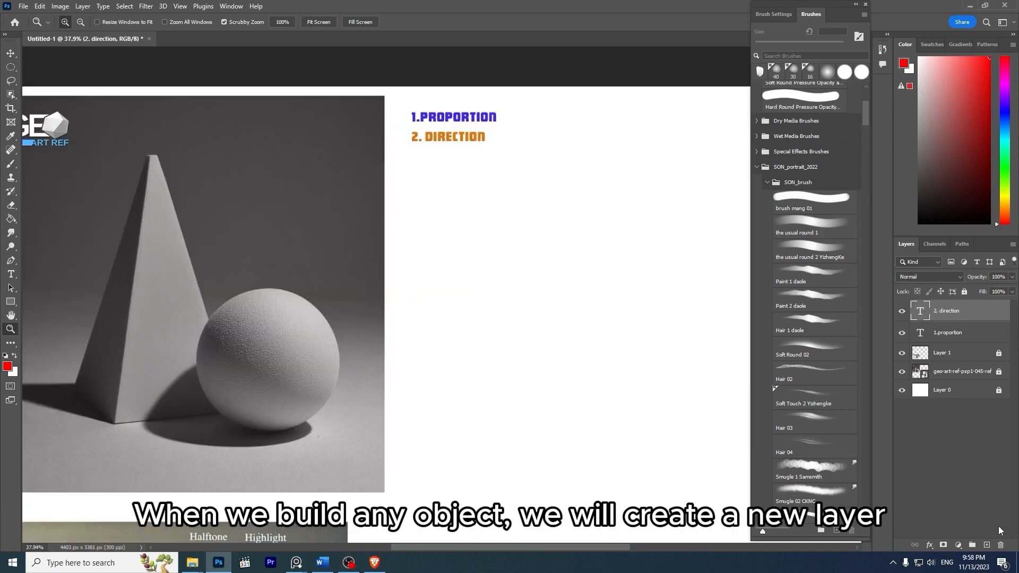
# - Create a new layer and paint a red check mark beside 1.PROPORTION with the Hair 1 daole brush at 15 px
pyautogui.click(987, 545)
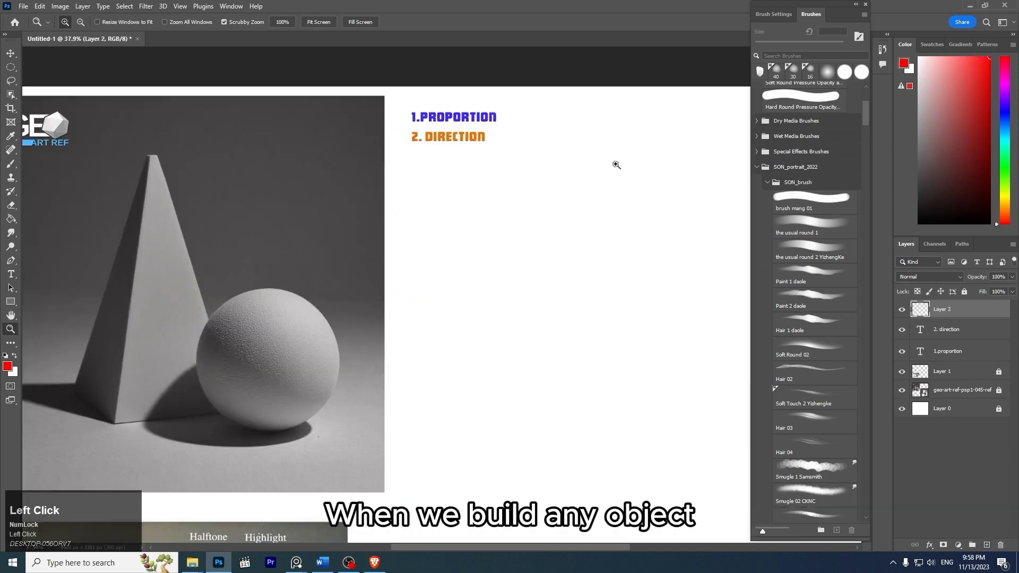
pyautogui.click(818, 329)
pyautogui.moveTo(423, 160)
pyautogui.mouseDown()
pyautogui.moveTo(444, 246)
pyautogui.moveTo(496, 283)
pyautogui.mouseUp()
pyautogui.hotkey('ctrl', 'z')
pyautogui.press(']')
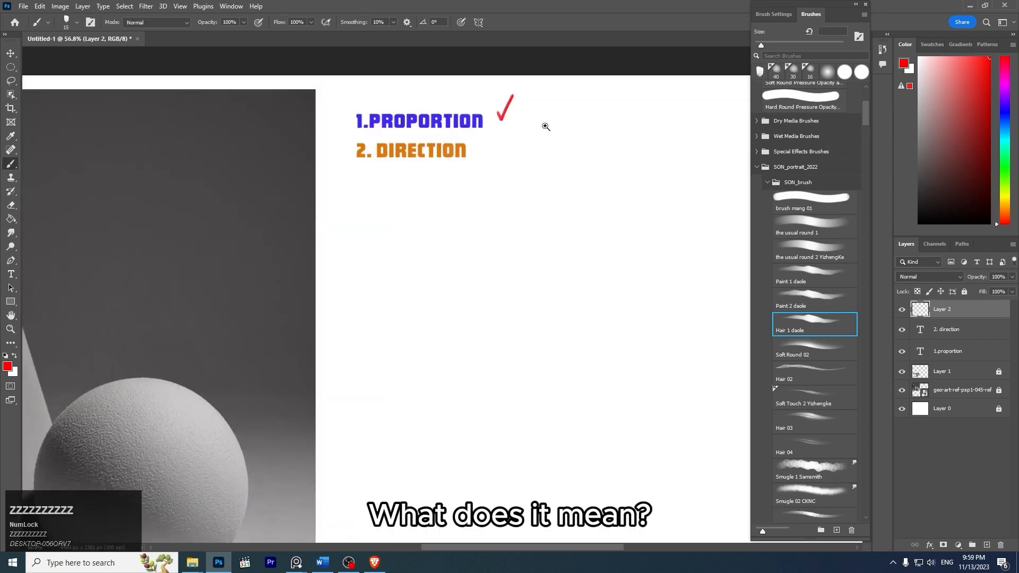
# - Mark the pyramid's height with straight red horizontal lines at its apex and base, joined by a vertical red line
pyautogui.press('z')
pyautogui.moveTo(544, 125); pyautogui.dragTo(522, 123)
pyautogui.press('space')
pyautogui.moveTo(342, 205); pyautogui.dragTo(369, 207)
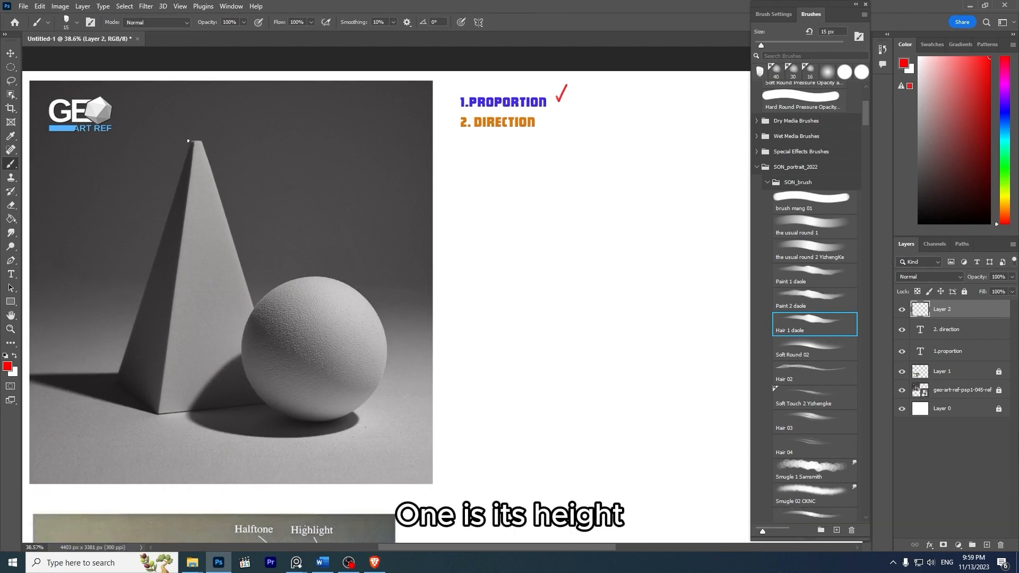
pyautogui.moveTo(101, 140); pyautogui.dragTo(310, 140)
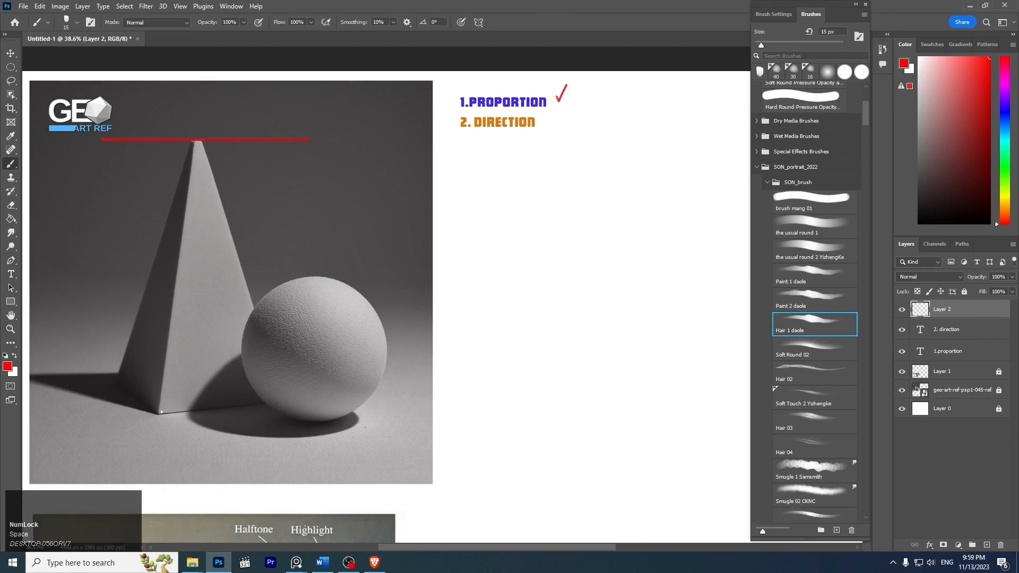
pyautogui.moveTo(79, 410); pyautogui.dragTo(307, 410)
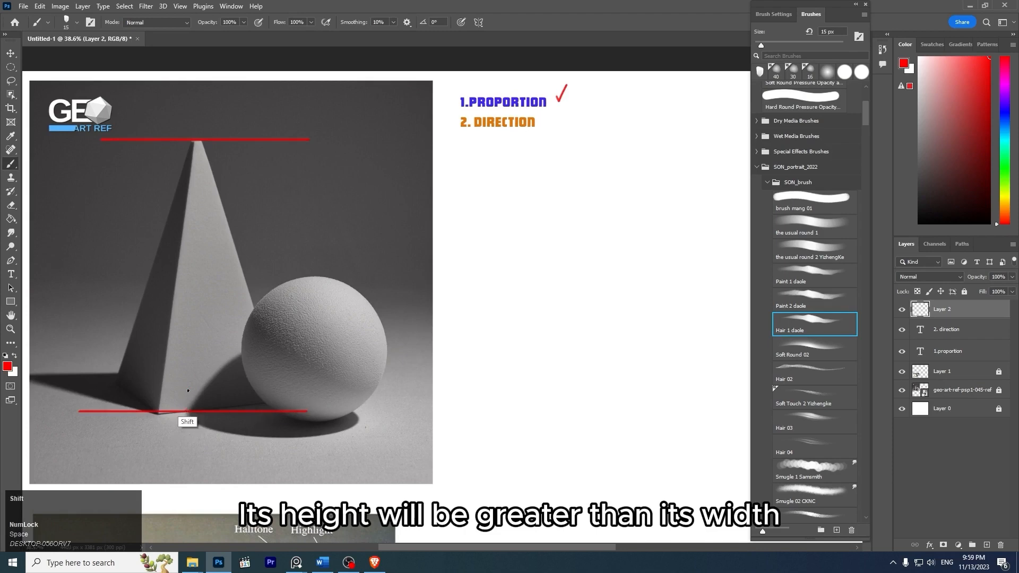
pyautogui.moveTo(186, 411); pyautogui.dragTo(186, 136)
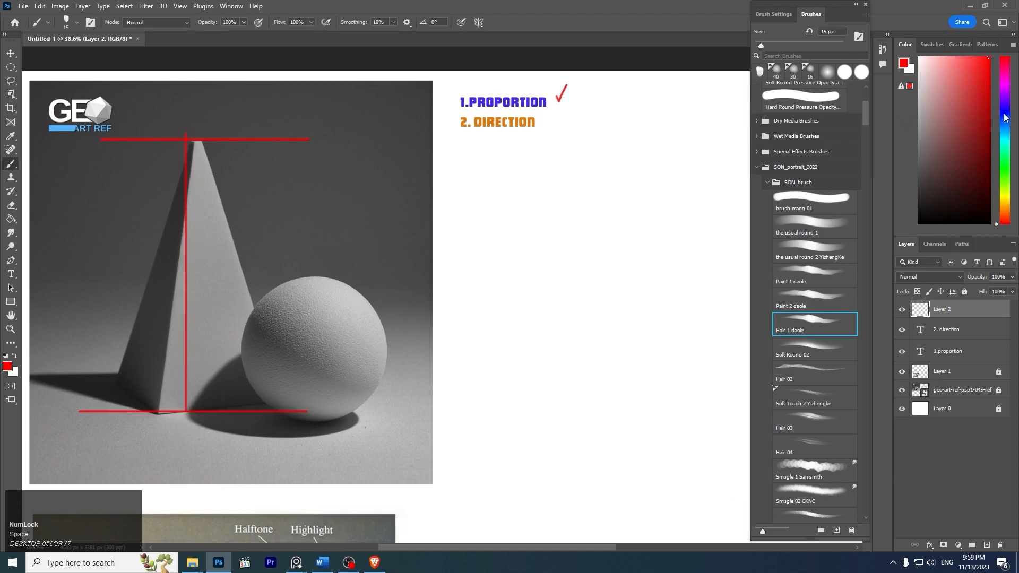
# - Mark the pyramid's width with two blue vertical lines, a connecting line and an arc, then add a red arc along its height line
pyautogui.click(1005, 115)
pyautogui.moveTo(116, 288); pyautogui.dragTo(116, 410)
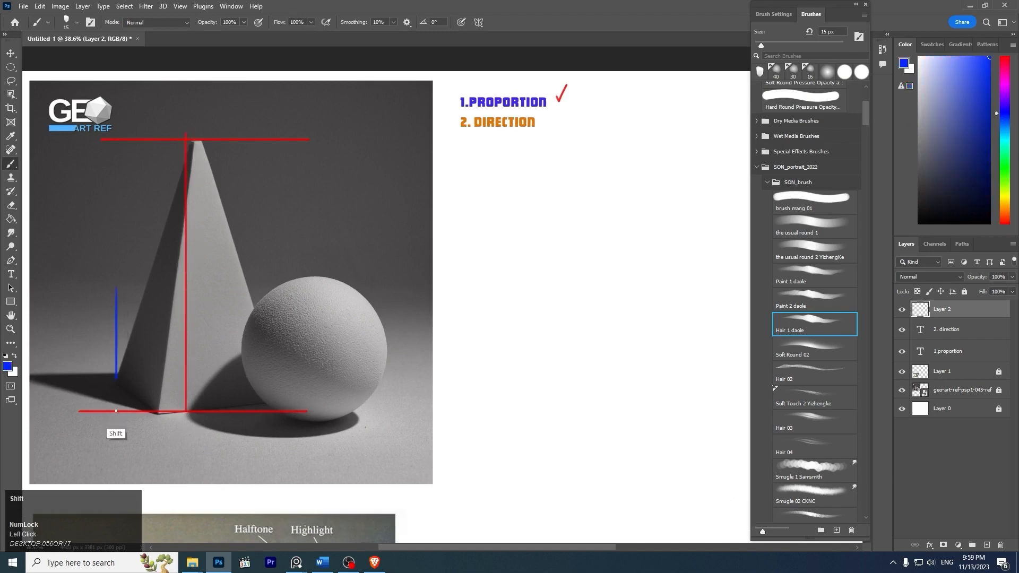
pyautogui.moveTo(273, 417); pyautogui.dragTo(273, 276)
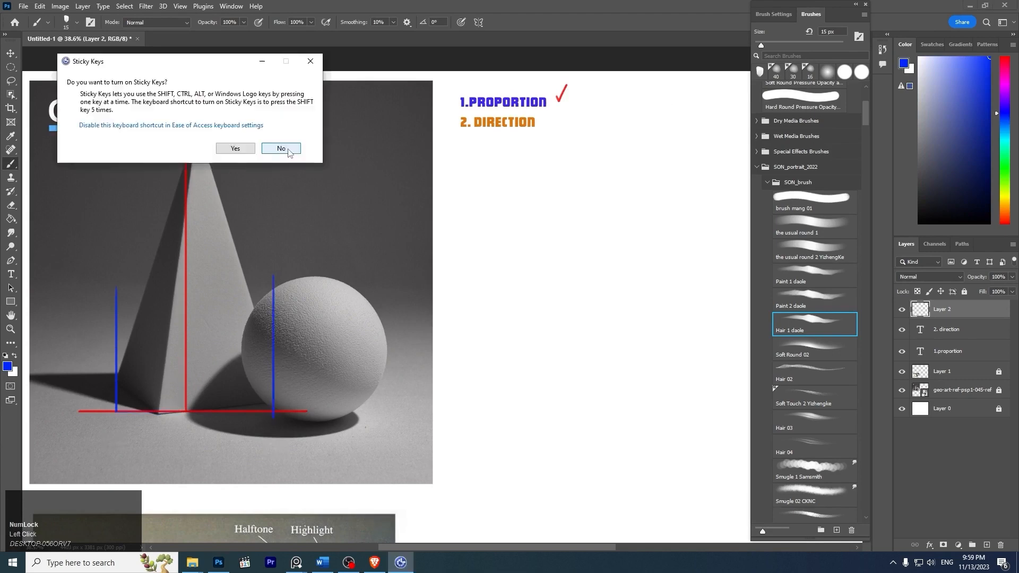
pyautogui.click(288, 151)
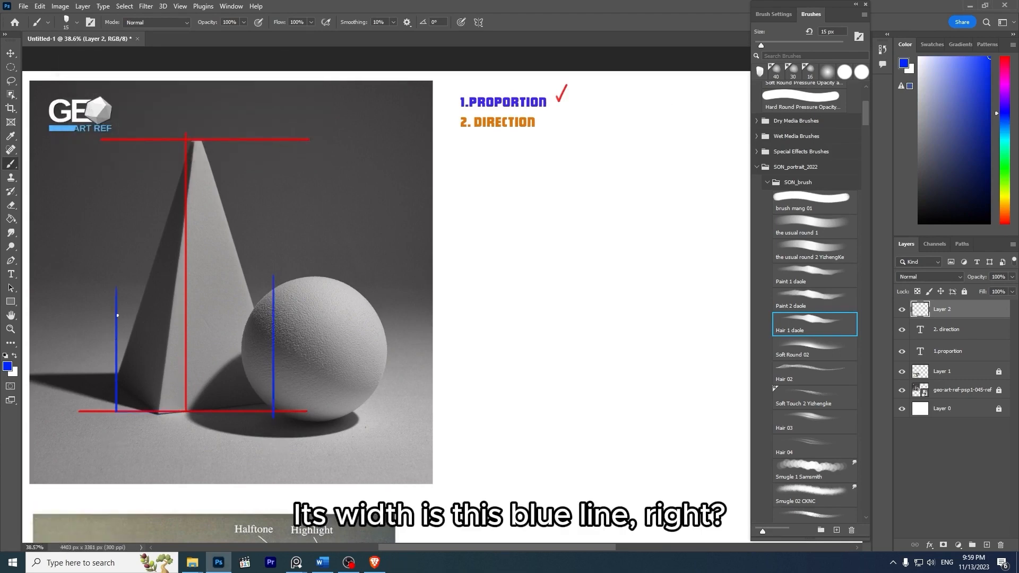
pyautogui.moveTo(118, 315)
pyautogui.mouseDown()
pyautogui.moveTo(200, 341)
pyautogui.moveTo(273, 348)
pyautogui.mouseUp()
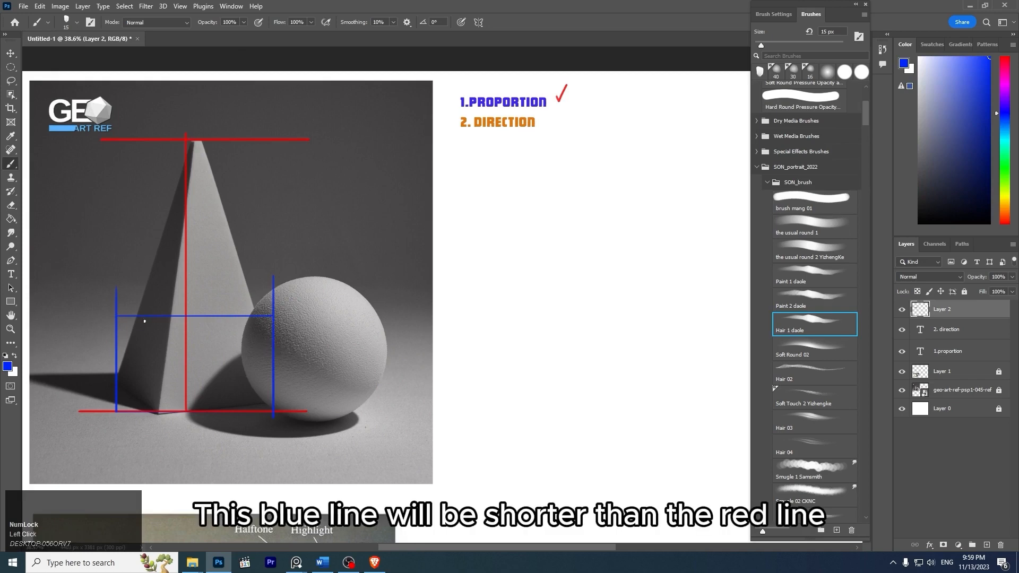
pyautogui.moveTo(122, 323)
pyautogui.mouseDown()
pyautogui.moveTo(214, 344)
pyautogui.moveTo(273, 316)
pyautogui.mouseUp()
pyautogui.click(1005, 56)
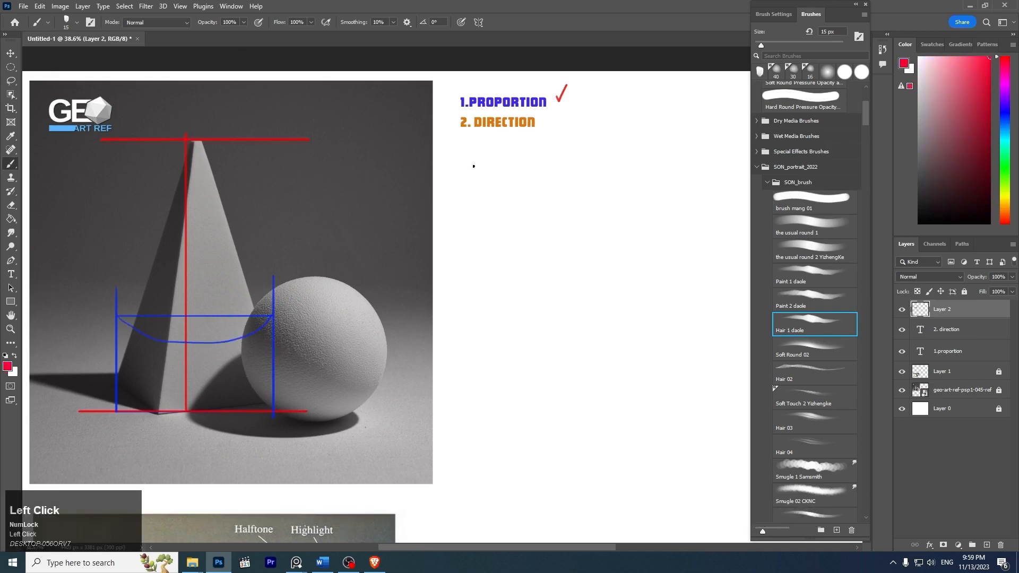
pyautogui.moveTo(216, 198)
pyautogui.mouseDown()
pyautogui.moveTo(229, 313)
pyautogui.moveTo(189, 411)
pyautogui.mouseUp()
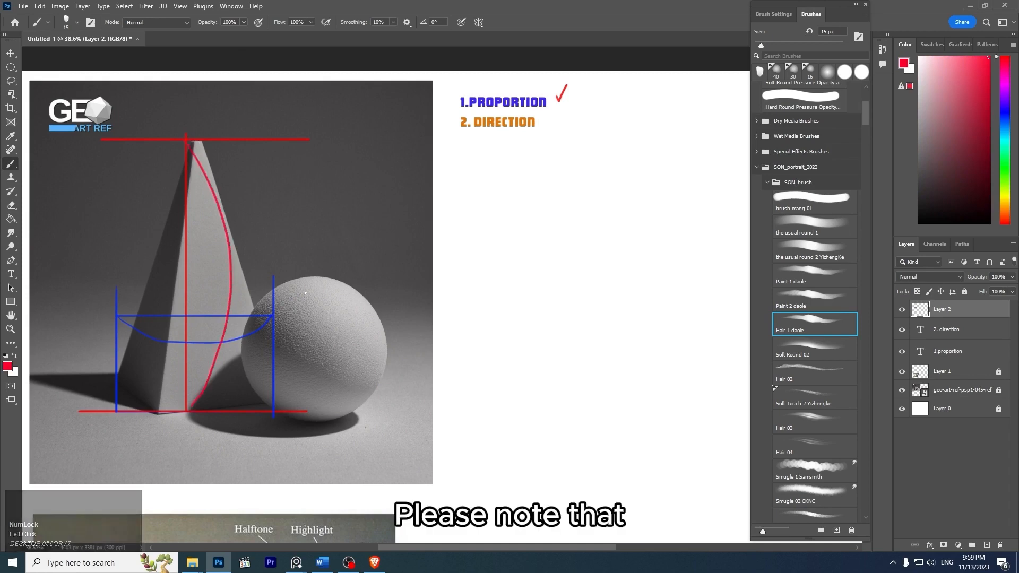
# - Sketch a tall rectangle, a wide rectangle and a square in red in a row beside the 1.PROPORTION heading
pyautogui.moveTo(409, 165); pyautogui.dragTo(327, 194)
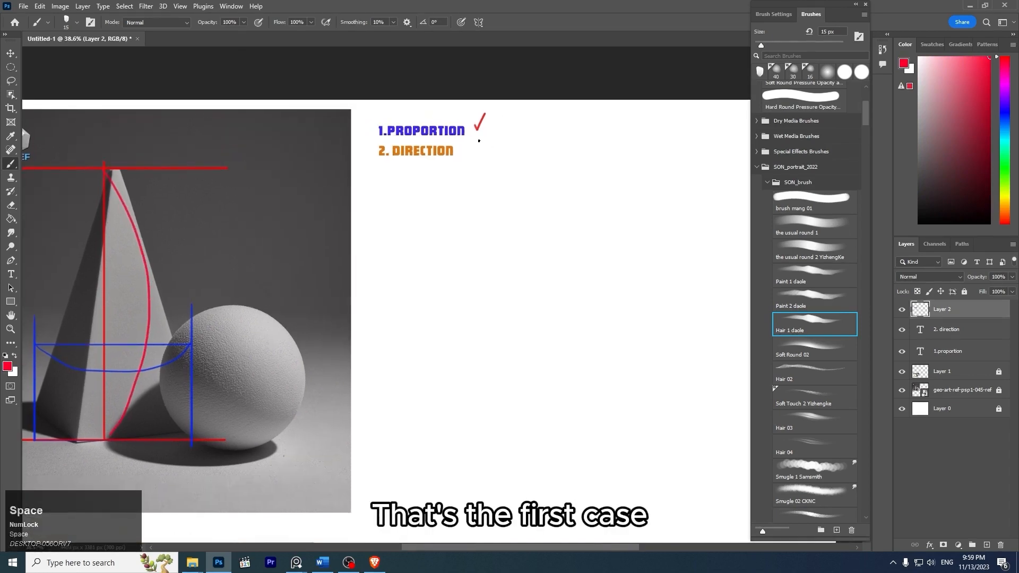
pyautogui.moveTo(514, 114)
pyautogui.mouseDown()
pyautogui.moveTo(514, 140)
pyautogui.moveTo(535, 112)
pyautogui.moveTo(534, 141)
pyautogui.mouseUp()
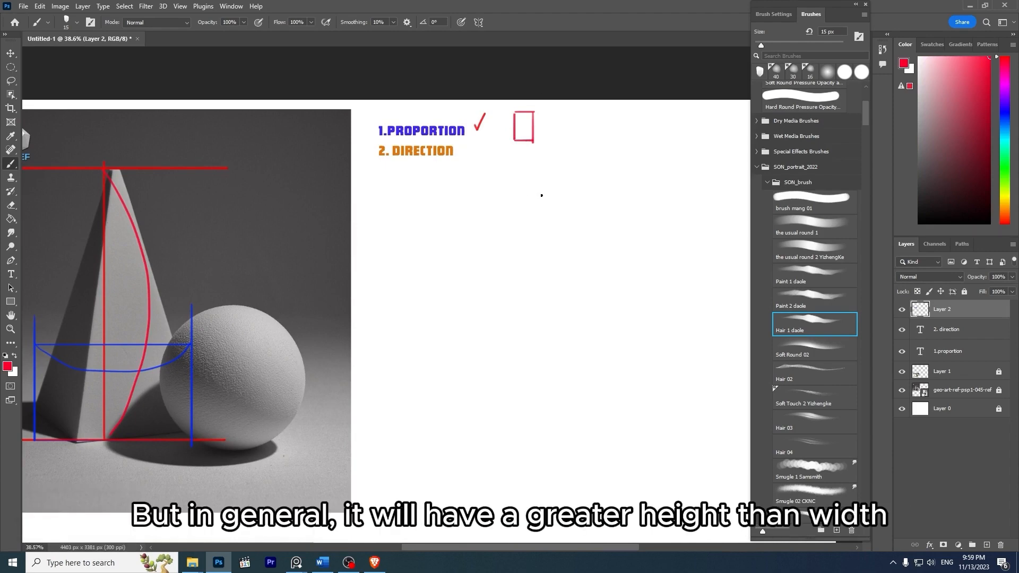
pyautogui.press('space')
pyautogui.moveTo(432, 211); pyautogui.dragTo(531, 144)
pyautogui.moveTo(648, 94); pyautogui.dragTo(560, 148)
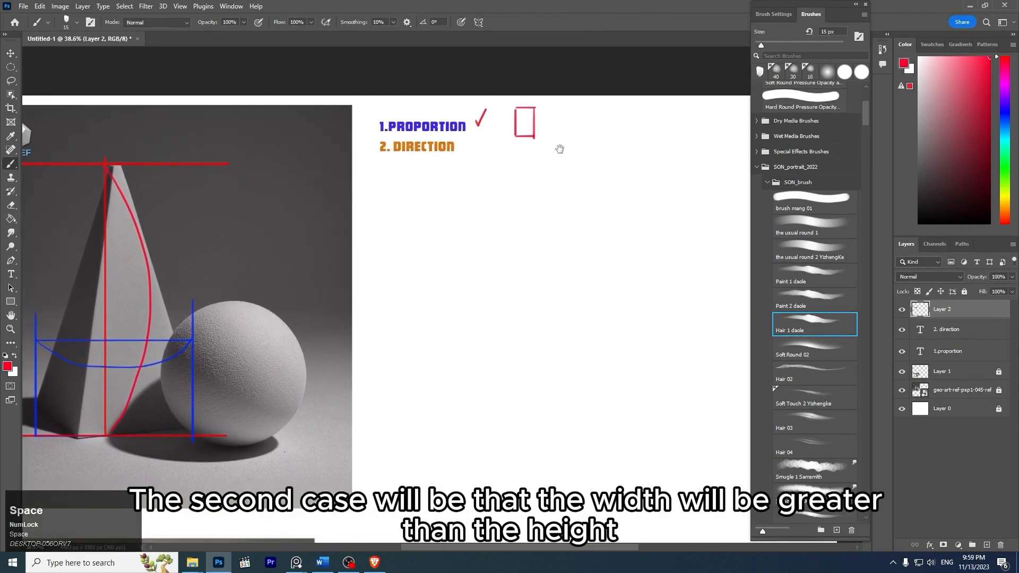
pyautogui.moveTo(553, 111)
pyautogui.mouseDown()
pyautogui.moveTo(591, 110)
pyautogui.moveTo(553, 132)
pyautogui.moveTo(592, 133)
pyautogui.moveTo(612, 155)
pyautogui.mouseUp()
pyautogui.moveTo(567, 126)
pyautogui.mouseDown()
pyautogui.moveTo(572, 159)
pyautogui.moveTo(588, 126)
pyautogui.moveTo(605, 127)
pyautogui.moveTo(606, 160)
pyautogui.mouseUp()
# - Frame the sphere with straight red lines touching all four sides, extending the upper line to meet the side line, and decline Sticky Keys
pyautogui.moveTo(519, 232); pyautogui.dragTo(542, 178)
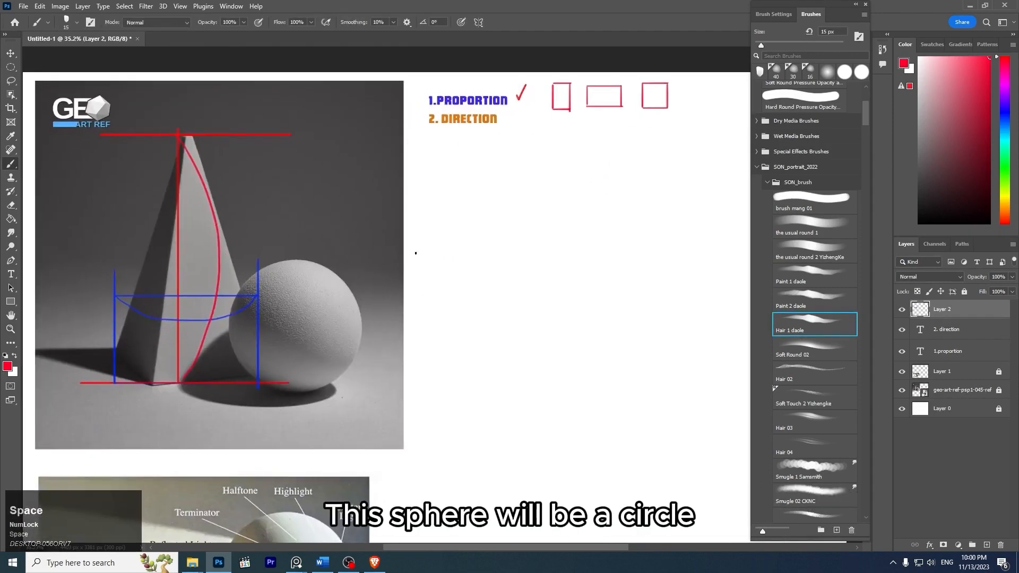
pyautogui.moveTo(323, 288); pyautogui.dragTo(358, 282)
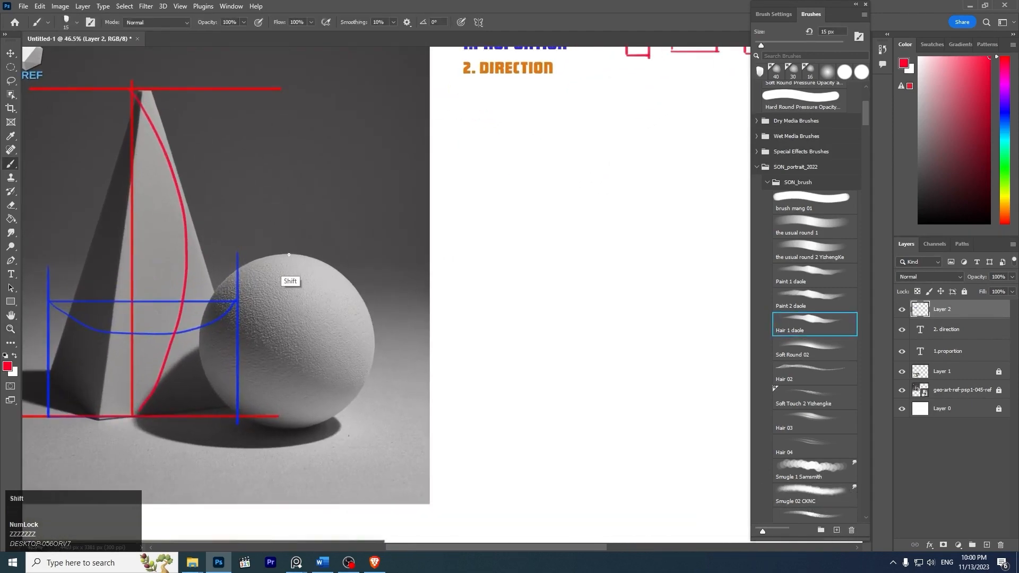
pyautogui.moveTo(220, 254)
pyautogui.mouseDown()
pyautogui.moveTo(382, 254)
pyautogui.moveTo(376, 428)
pyautogui.mouseUp()
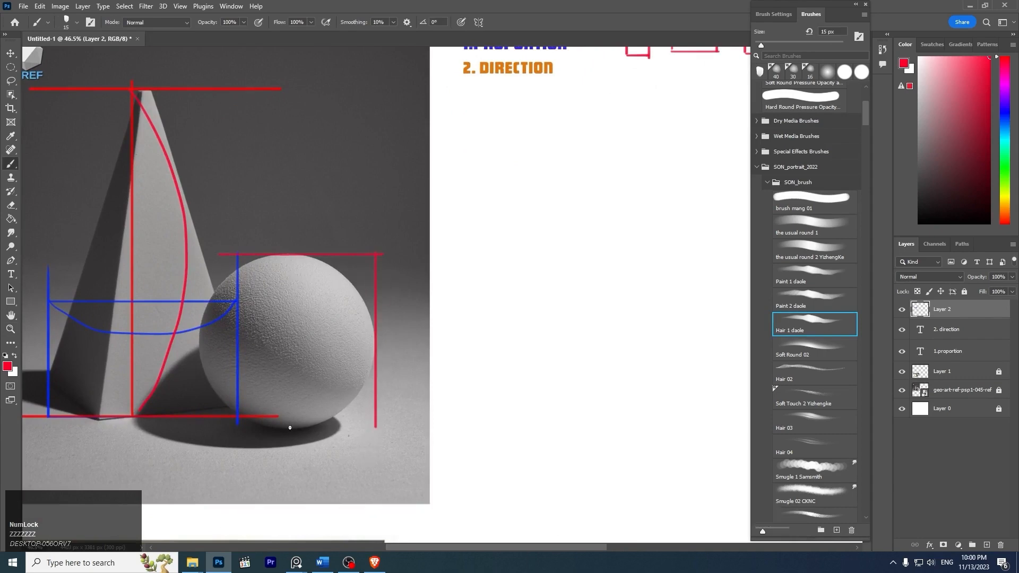
pyautogui.moveTo(232, 429); pyautogui.dragTo(403, 429)
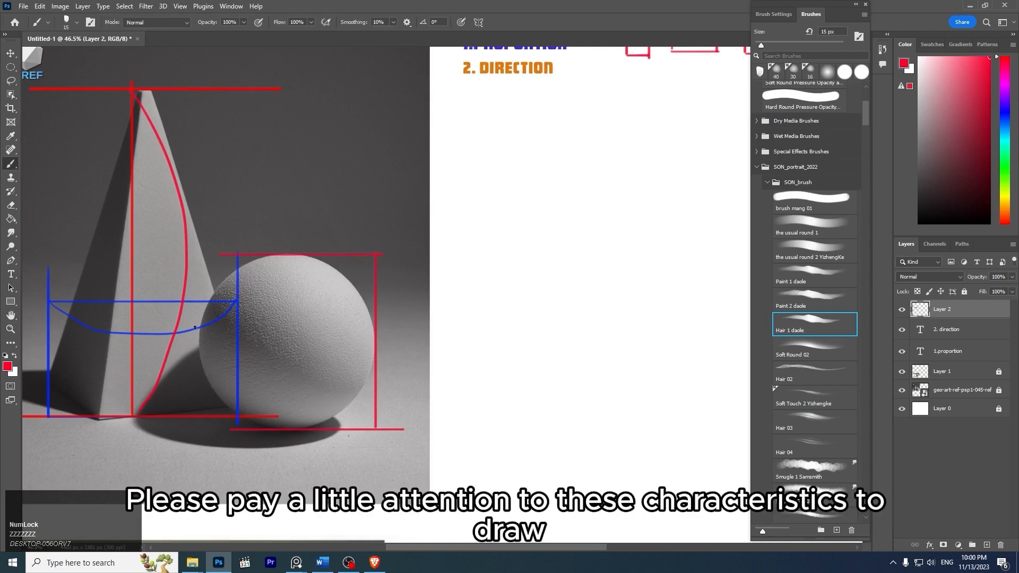
pyautogui.moveTo(198, 247); pyautogui.dragTo(199, 434)
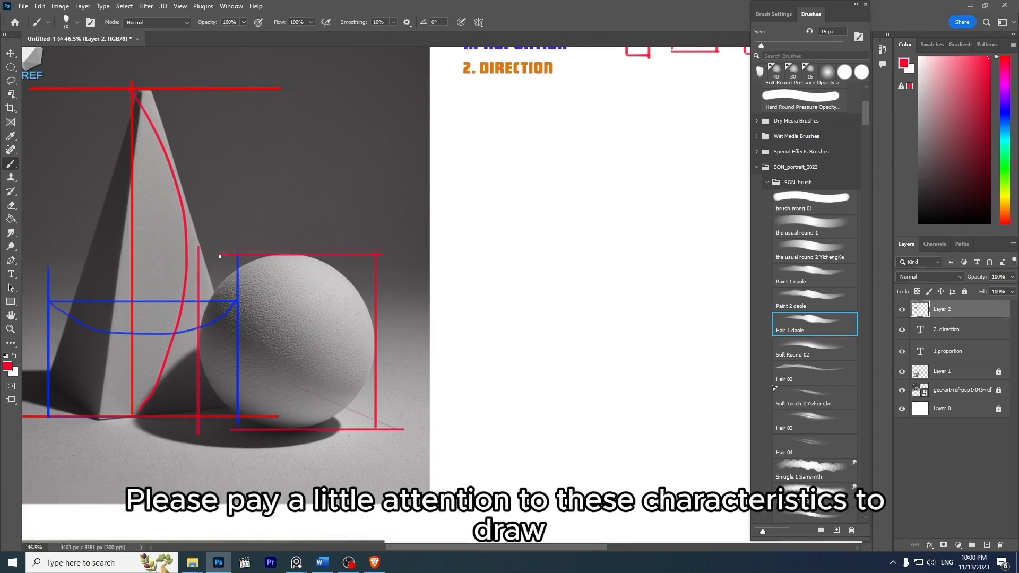
pyautogui.moveTo(224, 256); pyautogui.dragTo(194, 255)
pyautogui.press('shift')
pyautogui.press('shift')
pyautogui.press('shift')
pyautogui.press('shift')
pyautogui.press('shift')
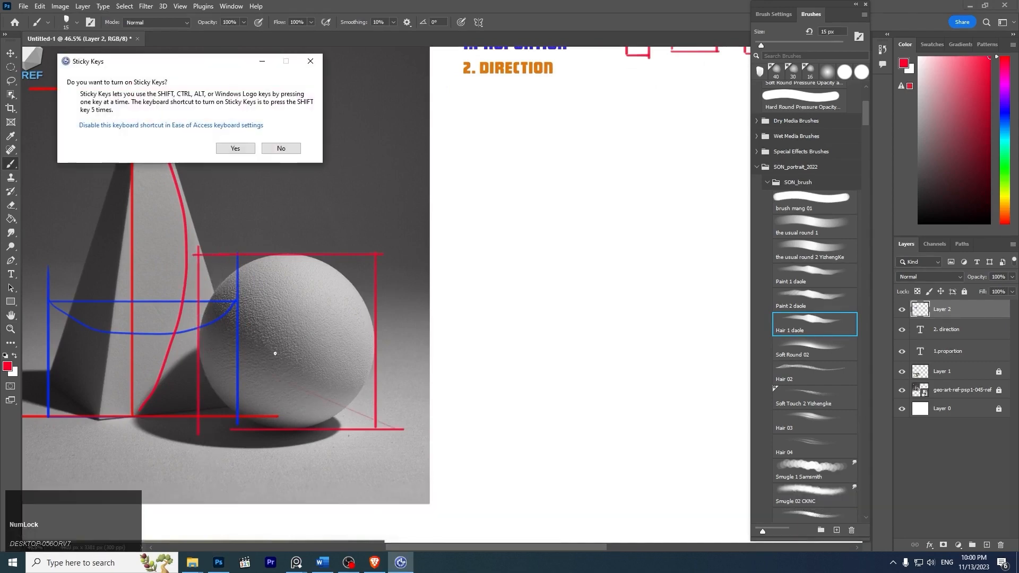
pyautogui.click(277, 149)
# - Paint a red check mark beside the 2. DIRECTION heading
pyautogui.press('z')
pyautogui.moveTo(526, 202); pyautogui.dragTo(495, 193)
pyautogui.moveTo(517, 187); pyautogui.dragTo(530, 221)
pyautogui.press('z')
pyautogui.press('b')
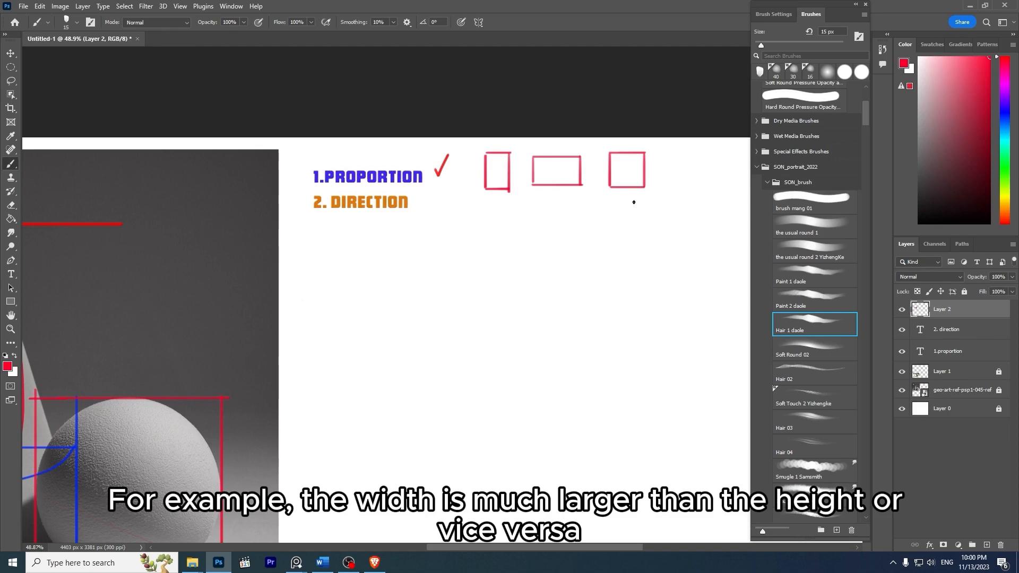
pyautogui.press('z')
pyautogui.moveTo(467, 241)
pyautogui.mouseDown()
pyautogui.moveTo(432, 221)
pyautogui.moveTo(470, 237)
pyautogui.mouseUp()
pyautogui.moveTo(430, 187); pyautogui.dragTo(443, 183)
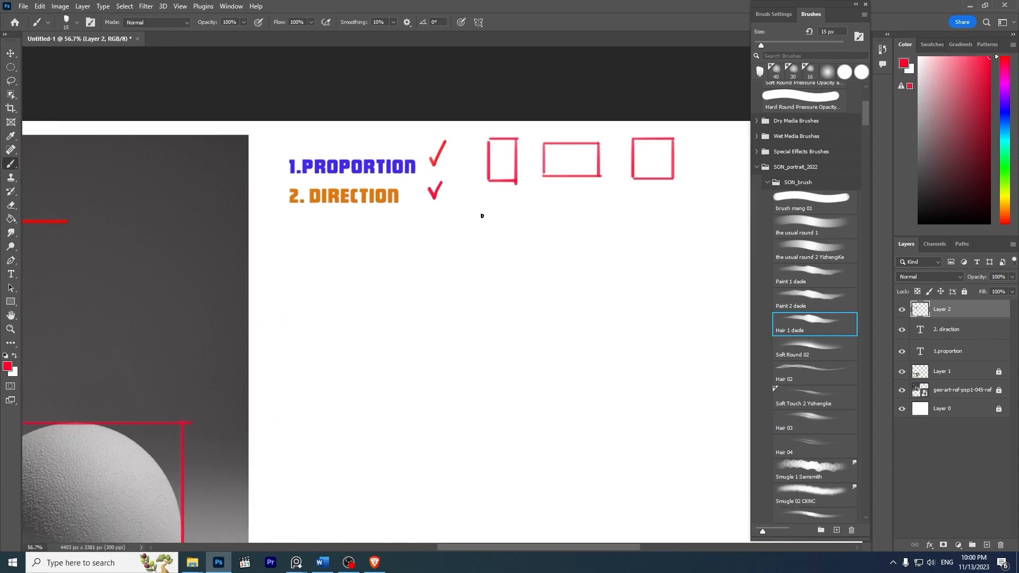
# - Sketch direction arrows beside 2. DIRECTION: a red one tilting up, and blue ones tilting down, horizontal and vertical
pyautogui.moveTo(471, 233); pyautogui.dragTo(526, 196)
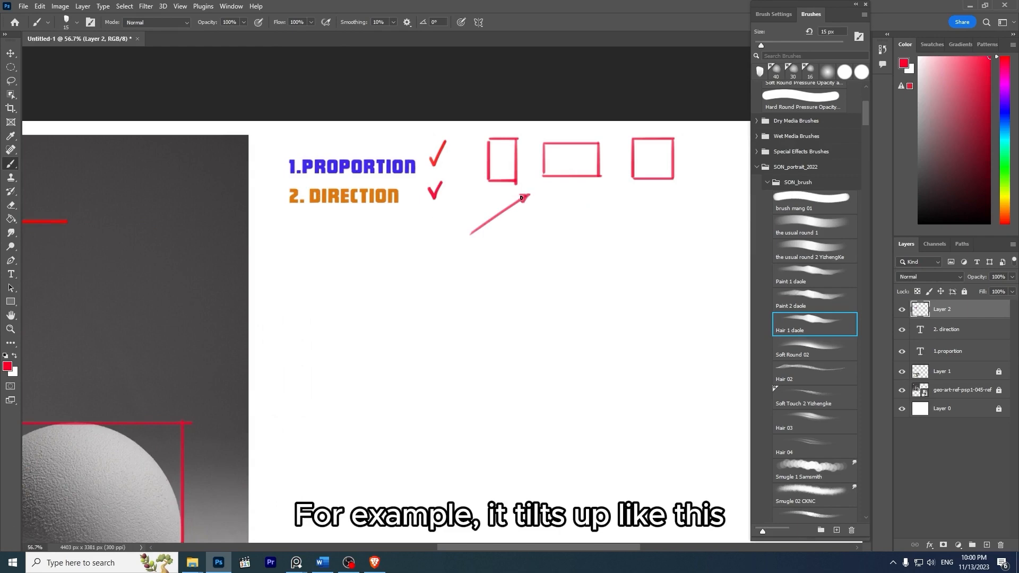
pyautogui.click(1006, 117)
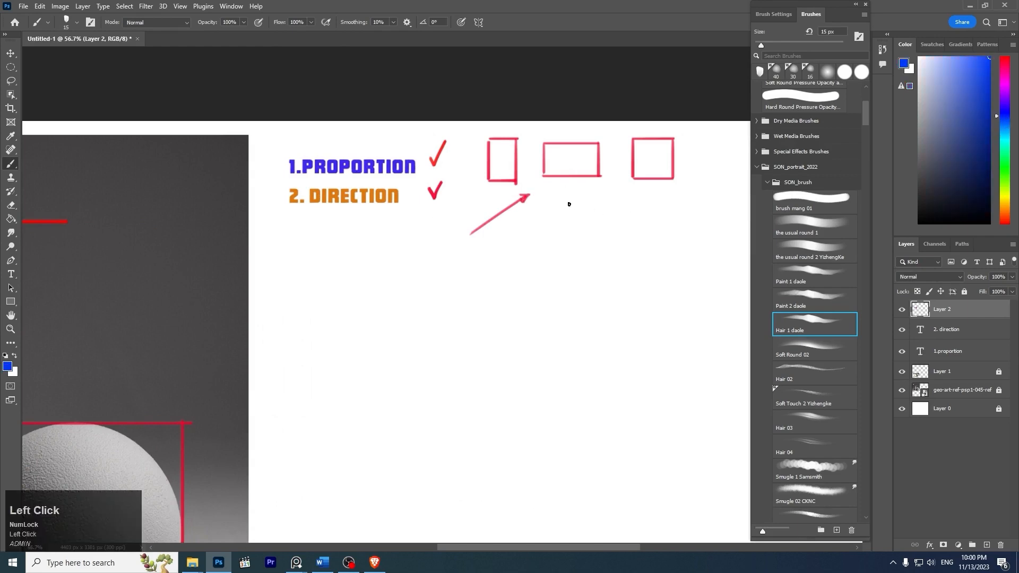
pyautogui.moveTo(569, 204); pyautogui.dragTo(616, 233)
pyautogui.hotkey('ctrl', 'z')
pyautogui.moveTo(559, 197)
pyautogui.mouseDown()
pyautogui.moveTo(608, 227)
pyautogui.moveTo(690, 208)
pyautogui.mouseUp()
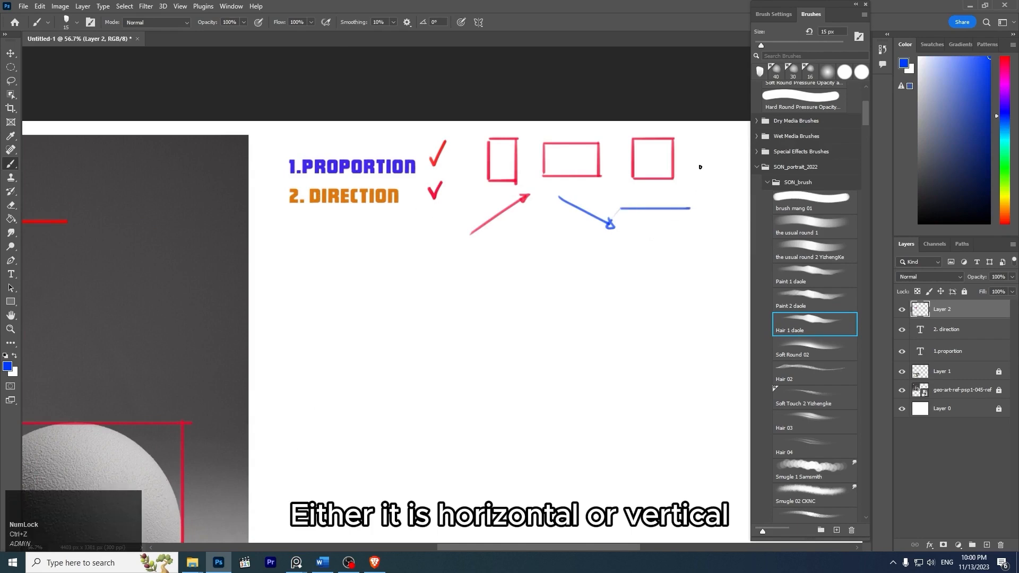
pyautogui.moveTo(701, 162); pyautogui.dragTo(700, 223)
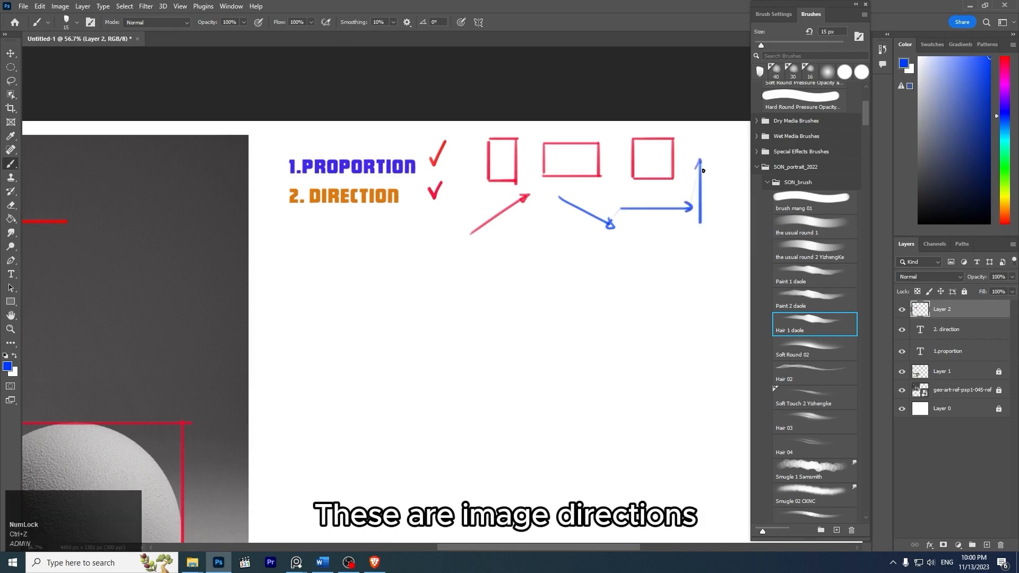
pyautogui.moveTo(703, 171); pyautogui.dragTo(705, 172)
# - Draw a straight yellow vertical line upward from the pyramid's left base corner to above its apex
pyautogui.press('z')
pyautogui.moveTo(465, 258)
pyautogui.mouseDown()
pyautogui.moveTo(373, 284)
pyautogui.moveTo(519, 256)
pyautogui.moveTo(508, 244)
pyautogui.mouseUp()
pyautogui.press('space')
pyautogui.press('z')
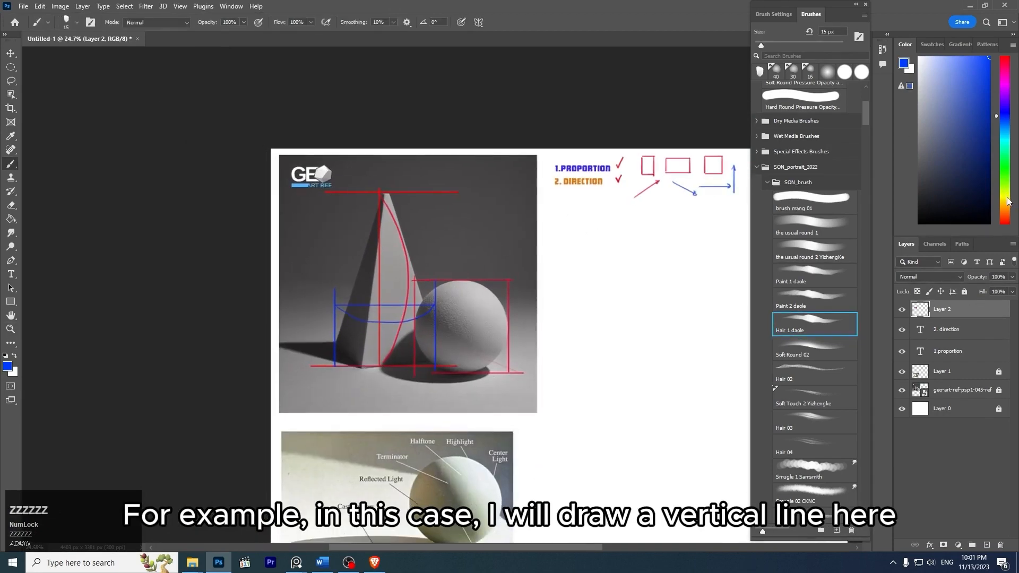
pyautogui.click(1007, 198)
pyautogui.press('z')
pyautogui.moveTo(423, 206); pyautogui.dragTo(462, 222)
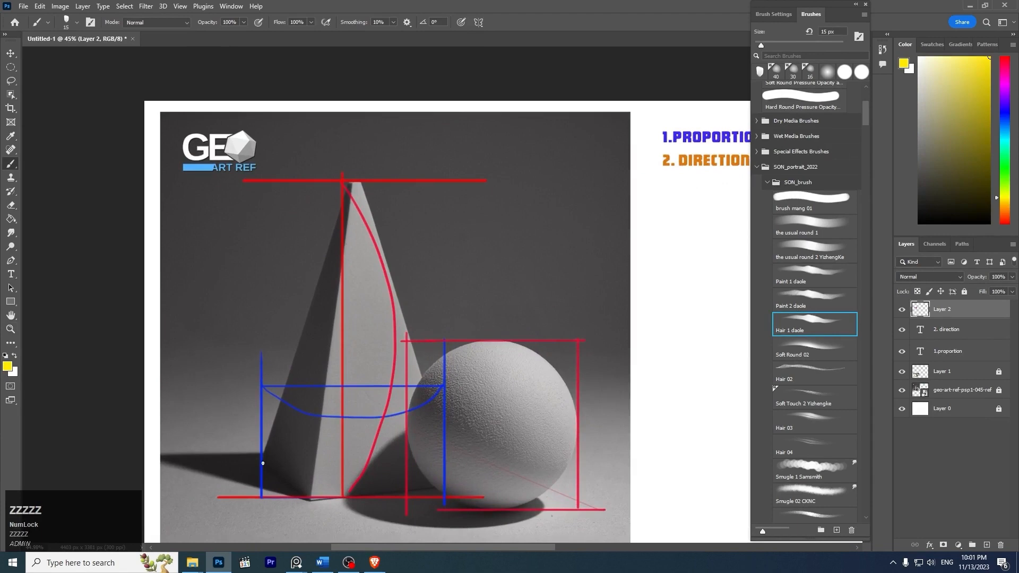
pyautogui.moveTo(261, 460); pyautogui.dragTo(261, 121)
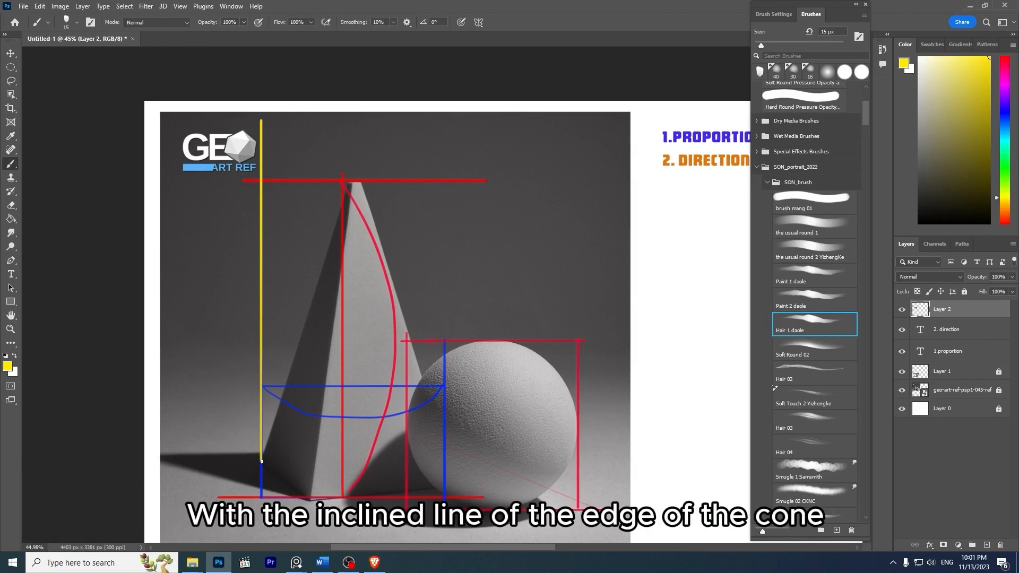
# - Trace the pyramid's left edge in yellow, mark its angle to the vertical with a double arc, and add a horizontal line from the base corner
pyautogui.click(260, 461)
pyautogui.keyDown('shift'); pyautogui.click(350, 181); pyautogui.keyUp('shift')
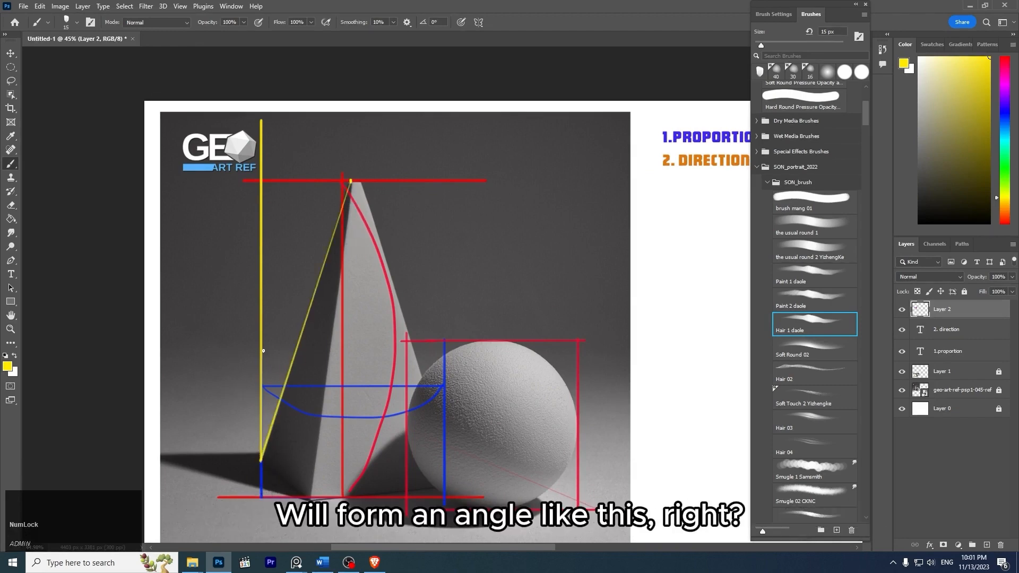
pyautogui.moveTo(287, 351)
pyautogui.mouseDown()
pyautogui.moveTo(293, 361)
pyautogui.moveTo(280, 342)
pyautogui.mouseUp()
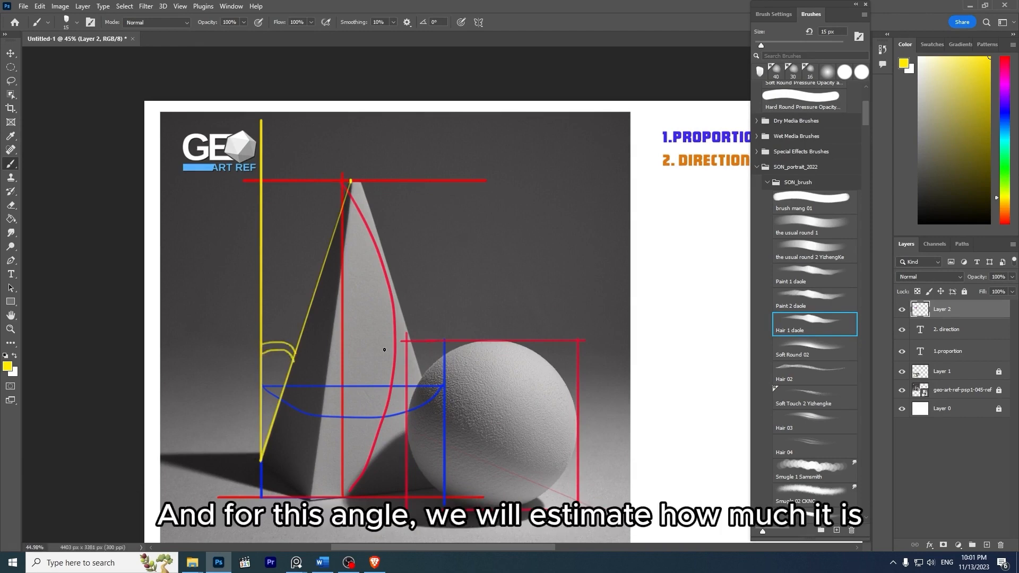
pyautogui.moveTo(262, 460); pyautogui.dragTo(386, 460)
pyautogui.moveTo(276, 430); pyautogui.dragTo(285, 465)
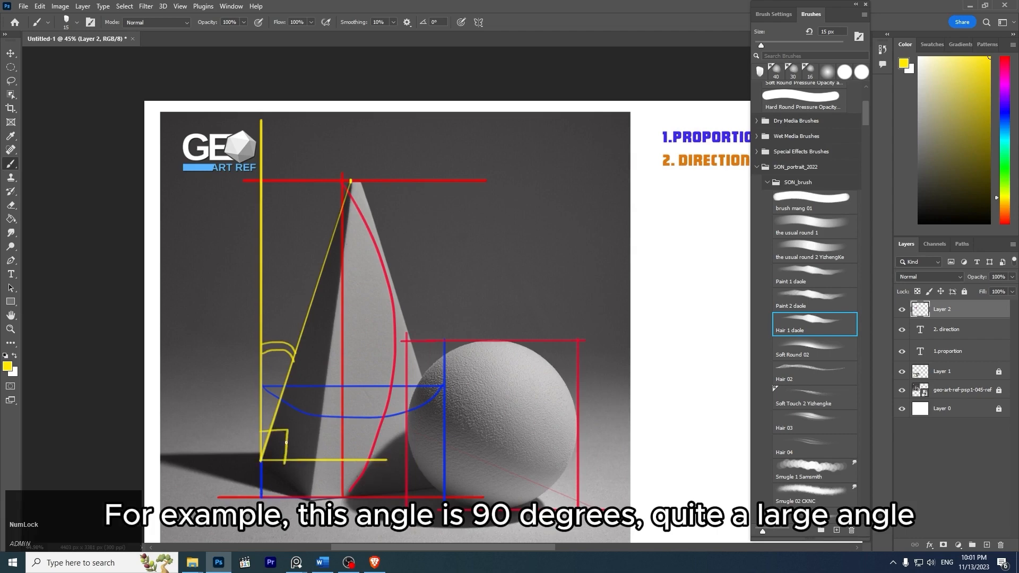
pyautogui.hotkey('ctrl', 'z')
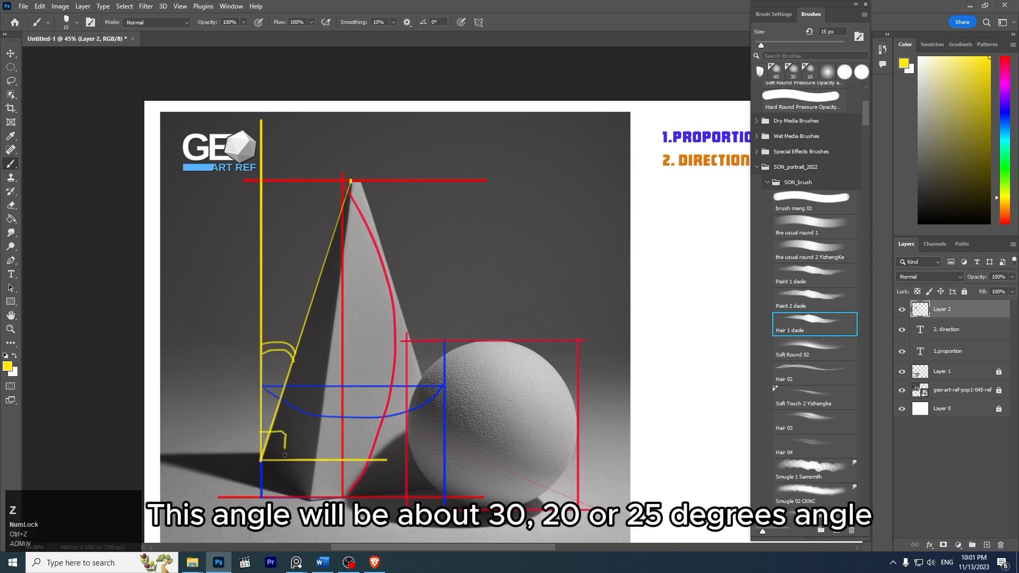
pyautogui.hotkey('ctrl', 'z')
# - Relabel the pyramid's angle as 25 and sketch a matching yellow example near the photo's right edge: vertical line, slanted line and double arc
pyautogui.hotkey('ctrl', 'z')
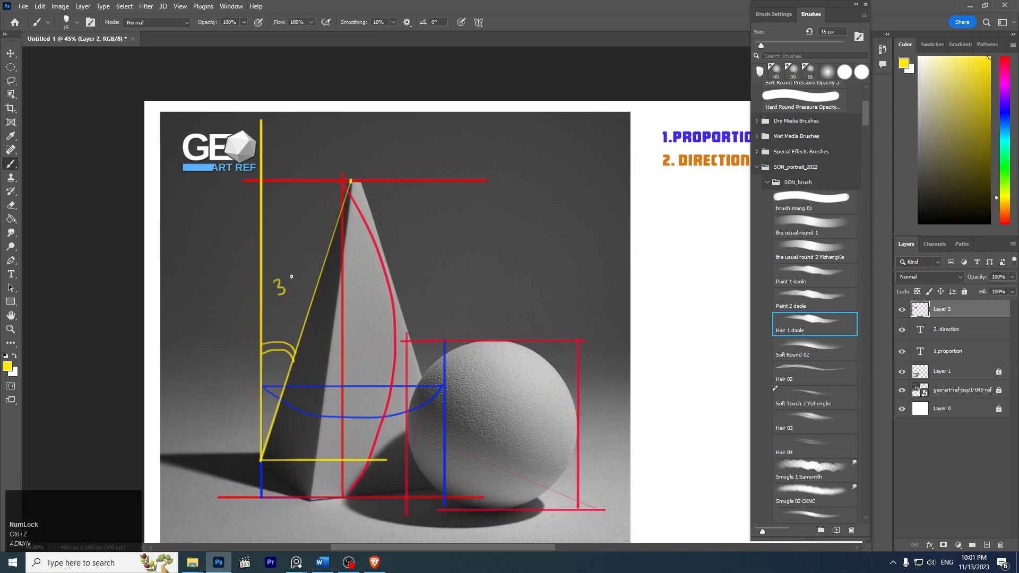
pyautogui.hotkey('ctrl', 'z')
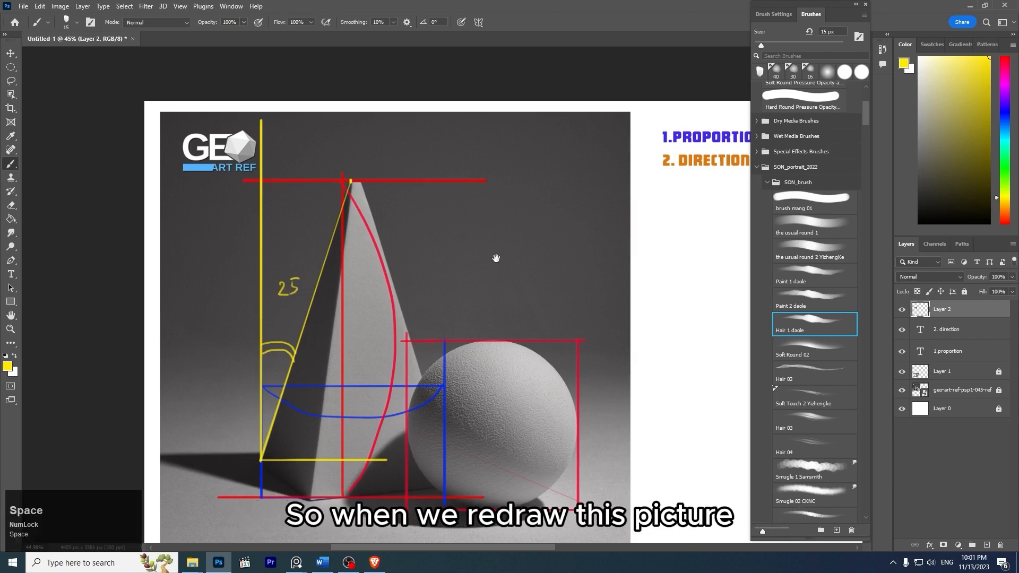
pyautogui.moveTo(496, 257); pyautogui.dragTo(423, 257)
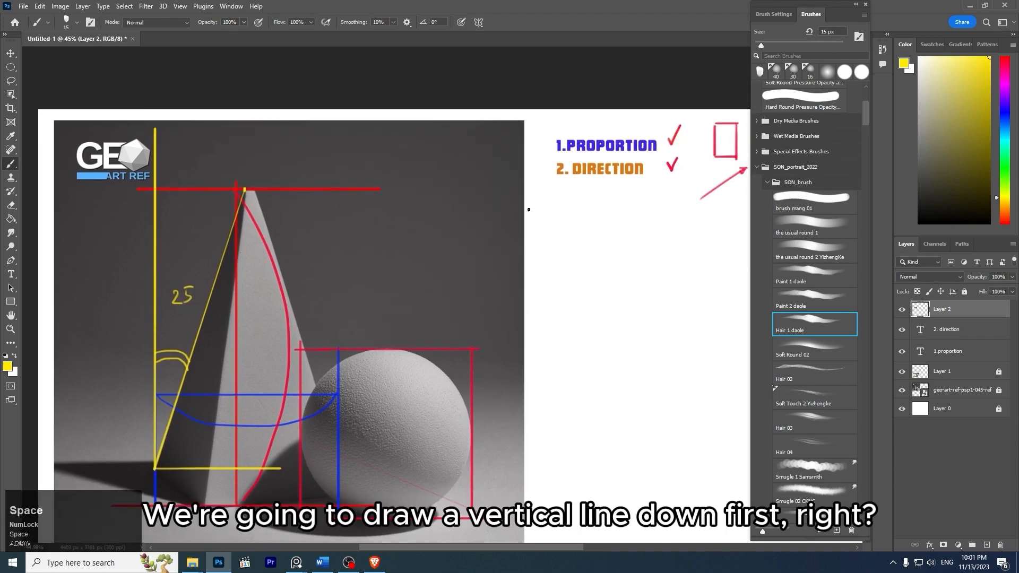
pyautogui.moveTo(474, 141); pyautogui.dragTo(474, 325)
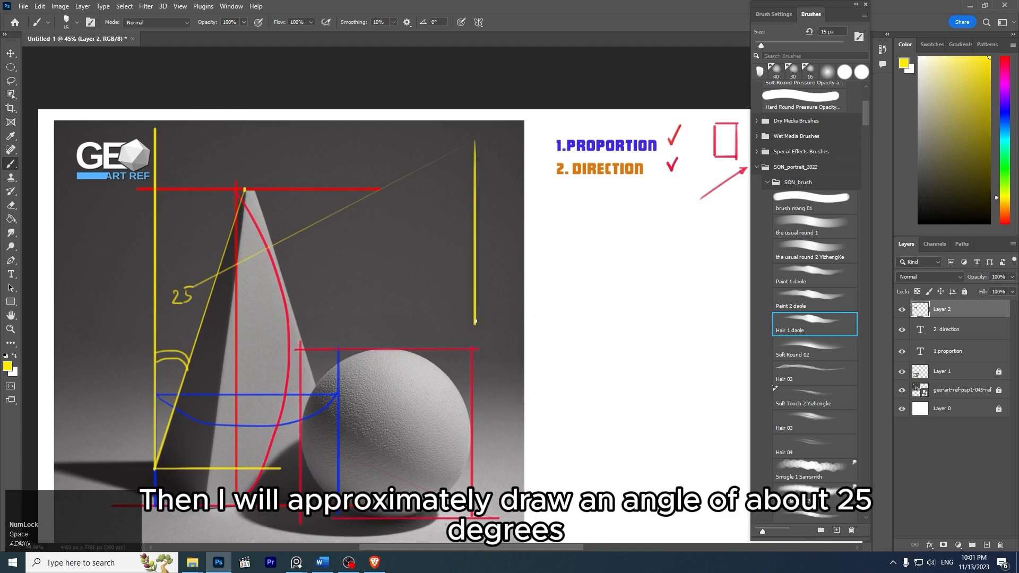
pyautogui.keyDown('shift'); pyautogui.click(531, 141); pyautogui.keyUp('shift')
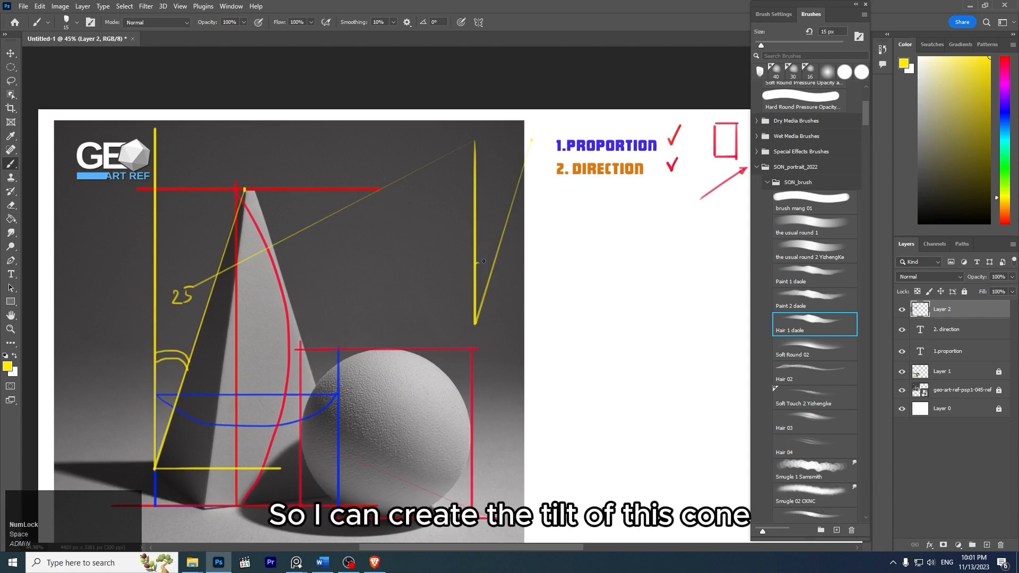
pyautogui.moveTo(477, 259); pyautogui.dragTo(496, 262)
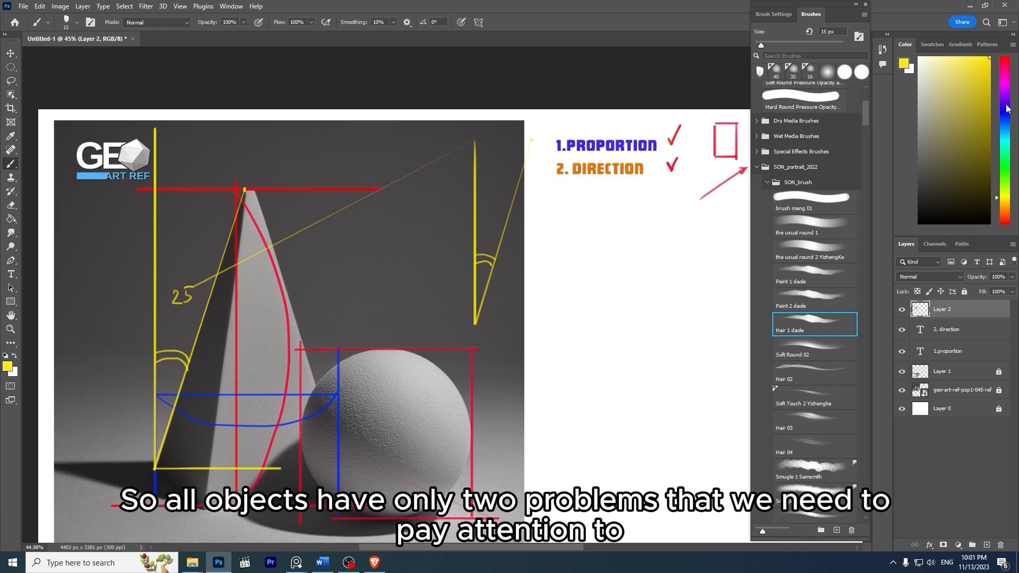
# - Paint a blue loop around the 1.PROPORTION and 2. DIRECTION headings
pyautogui.click(1008, 109)
pyautogui.moveTo(629, 123)
pyautogui.mouseDown()
pyautogui.moveTo(542, 147)
pyautogui.moveTo(667, 184)
pyautogui.mouseUp()
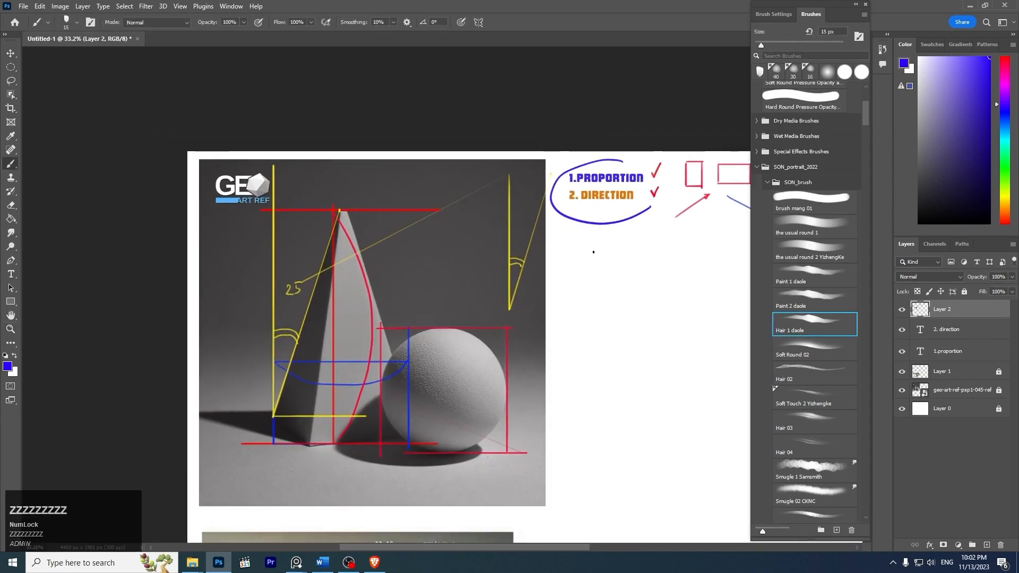
# - Hide the Layer 2 annotations and add a new empty layer above it
pyautogui.moveTo(597, 251)
pyautogui.mouseDown()
pyautogui.moveTo(489, 260)
pyautogui.moveTo(476, 250)
pyautogui.mouseUp()
pyautogui.moveTo(540, 257); pyautogui.dragTo(522, 224)
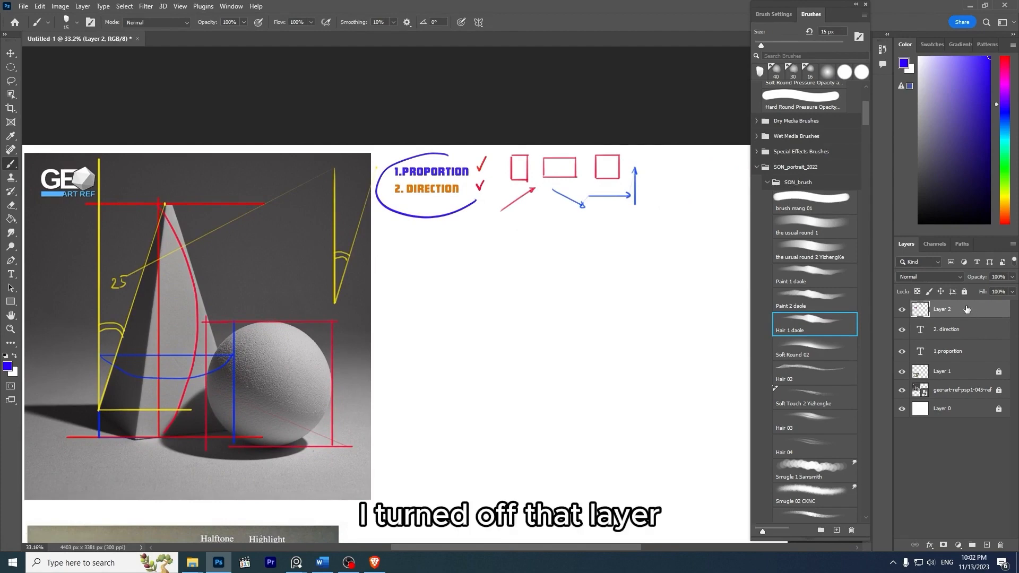
pyautogui.click(902, 310)
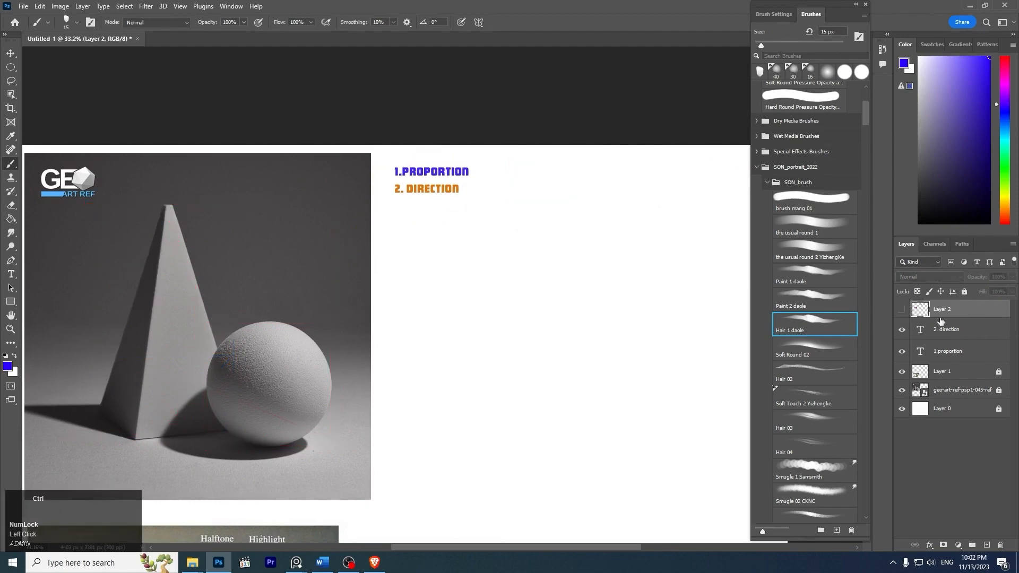
pyautogui.hotkey('ctrl', 'shift', 'n')
pyautogui.press('Return')
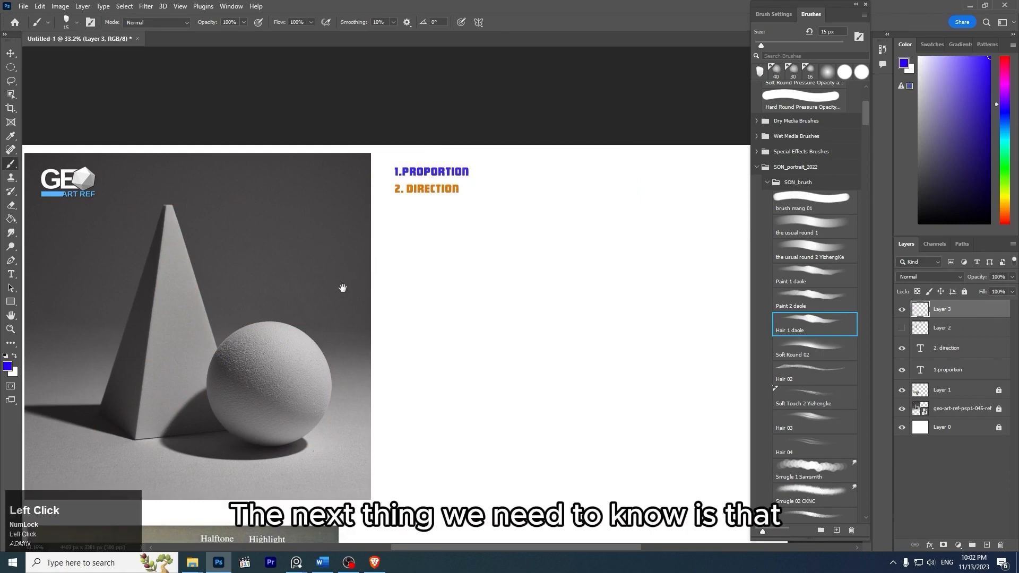
# - Number the objects by painting a blue 1 on the pyramid and a magenta 2 on the sphere
pyautogui.moveTo(342, 288); pyautogui.dragTo(464, 248)
pyautogui.press('z')
pyautogui.moveTo(386, 266); pyautogui.dragTo(407, 273)
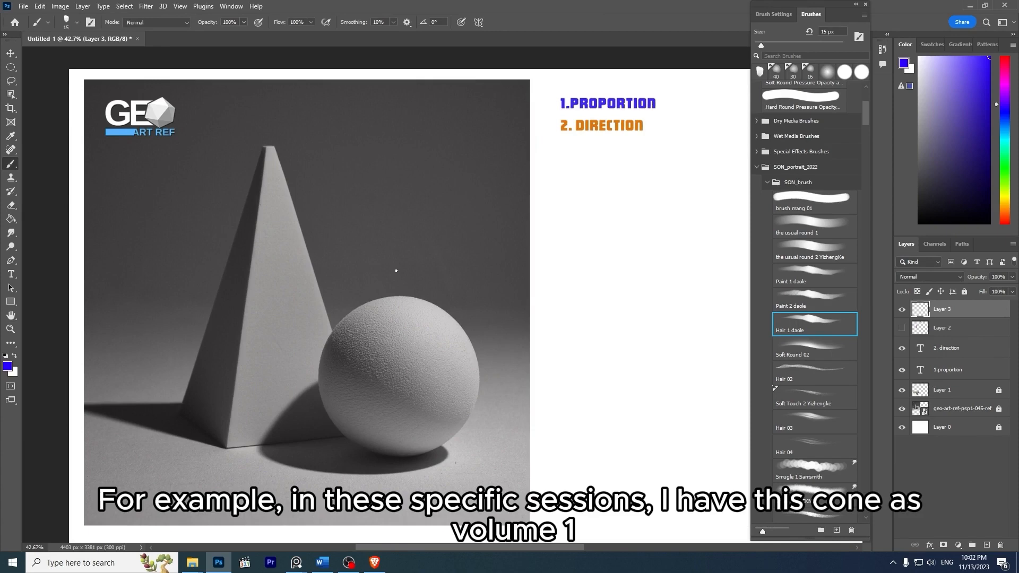
pyautogui.moveTo(254, 281)
pyautogui.mouseDown()
pyautogui.moveTo(256, 308)
pyautogui.moveTo(274, 306)
pyautogui.mouseUp()
pyautogui.click(1006, 74)
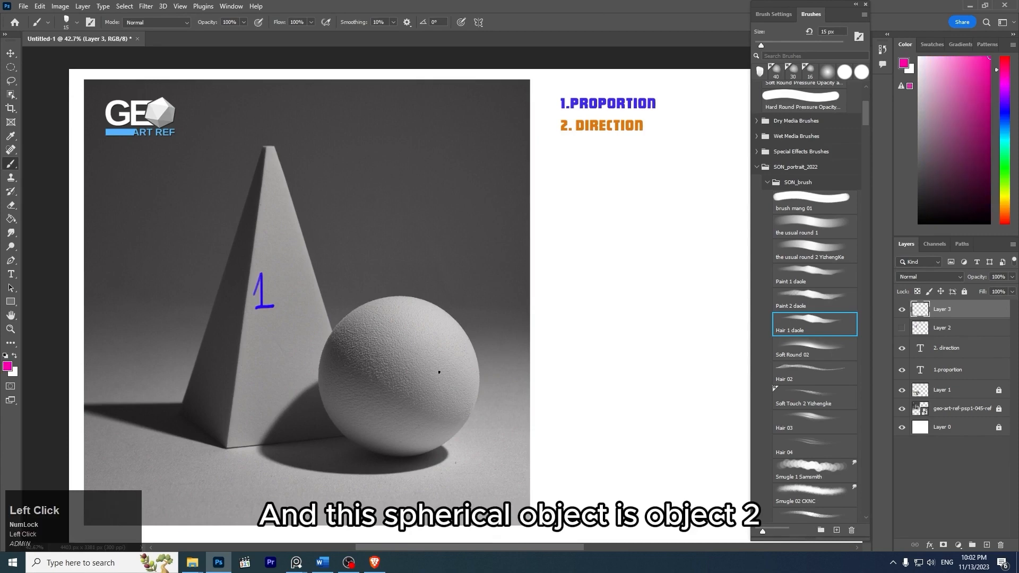
pyautogui.moveTo(393, 356)
pyautogui.mouseDown()
pyautogui.moveTo(387, 382)
pyautogui.moveTo(415, 375)
pyautogui.mouseUp()
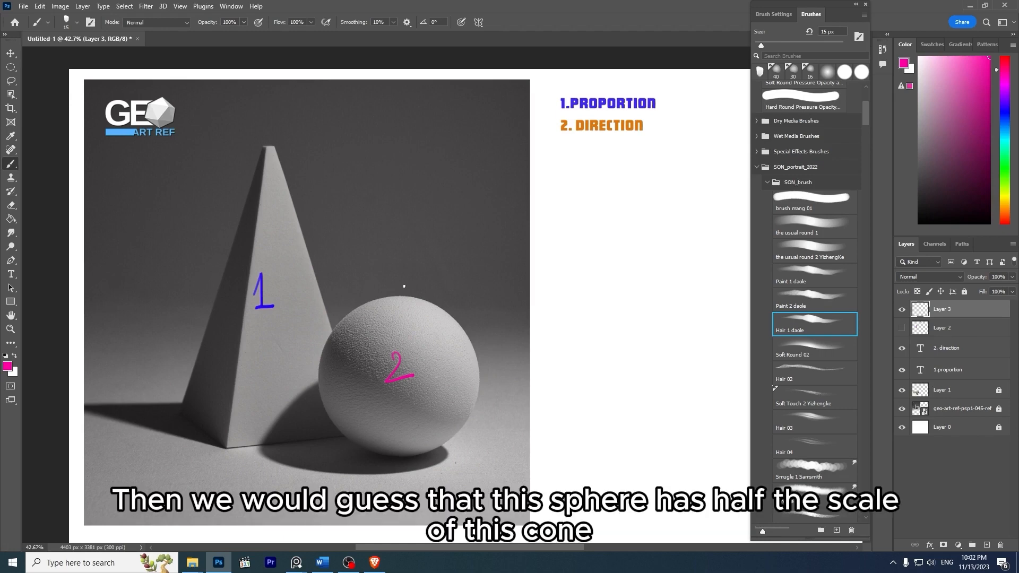
# - Draw red horizontal lines at the pyramid's apex, the sphere's top and the sphere's base, and span the two intervals with red arcs
pyautogui.click(1006, 55)
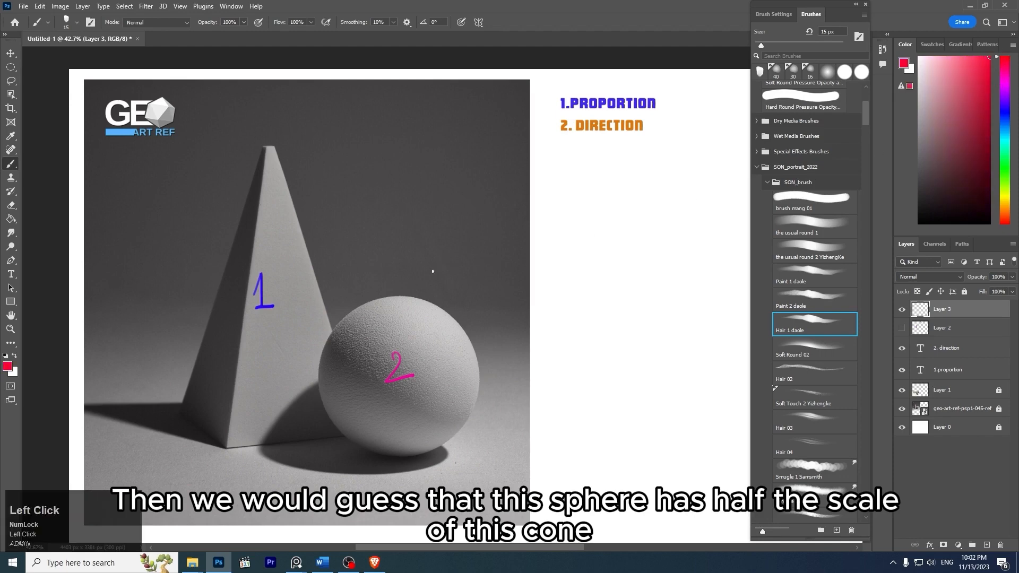
pyautogui.moveTo(162, 294); pyautogui.dragTo(512, 294)
pyautogui.moveTo(142, 457); pyautogui.dragTo(440, 456)
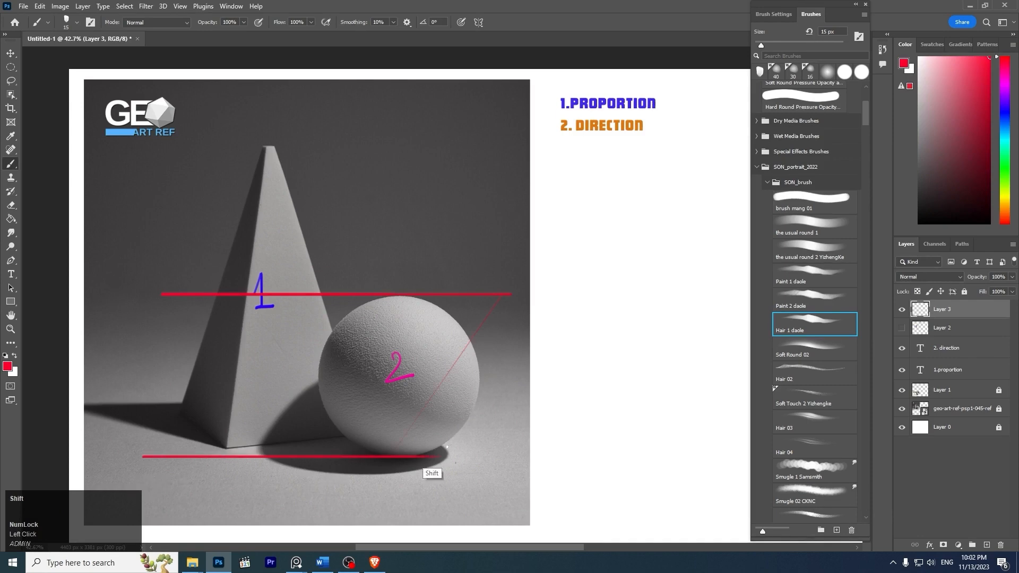
pyautogui.moveTo(183, 147); pyautogui.dragTo(529, 147)
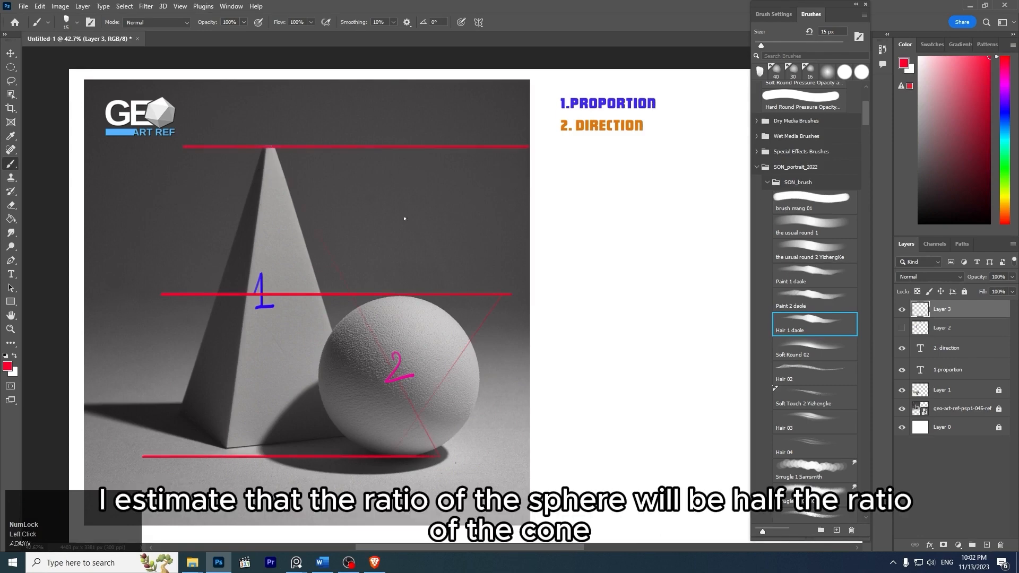
pyautogui.moveTo(396, 152)
pyautogui.mouseDown()
pyautogui.moveTo(415, 216)
pyautogui.moveTo(400, 300)
pyautogui.moveTo(420, 323)
pyautogui.moveTo(402, 454)
pyautogui.mouseUp()
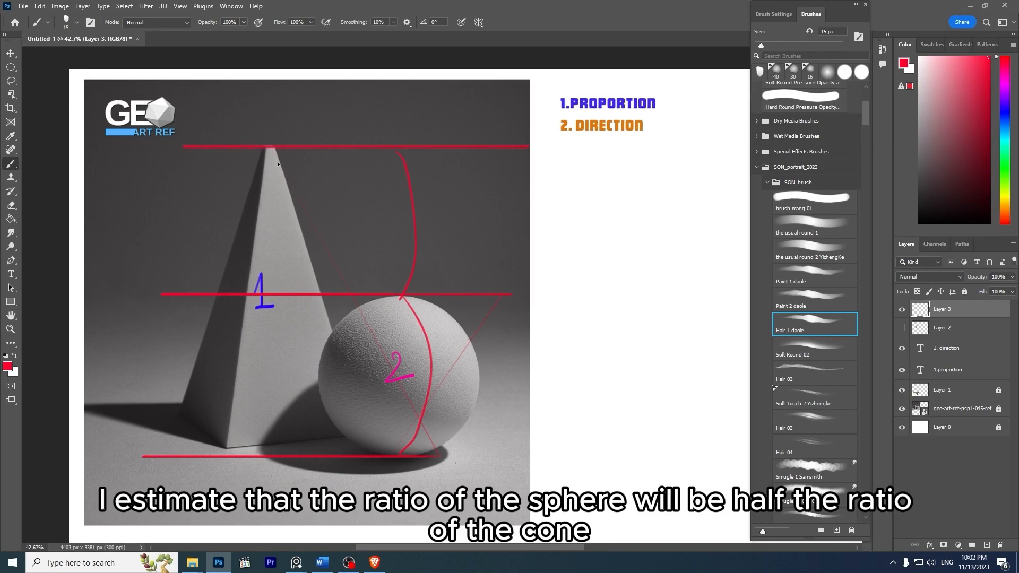
# - Close a red rectangular frame around both objects with vertical lines at the sphere's right edge and the pyramid's left base corner, extending the base line
pyautogui.press('space')
pyautogui.moveTo(398, 221); pyautogui.dragTo(315, 212)
pyautogui.hotkey('ctrl', 'space')
pyautogui.moveTo(379, 271)
pyautogui.mouseDown()
pyautogui.moveTo(364, 273)
pyautogui.moveTo(396, 252)
pyautogui.mouseUp()
pyautogui.press('space')
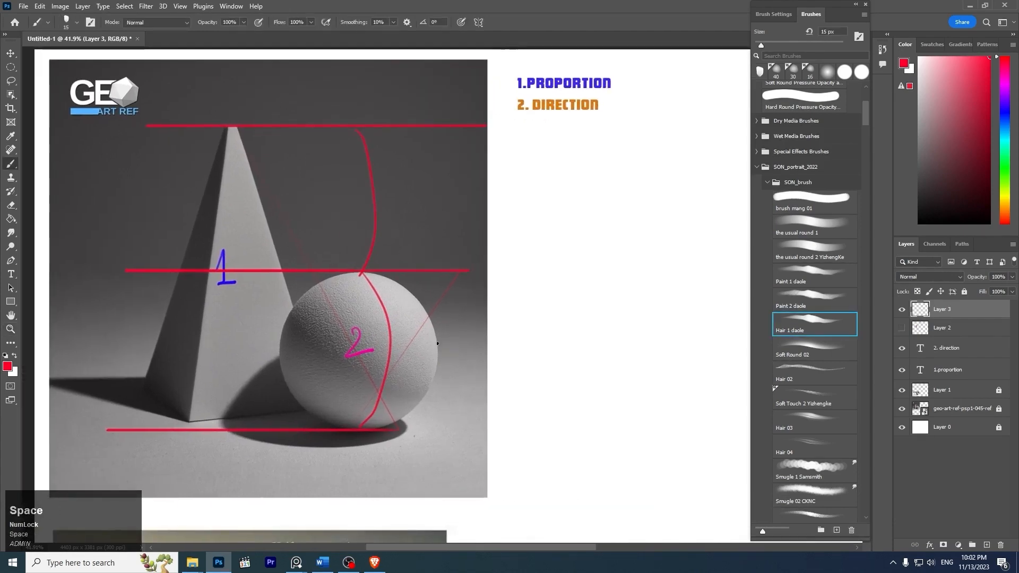
pyautogui.click(439, 72)
pyautogui.keyDown('shift'); pyautogui.click(438, 445); pyautogui.keyUp('shift')
pyautogui.moveTo(438, 445)
pyautogui.mouseDown()
pyautogui.moveTo(372, 428)
pyautogui.moveTo(212, 429)
pyautogui.mouseUp()
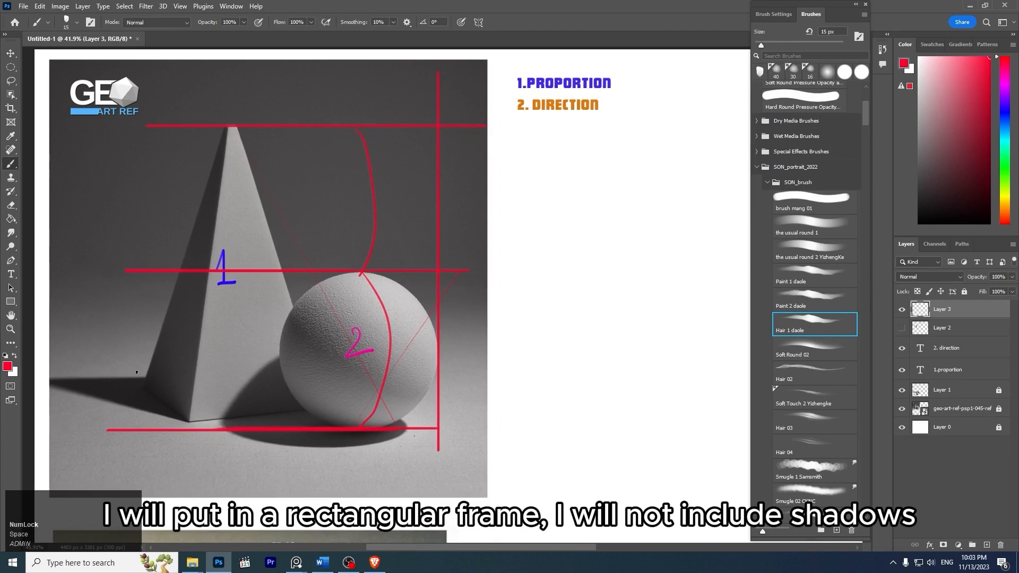
pyautogui.moveTo(142, 387)
pyautogui.mouseDown()
pyautogui.moveTo(142, 255)
pyautogui.moveTo(142, 460)
pyautogui.mouseUp()
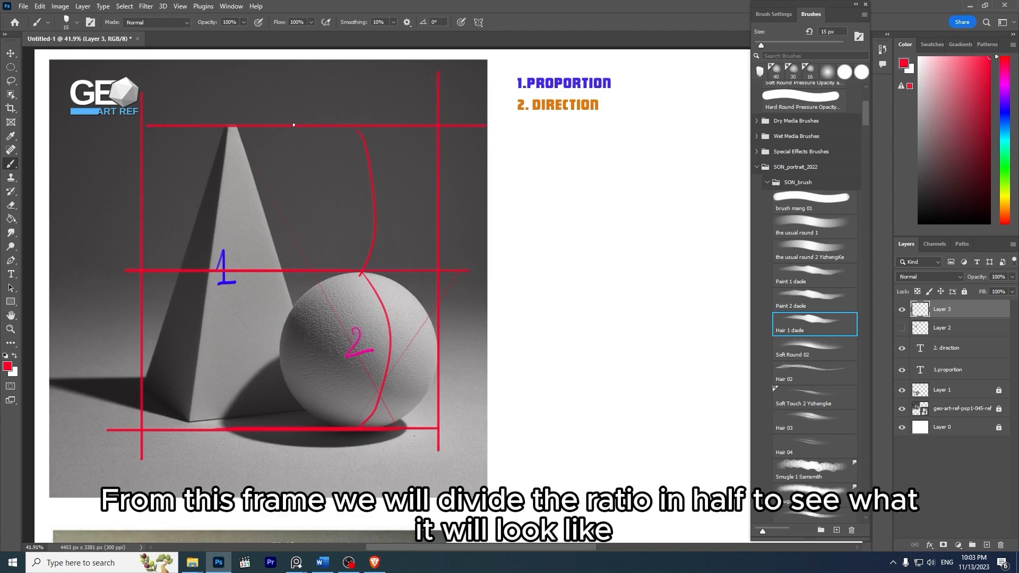
# - Redraw the red vertical centre line until it halves the frame's width, running from the top line past the base line
pyautogui.hotkey('ctrl', 'z')
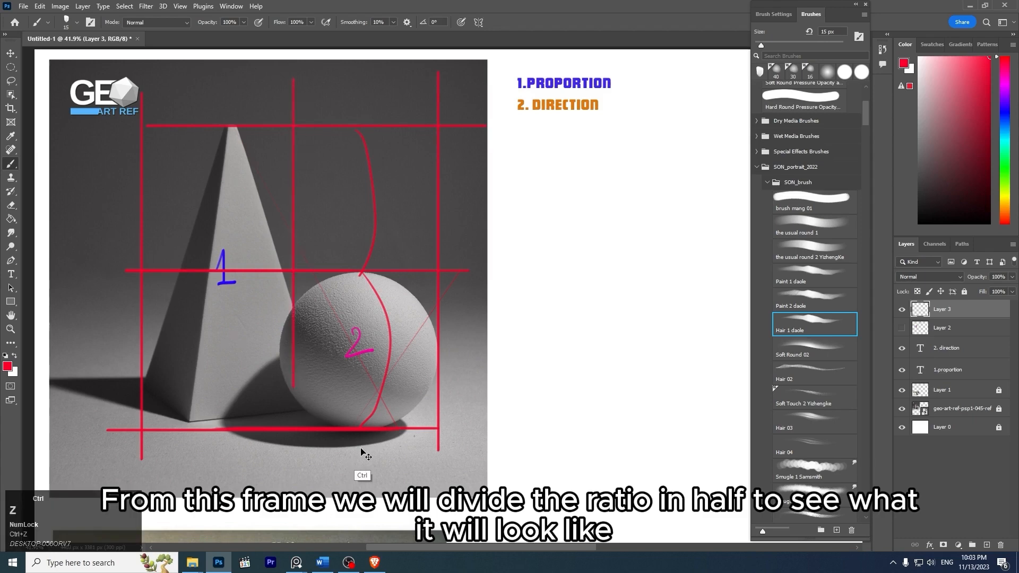
pyautogui.moveTo(289, 126); pyautogui.dragTo(292, 465)
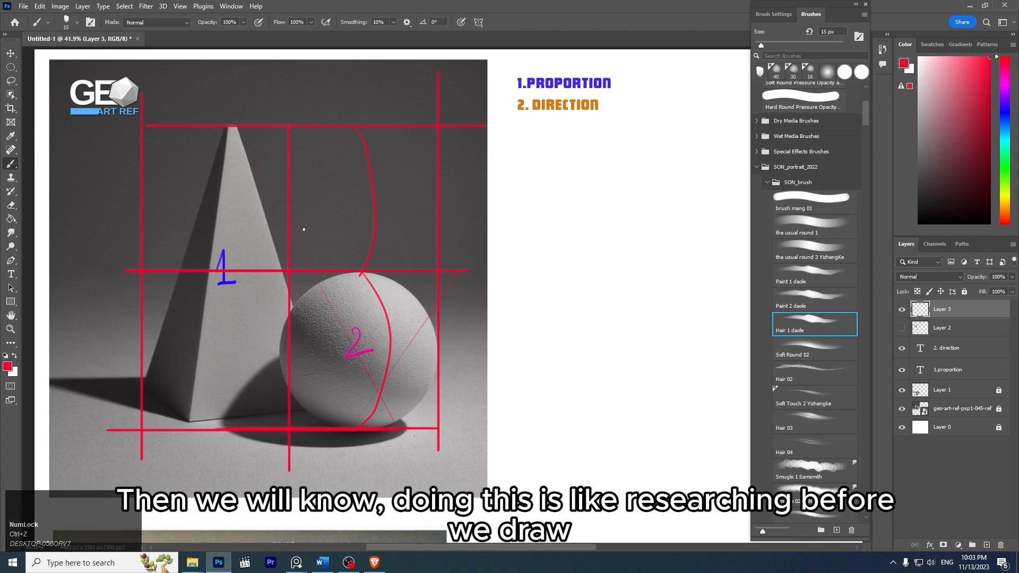
pyautogui.hotkey('ctrl', 'z')
pyautogui.moveTo(291, 126); pyautogui.dragTo(292, 484)
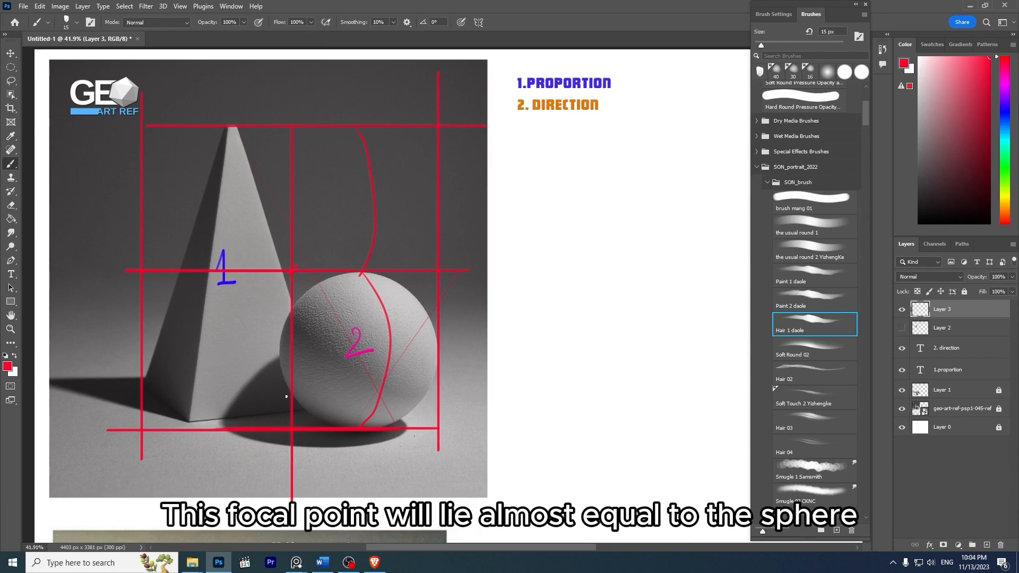
# - Outline and hatch in yellow the part of the sphere that crosses the vertical centre line toward the pyramid
pyautogui.moveTo(290, 315); pyautogui.dragTo(282, 365)
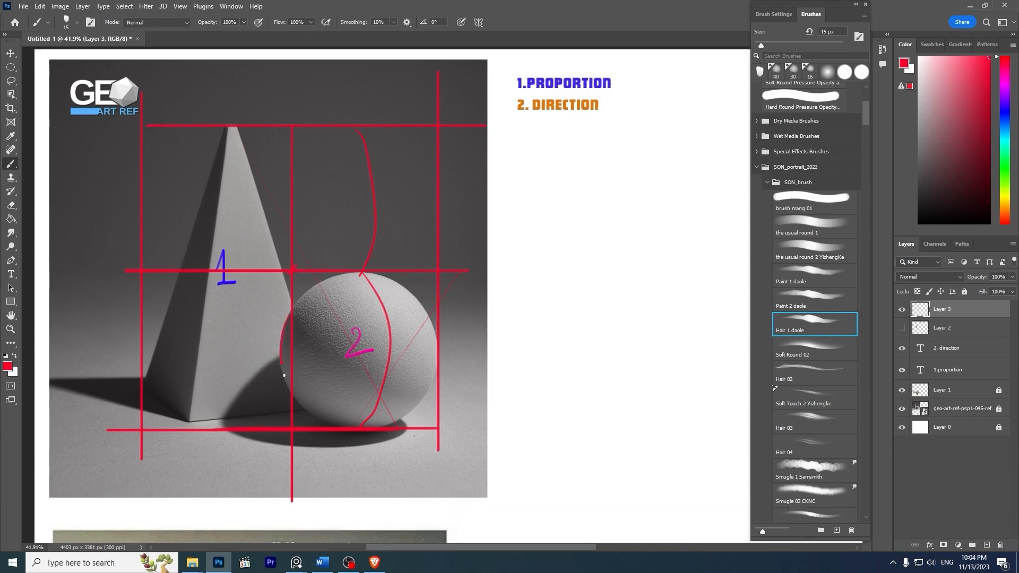
pyautogui.hotkey('ctrl', 'z')
pyautogui.click(1005, 196)
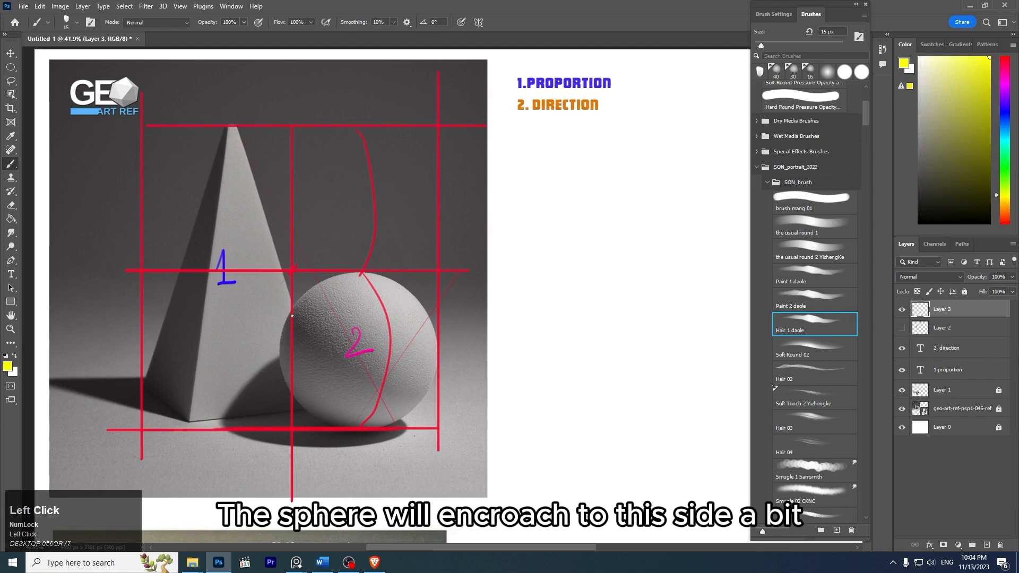
pyautogui.moveTo(283, 333); pyautogui.dragTo(289, 389)
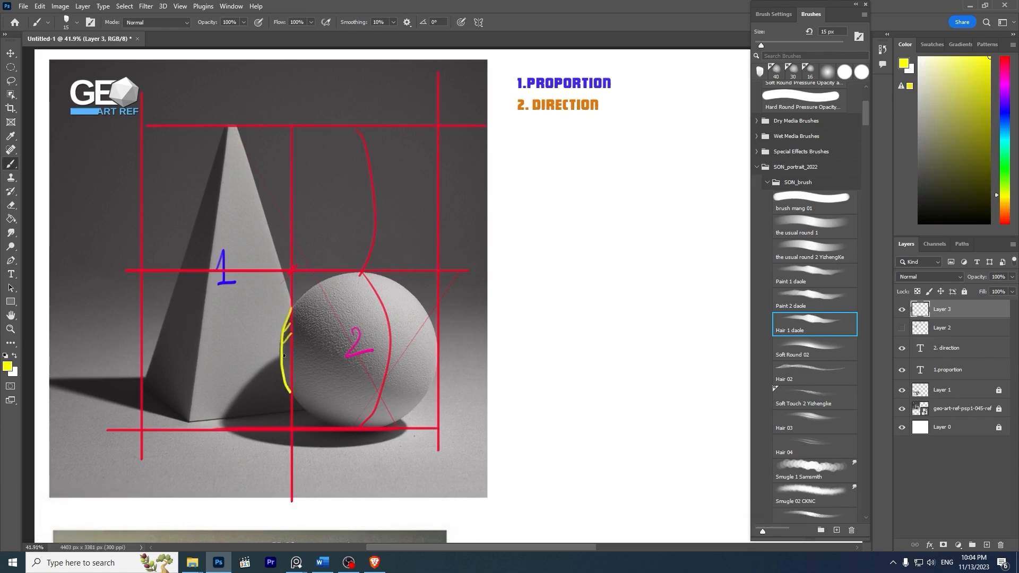
pyautogui.moveTo(284, 389); pyautogui.dragTo(291, 378)
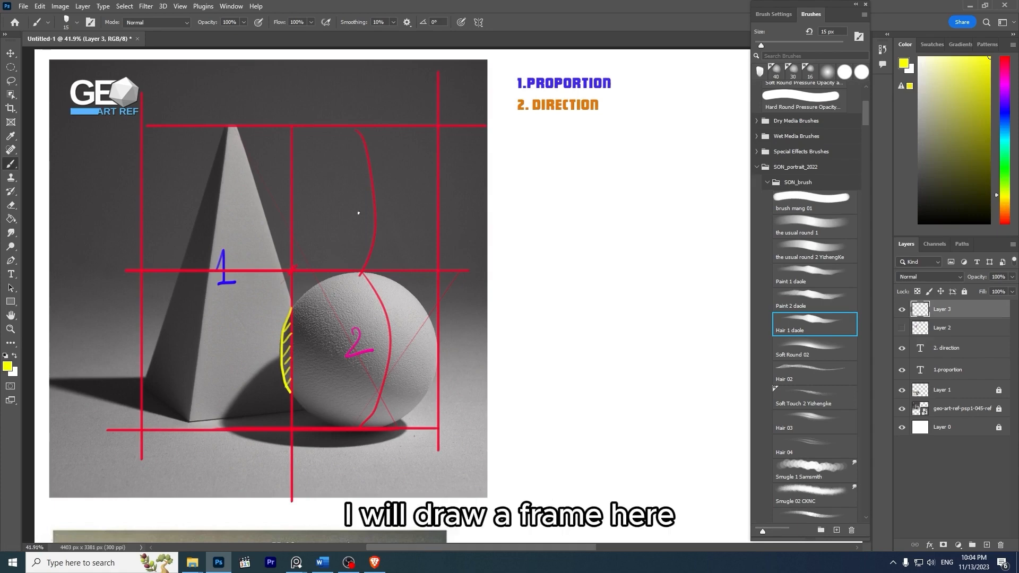
# - Draw a small red rectangular frame on the white canvas below the 2. DIRECTION heading
pyautogui.moveTo(589, 179); pyautogui.dragTo(509, 175)
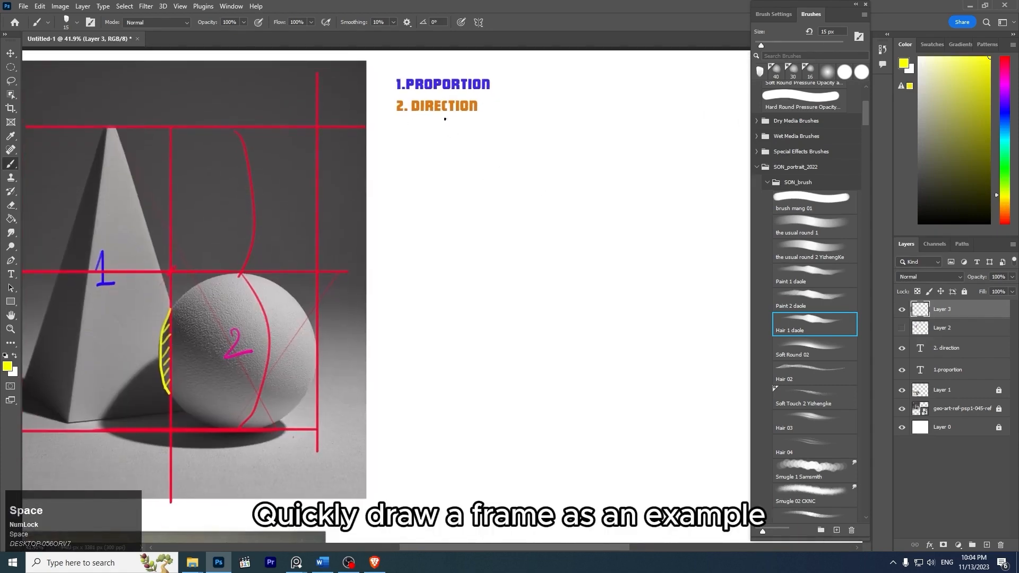
pyautogui.click(1005, 57)
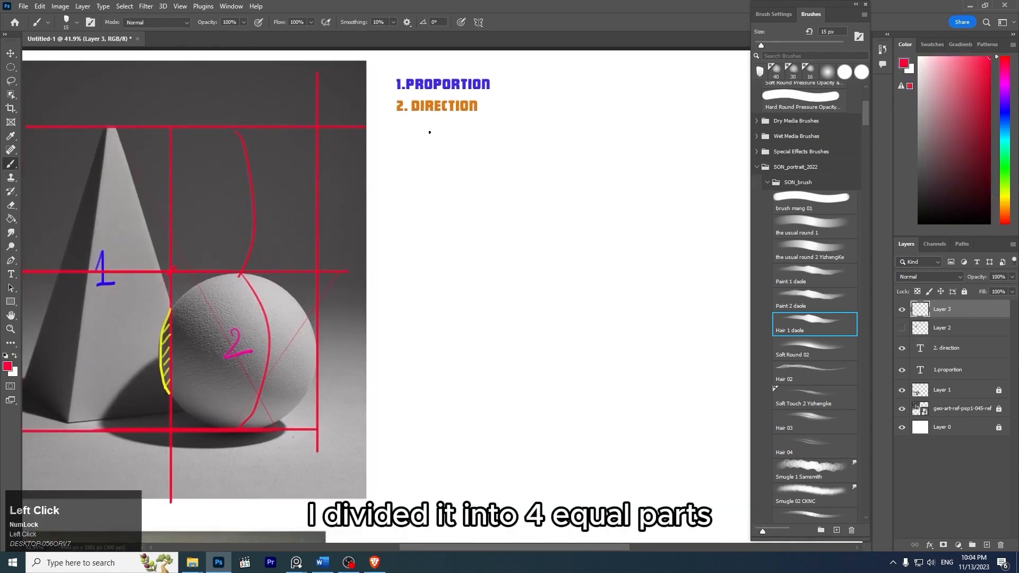
pyautogui.moveTo(412, 129)
pyautogui.mouseDown()
pyautogui.moveTo(520, 129)
pyautogui.moveTo(412, 211)
pyautogui.moveTo(500, 213)
pyautogui.mouseUp()
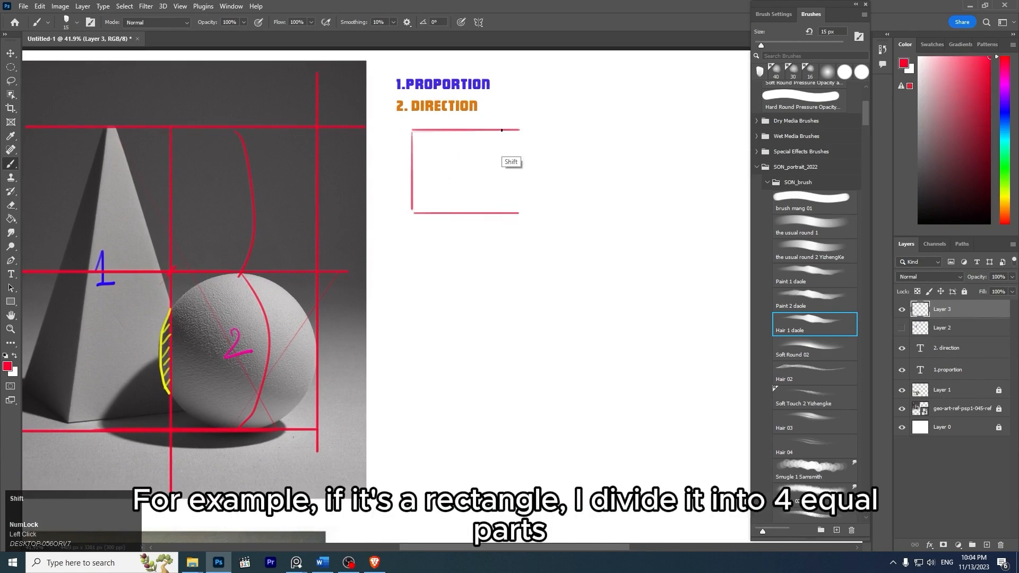
pyautogui.moveTo(502, 132); pyautogui.dragTo(502, 225)
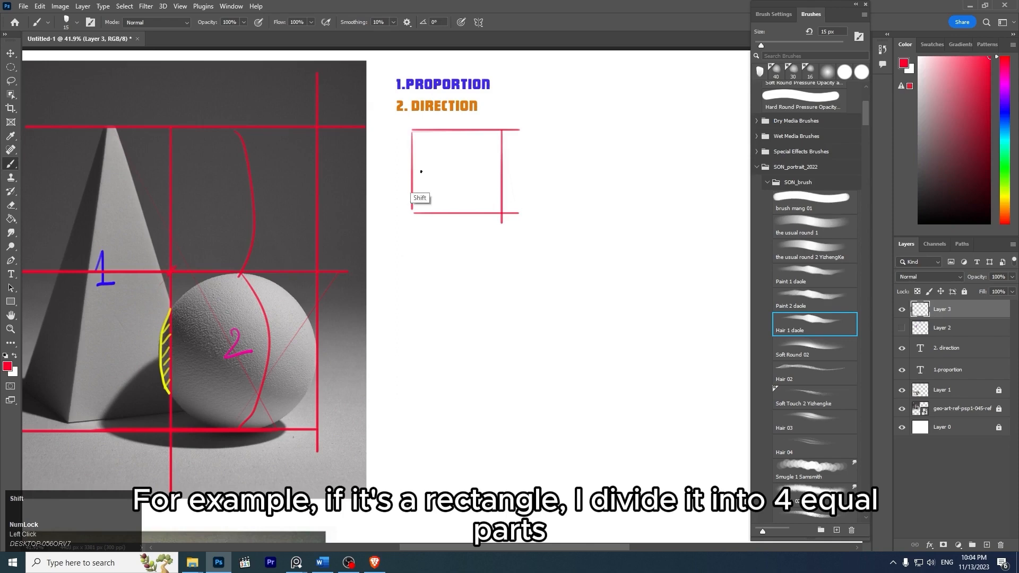
# - Divide the small frame into four equal parts with a red horizontal and a red vertical centre line
pyautogui.moveTo(413, 171); pyautogui.dragTo(513, 170)
pyautogui.press('shift')
pyautogui.press('shift')
pyautogui.press('shift')
pyautogui.press('shift')
pyautogui.press('shift')
pyautogui.click(280, 148)
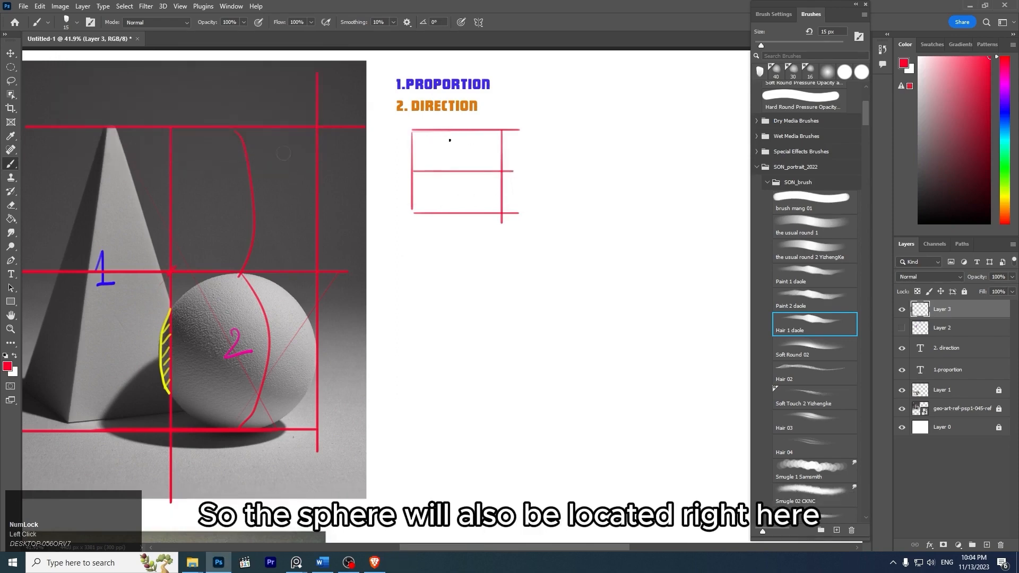
pyautogui.moveTo(455, 132); pyautogui.dragTo(456, 215)
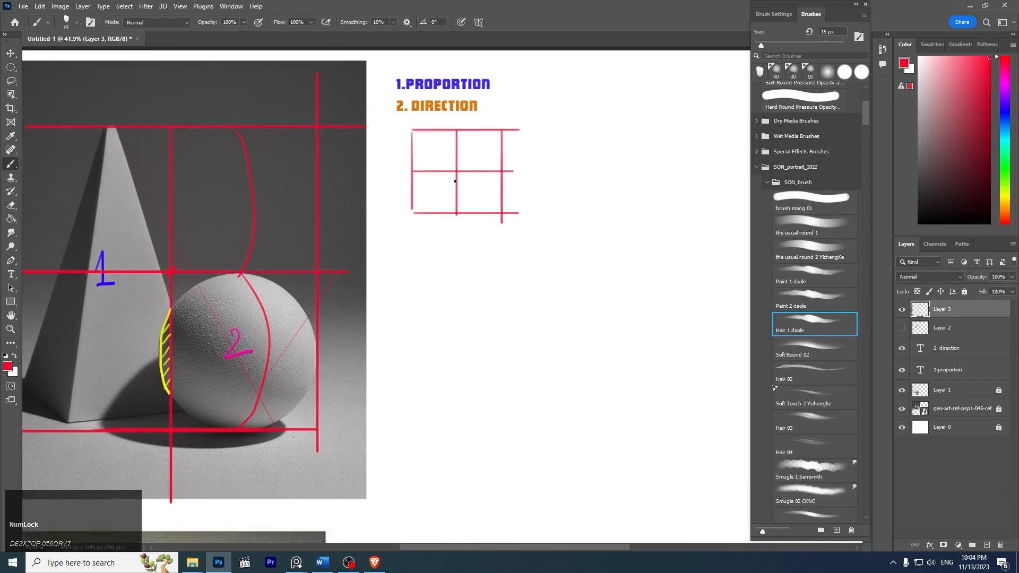
# - Paint a small hatched dark-yellow curve bulging left of the centre line in the small frame's lower half
pyautogui.click(1003, 194)
pyautogui.click(978, 94)
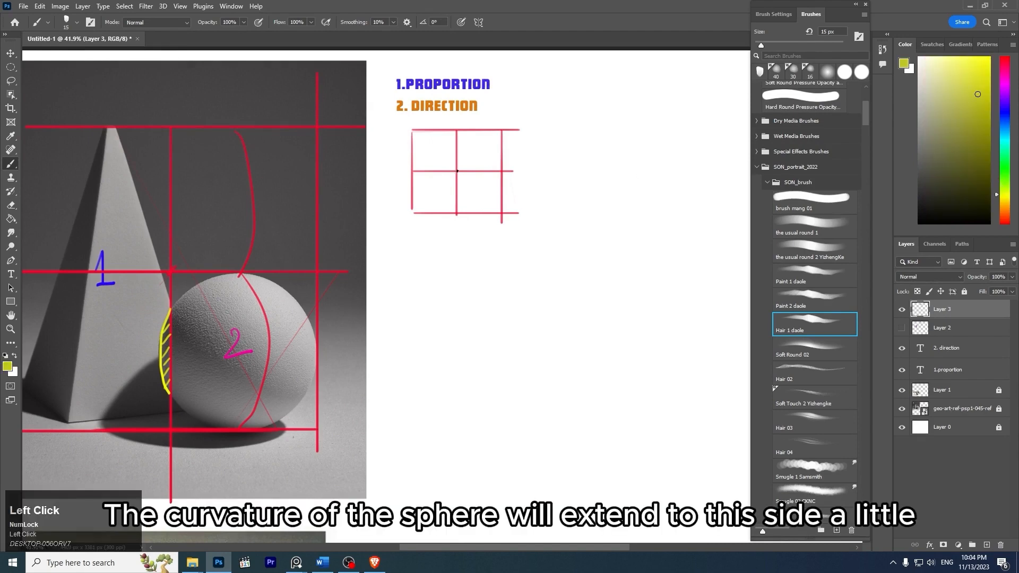
pyautogui.moveTo(451, 185); pyautogui.dragTo(455, 205)
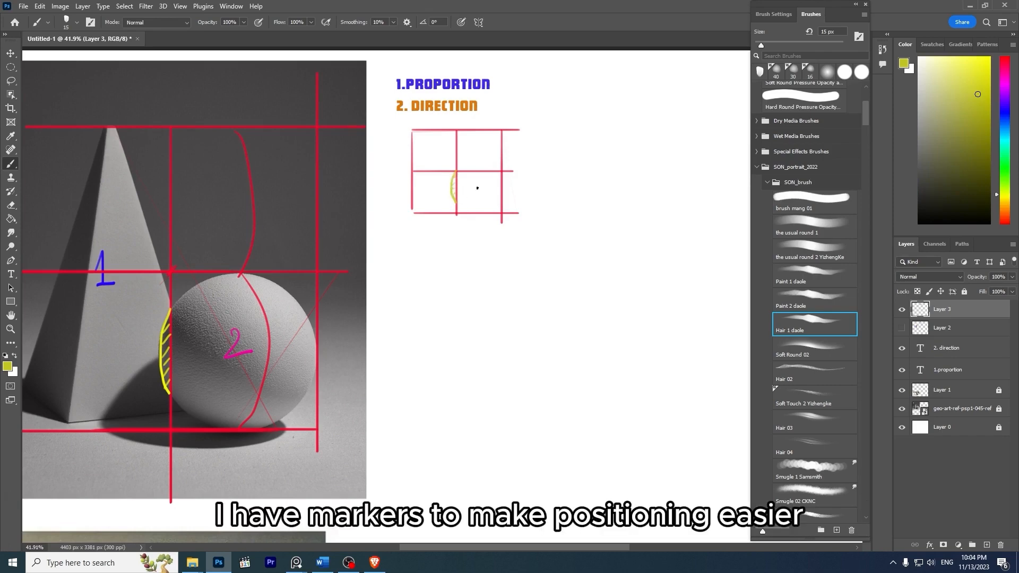
# - Circle the intersection of the two centre lines on the photo in dark yellow
pyautogui.press('space')
pyautogui.moveTo(376, 225); pyautogui.dragTo(468, 226)
pyautogui.moveTo(270, 267); pyautogui.dragTo(267, 267)
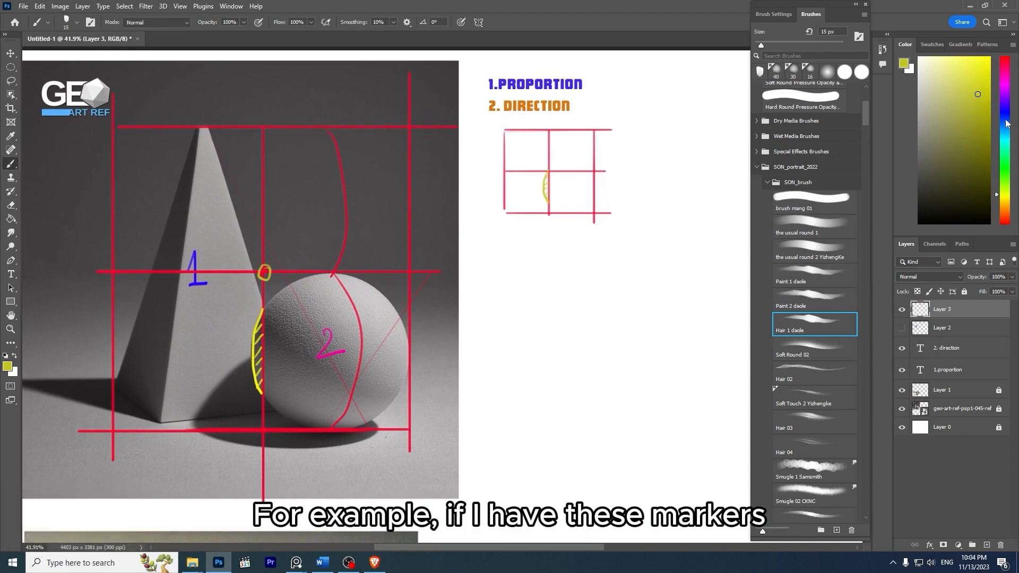
# - Circle in blue the two points where the photo's horizontal centre line meets the left and right frame edges
pyautogui.click(1008, 121)
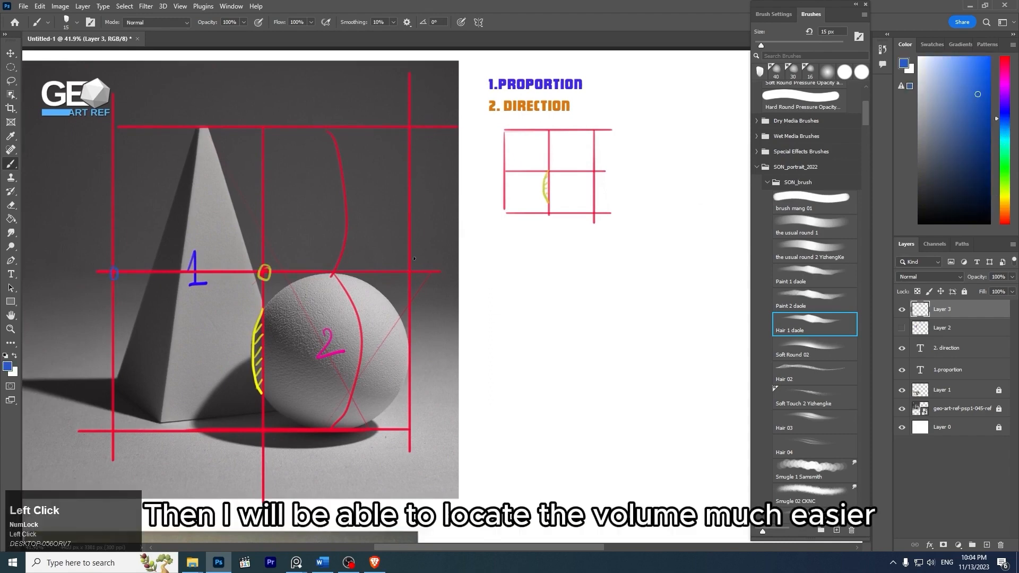
pyautogui.hotkey('ctrl', 'z')
pyautogui.moveTo(964, 92); pyautogui.dragTo(991, 58)
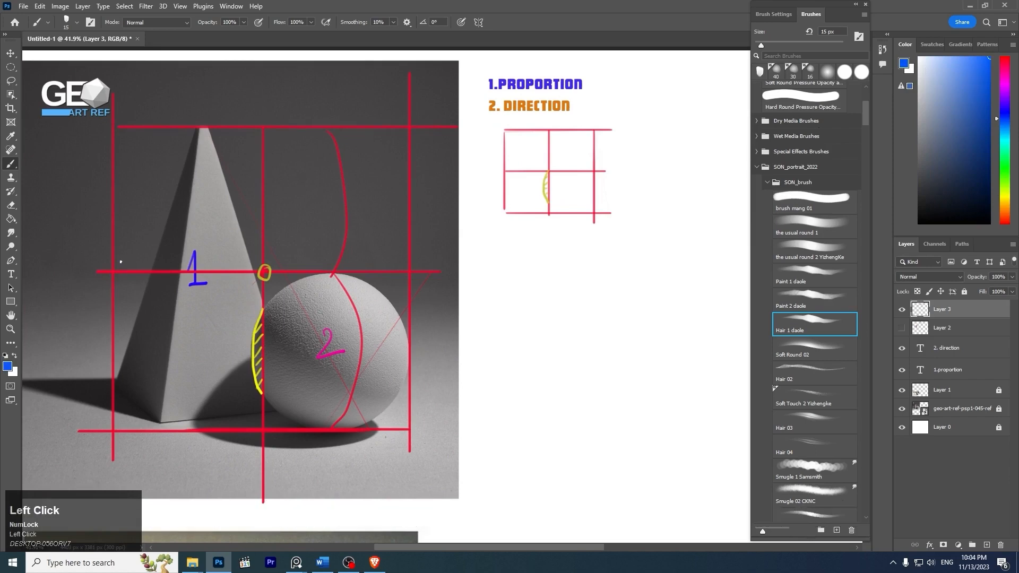
pyautogui.moveTo(420, 272); pyautogui.dragTo(419, 270)
pyautogui.press('z')
pyautogui.moveTo(455, 298)
pyautogui.mouseDown()
pyautogui.moveTo(430, 257)
pyautogui.moveTo(442, 259)
pyautogui.mouseUp()
pyautogui.press('space')
pyautogui.moveTo(463, 262); pyautogui.dragTo(399, 244)
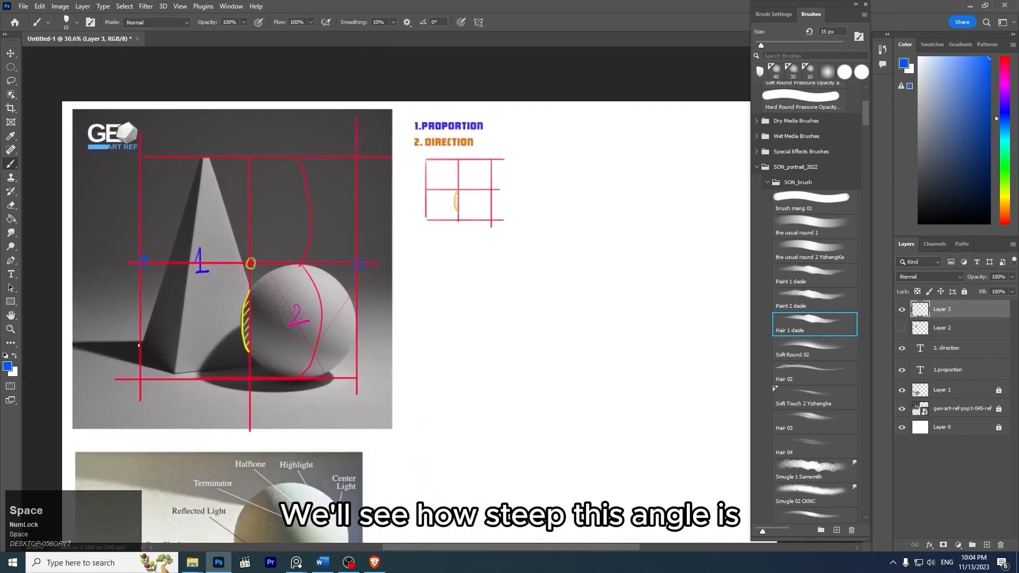
# - Trace the pyramid's left edge in blue and mark its angle to the vertical frame line with arcs and the label 20
pyautogui.hotkey('ctrl', 'z')
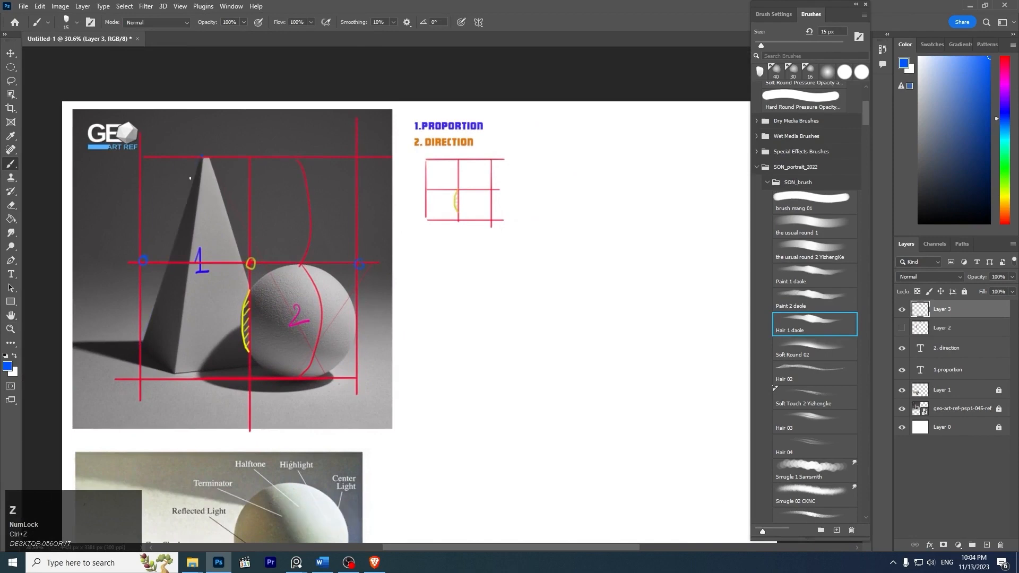
pyautogui.keyDown('shift'); pyautogui.click(203, 157); pyautogui.keyUp('shift')
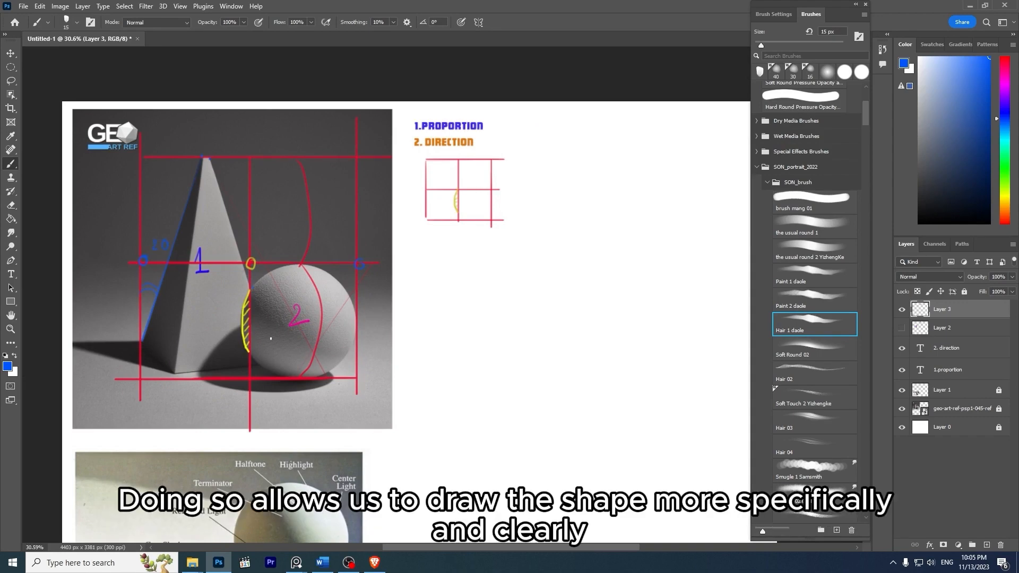
# - Erase the red curves beside and over the sphere and the yellow hatched curve at the sphere's left edge
pyautogui.press('space')
pyautogui.moveTo(350, 257); pyautogui.dragTo(309, 261)
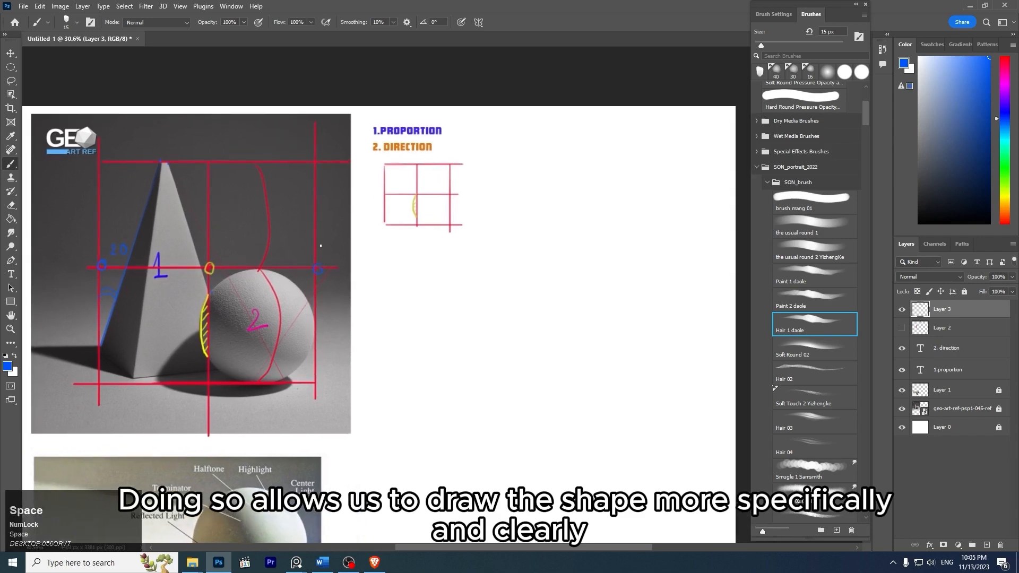
pyautogui.press('e')
pyautogui.moveTo(269, 196)
pyautogui.mouseDown()
pyautogui.moveTo(258, 169)
pyautogui.moveTo(269, 245)
pyautogui.moveTo(270, 237)
pyautogui.moveTo(261, 261)
pyautogui.moveTo(277, 319)
pyautogui.moveTo(269, 284)
pyautogui.moveTo(278, 341)
pyautogui.moveTo(262, 374)
pyautogui.mouseUp()
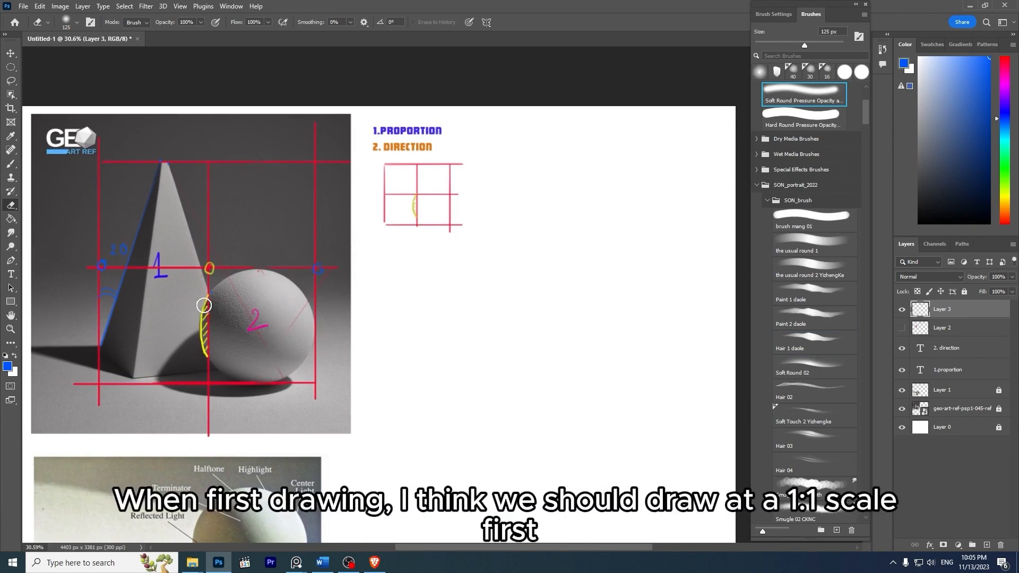
pyautogui.moveTo(203, 302); pyautogui.dragTo(204, 358)
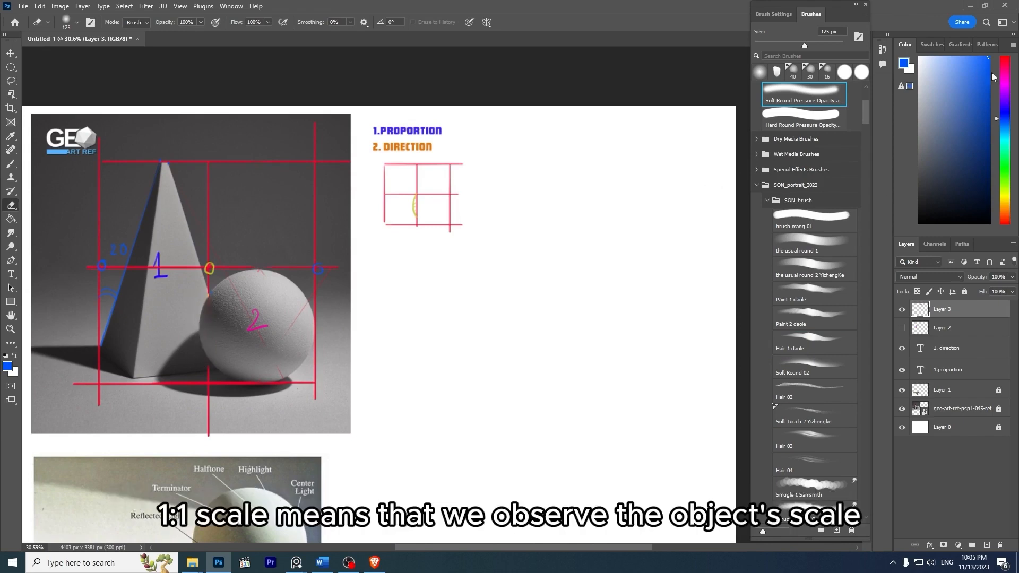
# - Repaint the partly erased vertical centre line on the photo in red as one straight line
pyautogui.click(1005, 59)
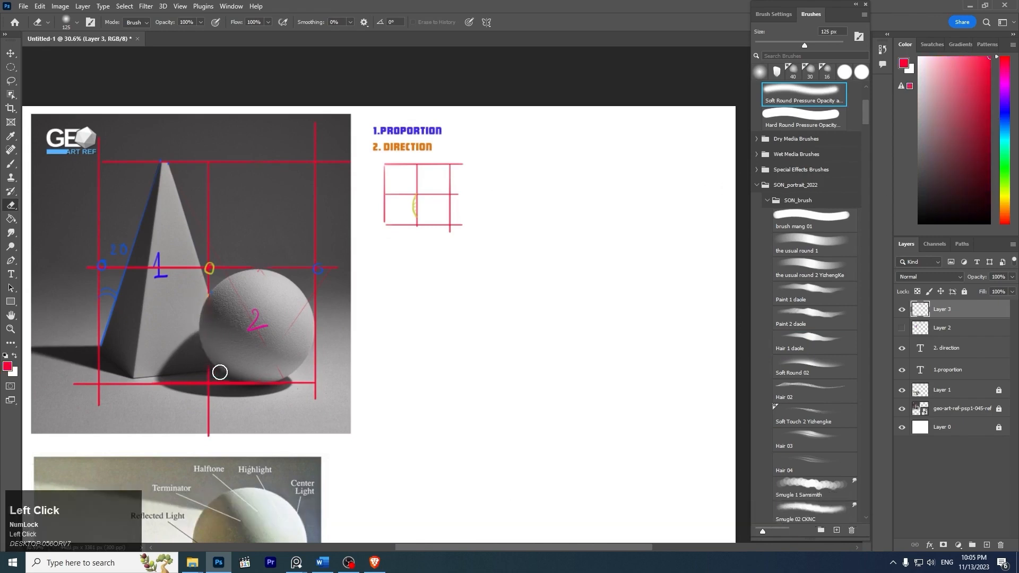
pyautogui.press('b')
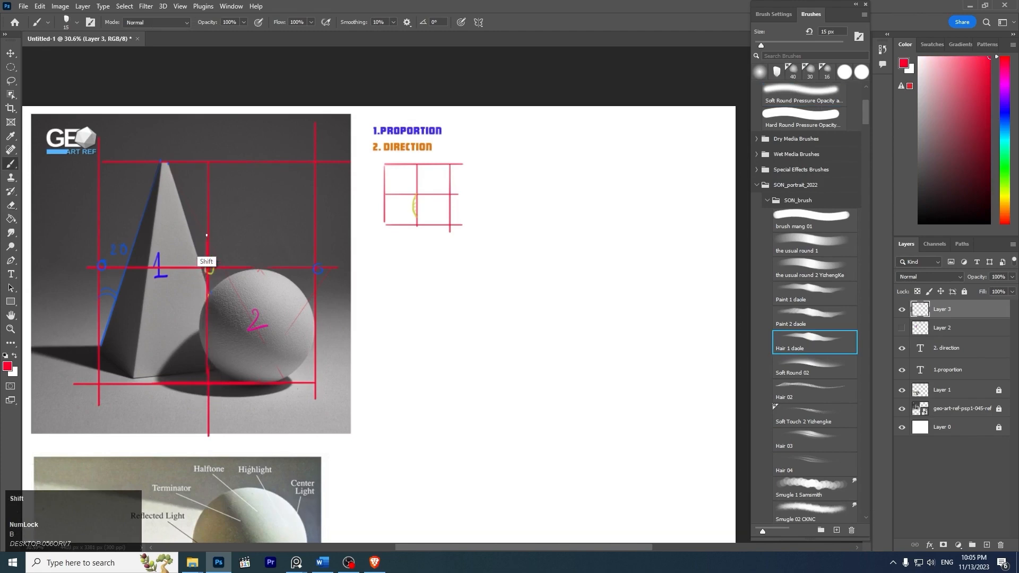
pyautogui.hotkey('ctrl', 'z')
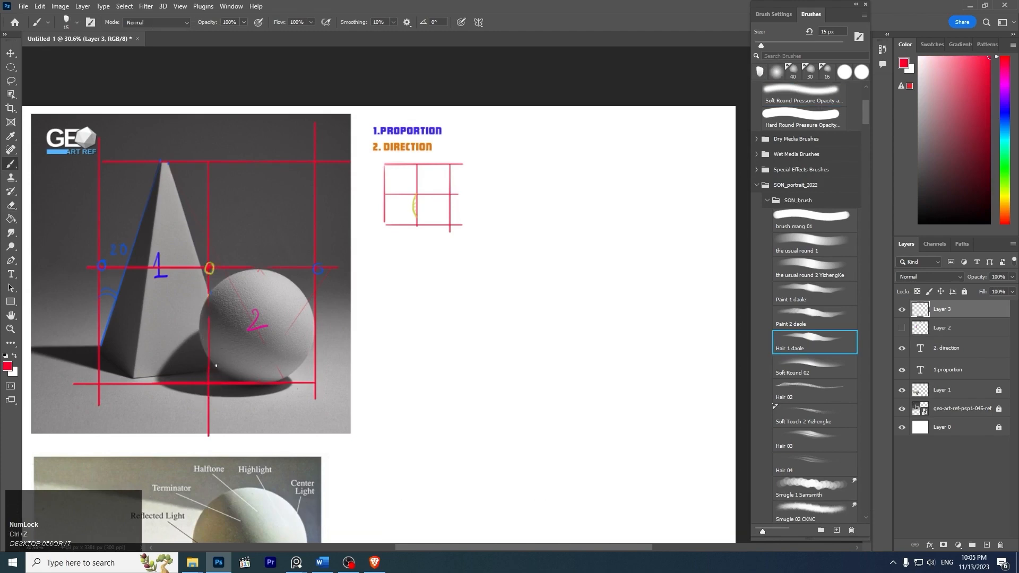
pyautogui.moveTo(209, 372); pyautogui.dragTo(208, 152)
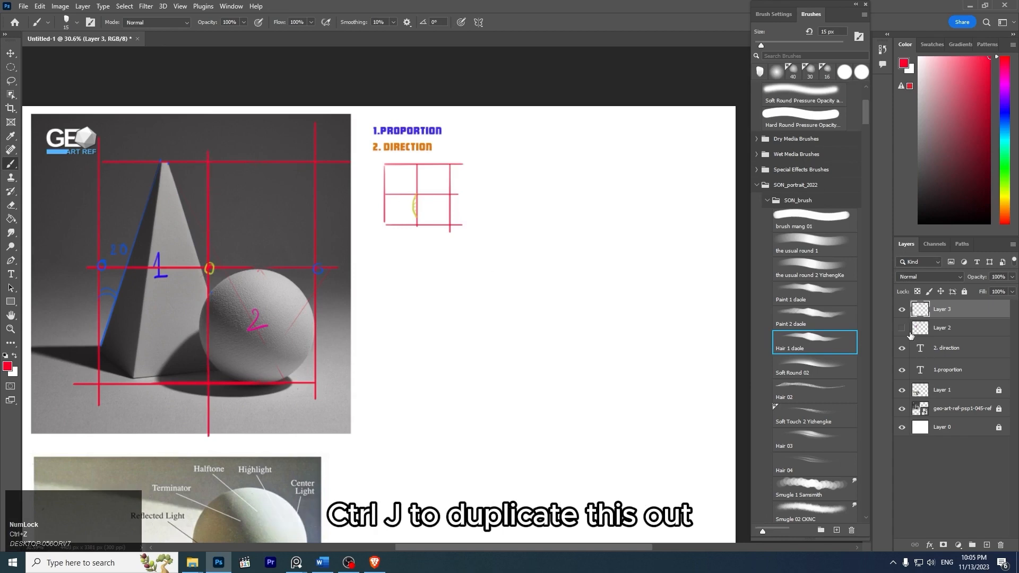
# - Duplicate the frame annotation layer and move the copy onto the blank canvas to the right of the photo
pyautogui.hotkey('ctrl', 'j')
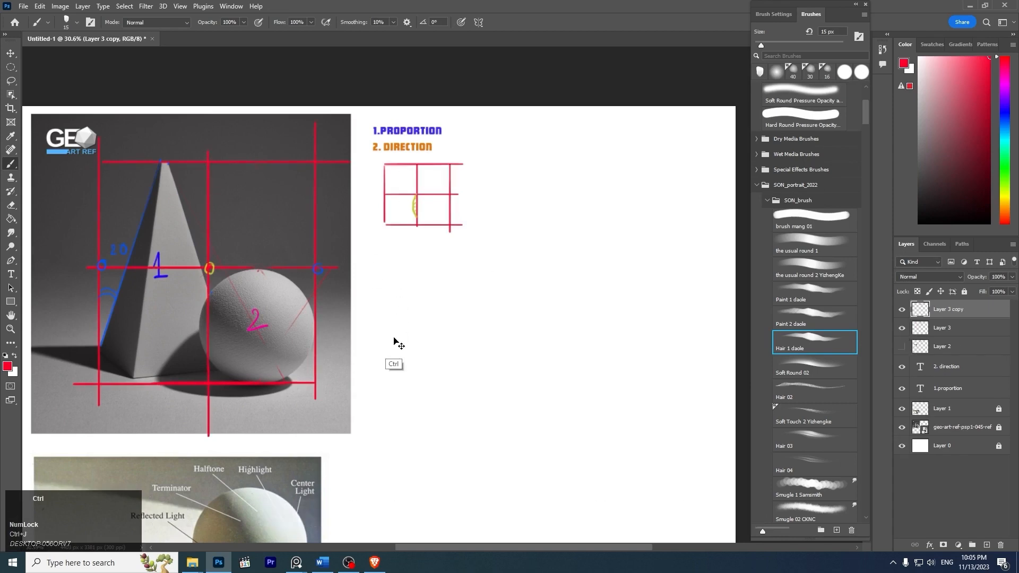
pyautogui.hotkey('ctrl', 't')
pyautogui.moveTo(275, 257)
pyautogui.mouseDown()
pyautogui.moveTo(661, 271)
pyautogui.moveTo(655, 259)
pyautogui.moveTo(455, 243)
pyautogui.moveTo(473, 245)
pyautogui.mouseUp()
pyautogui.press('Return')
# - Lower the opacity of the duplicated frame layer to about 37%
pyautogui.moveTo(528, 228); pyautogui.dragTo(566, 222)
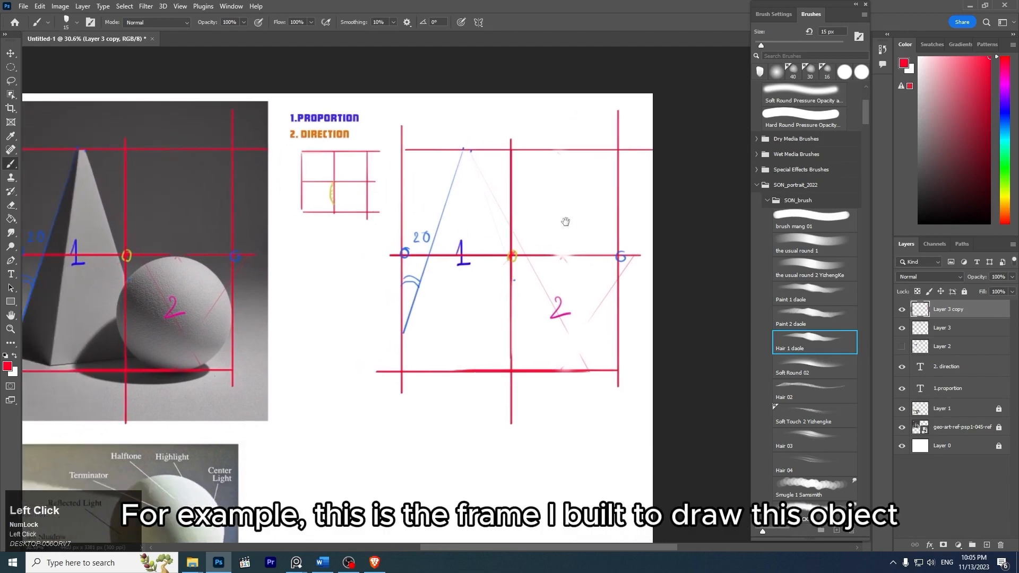
pyautogui.moveTo(492, 262); pyautogui.dragTo(559, 274)
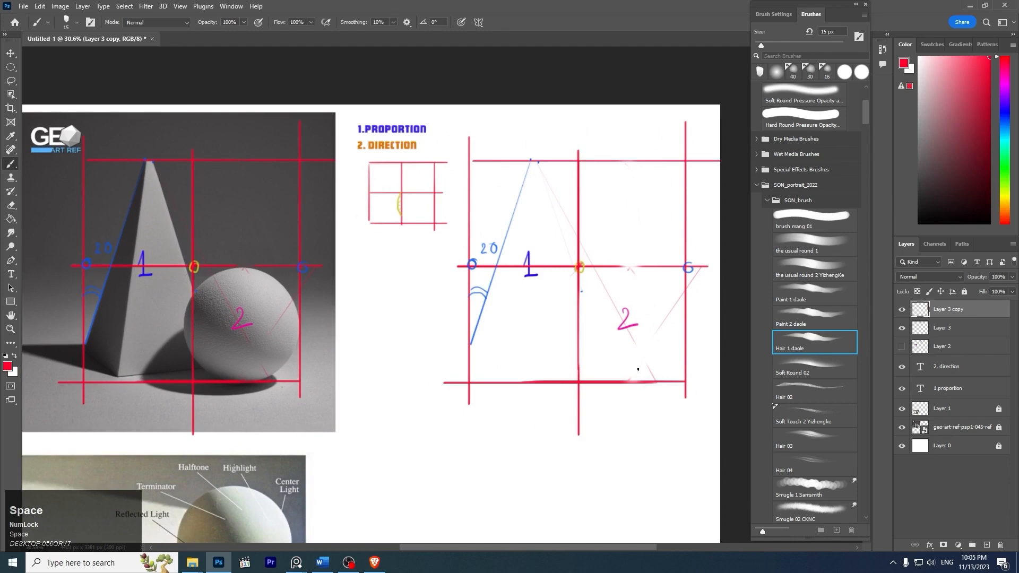
pyautogui.press('space')
pyautogui.moveTo(612, 315); pyautogui.dragTo(596, 313)
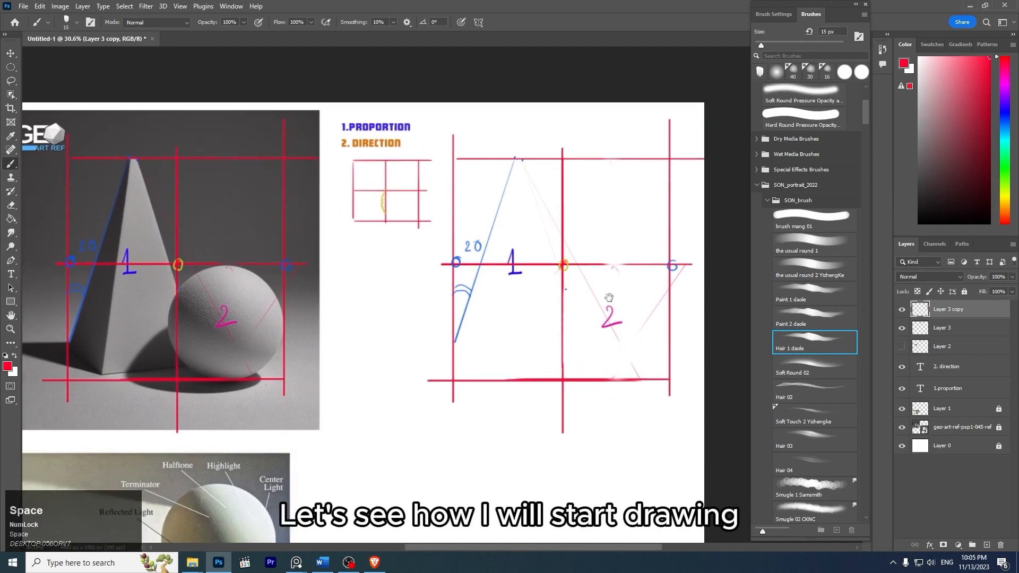
pyautogui.press('space')
pyautogui.moveTo(589, 277); pyautogui.dragTo(550, 270)
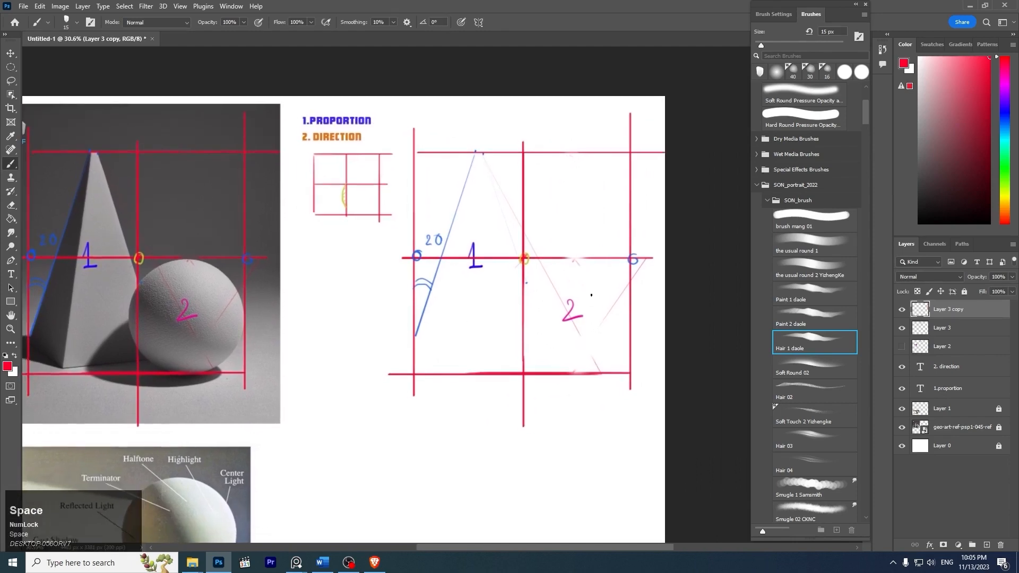
pyautogui.click(1012, 276)
pyautogui.moveTo(980, 287); pyautogui.dragTo(974, 291)
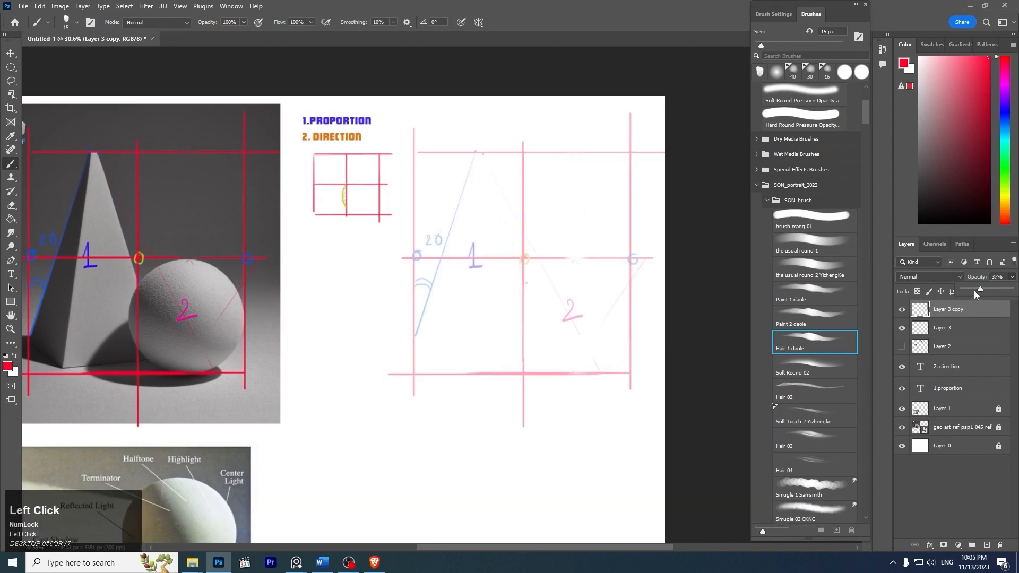
# - Add a new empty layer directly above Layer 3
pyautogui.click(950, 328)
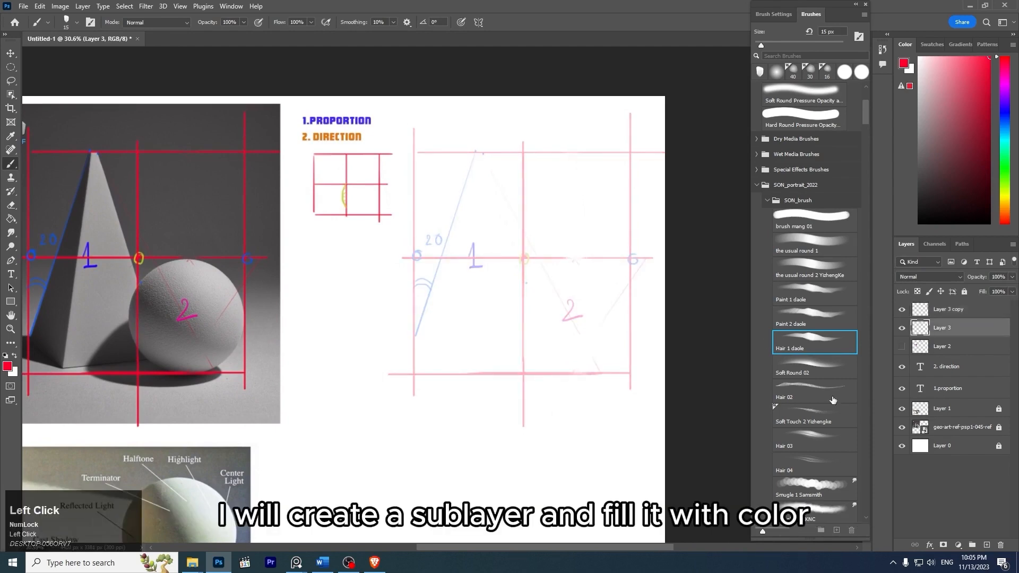
pyautogui.hotkey('ctrl', 'shift', 'n')
pyautogui.press('Return')
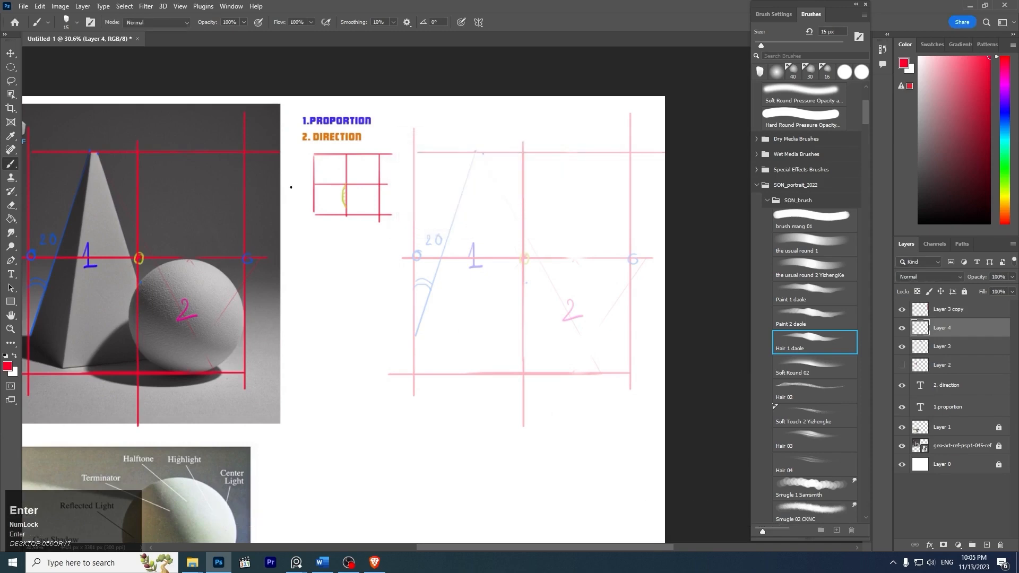
# - Erase the small divided frame below the 2. DIRECTION heading from Layer 3
pyautogui.press('z')
pyautogui.moveTo(346, 166); pyautogui.dragTo(387, 190)
pyautogui.press('v')
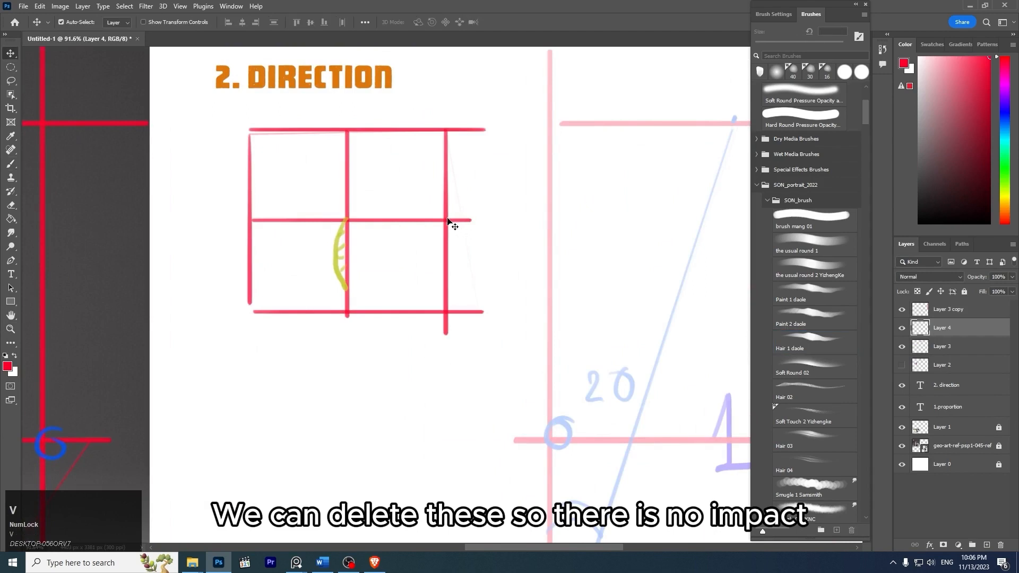
pyautogui.click(447, 221)
pyautogui.press('e')
pyautogui.moveTo(405, 126)
pyautogui.mouseDown()
pyautogui.moveTo(327, 162)
pyautogui.moveTo(285, 159)
pyautogui.moveTo(207, 187)
pyautogui.moveTo(361, 84)
pyautogui.moveTo(270, 211)
pyautogui.moveTo(278, 239)
pyautogui.moveTo(425, 171)
pyautogui.moveTo(221, 299)
pyautogui.moveTo(394, 200)
pyautogui.moveTo(376, 283)
pyautogui.moveTo(435, 191)
pyautogui.moveTo(462, 215)
pyautogui.moveTo(455, 355)
pyautogui.moveTo(494, 265)
pyautogui.moveTo(430, 402)
pyautogui.mouseUp()
# - Extend the canvas to the right with the Crop tool to a width of 4709 px
pyautogui.press('z')
pyautogui.moveTo(505, 207); pyautogui.dragTo(443, 175)
pyautogui.press('space')
pyautogui.moveTo(435, 193); pyautogui.dragTo(304, 148)
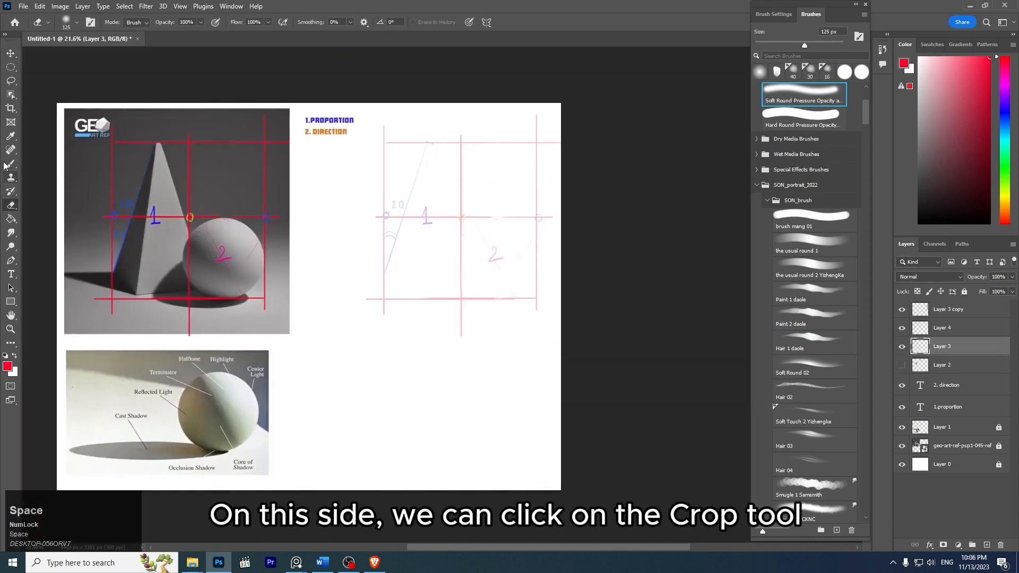
pyautogui.click(11, 109)
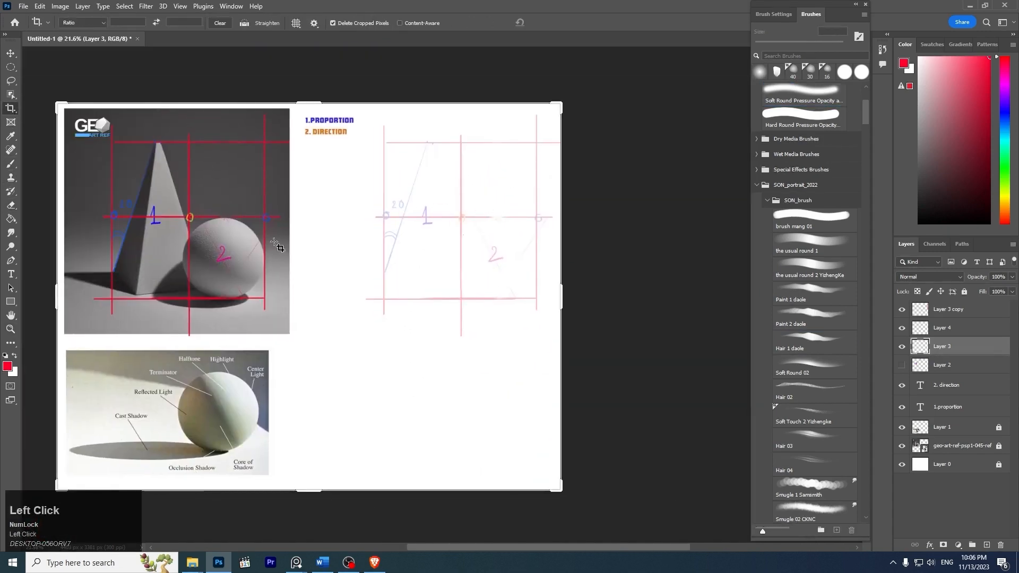
pyautogui.moveTo(562, 295); pyautogui.dragTo(580, 301)
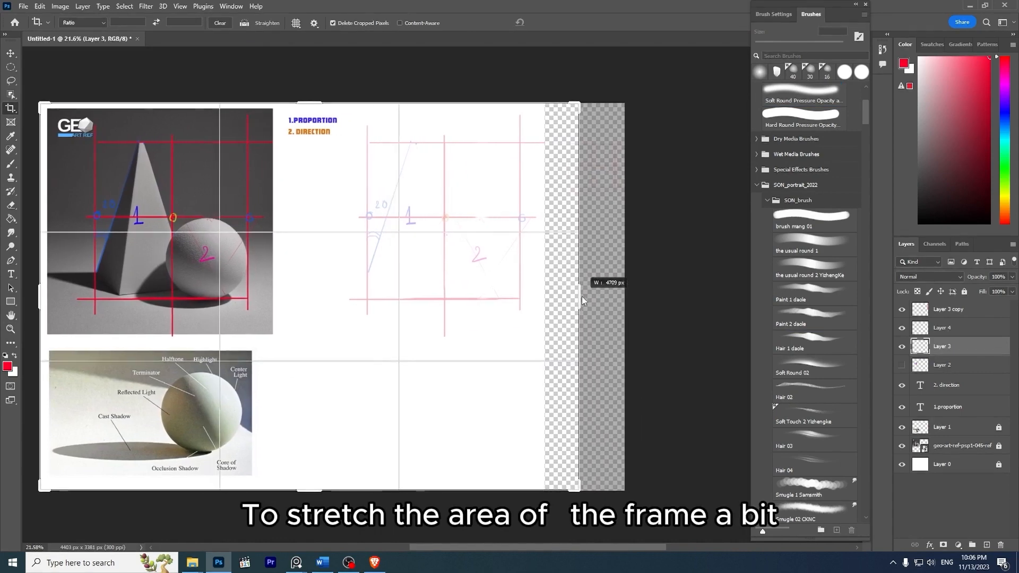
pyautogui.press('Return')
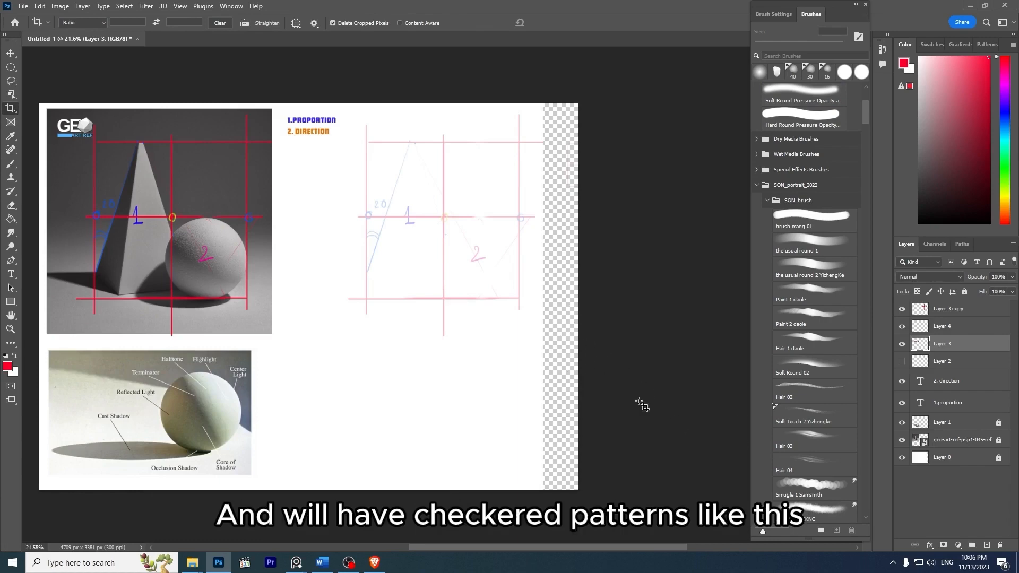
# - Unlock background Layer 0, fill it with the white background colour to cover the added canvas, and lock it again
pyautogui.click(988, 462)
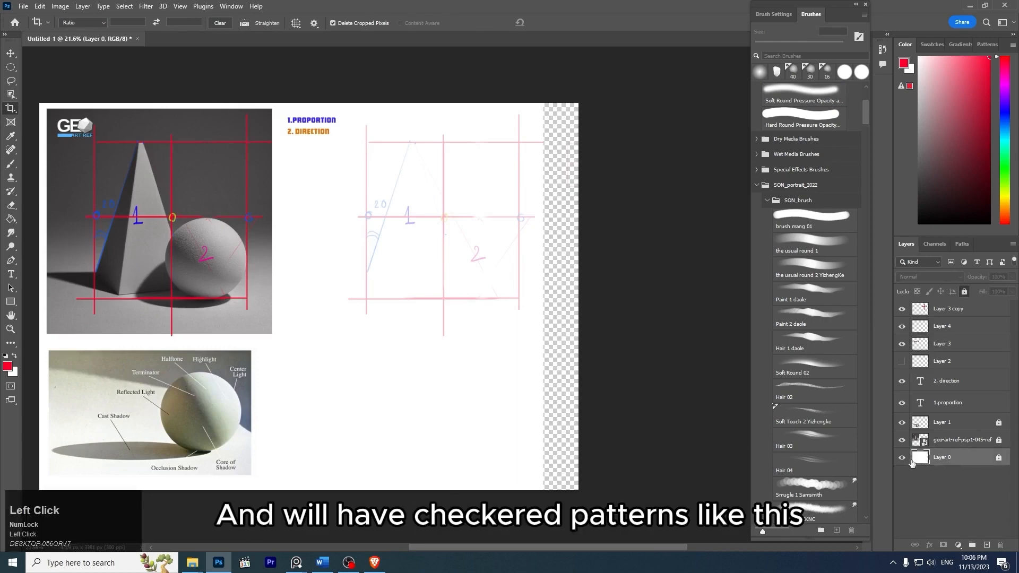
pyautogui.click(999, 459)
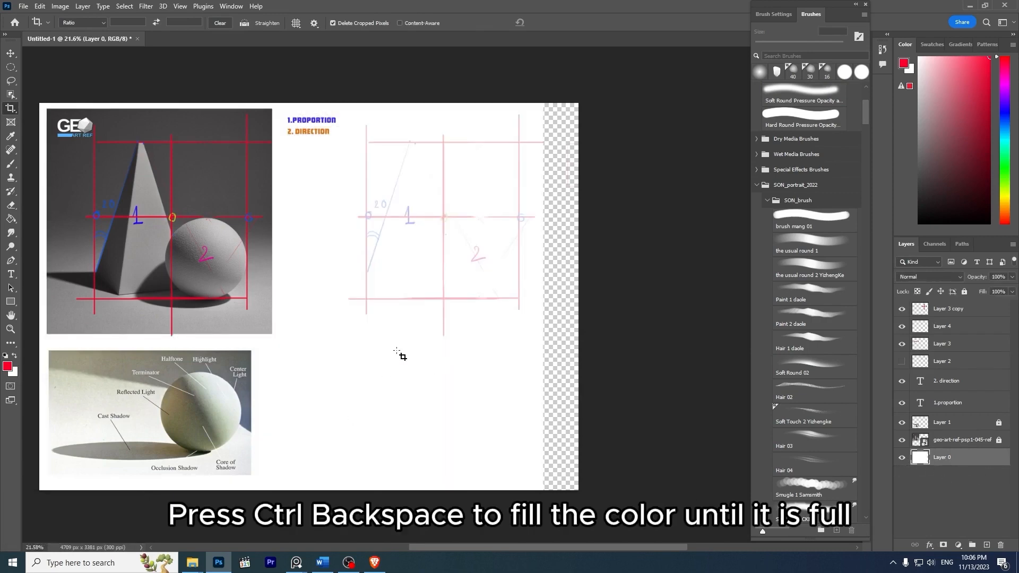
pyautogui.press('ctrl')
pyautogui.hotkey('ctrl', 'BackSpace')
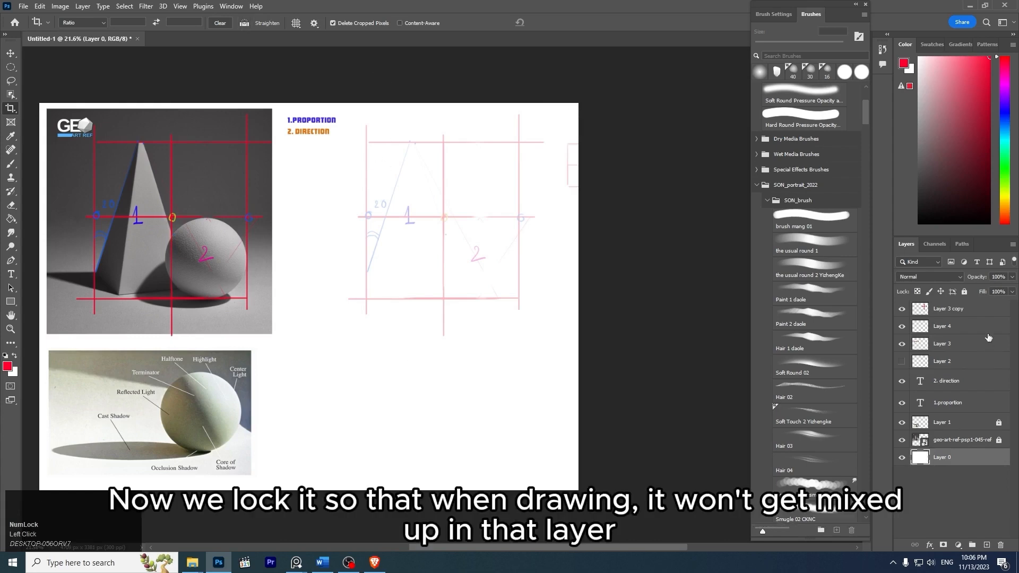
pyautogui.click(966, 292)
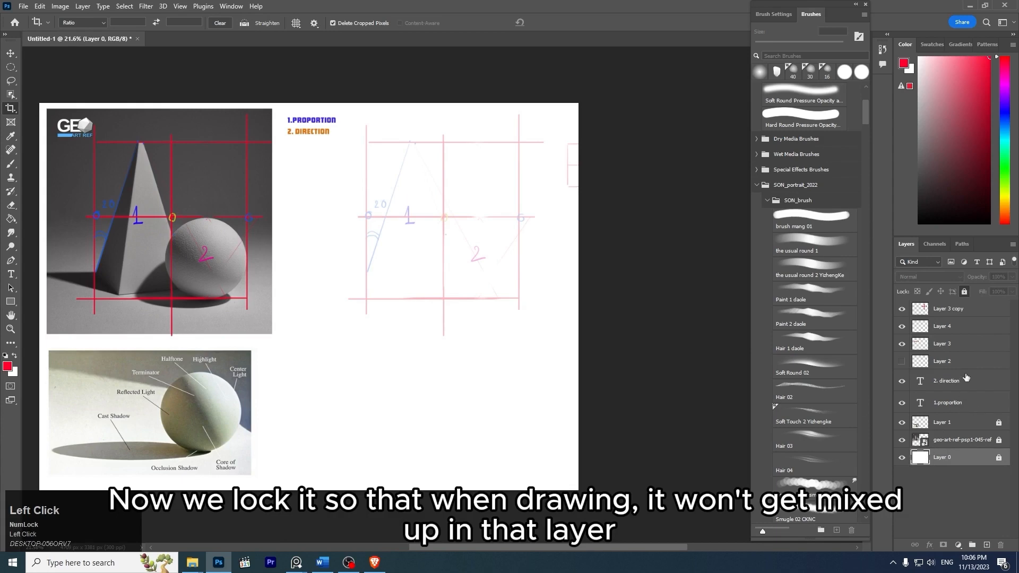
# - Make Layer 4 active and draw a rectangular marquee selection around the faded frame copy, the same size as the photo
pyautogui.click(950, 309)
pyautogui.press('z')
pyautogui.moveTo(447, 217); pyautogui.dragTo(462, 222)
pyautogui.moveTo(436, 240); pyautogui.dragTo(554, 241)
pyautogui.press('v')
pyautogui.moveTo(615, 249); pyautogui.dragTo(532, 261)
pyautogui.click(949, 330)
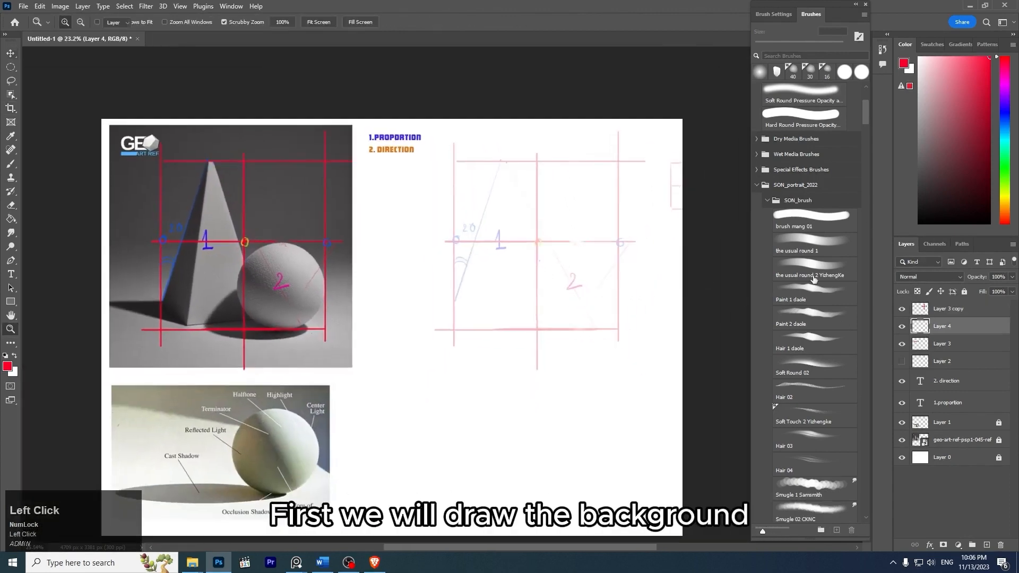
pyautogui.keyDown('ctrl'); pyautogui.click(920, 357); pyautogui.keyUp('ctrl')
pyautogui.click(480, 207)
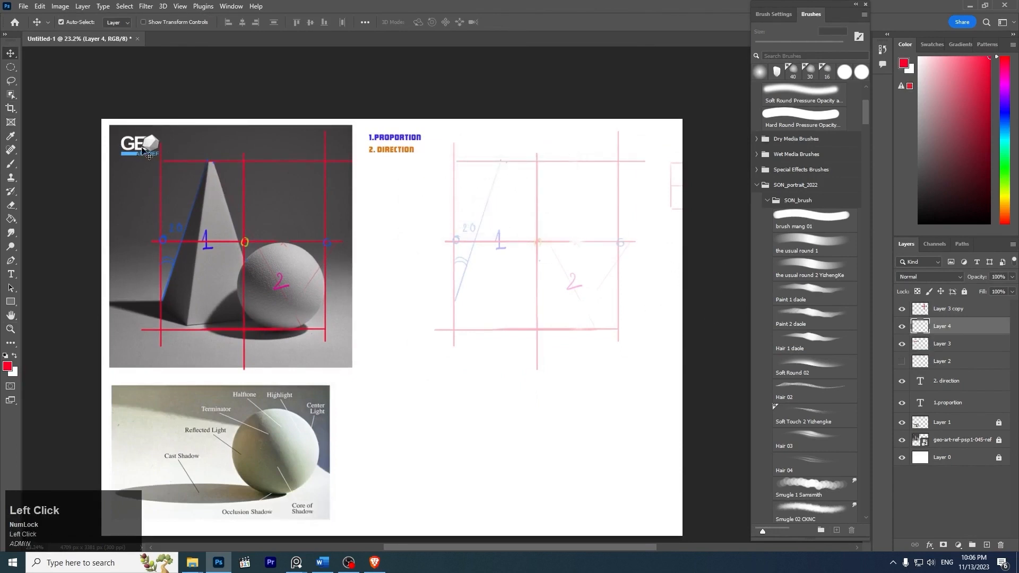
pyautogui.click(10, 67)
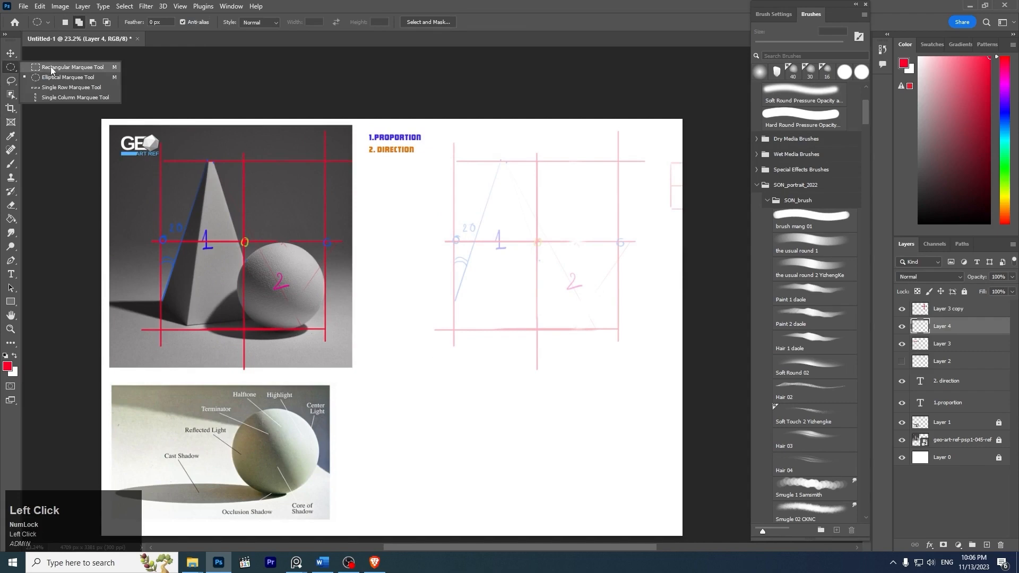
pyautogui.click(52, 67)
pyautogui.moveTo(433, 132); pyautogui.dragTo(671, 441)
pyautogui.press('space')
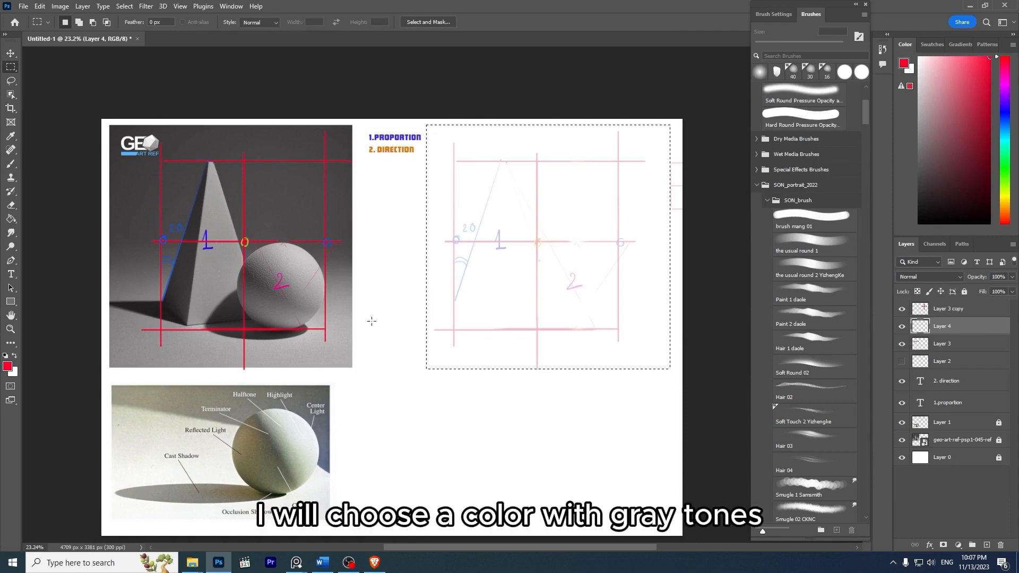
# - Set the Brush size to 80 px and choose a medium gray foreground colour, starting from a tone sampled from the photo's background
pyautogui.press('b')
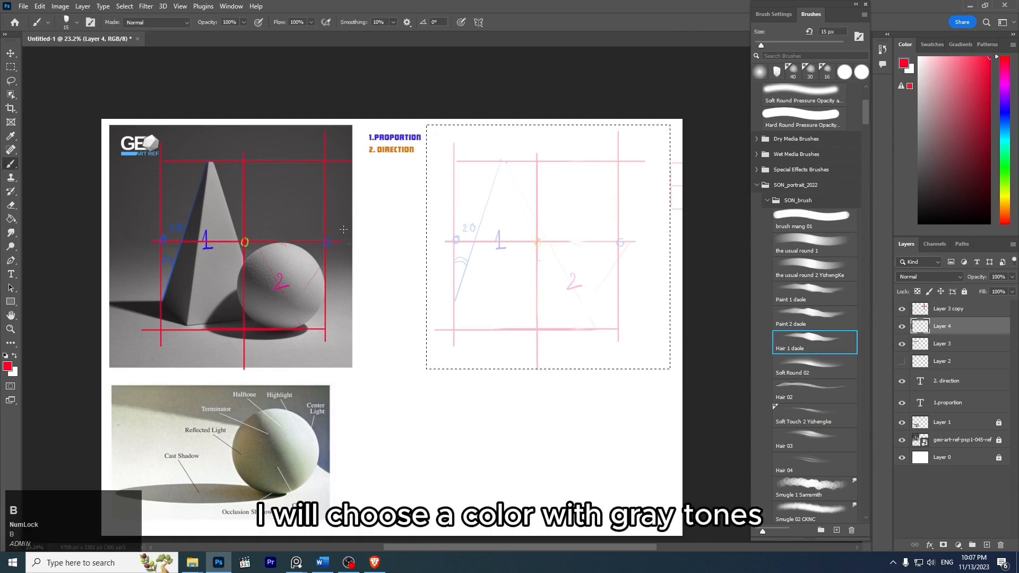
pyautogui.click(895, 565)
pyautogui.click(881, 541)
pyautogui.press(']')
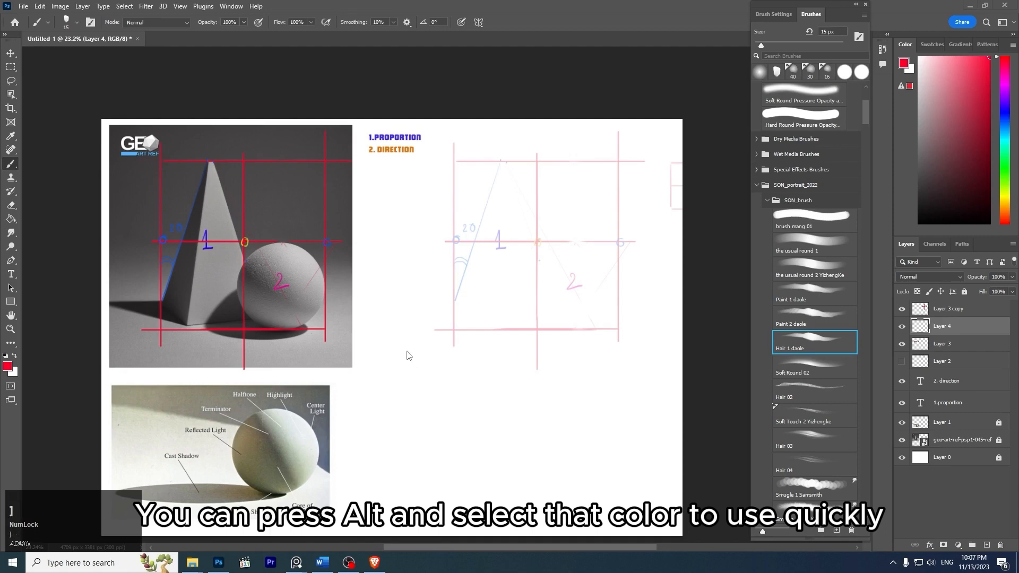
pyautogui.press(']')
pyautogui.press(']')
pyautogui.press(']')
pyautogui.press(']')
pyautogui.press(']')
pyautogui.press(']')
pyautogui.press(']')
pyautogui.keyDown('alt'); pyautogui.click(339, 262); pyautogui.keyUp('alt')
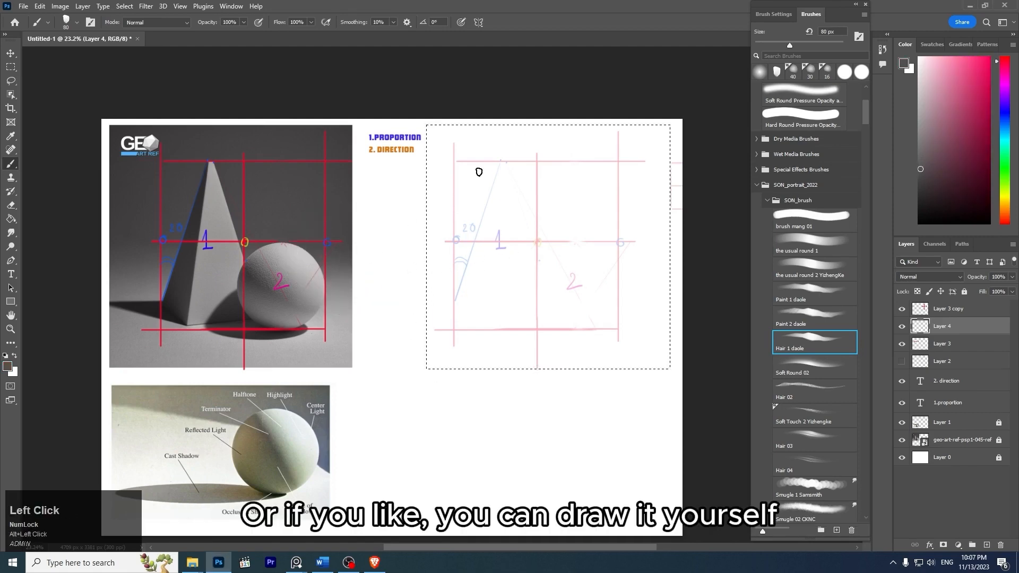
pyautogui.moveTo(918, 157)
pyautogui.mouseDown()
pyautogui.moveTo(910, 166)
pyautogui.moveTo(903, 147)
pyautogui.mouseUp()
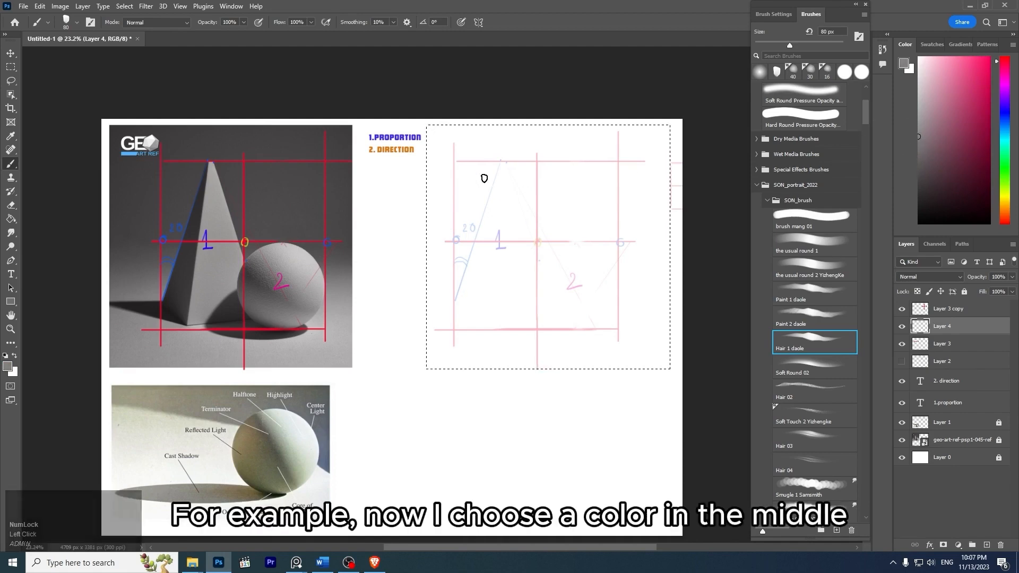
pyautogui.moveTo(492, 189); pyautogui.dragTo(511, 159)
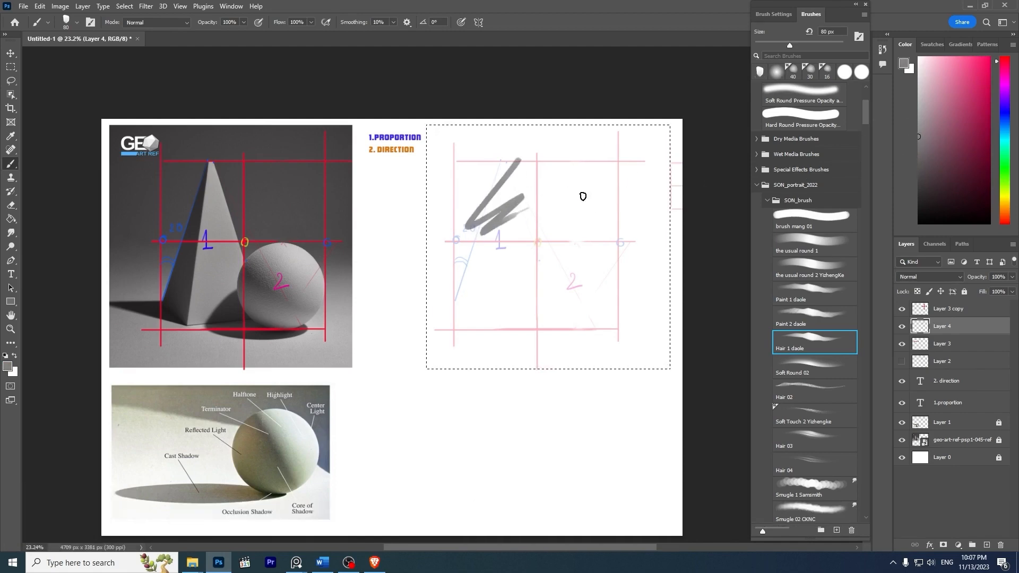
pyautogui.hotkey('ctrl', 'z')
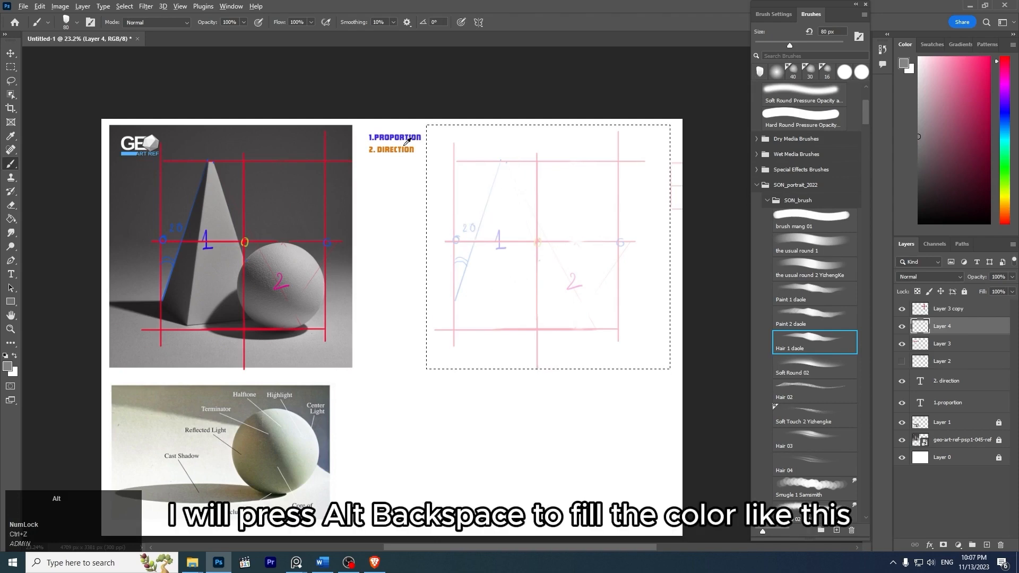
# - Fill the marquee selection on Layer 4 with the medium gray, deselect it, and rename the layer BG
pyautogui.hotkey('alt', 'BackSpace')
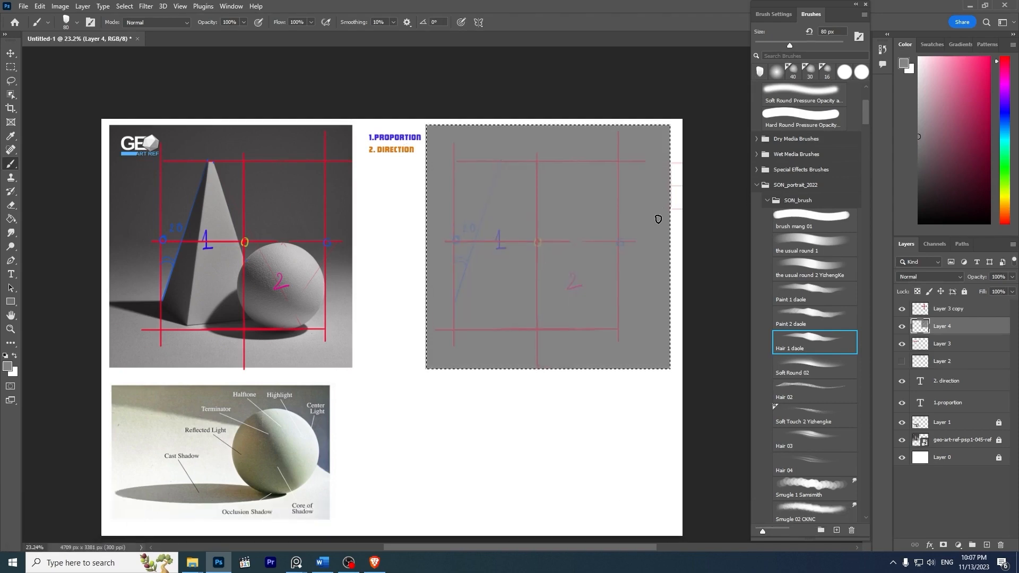
pyautogui.hotkey('ctrl', 'd')
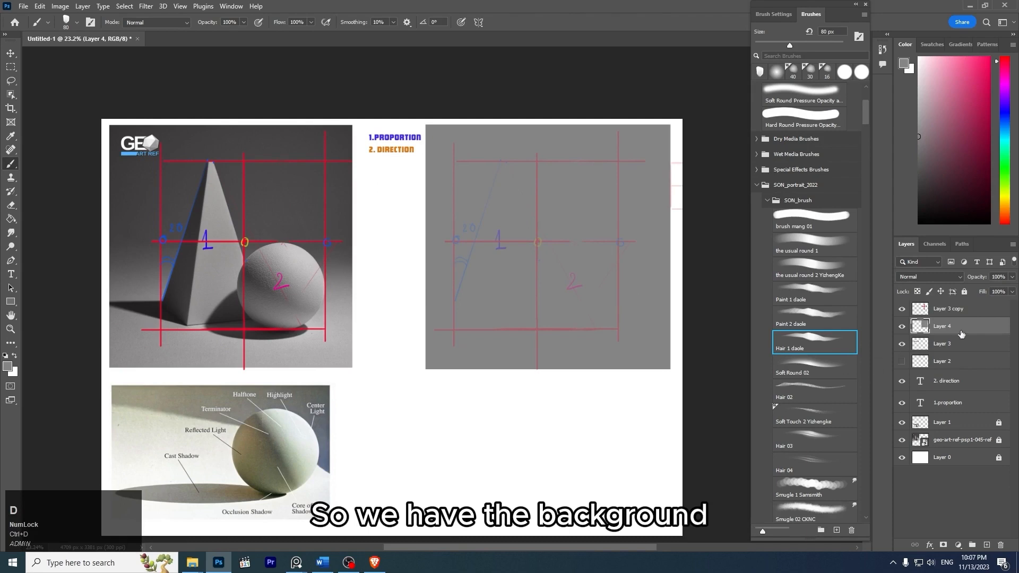
pyautogui.doubleClick(961, 334)
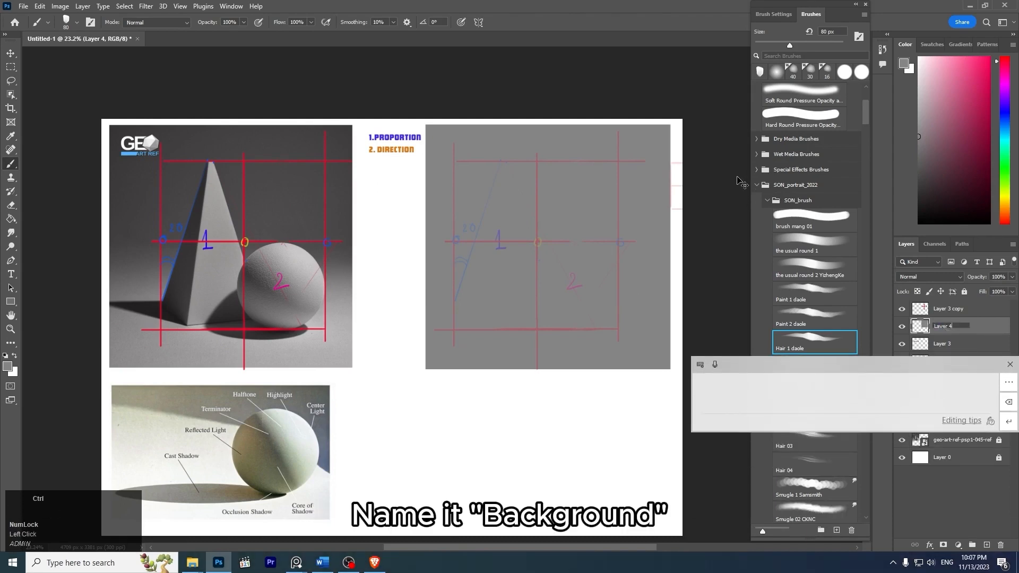
pyautogui.write('BG')
pyautogui.press('Return')
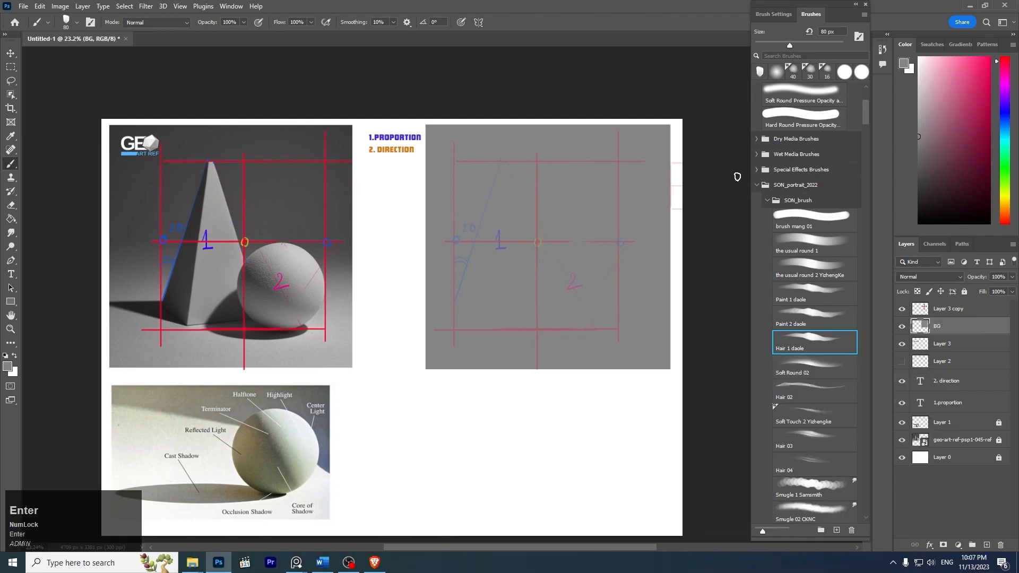
# - Create a new layer directly above BG and name it Line_sketch
pyautogui.press('z')
pyautogui.moveTo(537, 275); pyautogui.dragTo(565, 276)
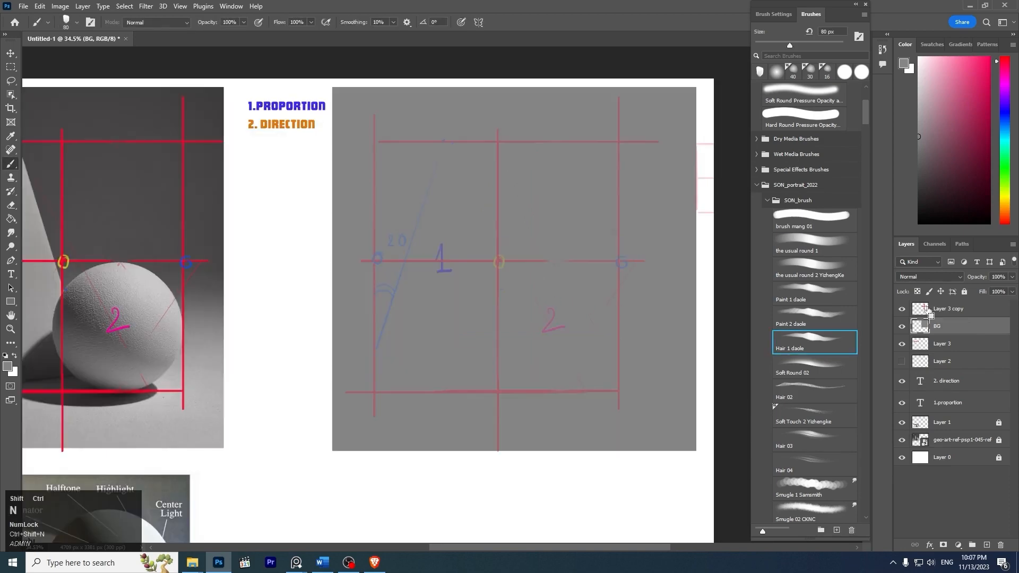
pyautogui.hotkey('ctrl', 'shift', 'n')
pyautogui.press('Return')
pyautogui.press('space')
pyautogui.moveTo(536, 228); pyautogui.dragTo(579, 258)
pyautogui.press('z')
pyautogui.press('space')
pyautogui.moveTo(592, 292); pyautogui.dragTo(617, 274)
pyautogui.press('space')
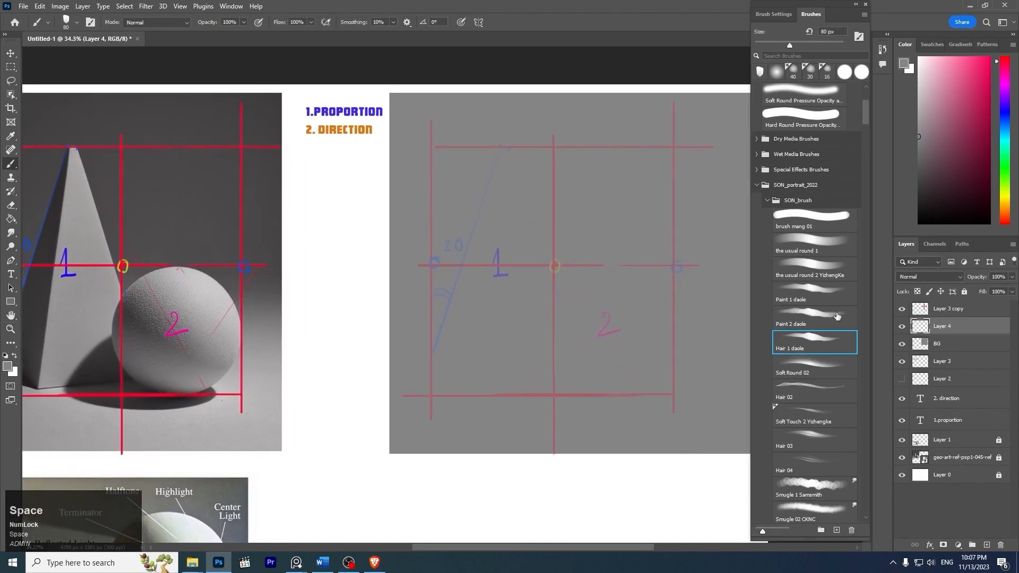
pyautogui.doubleClick(954, 334)
pyautogui.write('L')
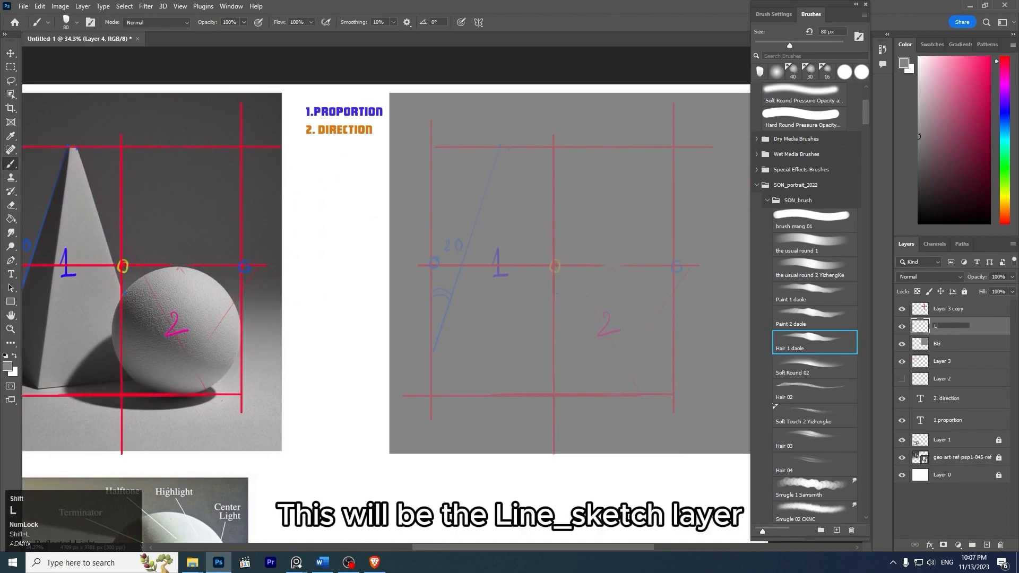
pyautogui.write('ine s')
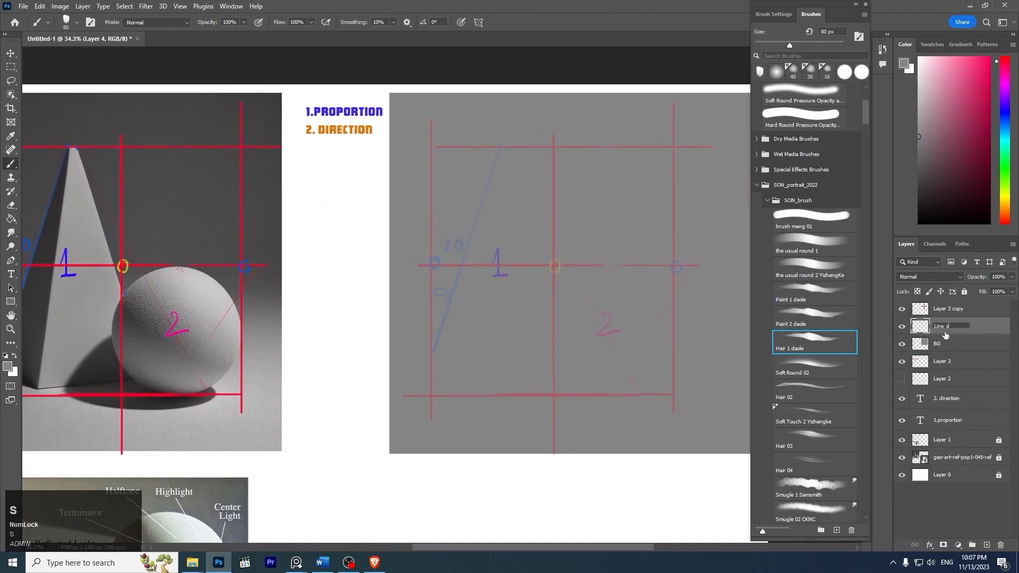
pyautogui.write('ket')
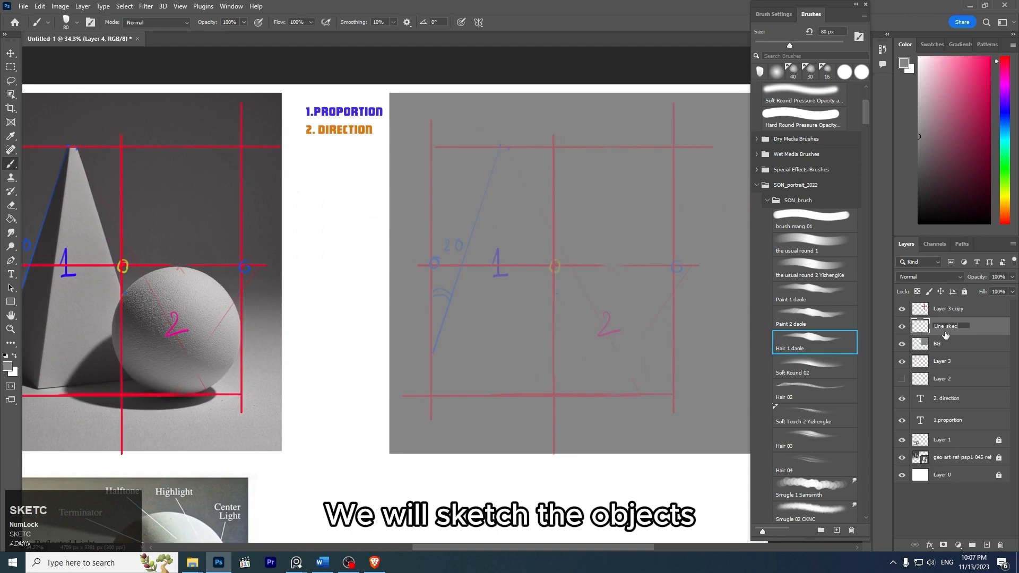
pyautogui.write('ch')
pyautogui.press('Return')
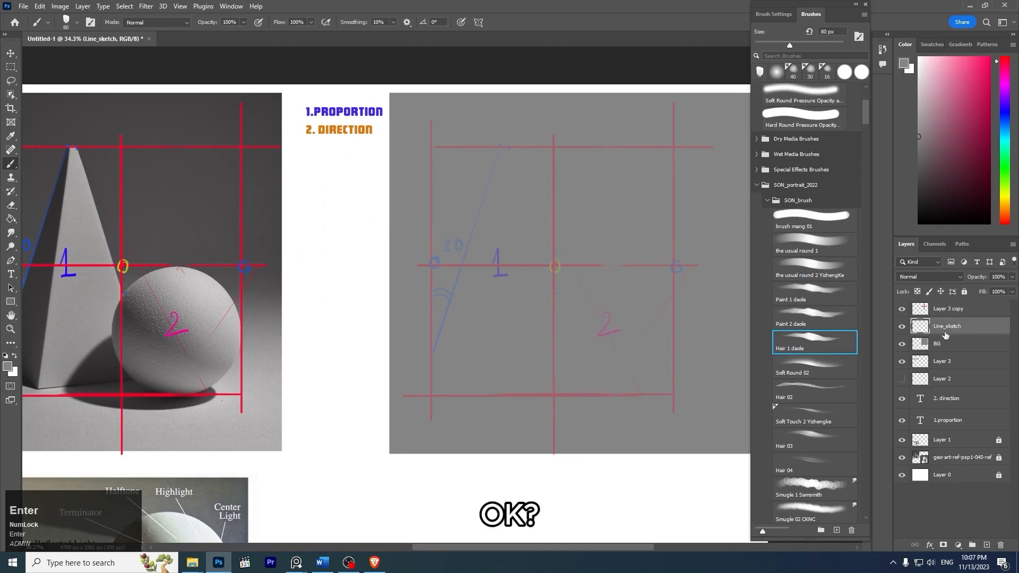
# - Set the Brush size to 30 px and choose a dark gray drawing colour for the Line_sketch layer
pyautogui.press('z')
pyautogui.moveTo(576, 301); pyautogui.dragTo(565, 308)
pyautogui.press('space')
pyautogui.moveTo(594, 321); pyautogui.dragTo(562, 294)
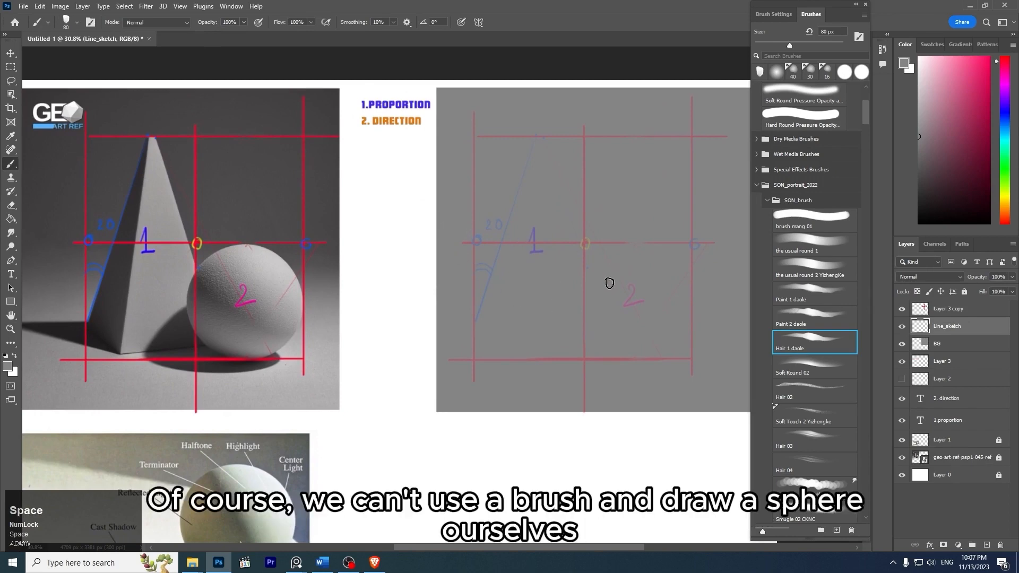
pyautogui.press('b')
pyautogui.press('[')
pyautogui.press('[')
pyautogui.press('[')
pyautogui.click(931, 156)
pyautogui.press('[')
pyautogui.press('[')
pyautogui.moveTo(633, 244); pyautogui.dragTo(575, 301)
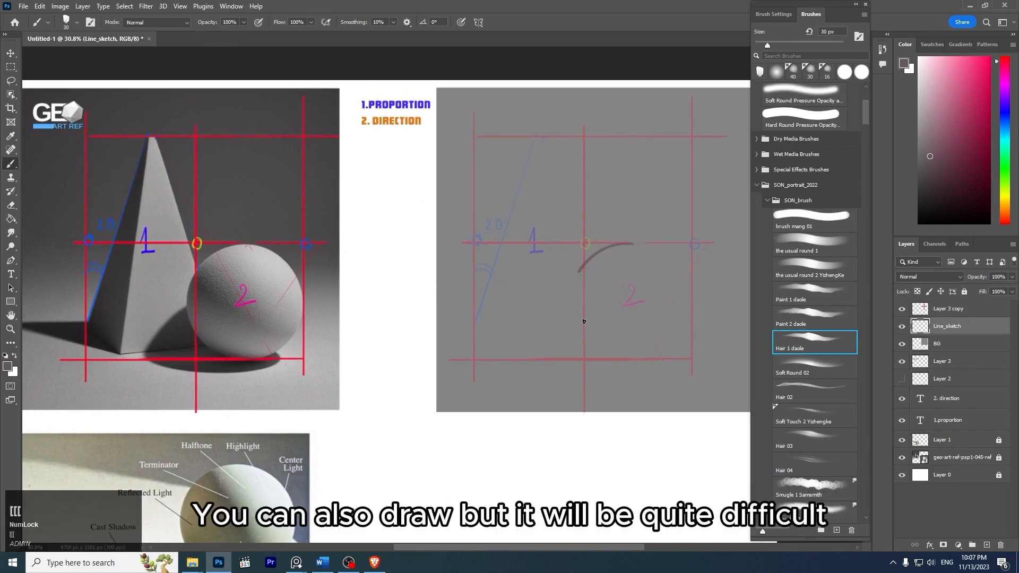
pyautogui.hotkey('ctrl', 'z')
pyautogui.moveTo(641, 245); pyautogui.dragTo(593, 339)
pyautogui.hotkey('ctrl', 'z')
pyautogui.moveTo(945, 132); pyautogui.dragTo(919, 162)
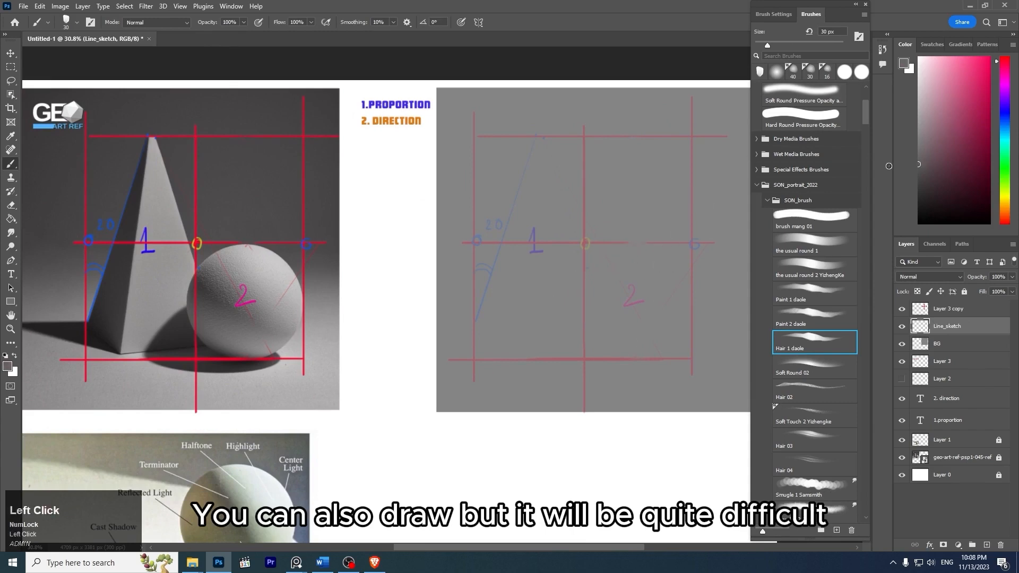
# - Try to sketch the sphere's circular outline freehand around the number 2 in the faded frame
pyautogui.moveTo(634, 138); pyautogui.dragTo(601, 143)
pyautogui.hotkey('ctrl', 'z')
pyautogui.moveTo(623, 239); pyautogui.dragTo(683, 340)
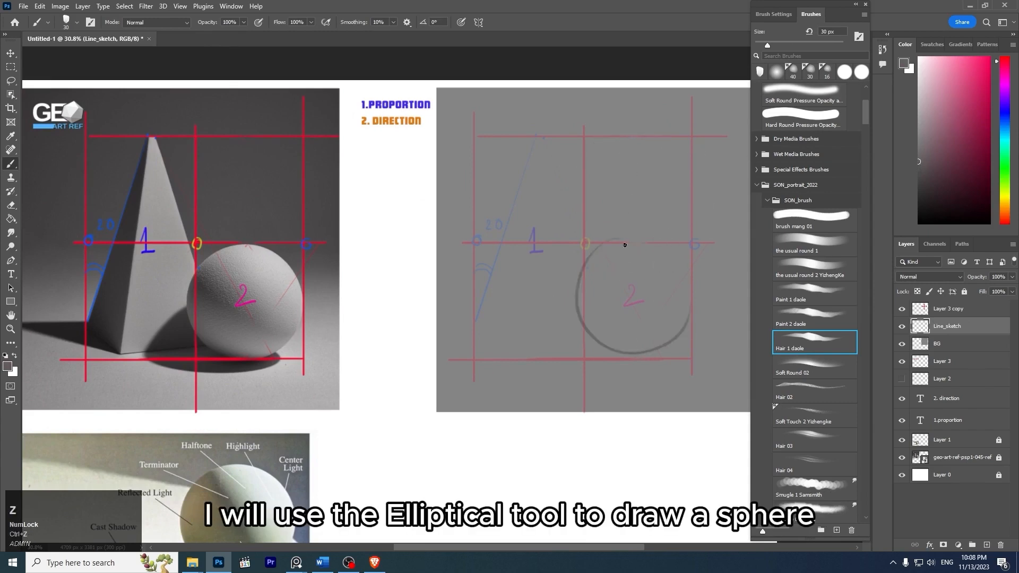
pyautogui.hotkey('ctrl', 'z')
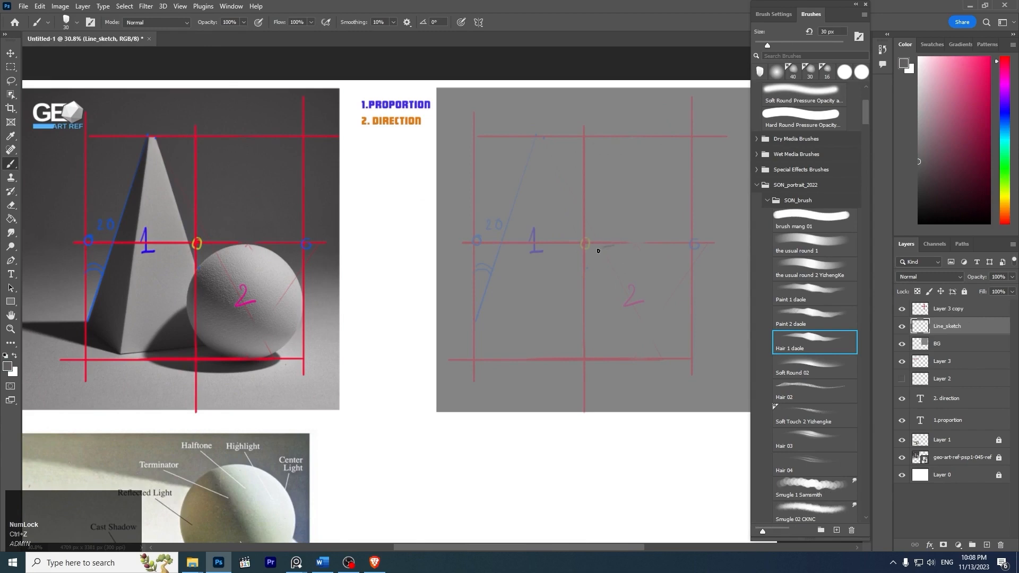
pyautogui.moveTo(599, 250); pyautogui.dragTo(579, 282)
pyautogui.moveTo(590, 339); pyautogui.dragTo(594, 346)
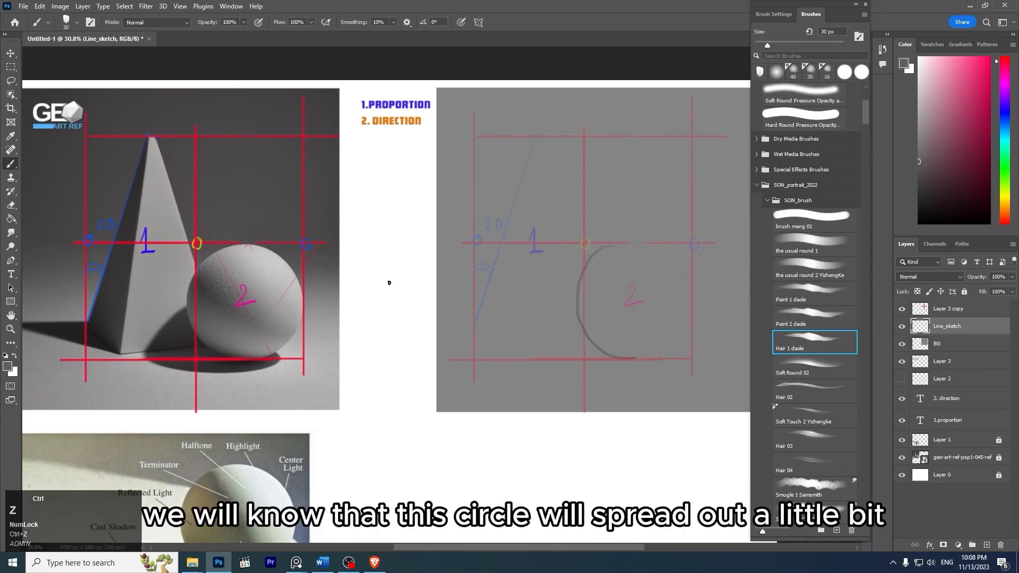
pyautogui.hotkey('ctrl', 'z')
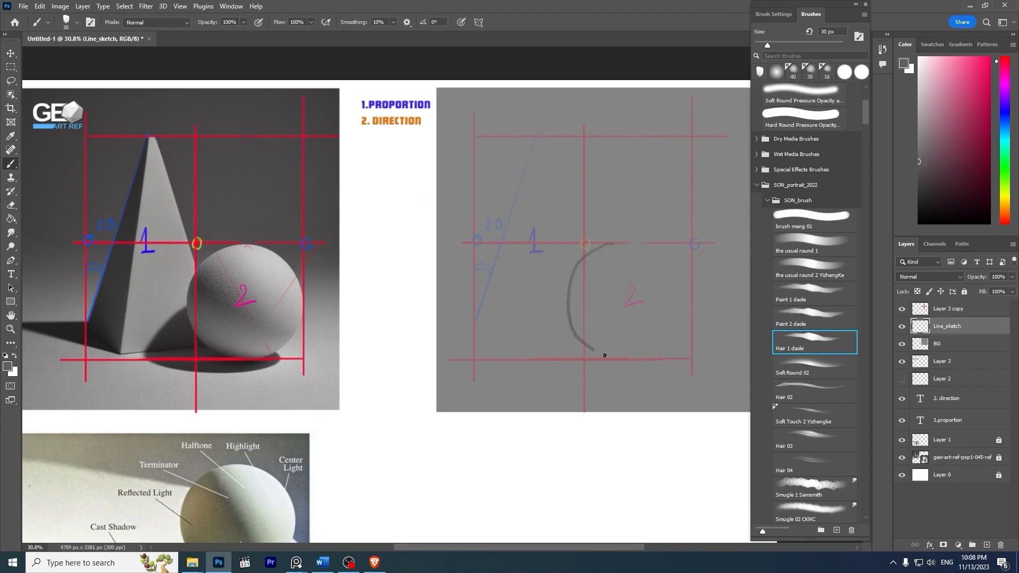
pyautogui.moveTo(604, 355)
pyautogui.mouseDown()
pyautogui.moveTo(651, 360)
pyautogui.moveTo(691, 338)
pyautogui.moveTo(695, 264)
pyautogui.mouseUp()
pyautogui.hotkey('ctrl', 'z')
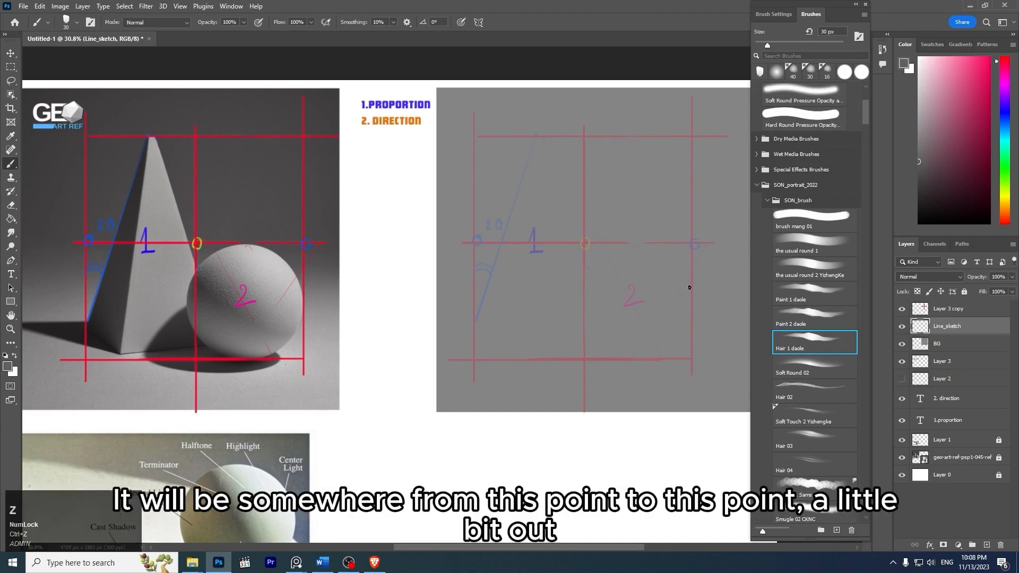
# - Mark the sphere's side extents with short ticks and draw a vertical height line with end bars between the frame's middle and lower lines
pyautogui.moveTo(575, 287); pyautogui.dragTo(574, 303)
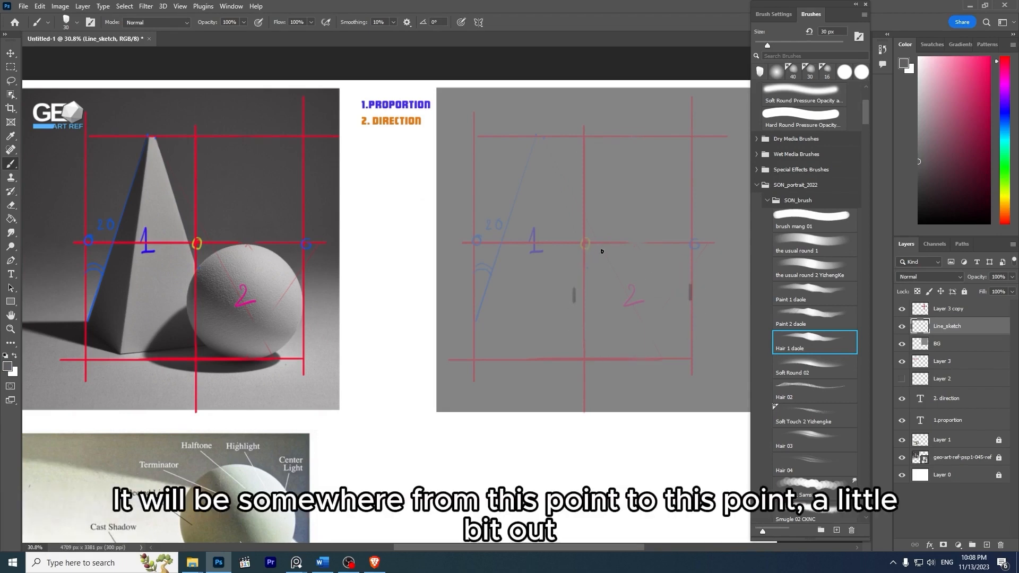
pyautogui.hotkey('ctrl', 'z')
pyautogui.moveTo(626, 245); pyautogui.dragTo(633, 344)
pyautogui.hotkey('ctrl', 'z')
pyautogui.moveTo(632, 244); pyautogui.dragTo(631, 357)
pyautogui.moveTo(621, 244); pyautogui.dragTo(640, 244)
pyautogui.moveTo(631, 359); pyautogui.dragTo(640, 360)
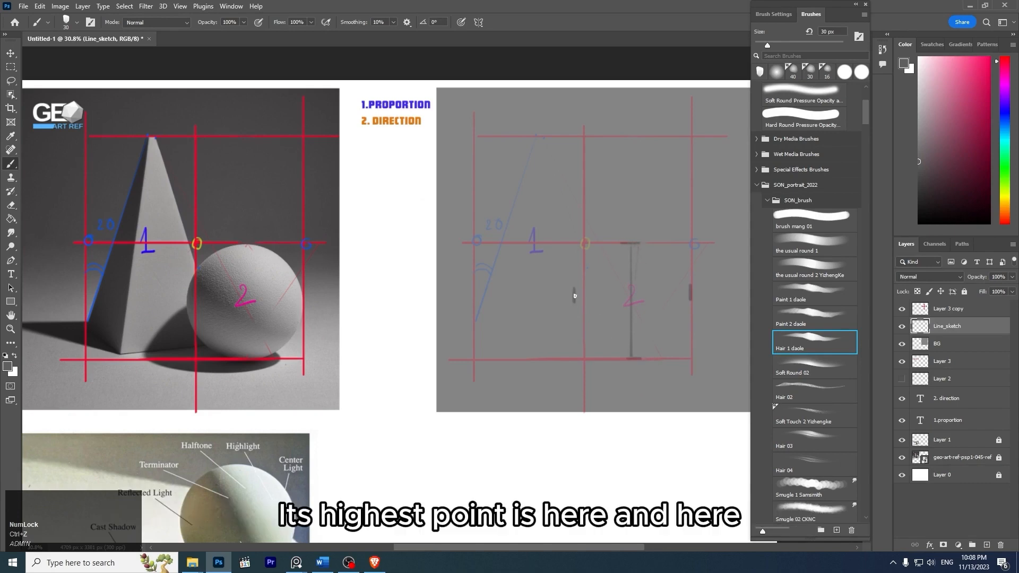
# - Sketch the sphere's circular outline through the side ticks and the ends of the vertical height line
pyautogui.moveTo(584, 270); pyautogui.dragTo(602, 253)
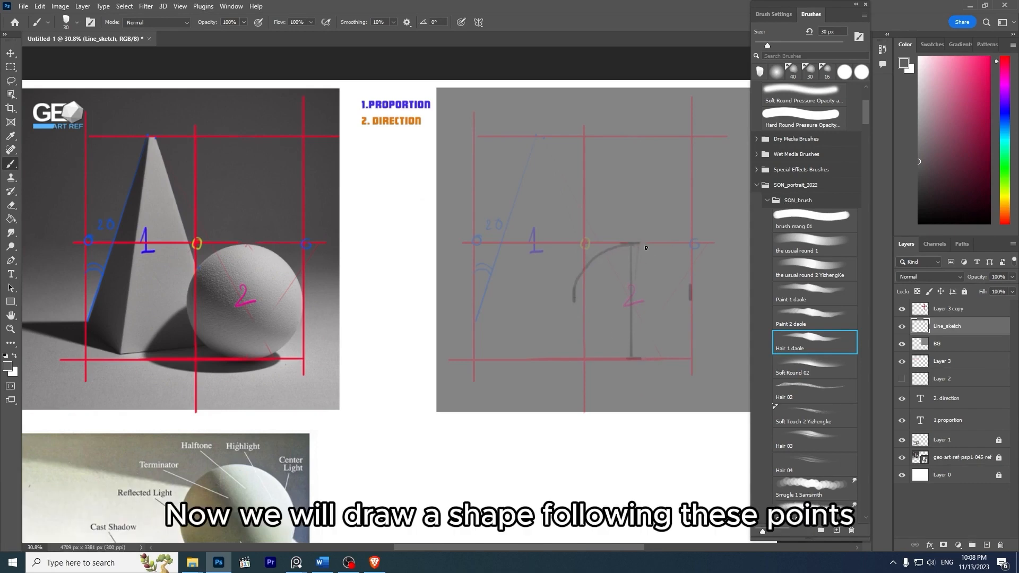
pyautogui.moveTo(677, 265); pyautogui.dragTo(689, 288)
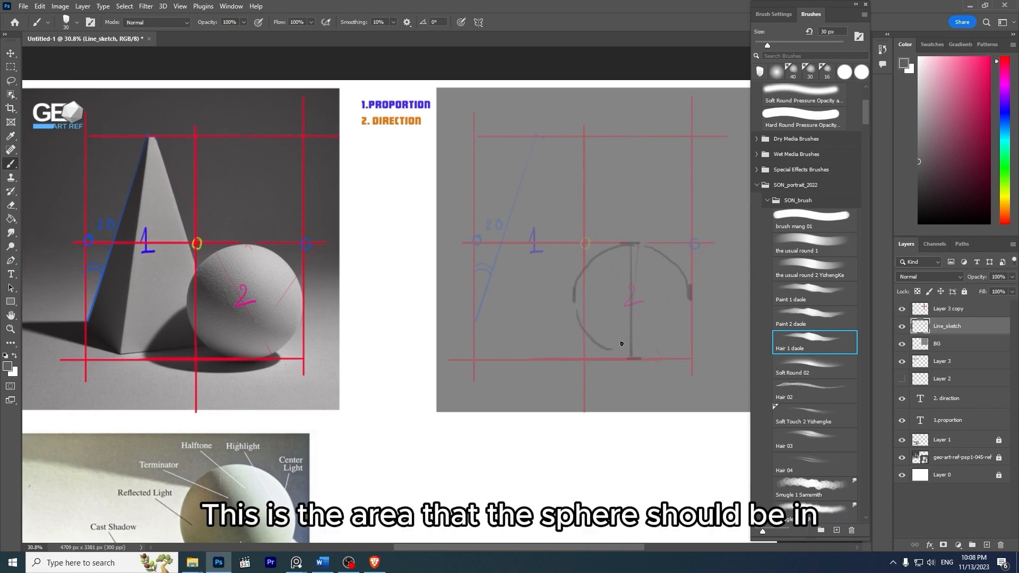
pyautogui.hotkey('ctrl', 'z')
pyautogui.hotkey('ctrl', 'z')
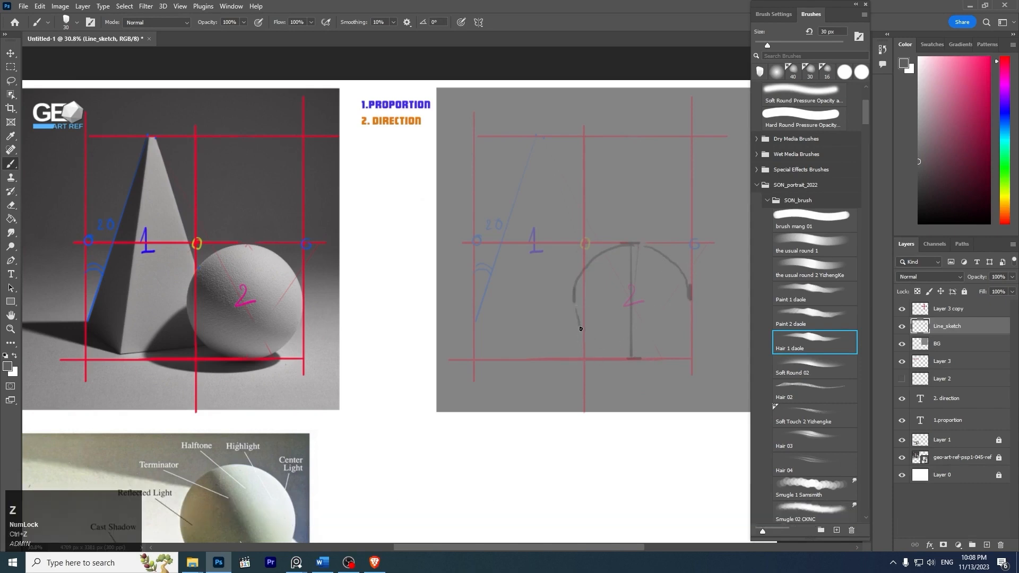
pyautogui.hotkey('ctrl', 'z')
pyautogui.moveTo(618, 353); pyautogui.dragTo(642, 356)
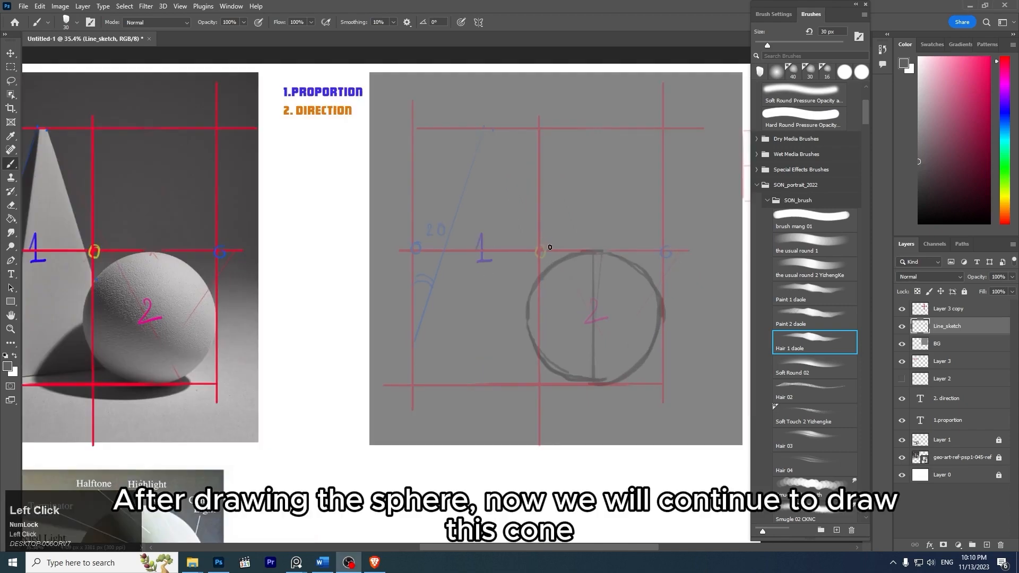
# - Mark the pyramid's first base corner with a 20 px darker gray dot at the lower end of the faded blue slanted line
pyautogui.press('z')
pyautogui.moveTo(489, 222)
pyautogui.mouseDown()
pyautogui.moveTo(461, 212)
pyautogui.moveTo(477, 229)
pyautogui.mouseUp()
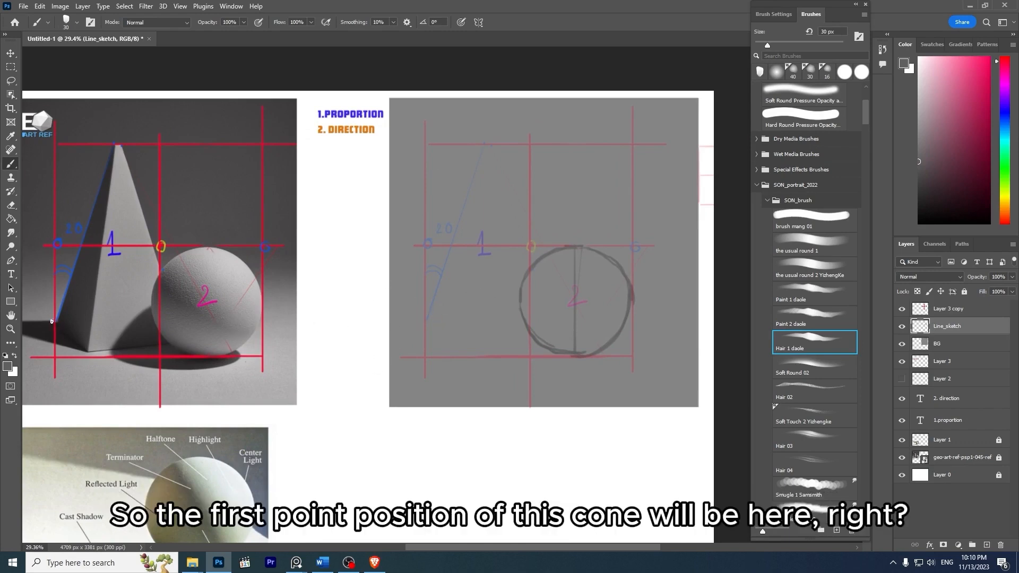
pyautogui.hotkey('ctrl', 'z')
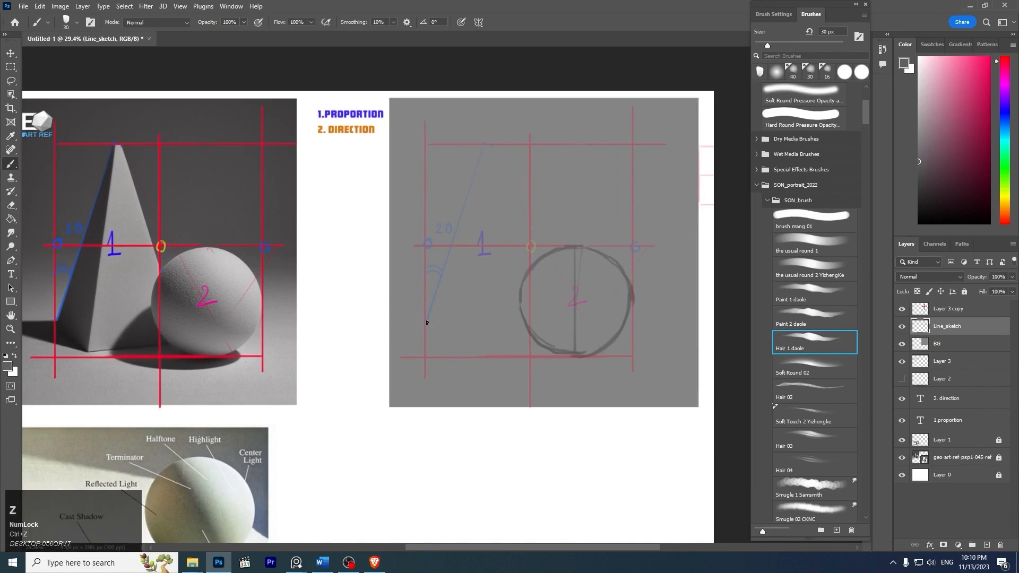
pyautogui.press('z')
pyautogui.hotkey('ctrl', 'z')
pyautogui.press('[')
pyautogui.moveTo(926, 170); pyautogui.dragTo(915, 195)
pyautogui.hotkey('ctrl', 'z')
pyautogui.press('[')
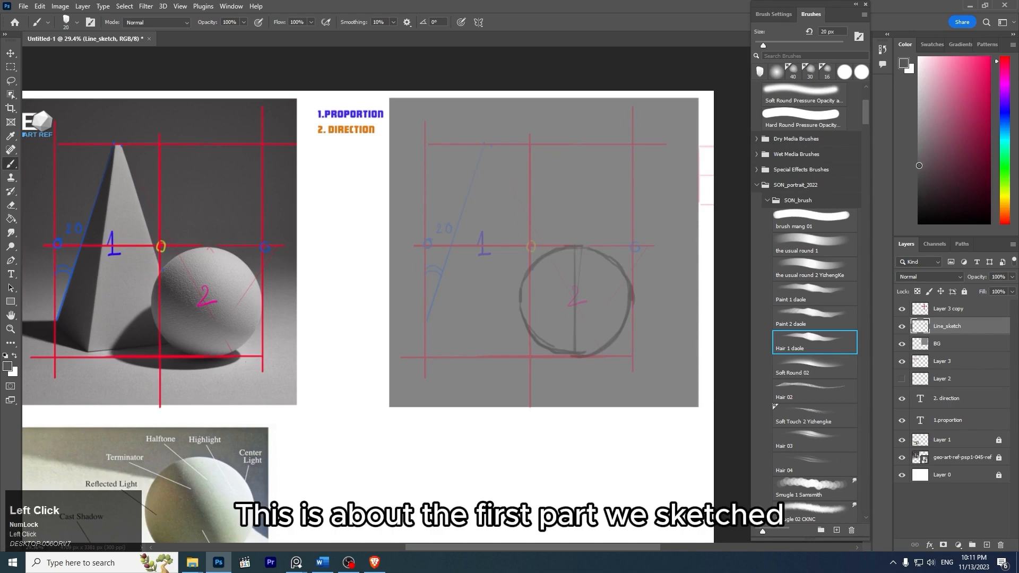
pyautogui.click(920, 168)
pyautogui.hotkey('ctrl', 'z')
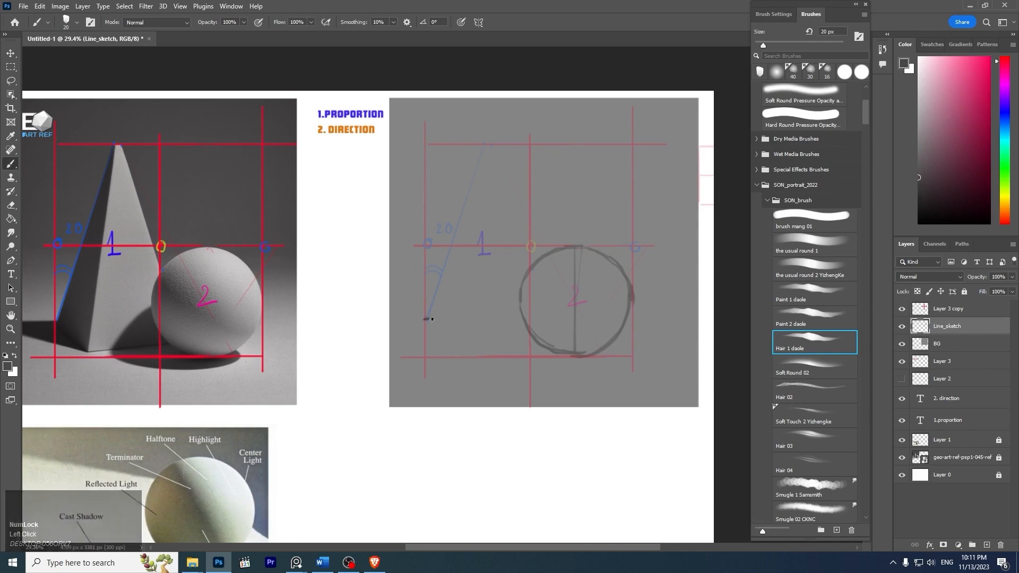
pyautogui.click(425, 318)
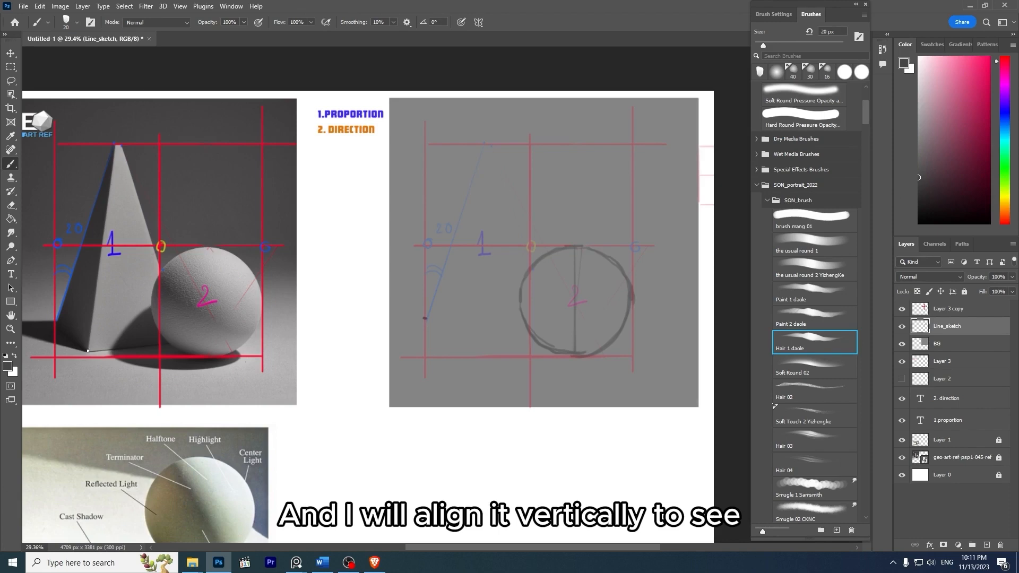
# - Try to mark the pyramid's front base corner above the frame's lower line and connect it to the first base corner dot
pyautogui.moveTo(88, 351)
pyautogui.mouseDown()
pyautogui.moveTo(101, 111)
pyautogui.moveTo(87, 367)
pyautogui.mouseUp()
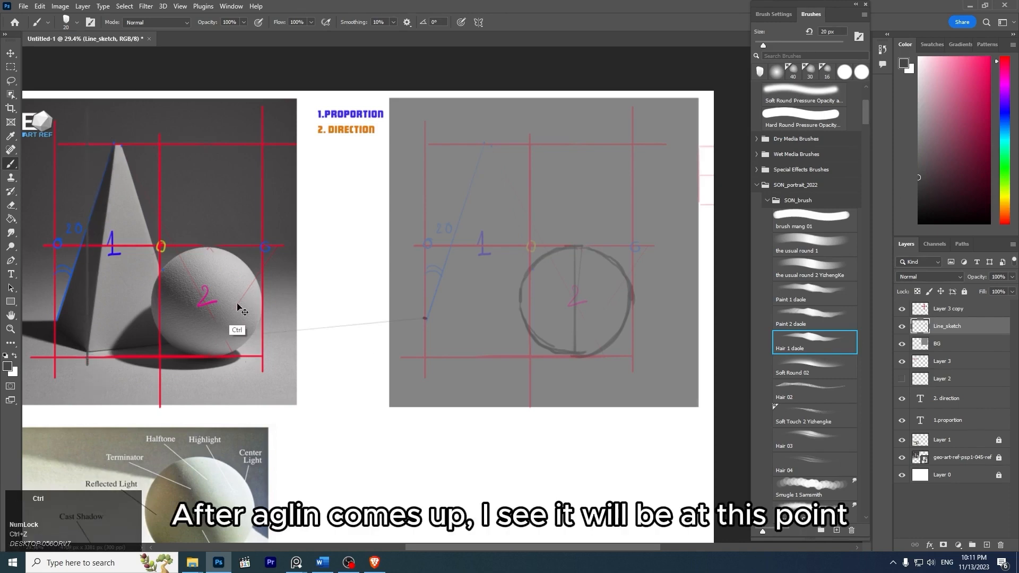
pyautogui.hotkey('ctrl', 'z')
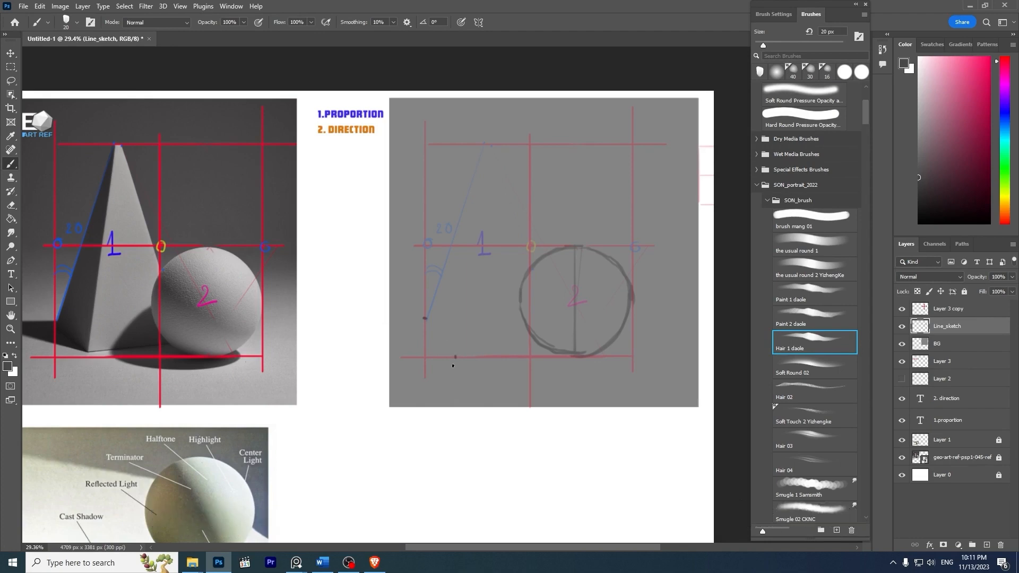
pyautogui.press('shift')
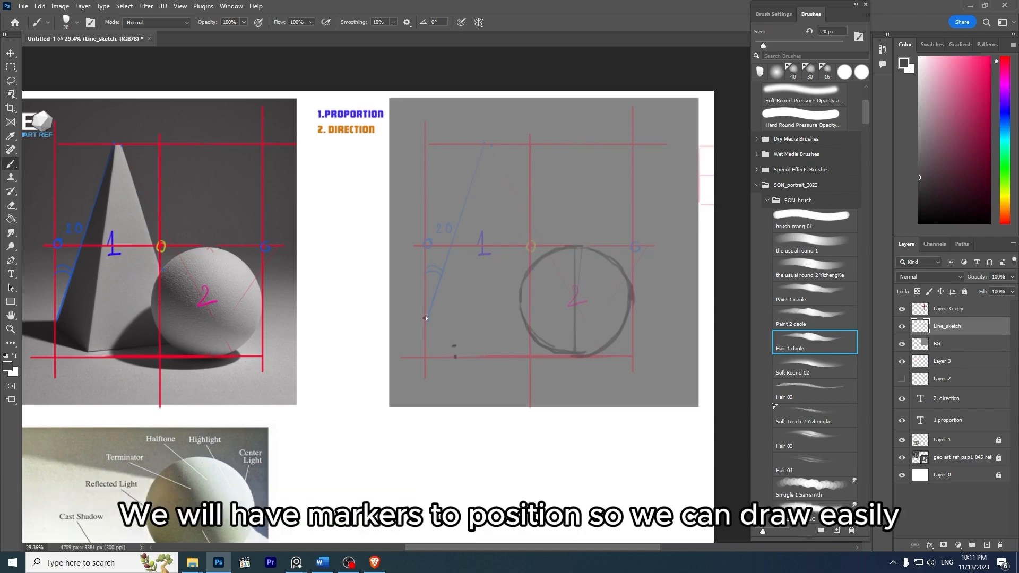
pyautogui.keyDown('shift'); pyautogui.click(453, 346); pyautogui.keyUp('shift')
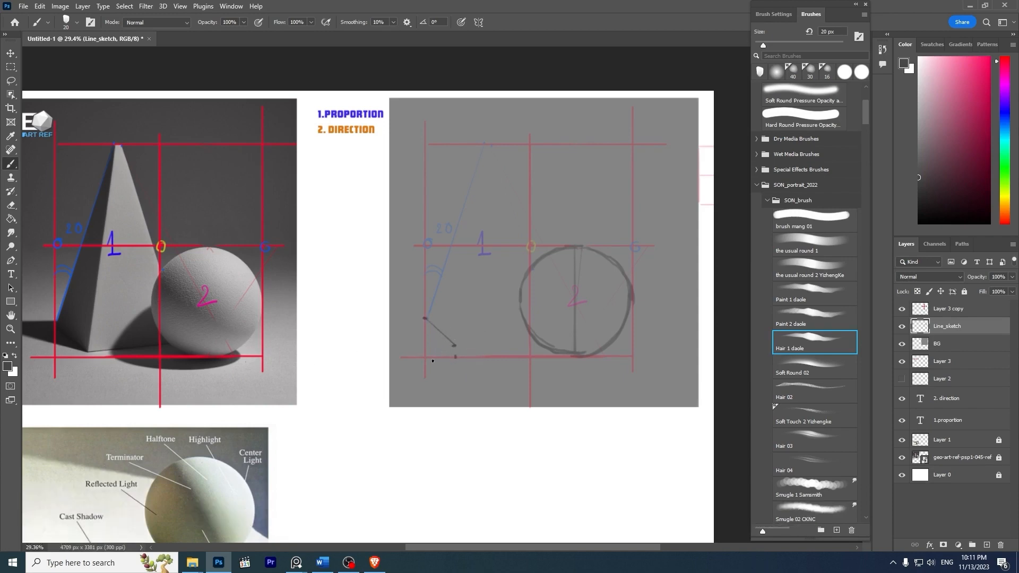
pyautogui.hotkey('ctrl', 'z')
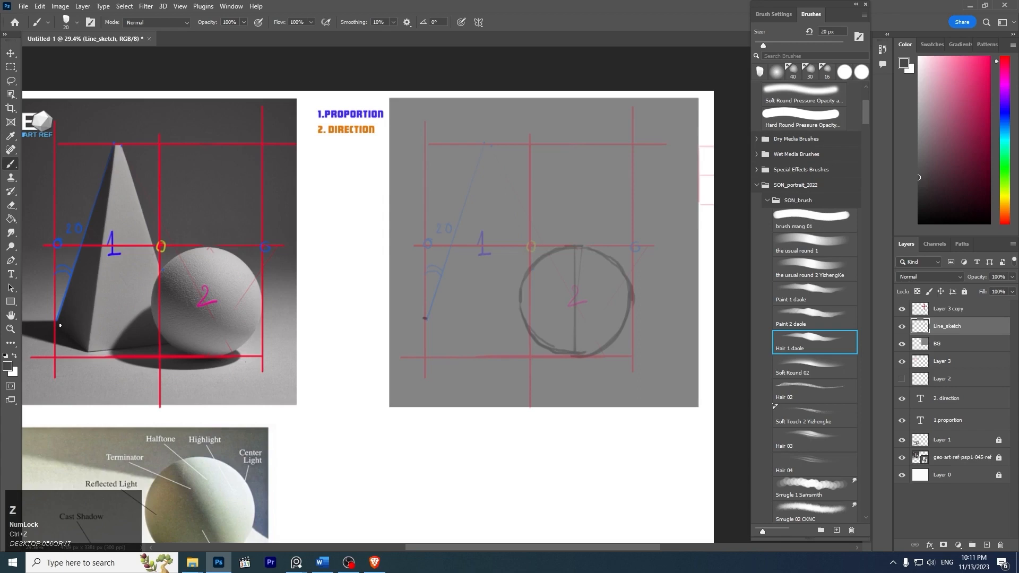
# - Erase the first base corner dot and draw a straight horizontal guide from the photo pyramid's outer base corner across to the faded frame
pyautogui.moveTo(60, 326); pyautogui.dragTo(428, 338)
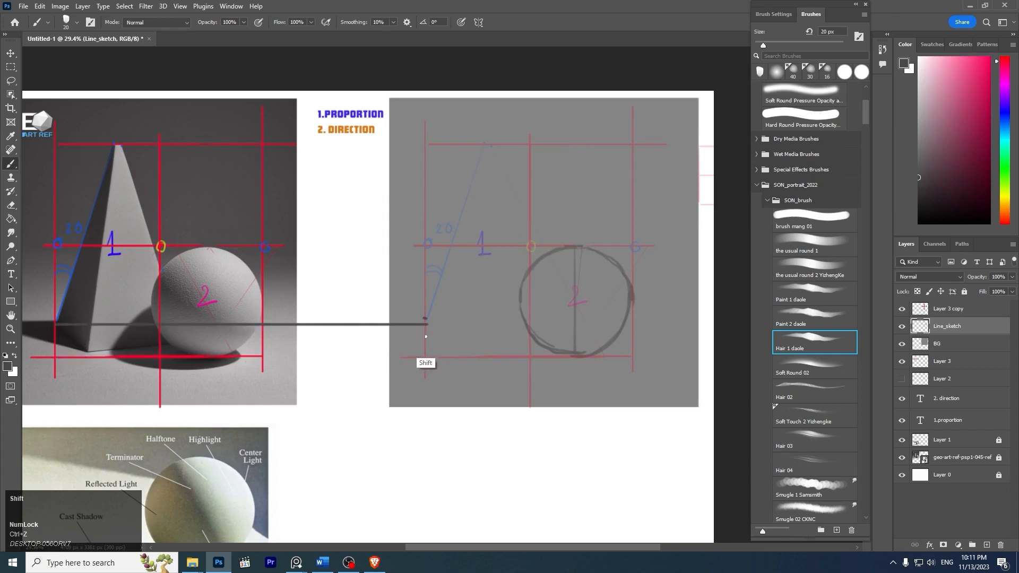
pyautogui.hotkey('ctrl', 'z')
pyautogui.press('e')
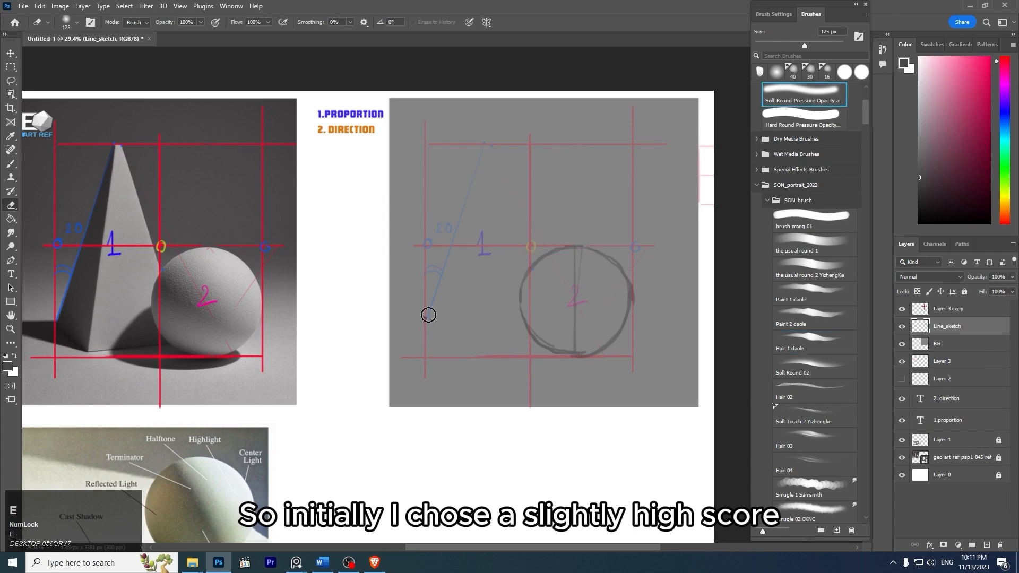
pyautogui.press('b')
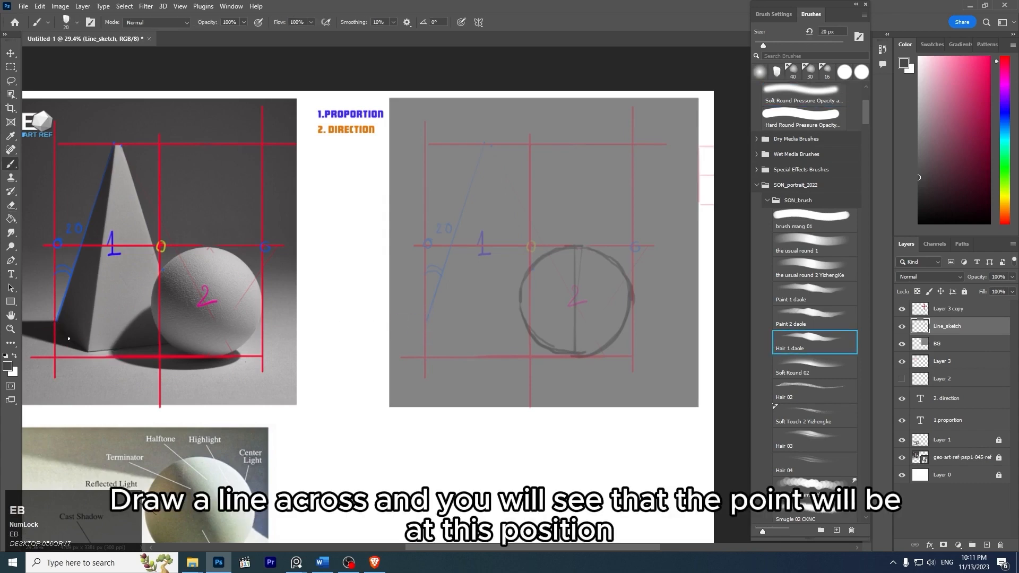
pyautogui.moveTo(56, 323); pyautogui.dragTo(425, 323)
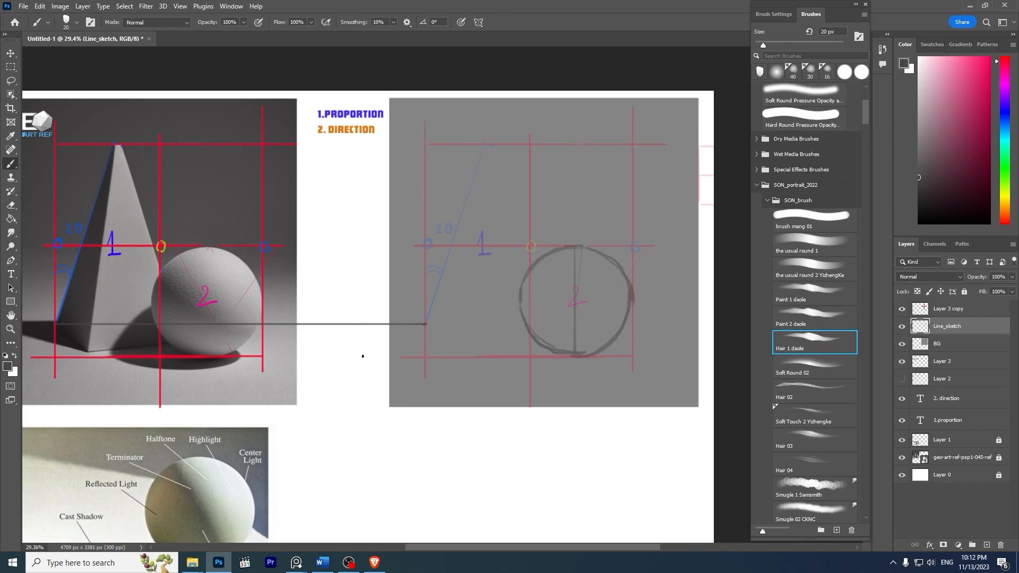
# - Mark the pyramid's front base corner with vertical ticks in the photo and the frame, and connect it to the outer base corner
pyautogui.moveTo(87, 352); pyautogui.dragTo(88, 370)
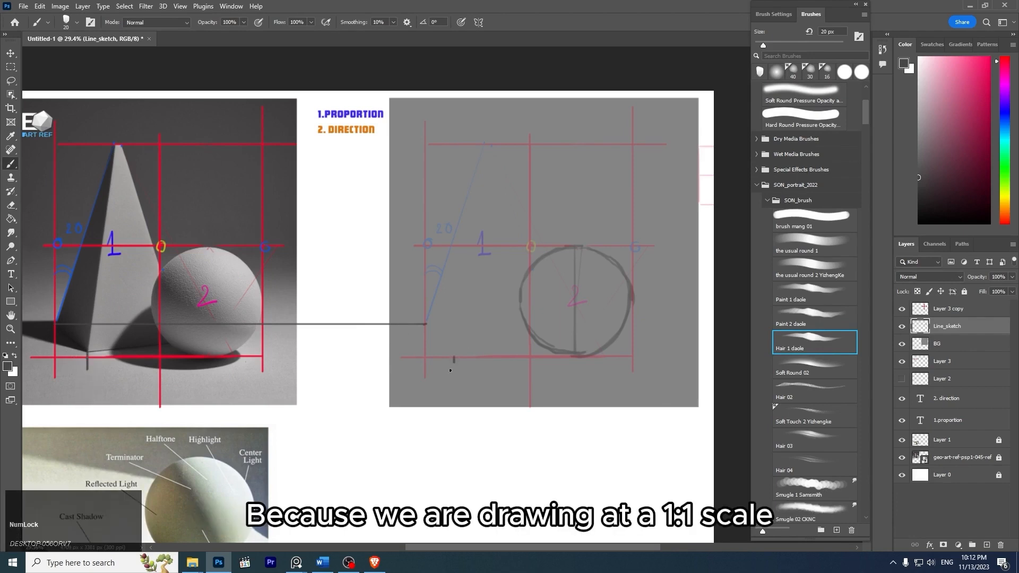
pyautogui.press('ctrl')
pyautogui.hotkey('ctrl', 'z')
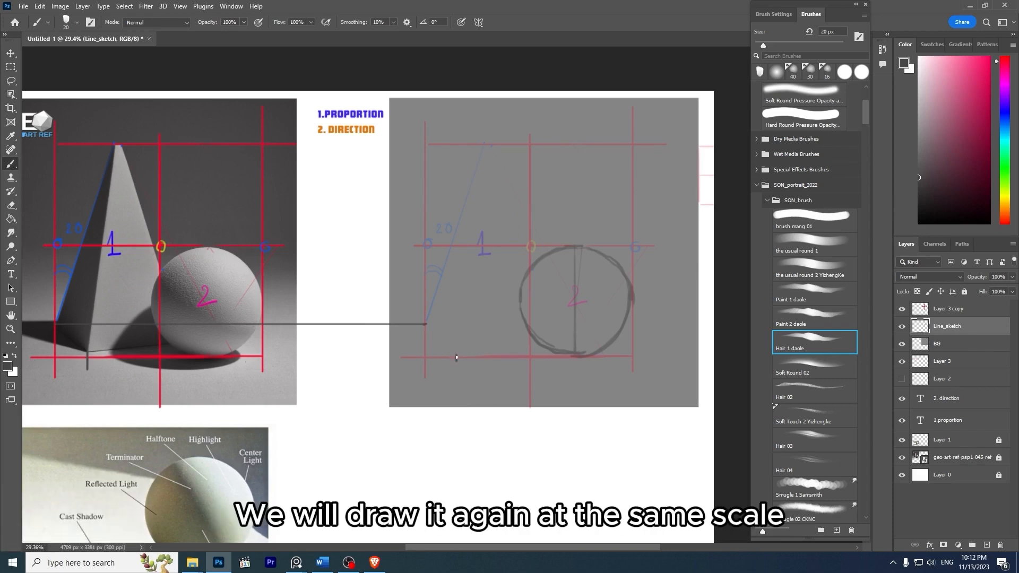
pyautogui.press('shift')
pyautogui.moveTo(457, 360); pyautogui.dragTo(457, 350)
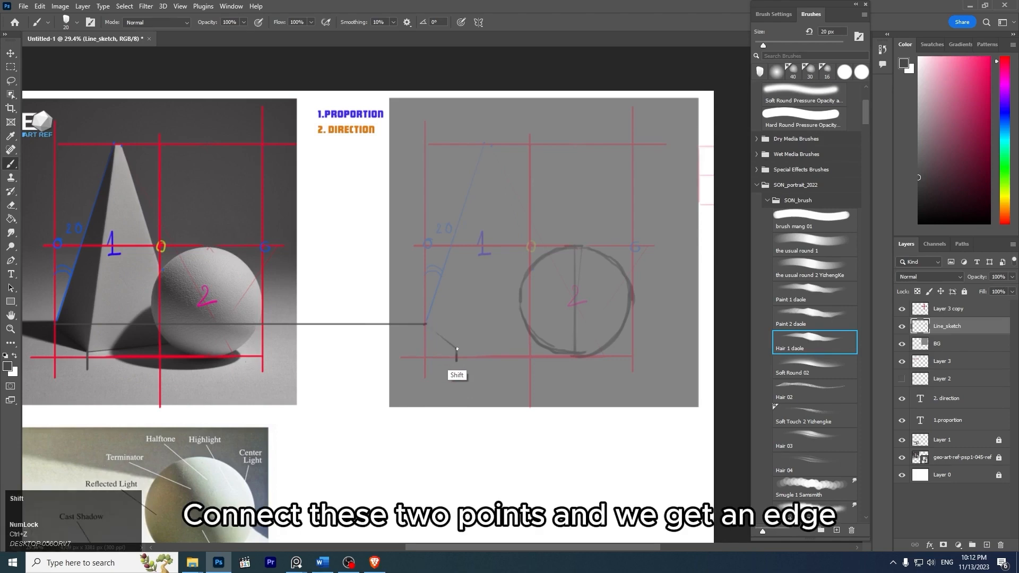
pyautogui.keyDown('shift'); pyautogui.click(427, 326); pyautogui.keyUp('shift')
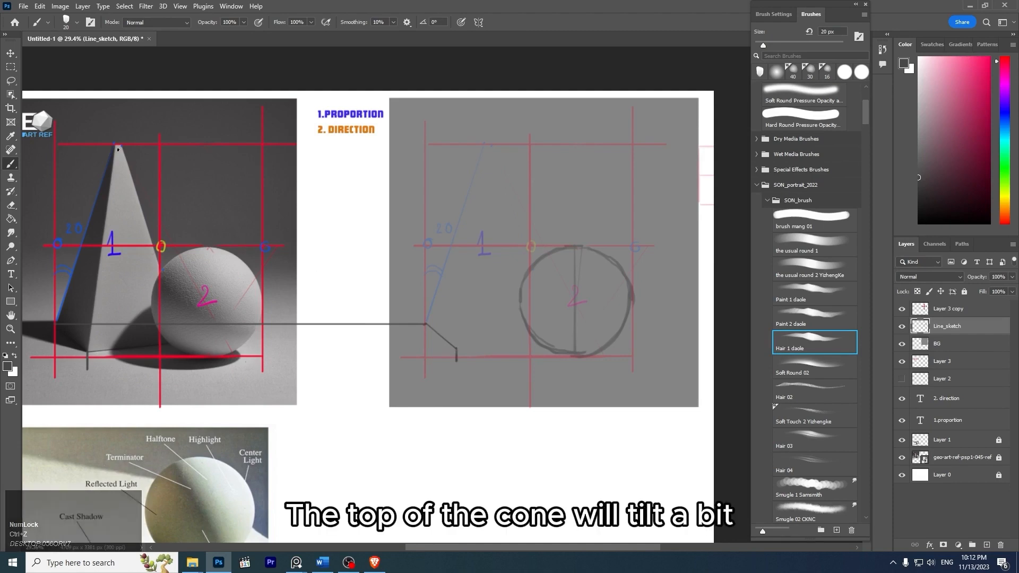
# - Draw vertical lines down from the pyramid's apex in the photo and the frame, and connect the outer base corner to the apex
pyautogui.moveTo(116, 142); pyautogui.dragTo(114, 377)
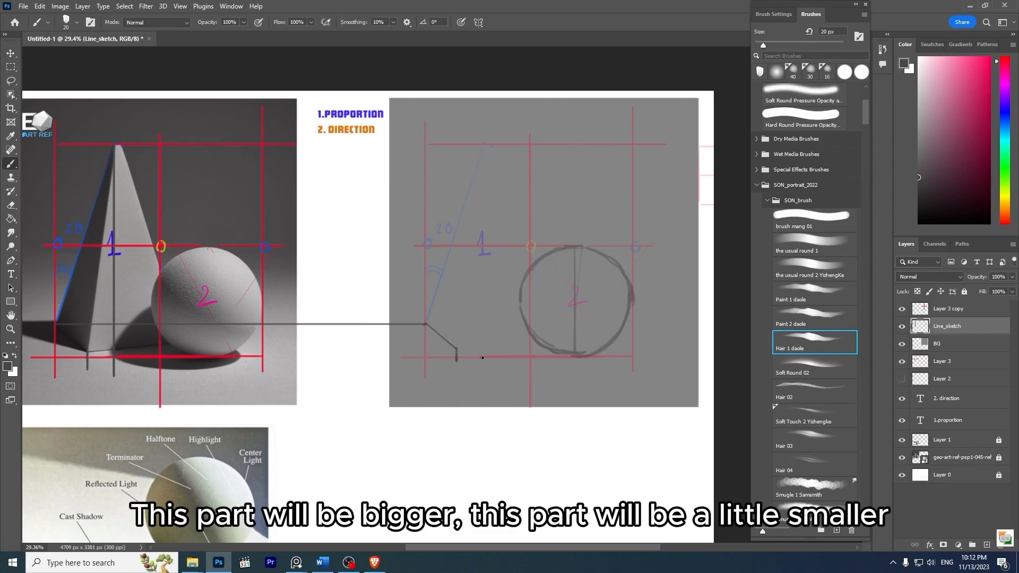
pyautogui.moveTo(482, 358)
pyautogui.mouseDown()
pyautogui.moveTo(472, 173)
pyautogui.moveTo(480, 141)
pyautogui.moveTo(501, 140)
pyautogui.moveTo(482, 207)
pyautogui.moveTo(482, 359)
pyautogui.mouseUp()
pyautogui.hotkey('ctrl', 'z')
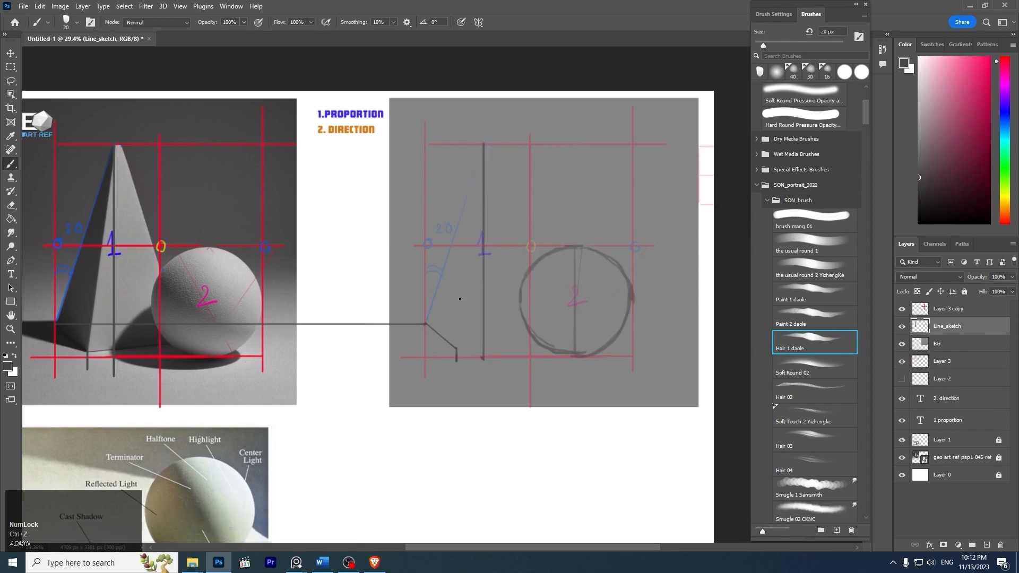
pyautogui.press('shift')
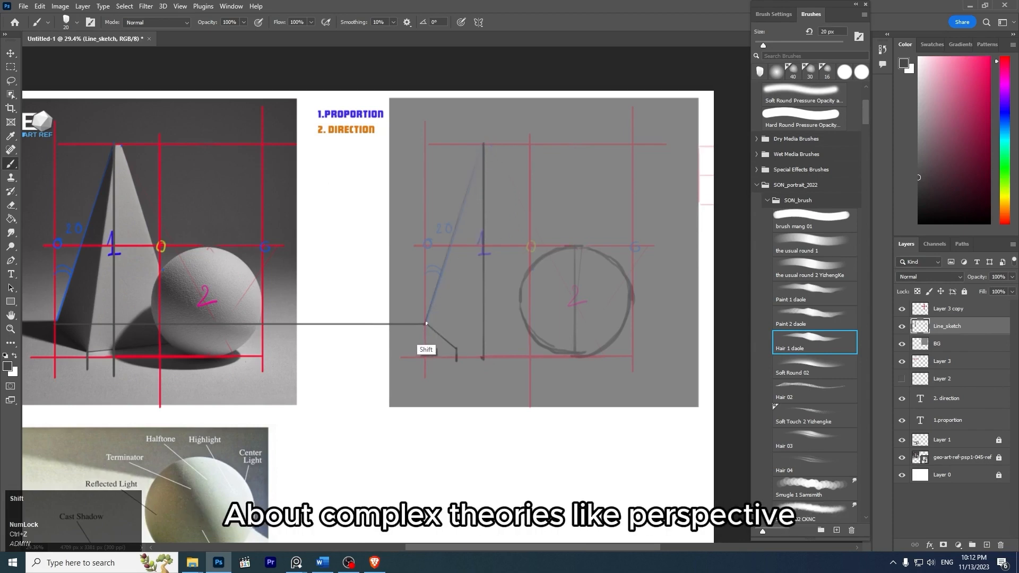
pyautogui.keyDown('shift'); pyautogui.click(483, 145); pyautogui.keyUp('shift')
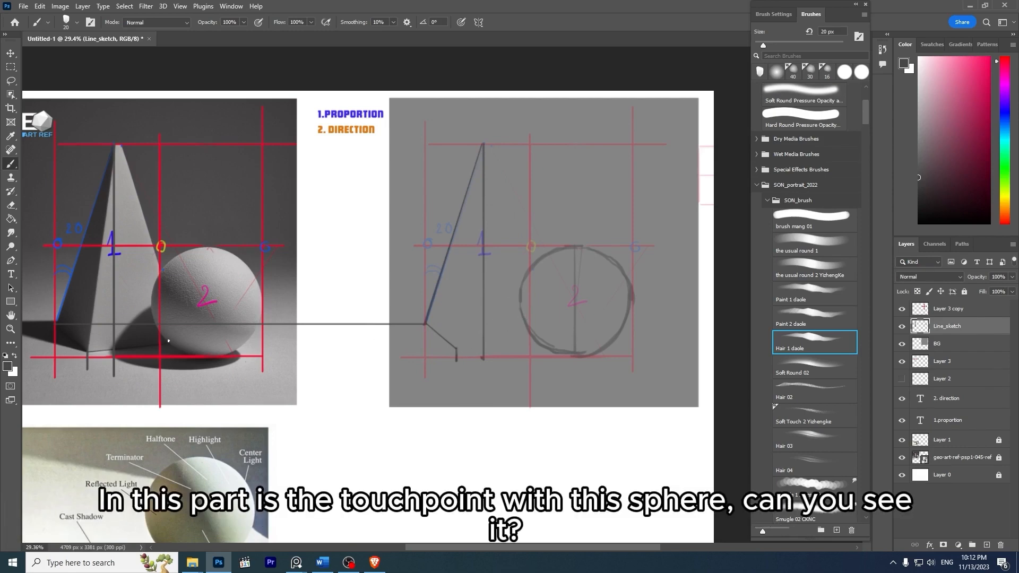
# - Draw a horizontal guide from the pyramid-sphere touchpoint in the photo to the sketched sphere, and connect its end to the front base corner
pyautogui.hotkey('ctrl', 'z')
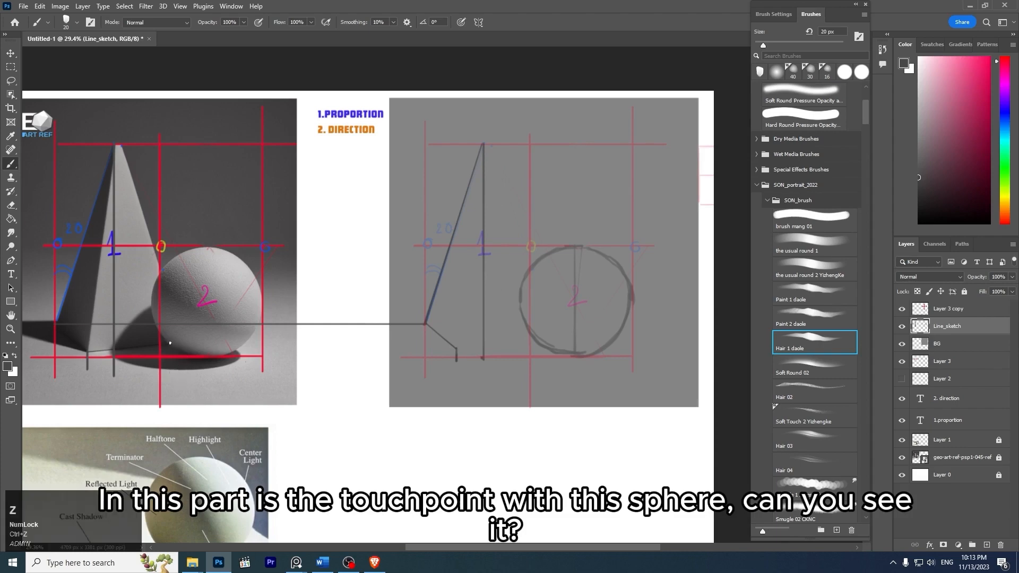
pyautogui.moveTo(169, 343); pyautogui.dragTo(36, 344)
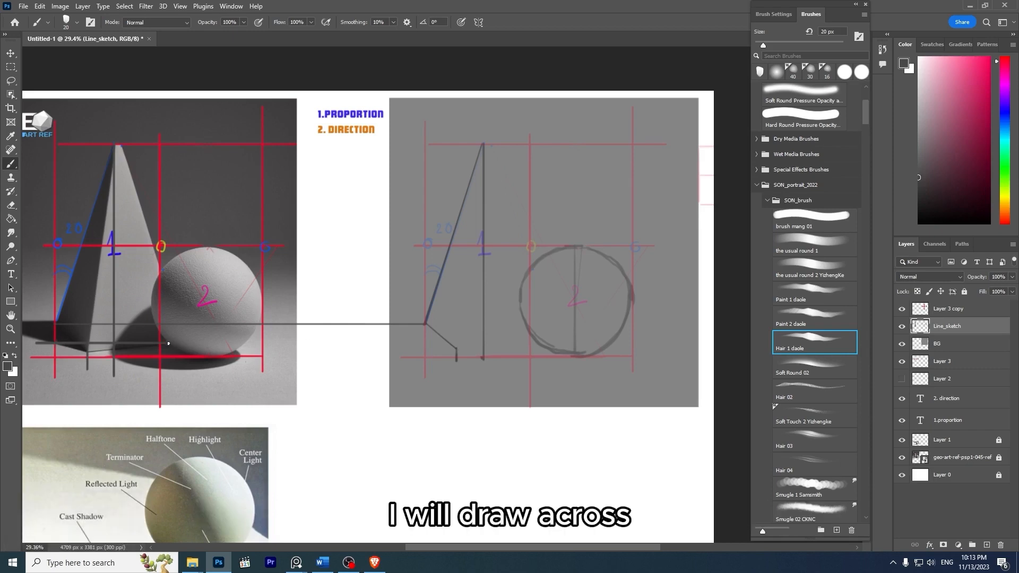
pyautogui.moveTo(168, 344)
pyautogui.mouseDown()
pyautogui.moveTo(502, 352)
pyautogui.moveTo(530, 343)
pyautogui.mouseUp()
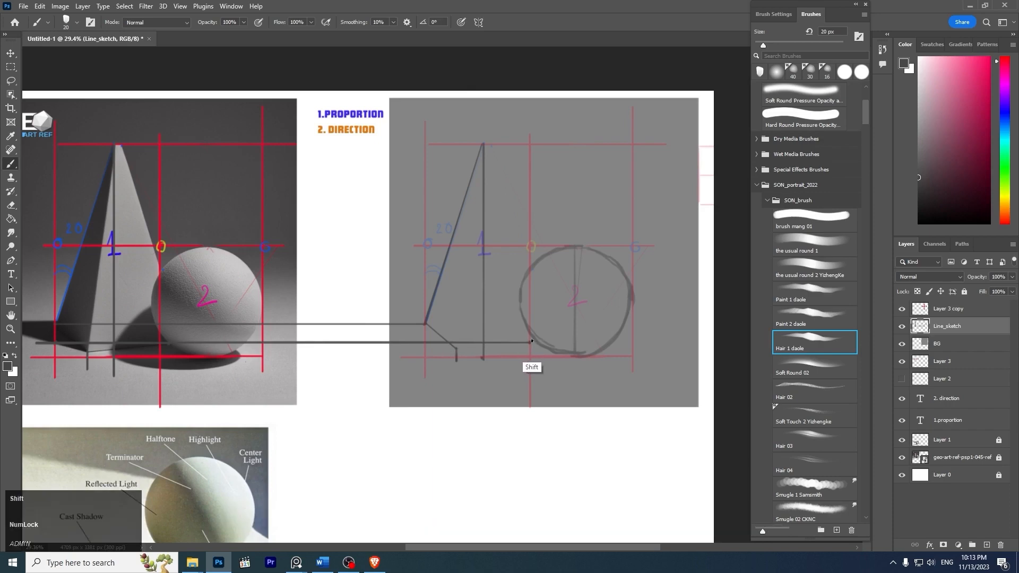
pyautogui.keyDown('shift'); pyautogui.click(457, 349); pyautogui.keyUp('shift')
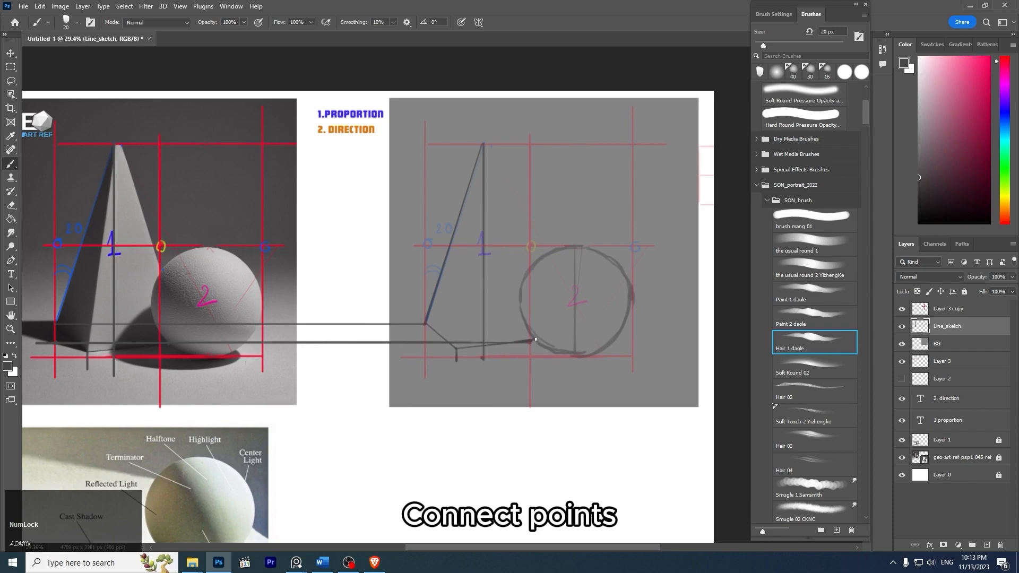
# - Discard the trial edge to the apex and extend the pyramid's base edge slightly upward inside the sphere's outline
pyautogui.click(483, 144)
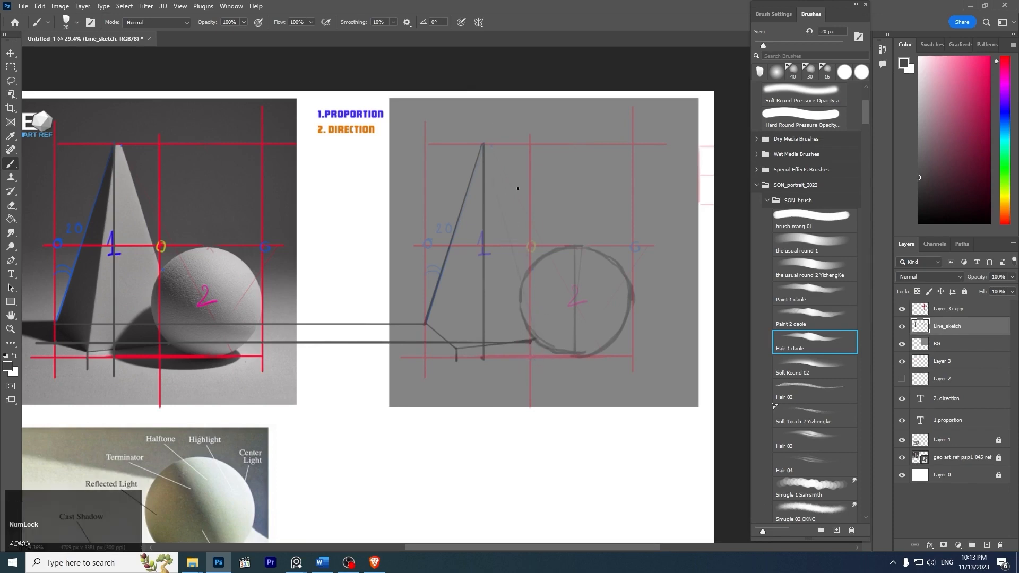
pyautogui.hotkey('ctrl', 'z')
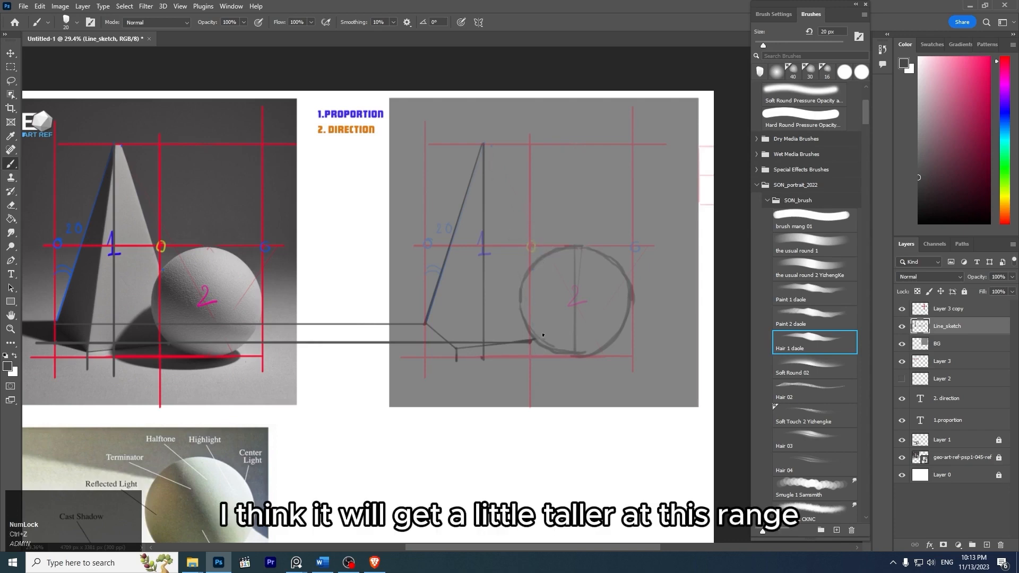
pyautogui.press('shift')
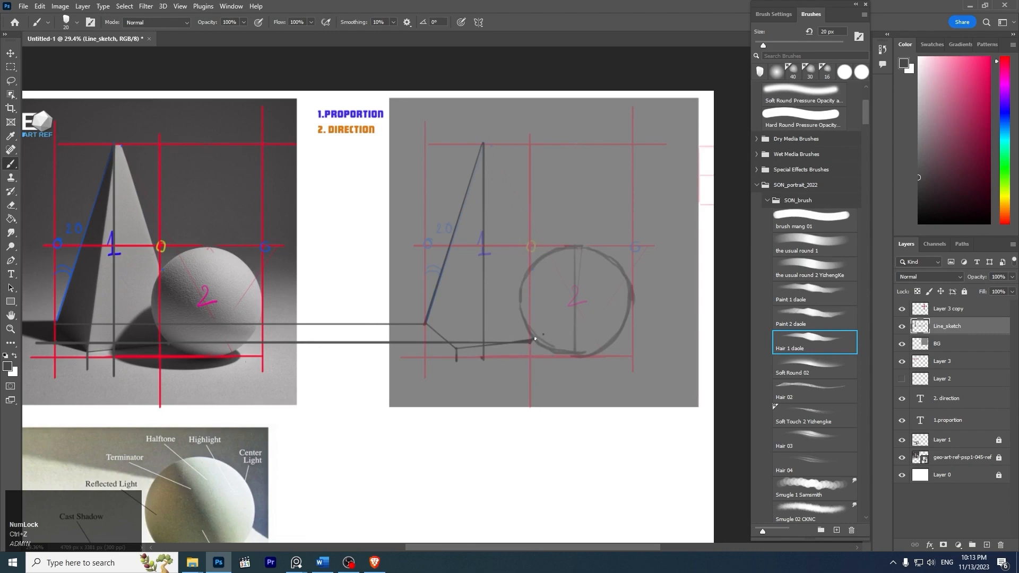
pyautogui.press('z')
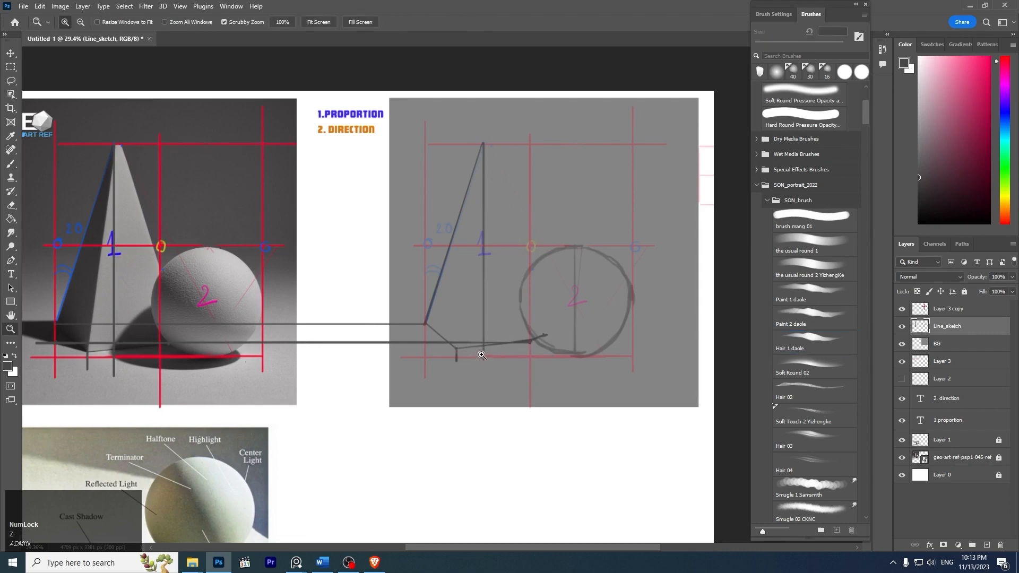
pyautogui.press('b')
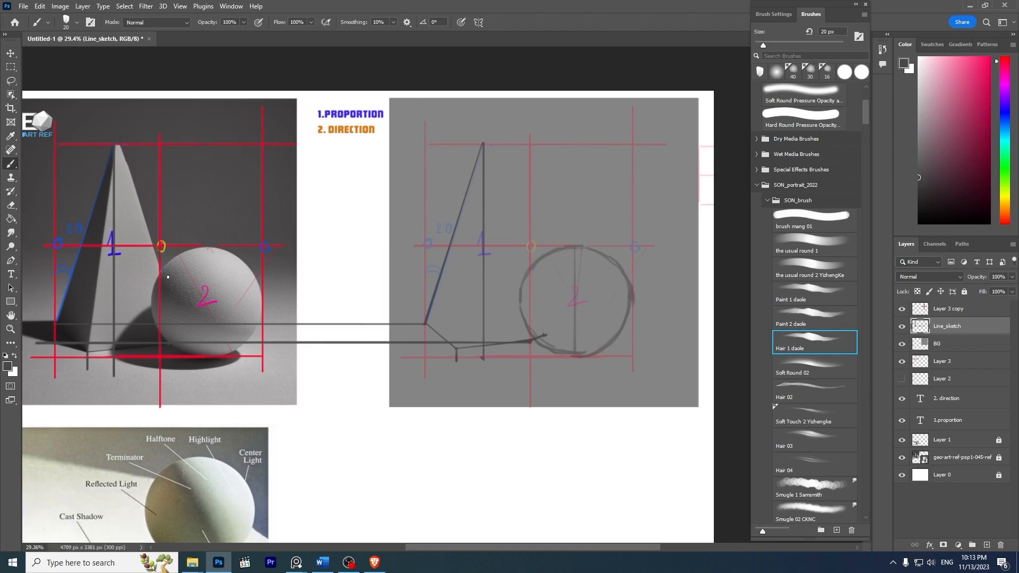
# - Try to trace the photo pyramid's sphere-side edge from the apex down past the sphere
pyautogui.hotkey('ctrl', 'z')
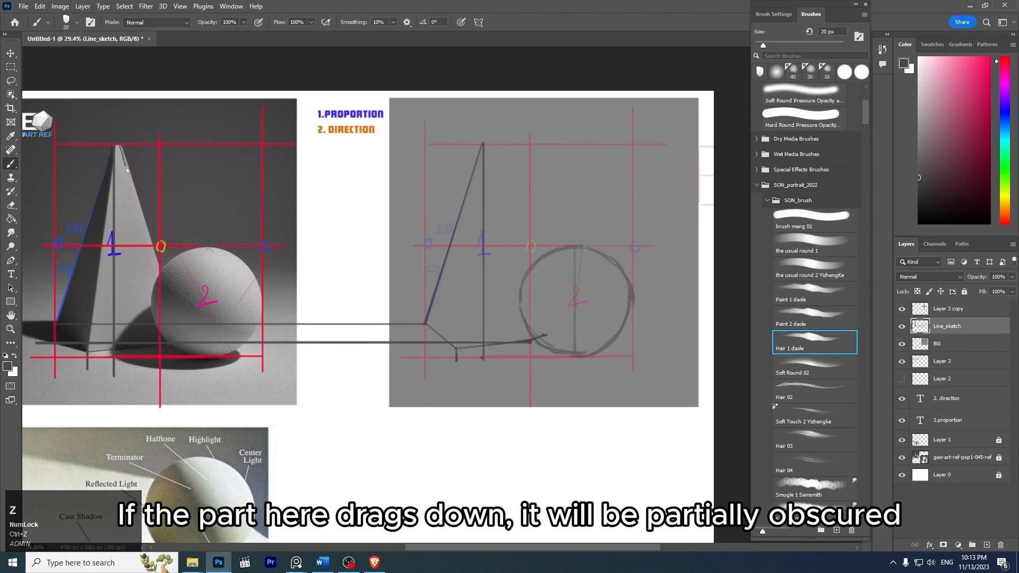
pyautogui.moveTo(127, 171); pyautogui.dragTo(159, 274)
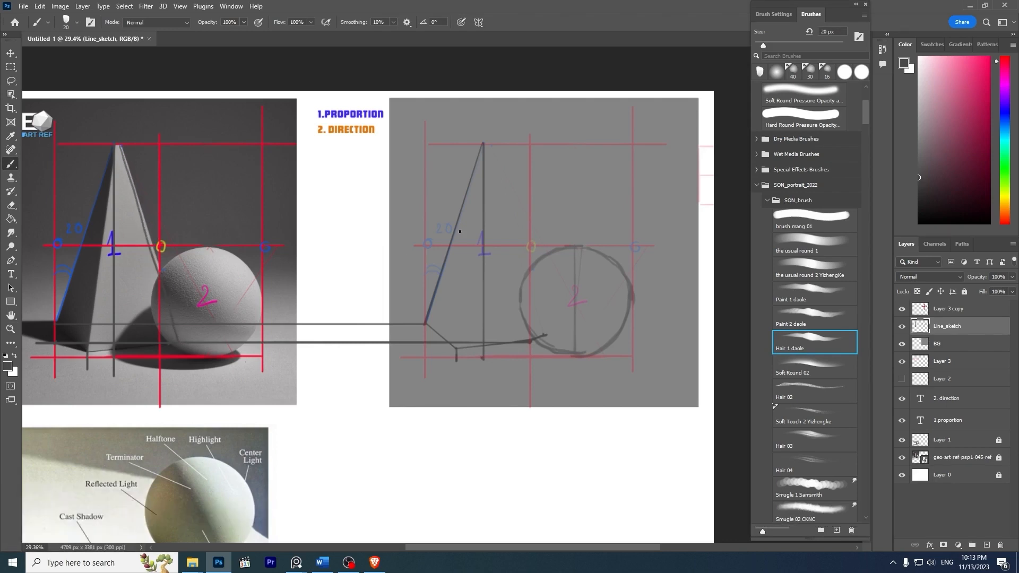
pyautogui.hotkey('ctrl', 'z')
# - Erase the yellow 0 mark at the red line crossing beside the photo sphere on Layer 3
pyautogui.press('z')
pyautogui.moveTo(156, 248); pyautogui.dragTo(206, 268)
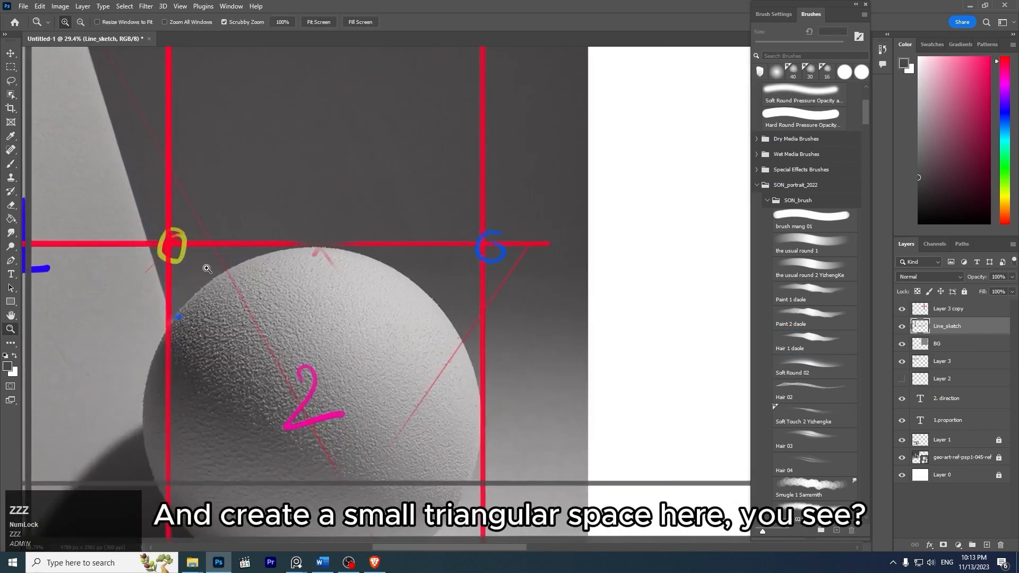
pyautogui.press('e')
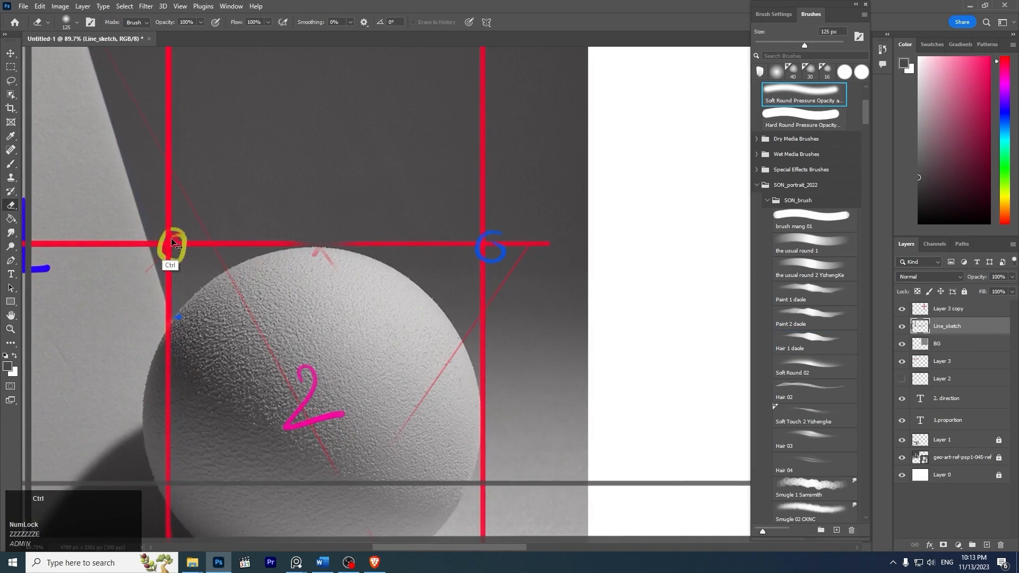
pyautogui.keyDown('ctrl'); pyautogui.click(173, 239); pyautogui.keyUp('ctrl')
pyautogui.moveTo(173, 240); pyautogui.dragTo(191, 253)
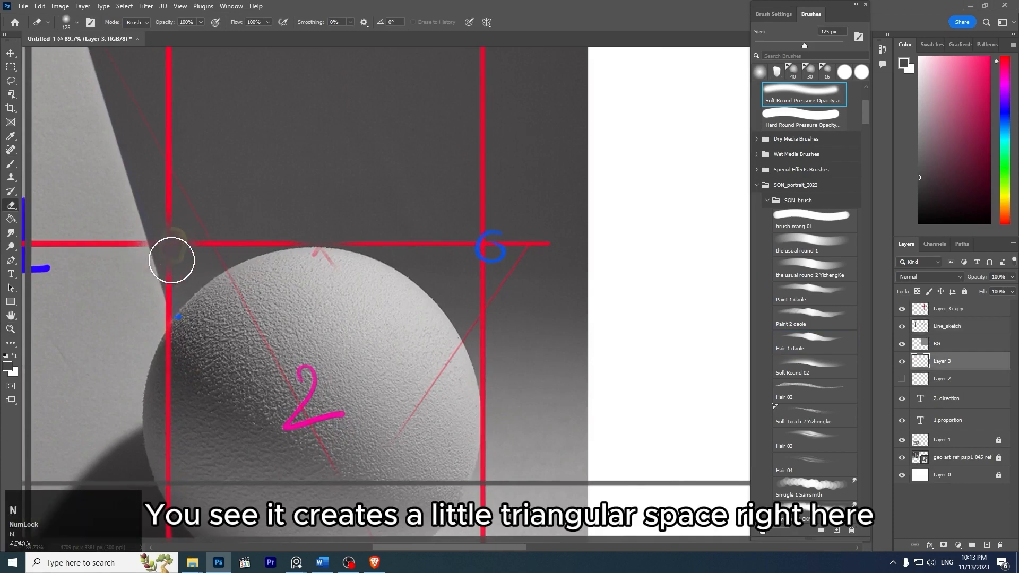
# - Outline and hatch the small triangular gap between the photo pyramid's edge and the crossing red lines with a pinkish-red brush
pyautogui.press('b')
pyautogui.moveTo(149, 247); pyautogui.dragTo(161, 283)
pyautogui.hotkey('ctrl', 'z')
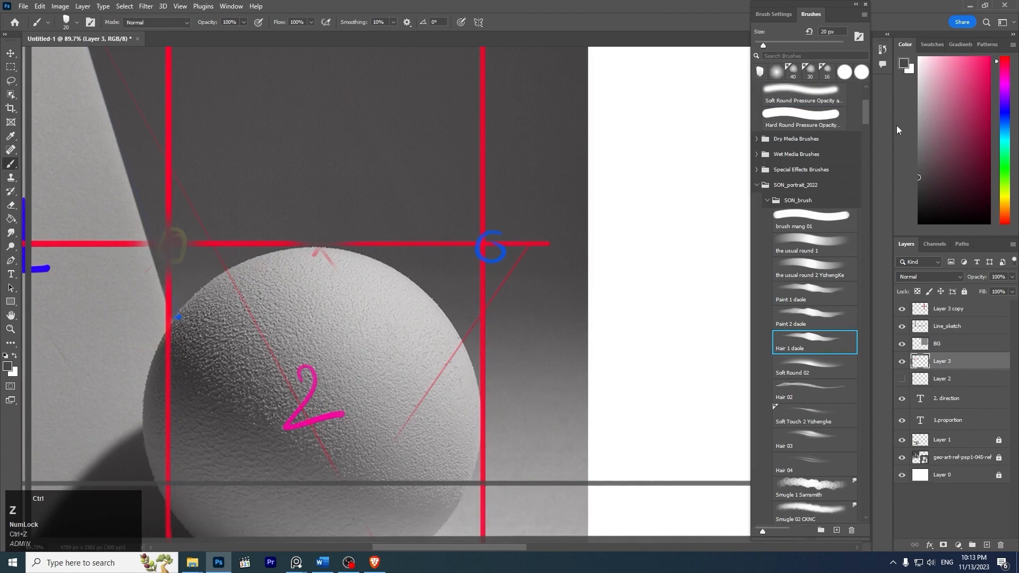
pyautogui.click(989, 58)
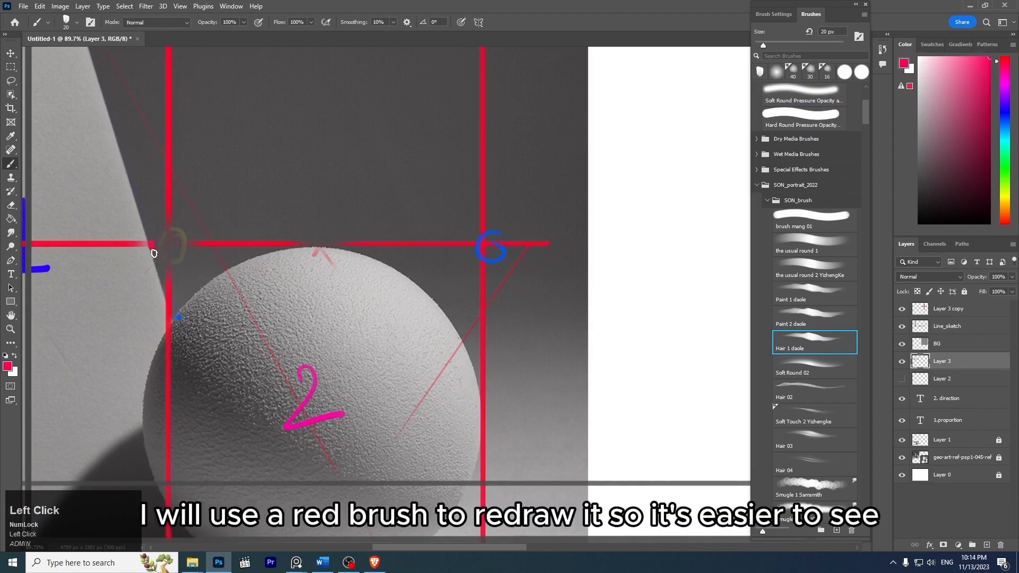
pyautogui.moveTo(154, 253); pyautogui.dragTo(161, 274)
pyautogui.keyDown('shift'); pyautogui.click(173, 243); pyautogui.keyUp('shift')
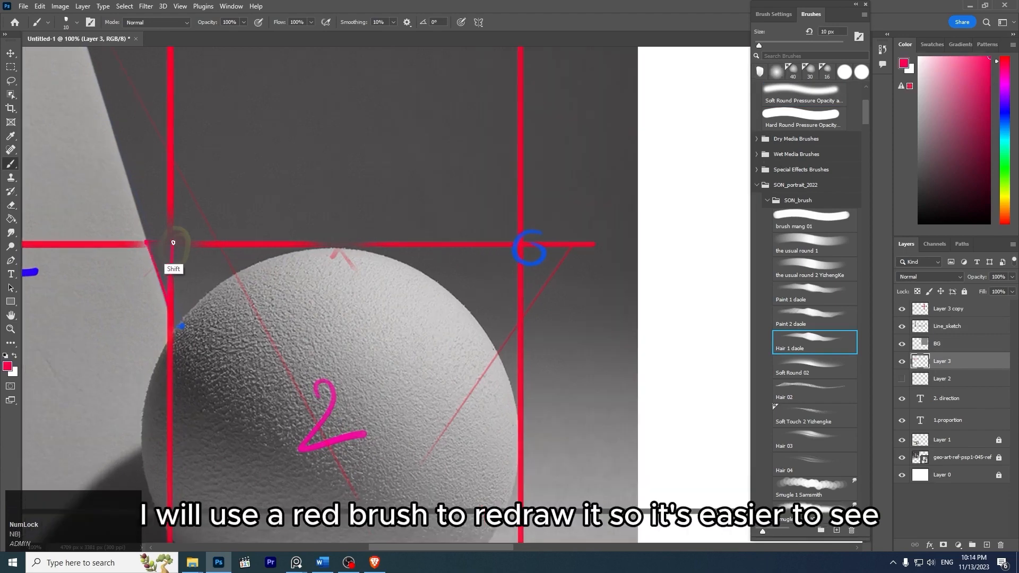
pyautogui.keyDown('shift'); pyautogui.click(147, 243); pyautogui.keyUp('shift')
pyautogui.keyDown('shift'); pyautogui.click(168, 304); pyautogui.keyUp('shift')
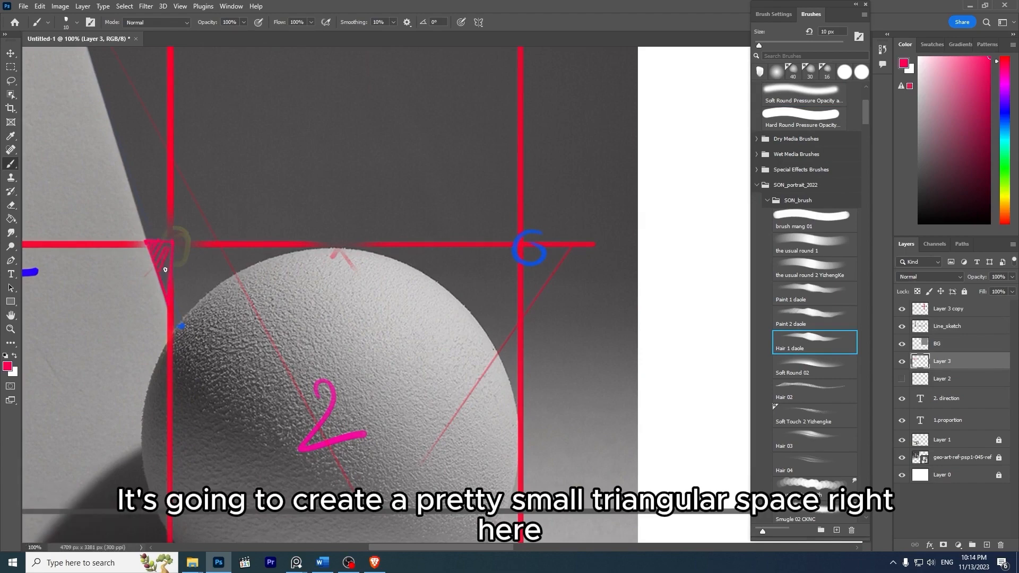
pyautogui.press('z')
pyautogui.moveTo(314, 234); pyautogui.dragTo(254, 235)
pyautogui.press('space')
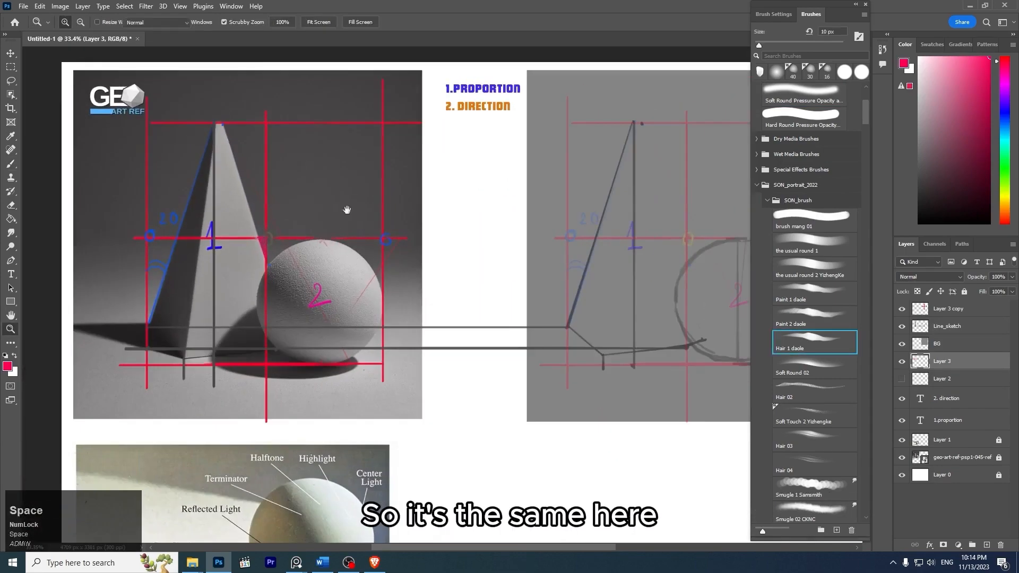
# - Choose a near-black gray brush color and make the Line_sketch layer active for the drawing on the gray background
pyautogui.moveTo(508, 210); pyautogui.dragTo(291, 212)
pyautogui.press('z')
pyautogui.moveTo(482, 227); pyautogui.dragTo(499, 227)
pyautogui.press('b')
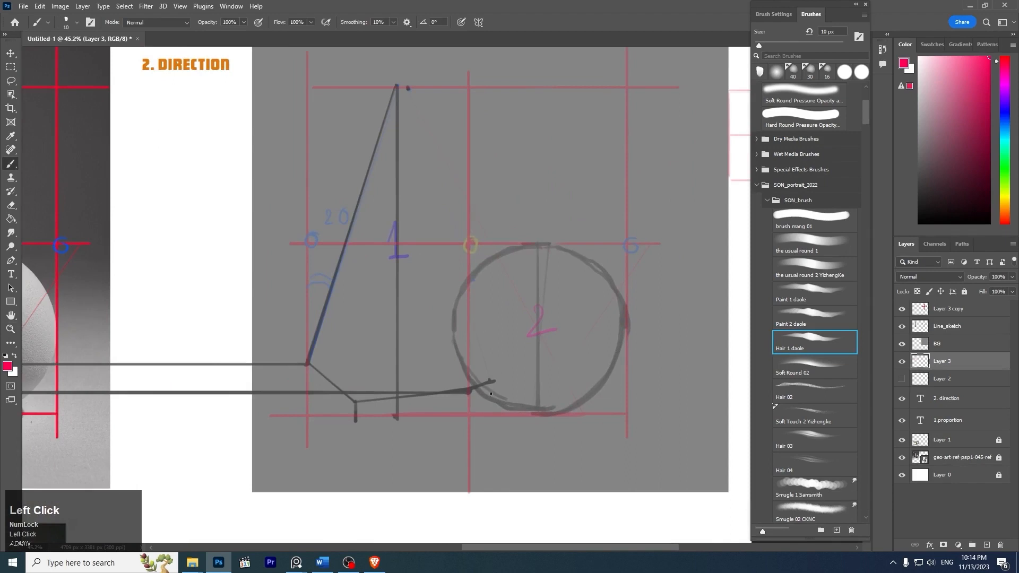
pyautogui.moveTo(938, 109)
pyautogui.mouseDown()
pyautogui.moveTo(896, 195)
pyautogui.moveTo(894, 177)
pyautogui.moveTo(885, 192)
pyautogui.mouseUp()
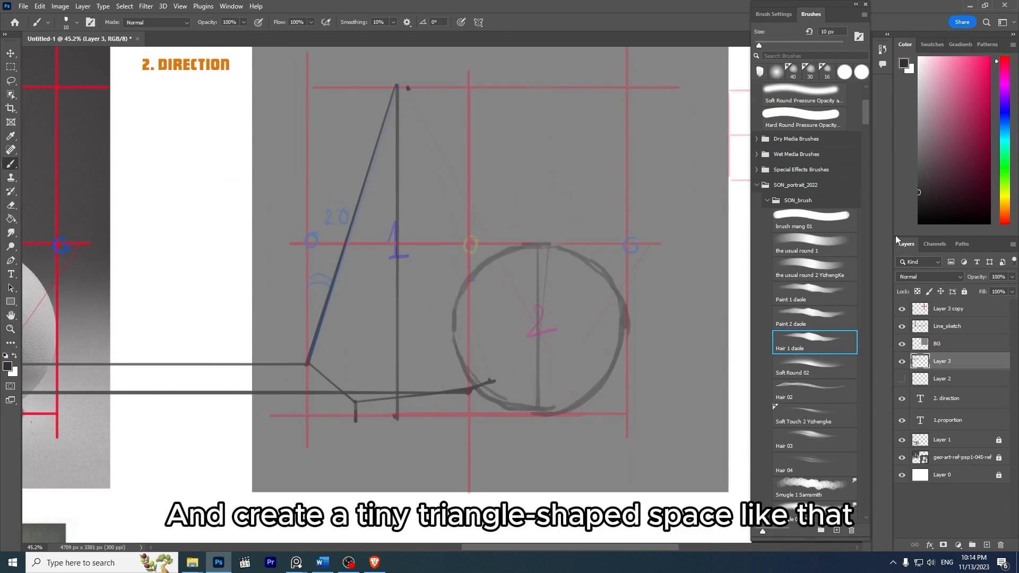
pyautogui.click(950, 326)
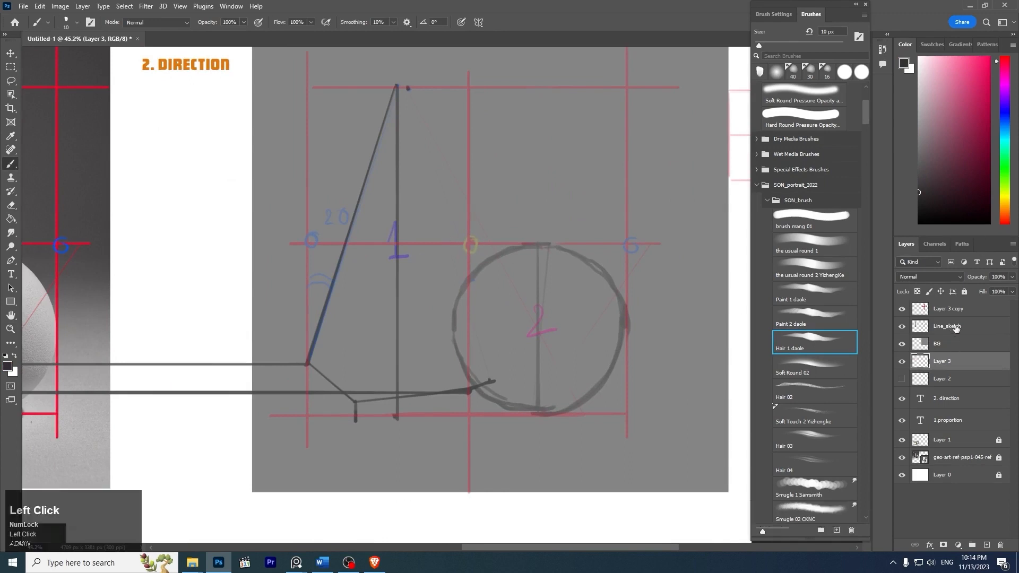
pyautogui.moveTo(462, 191); pyautogui.dragTo(462, 292)
pyautogui.hotkey('ctrl', 'z')
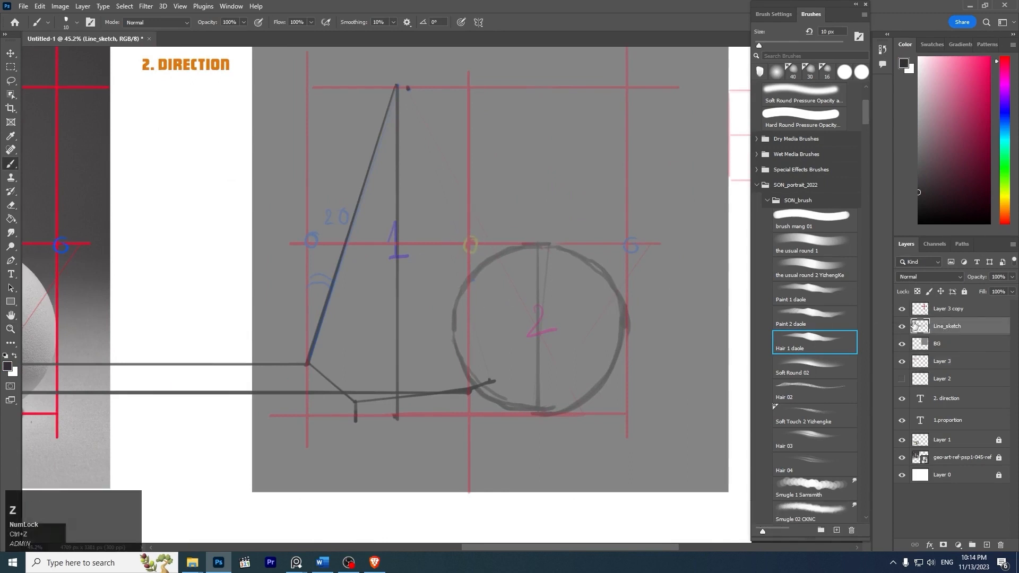
pyautogui.click(902, 327)
pyautogui.click(902, 326)
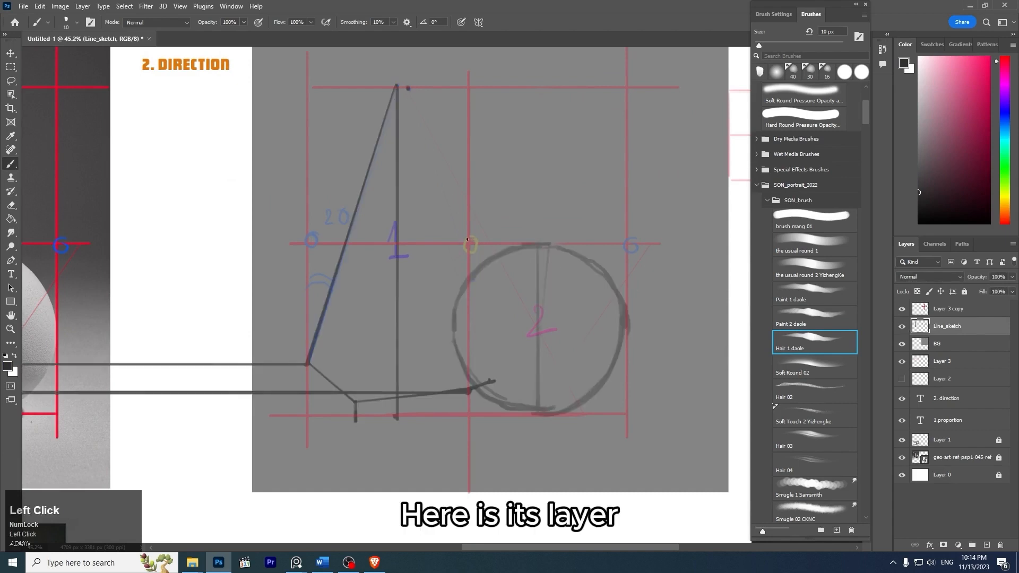
# - Draw the pyramid's sphere-side edge with a 15 px dark gray brush, straight from the second apex dot through the red vertical to the base edge's end
pyautogui.click(919, 189)
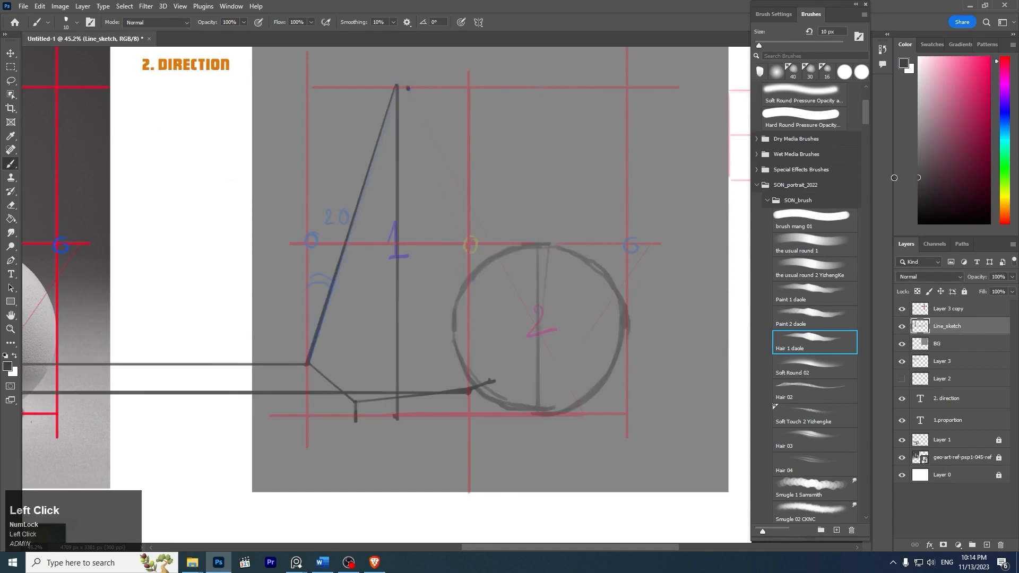
pyautogui.press(']')
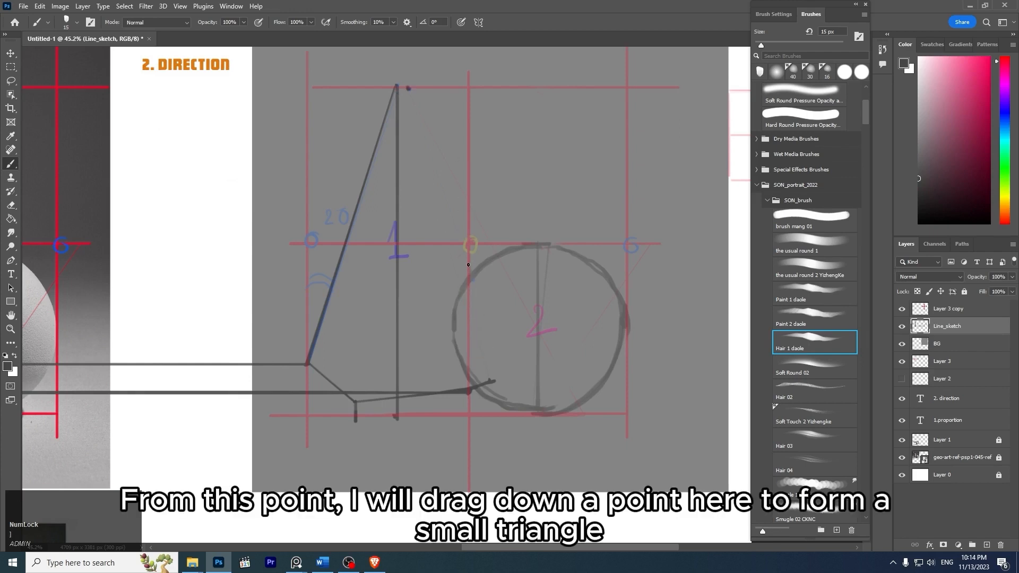
pyautogui.hotkey('ctrl', 'z')
pyautogui.click(468, 266)
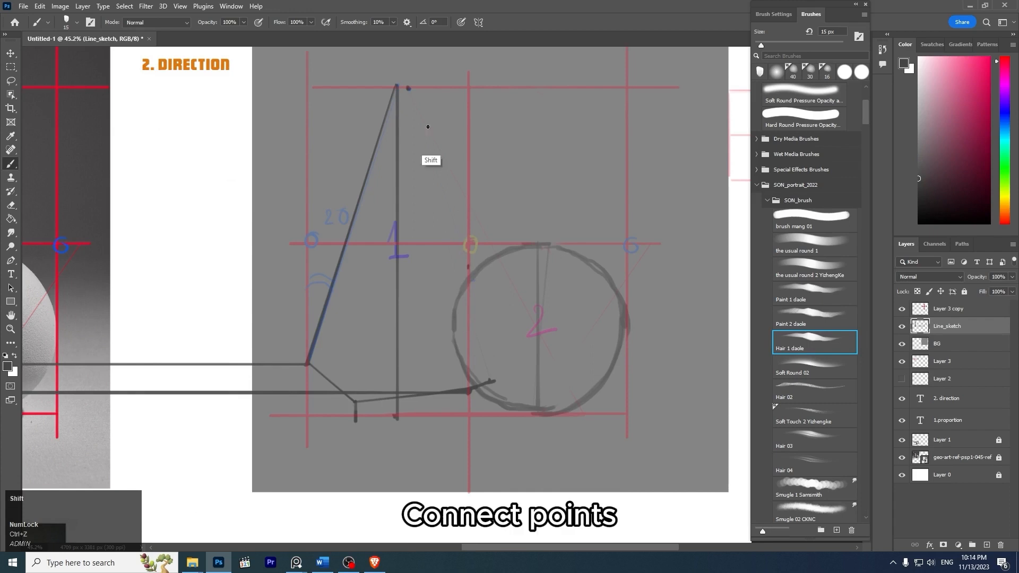
pyautogui.keyDown('shift'); pyautogui.click(409, 89); pyautogui.keyUp('shift')
pyautogui.keyDown('shift'); pyautogui.click(469, 268); pyautogui.keyUp('shift')
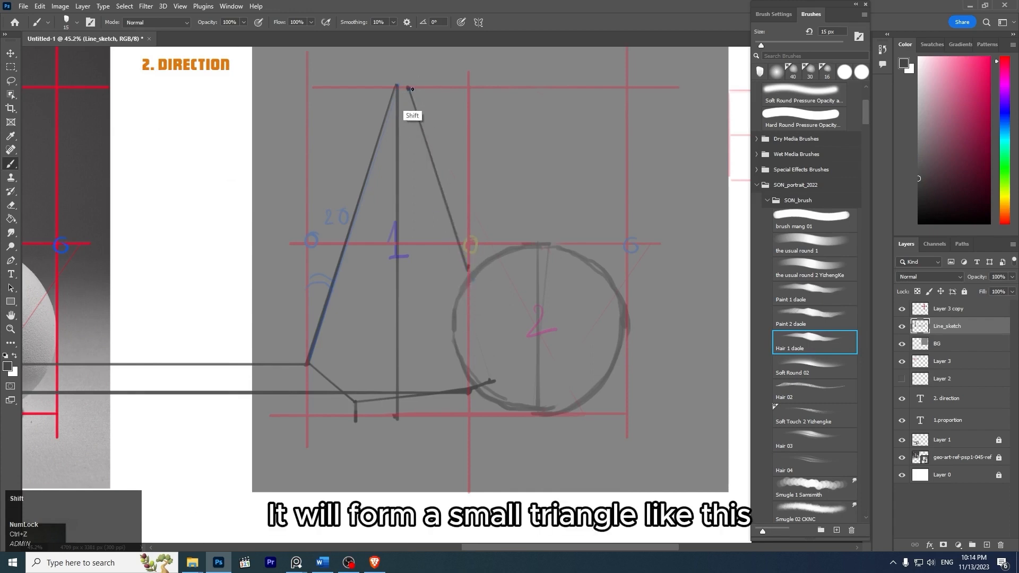
pyautogui.keyDown('shift'); pyautogui.click(499, 379); pyautogui.keyUp('shift')
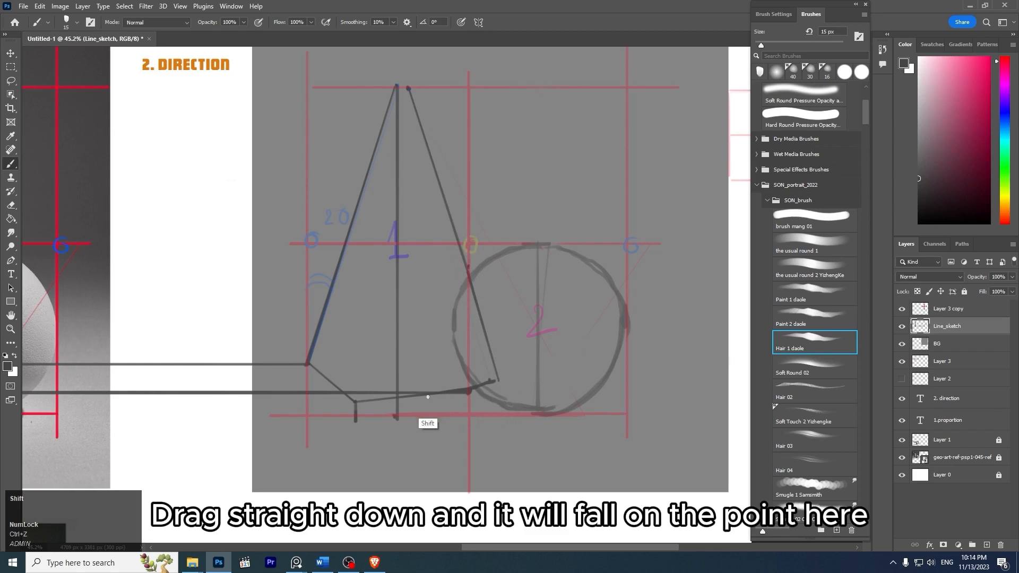
# - Retrace the pyramid's base edge as a straight line between the front corner and the lower end of the sphere-side edge
pyautogui.keyDown('shift'); pyautogui.click(356, 402); pyautogui.keyUp('shift')
pyautogui.hotkey('ctrl', 'z')
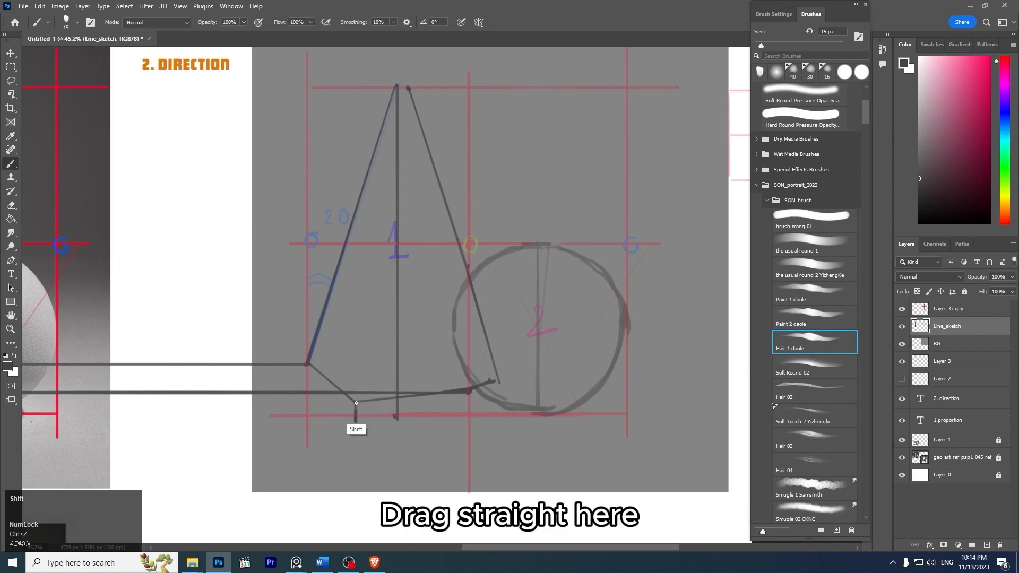
pyautogui.keyDown('shift'); pyautogui.click(499, 383); pyautogui.keyUp('shift')
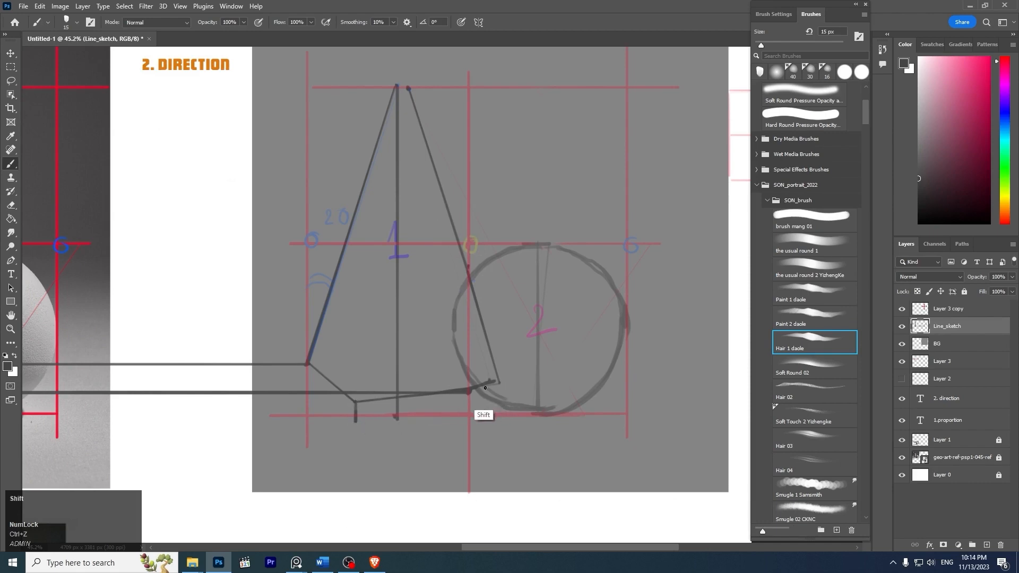
pyautogui.keyDown('shift'); pyautogui.click(356, 402); pyautogui.keyUp('shift')
# - Draw the pyramid's middle edge as a straight line from the front base corner up to the apex
pyautogui.press('z')
pyautogui.moveTo(525, 216)
pyautogui.mouseDown()
pyautogui.moveTo(467, 182)
pyautogui.moveTo(471, 150)
pyautogui.moveTo(480, 196)
pyautogui.mouseUp()
pyautogui.press('z')
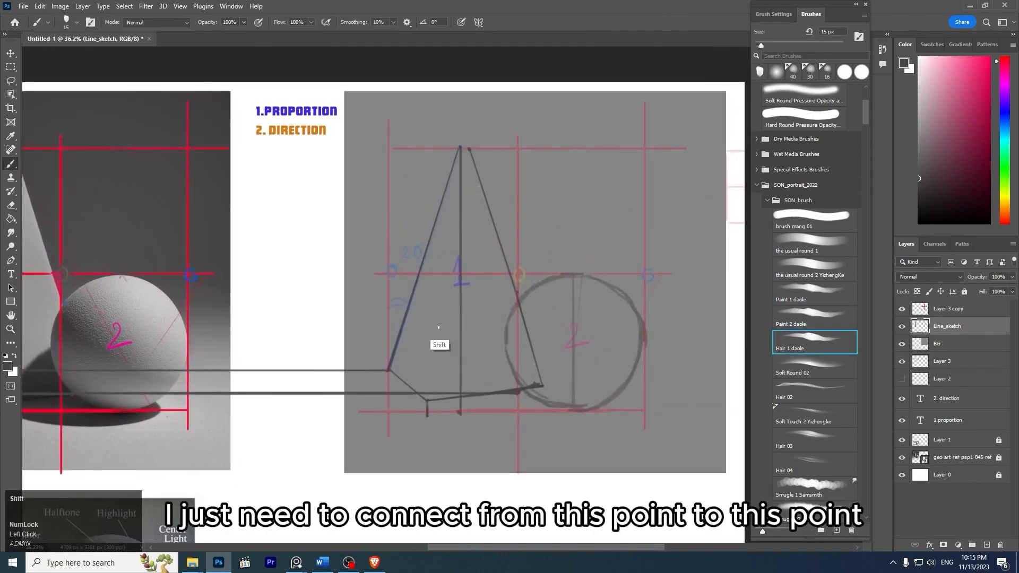
pyautogui.keyDown('shift'); pyautogui.click(429, 398); pyautogui.keyUp('shift')
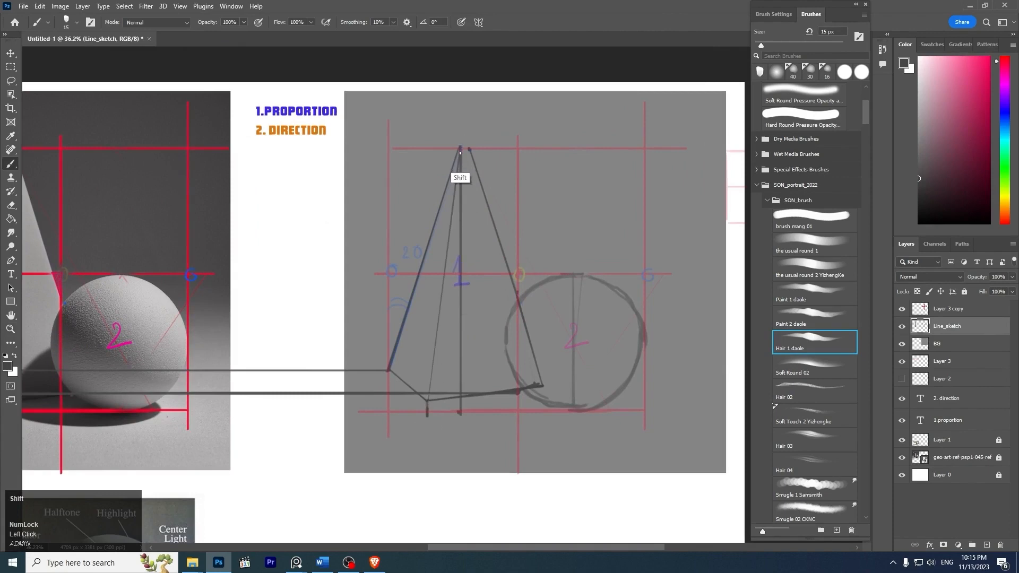
pyautogui.keyDown('shift'); pyautogui.click(459, 176); pyautogui.keyUp('shift')
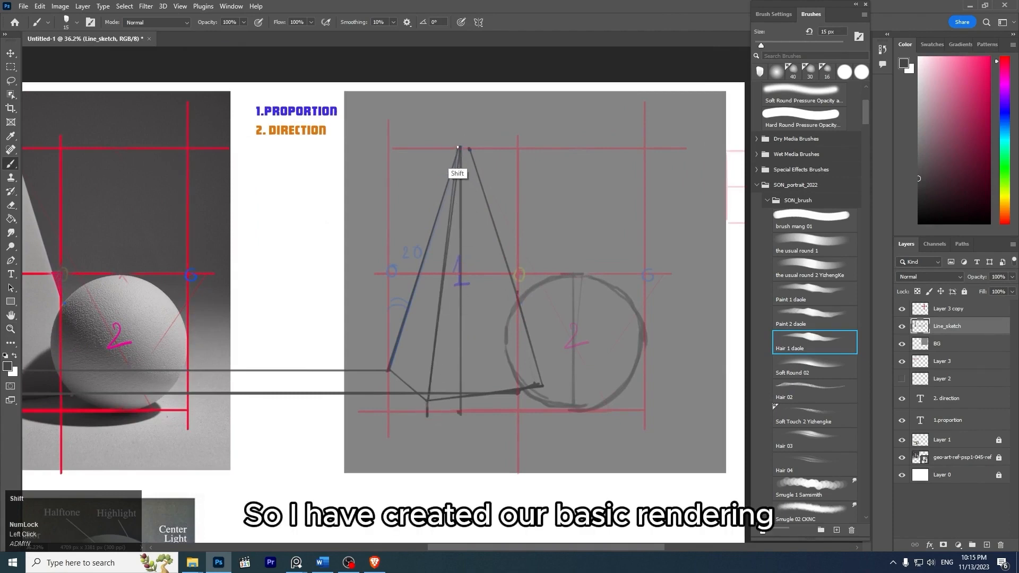
pyautogui.hotkey('ctrl', 'z')
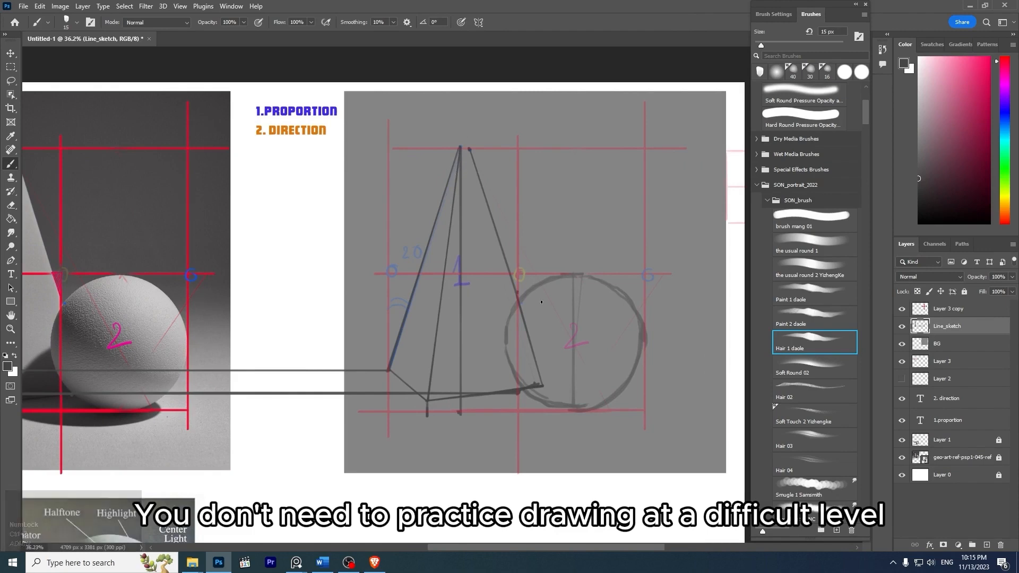
# - Compare the pyramid and sphere line drawing with the reference photo, and increase the brush size to 20 px
pyautogui.press('z')
pyautogui.moveTo(556, 266)
pyautogui.mouseDown()
pyautogui.moveTo(517, 248)
pyautogui.moveTo(539, 261)
pyautogui.mouseUp()
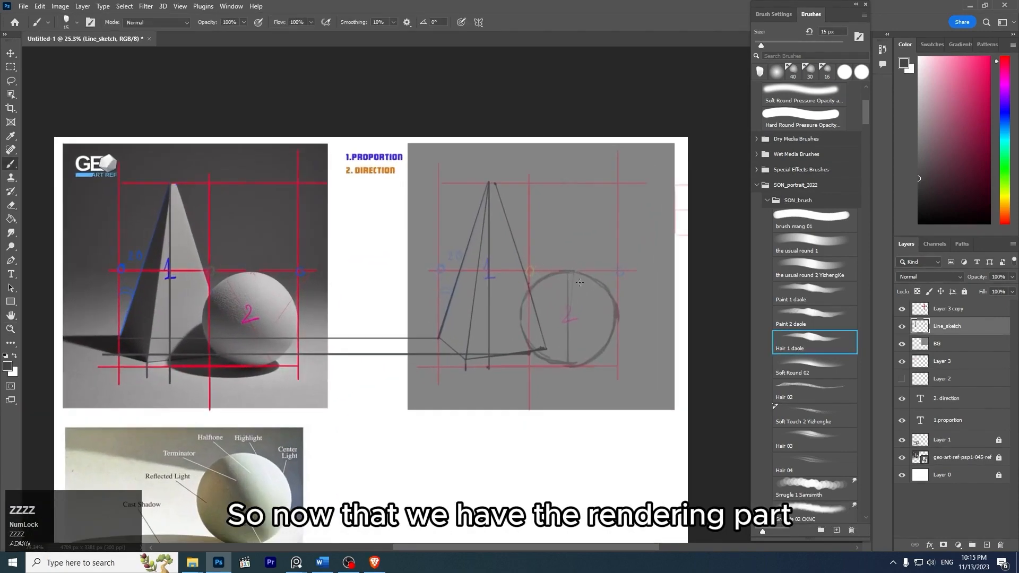
pyautogui.press('z')
pyautogui.moveTo(559, 295)
pyautogui.mouseDown()
pyautogui.moveTo(577, 308)
pyautogui.moveTo(505, 336)
pyautogui.mouseUp()
pyautogui.press('z')
pyautogui.hotkey('ctrl', 'z')
pyautogui.press(']')
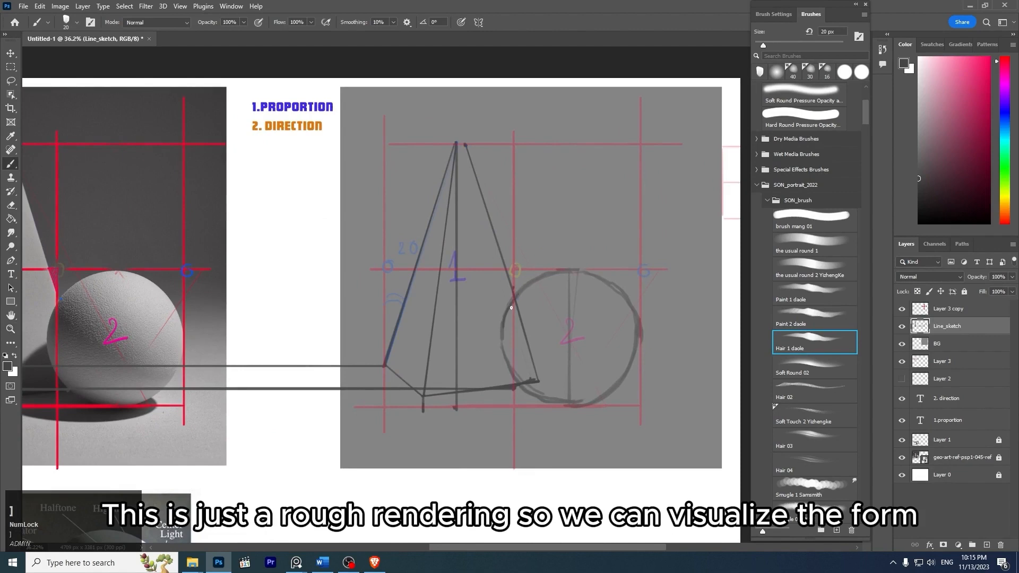
pyautogui.hotkey('ctrl', 'z')
pyautogui.scroll(-1, 583, 322)
pyautogui.moveTo(583, 322); pyautogui.dragTo(586, 338)
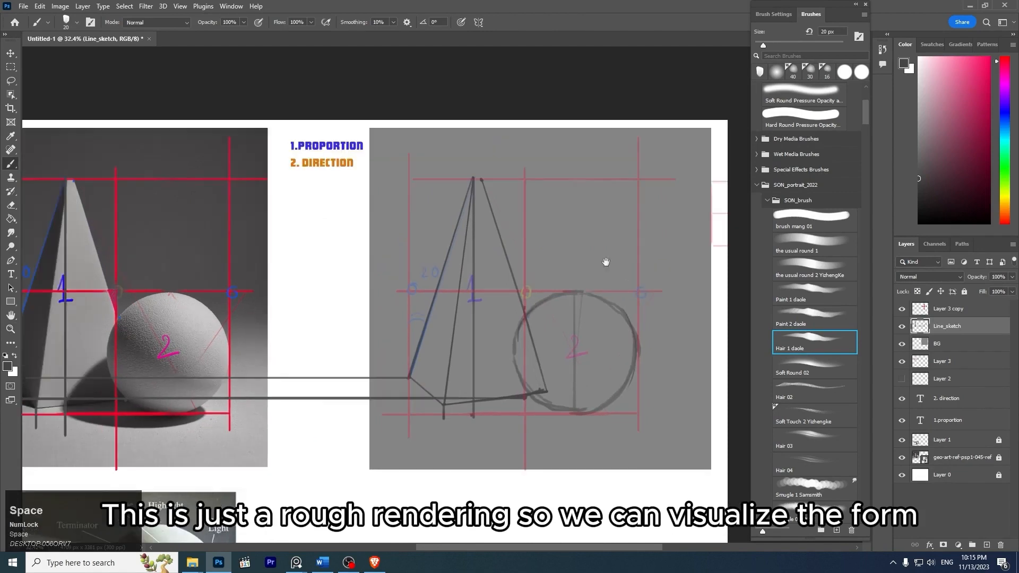
pyautogui.moveTo(606, 262); pyautogui.dragTo(600, 266)
# - Lower the opacity of Layer 3 copy to make the red guide frame over the drawing much fainter
pyautogui.click(950, 309)
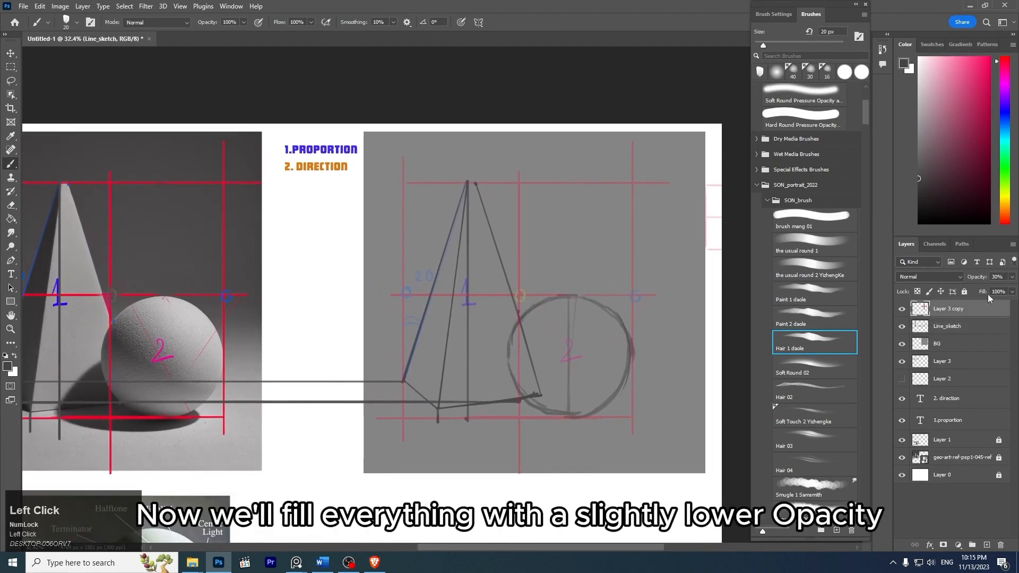
pyautogui.click(1013, 277)
pyautogui.moveTo(977, 290); pyautogui.dragTo(967, 291)
# - Create a new layer with default settings, place it between Line_sketch and BG, and select Line_sketch again
pyautogui.click(979, 327)
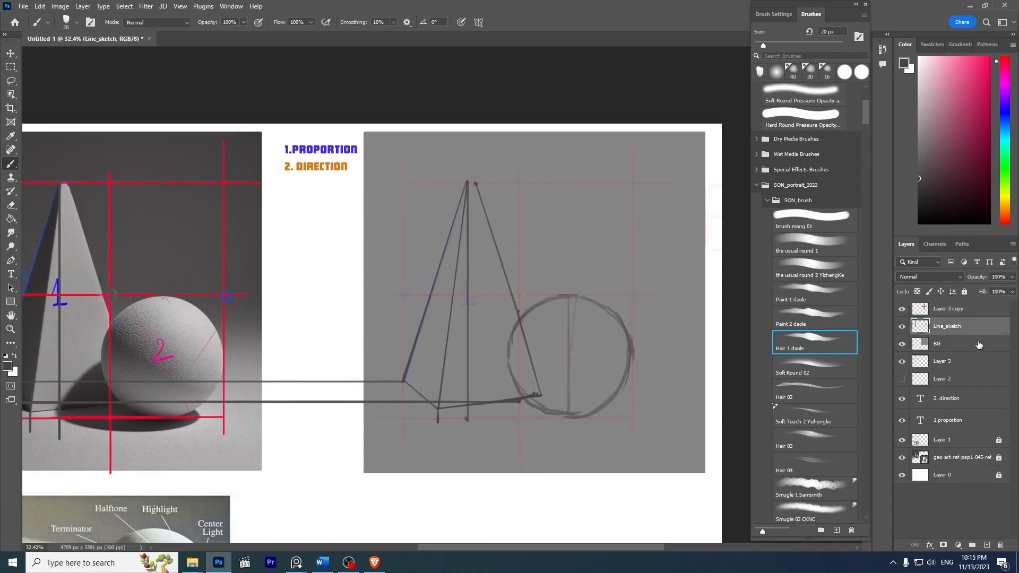
pyautogui.hotkey('ctrl', 'shift', 'n')
pyautogui.press('Return')
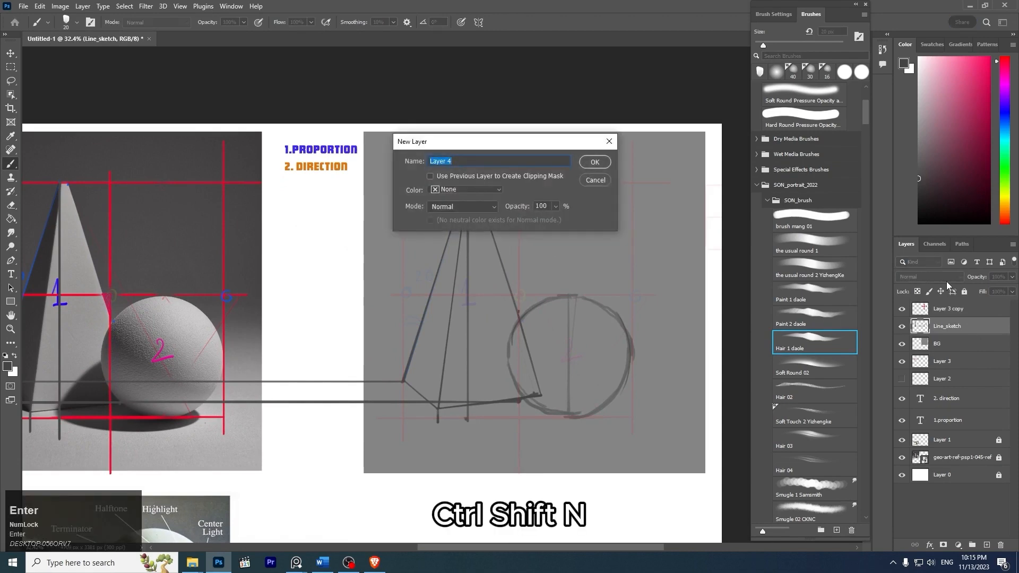
pyautogui.moveTo(985, 328); pyautogui.dragTo(984, 357)
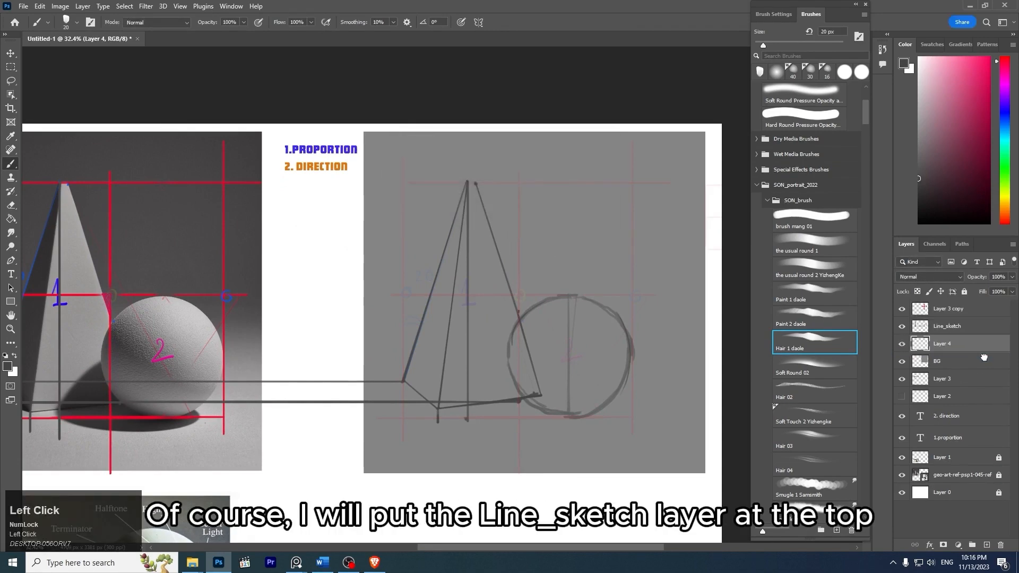
pyautogui.click(972, 330)
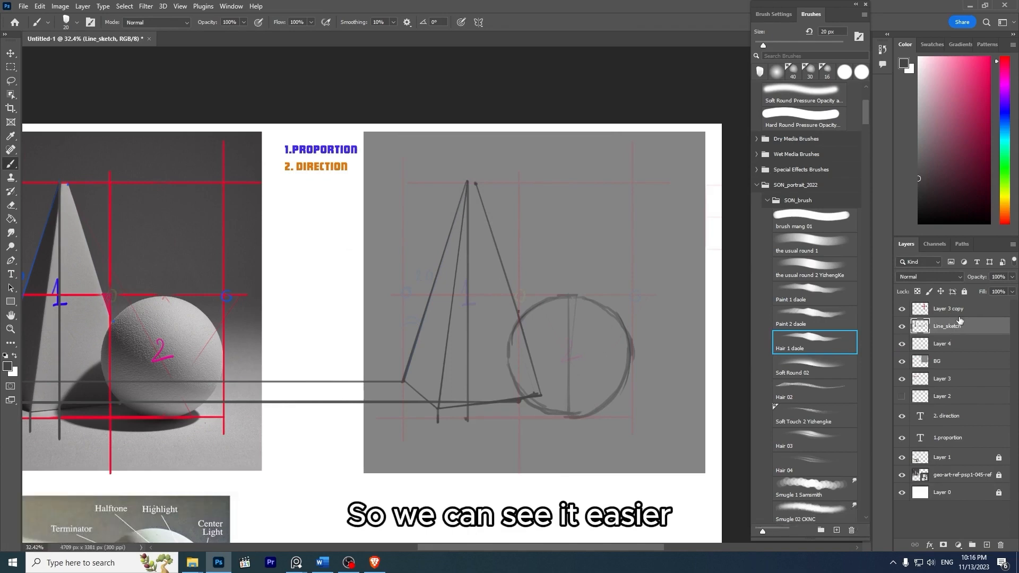
# - Try selecting the drawn pyramid with the Polygonal Lasso from its outer base corner over the apex to the sphere-side corner, and discard the selection
pyautogui.press('space')
pyautogui.moveTo(475, 257); pyautogui.dragTo(557, 223)
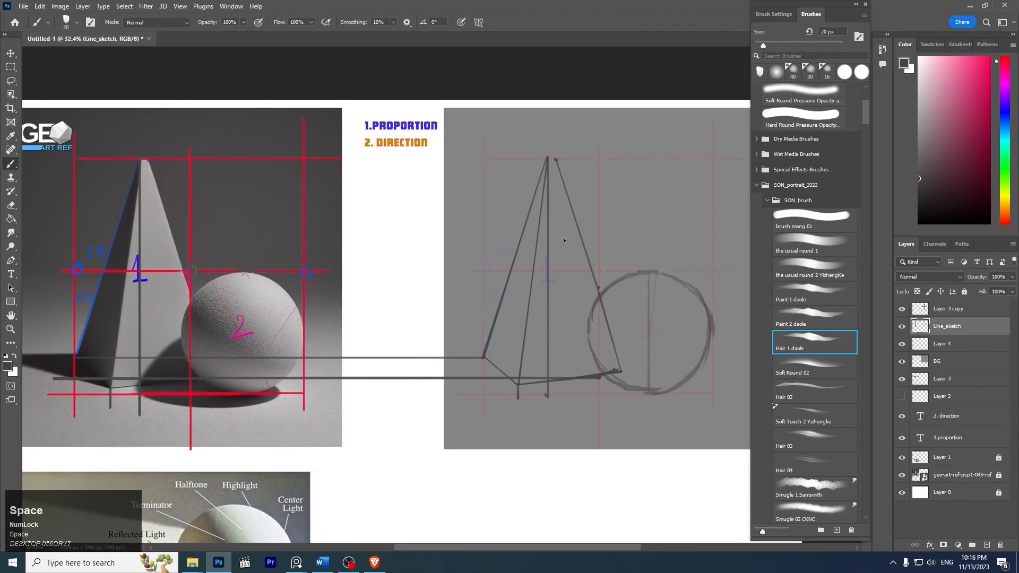
pyautogui.moveTo(603, 269); pyautogui.dragTo(575, 257)
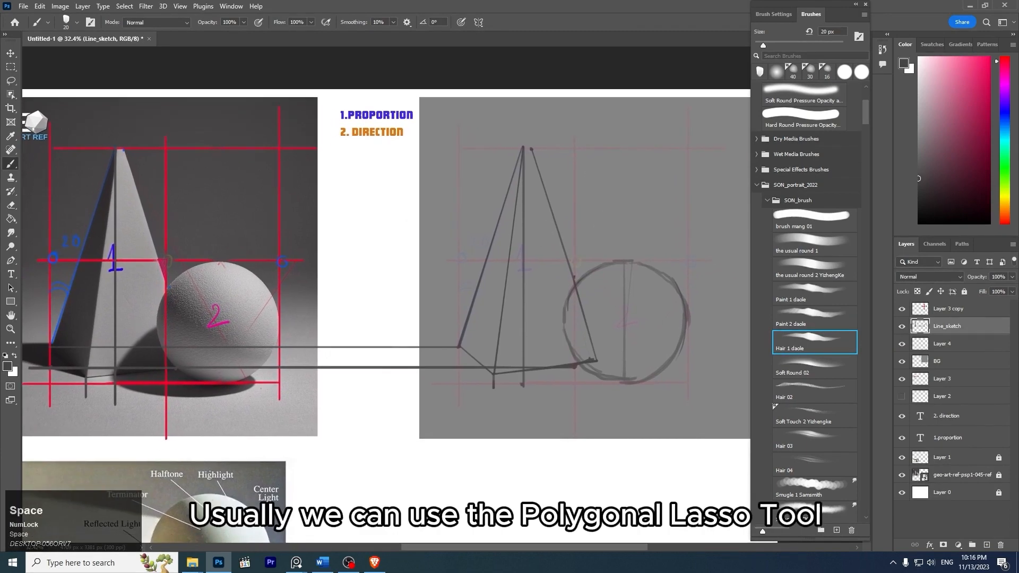
pyautogui.click(10, 81)
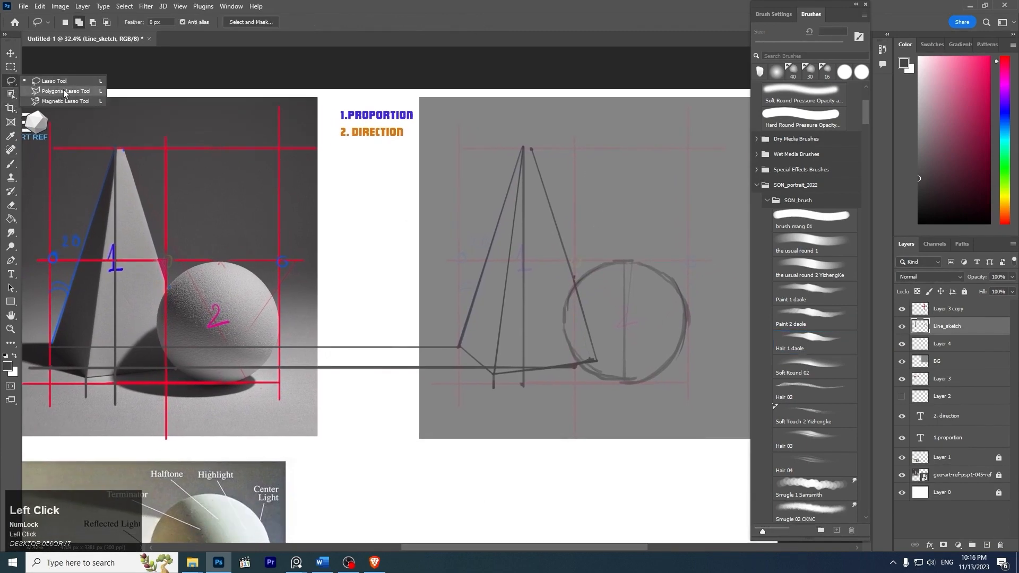
pyautogui.click(48, 91)
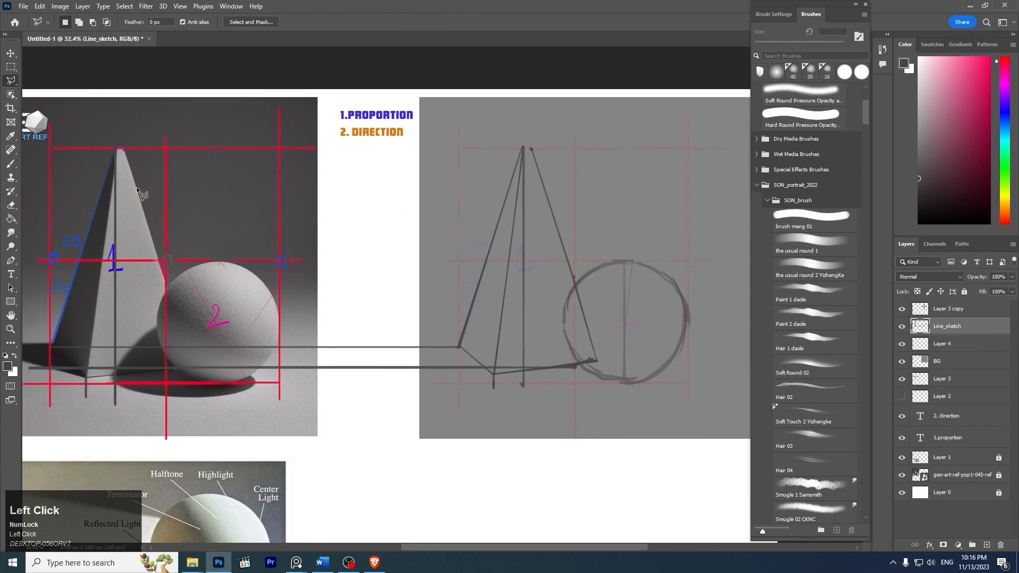
pyautogui.click(457, 346)
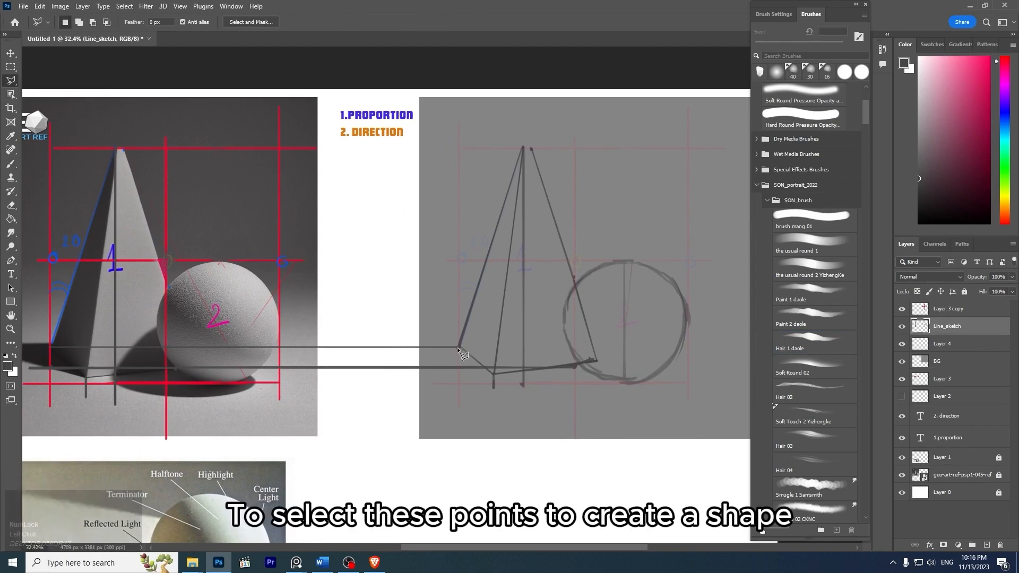
pyautogui.click(521, 148)
pyautogui.click(533, 149)
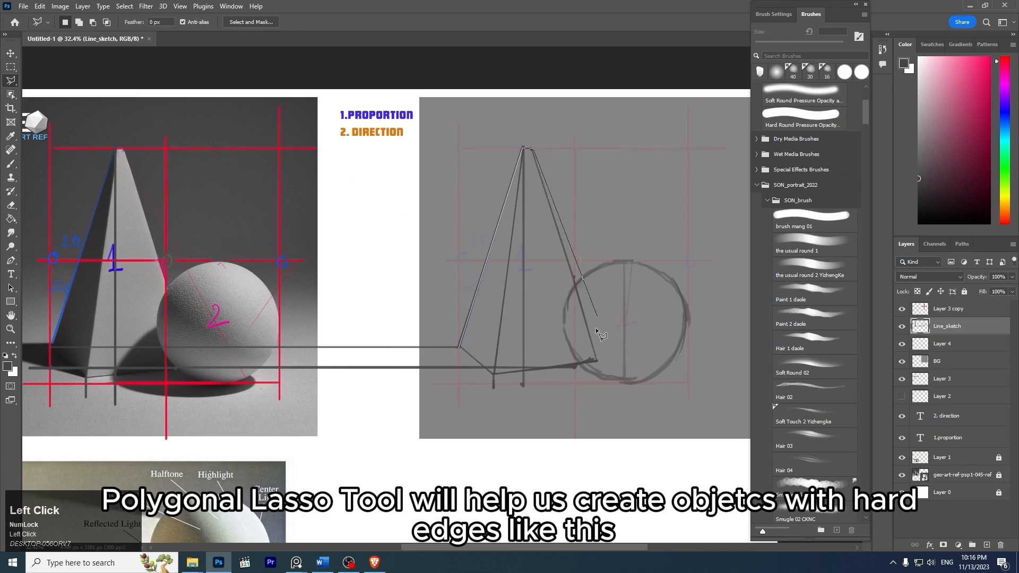
pyautogui.click(597, 362)
pyautogui.click(460, 348)
pyautogui.press('z')
pyautogui.moveTo(533, 146); pyautogui.dragTo(600, 182)
pyautogui.hotkey('ctrl', 'd')
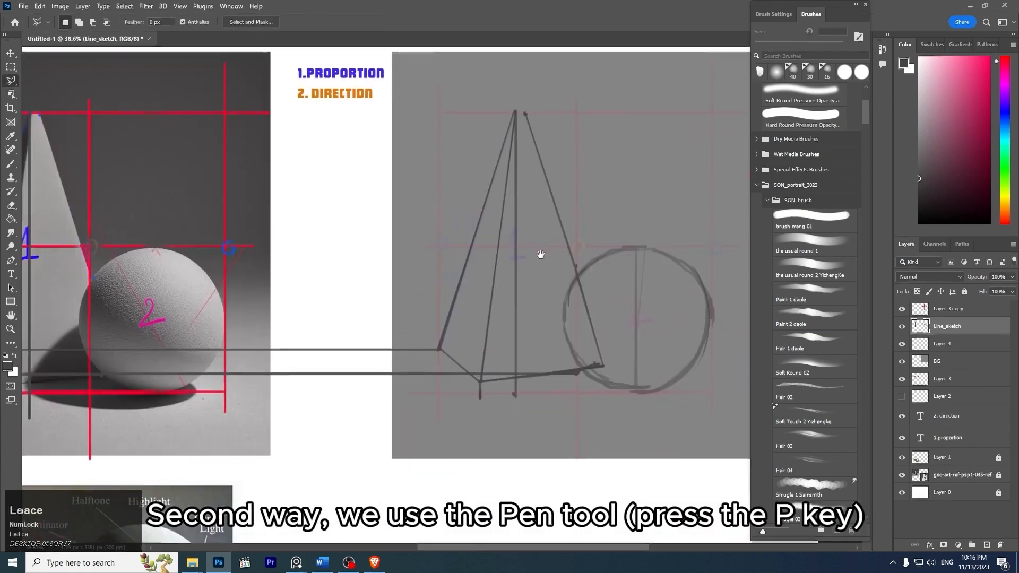
# - Start a Pen path at the drawn pyramid's outer base corner and add anchor points at both ends of its narrow apex
pyautogui.moveTo(539, 255); pyautogui.dragTo(540, 248)
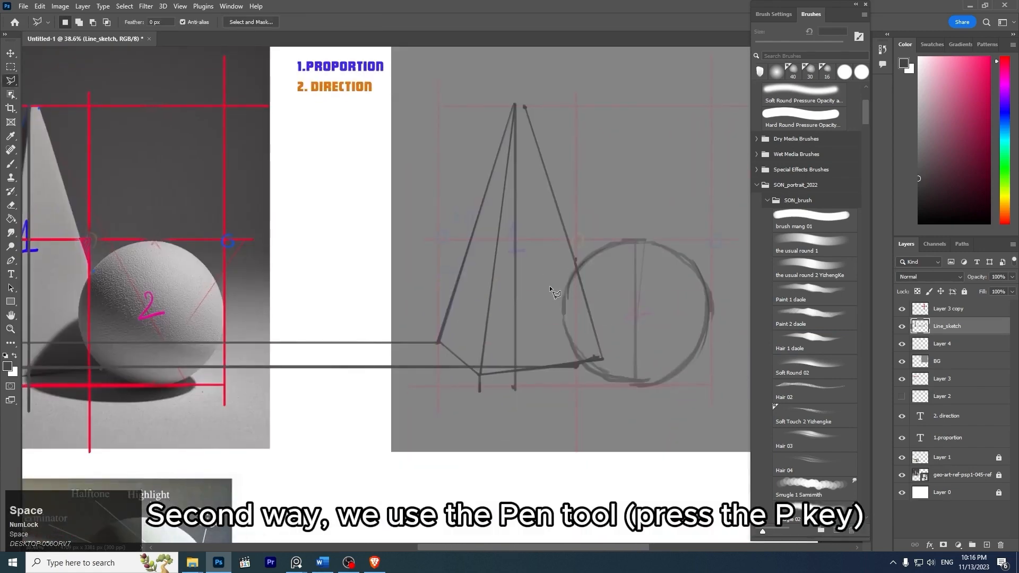
pyautogui.press('p')
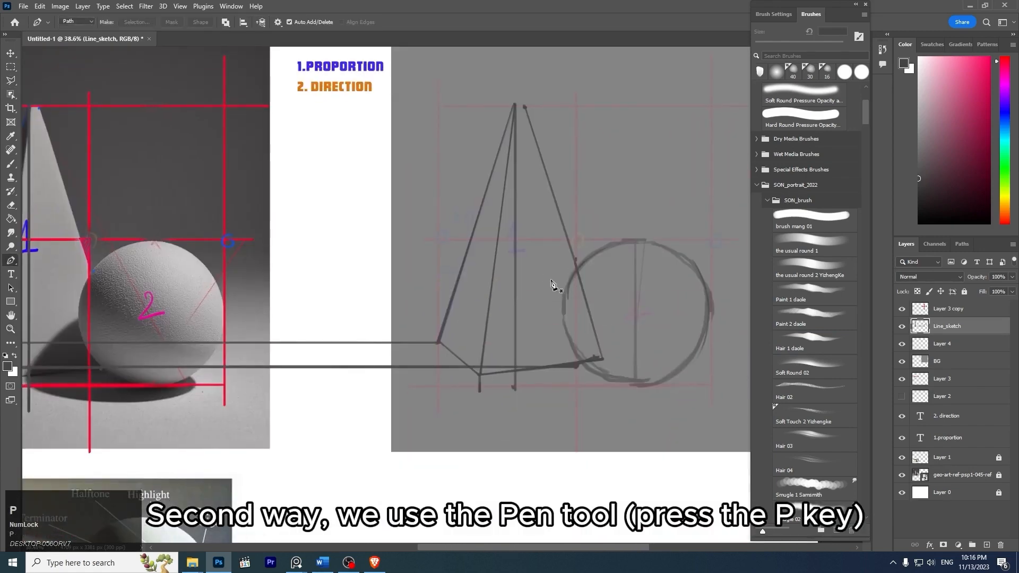
pyautogui.click(437, 343)
pyautogui.press('z')
pyautogui.moveTo(504, 108); pyautogui.dragTo(551, 109)
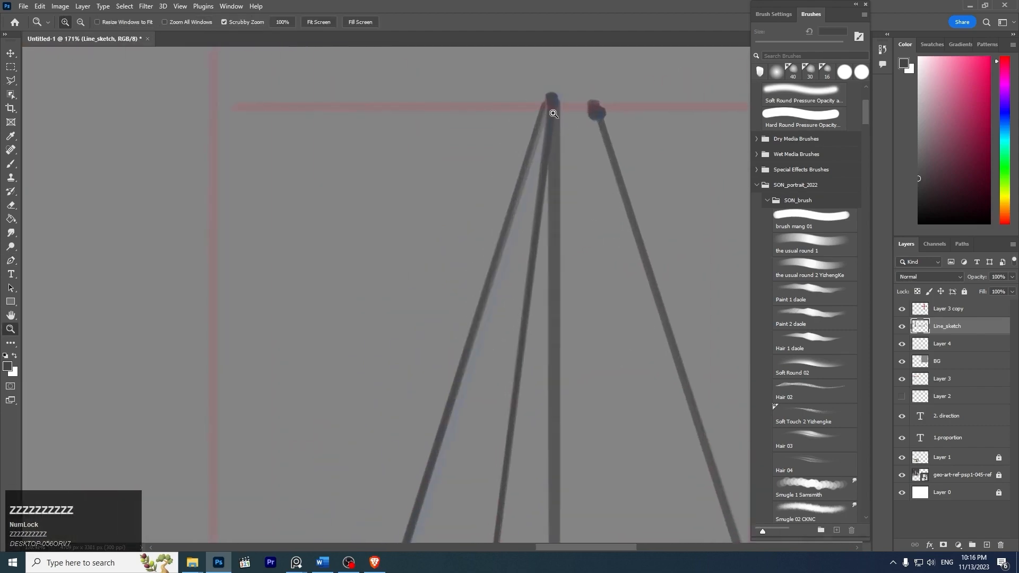
pyautogui.click(549, 103)
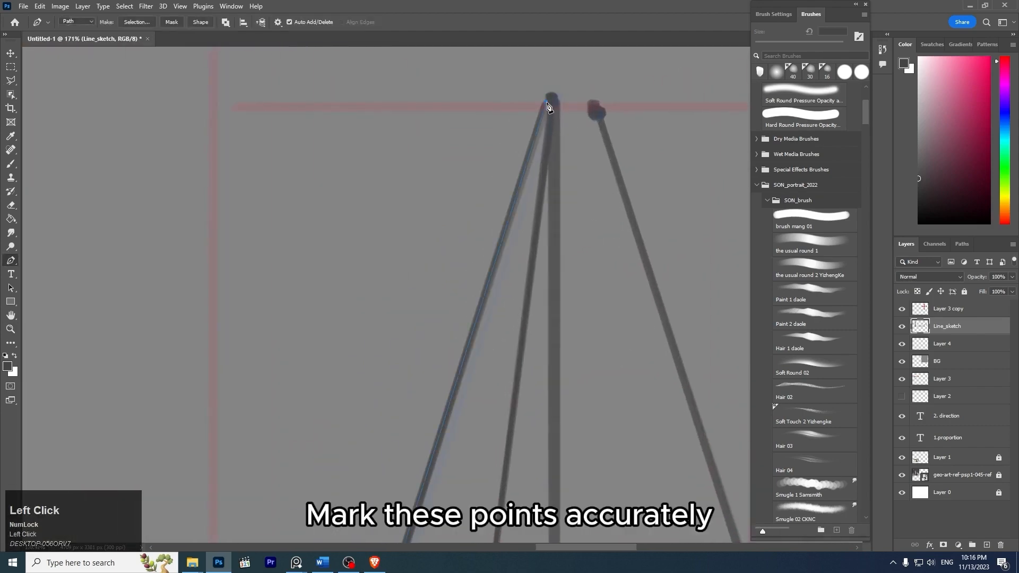
pyautogui.keyDown('shift'); pyautogui.click(597, 104); pyautogui.keyUp('shift')
# - Continue the path through the pyramid's sphere-side and front base corners, close it, and convert it into a selection
pyautogui.press('z')
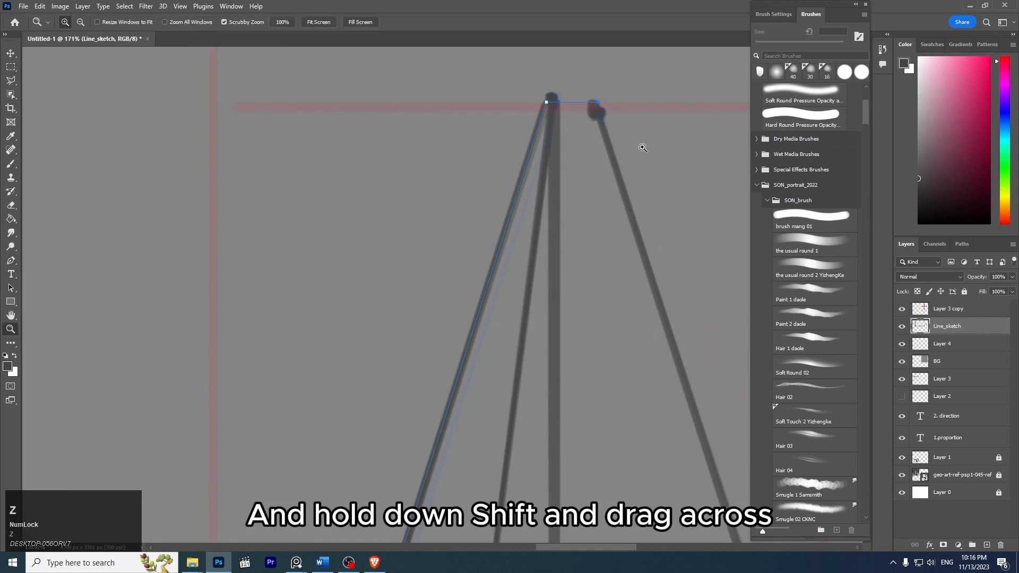
pyautogui.moveTo(643, 148); pyautogui.dragTo(618, 157)
pyautogui.press('space')
pyautogui.moveTo(675, 263); pyautogui.dragTo(442, 46)
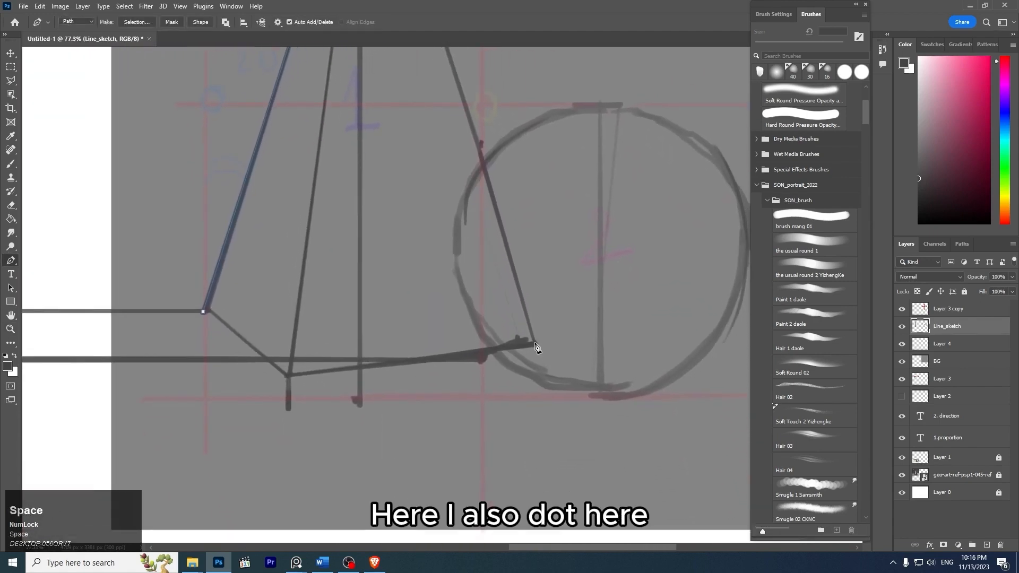
pyautogui.click(537, 347)
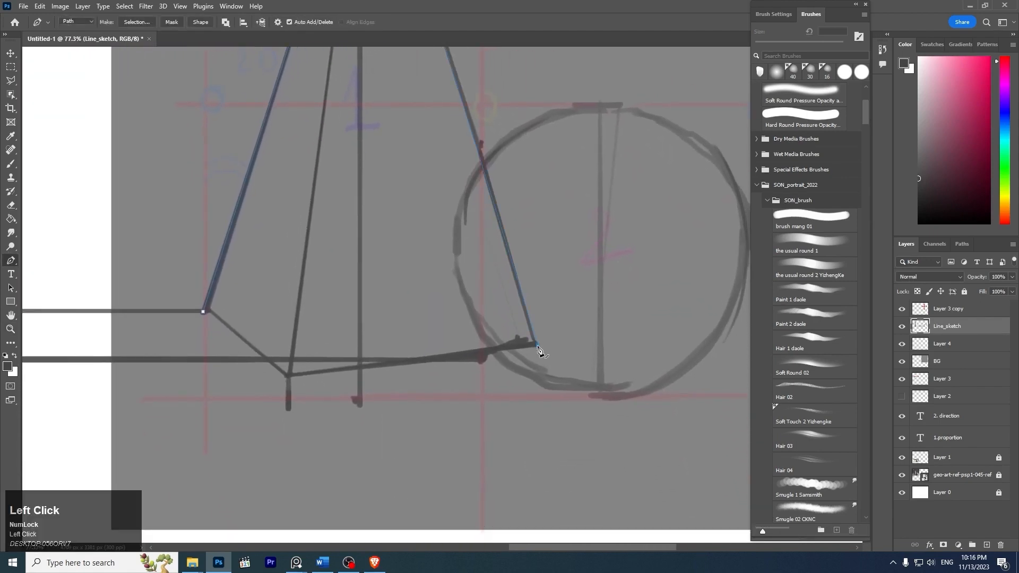
pyautogui.click(287, 379)
pyautogui.press('z')
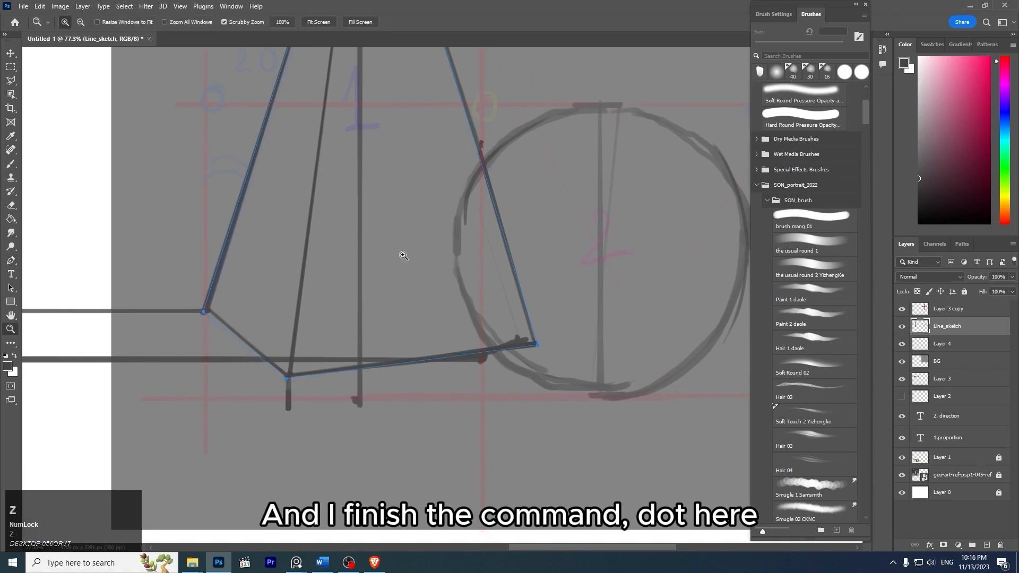
pyautogui.moveTo(405, 257); pyautogui.dragTo(379, 228)
pyautogui.moveTo(423, 202); pyautogui.dragTo(570, 213)
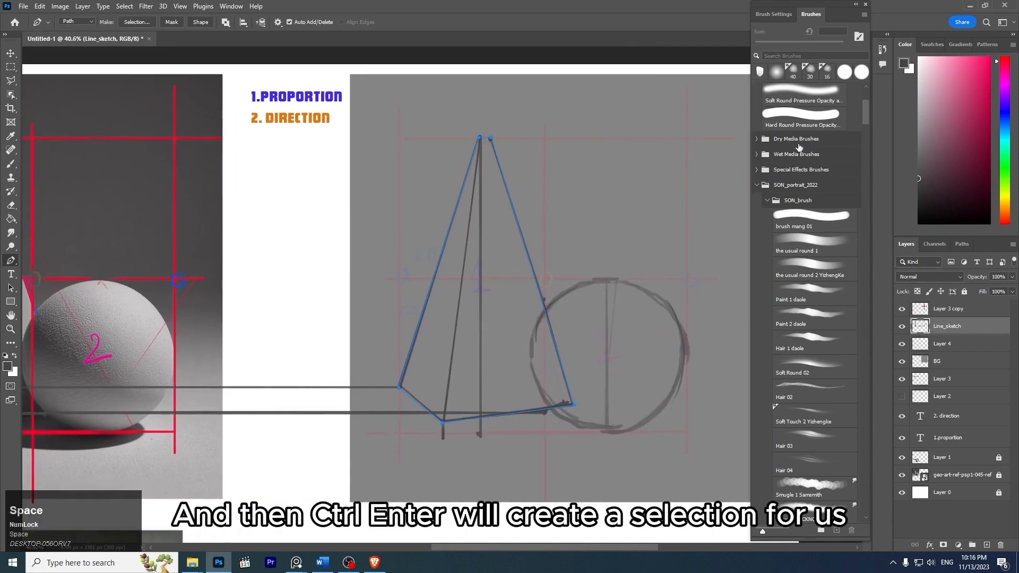
pyautogui.hotkey('ctrl', 'Return')
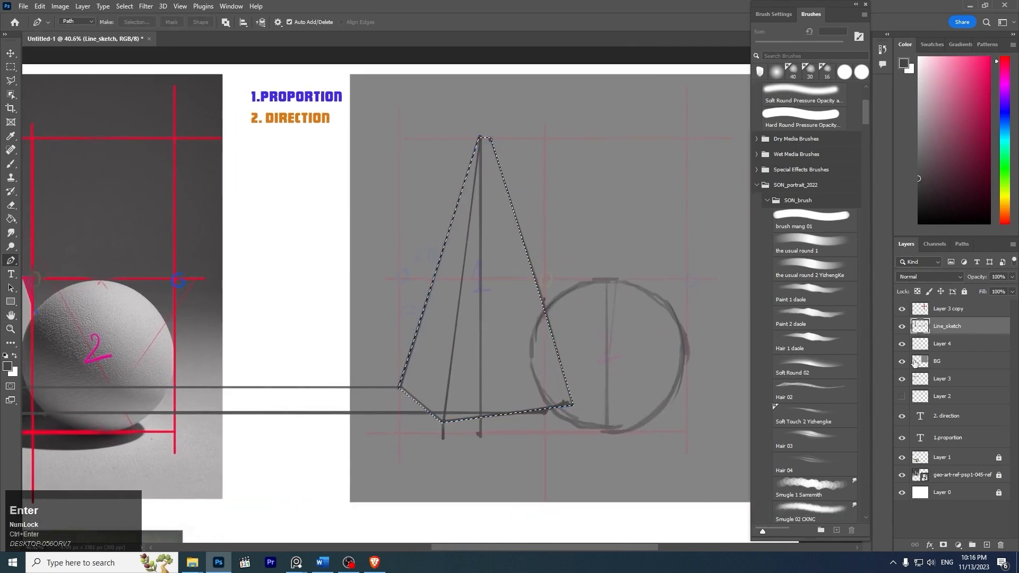
# - Rename Layer 4 as "khoi 1"
pyautogui.click(939, 344)
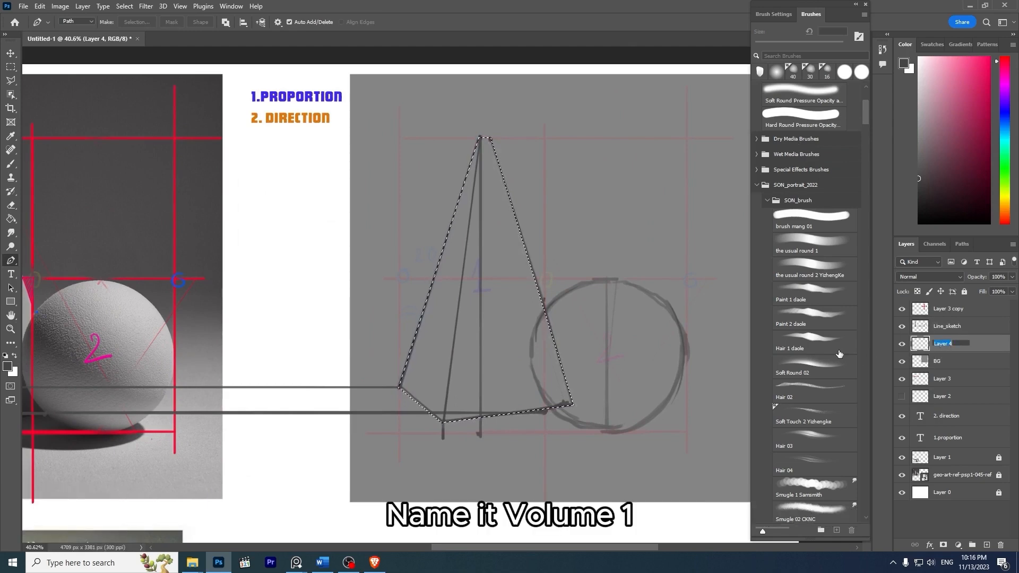
pyautogui.write('tam g')
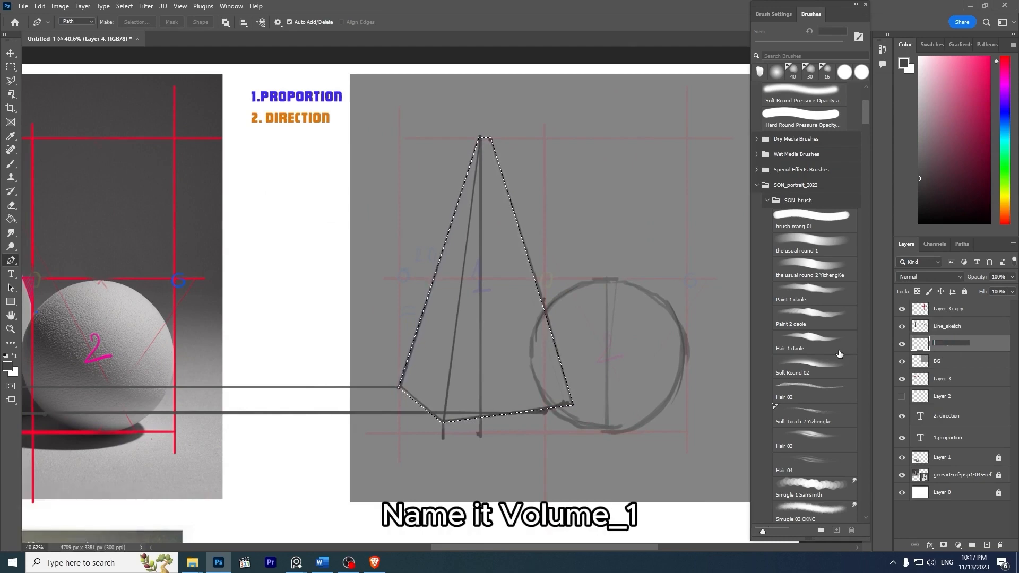
pyautogui.write('khoi 1')
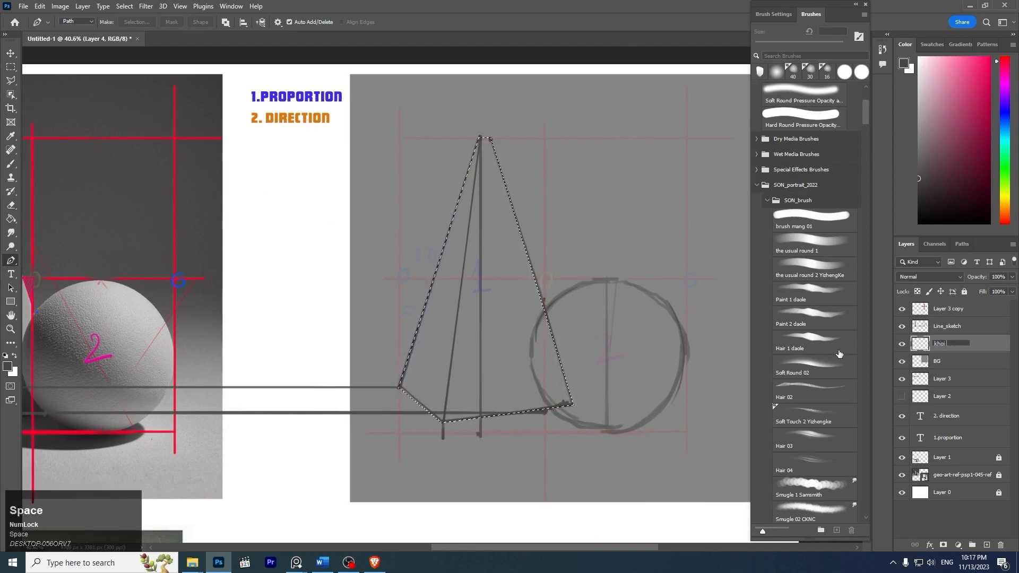
pyautogui.press('Return')
# - Choose a gray lighter than the background as the foreground color and fill the pyramid selection on khoi 1 with it
pyautogui.hotkey('ctrl', 'space')
pyautogui.moveTo(584, 197); pyautogui.dragTo(552, 178)
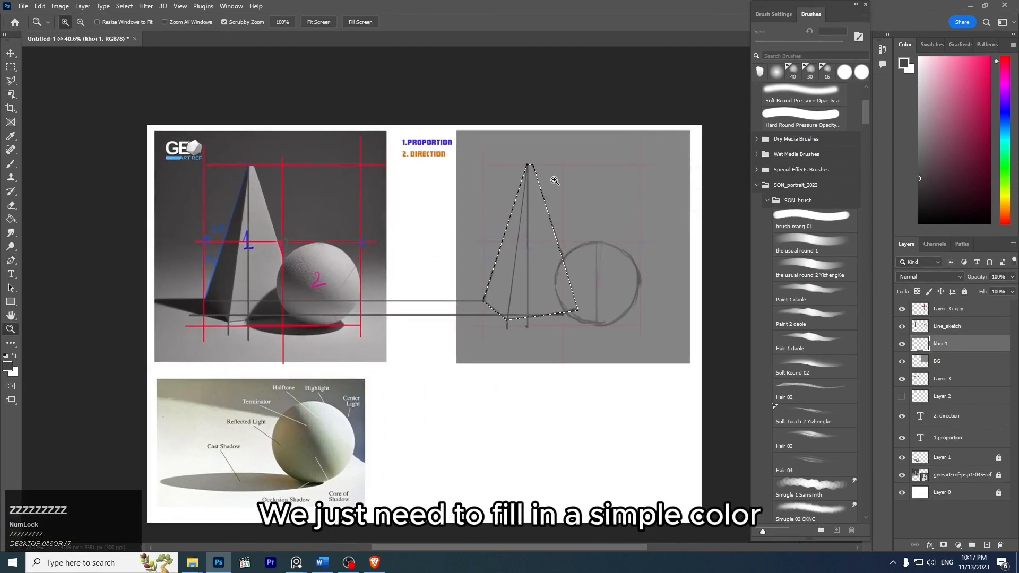
pyautogui.press('b')
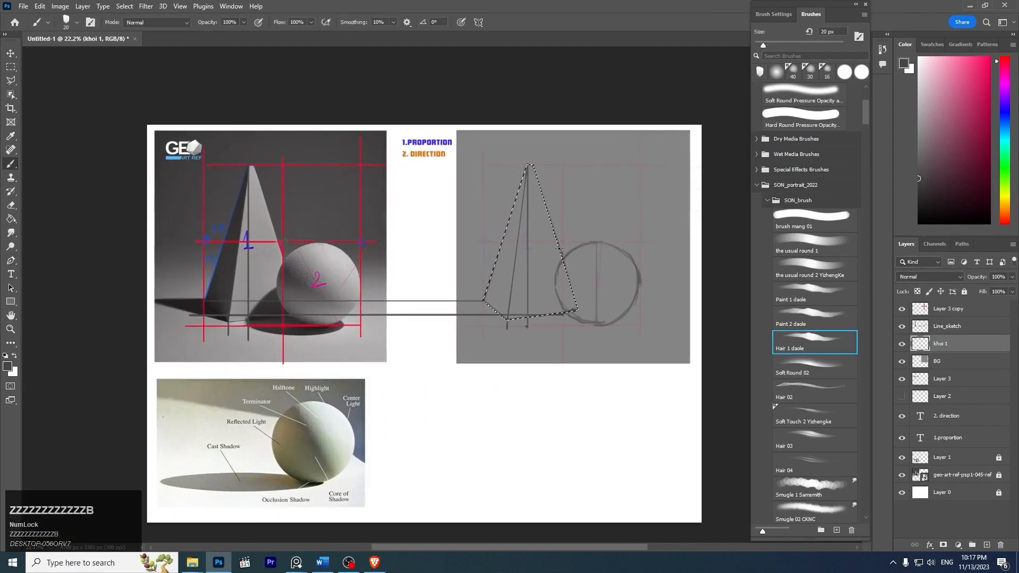
pyautogui.click(918, 123)
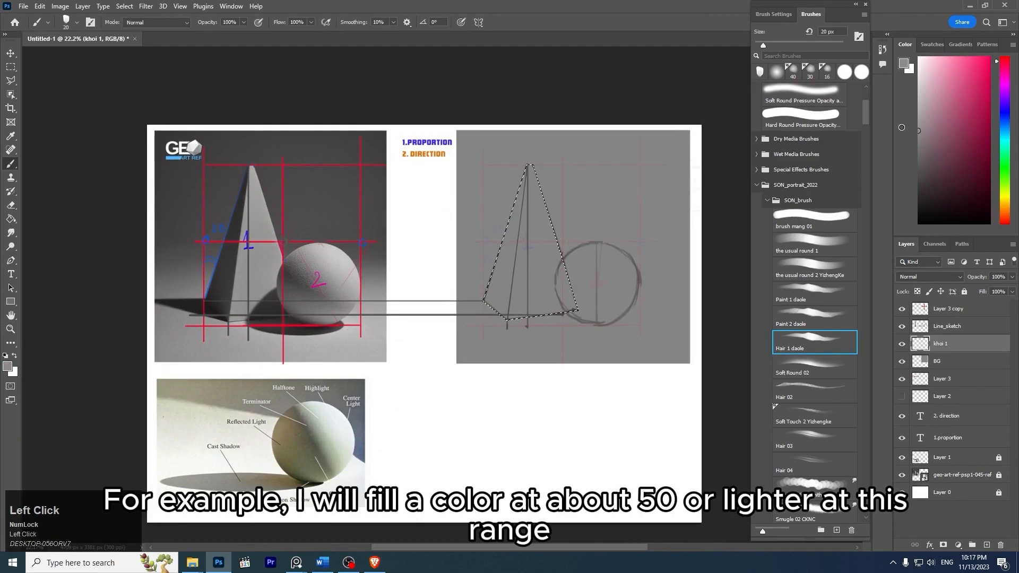
pyautogui.moveTo(900, 128)
pyautogui.mouseDown()
pyautogui.moveTo(900, 143)
pyautogui.moveTo(897, 121)
pyautogui.mouseUp()
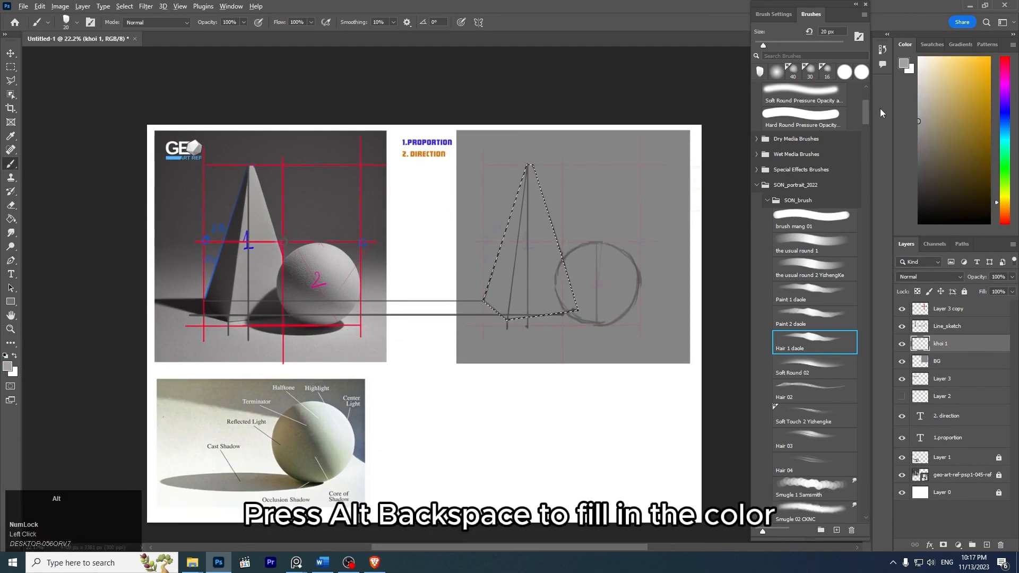
pyautogui.hotkey('alt', 'BackSpace')
# - Lower the Fill of the Line_sketch layer to 29% so its lines are fainter over the pyramid
pyautogui.press('z')
pyautogui.moveTo(525, 225); pyautogui.dragTo(560, 225)
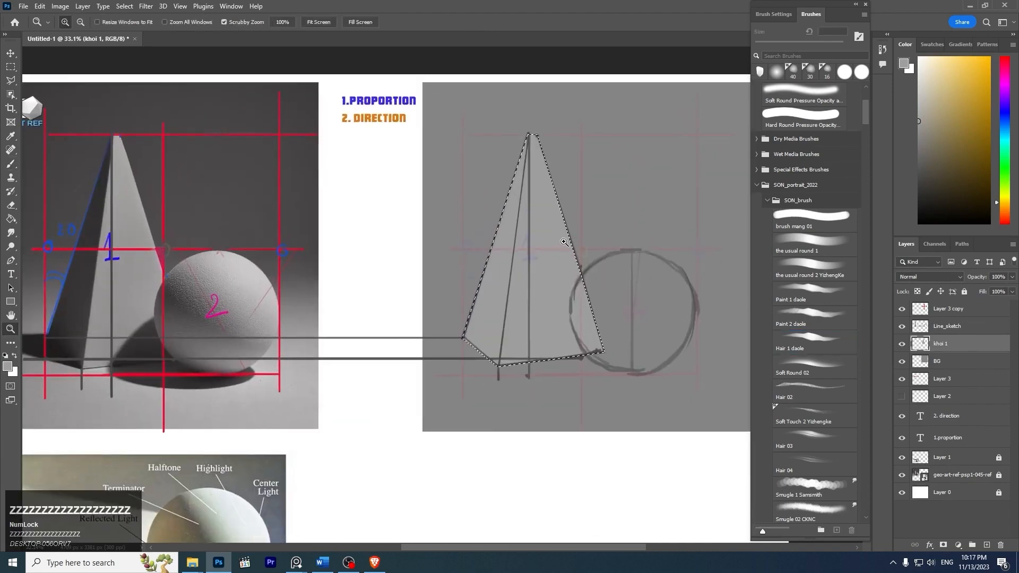
pyautogui.click(957, 327)
pyautogui.click(1013, 291)
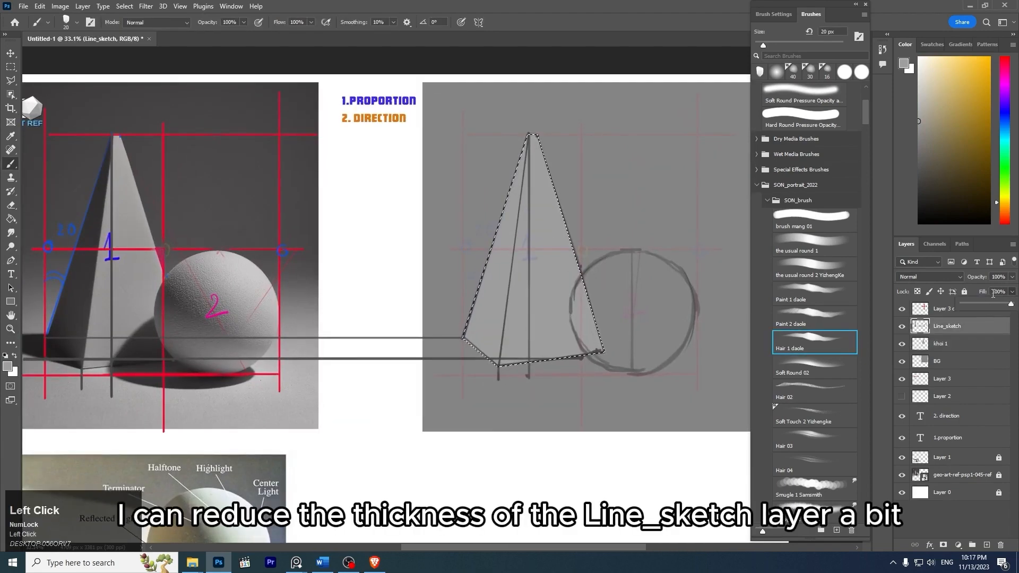
pyautogui.click(981, 307)
pyautogui.moveTo(981, 306); pyautogui.dragTo(977, 306)
# - Select the khoi 1 layer, clear the pyramid selection, and try loading the layer's outline as a selection
pyautogui.click(948, 344)
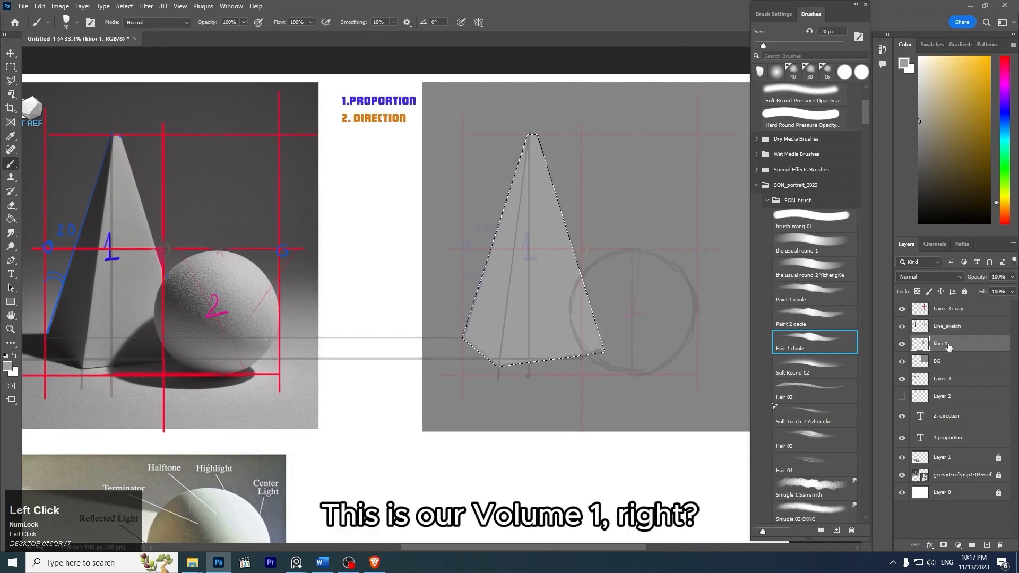
pyautogui.hotkey('ctrl', 'd')
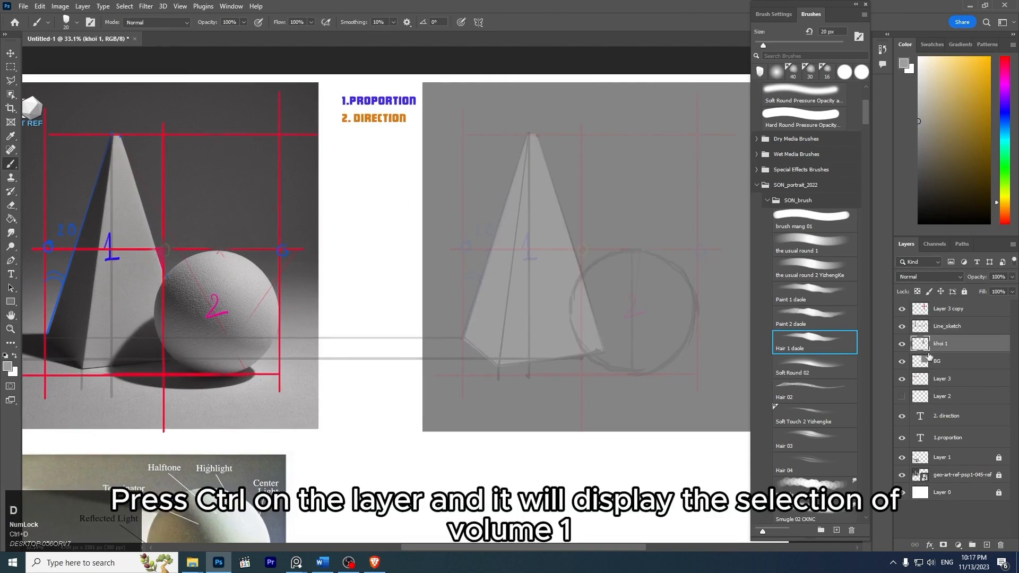
pyautogui.keyDown('ctrl'); pyautogui.click(925, 346); pyautogui.keyUp('ctrl')
# - Draw a circular Elliptical Marquee selection about 710 px wide and align it with the sketched sphere
pyautogui.press('z')
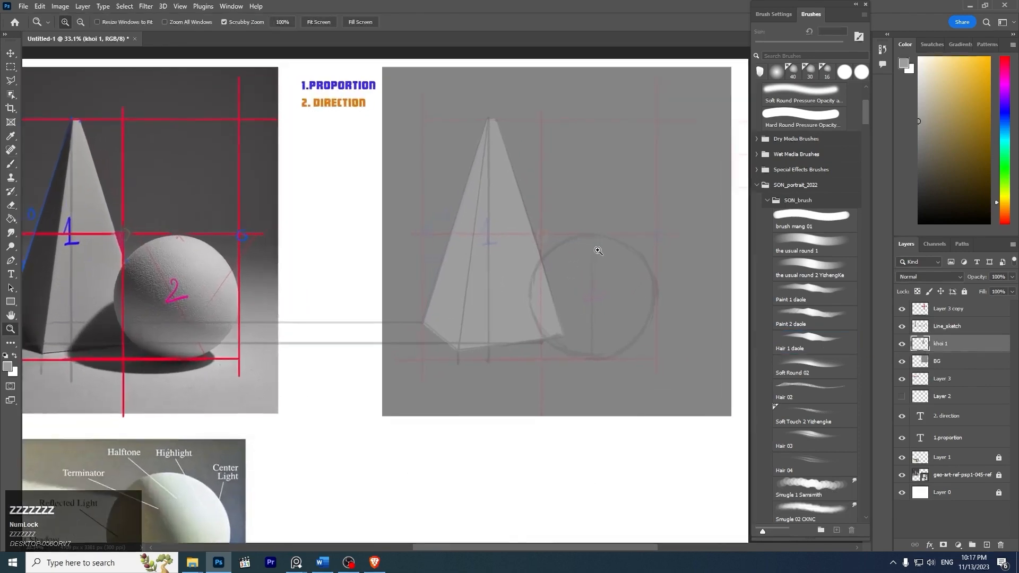
pyautogui.moveTo(599, 250); pyautogui.dragTo(552, 243)
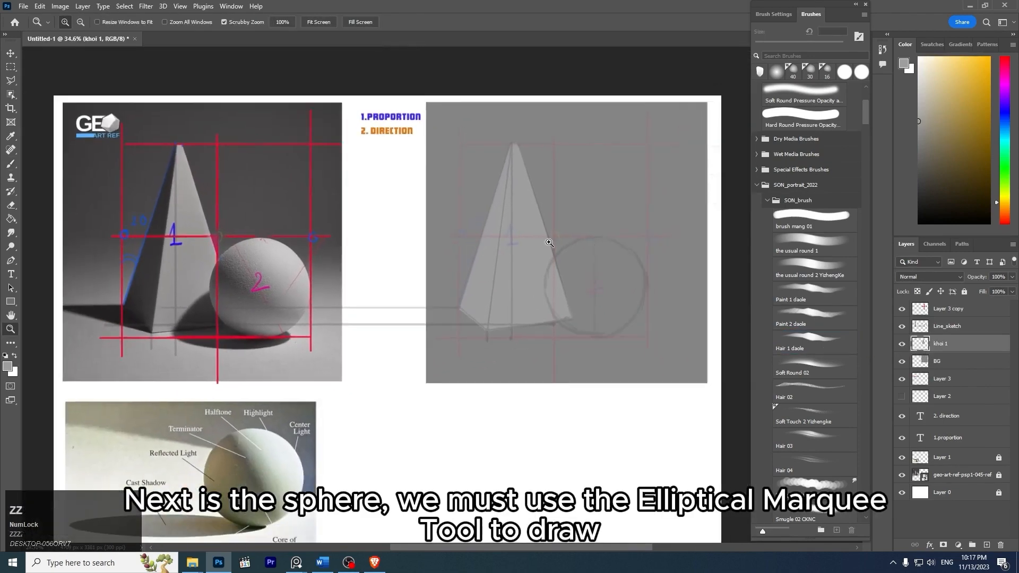
pyautogui.click(12, 68)
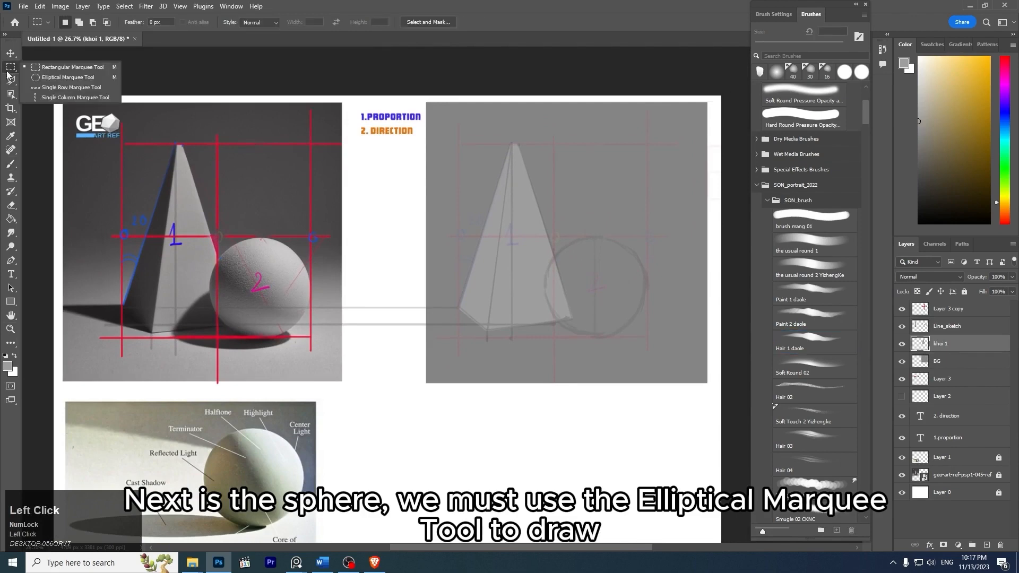
pyautogui.click(71, 78)
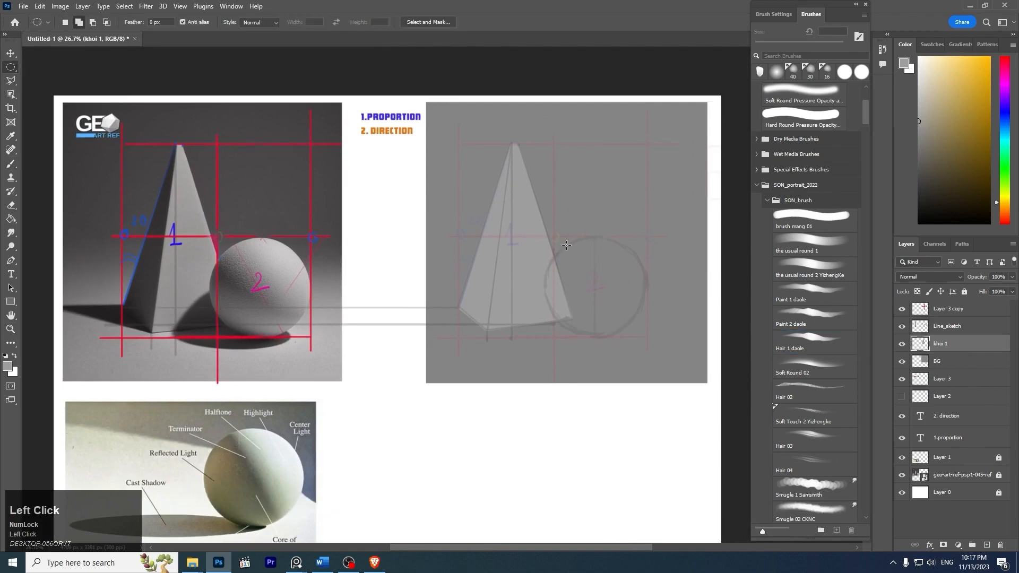
pyautogui.moveTo(584, 259); pyautogui.dragTo(645, 349)
pyautogui.press('space')
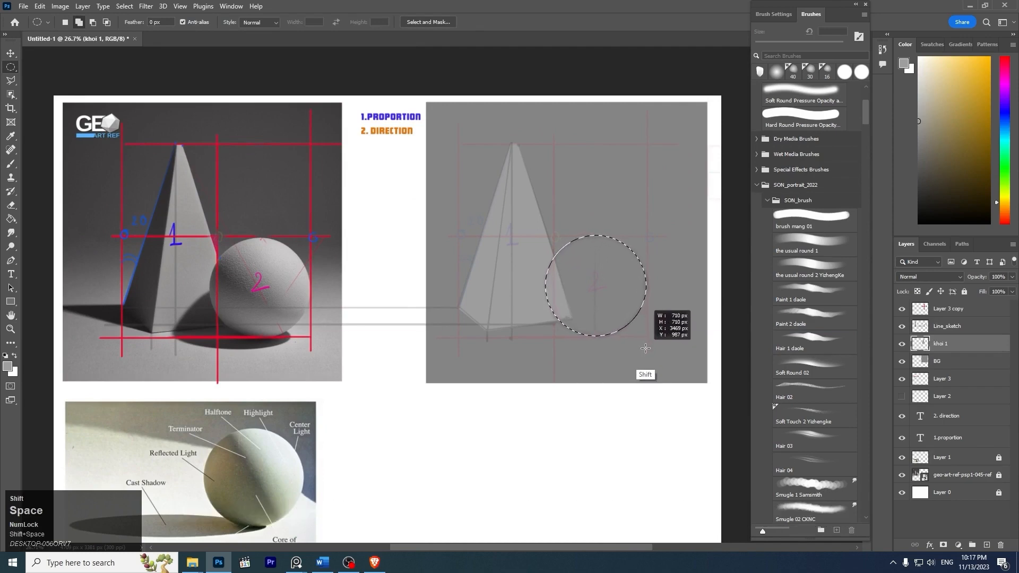
pyautogui.moveTo(648, 348); pyautogui.dragTo(648, 348)
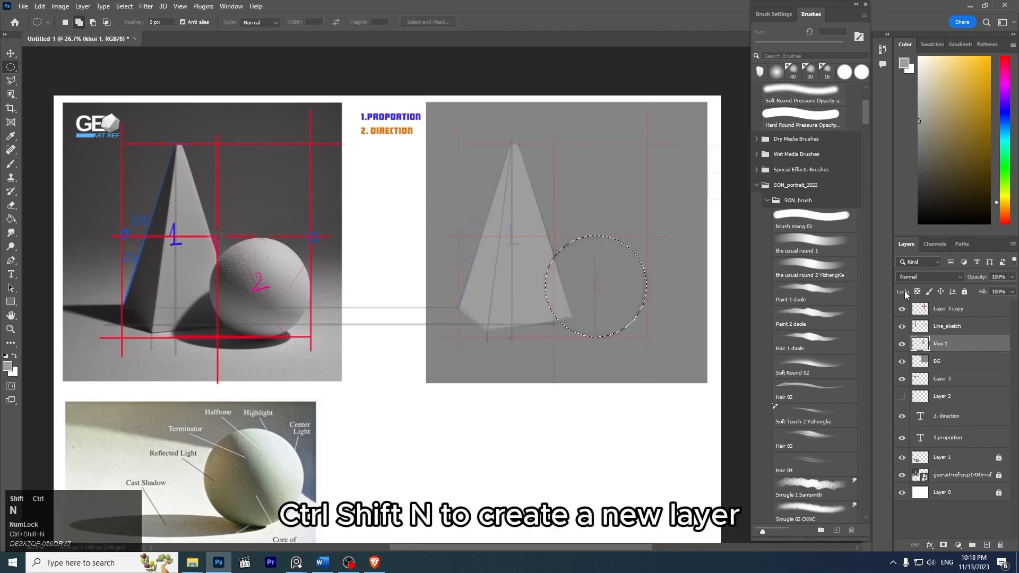
# - Create a new layer with default settings above khoi 1 and rename it "khoi 2"
pyautogui.hotkey('ctrl', 'shift', 'n')
pyautogui.press('Return')
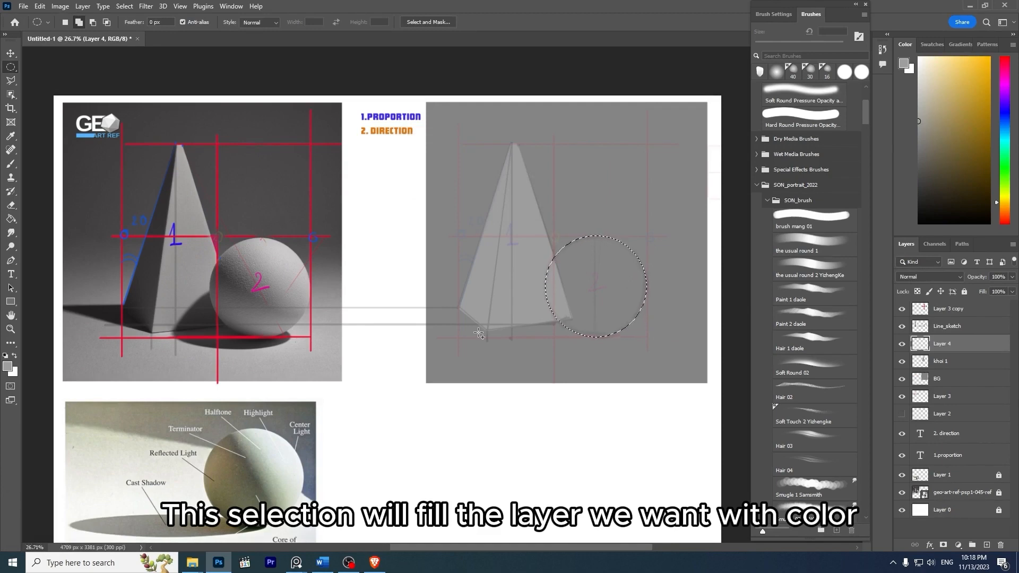
pyautogui.click(972, 362)
pyautogui.click(955, 396)
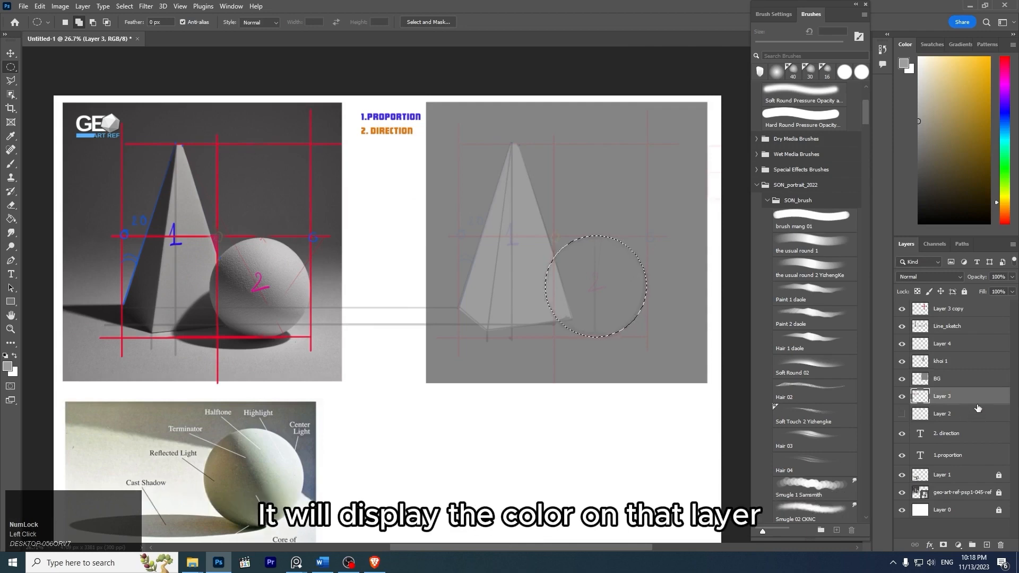
pyautogui.click(950, 348)
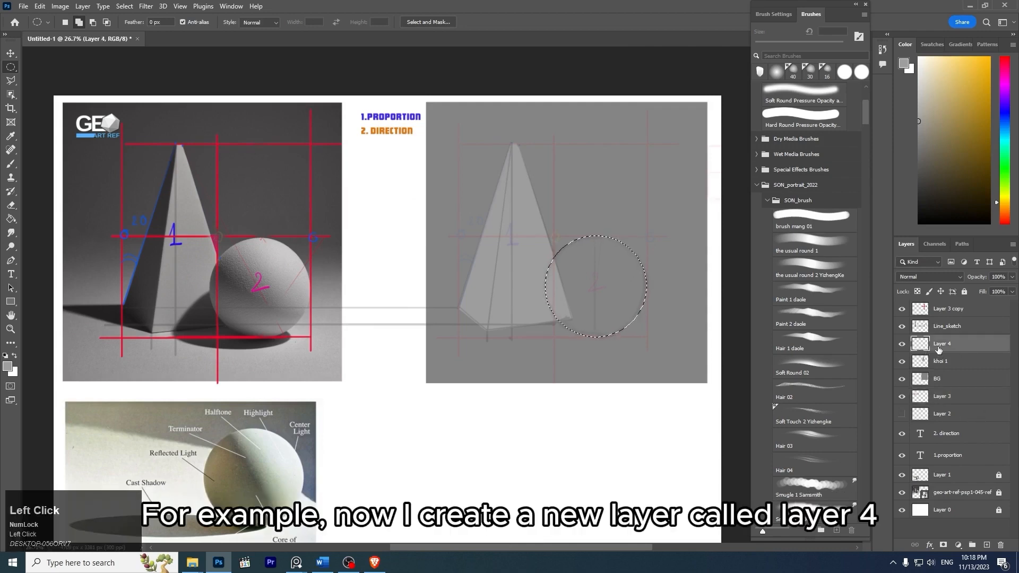
pyautogui.write('k')
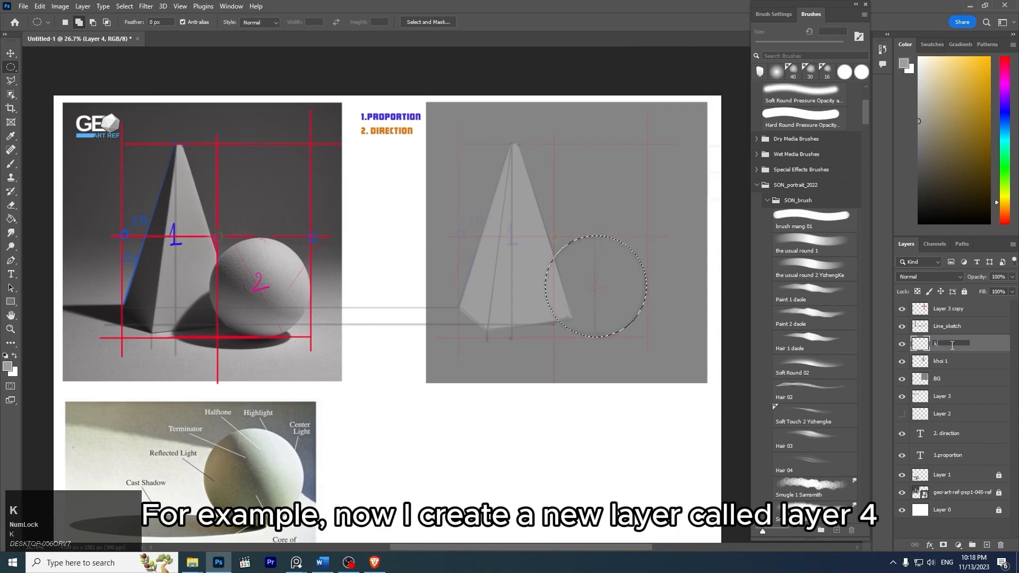
pyautogui.write('hoi 2')
pyautogui.press('Return')
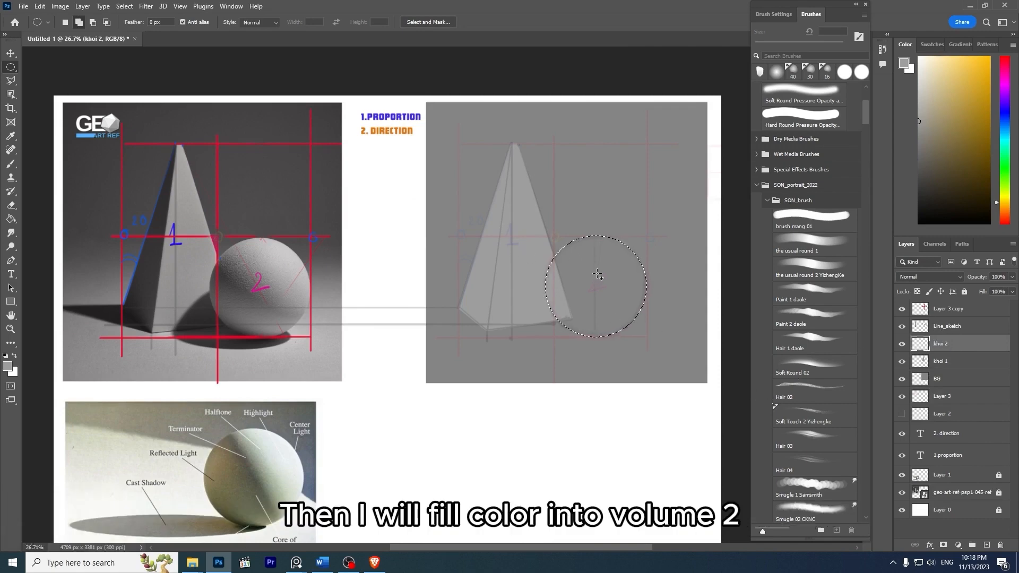
# - Fill the circular selection on khoi 2 with a gray slightly lighter than the pyramid's, and clear the selection
pyautogui.press('b')
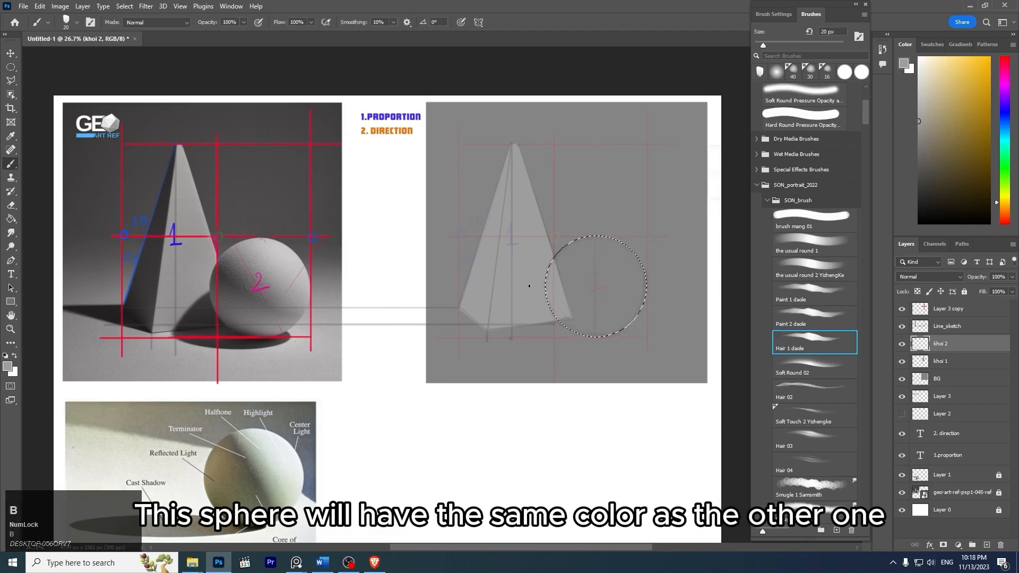
pyautogui.keyDown('alt'); pyautogui.click(534, 259); pyautogui.keyUp('alt')
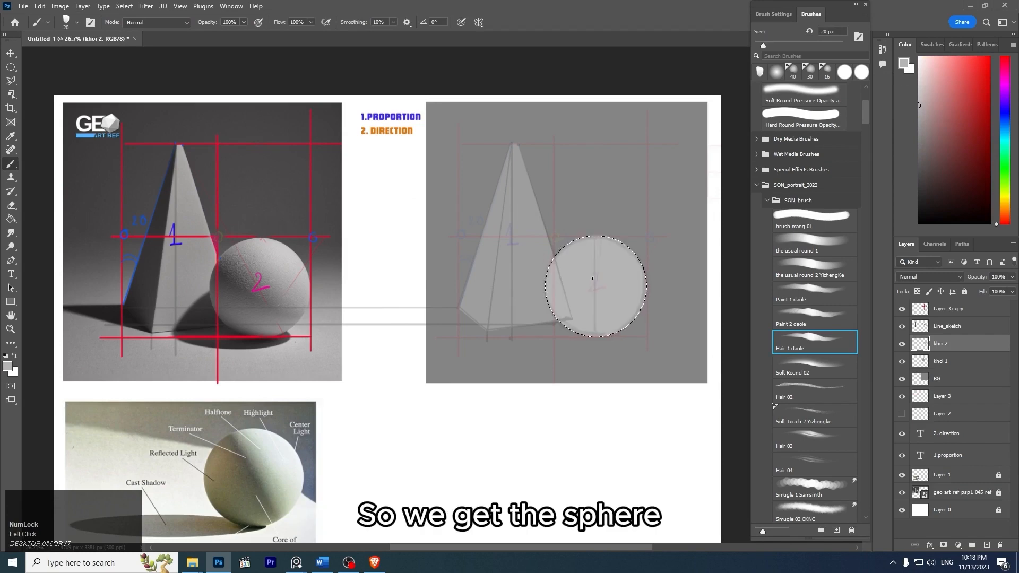
pyautogui.press('z')
pyautogui.moveTo(639, 225)
pyautogui.mouseDown()
pyautogui.moveTo(571, 183)
pyautogui.moveTo(632, 235)
pyautogui.mouseUp()
# - Hide the Line_sketch layer and the Layer 3 copy guidelines so only the filled shapes show on the gray background
pyautogui.click(941, 361)
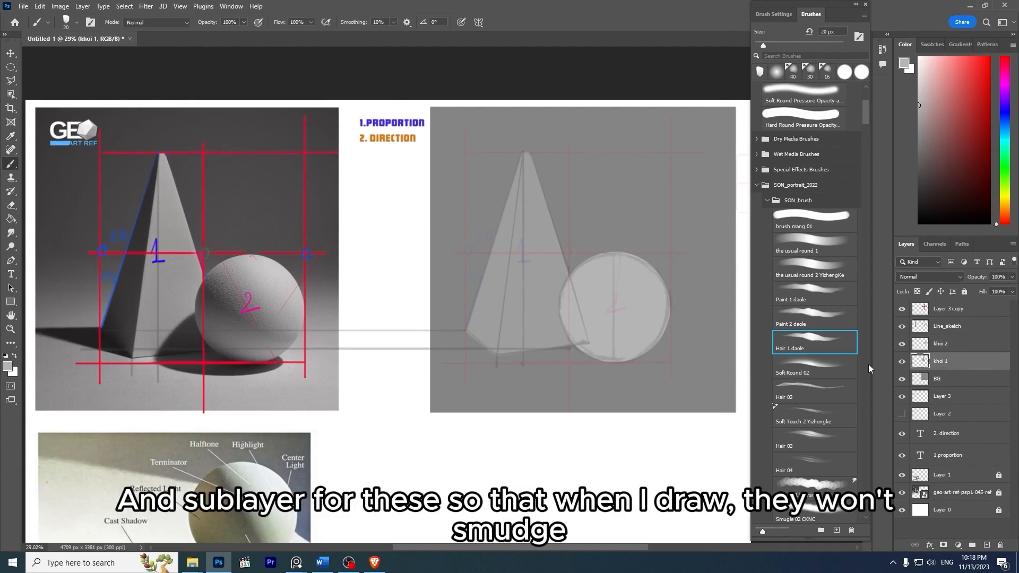
pyautogui.click(961, 331)
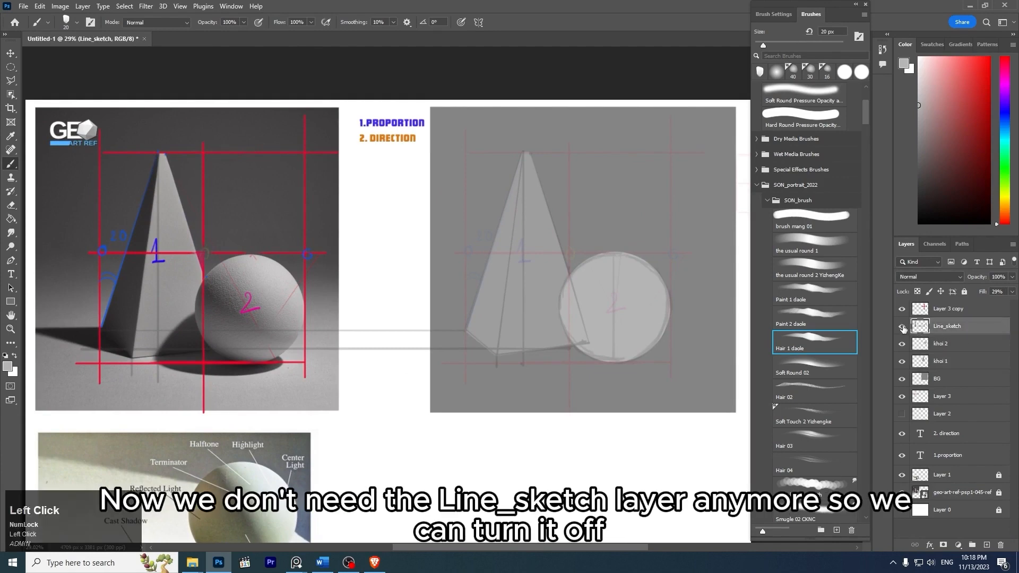
pyautogui.click(903, 327)
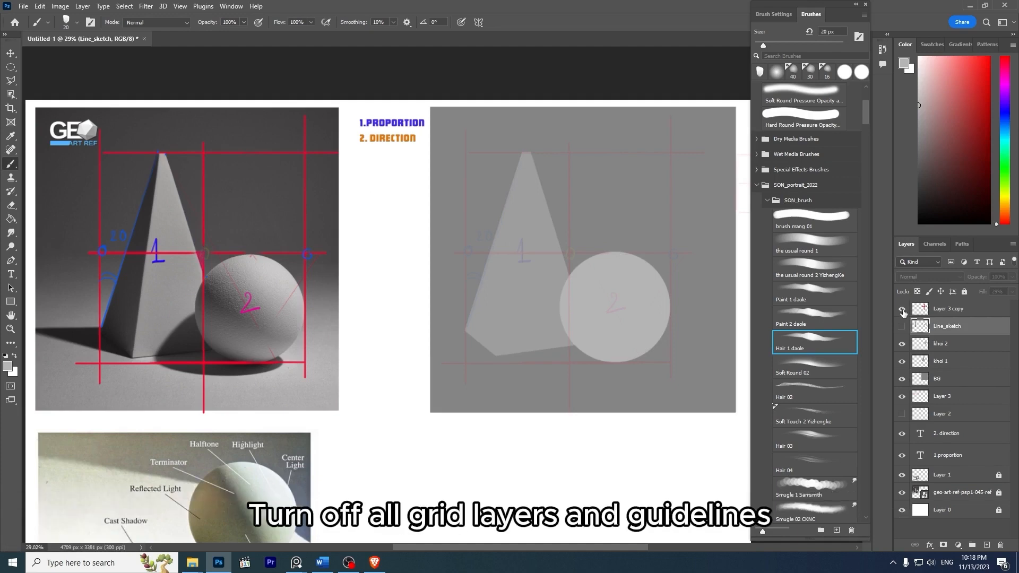
pyautogui.click(902, 310)
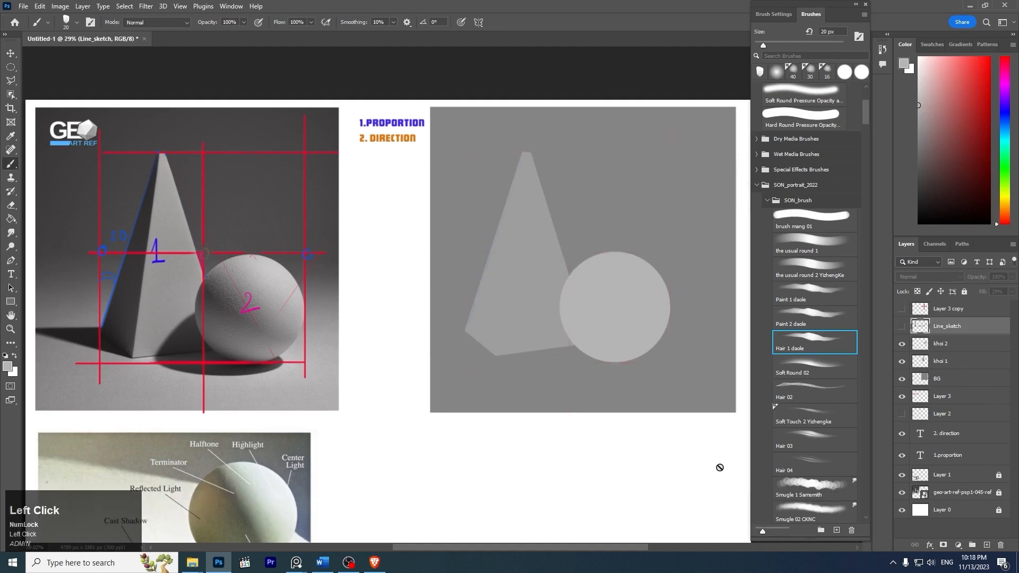
# - Select the BG layer and stretch the gray background leftward with Free Transform to about 125% width, keeping its height
pyautogui.press('z')
pyautogui.moveTo(640, 265); pyautogui.dragTo(607, 246)
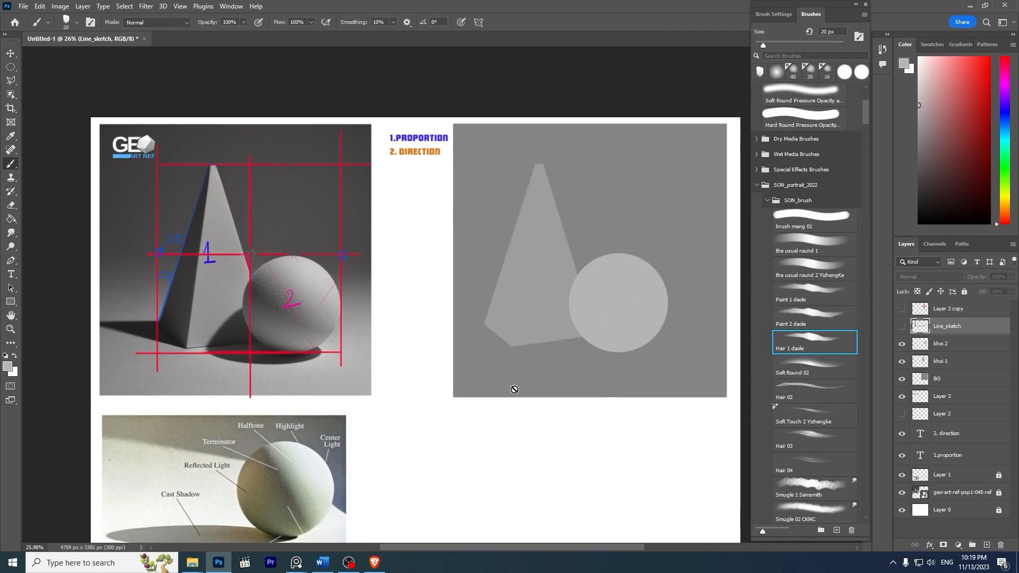
pyautogui.press('v')
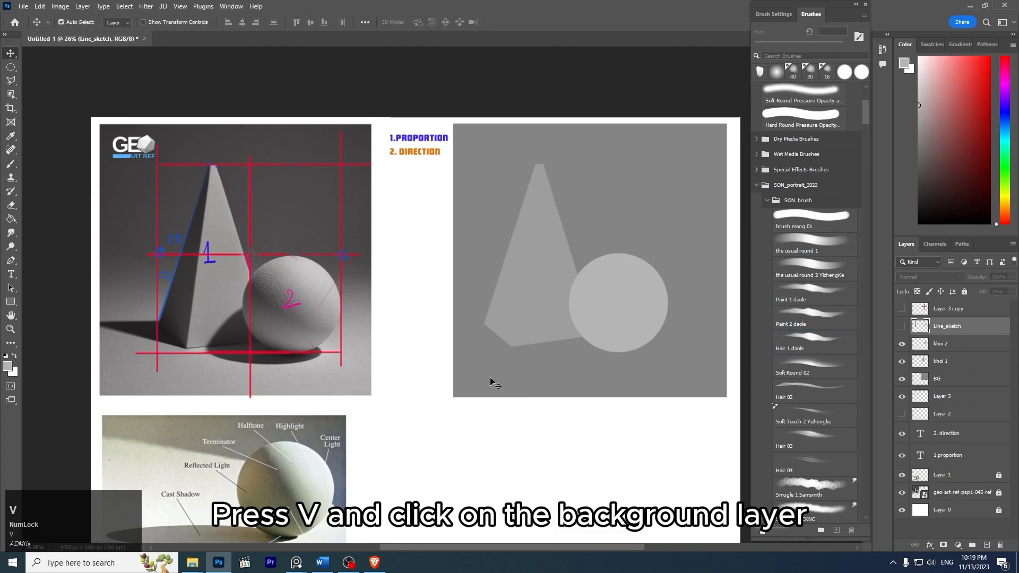
pyautogui.click(491, 380)
pyautogui.click(902, 378)
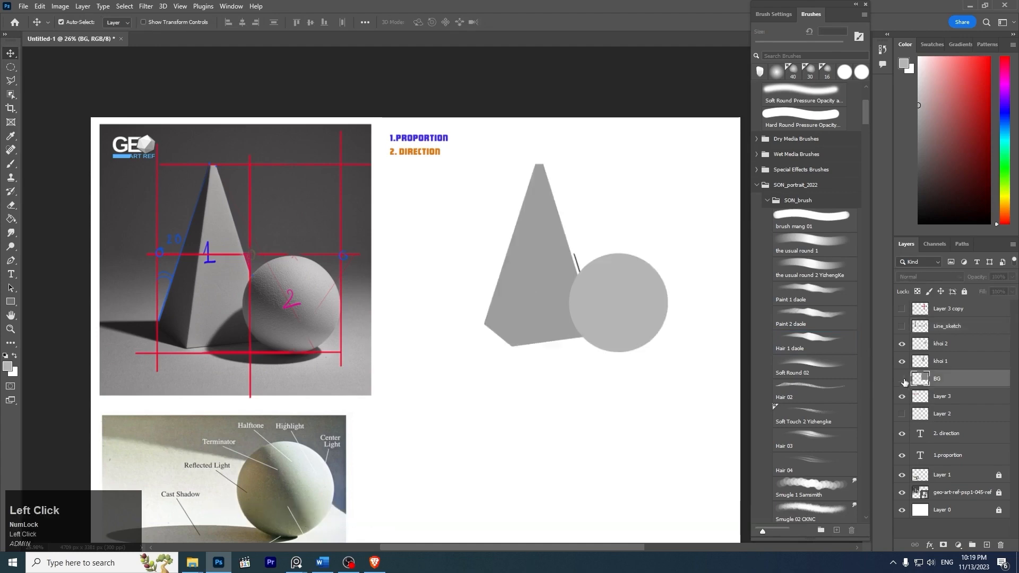
pyautogui.click(902, 378)
pyautogui.hotkey('ctrl', 't')
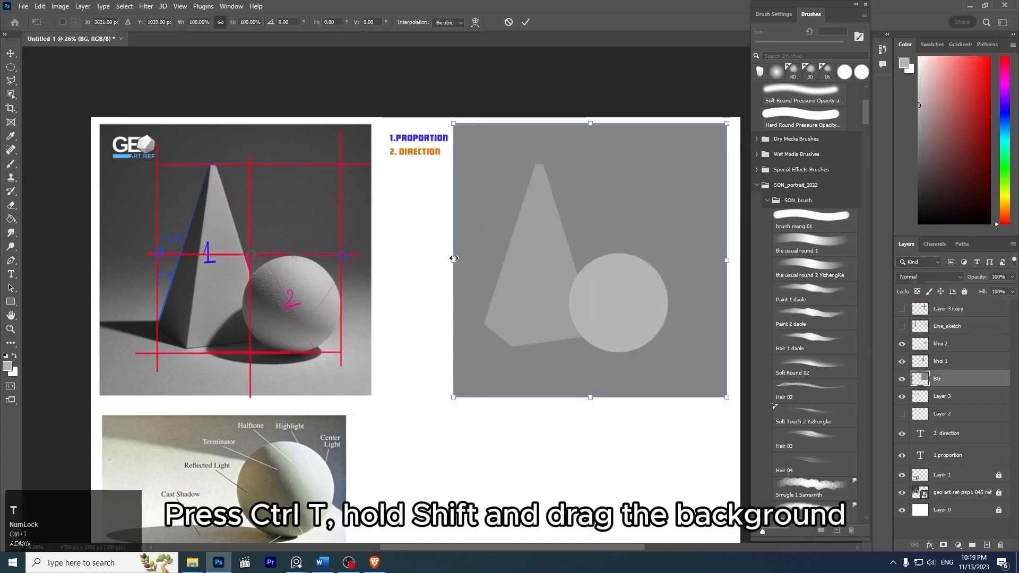
pyautogui.moveTo(454, 259); pyautogui.dragTo(385, 255)
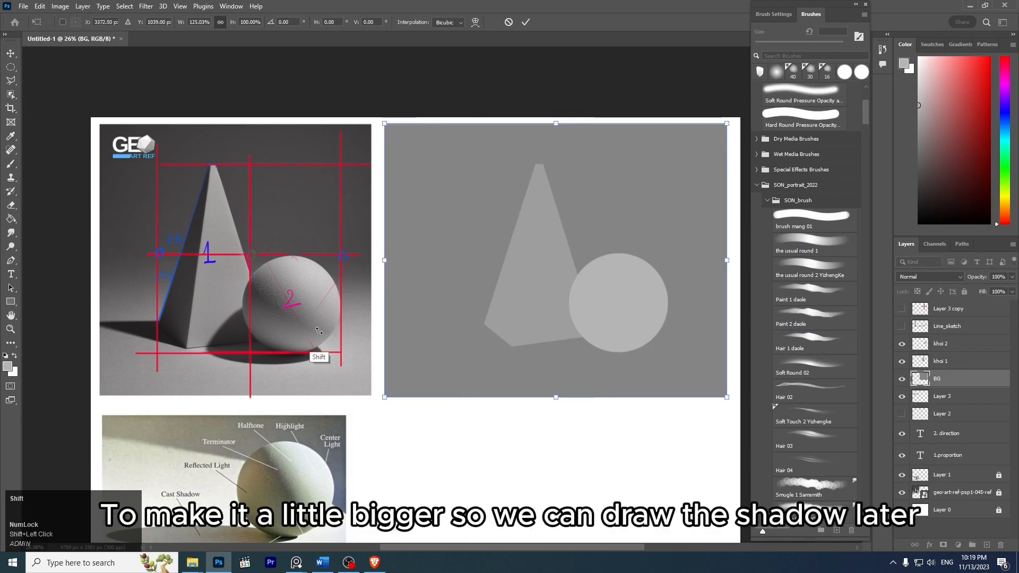
pyautogui.press('Return')
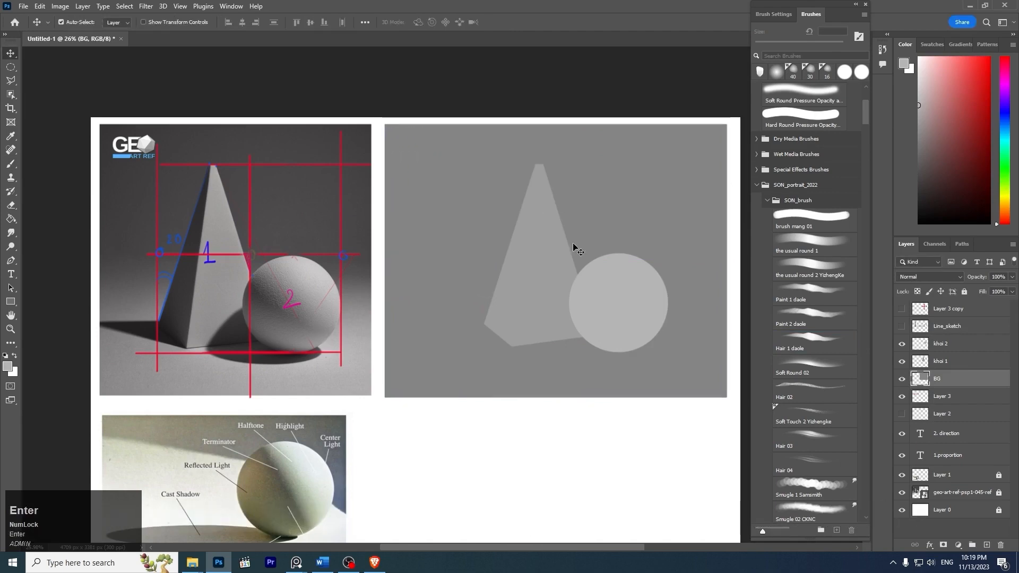
# - Pull the left edge of the BG rectangle back in with Free Transform to about 91% width, balancing the space around the shapes
pyautogui.press('space')
pyautogui.moveTo(604, 243)
pyautogui.mouseDown()
pyautogui.moveTo(487, 206)
pyautogui.moveTo(600, 234)
pyautogui.mouseUp()
pyautogui.press('z')
pyautogui.hotkey('ctrl', 't')
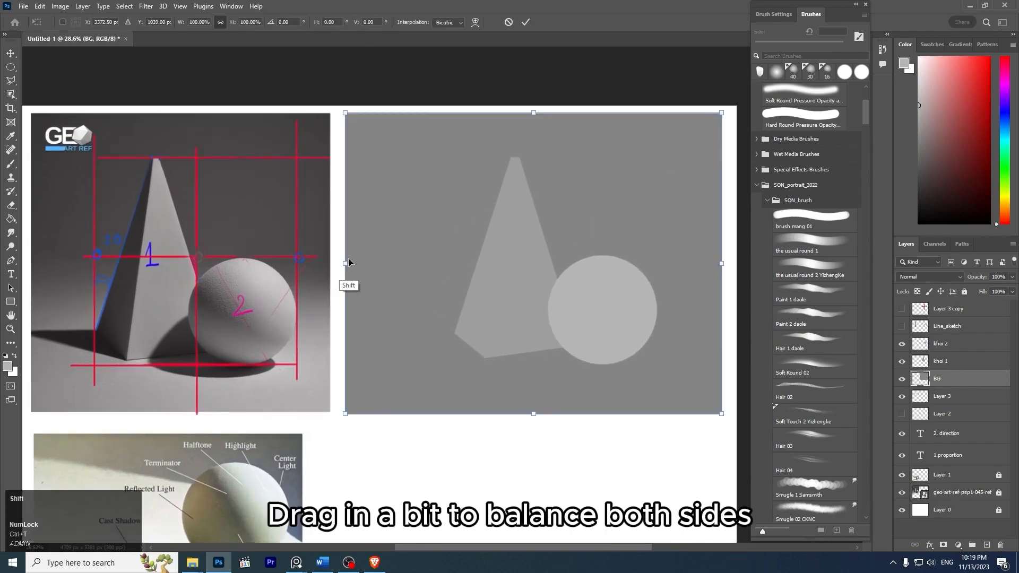
pyautogui.keyDown('shift'); pyautogui.click(346, 264); pyautogui.keyUp('shift')
pyautogui.moveTo(346, 263); pyautogui.dragTo(376, 267)
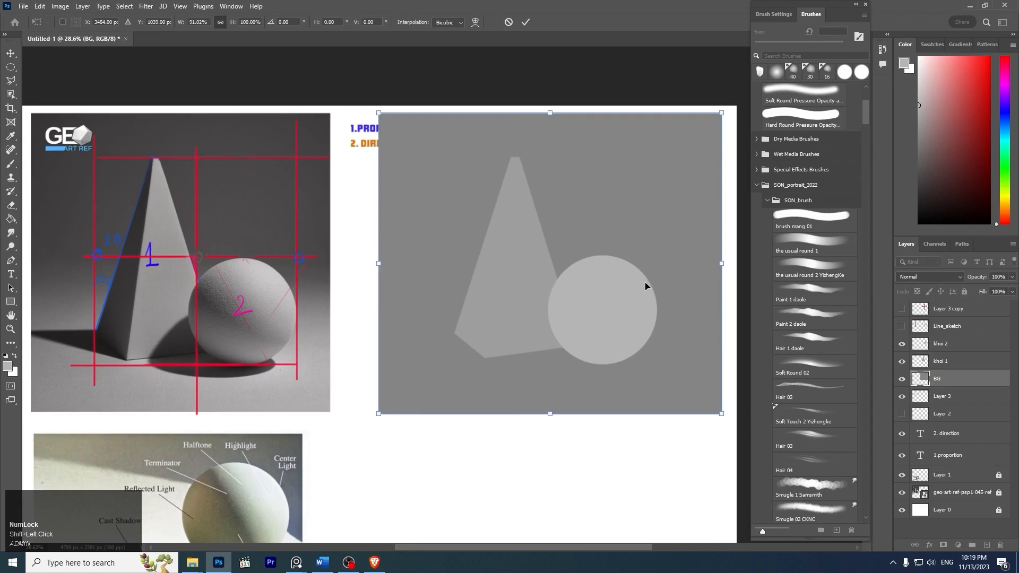
pyautogui.press('Return')
# - Save the document as khoi_1study.psd
pyautogui.press('z')
pyautogui.moveTo(576, 234)
pyautogui.mouseDown()
pyautogui.moveTo(508, 212)
pyautogui.moveTo(573, 252)
pyautogui.moveTo(585, 244)
pyautogui.mouseUp()
pyautogui.press('space')
pyautogui.hotkey('ctrl', 's')
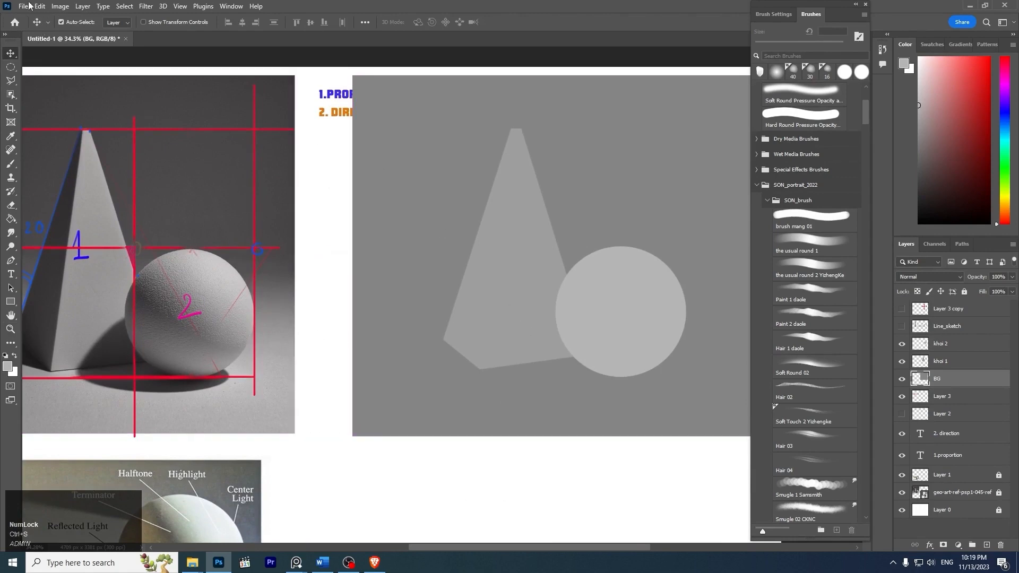
pyautogui.click(626, 158)
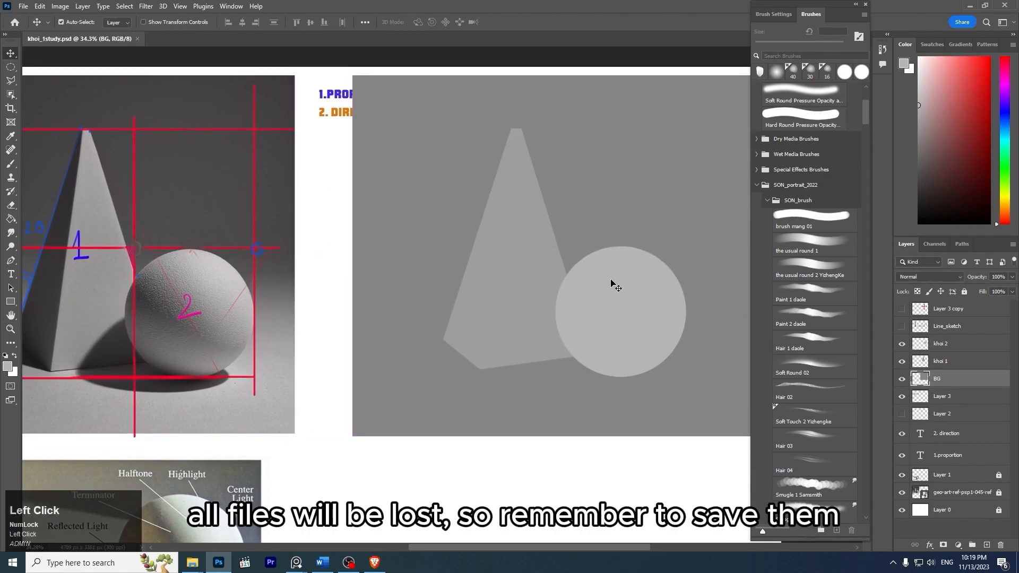
# - Review the blocked-in shapes beside the photo and examine the labelled light and shadow parts on the sphere reference image
pyautogui.press('z')
pyautogui.moveTo(614, 257)
pyautogui.mouseDown()
pyautogui.moveTo(602, 250)
pyautogui.moveTo(616, 256)
pyautogui.mouseUp()
pyautogui.press('space')
pyautogui.moveTo(586, 254)
pyautogui.mouseDown()
pyautogui.moveTo(587, 232)
pyautogui.moveTo(571, 248)
pyautogui.moveTo(587, 260)
pyautogui.moveTo(571, 263)
pyautogui.mouseUp()
pyautogui.press('z')
pyautogui.press('space')
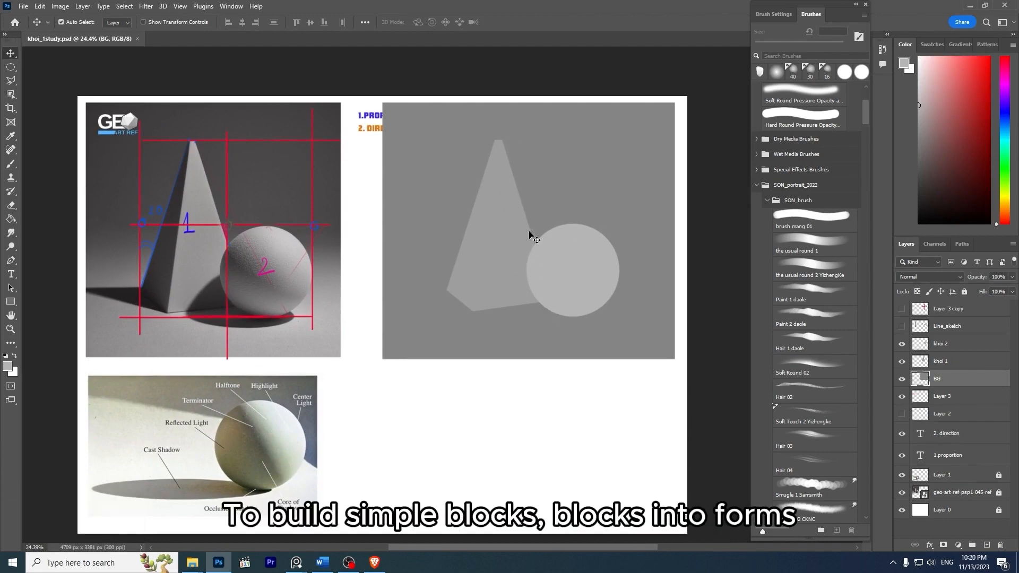
pyautogui.press('space')
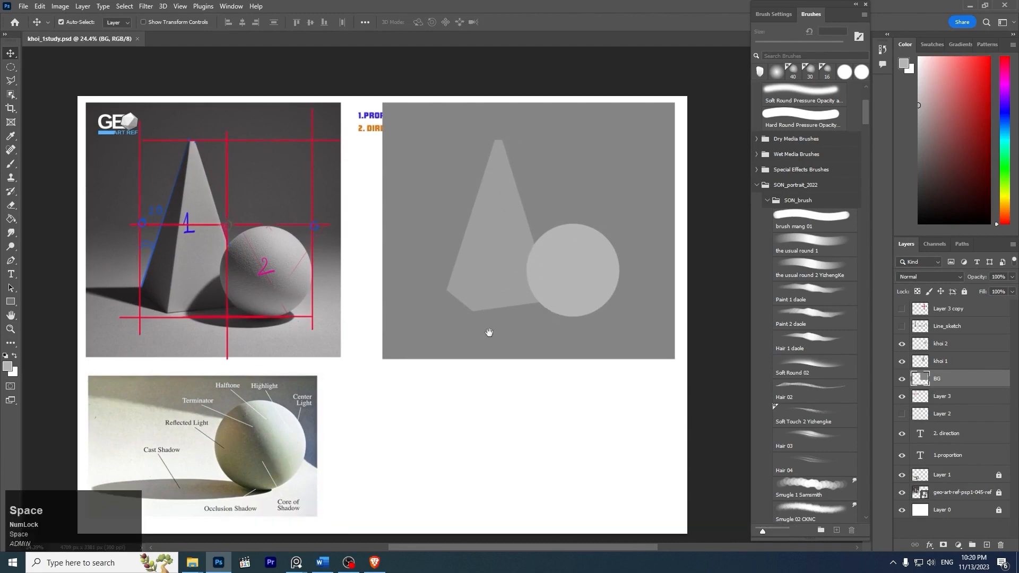
pyautogui.moveTo(487, 333); pyautogui.dragTo(530, 296)
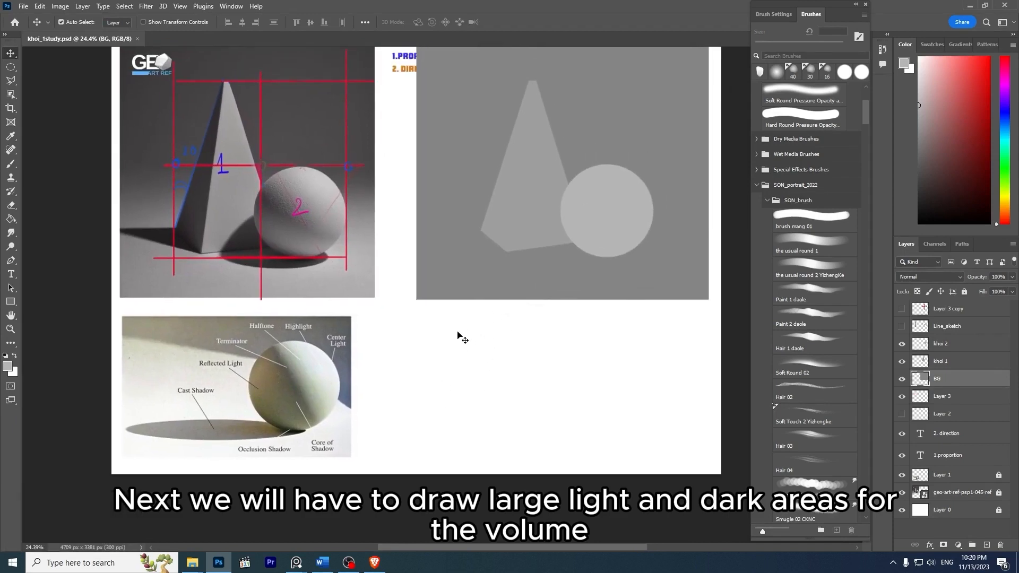
pyautogui.press('space')
pyautogui.moveTo(388, 300); pyautogui.dragTo(491, 269)
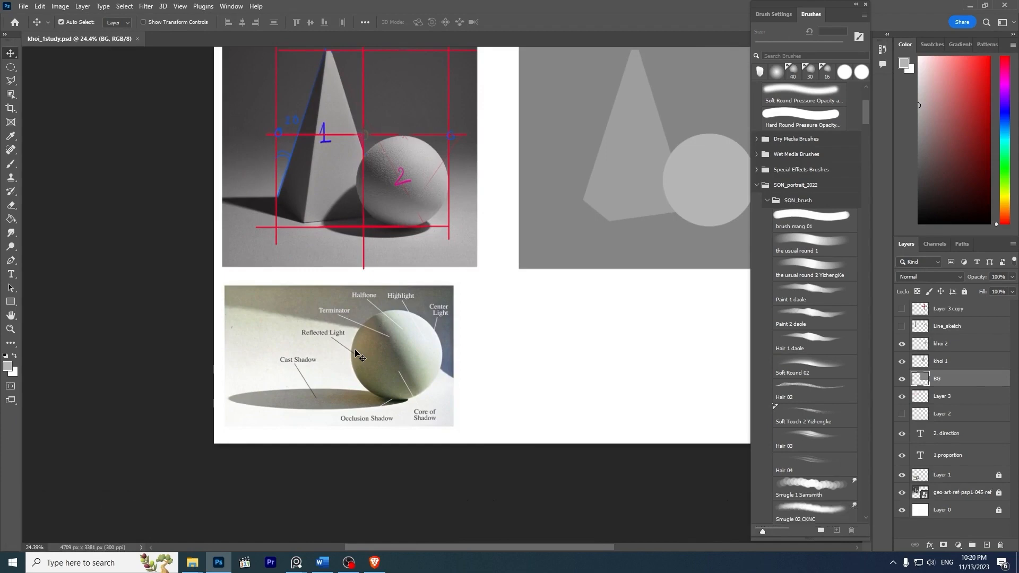
pyautogui.press('z')
pyautogui.moveTo(410, 344); pyautogui.dragTo(459, 341)
pyautogui.press('space')
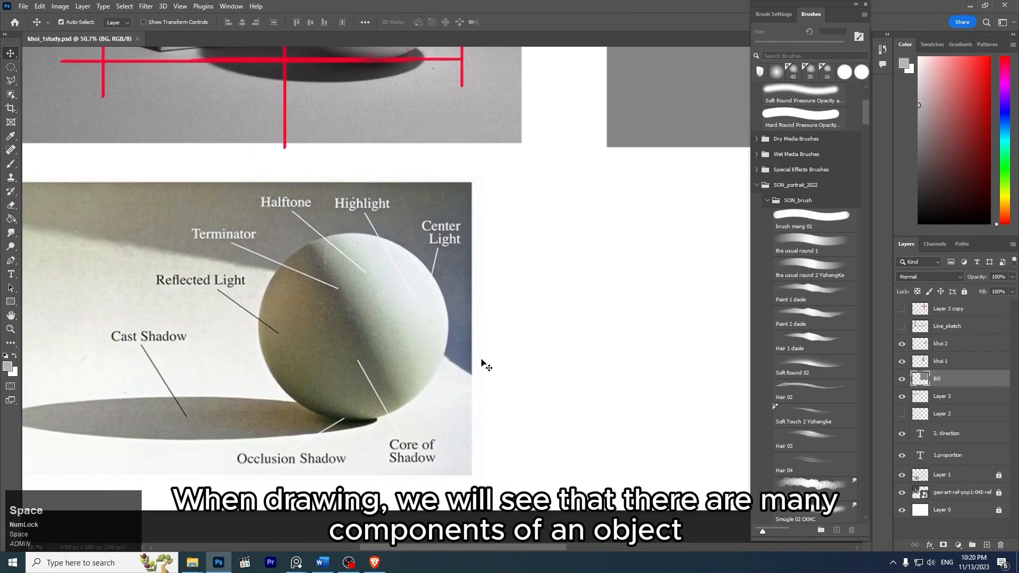
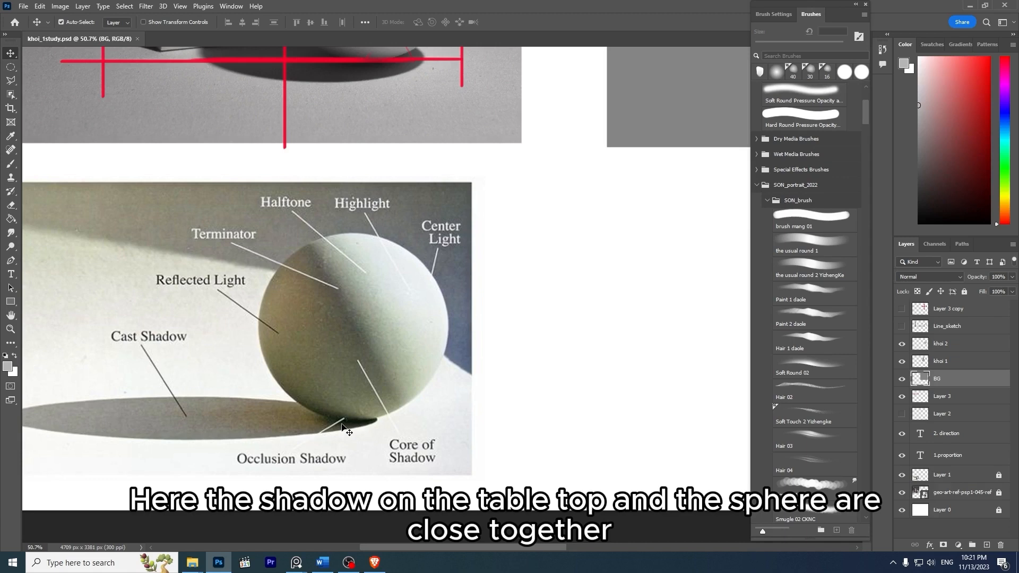
pyautogui.moveTo(375, 324); pyautogui.dragTo(347, 308)
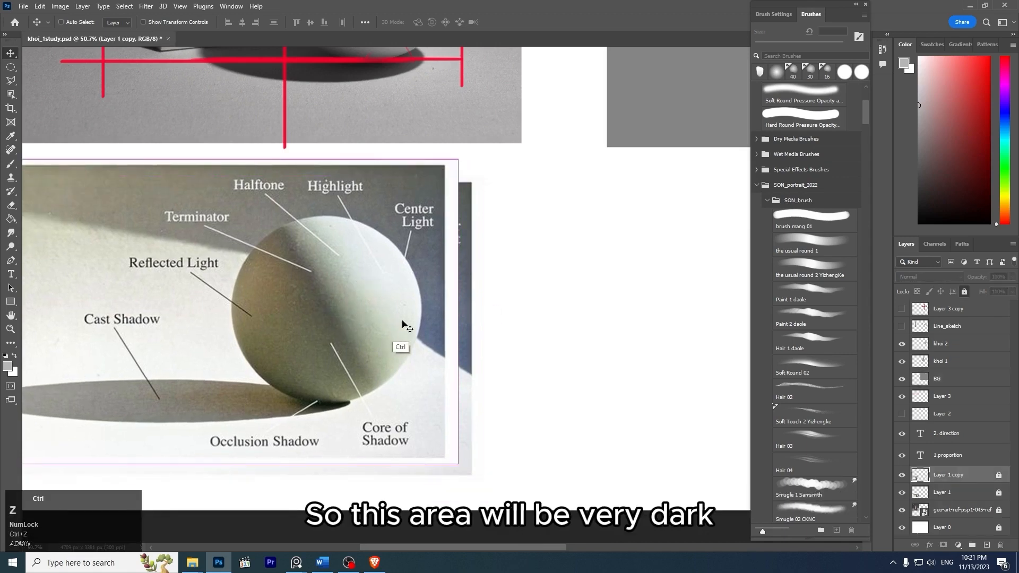
pyautogui.hotkey('ctrl', 'z')
pyautogui.press('b')
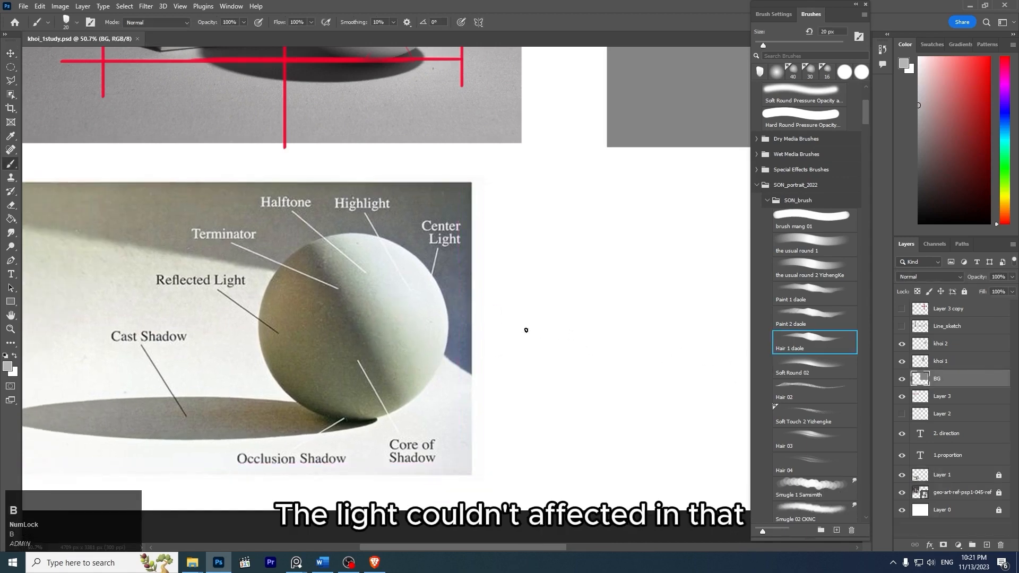
pyautogui.moveTo(392, 287); pyautogui.dragTo(495, 211)
pyautogui.hotkey('ctrl', 'z')
# - Sketch a red light-direction arrow toward the sphere reference and red bounce arrows from its cast shadow up to its lower side
pyautogui.click(991, 58)
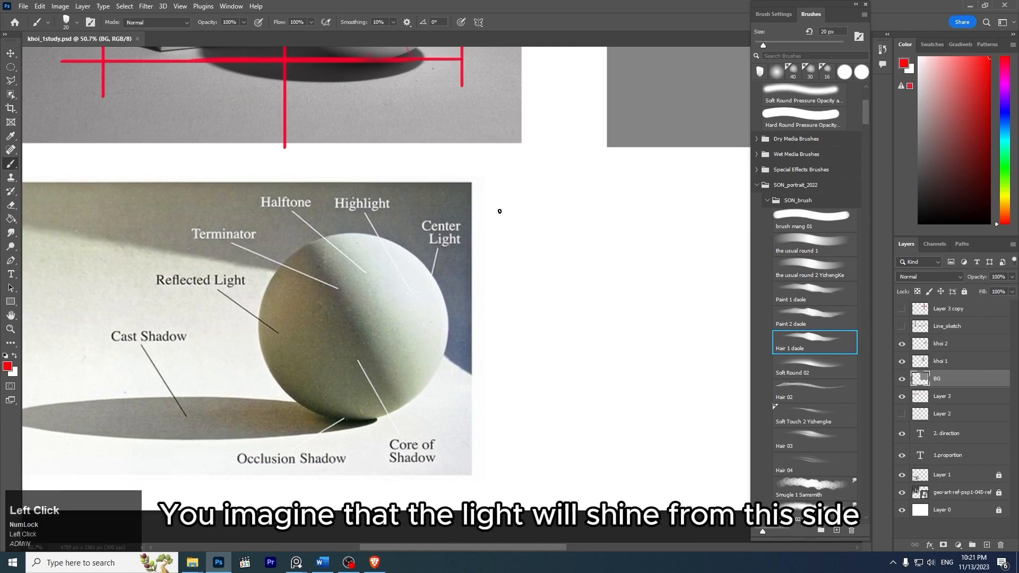
pyautogui.moveTo(581, 175)
pyautogui.mouseDown()
pyautogui.moveTo(459, 251)
pyautogui.moveTo(469, 237)
pyautogui.moveTo(451, 260)
pyautogui.moveTo(461, 240)
pyautogui.mouseUp()
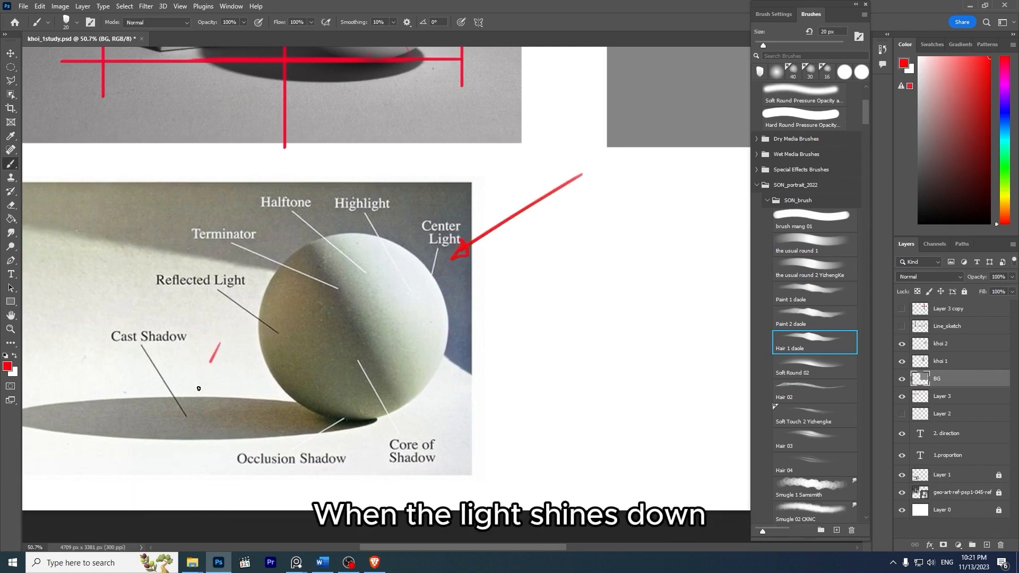
pyautogui.moveTo(198, 389)
pyautogui.mouseDown()
pyautogui.moveTo(188, 410)
pyautogui.moveTo(197, 418)
pyautogui.moveTo(280, 362)
pyautogui.moveTo(228, 423)
pyautogui.moveTo(300, 376)
pyautogui.moveTo(266, 421)
pyautogui.moveTo(332, 382)
pyautogui.mouseUp()
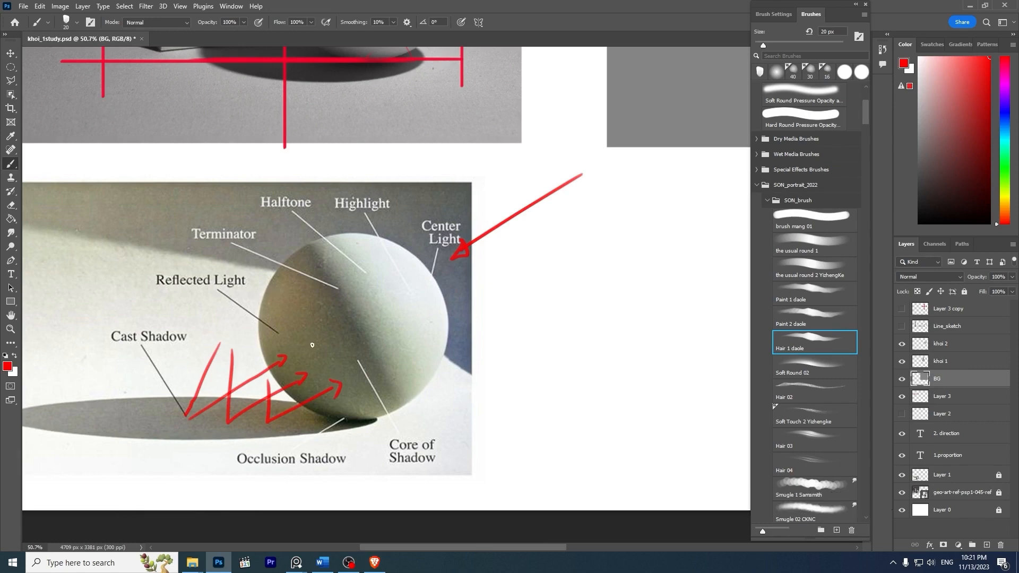
# - Undo the red light and bounce arrows on the sphere reference
pyautogui.hotkey('ctrl', 'z')
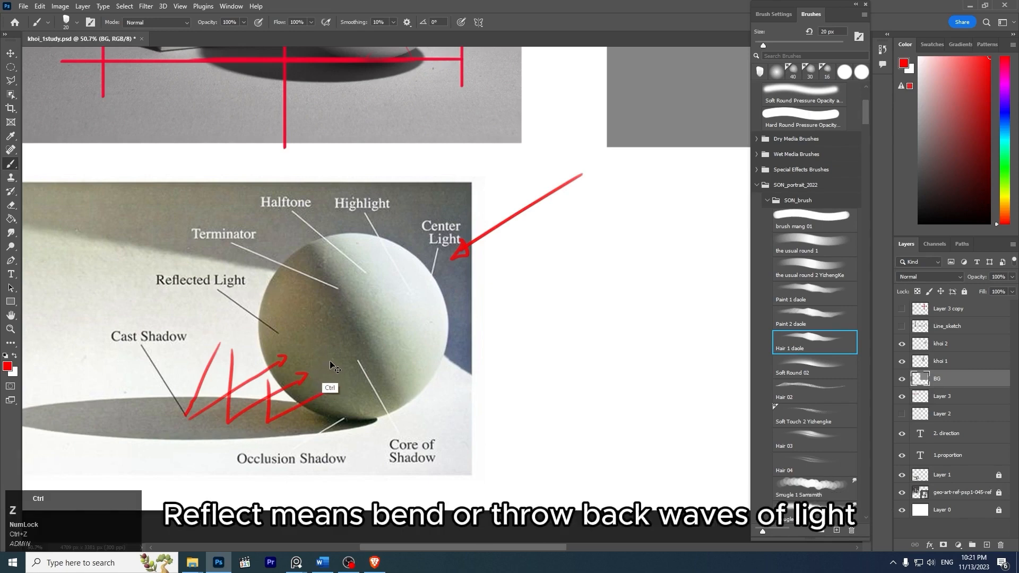
pyautogui.hotkey('ctrl', 'z')
pyautogui.hotkey('ctrl', 'z')
pyautogui.hotkey('ctrl', 'z')
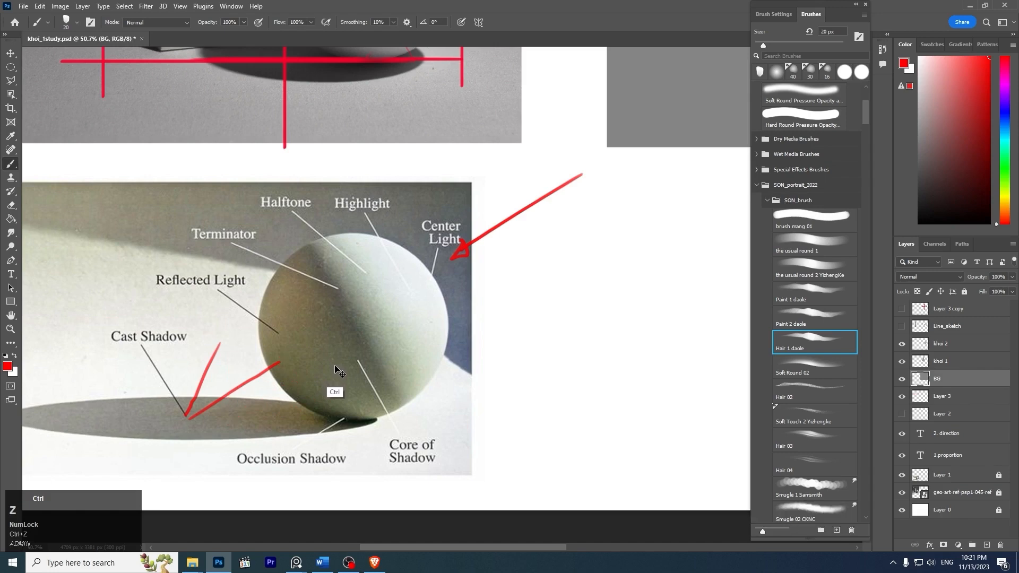
pyautogui.hotkey('ctrl', 'z')
pyautogui.hotkey('ctrl', 'z')
pyautogui.hotkey('ctrl', 'z')
pyautogui.hotkey('ctrl', 'z')
# - Examine the reflected light on the underside of the photo's sphere and compare it with the flat gray shapes
pyautogui.press('z')
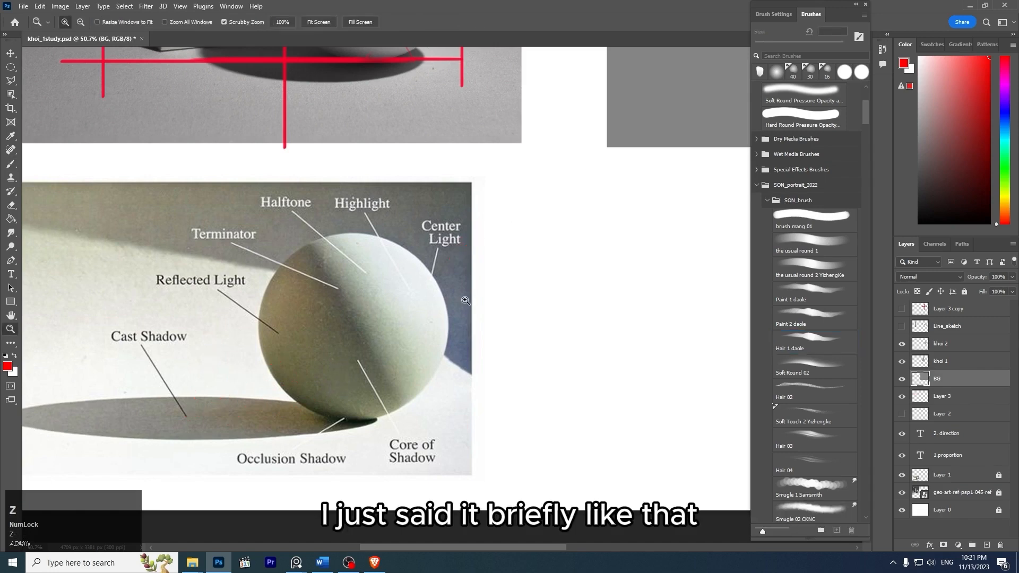
pyautogui.moveTo(488, 276); pyautogui.dragTo(433, 273)
pyautogui.press('space')
pyautogui.moveTo(525, 191); pyautogui.dragTo(456, 387)
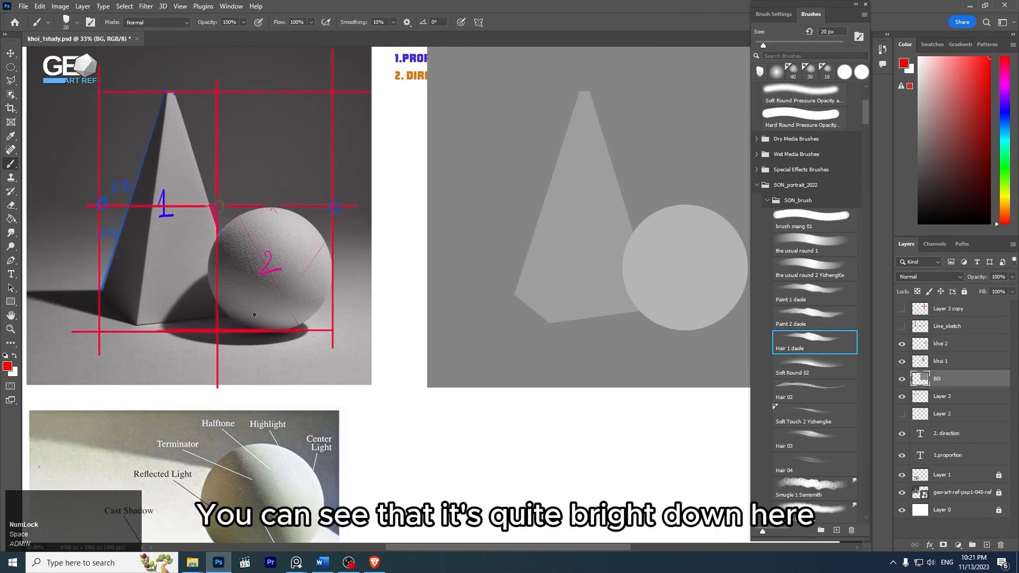
pyautogui.press('z')
pyautogui.moveTo(284, 317); pyautogui.dragTo(310, 320)
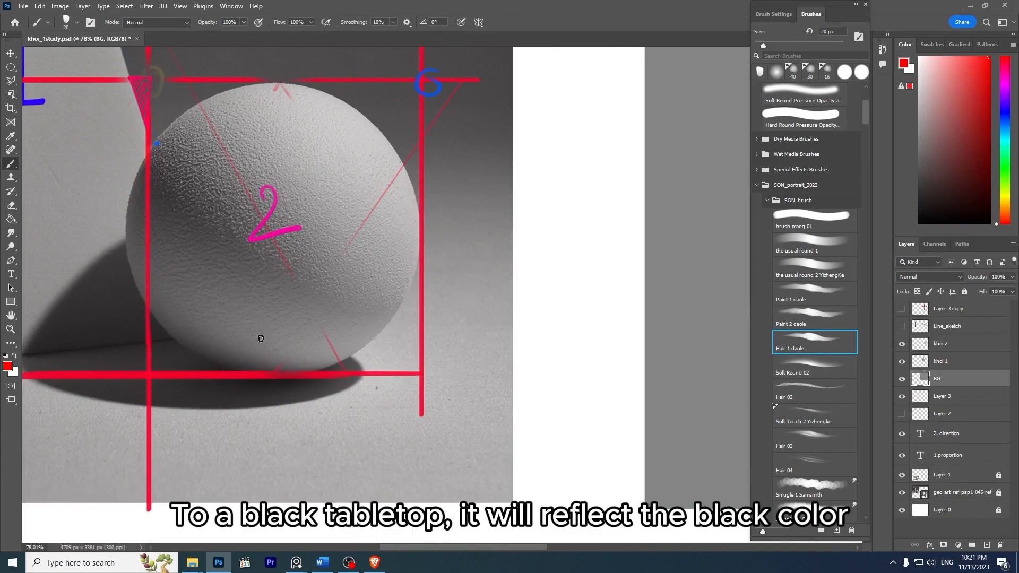
pyautogui.press('z')
pyautogui.moveTo(382, 290); pyautogui.dragTo(334, 262)
pyautogui.press('space')
pyautogui.moveTo(415, 256); pyautogui.dragTo(383, 254)
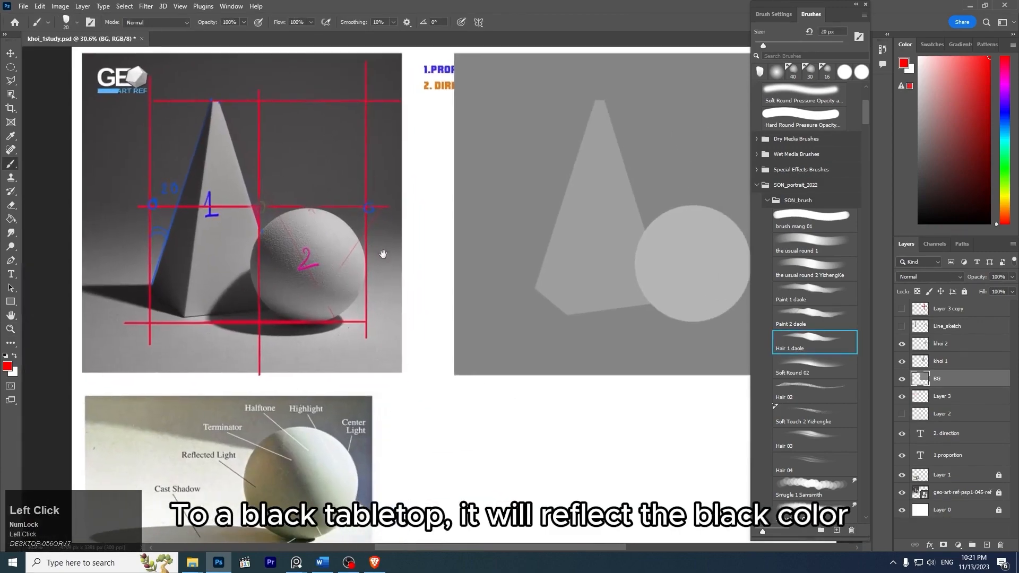
# - Find the layer that holds the red guide lines over the photo and hide it
pyautogui.press('z')
pyautogui.moveTo(354, 190); pyautogui.dragTo(408, 212)
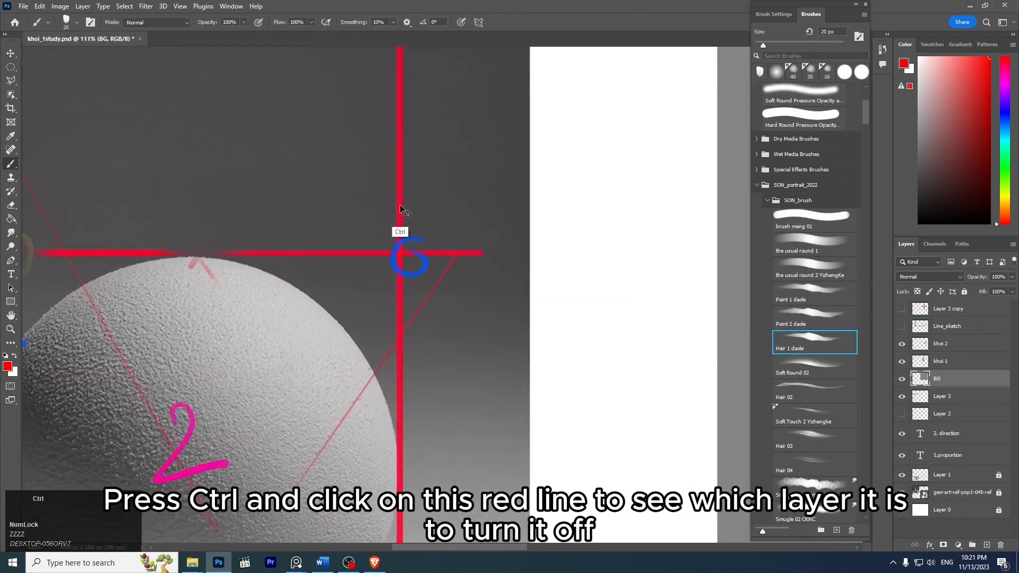
pyautogui.keyDown('ctrl'); pyautogui.click(401, 206); pyautogui.keyUp('ctrl')
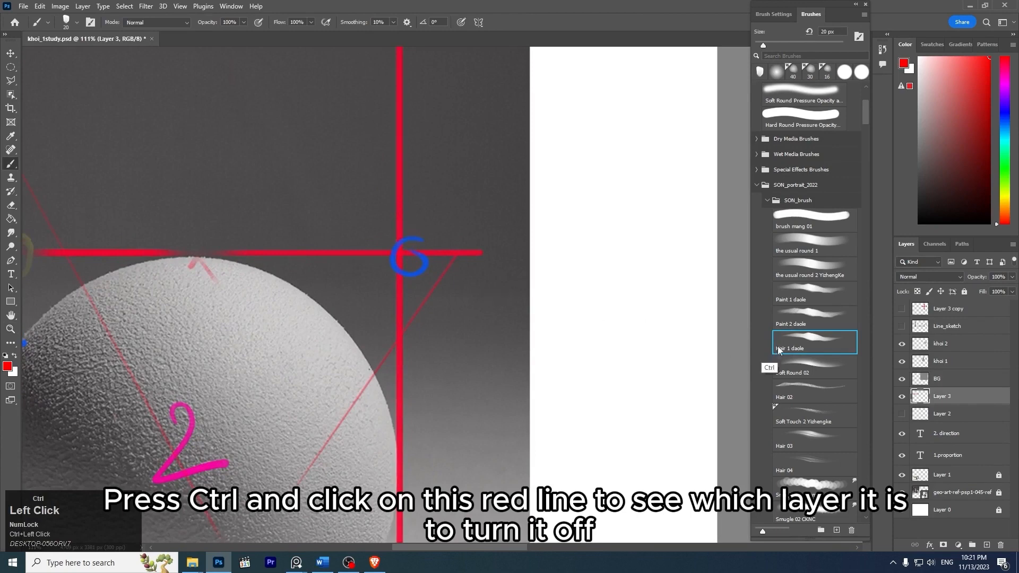
pyautogui.click(902, 397)
pyautogui.press('z')
pyautogui.moveTo(486, 296); pyautogui.dragTo(417, 260)
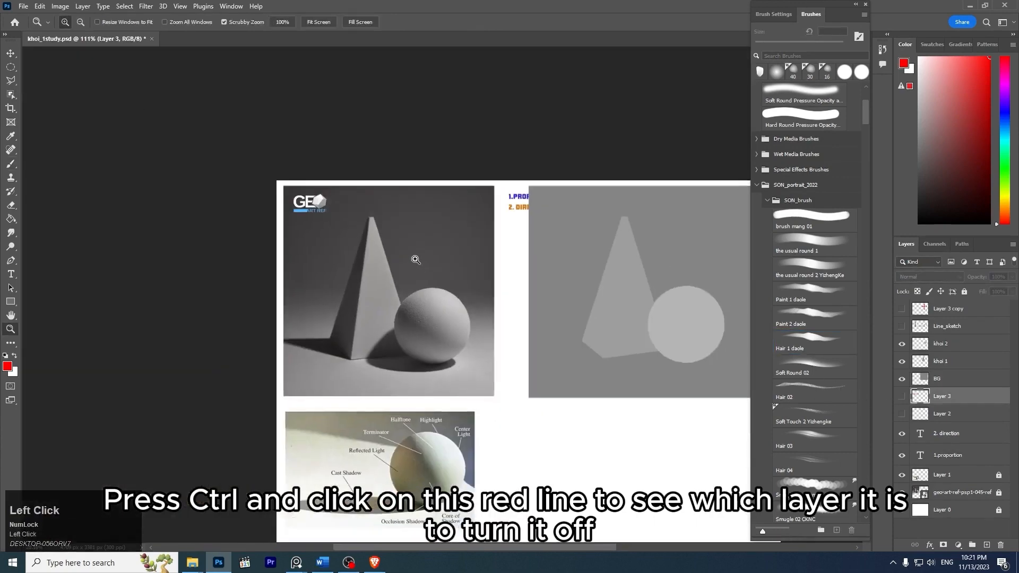
# - Hide the two text layers, 2. direction and 1.proportion
pyautogui.press('space')
pyautogui.moveTo(576, 266); pyautogui.dragTo(478, 221)
pyautogui.press('z')
pyautogui.moveTo(541, 237); pyautogui.dragTo(653, 273)
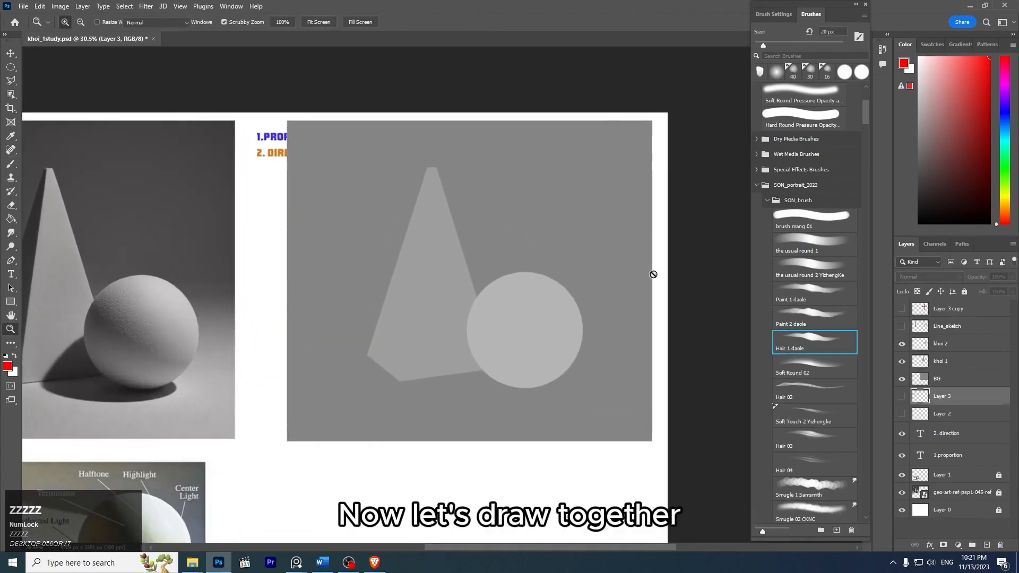
pyautogui.moveTo(902, 435); pyautogui.dragTo(903, 455)
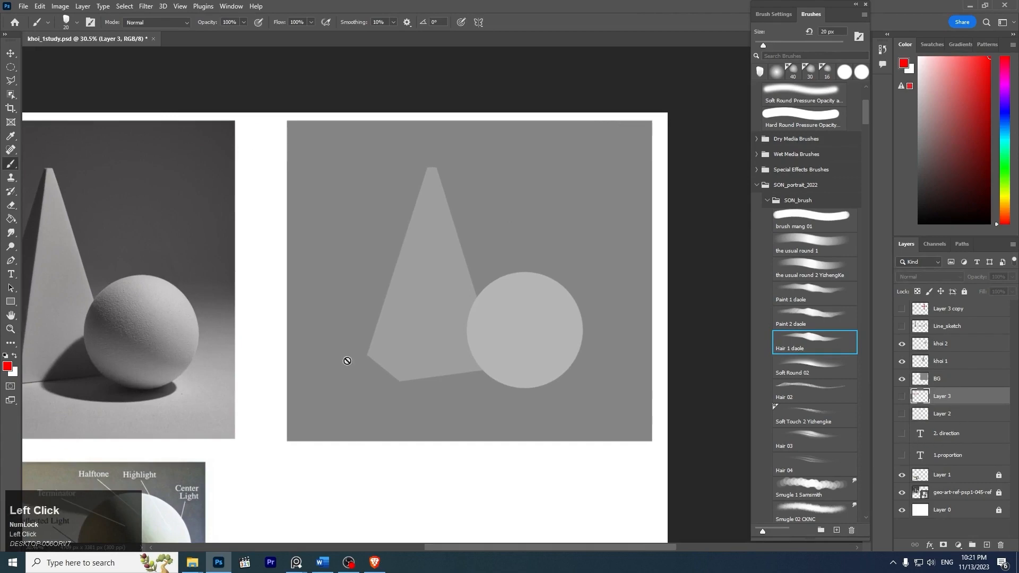
# - Add a new layer directly above BG and clip it to the gray background rectangle
pyautogui.press('space')
pyautogui.moveTo(467, 281); pyautogui.dragTo(523, 280)
pyautogui.press('z')
pyautogui.moveTo(524, 280); pyautogui.dragTo(515, 294)
pyautogui.press('space')
pyautogui.moveTo(527, 306); pyautogui.dragTo(560, 267)
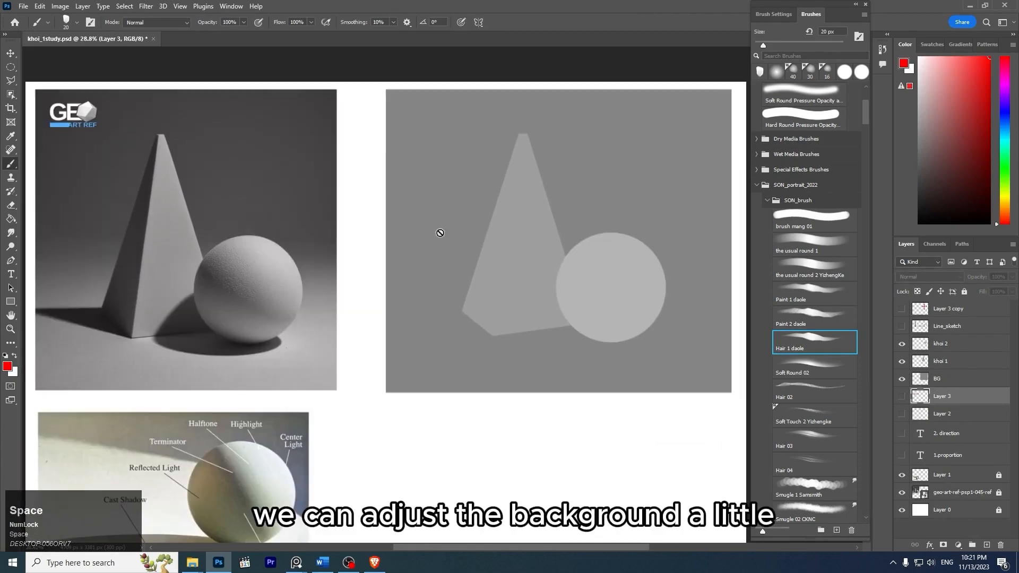
pyautogui.click(947, 379)
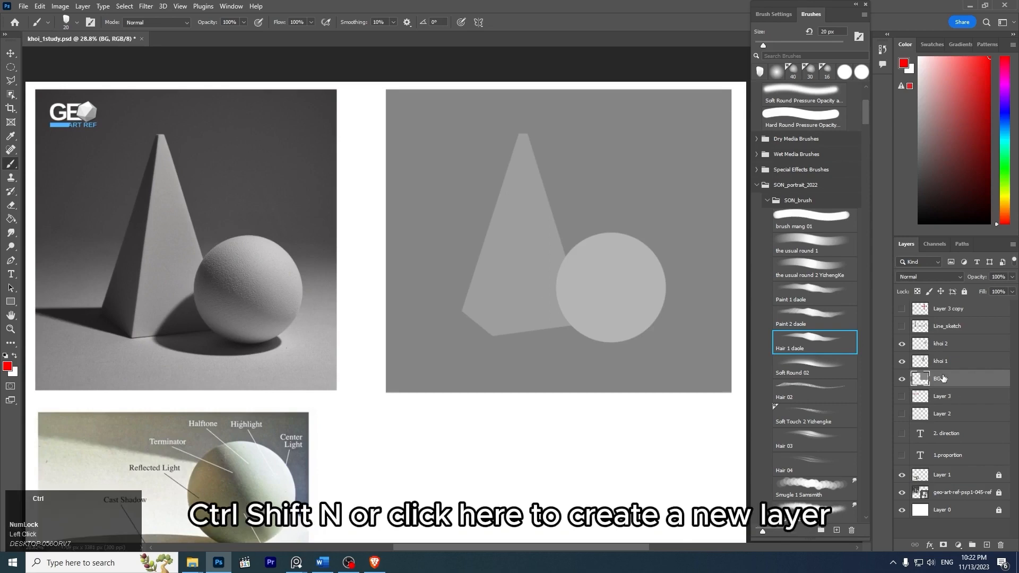
pyautogui.hotkey('ctrl', 'shift', 'n')
pyautogui.press('Return')
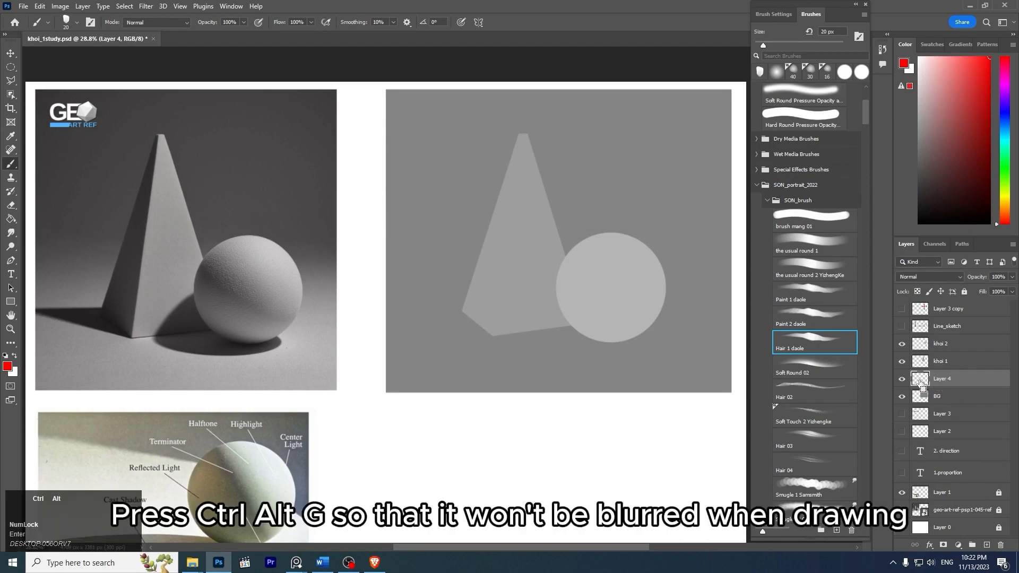
pyautogui.hotkey('ctrl', 'alt', 'g')
# - Choose the Soft Round Pressure Opacity and Flow brush and enlarge it to 1300 px
pyautogui.moveTo(865, 117); pyautogui.dragTo(862, 99)
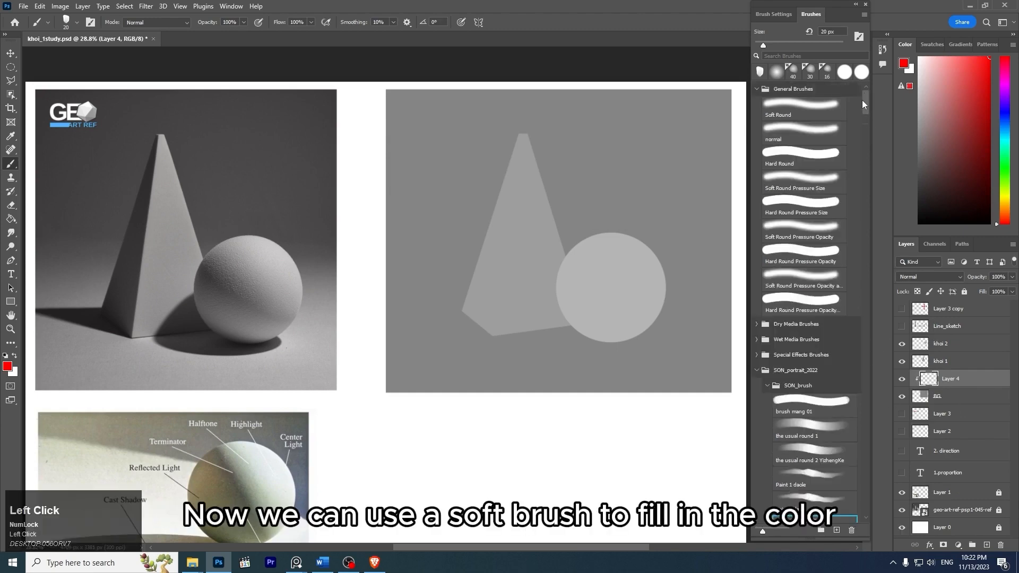
pyautogui.click(805, 287)
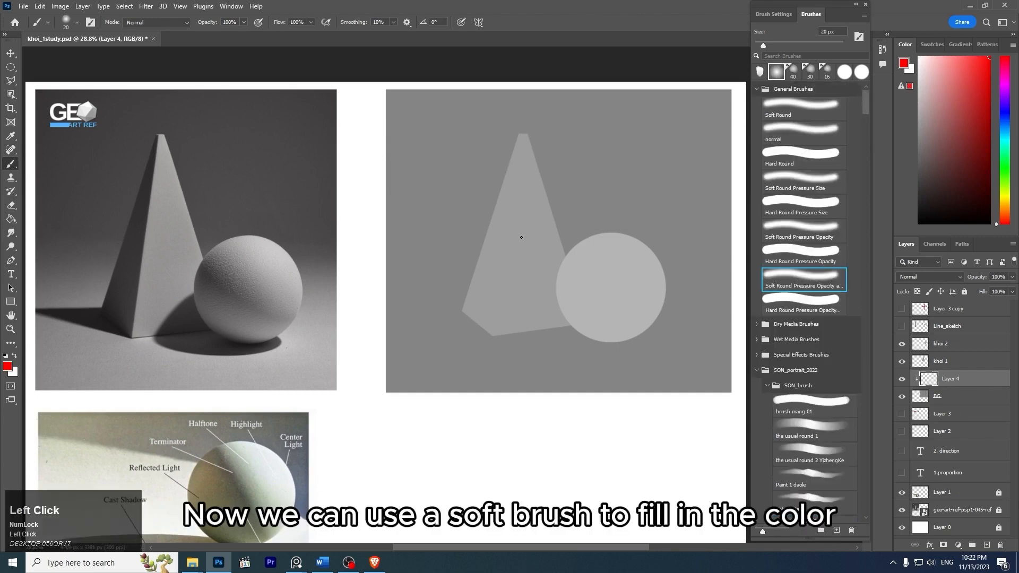
pyautogui.press(']')
pyautogui.press(']')
pyautogui.press(']')
pyautogui.press(']')
pyautogui.press(']')
pyautogui.press(']')
pyautogui.press(']')
pyautogui.press(']')
pyautogui.press(']')
pyautogui.press(']')
pyautogui.press(']')
pyautogui.press(']')
pyautogui.press(']')
pyautogui.press(']')
pyautogui.press(']')
pyautogui.press(']')
pyautogui.press(']')
pyautogui.press(']')
pyautogui.press(']')
pyautogui.press(']')
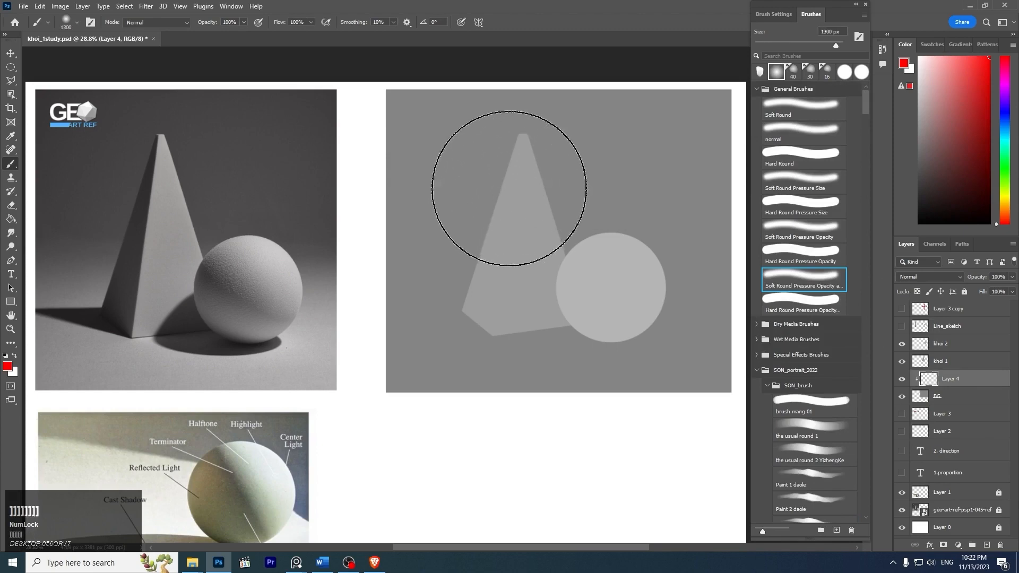
# - Paint the upper background in dark neutral grays fading softly downward, enlarging the brush to 1400 px
pyautogui.press('space')
pyautogui.moveTo(526, 181); pyautogui.dragTo(491, 195)
pyautogui.moveTo(938, 133)
pyautogui.mouseDown()
pyautogui.moveTo(894, 176)
pyautogui.moveTo(896, 161)
pyautogui.mouseUp()
pyautogui.moveTo(353, 133)
pyautogui.mouseDown()
pyautogui.moveTo(706, 142)
pyautogui.moveTo(425, 147)
pyautogui.moveTo(355, 115)
pyautogui.moveTo(712, 96)
pyautogui.moveTo(737, 105)
pyautogui.moveTo(486, 203)
pyautogui.mouseUp()
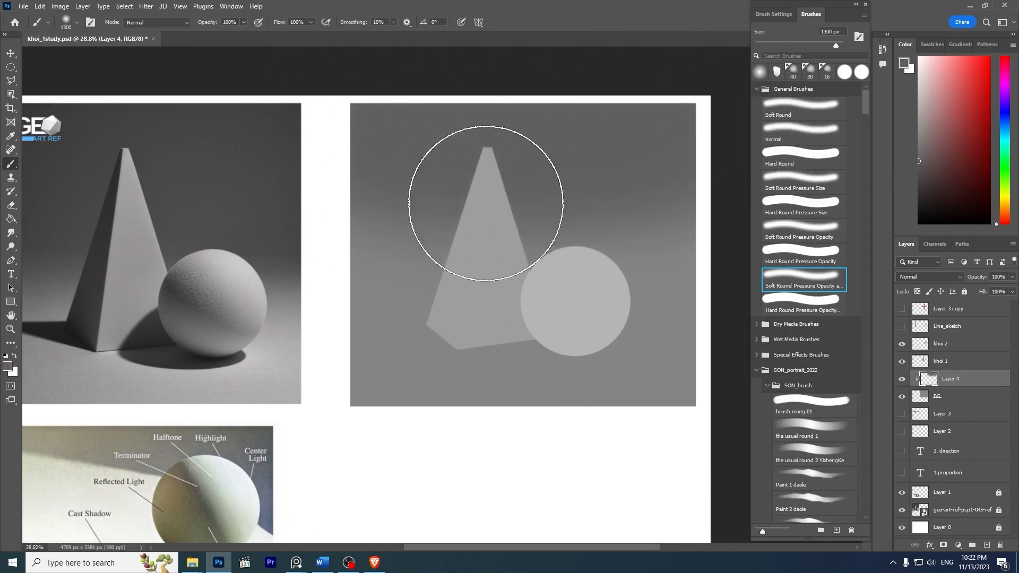
pyautogui.press(']')
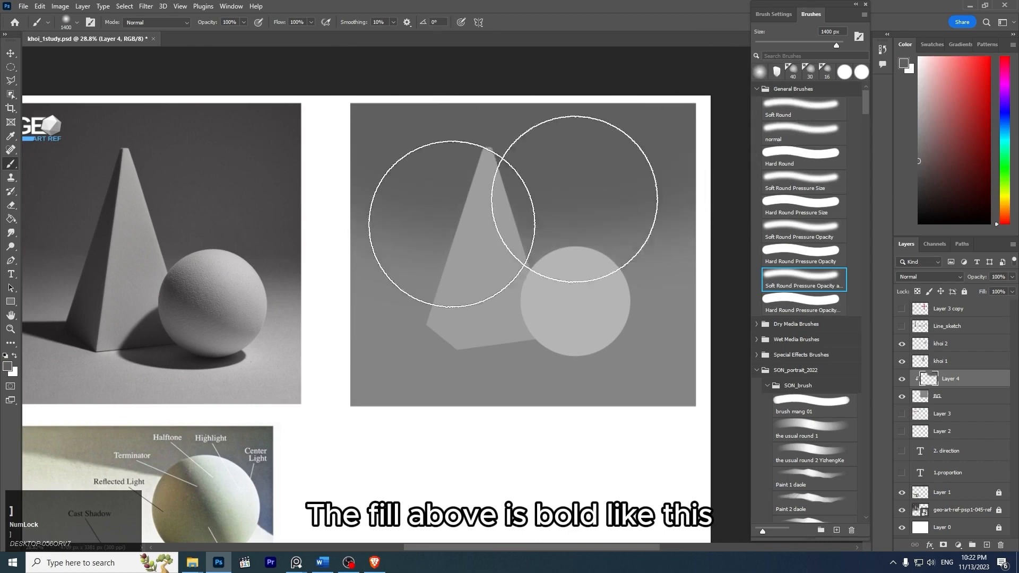
pyautogui.press('z')
pyautogui.moveTo(669, 199); pyautogui.dragTo(628, 163)
pyautogui.click(917, 183)
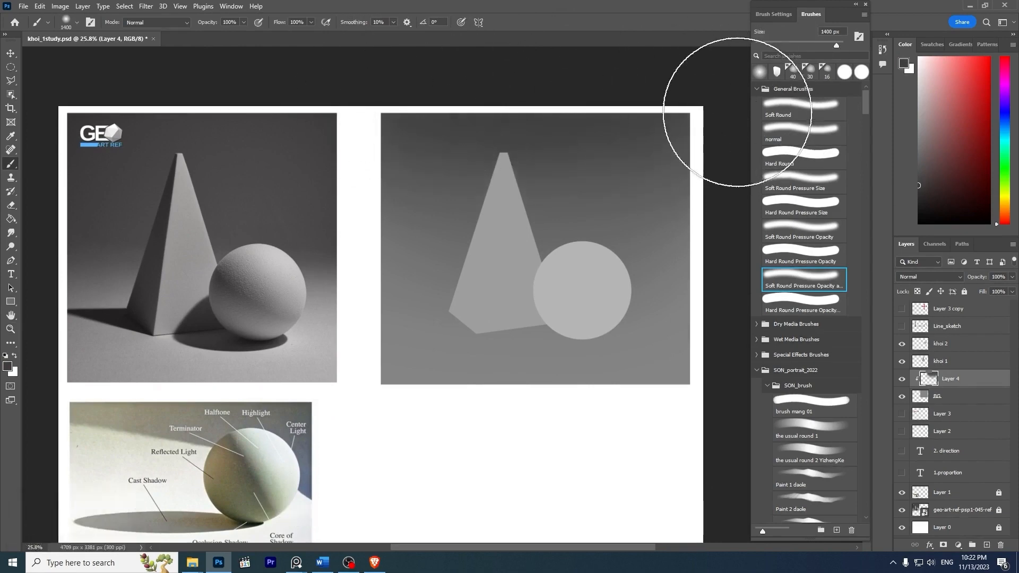
# - Reduce the brush to 1100 px and undo the last background strokes
pyautogui.press('[')
pyautogui.press('[')
pyautogui.press('[')
pyautogui.hotkey('ctrl', 'z')
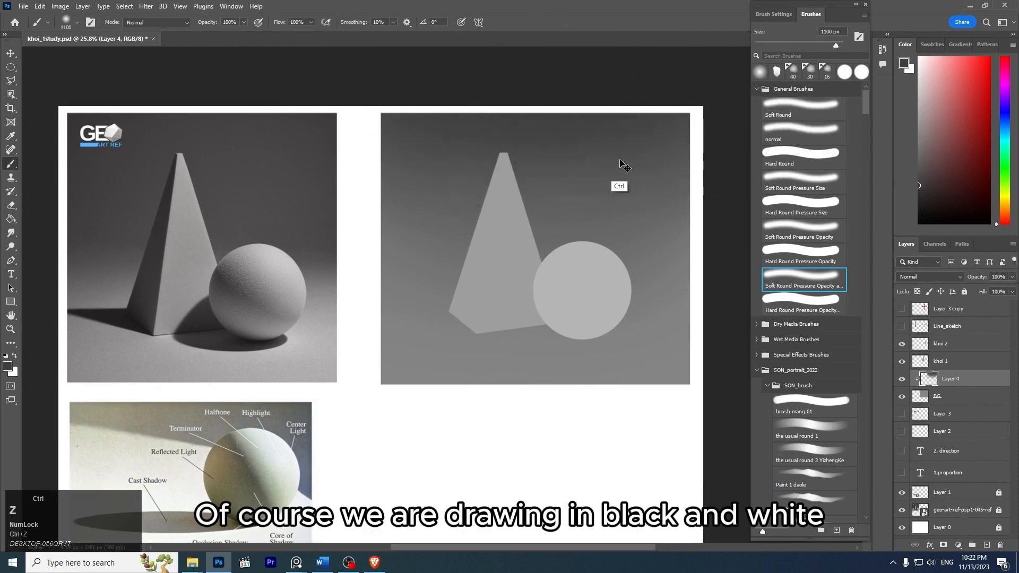
pyautogui.hotkey('ctrl', 'z')
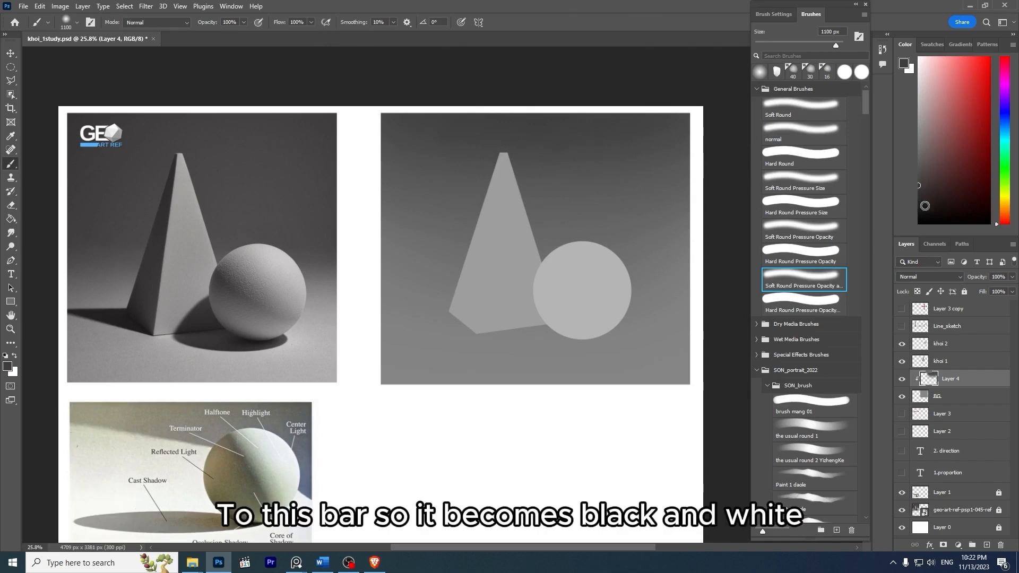
# - Try a muted reddish brown across the upper background, and undo it
pyautogui.click(945, 159)
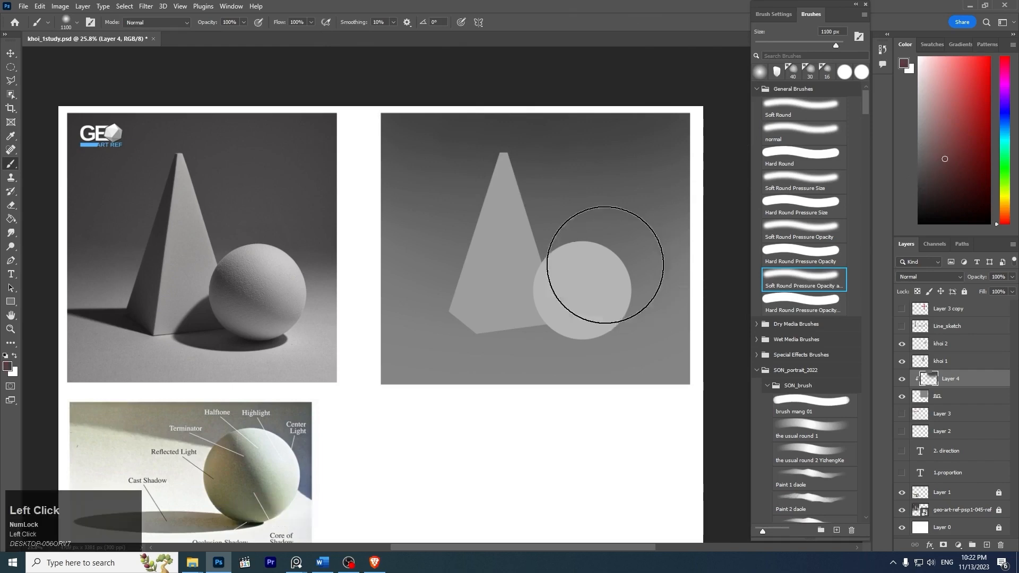
pyautogui.moveTo(484, 128); pyautogui.dragTo(743, 79)
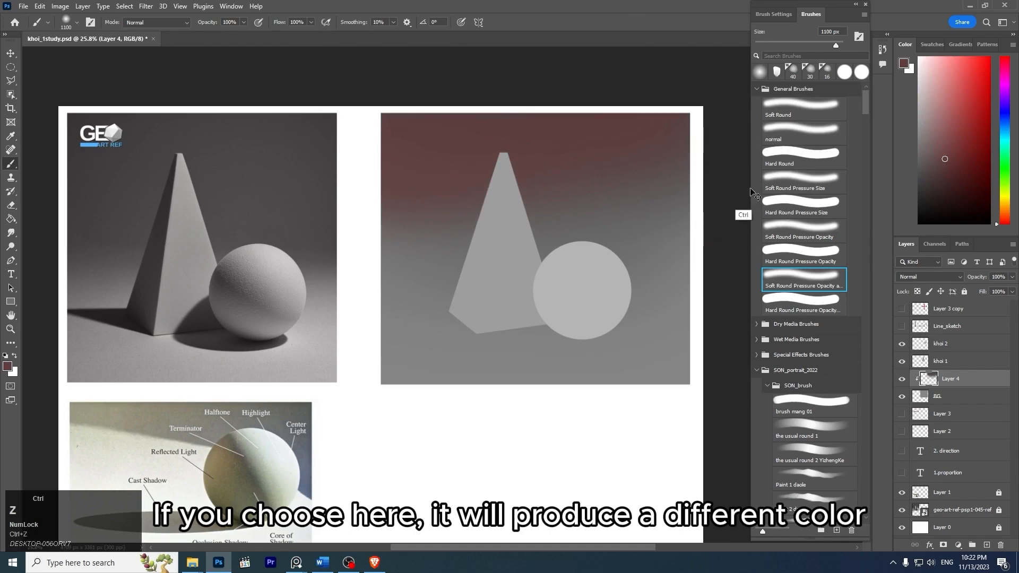
pyautogui.hotkey('ctrl', 'z')
# - Set the foreground color back to a neutral dark gray and reduce the brush to 500 px
pyautogui.click(919, 180)
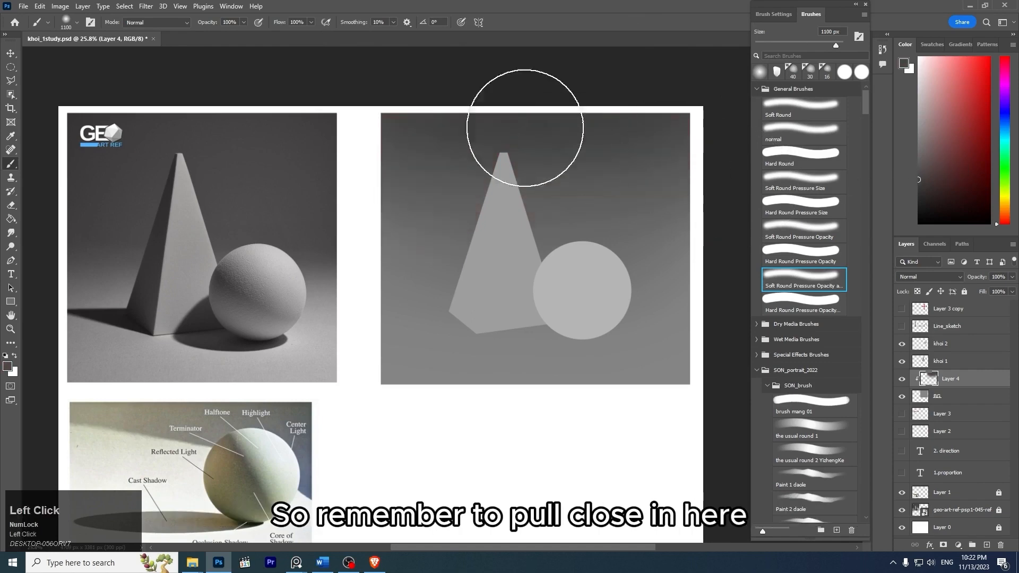
pyautogui.press('[')
pyautogui.press('[')
pyautogui.press('[')
pyautogui.press('[')
pyautogui.press('[')
pyautogui.press('[')
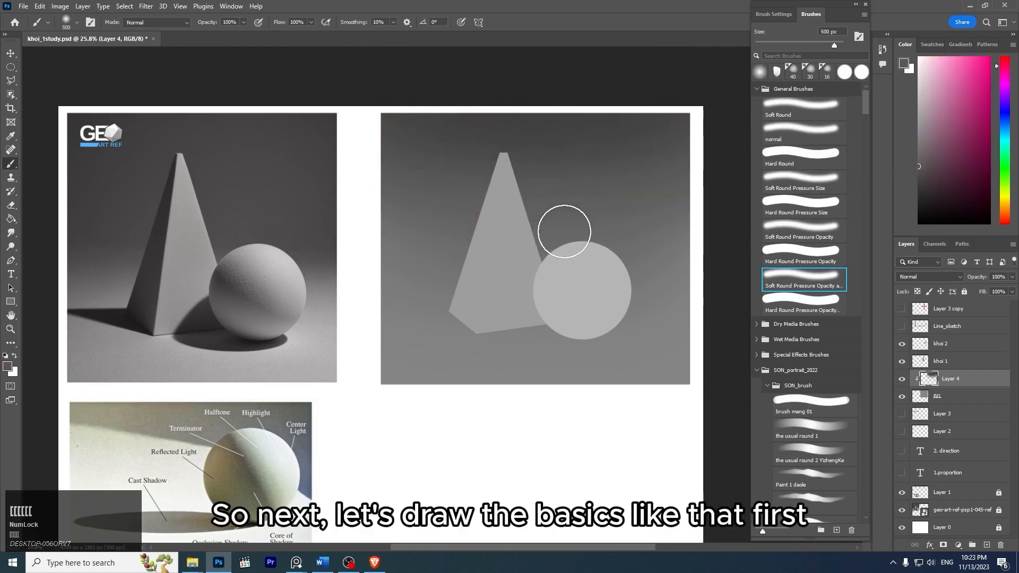
# - Enlarge the soft brush to 1000 px for painting the lower part of the background
pyautogui.press('space')
pyautogui.moveTo(546, 239)
pyautogui.mouseDown()
pyautogui.moveTo(557, 219)
pyautogui.moveTo(623, 219)
pyautogui.moveTo(589, 186)
pyautogui.moveTo(639, 208)
pyautogui.moveTo(574, 198)
pyautogui.mouseUp()
pyautogui.press('z')
pyautogui.press('space')
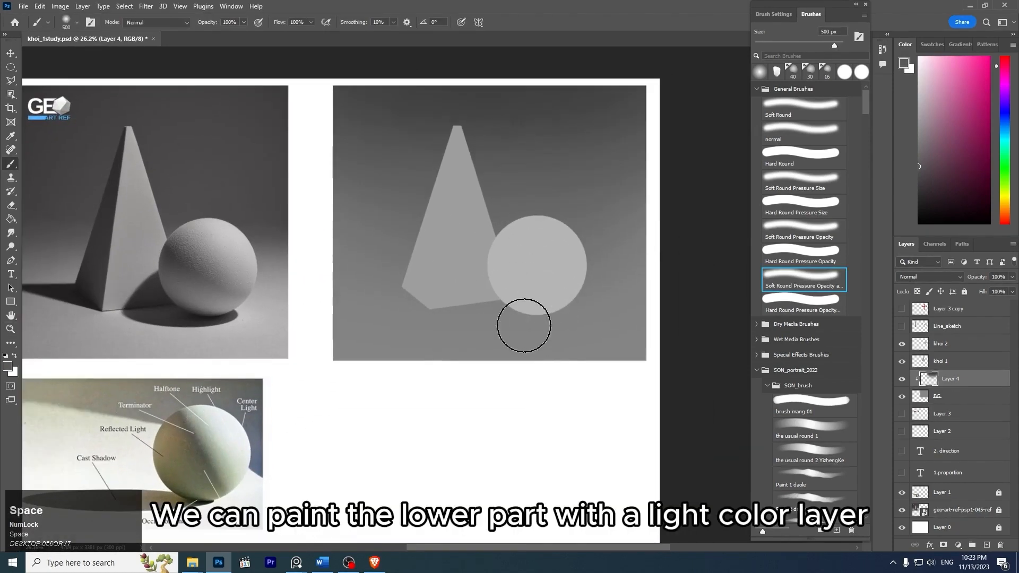
pyautogui.press(']')
pyautogui.press(']')
pyautogui.press(']')
pyautogui.press(']')
pyautogui.press(']')
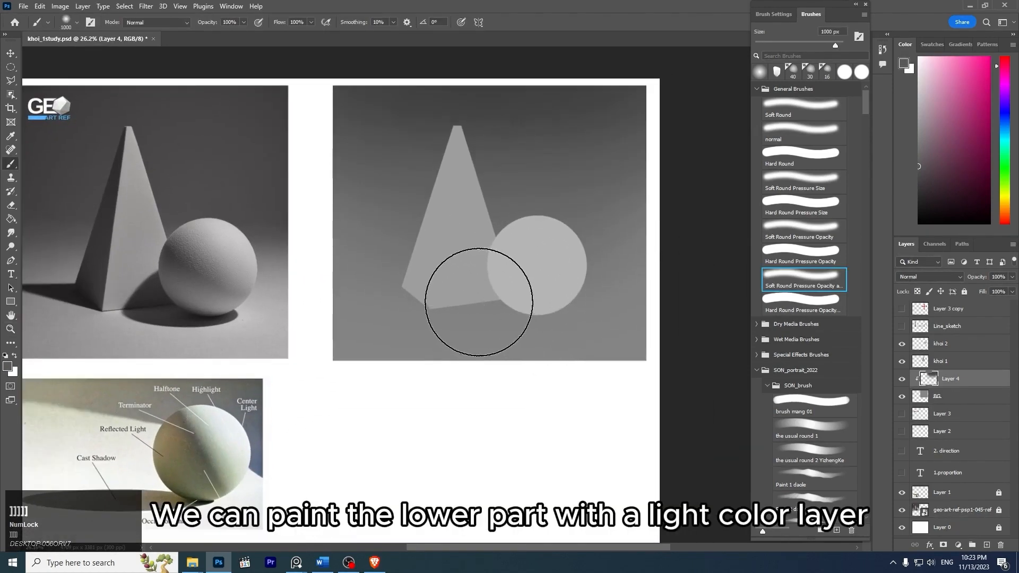
pyautogui.press('Num_Lock')
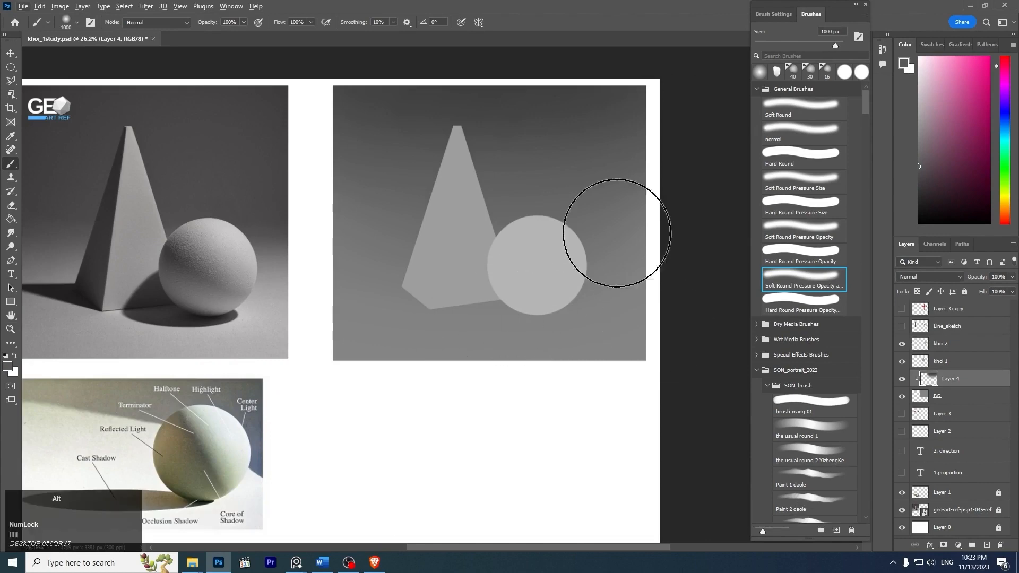
# - Create a new layer clipped to the background, paint a slightly lighter gray across its lower part, and undo the unwanted strokes
pyautogui.hotkey('ctrl', 'shift', 'n')
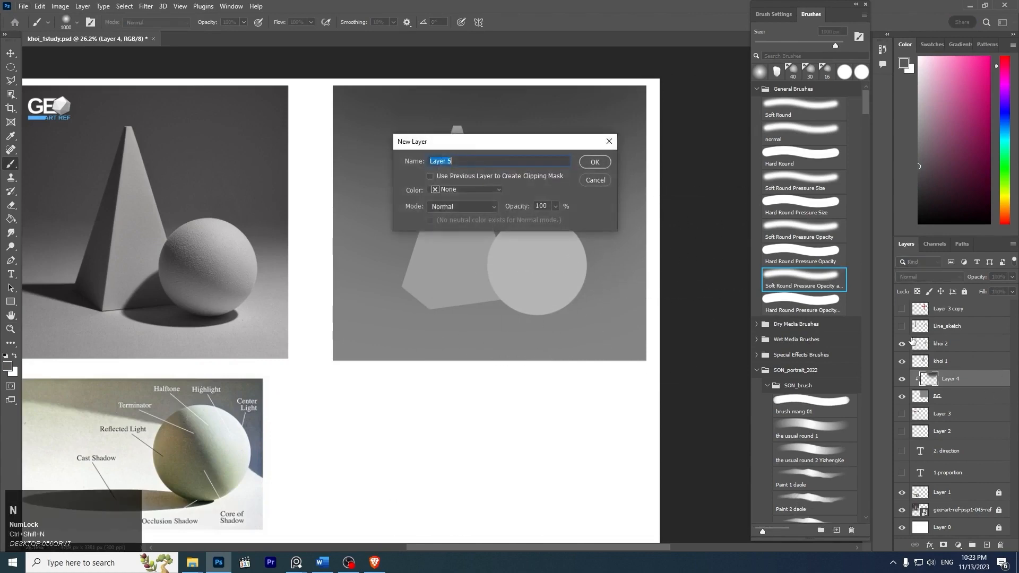
pyautogui.press('Return')
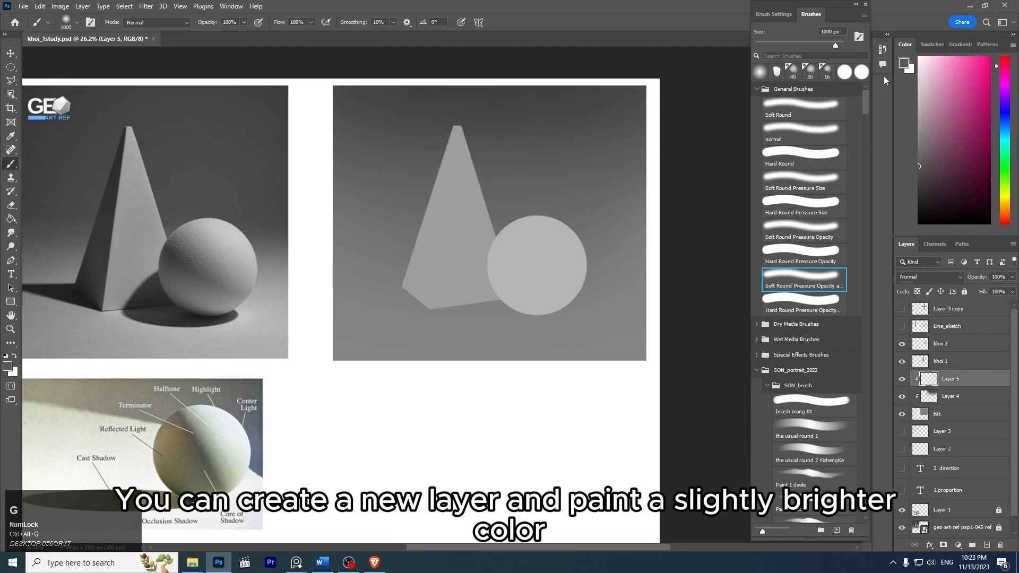
pyautogui.click(919, 104)
pyautogui.moveTo(336, 383); pyautogui.dragTo(710, 323)
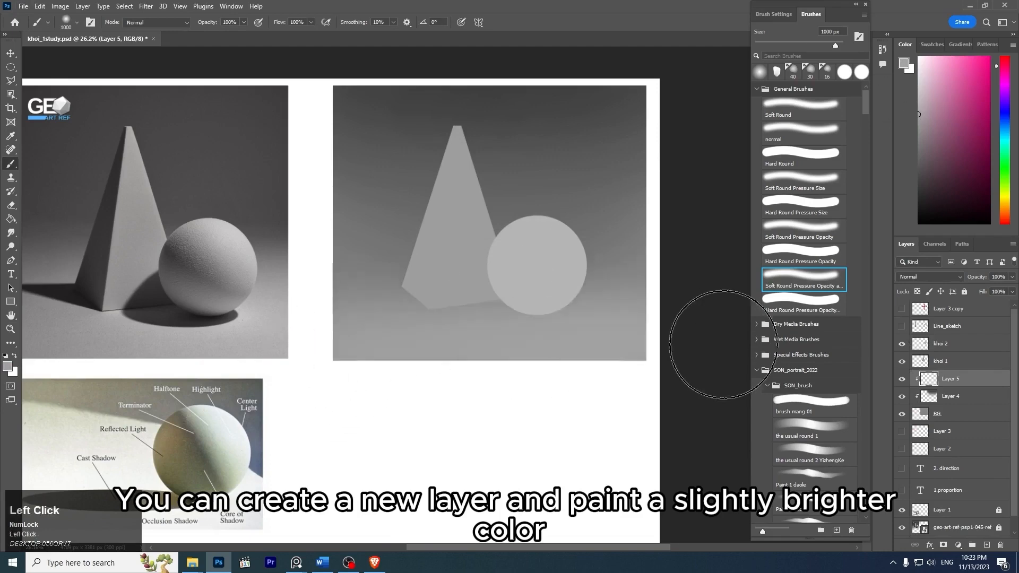
pyautogui.hotkey('ctrl', 'z')
pyautogui.moveTo(305, 382); pyautogui.dragTo(573, 371)
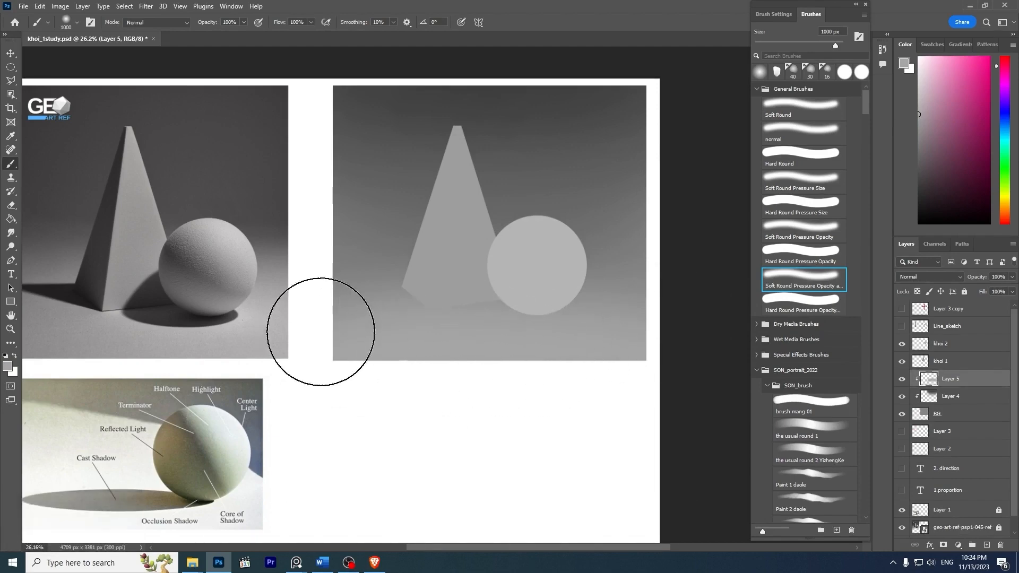
pyautogui.press('ctrl')
pyautogui.hotkey('ctrl', 'z')
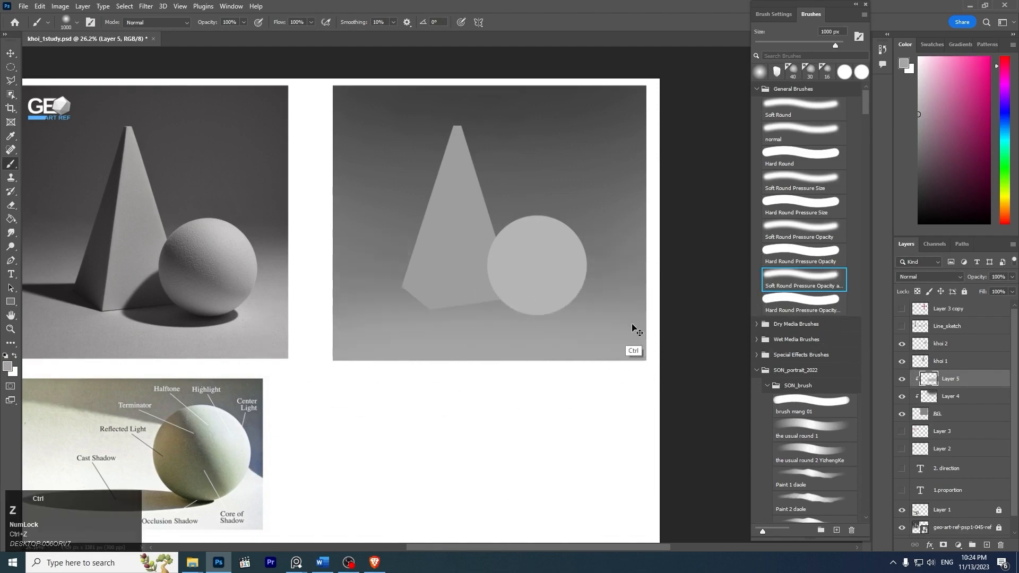
# - Compare the drawing's dark-to-light background gradient with the reference photo
pyautogui.press('z')
pyautogui.moveTo(610, 290)
pyautogui.mouseDown()
pyautogui.moveTo(507, 237)
pyautogui.moveTo(532, 258)
pyautogui.moveTo(577, 269)
pyautogui.mouseUp()
pyautogui.press('space')
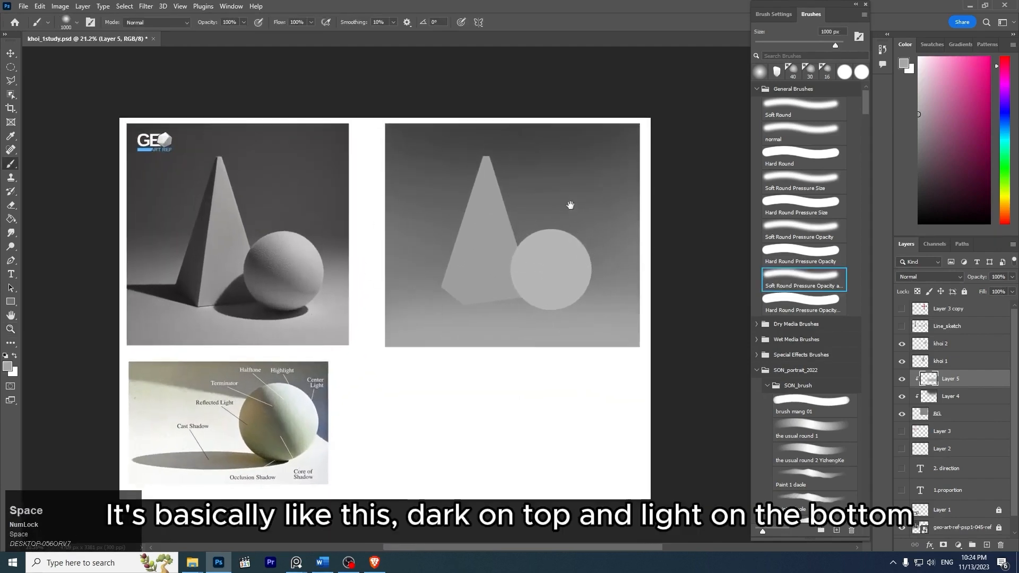
pyautogui.moveTo(568, 203); pyautogui.dragTo(601, 224)
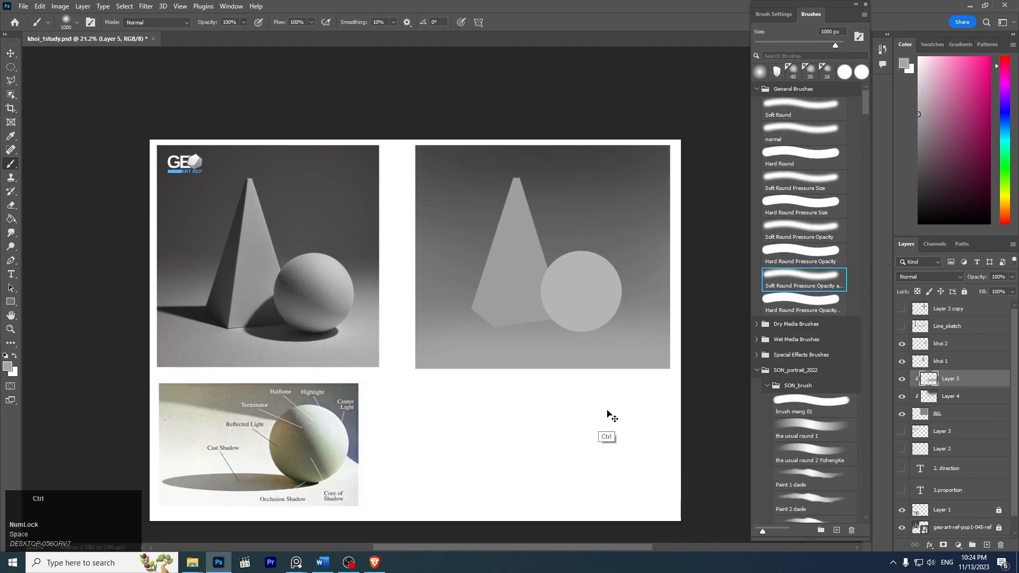
pyautogui.press('space')
pyautogui.moveTo(593, 258); pyautogui.dragTo(609, 286)
pyautogui.press('z')
pyautogui.moveTo(547, 262)
pyautogui.mouseDown()
pyautogui.moveTo(568, 273)
pyautogui.moveTo(607, 264)
pyautogui.moveTo(587, 271)
pyautogui.mouseUp()
pyautogui.press('space')
pyautogui.press('z')
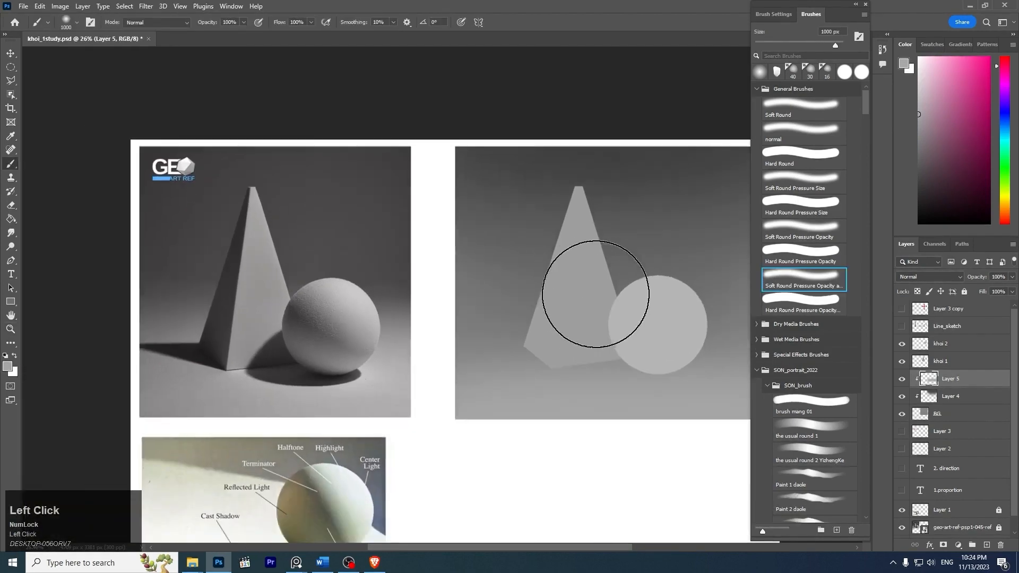
# - Reduce the brush size to 200 px
pyautogui.press('[')
pyautogui.press('[')
pyautogui.press('[')
pyautogui.press('[')
pyautogui.press('[')
pyautogui.press('[')
pyautogui.press('[')
pyautogui.press('[')
pyautogui.press('[')
pyautogui.press('[')
pyautogui.press('[')
pyautogui.press('[')
pyautogui.press('[')
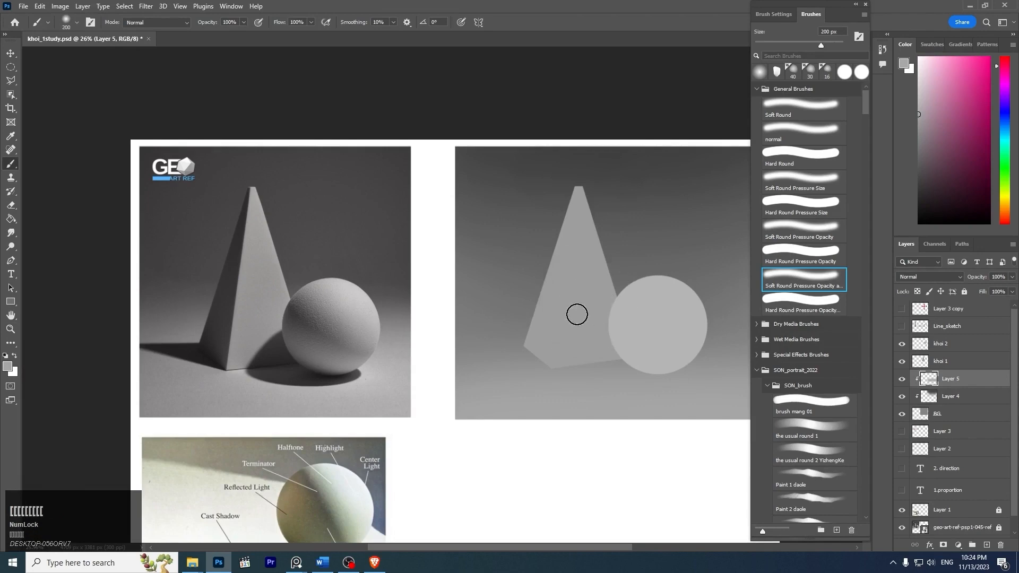
pyautogui.press('space')
pyautogui.moveTo(578, 312); pyautogui.dragTo(531, 307)
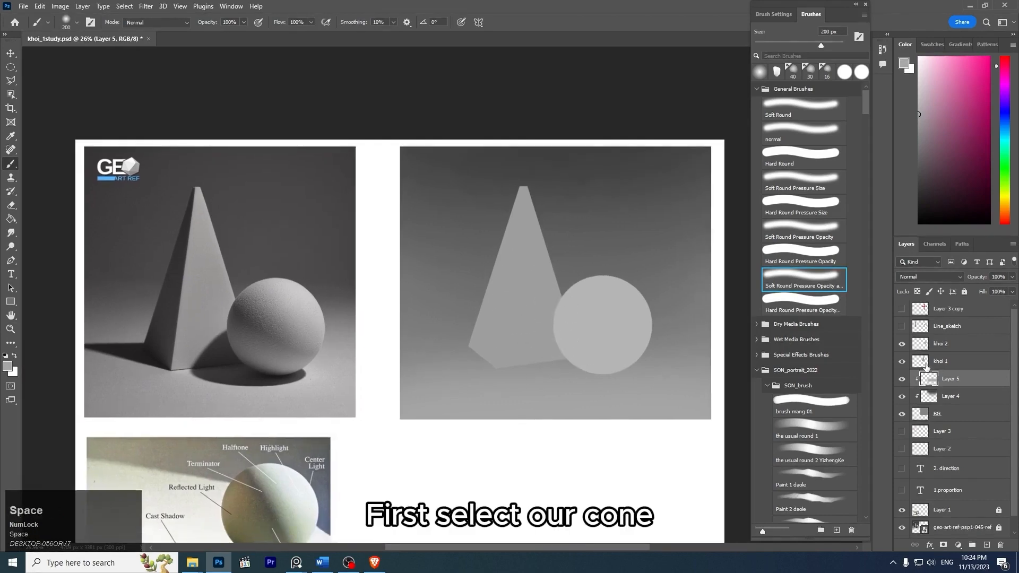
# - Create a new layer named Cast Shadow between Layer 5 and the pyramid's layer khoi 1
pyautogui.click(926, 365)
pyautogui.click(902, 361)
pyautogui.click(902, 362)
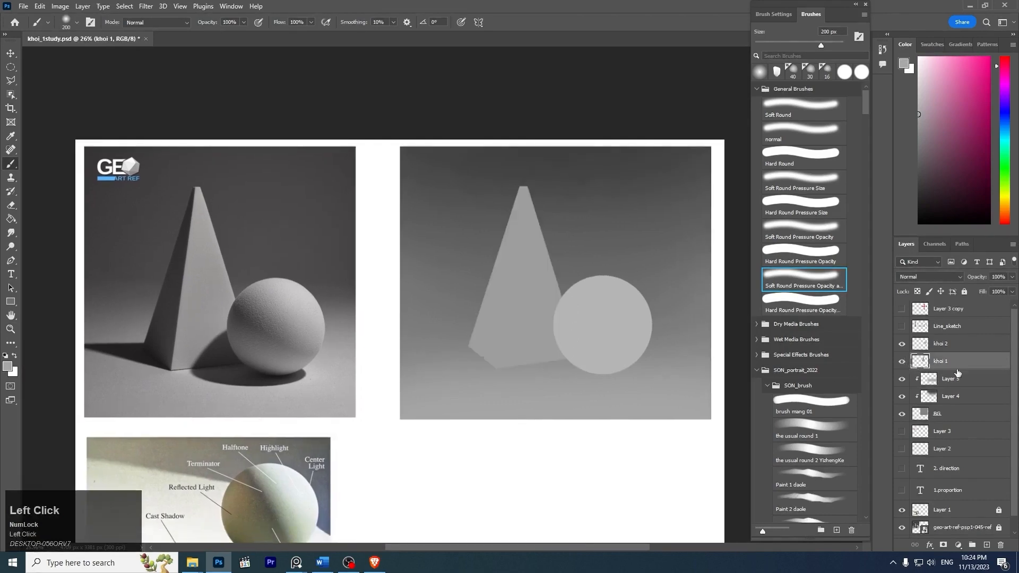
pyautogui.click(994, 385)
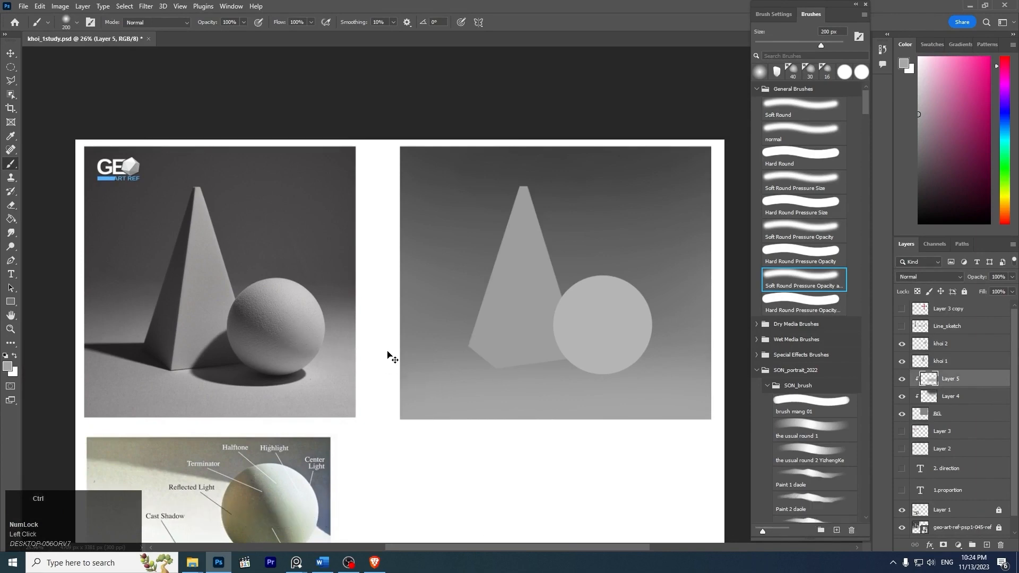
pyautogui.hotkey('ctrl', 'shift', 'n')
pyautogui.press('Return')
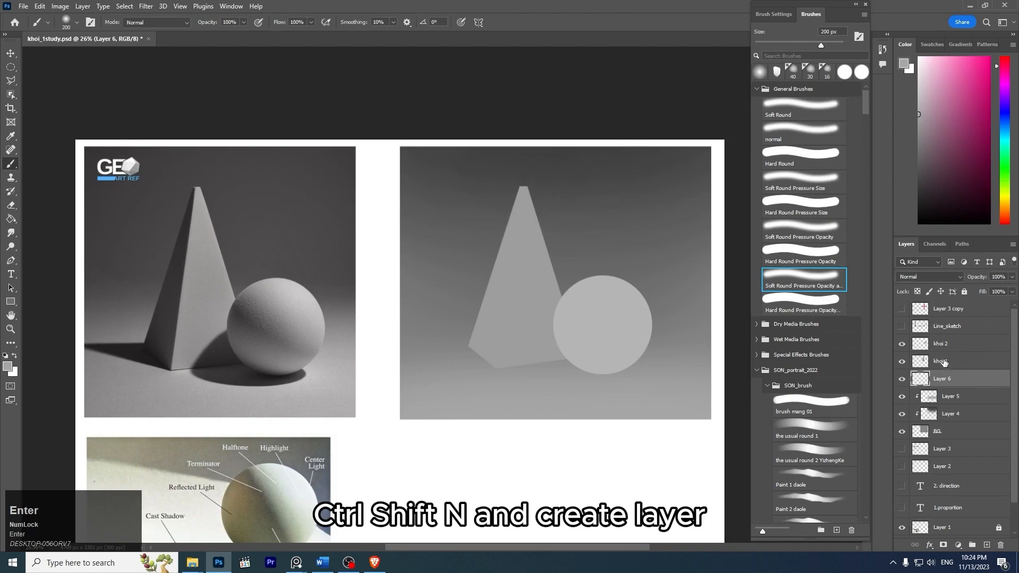
pyautogui.doubleClick(946, 379)
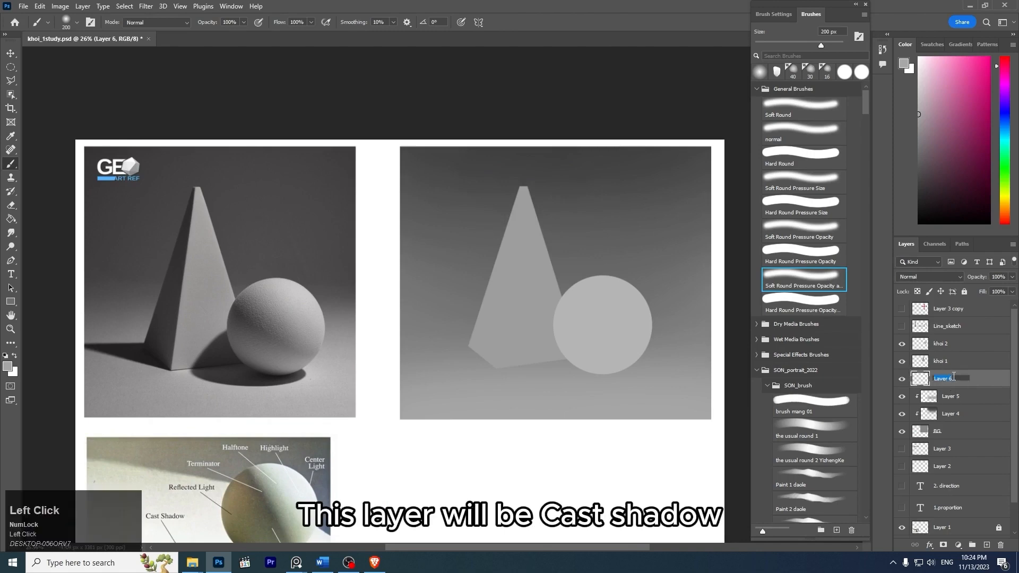
pyautogui.write('Cas')
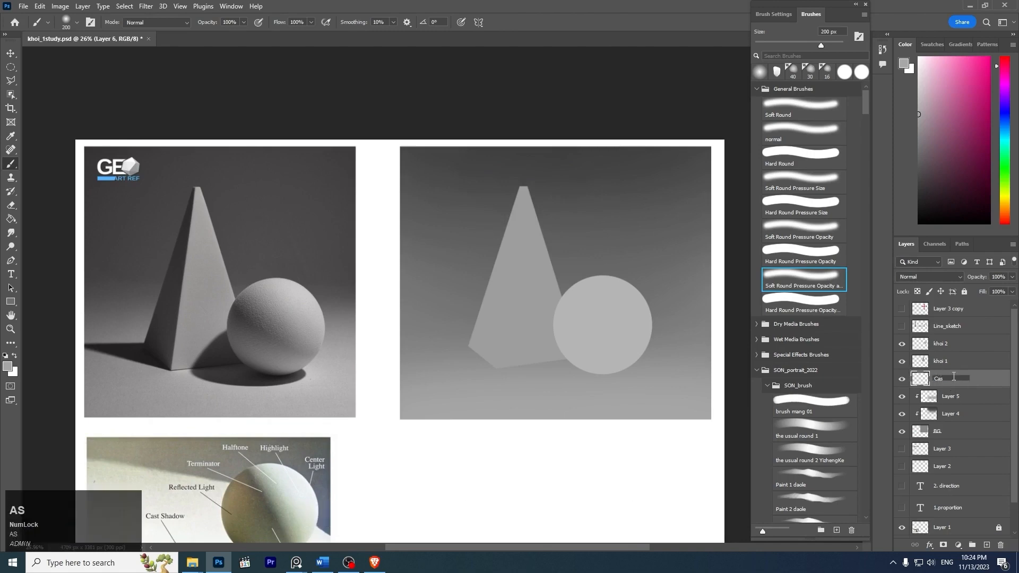
pyautogui.write('t Shadow')
pyautogui.press('Return')
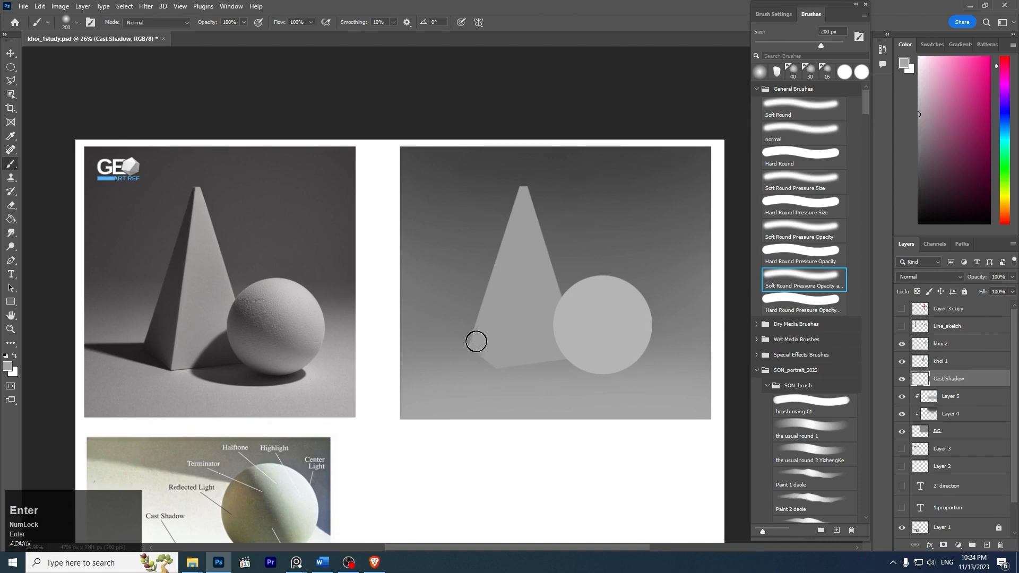
# - Start a cast shadow path with the Pen tool at the drawn pyramid's lowest corner
pyautogui.press('space')
pyautogui.moveTo(526, 352)
pyautogui.mouseDown()
pyautogui.moveTo(596, 296)
pyautogui.moveTo(412, 332)
pyautogui.mouseUp()
pyautogui.press('z')
pyautogui.press('z')
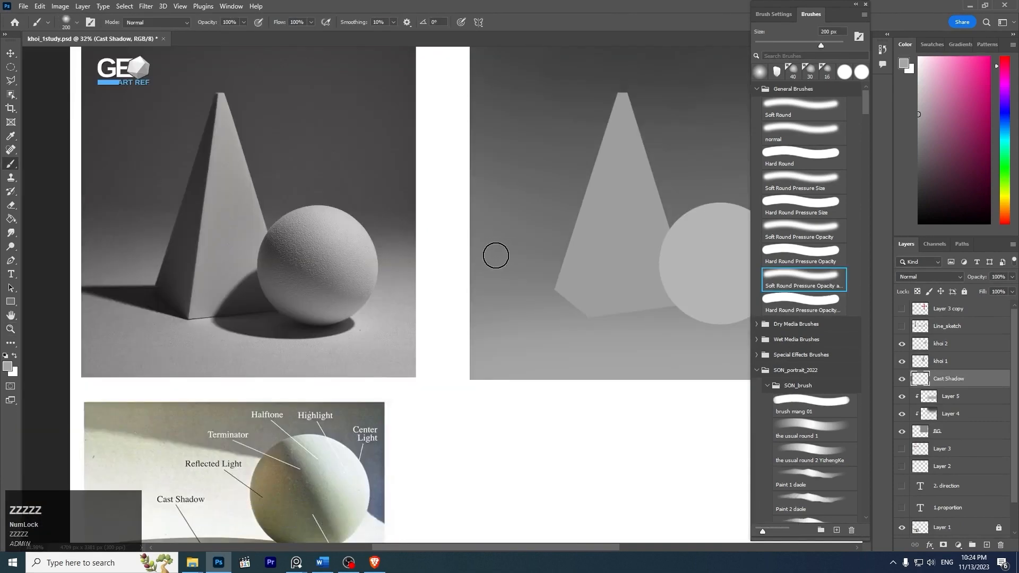
pyautogui.press('space')
pyautogui.moveTo(590, 267); pyautogui.dragTo(562, 263)
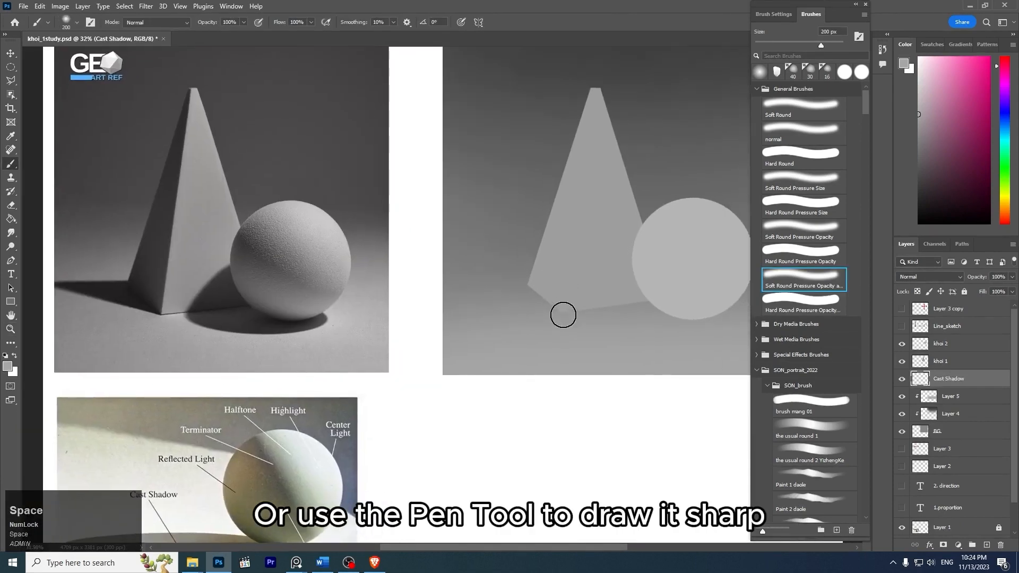
pyautogui.press('z')
pyautogui.moveTo(569, 303)
pyautogui.mouseDown()
pyautogui.moveTo(580, 313)
pyautogui.moveTo(558, 295)
pyautogui.mouseUp()
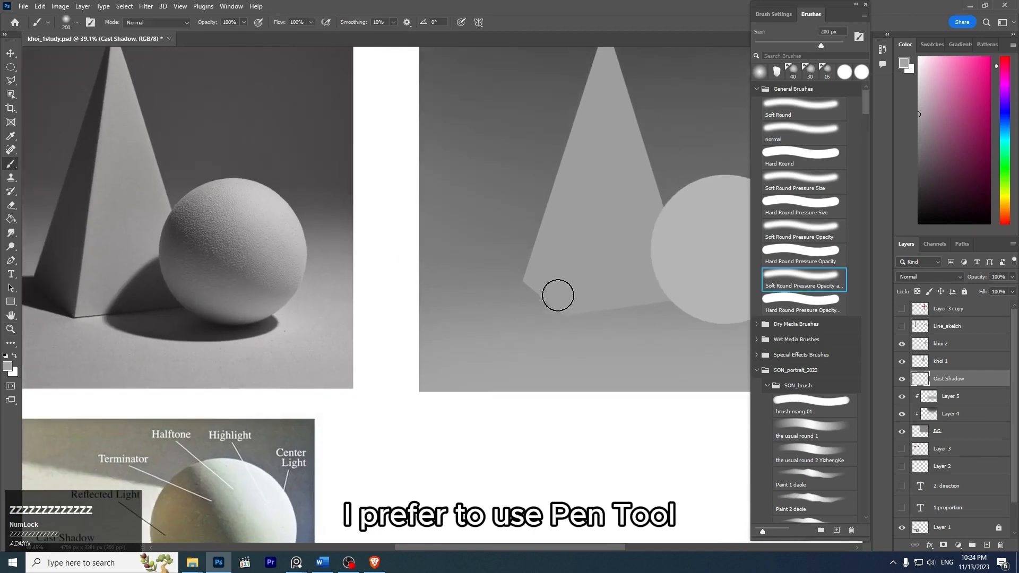
pyautogui.press('p')
pyautogui.scroll(3, 567, 330)
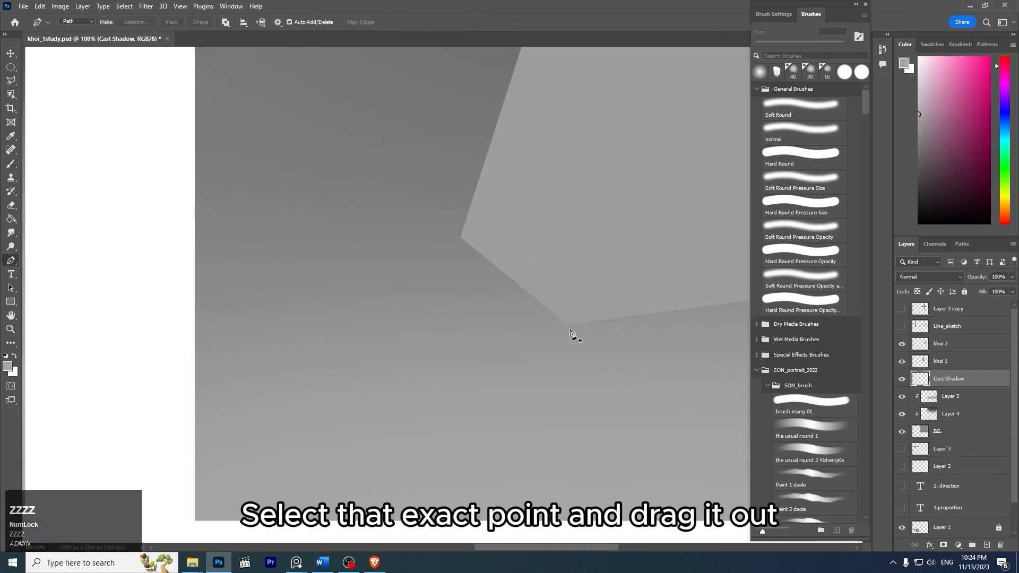
pyautogui.press('z')
pyautogui.moveTo(580, 334)
pyautogui.mouseDown()
pyautogui.moveTo(573, 259)
pyautogui.moveTo(507, 263)
pyautogui.mouseUp()
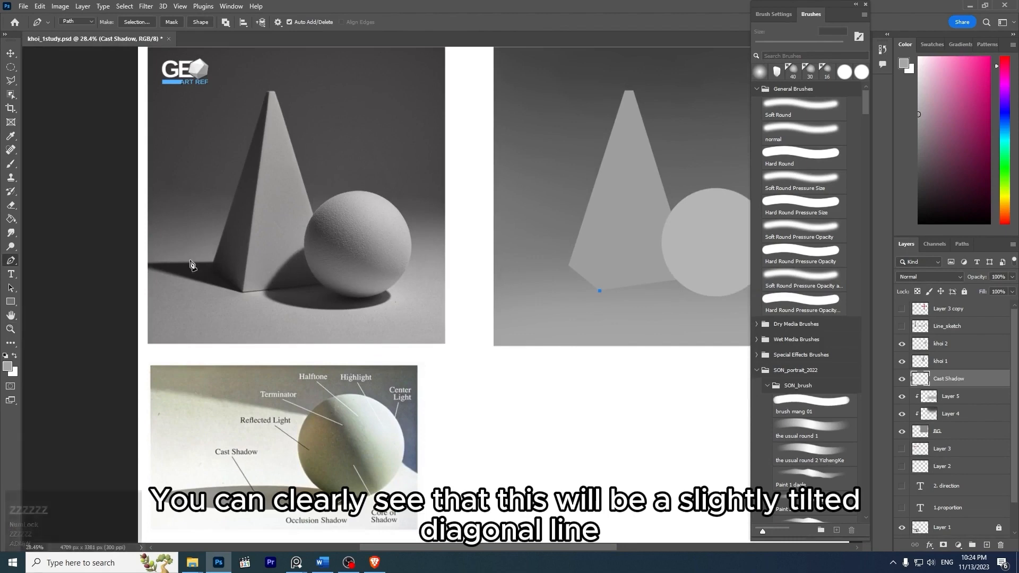
# - Examine the photo's pyramid shadow, try its outline out to the background's left edge and back into the pyramid, and undo the path
pyautogui.press('z')
pyautogui.moveTo(184, 266); pyautogui.dragTo(310, 293)
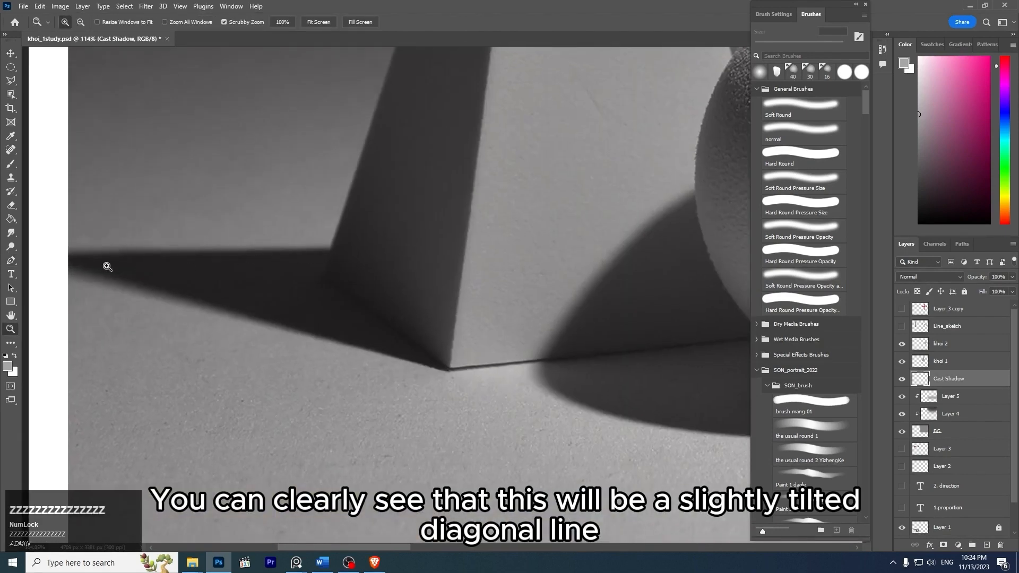
pyautogui.moveTo(442, 248); pyautogui.dragTo(375, 225)
pyautogui.press('space')
pyautogui.moveTo(624, 209); pyautogui.dragTo(281, 247)
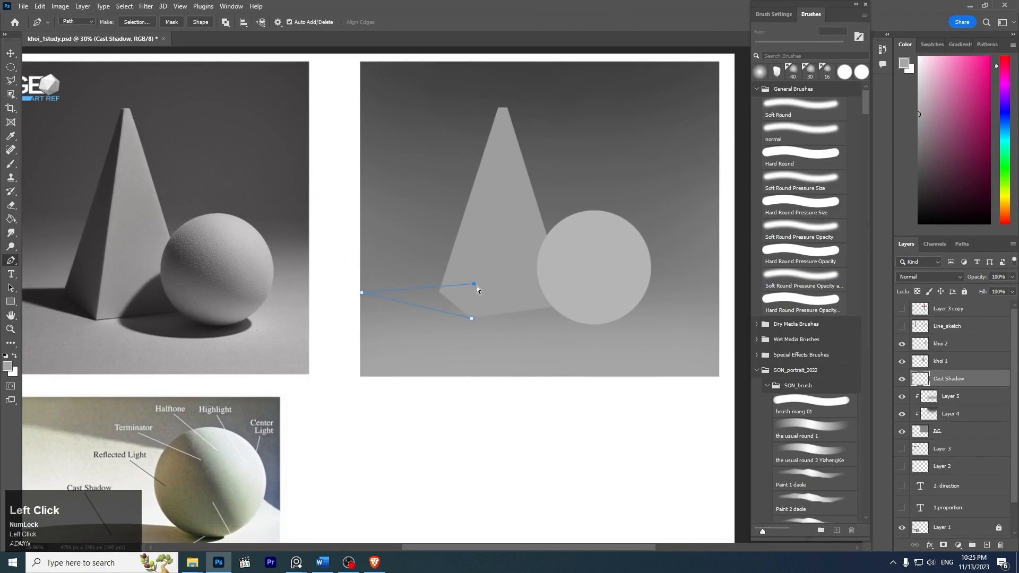
pyautogui.hotkey('ctrl', 'z')
pyautogui.hotkey('ctrl', 'z')
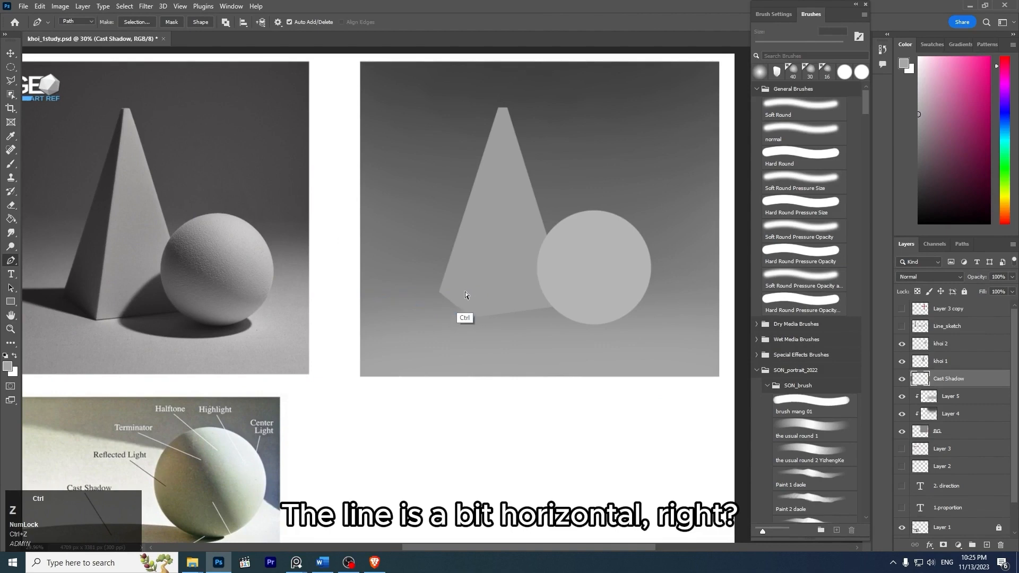
pyautogui.hotkey('ctrl', 'z')
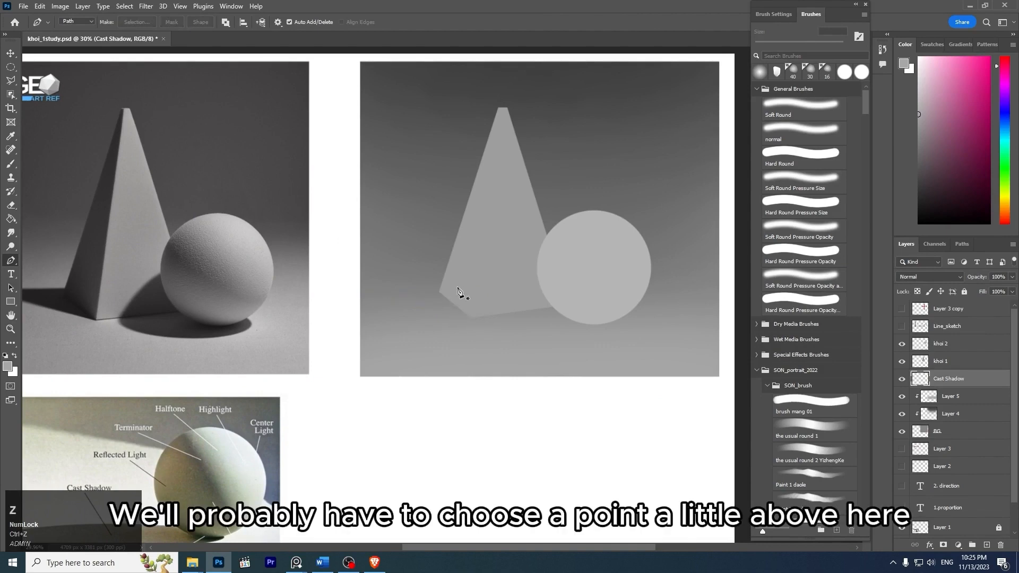
# - Try the shadow's upper edge as a line from inside the pyramid to the background's left edge, and compare it with the photo
pyautogui.click(479, 288)
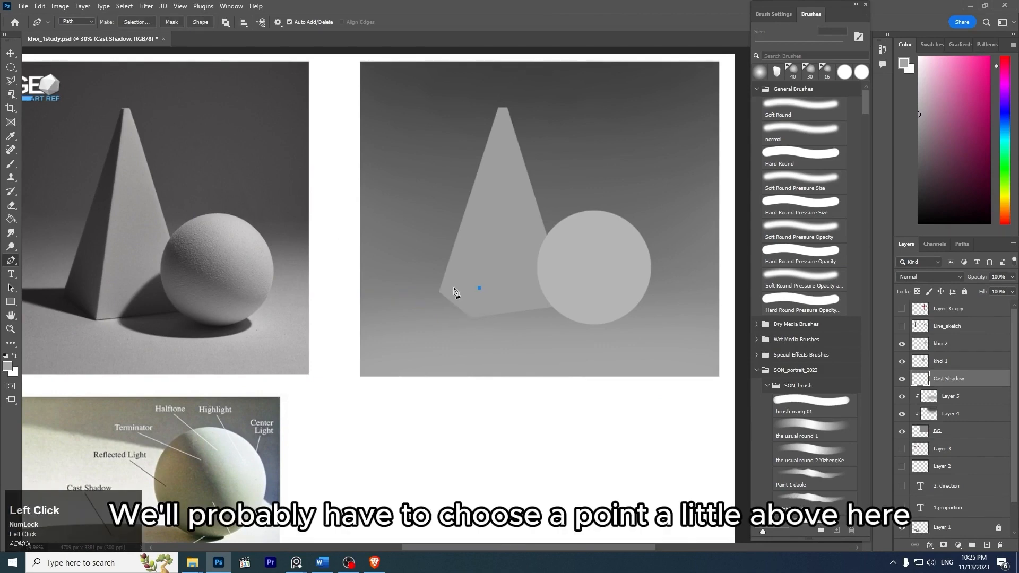
pyautogui.click(362, 293)
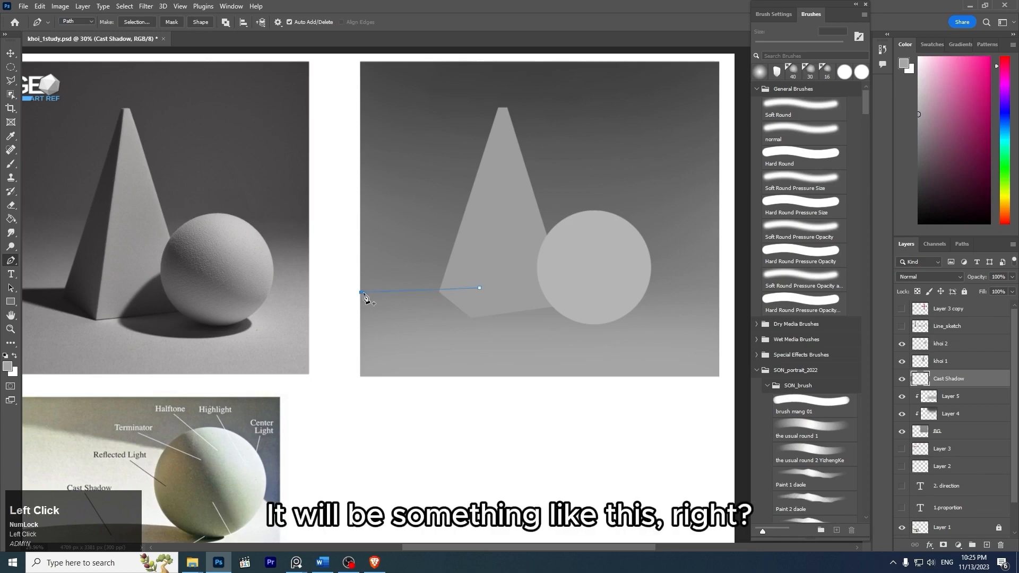
pyautogui.press('z')
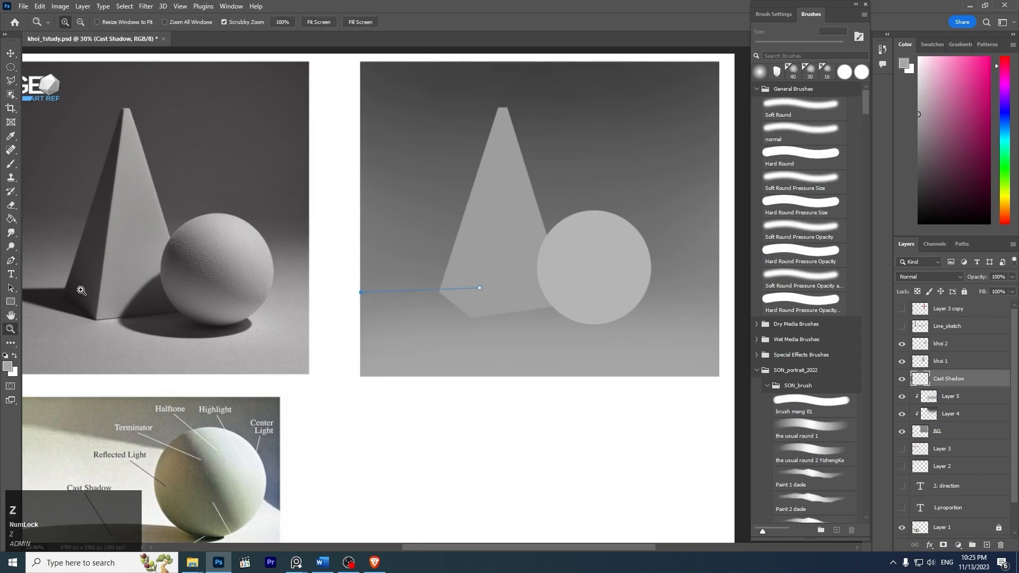
pyautogui.press('z')
pyautogui.moveTo(149, 256); pyautogui.dragTo(228, 303)
pyautogui.moveTo(268, 284); pyautogui.dragTo(739, 132)
pyautogui.moveTo(627, 168); pyautogui.dragTo(735, 118)
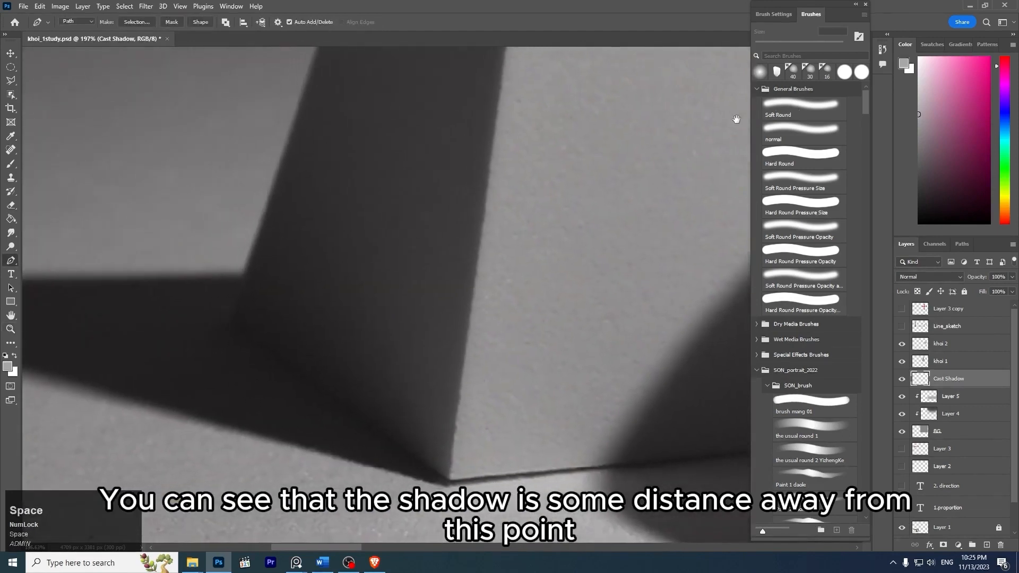
# - Mark the shadow's rear corner on the reference photo, and undo the marks together with the trial upper edge
pyautogui.click(237, 318)
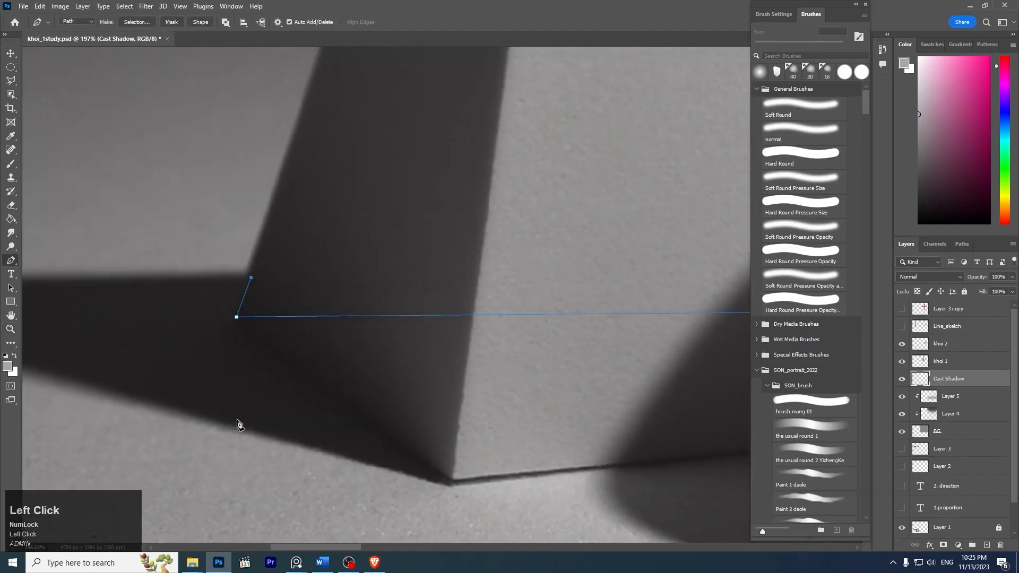
pyautogui.hotkey('ctrl', 'z')
pyautogui.moveTo(390, 287); pyautogui.dragTo(316, 225)
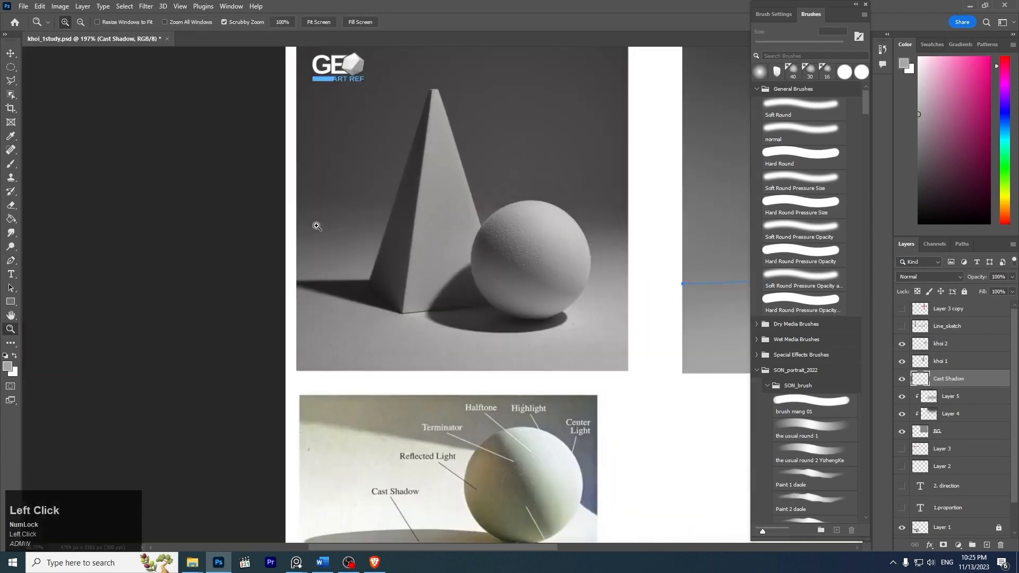
pyautogui.moveTo(571, 264); pyautogui.dragTo(239, 287)
pyautogui.keyDown('ctrl'); pyautogui.click(462, 326); pyautogui.keyUp('ctrl')
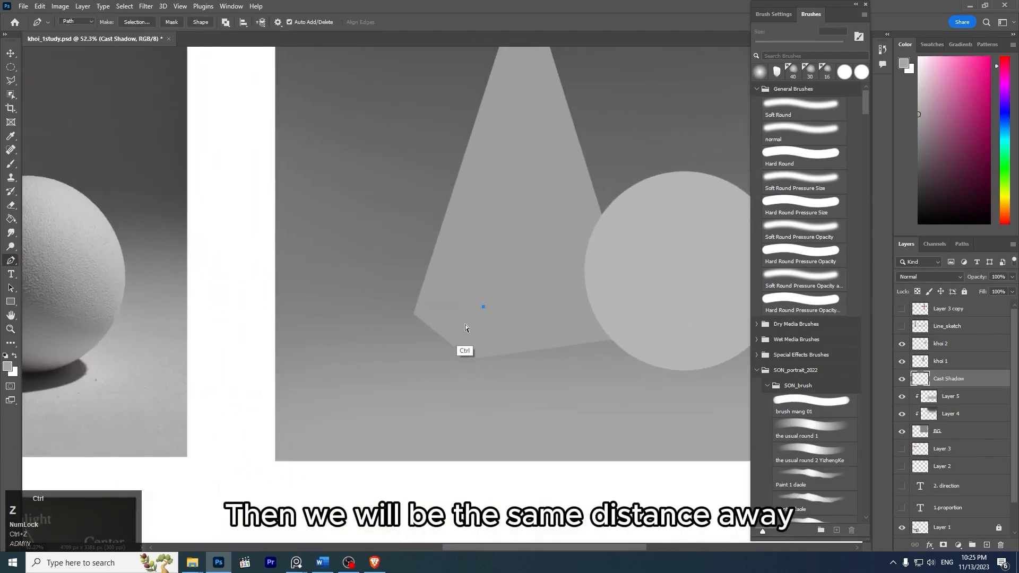
pyautogui.hotkey('ctrl', 'z')
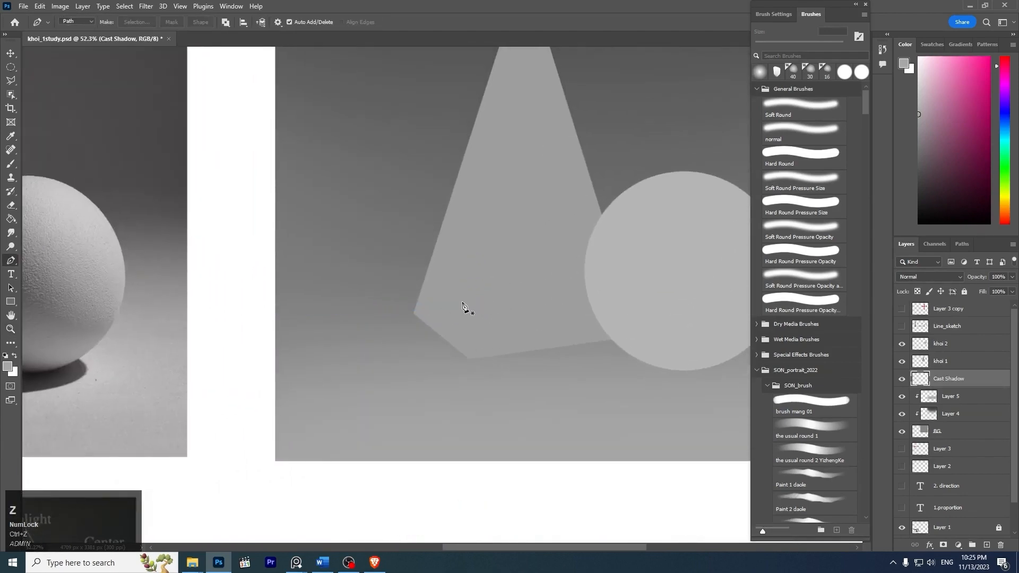
# - Try a more tilted upper shadow edge from a higher point inside the pyramid to the background's left edge, and undo it
pyautogui.click(462, 302)
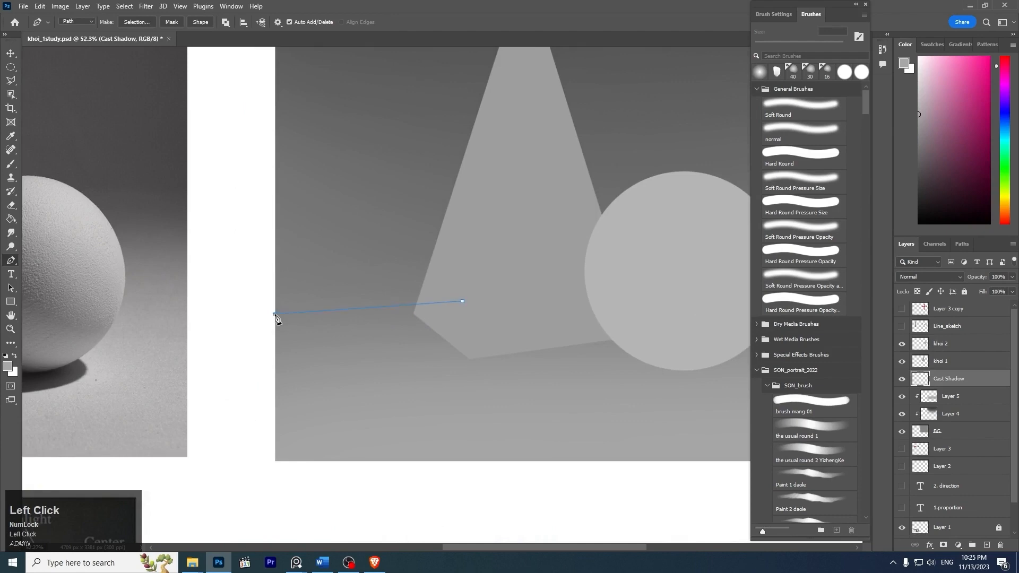
pyautogui.keyDown('ctrl'); pyautogui.click(437, 320); pyautogui.keyUp('ctrl')
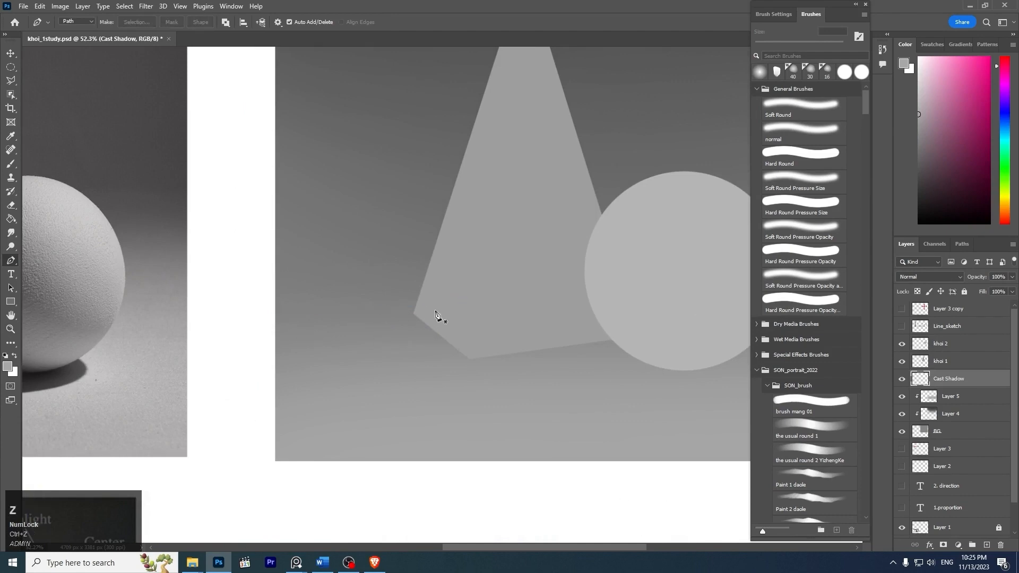
pyautogui.click(274, 316)
pyautogui.press('z')
pyautogui.moveTo(432, 310); pyautogui.dragTo(412, 296)
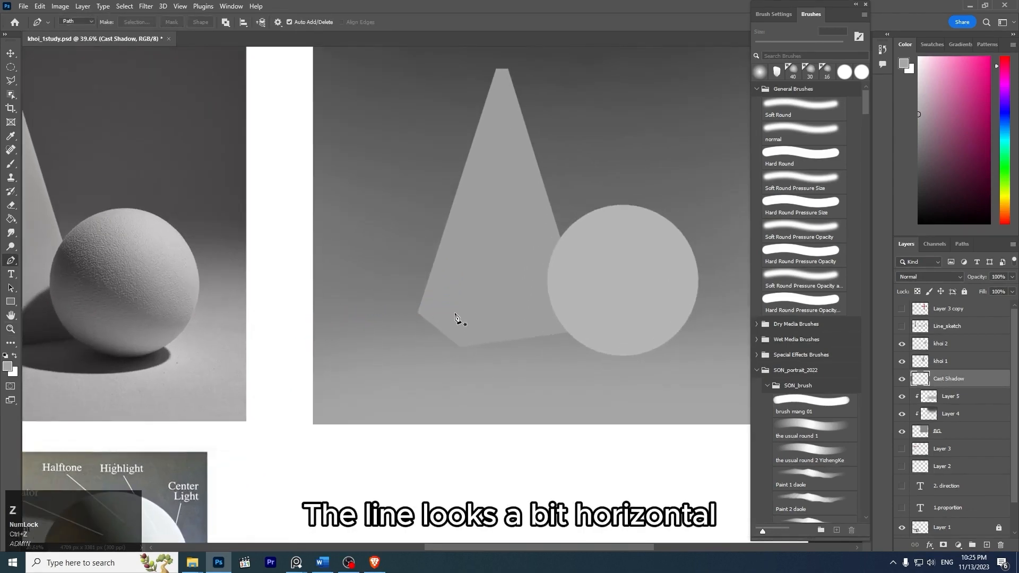
# - Draw the pyramid's cast shadow as a closed triangular path from inside the pyramid to the background's left edge and the pyramid's front base corner
pyautogui.click(457, 313)
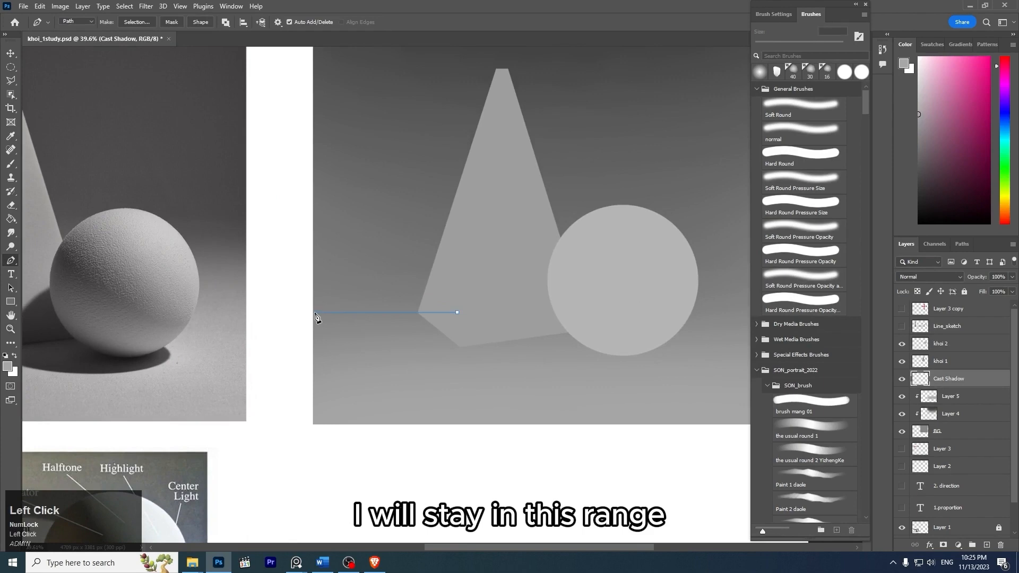
pyautogui.click(315, 313)
pyautogui.keyDown('ctrl'); pyautogui.click(460, 314); pyautogui.keyUp('ctrl')
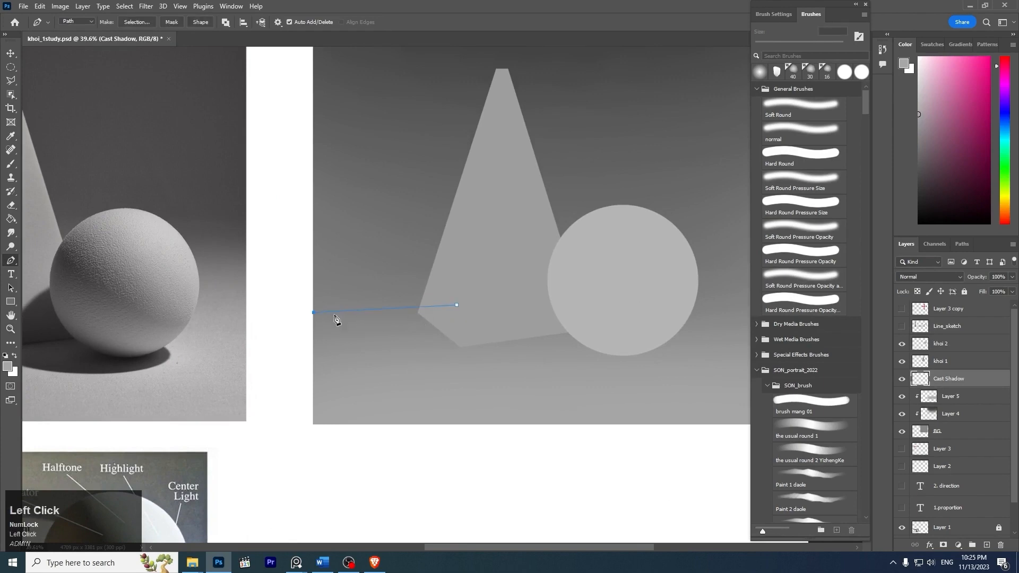
pyautogui.scroll(-2, 459, 351)
pyautogui.moveTo(430, 277); pyautogui.dragTo(490, 280)
pyautogui.press('z')
pyautogui.moveTo(515, 364); pyautogui.dragTo(507, 306)
pyautogui.press('z')
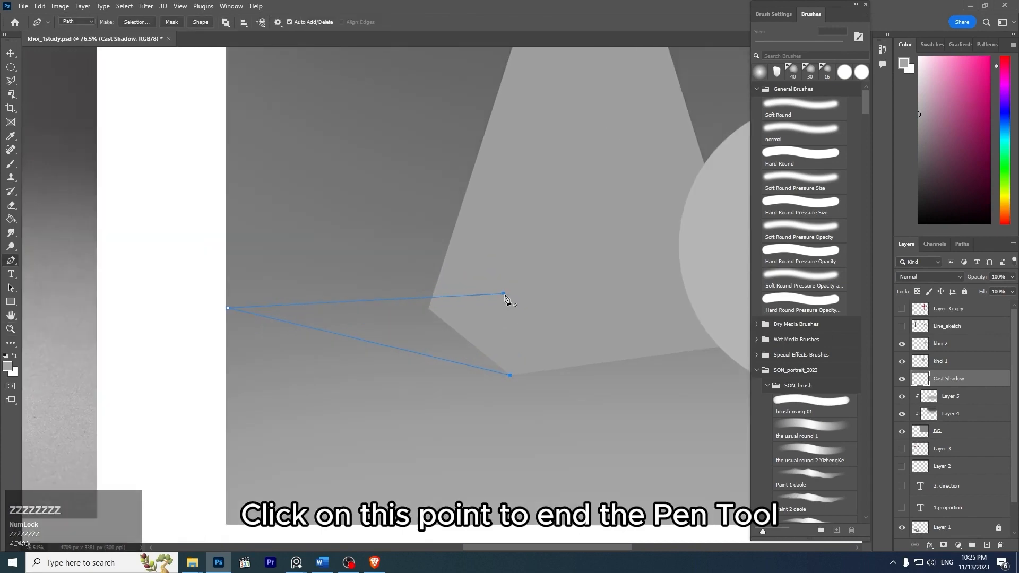
pyautogui.click(504, 294)
pyautogui.press('z')
pyautogui.moveTo(531, 270); pyautogui.dragTo(527, 273)
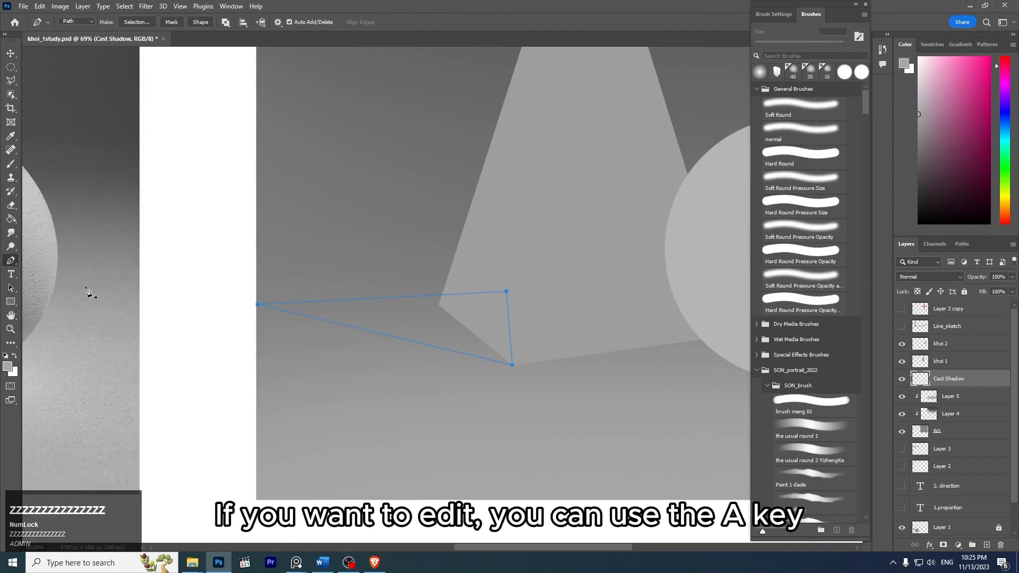
# - Switch to the Direct Selection tool and select the shadow path's upper anchor inside the pyramid
pyautogui.press('a')
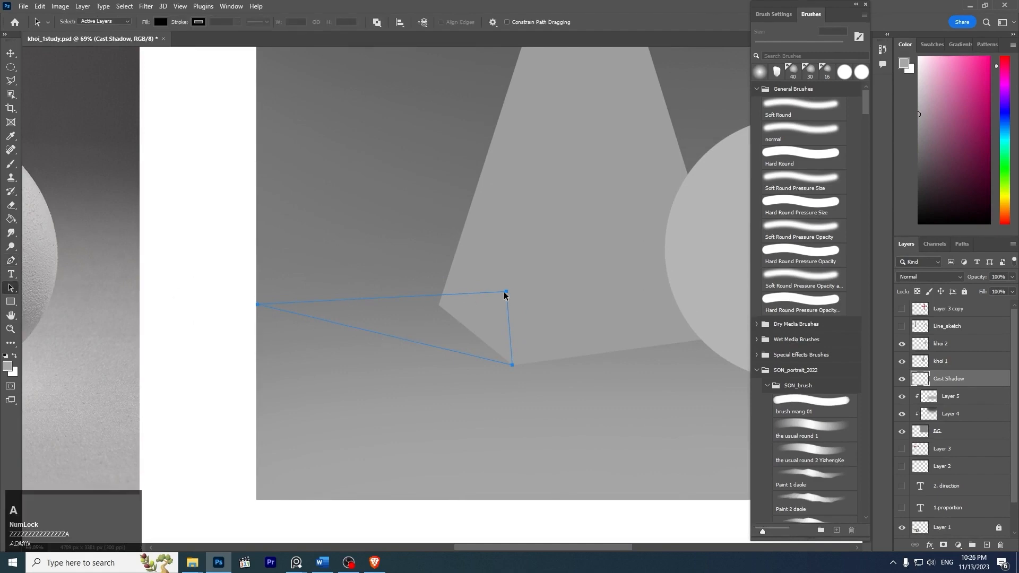
pyautogui.click(11, 288)
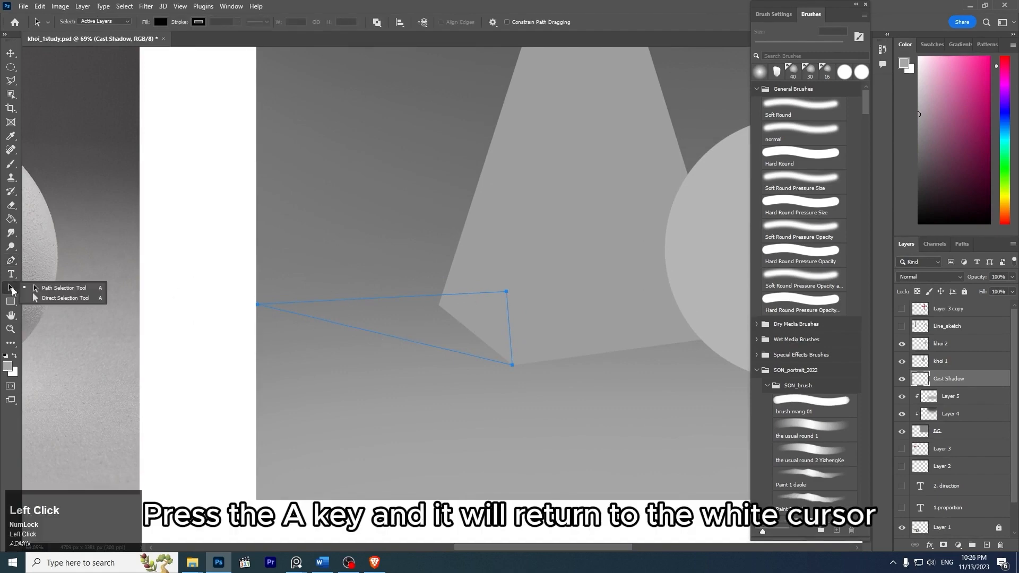
pyautogui.click(87, 297)
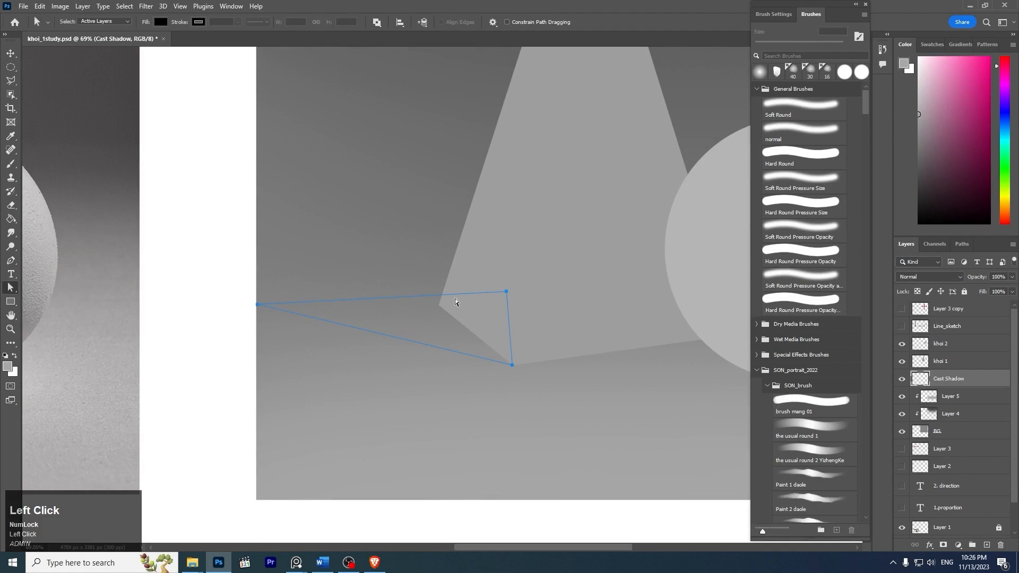
pyautogui.click(506, 292)
pyautogui.moveTo(508, 301); pyautogui.dragTo(576, 235)
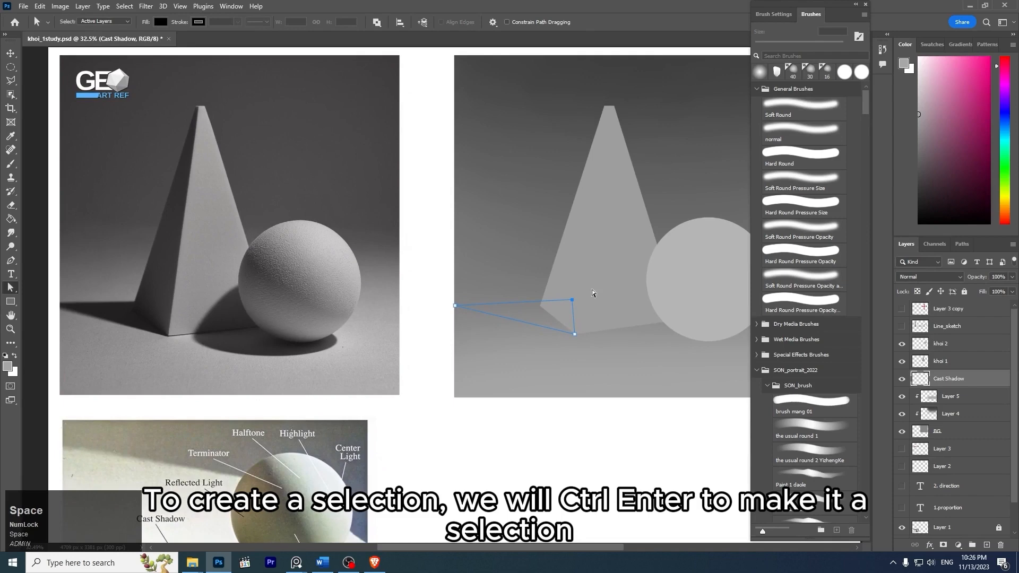
# - Try a dark gray fill in a selection made from the shadow path, and undo back to the editable path
pyautogui.hotkey('ctrl', 'Return')
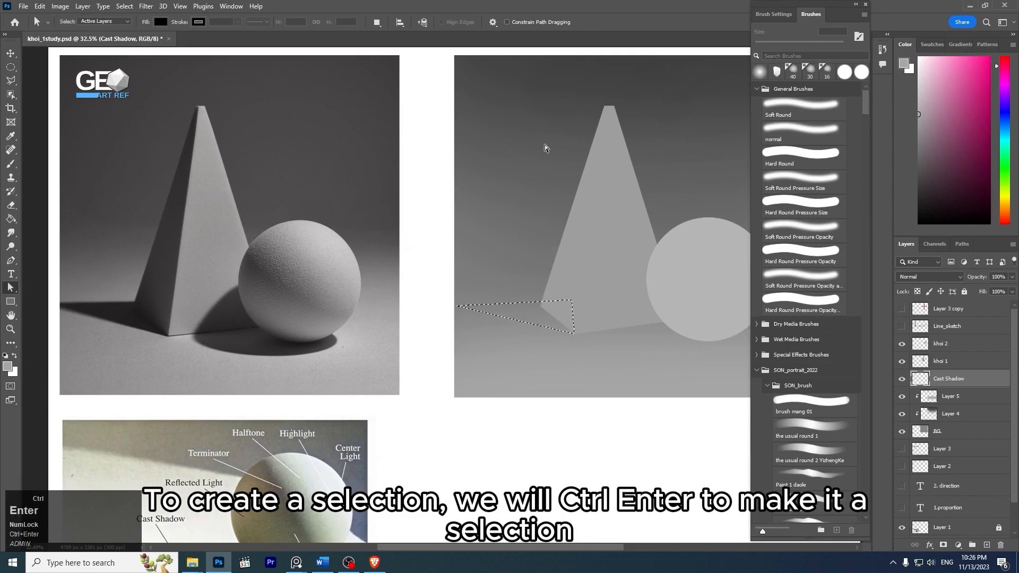
pyautogui.click(915, 174)
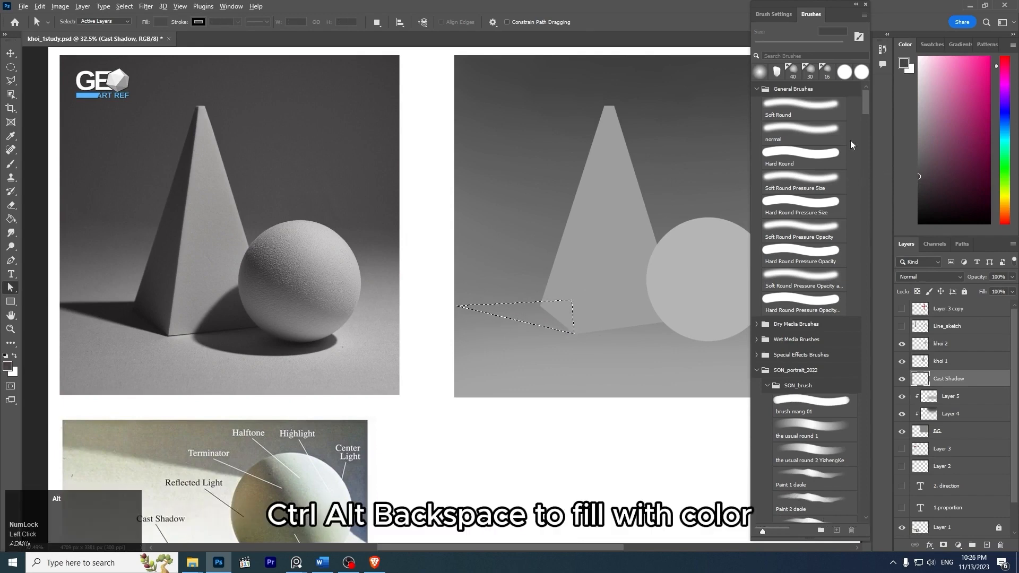
pyautogui.hotkey('alt', 'BackSpace')
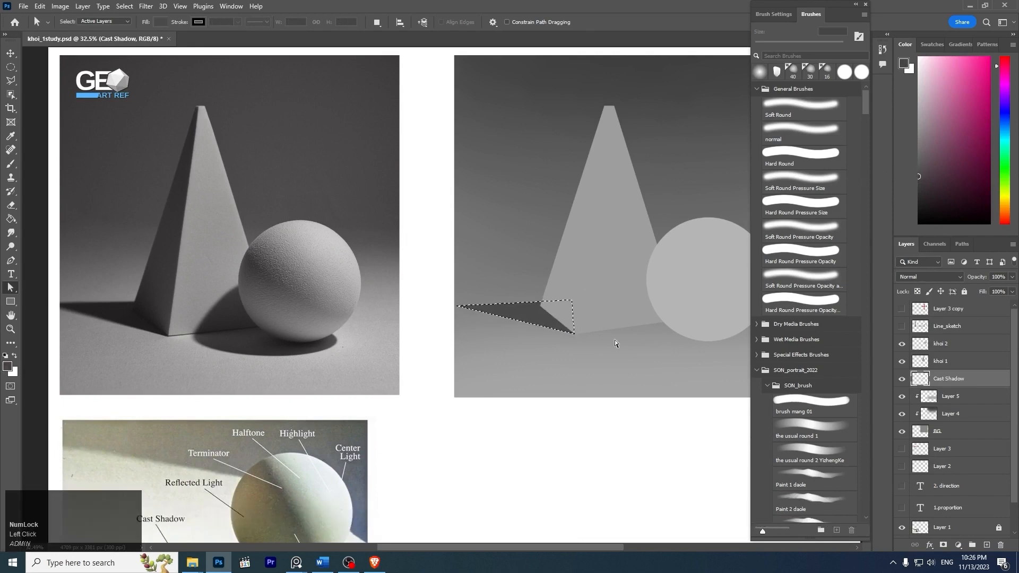
pyautogui.hotkey('ctrl', 'd')
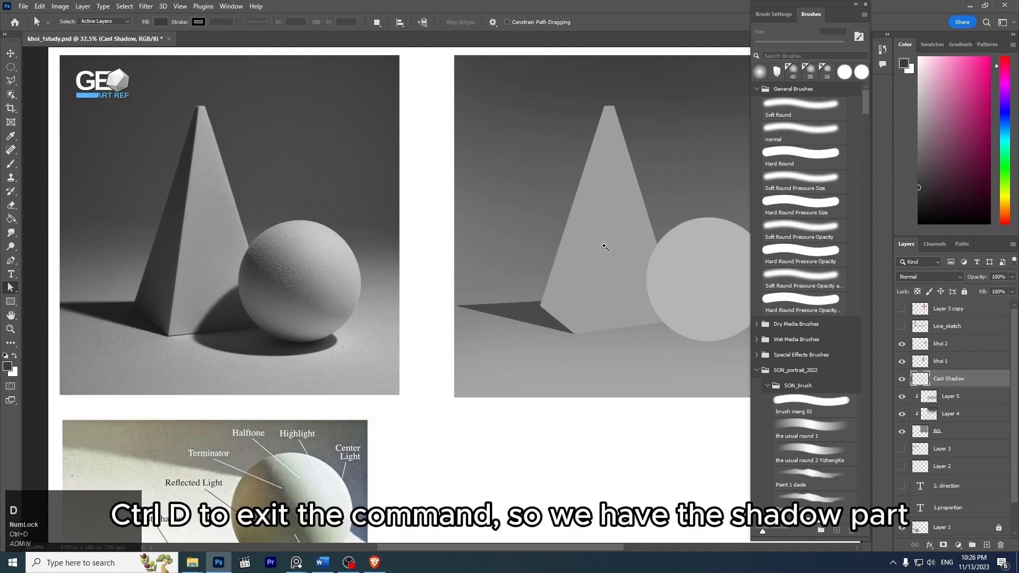
pyautogui.press('z')
pyautogui.moveTo(636, 231)
pyautogui.mouseDown()
pyautogui.moveTo(589, 209)
pyautogui.moveTo(629, 247)
pyautogui.mouseUp()
pyautogui.moveTo(542, 287); pyautogui.dragTo(505, 273)
pyautogui.press('z')
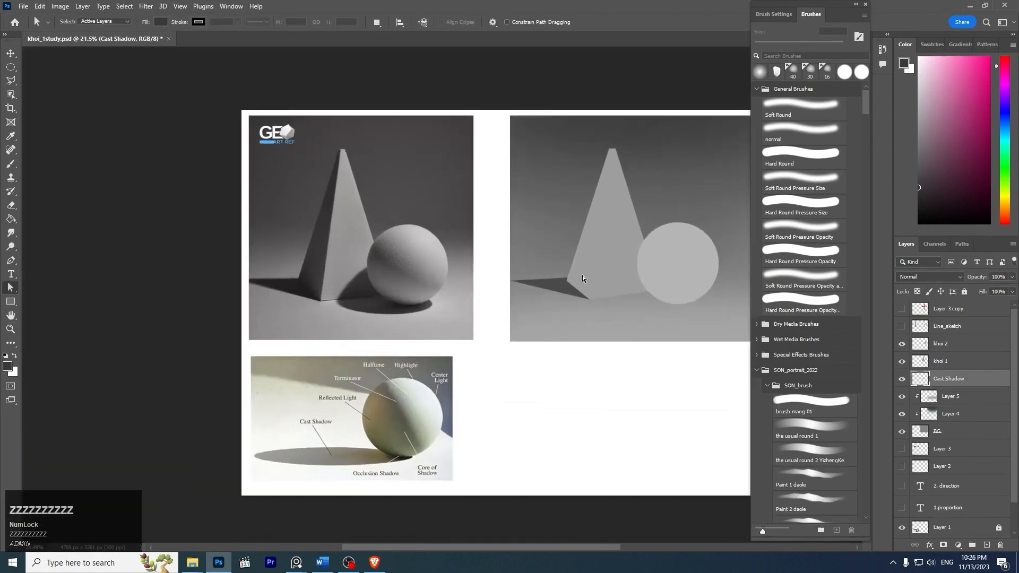
pyautogui.press('z')
pyautogui.moveTo(600, 250); pyautogui.dragTo(635, 258)
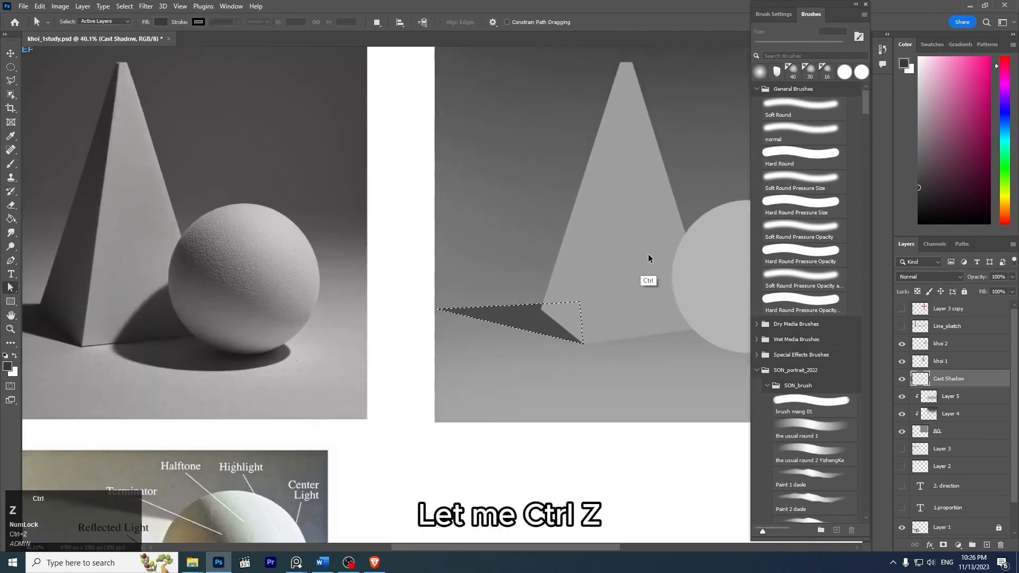
pyautogui.hotkey('ctrl', 'z')
pyautogui.hotkey('ctrl', 'z')
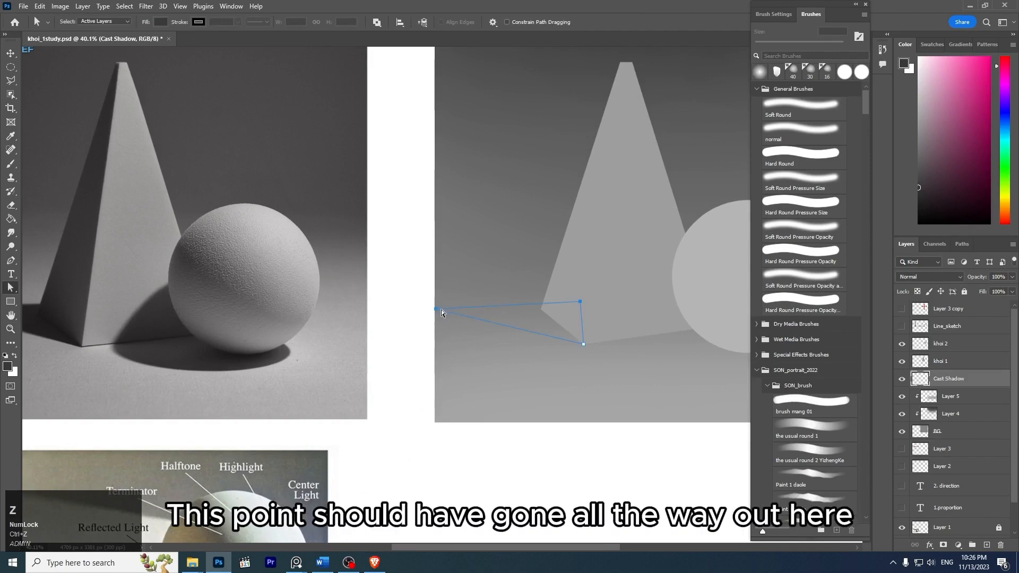
# - Extend the shadow path's outer anchor beyond the background's left edge, and fill the shape with a darker gray on the Cast Shadow layer
pyautogui.moveTo(433, 310); pyautogui.dragTo(403, 301)
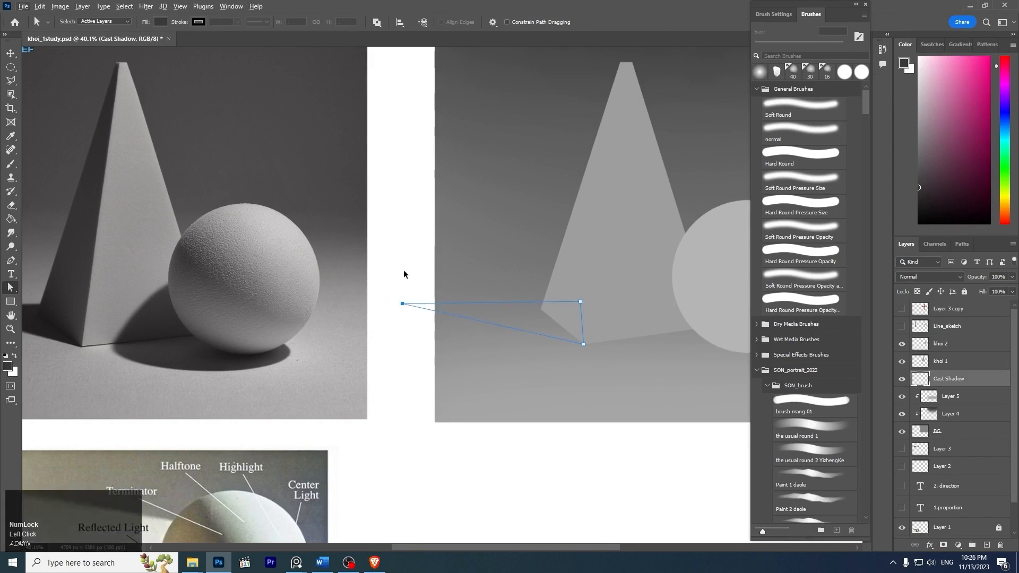
pyautogui.hotkey('ctrl', 'Return')
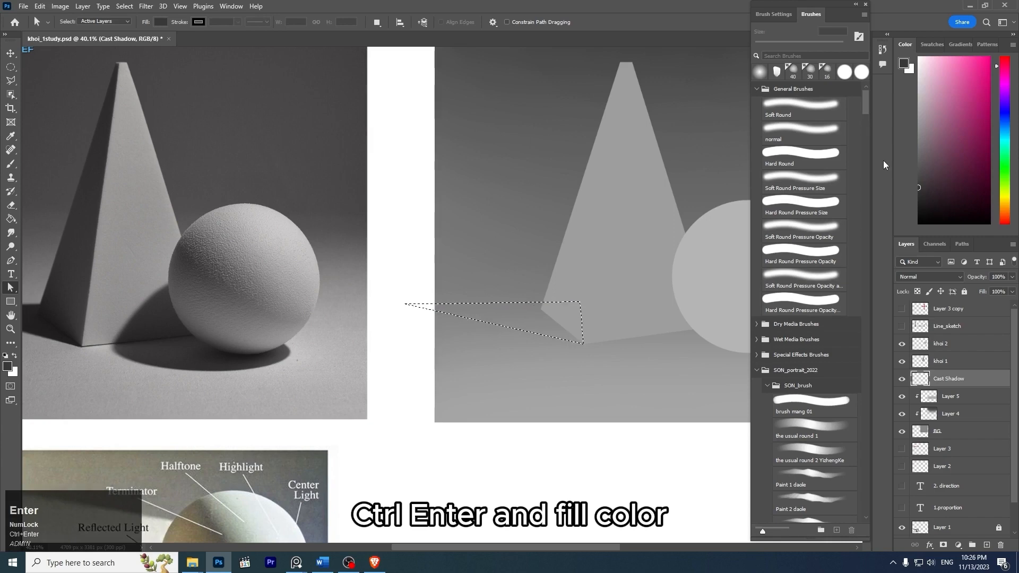
pyautogui.hotkey('alt', 'BackSpace')
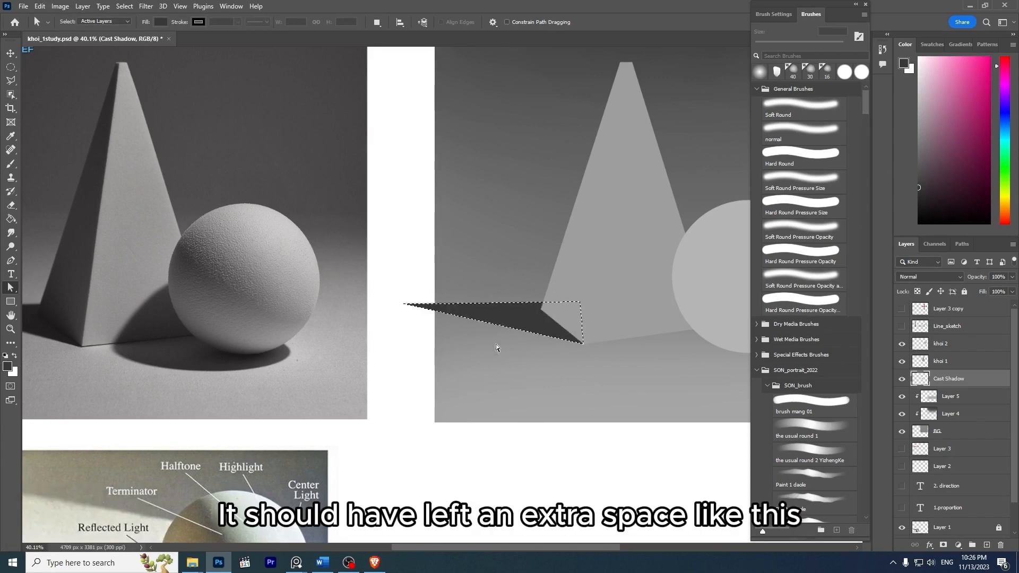
pyautogui.hotkey('ctrl', 'd')
pyautogui.press('z')
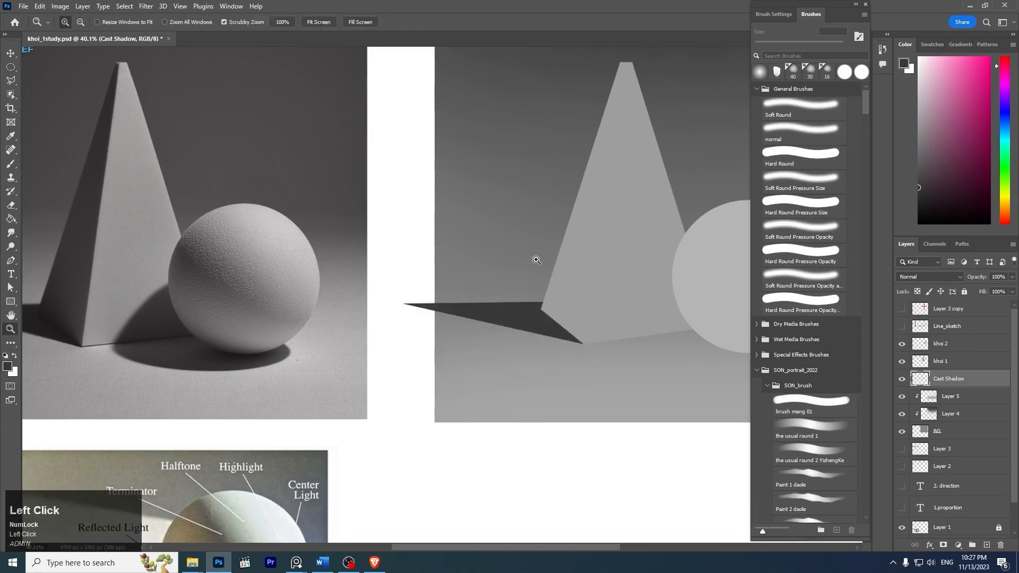
pyautogui.moveTo(536, 260); pyautogui.dragTo(500, 244)
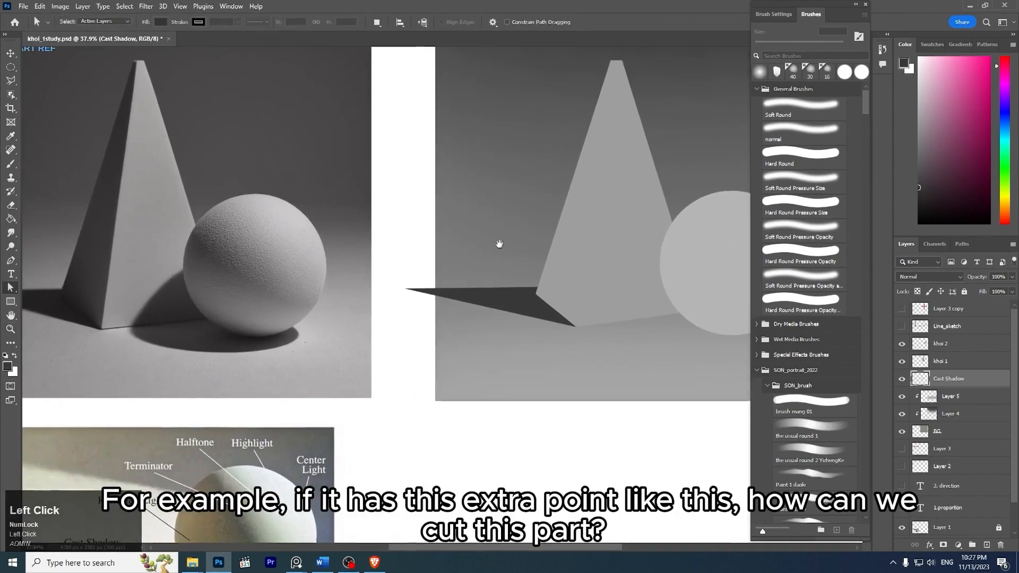
# - Load the BG layer's outline as a selection while keeping the Cast Shadow layer active
pyautogui.press('z')
pyautogui.moveTo(423, 296); pyautogui.dragTo(455, 275)
pyautogui.moveTo(548, 259); pyautogui.dragTo(468, 263)
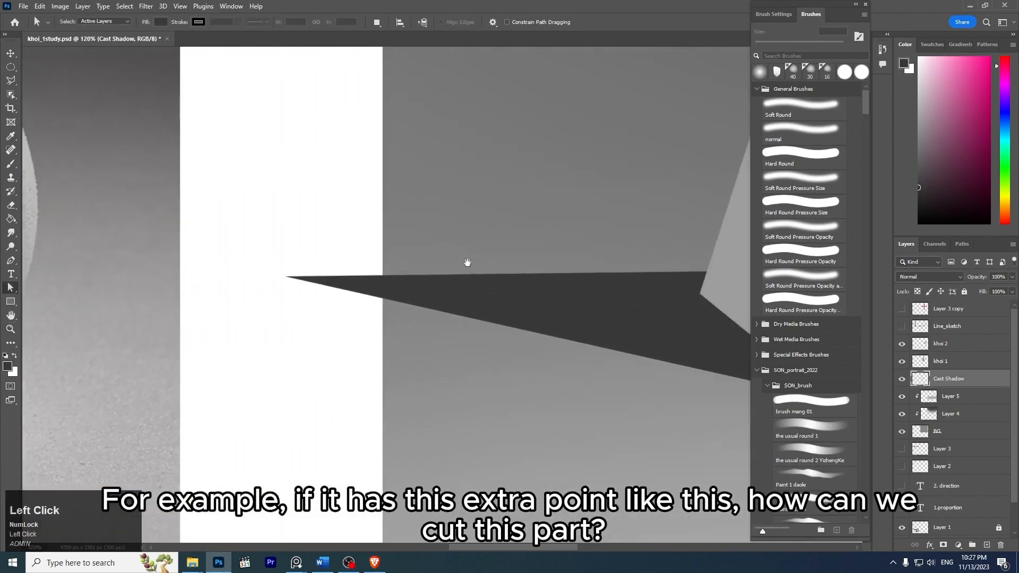
pyautogui.press('z')
pyautogui.moveTo(534, 242); pyautogui.dragTo(470, 255)
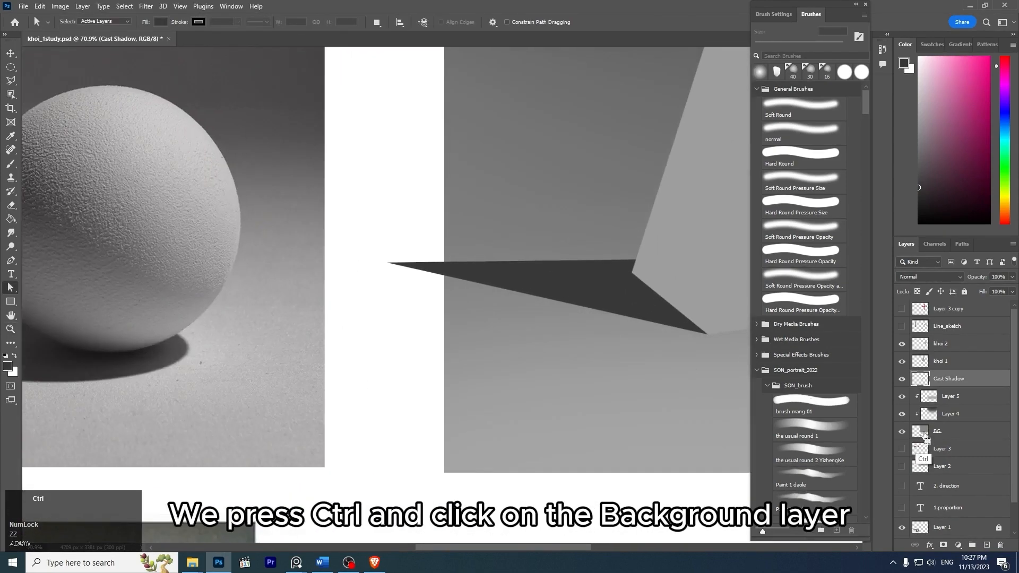
pyautogui.keyDown('ctrl'); pyautogui.click(925, 438); pyautogui.keyUp('ctrl')
pyautogui.press('z')
pyautogui.moveTo(541, 303); pyautogui.dragTo(514, 264)
pyautogui.press('z')
pyautogui.moveTo(584, 248); pyautogui.dragTo(551, 236)
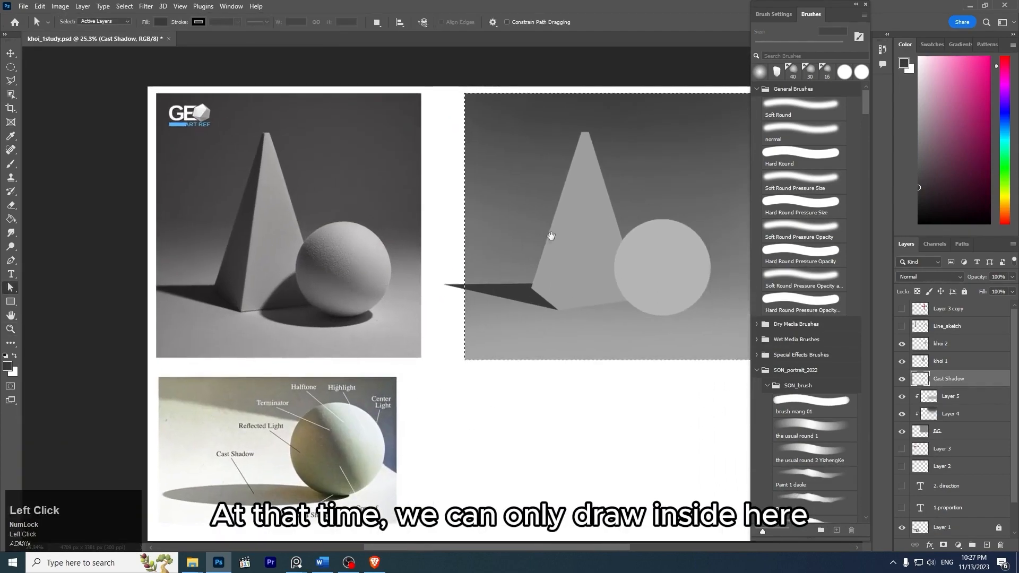
pyautogui.press('z')
pyautogui.moveTo(491, 245); pyautogui.dragTo(521, 270)
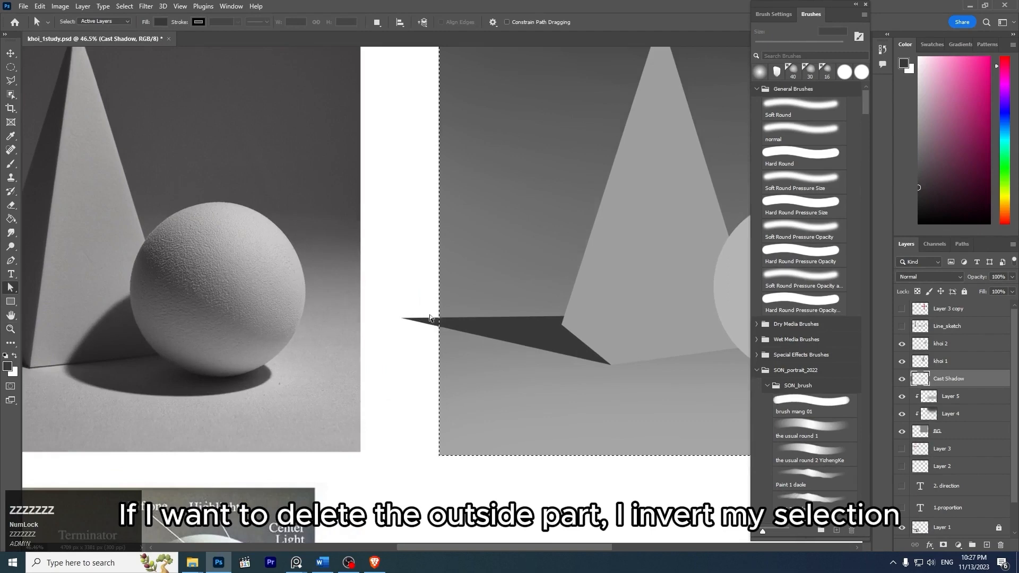
# - Invert the selection to cover the area outside the background
pyautogui.press('z')
pyautogui.moveTo(481, 193)
pyautogui.mouseDown()
pyautogui.moveTo(439, 168)
pyautogui.moveTo(467, 198)
pyautogui.moveTo(481, 189)
pyautogui.mouseUp()
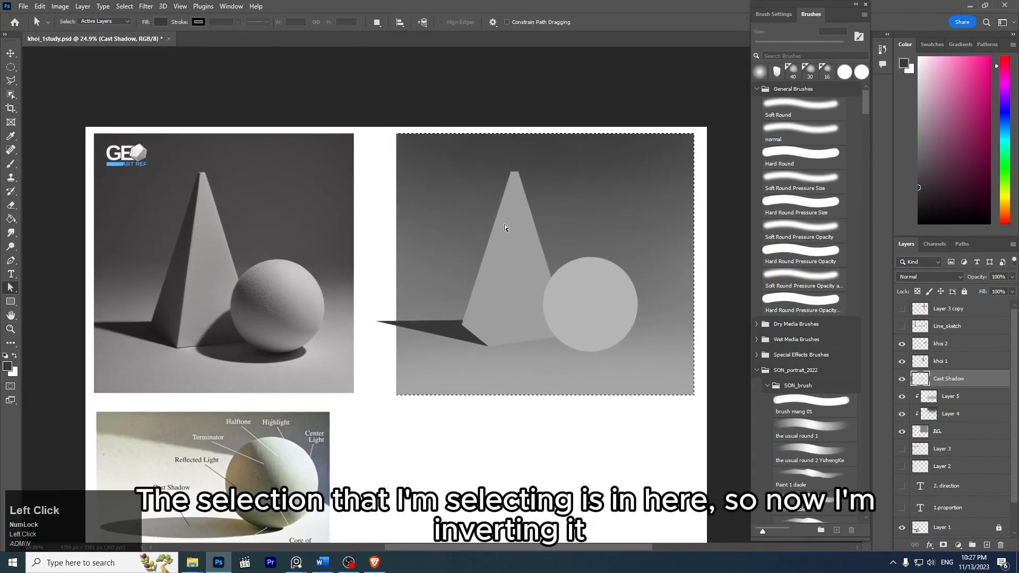
pyautogui.press('z')
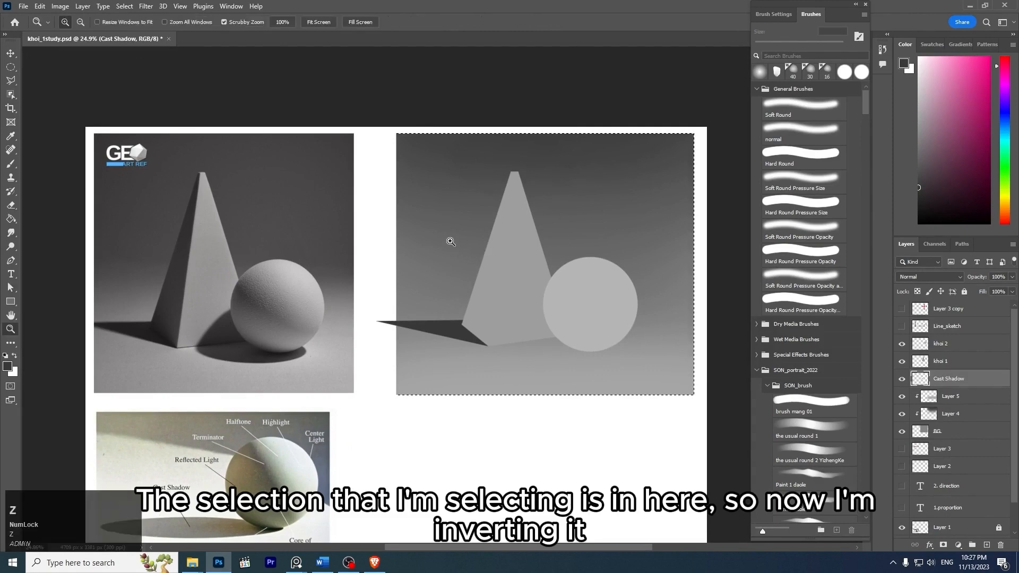
pyautogui.moveTo(451, 241)
pyautogui.mouseDown()
pyautogui.moveTo(476, 258)
pyautogui.moveTo(438, 228)
pyautogui.mouseUp()
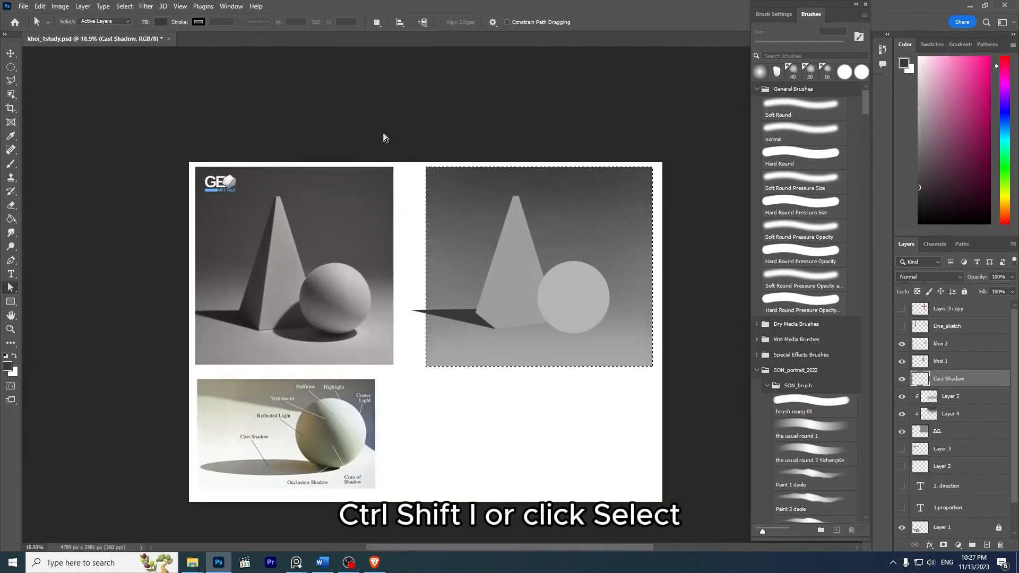
pyautogui.click(125, 6)
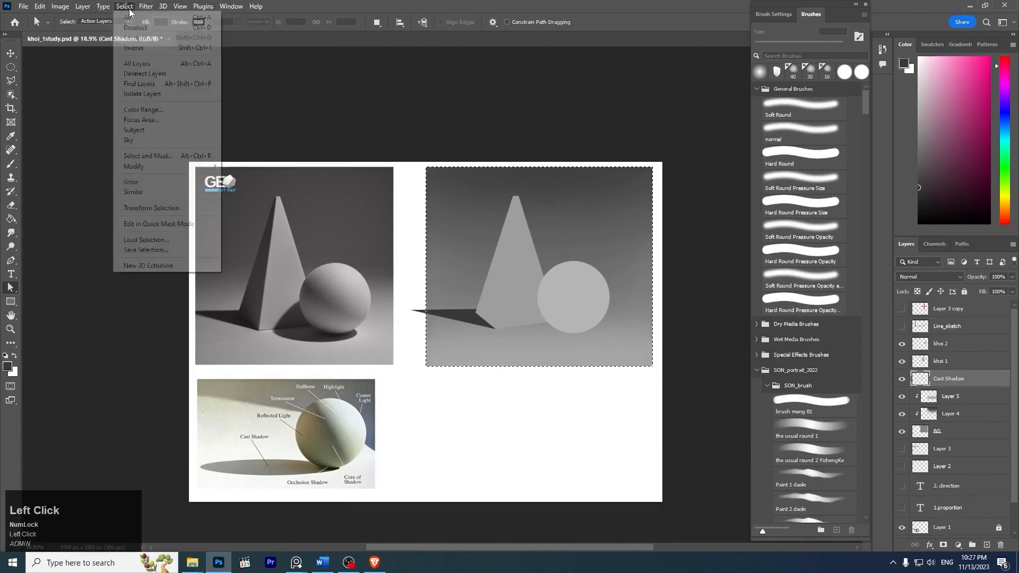
pyautogui.click(190, 50)
# - Erase the shadow's tip that sticks out past the background's left edge, and deselect
pyautogui.press('z')
pyautogui.moveTo(425, 312)
pyautogui.mouseDown()
pyautogui.moveTo(413, 277)
pyautogui.moveTo(399, 349)
pyautogui.mouseUp()
pyautogui.press('e')
pyautogui.middleClick(426, 294)
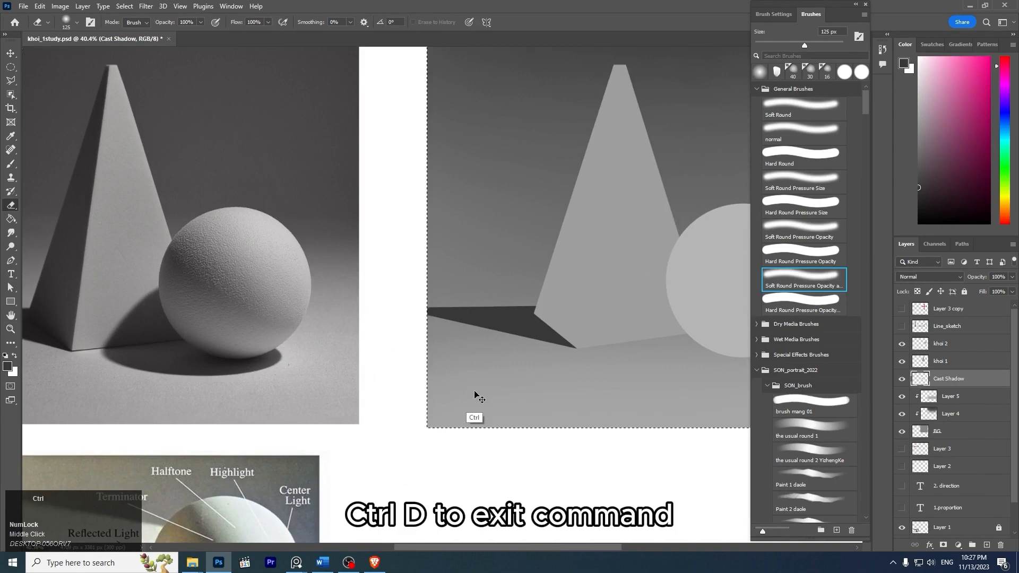
pyautogui.hotkey('ctrl', 'd')
# - Hide and show the Cast Shadow layer to check the trimmed shadow against the reference photo
pyautogui.press('z')
pyautogui.moveTo(531, 242)
pyautogui.mouseDown()
pyautogui.moveTo(474, 225)
pyautogui.moveTo(582, 257)
pyautogui.mouseUp()
pyautogui.press('z')
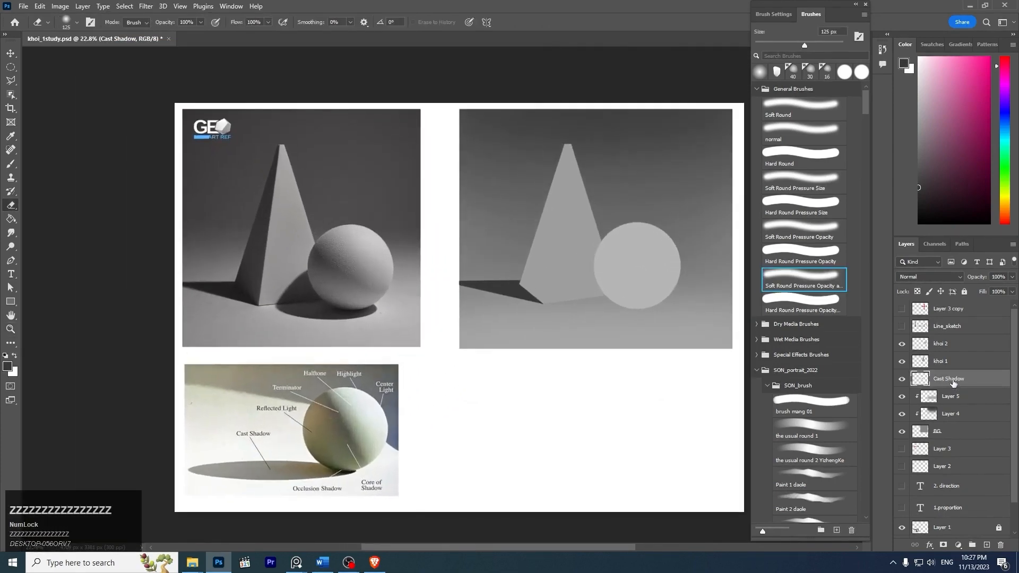
pyautogui.click(959, 382)
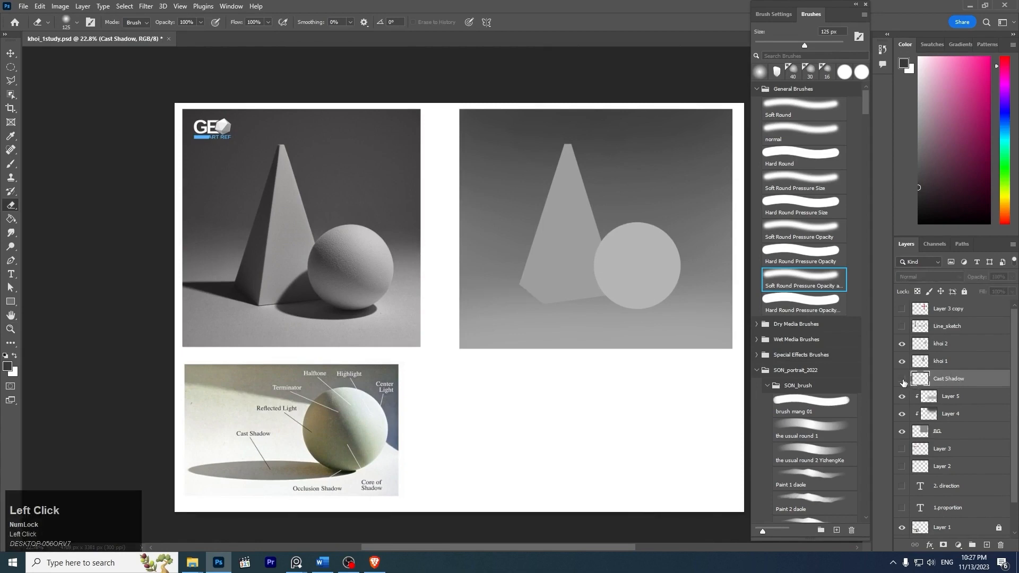
pyautogui.press('z')
pyautogui.moveTo(644, 303)
pyautogui.mouseDown()
pyautogui.moveTo(662, 319)
pyautogui.moveTo(591, 289)
pyautogui.mouseUp()
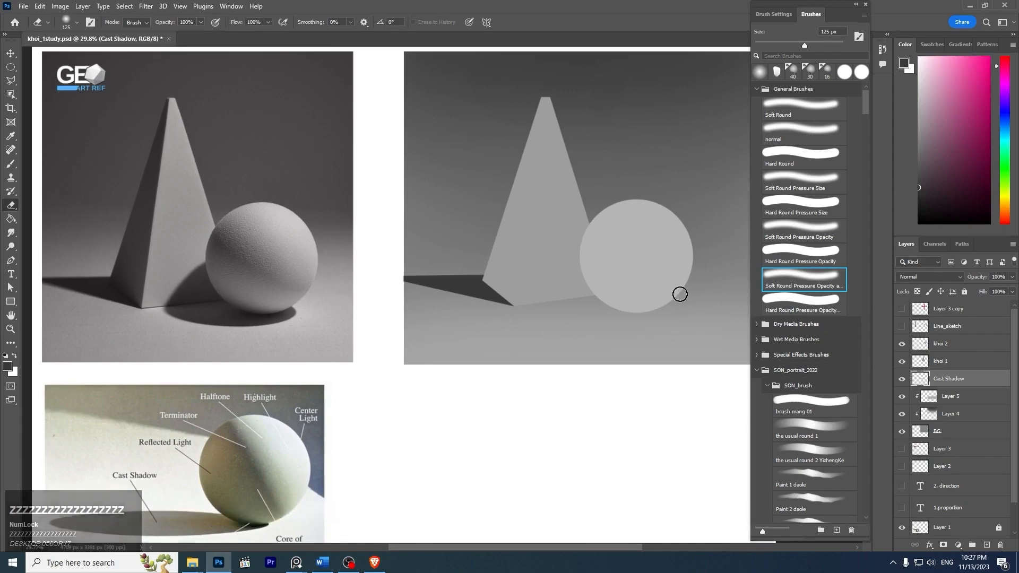
# - Add a new layer above the Cast Shadow layer, and rename the Cast Shadow layer as Cast Shadow_1
pyautogui.hotkey('ctrl', 'shift', 'n')
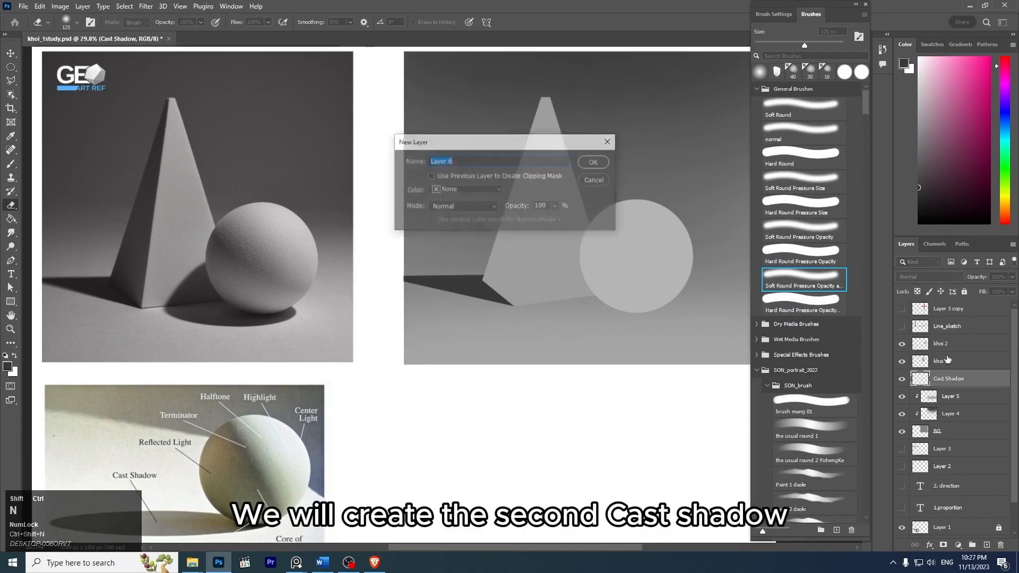
pyautogui.press('Return')
pyautogui.click(965, 398)
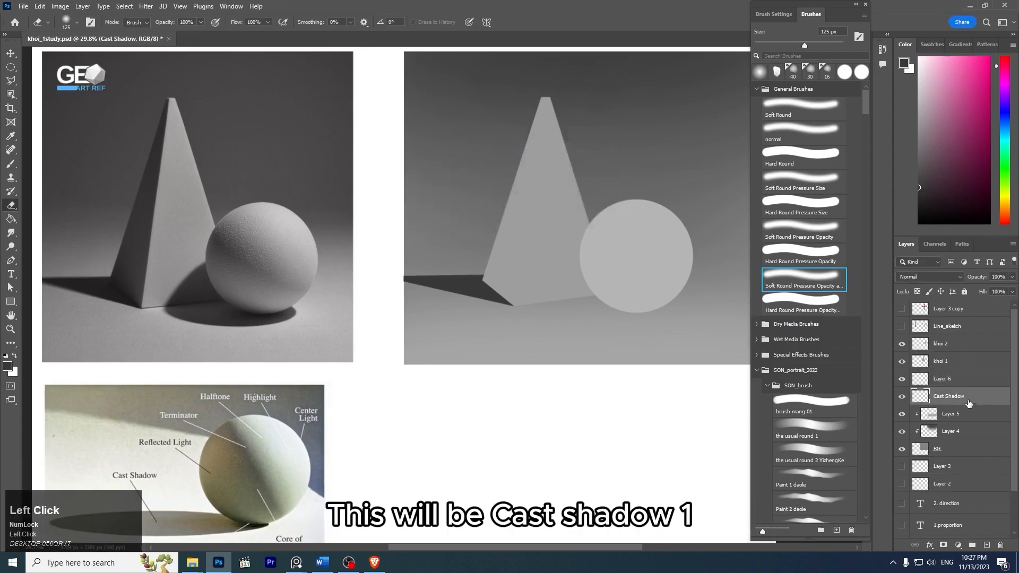
pyautogui.press('Right')
pyautogui.write('_')
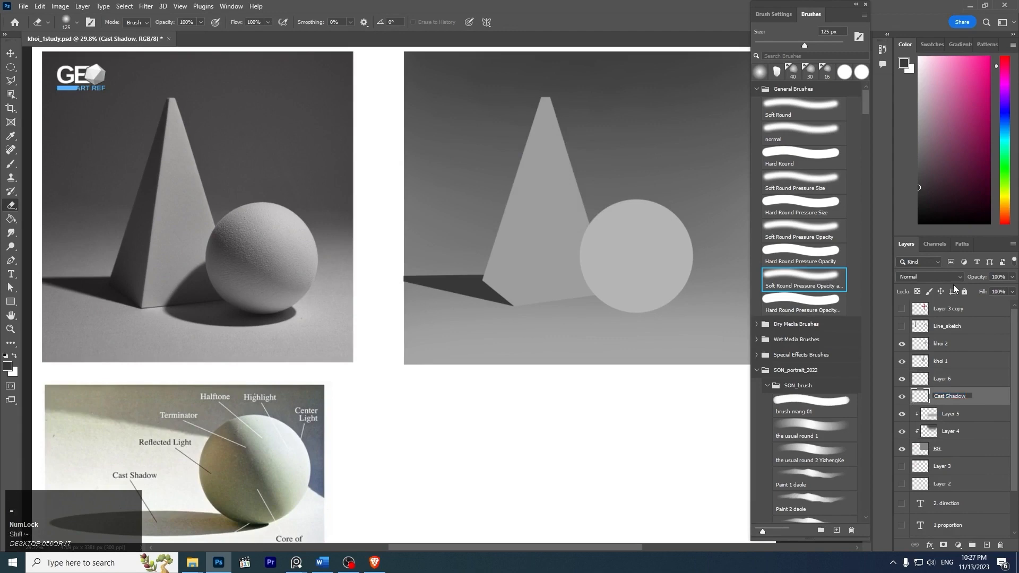
pyautogui.write('1')
pyautogui.press('Return')
# - Rename Layer 6 as Cast Shadow_2, reusing the name of the Cast Shadow_1 layer
pyautogui.doubleClick(945, 379)
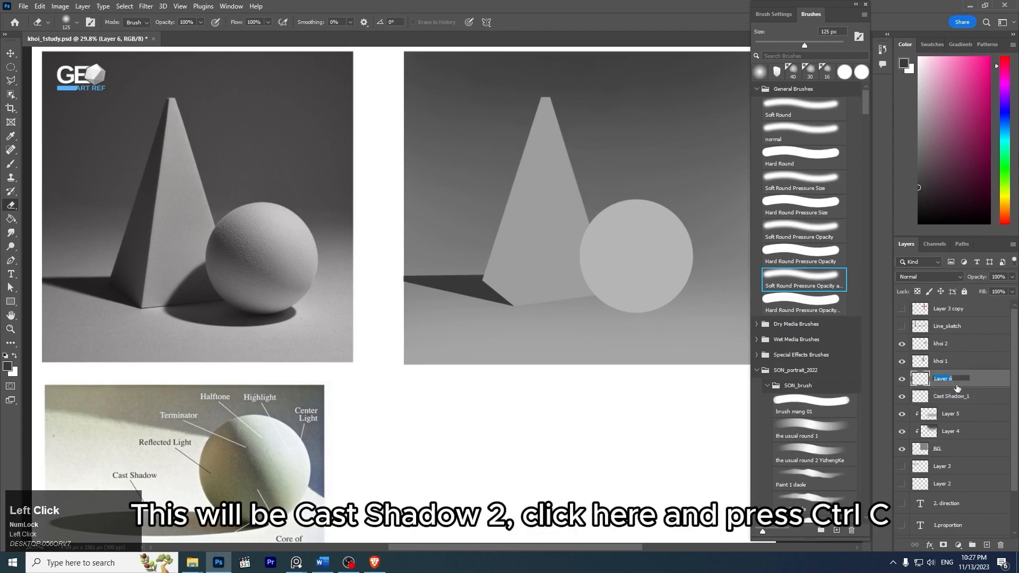
pyautogui.doubleClick(964, 398)
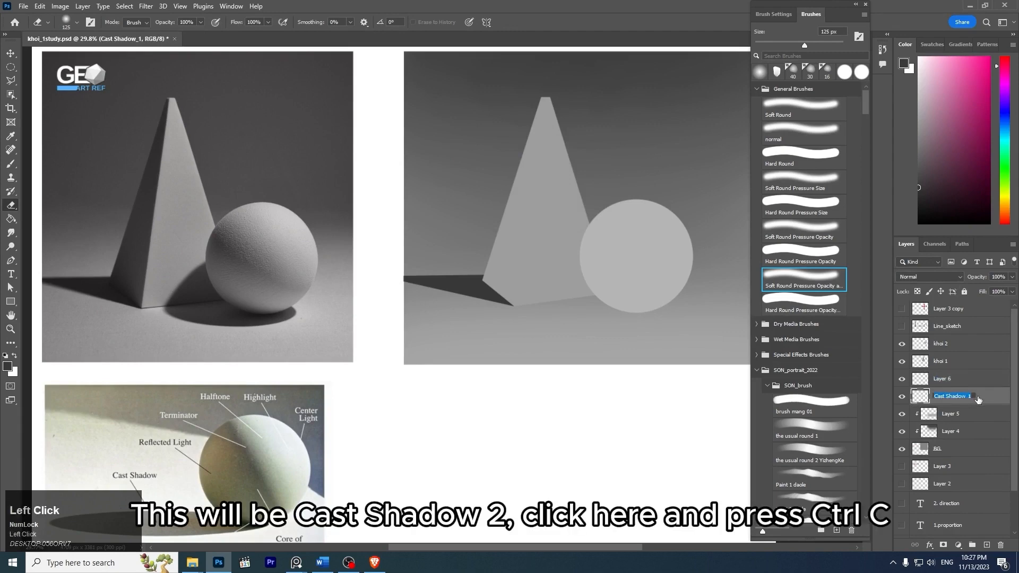
pyautogui.hotkey('ctrl', 'c')
pyautogui.doubleClick(953, 379)
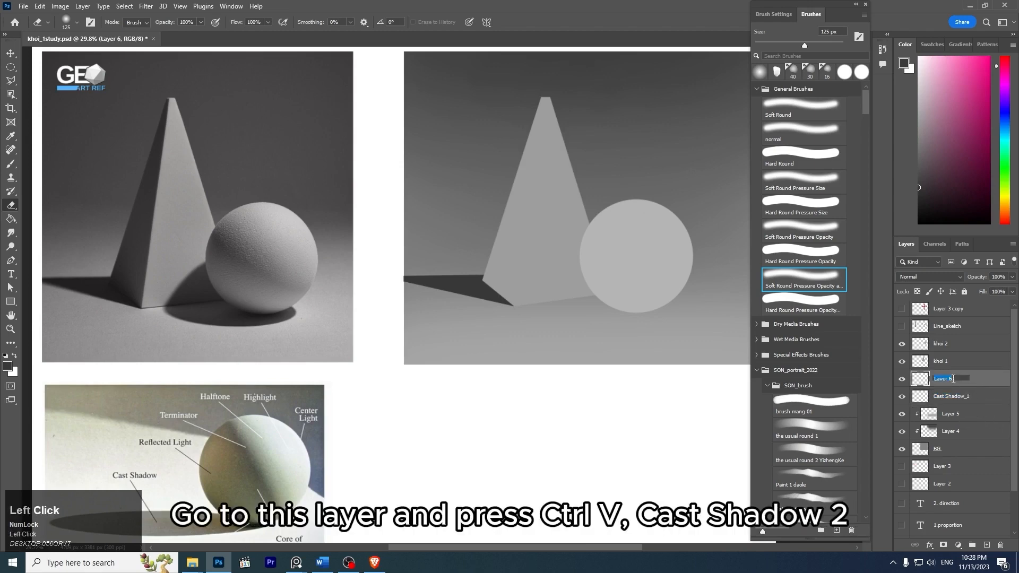
pyautogui.hotkey('ctrl', 'v')
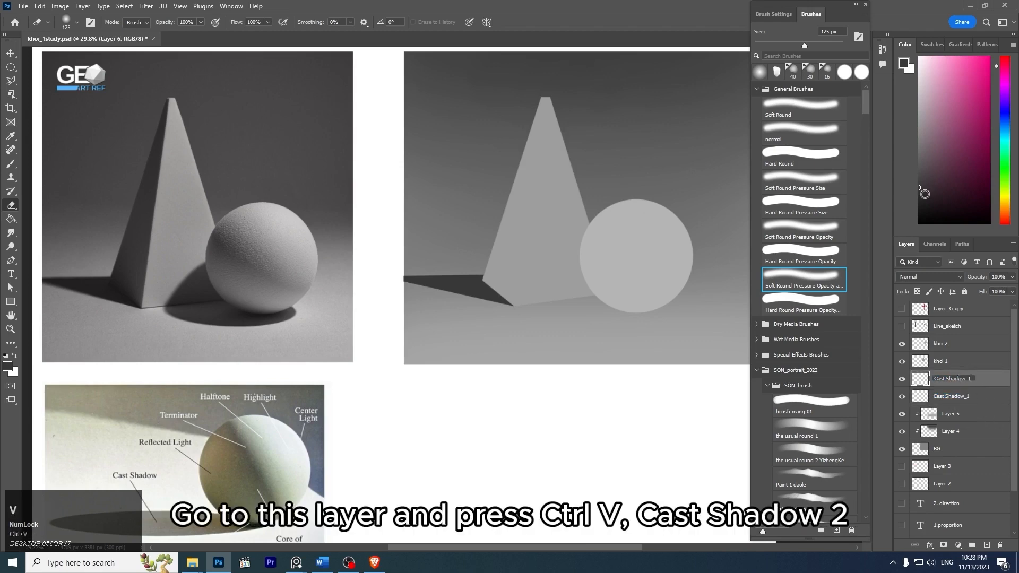
pyautogui.press('BackSpace')
pyautogui.write('2')
pyautogui.press('Return')
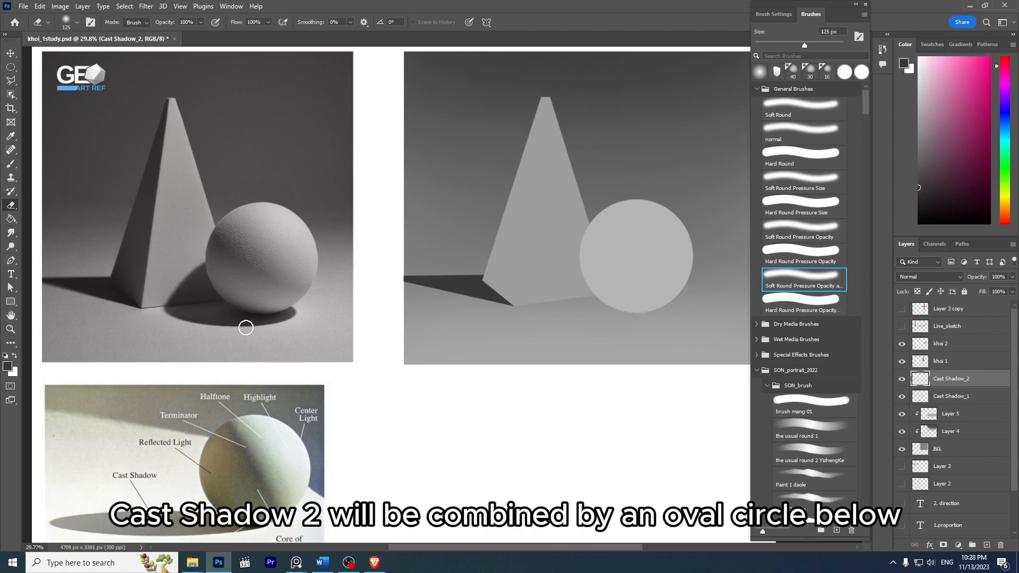
# - Draw a wide, flat elliptical selection beneath the gray sphere, and fill it with dark gray on the Cast Shadow_2 layer
pyautogui.press('z')
pyautogui.moveTo(202, 288); pyautogui.dragTo(229, 305)
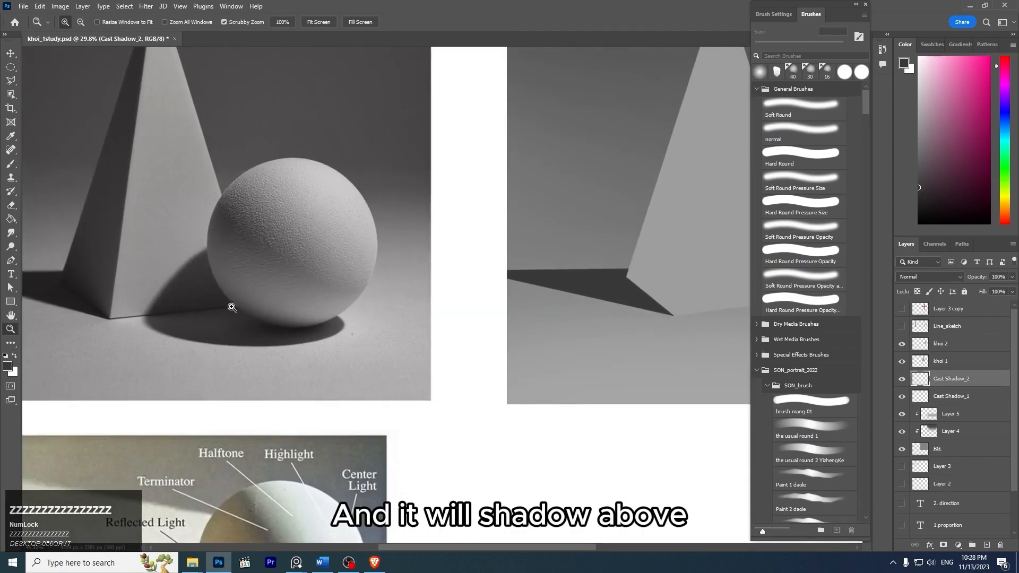
pyautogui.moveTo(285, 246); pyautogui.dragTo(258, 229)
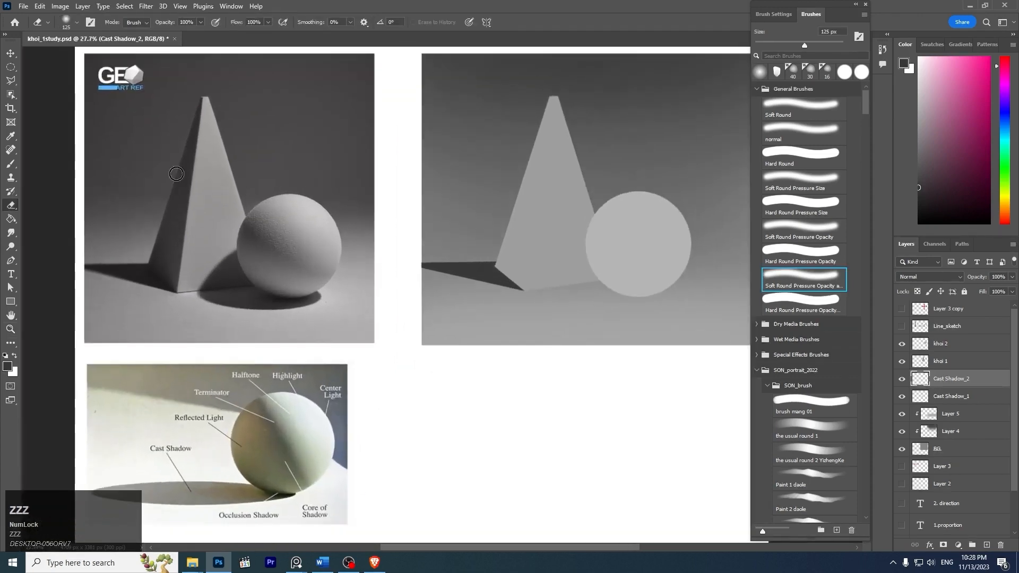
pyautogui.click(10, 68)
pyautogui.moveTo(564, 266); pyautogui.dragTo(684, 303)
pyautogui.press('space')
pyautogui.press('space')
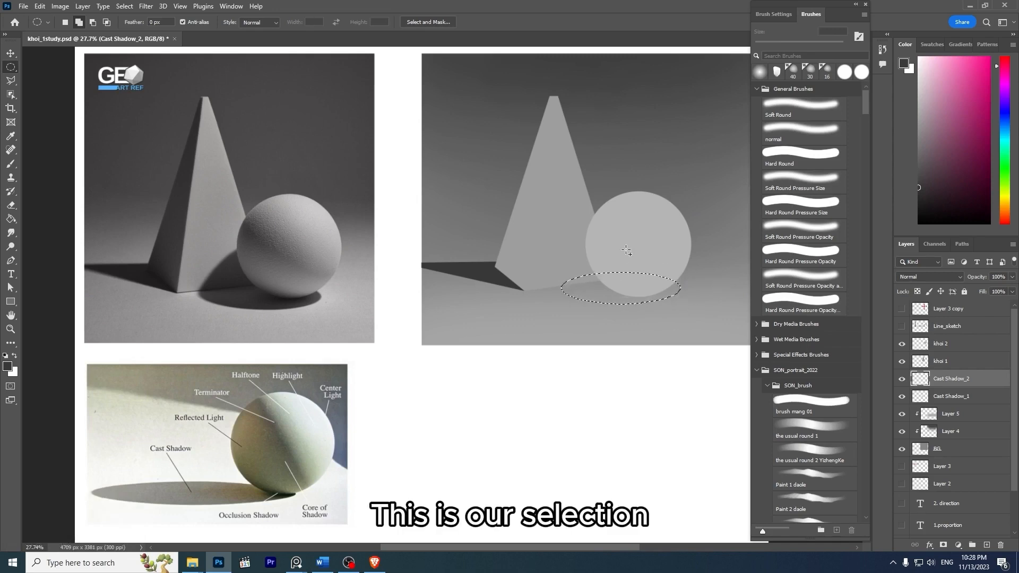
pyautogui.press('z')
pyautogui.moveTo(692, 247); pyautogui.dragTo(702, 260)
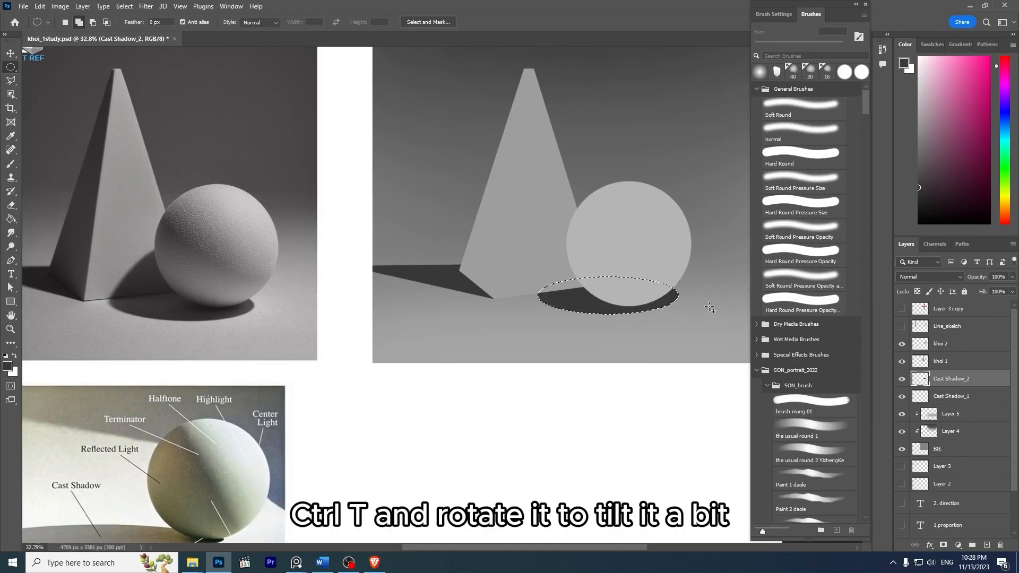
# - Rotate the sphere's cast shadow ellipse by about 1.4° with Free Transform to match the reference tilt, and deselect
pyautogui.hotkey('ctrl', 't')
pyautogui.moveTo(694, 271); pyautogui.dragTo(704, 269)
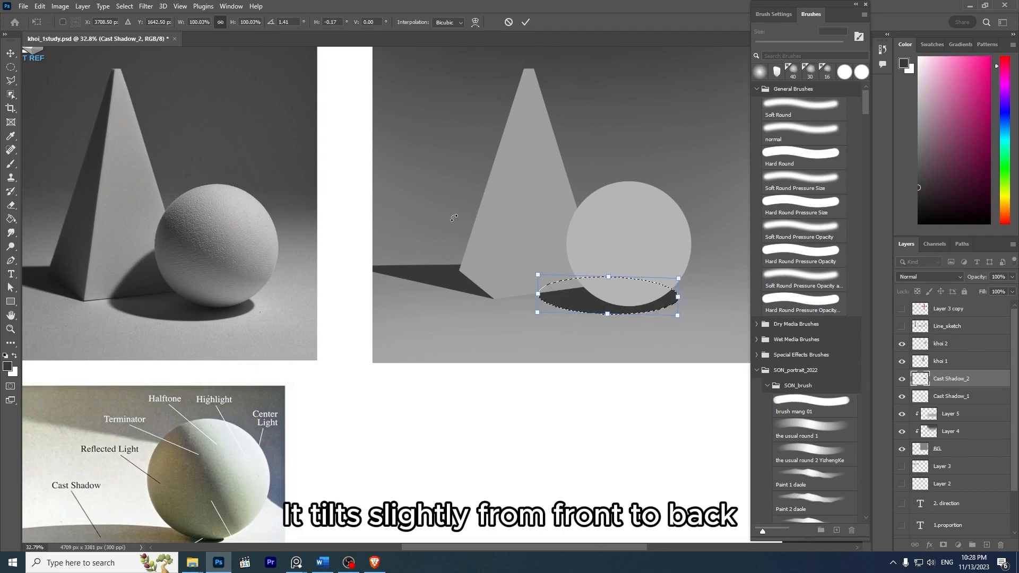
pyautogui.press('Return')
pyautogui.press('z')
pyautogui.moveTo(717, 238); pyautogui.dragTo(681, 240)
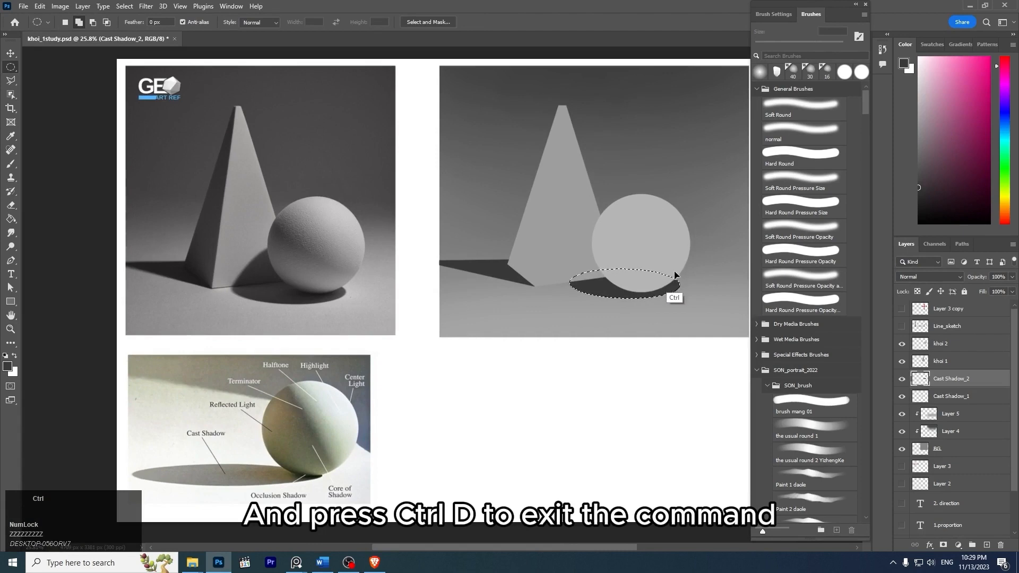
pyautogui.hotkey('ctrl', 'd')
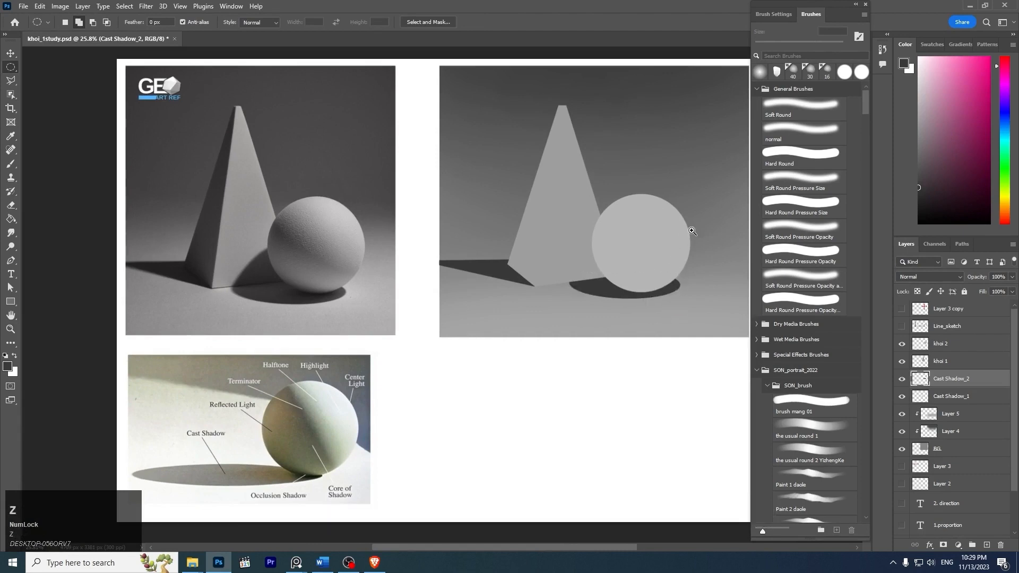
# - Add a new layer directly above the pyramid's khoi 1 layer and clip it to that layer
pyautogui.moveTo(693, 231); pyautogui.dragTo(695, 263)
pyautogui.press('space')
pyautogui.moveTo(576, 252); pyautogui.dragTo(632, 232)
pyautogui.press('z')
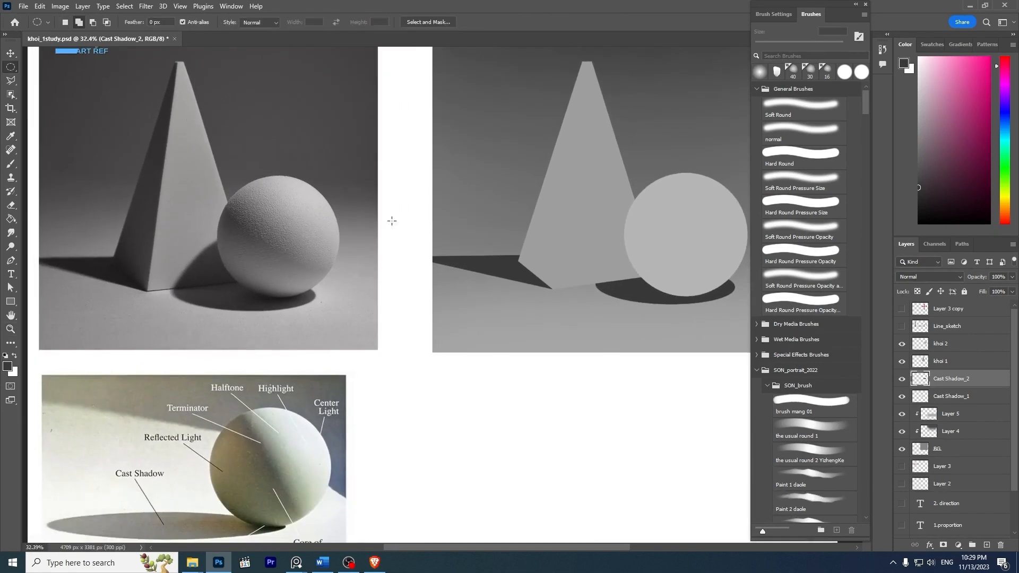
pyautogui.press('space')
pyautogui.moveTo(645, 202); pyautogui.dragTo(582, 205)
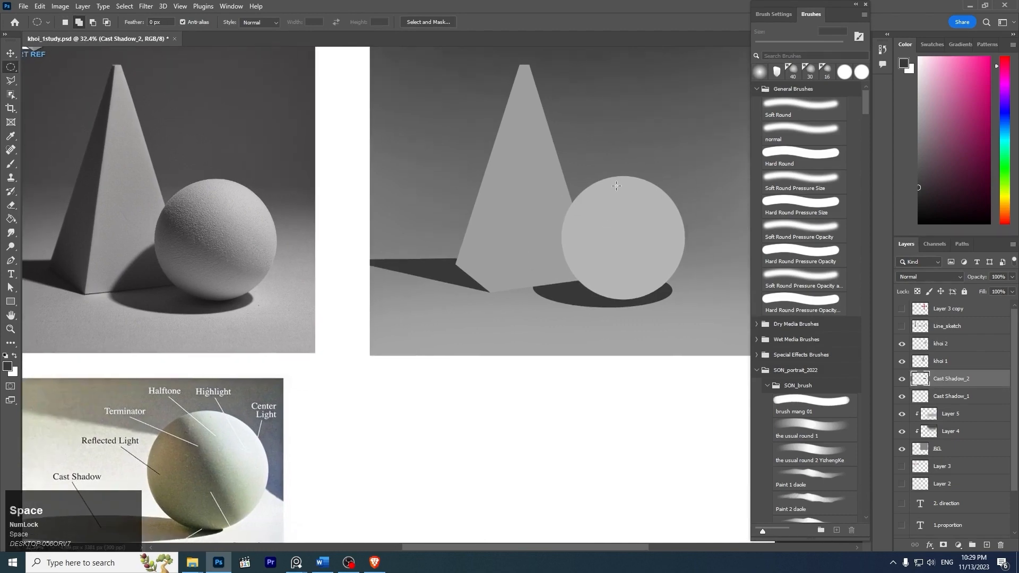
pyautogui.keyDown('ctrl'); pyautogui.click(529, 218); pyautogui.keyUp('ctrl')
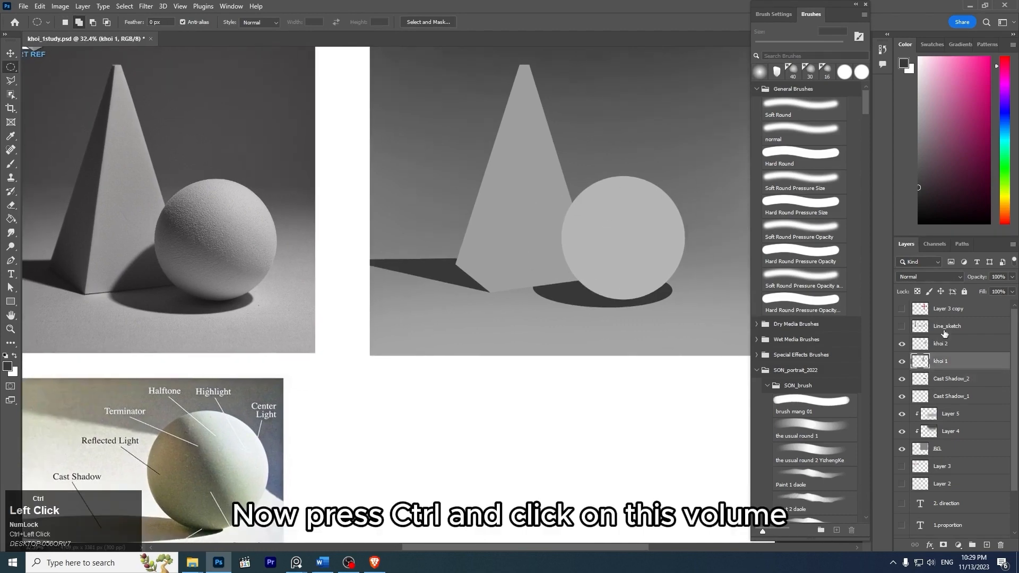
pyautogui.click(908, 363)
pyautogui.click(907, 363)
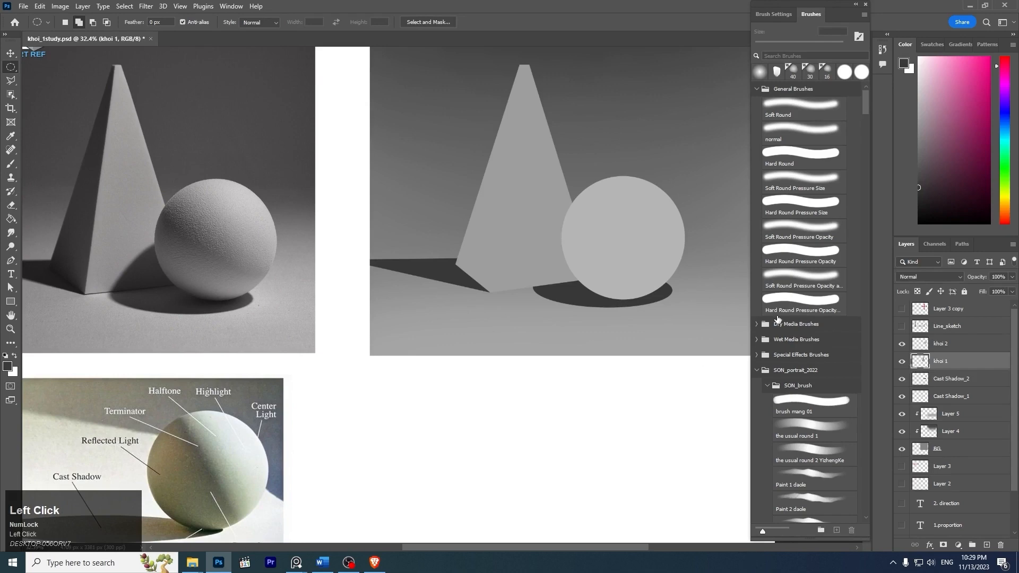
pyautogui.press('space')
pyautogui.moveTo(702, 230); pyautogui.dragTo(677, 263)
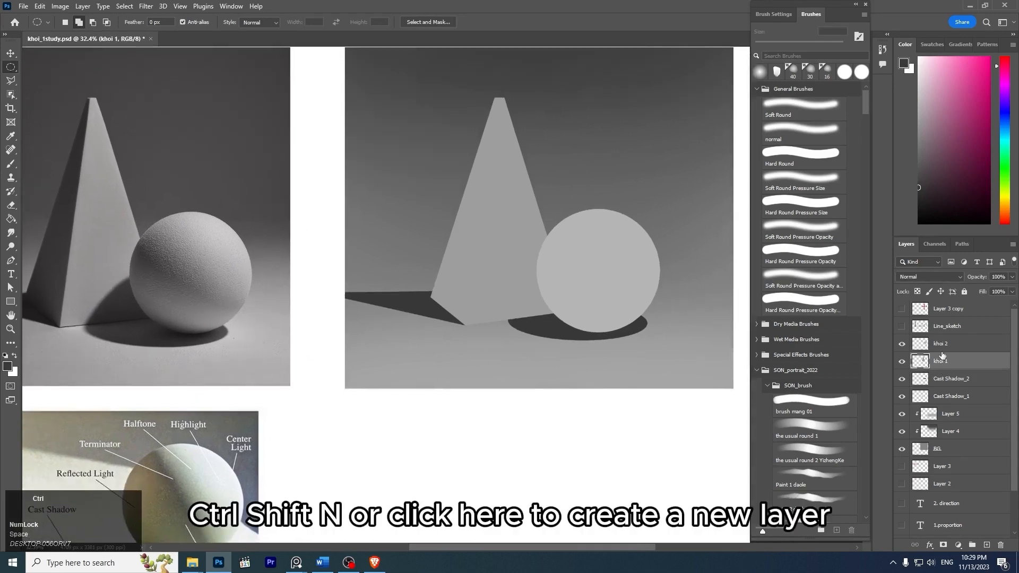
pyautogui.hotkey('ctrl', 'shift', 'n')
pyautogui.press('Return')
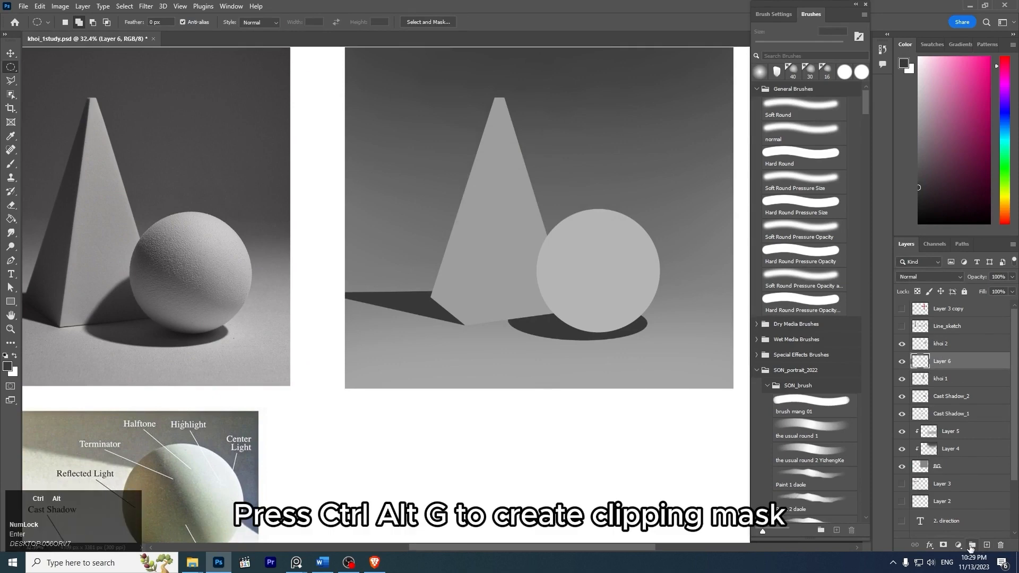
pyautogui.hotkey('ctrl', 'alt', 'g')
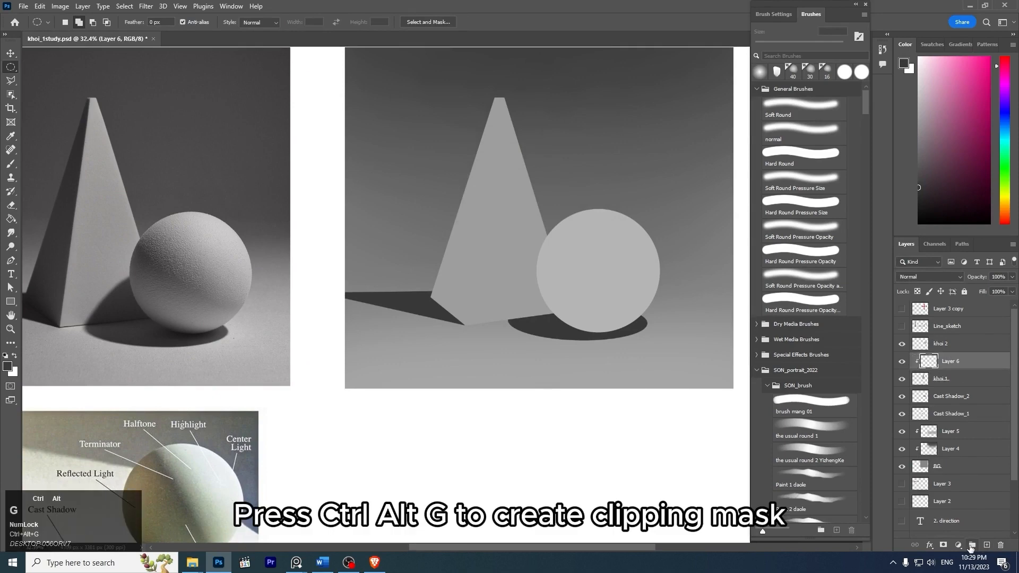
# - Load the pyramid's outline from the khoi 1 layer as a selection while keeping the clipped Layer 6 active
pyautogui.keyDown('ctrl'); pyautogui.click(922, 381); pyautogui.keyUp('ctrl')
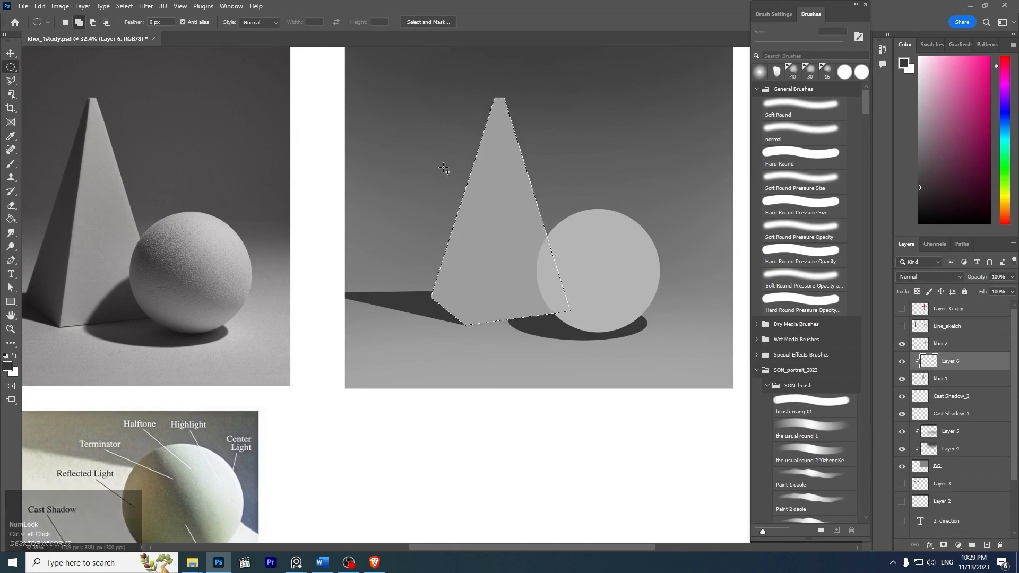
pyautogui.click(11, 54)
pyautogui.press('z')
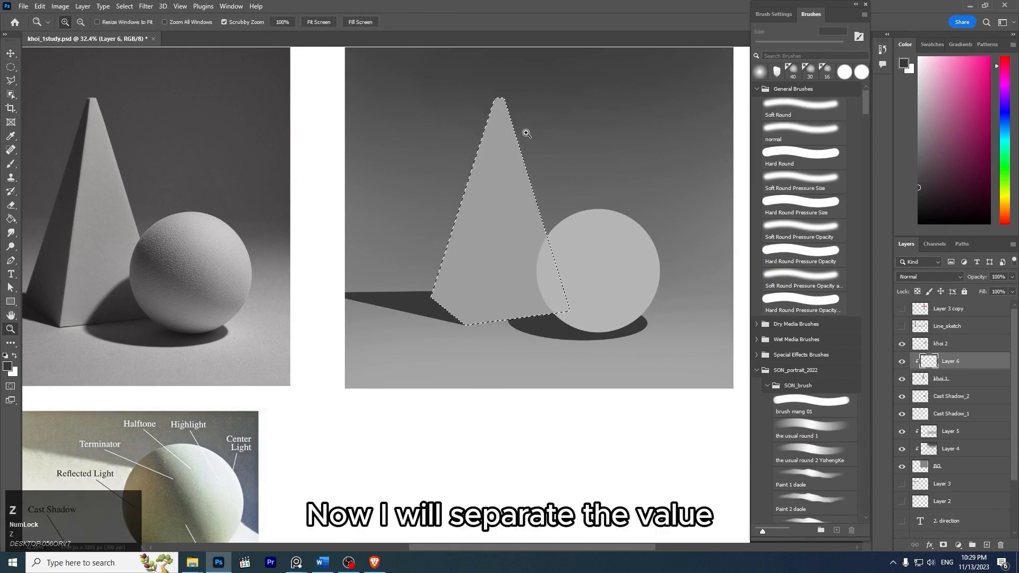
pyautogui.press('space')
pyautogui.moveTo(525, 132); pyautogui.dragTo(392, 198)
pyautogui.press('z')
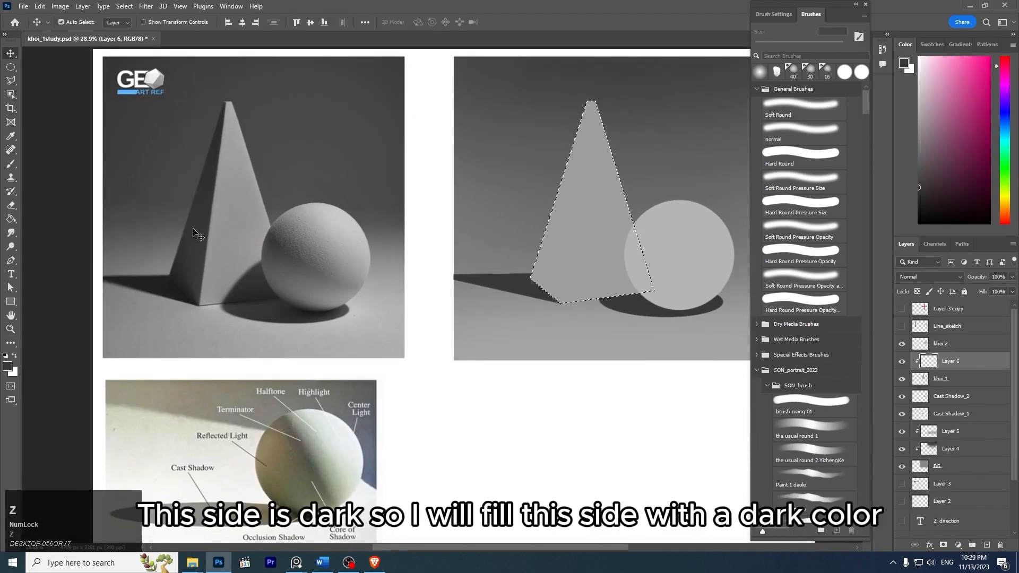
pyautogui.press('z')
pyautogui.moveTo(656, 170); pyautogui.dragTo(667, 192)
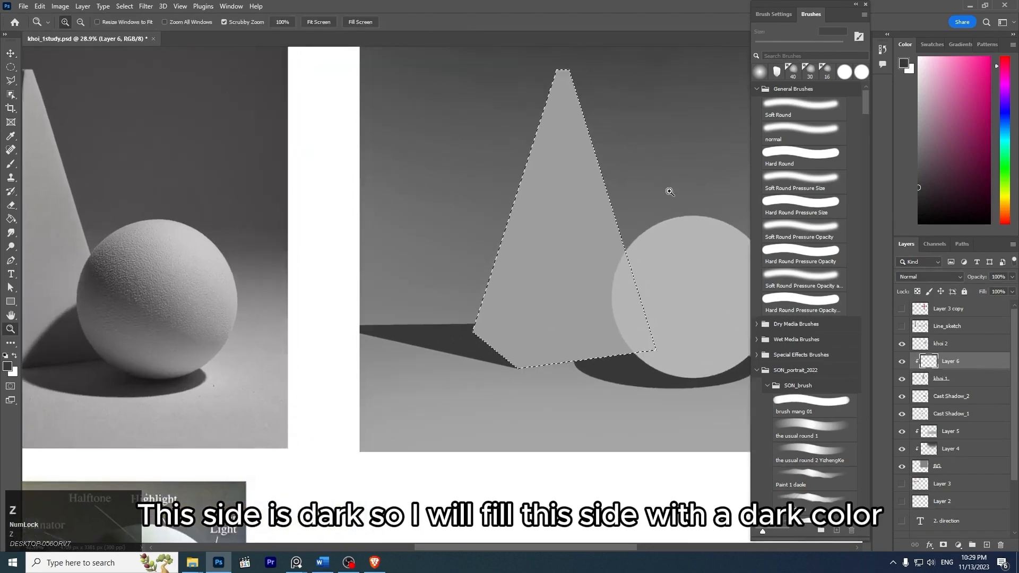
pyautogui.press('space')
pyautogui.moveTo(660, 155); pyautogui.dragTo(567, 189)
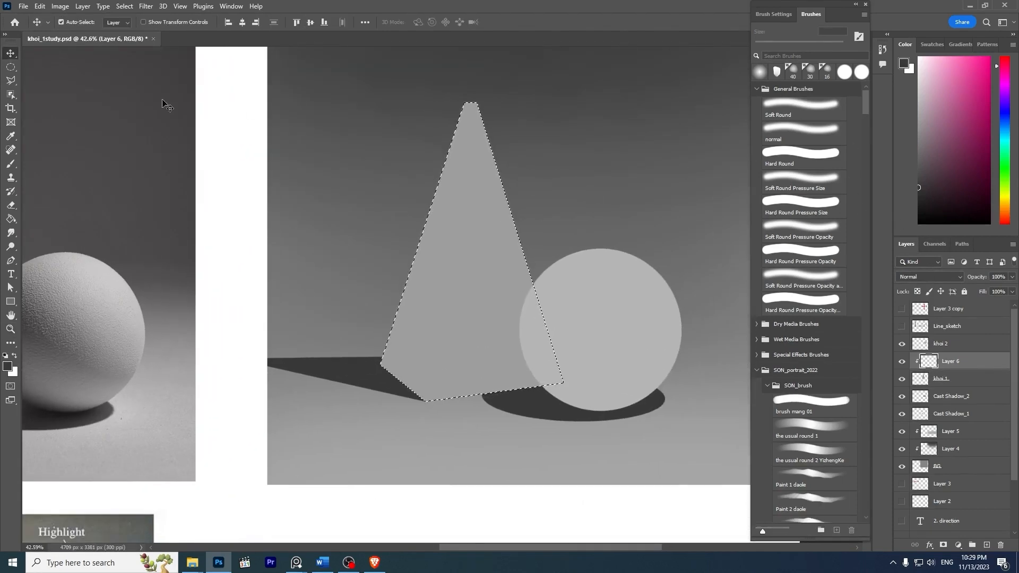
# - Examine the pyramid's narrow top and dark side in the reference photo, and compare them with the gray pyramid
pyautogui.click(16, 83)
pyautogui.press('z')
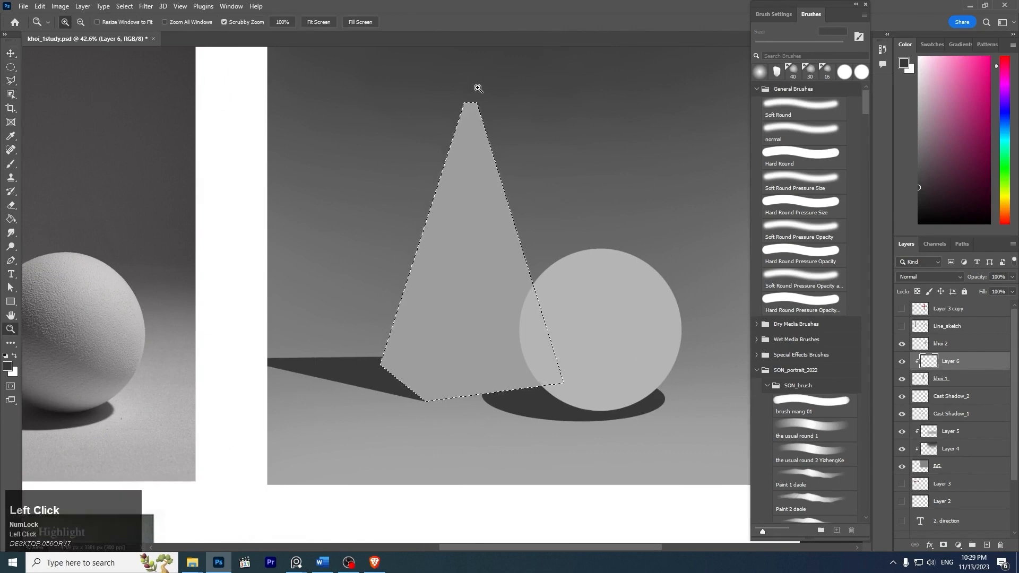
pyautogui.moveTo(477, 88); pyautogui.dragTo(464, 86)
pyautogui.moveTo(250, 118)
pyautogui.mouseDown()
pyautogui.moveTo(350, 150)
pyautogui.moveTo(276, 122)
pyautogui.moveTo(364, 213)
pyautogui.moveTo(355, 191)
pyautogui.mouseUp()
pyautogui.press('z')
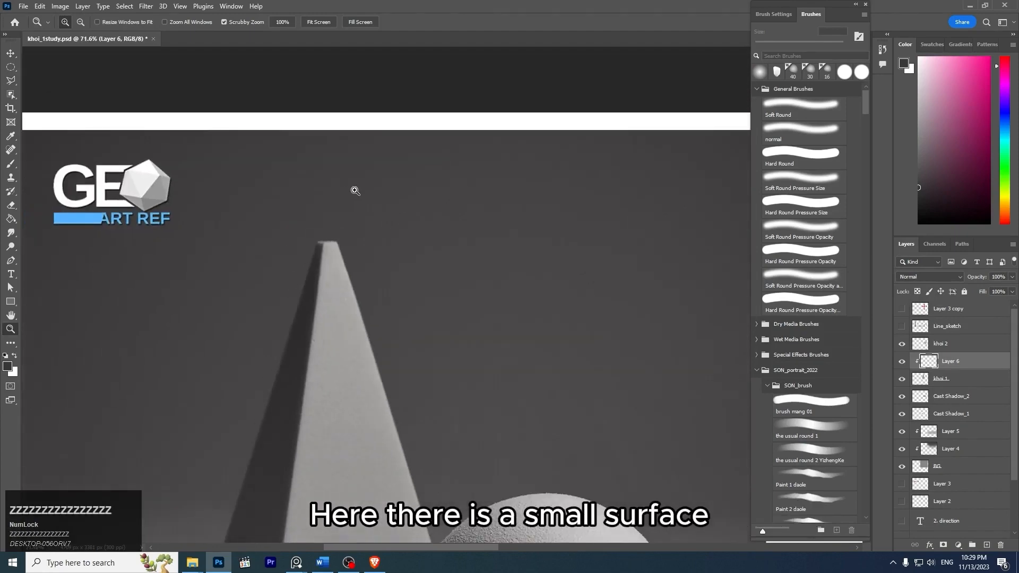
pyautogui.moveTo(462, 201); pyautogui.dragTo(159, 189)
pyautogui.press('z')
pyautogui.moveTo(514, 186); pyautogui.dragTo(473, 164)
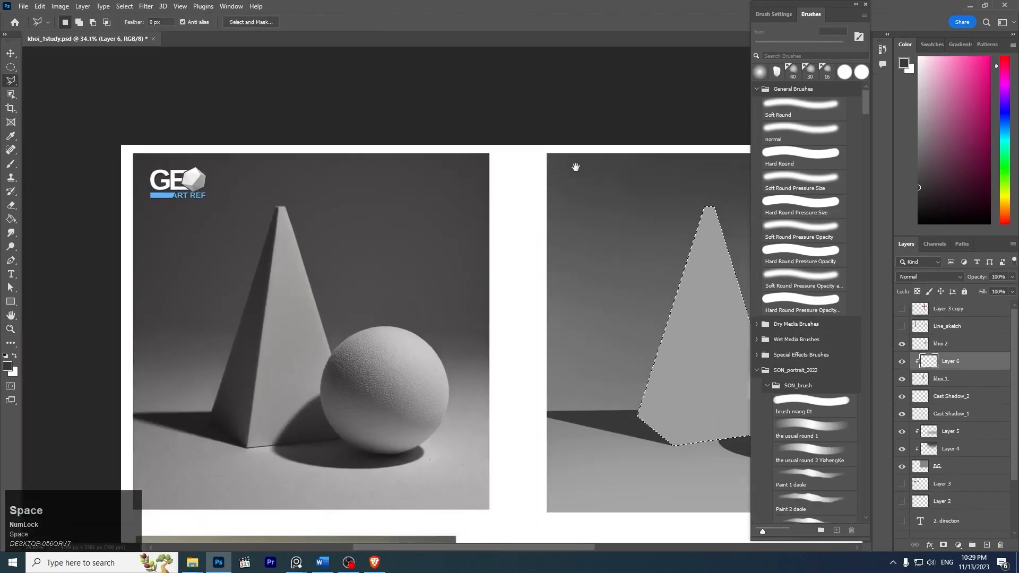
pyautogui.moveTo(611, 179); pyautogui.dragTo(475, 185)
pyautogui.press('z')
pyautogui.moveTo(608, 213); pyautogui.dragTo(622, 213)
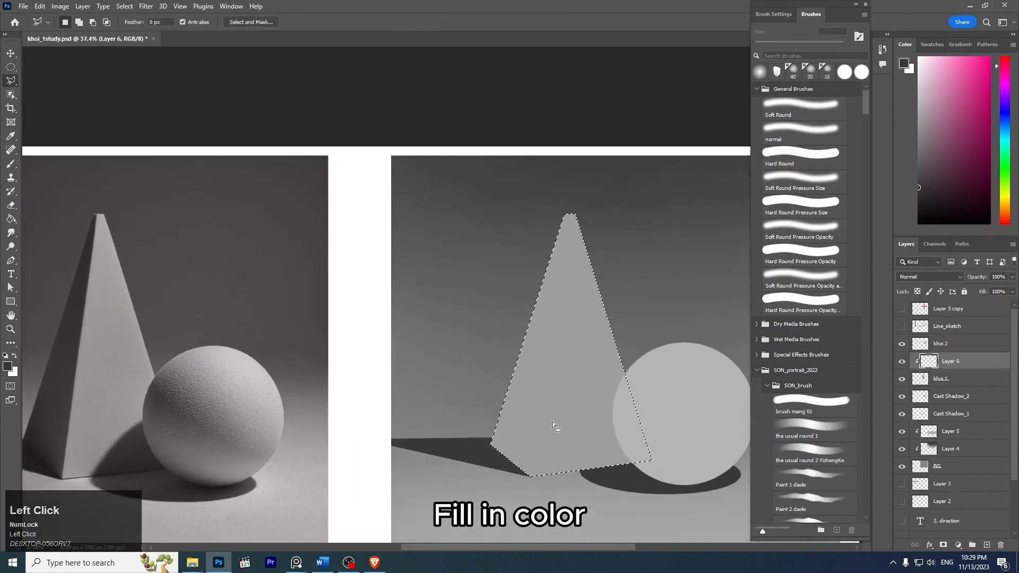
# - Try to outline the gray pyramid's dark side with the Polygonal Lasso in add-to-selection mode, and undo it
pyautogui.keyDown('shift'); pyautogui.click(531, 479); pyautogui.keyUp('shift')
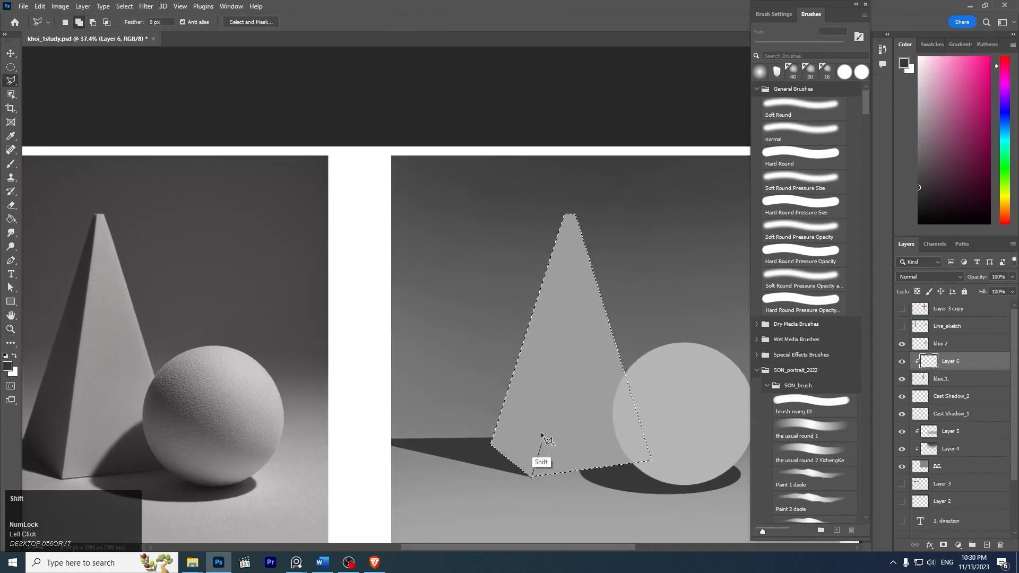
pyautogui.click(571, 197)
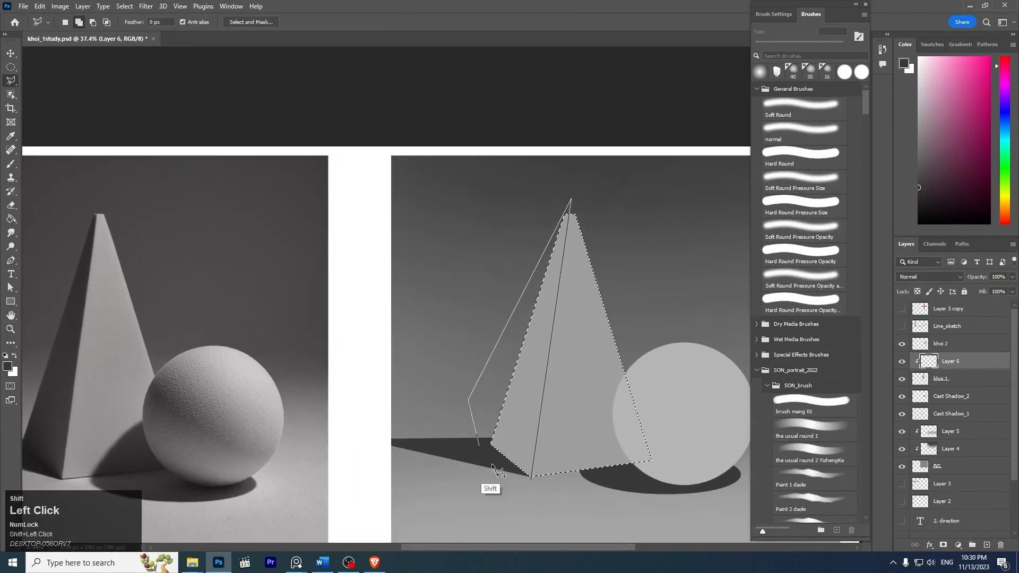
pyautogui.click(501, 492)
pyautogui.click(530, 479)
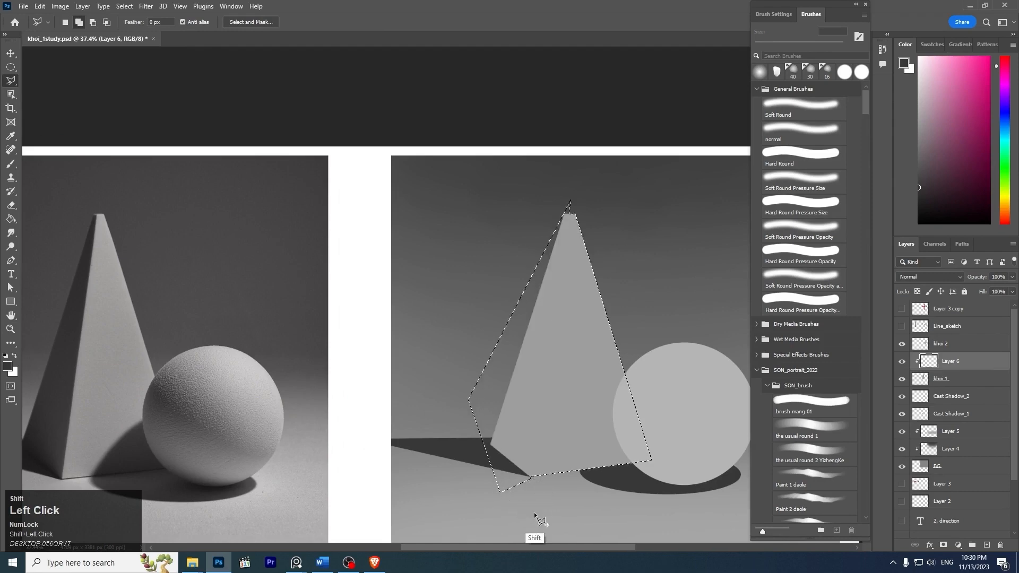
pyautogui.hotkey('ctrl', 'z')
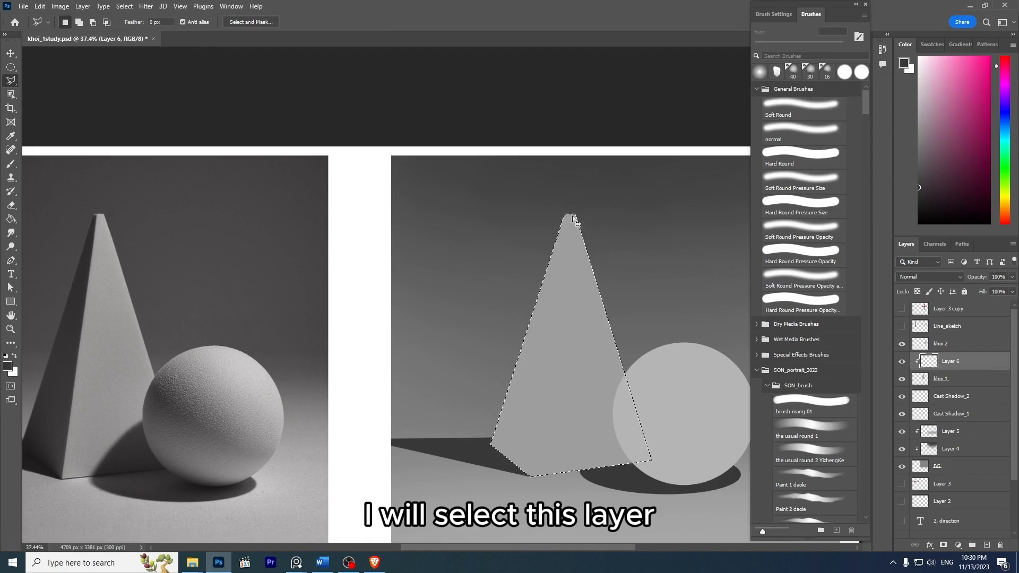
pyautogui.click(571, 215)
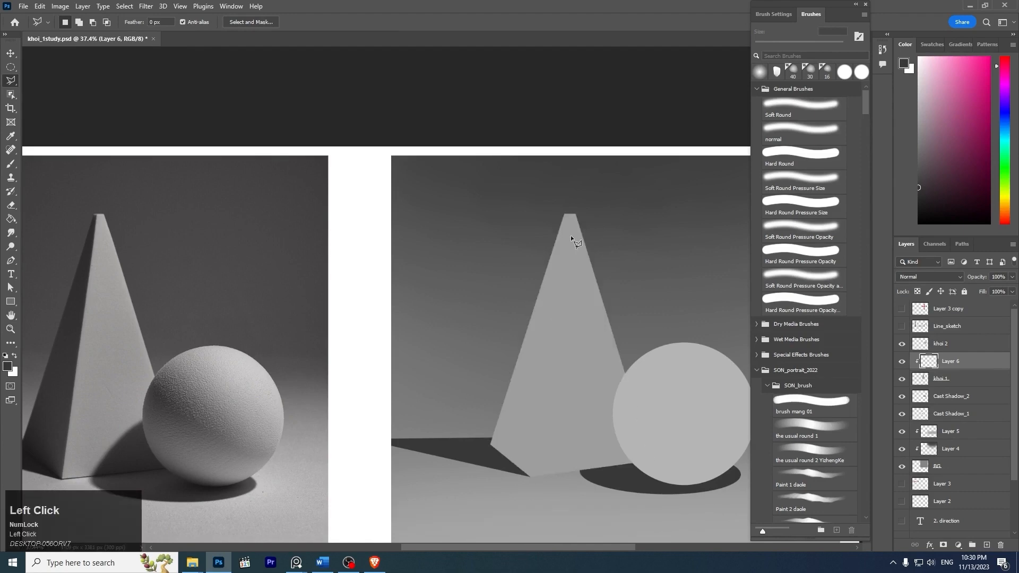
pyautogui.hotkey('ctrl', 'z')
pyautogui.click(571, 217)
pyautogui.press('Return')
# - Draw a straight Pen tool path along the gray pyramid's front edge, from its front base corner up to its flat top
pyautogui.press('z')
pyautogui.moveTo(527, 481); pyautogui.dragTo(597, 481)
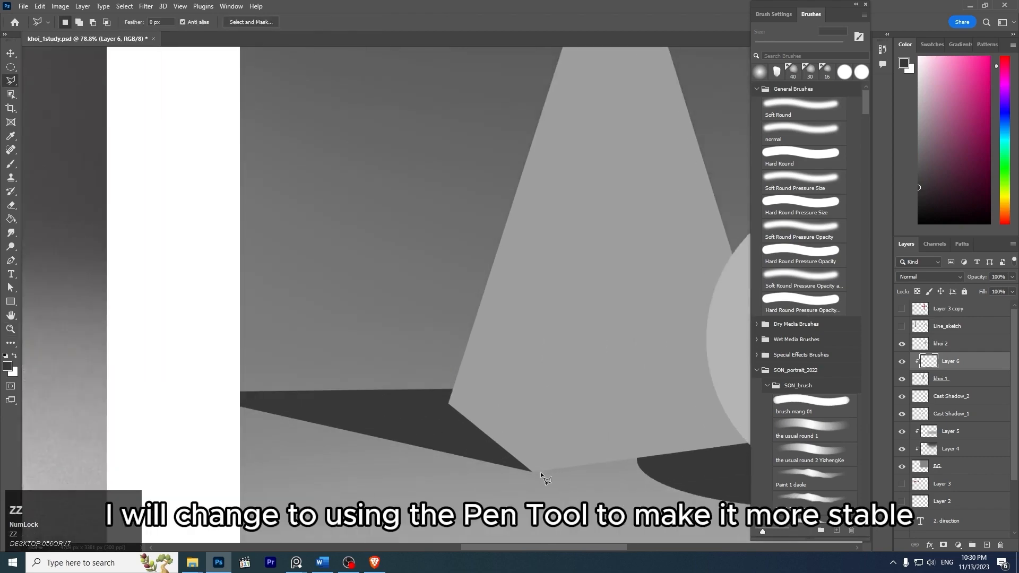
pyautogui.press('p')
pyautogui.press('z')
pyautogui.click(538, 477)
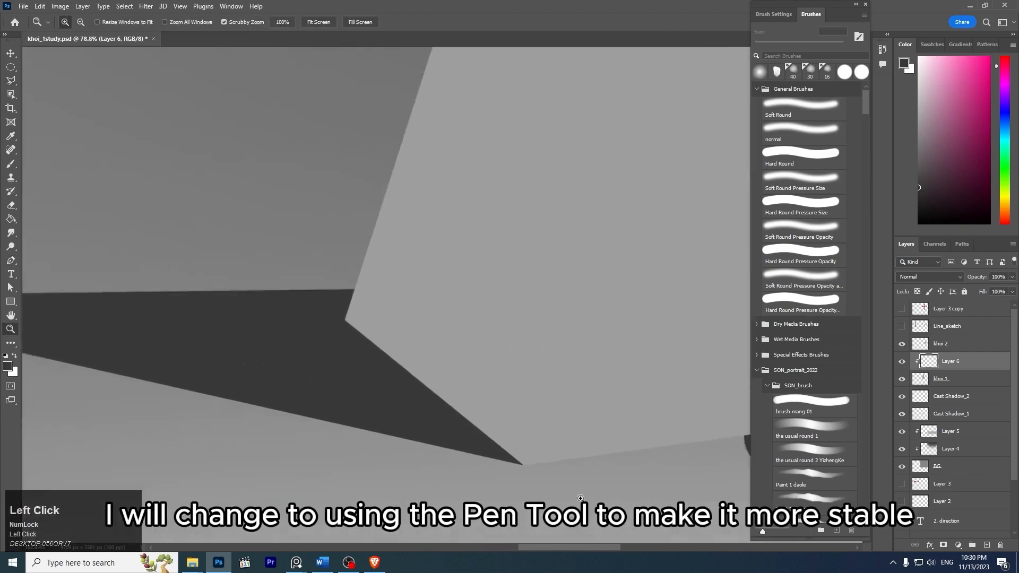
pyautogui.click(519, 463)
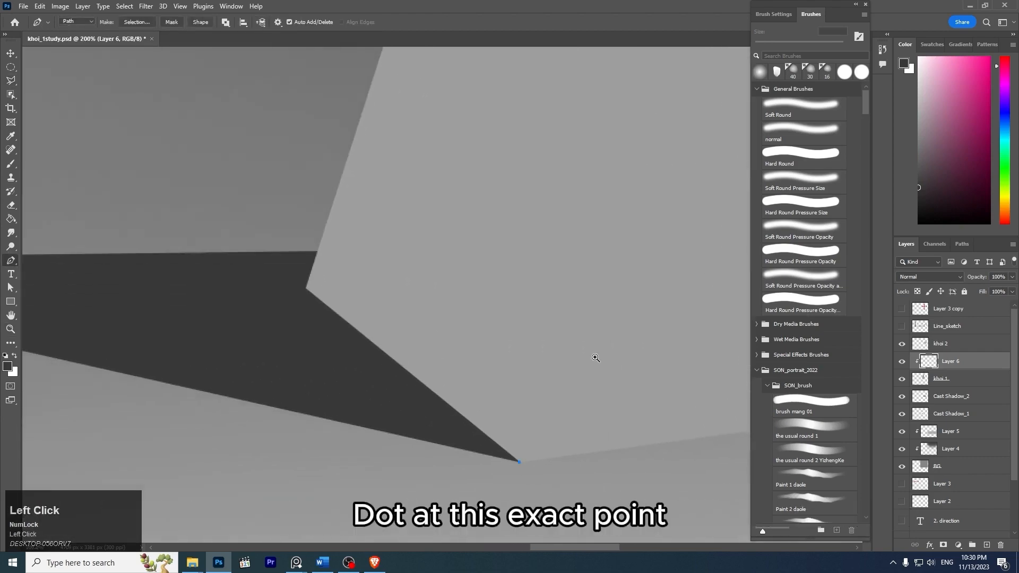
pyautogui.press('z')
pyautogui.moveTo(607, 345); pyautogui.dragTo(529, 342)
pyautogui.moveTo(615, 254); pyautogui.dragTo(555, 537)
pyautogui.press('z')
pyautogui.moveTo(549, 268); pyautogui.dragTo(619, 273)
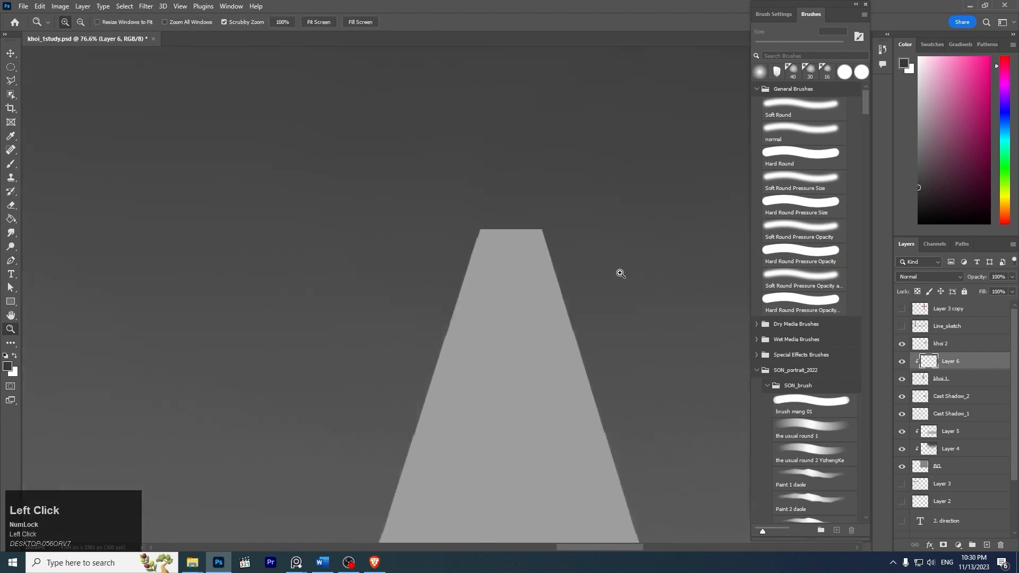
pyautogui.click(499, 231)
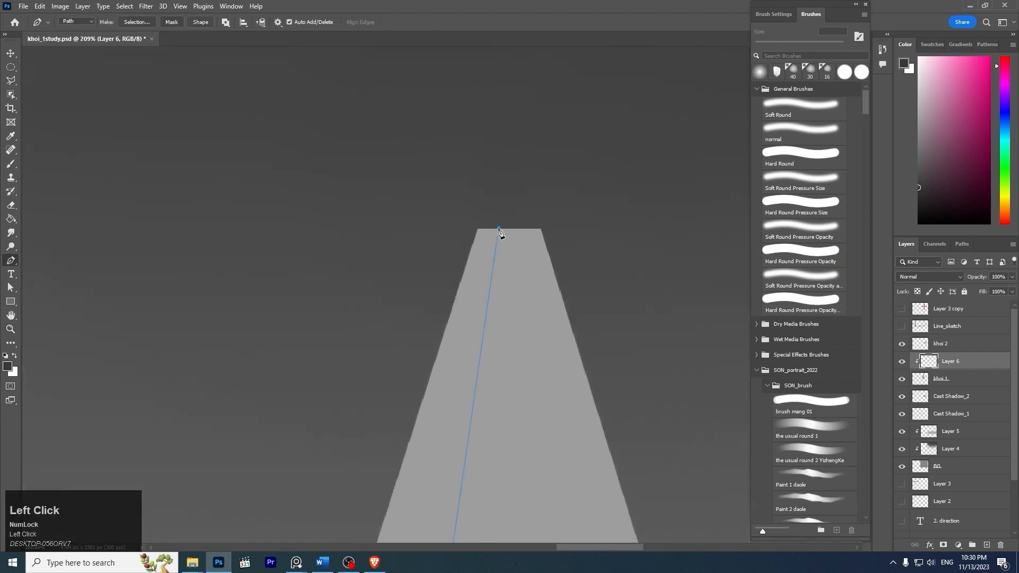
# - Check the edge's tilt against the reference photo, close the path loosely around the pyramid's dark side, and convert it to a selection
pyautogui.press('z')
pyautogui.moveTo(569, 221); pyautogui.dragTo(514, 200)
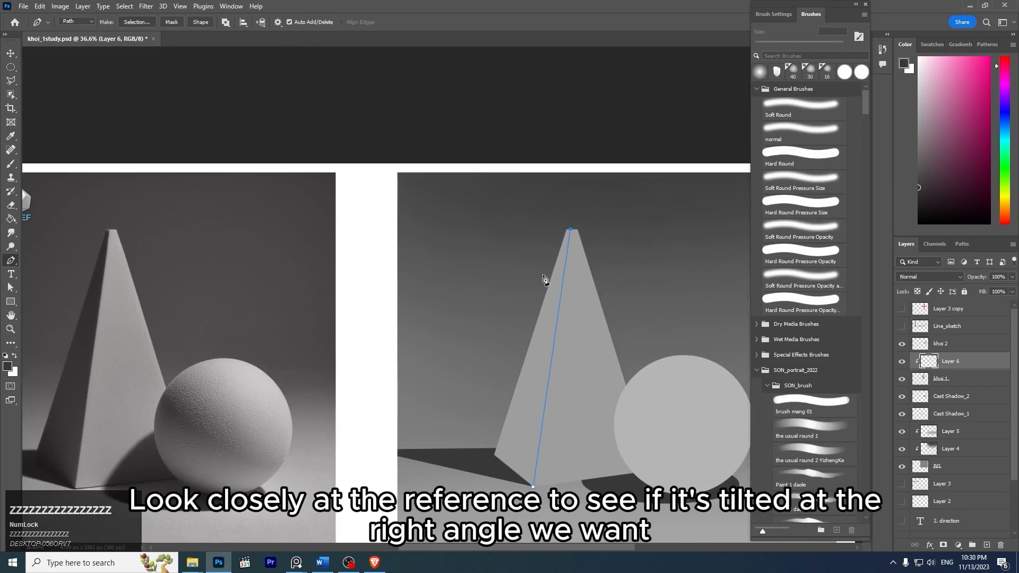
pyautogui.press('space')
pyautogui.moveTo(535, 448); pyautogui.dragTo(545, 410)
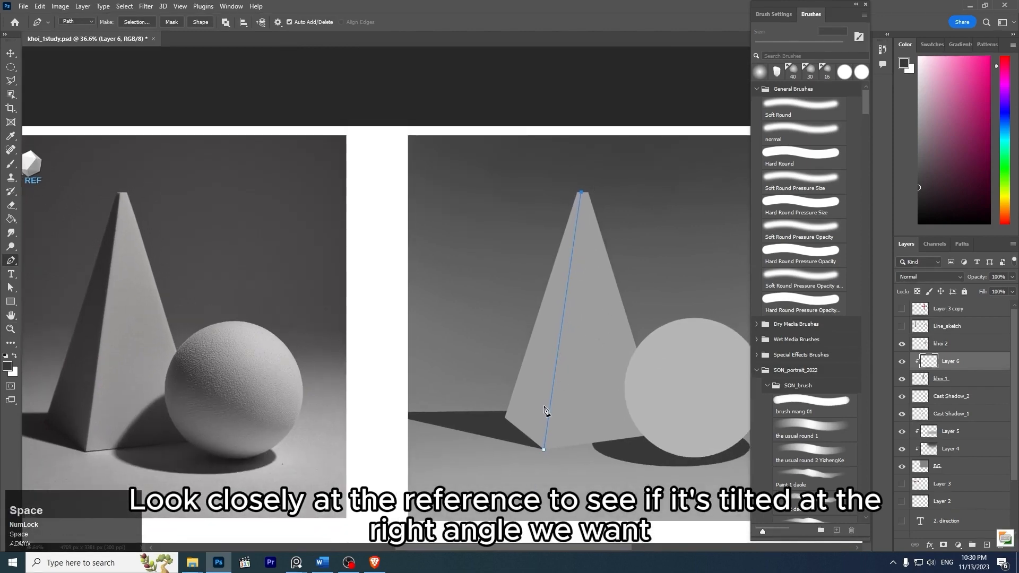
pyautogui.click(574, 164)
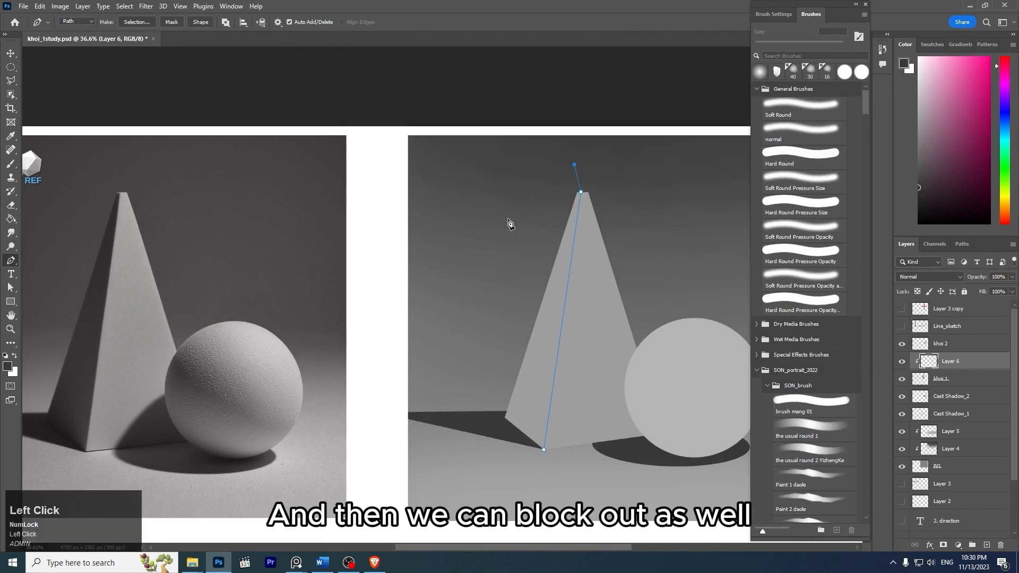
pyautogui.click(492, 236)
pyautogui.click(462, 351)
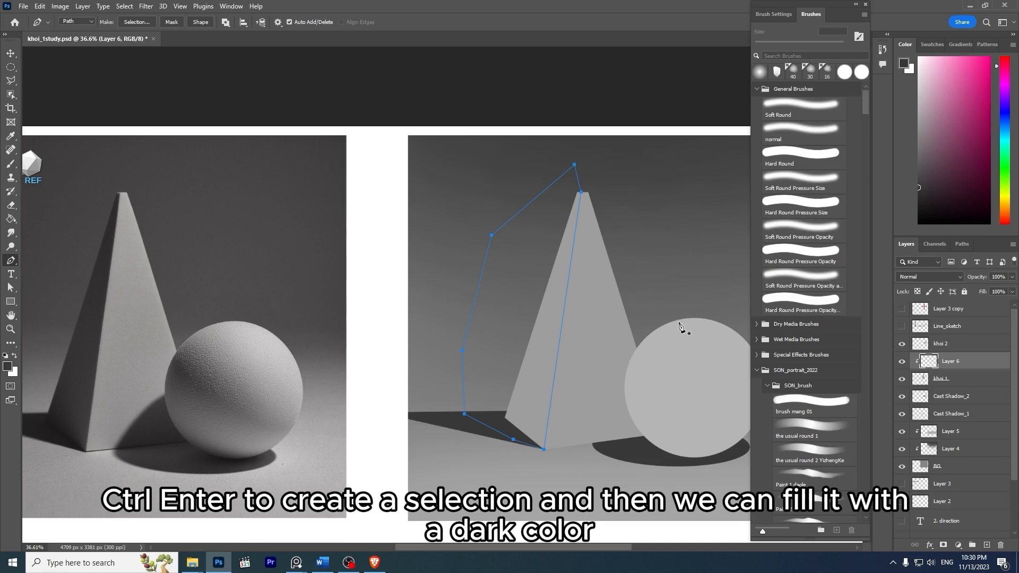
pyautogui.press('ctrl')
pyautogui.hotkey('ctrl', 'Return')
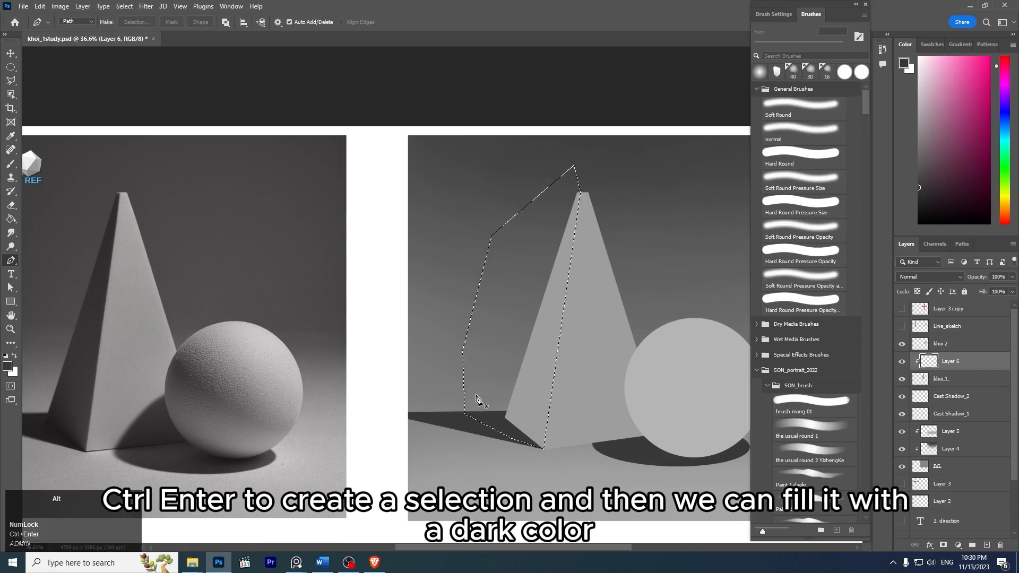
# - Paint the selected side of the pyramid dark gray on Layer 6 with the soft 200 px brush, and deselect
pyautogui.press('b')
pyautogui.press('alt')
pyautogui.keyDown('alt'); pyautogui.click(468, 418); pyautogui.keyUp('alt')
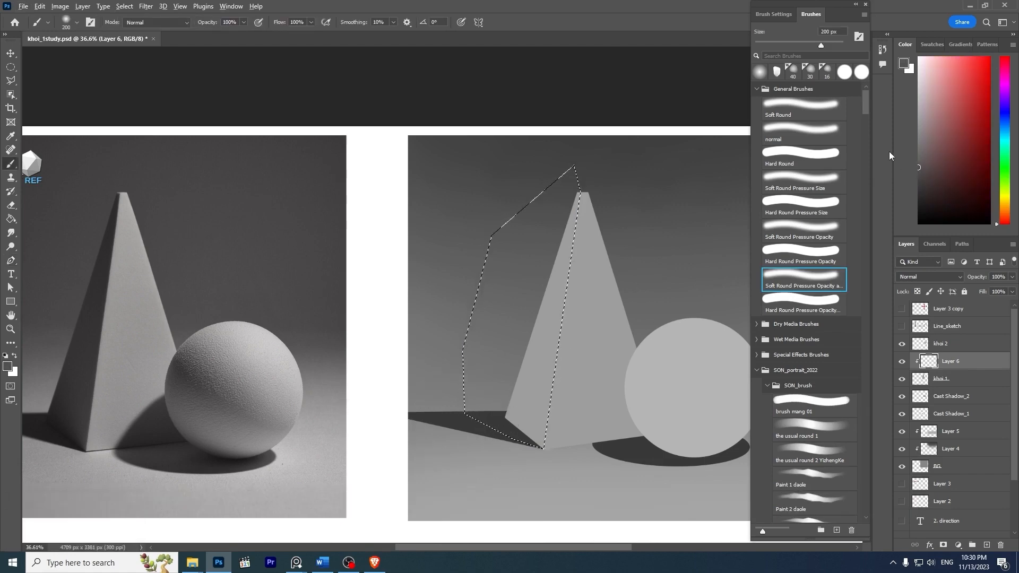
pyautogui.press('alt')
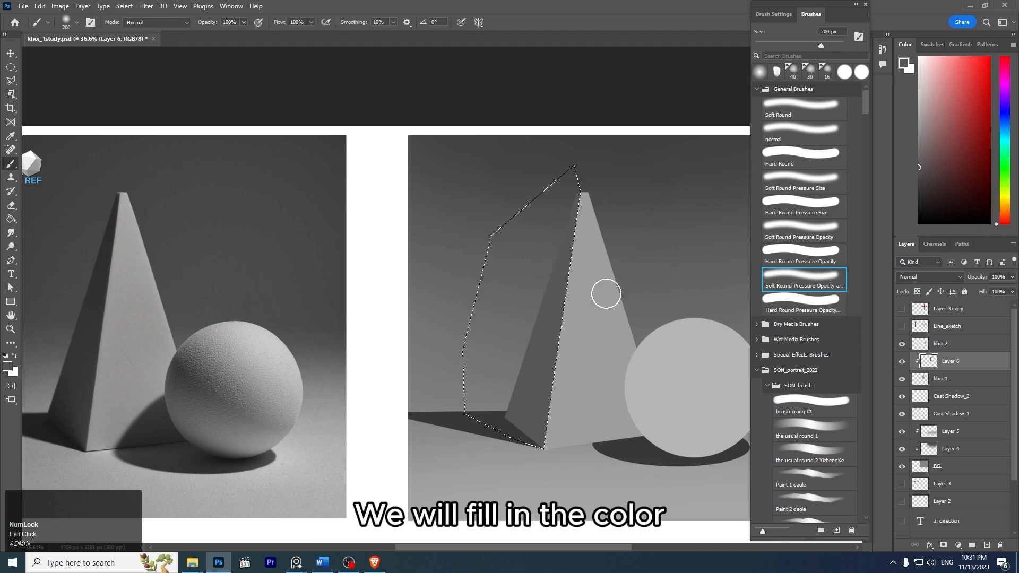
pyautogui.hotkey('ctrl', 'd')
# - Examine the small top face of the pyramid in the reference photo, and compare it with the tip of the gray pyramid
pyautogui.press('z')
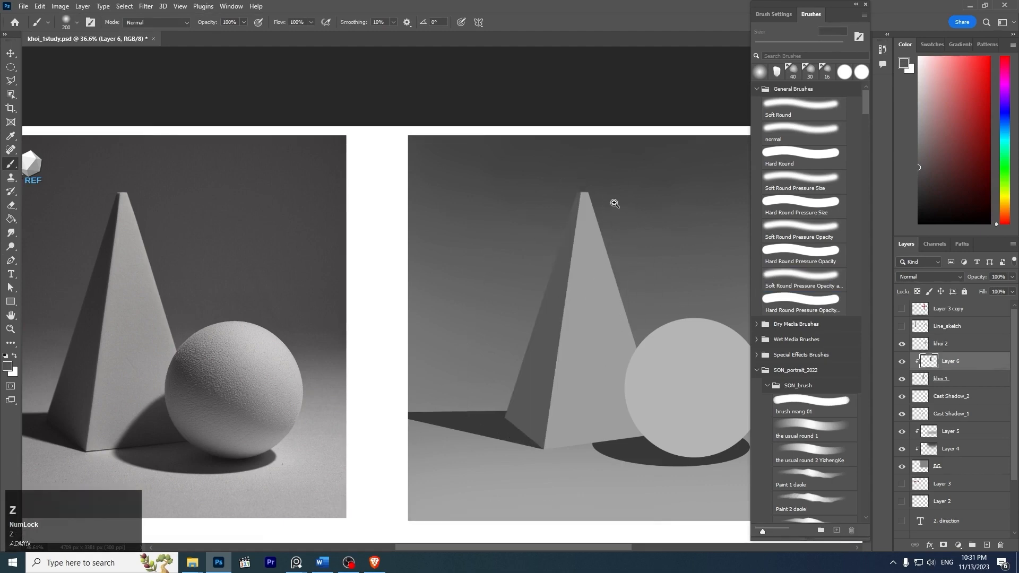
pyautogui.moveTo(598, 193)
pyautogui.mouseDown()
pyautogui.moveTo(564, 168)
pyautogui.moveTo(598, 193)
pyautogui.mouseUp()
pyautogui.press('space')
pyautogui.moveTo(349, 225); pyautogui.dragTo(520, 292)
pyautogui.press('z')
pyautogui.moveTo(298, 254); pyautogui.dragTo(402, 339)
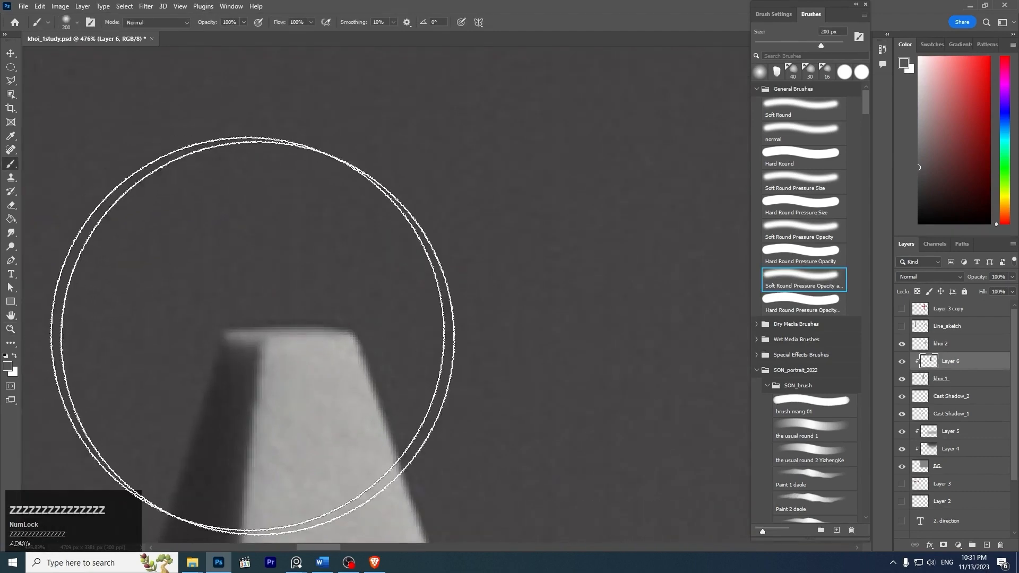
pyautogui.press('z')
pyautogui.moveTo(361, 304); pyautogui.dragTo(260, 289)
pyautogui.moveTo(434, 290); pyautogui.dragTo(395, 285)
pyautogui.press('space')
pyautogui.moveTo(628, 269); pyautogui.dragTo(487, 270)
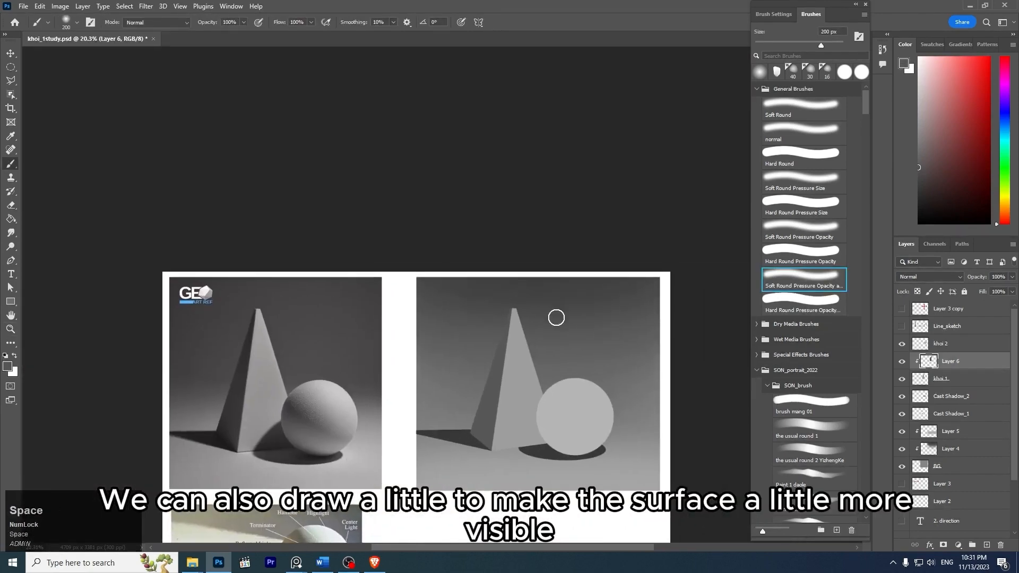
pyautogui.press('z')
pyautogui.moveTo(515, 301); pyautogui.dragTo(621, 370)
pyautogui.press('space')
pyautogui.moveTo(511, 334); pyautogui.dragTo(549, 239)
pyautogui.press('z')
pyautogui.moveTo(448, 286); pyautogui.dragTo(472, 323)
pyautogui.press('[')
pyautogui.press('[')
pyautogui.press('[')
pyautogui.press('[')
pyautogui.press('[')
pyautogui.press('[')
pyautogui.press('[')
pyautogui.press('[')
pyautogui.press('[')
pyautogui.press('[')
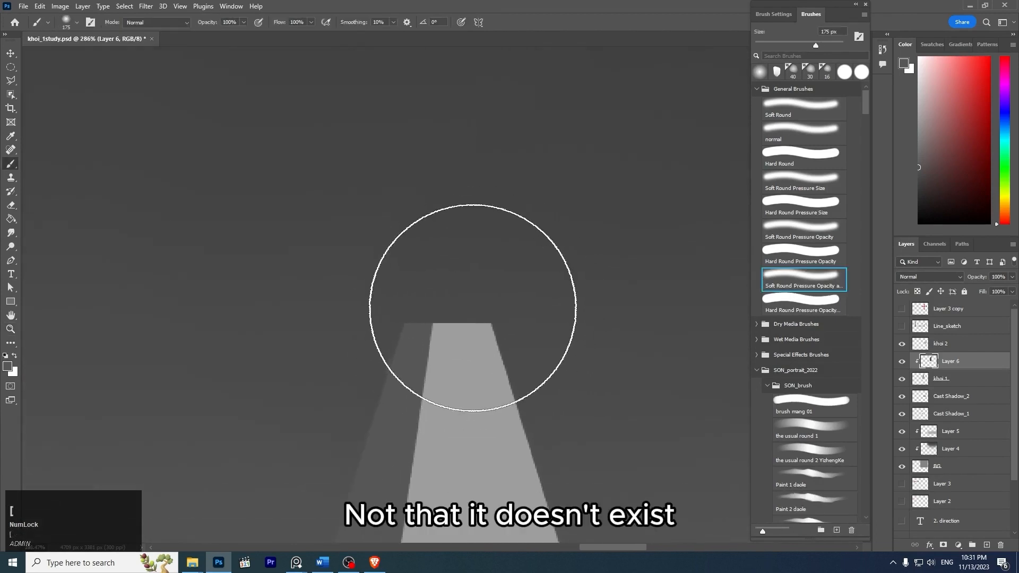
pyautogui.press('[')
pyautogui.press('[')
pyautogui.press('[')
pyautogui.press('[')
pyautogui.press('[')
pyautogui.press('[')
pyautogui.press('[')
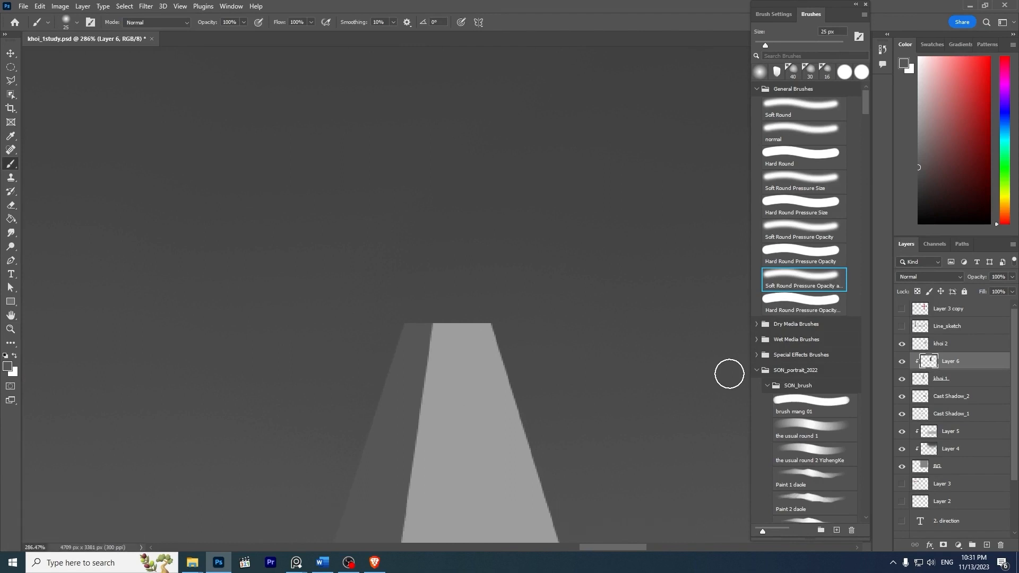
pyautogui.hotkey('ctrl', 'shift', 'n')
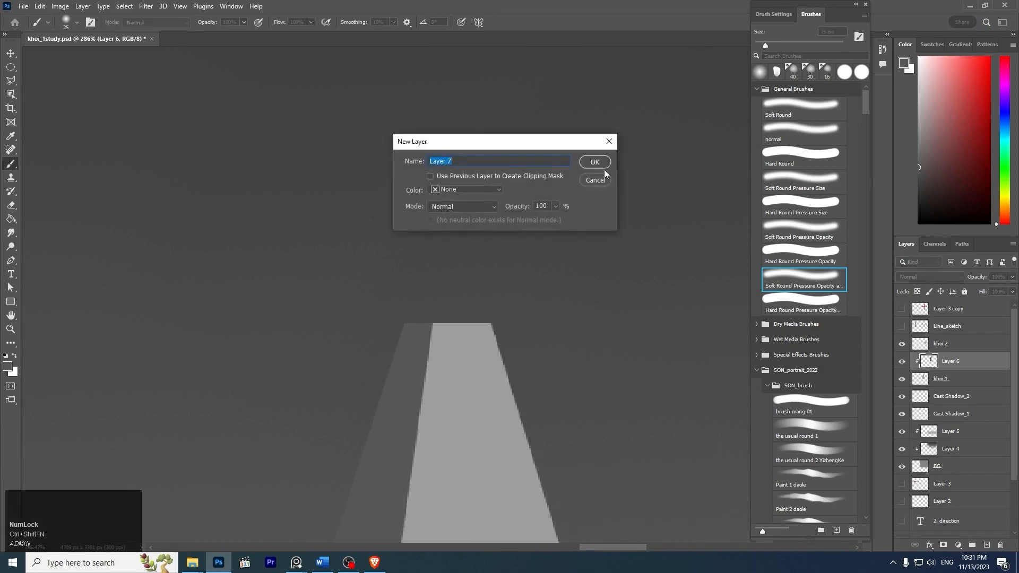
pyautogui.click(598, 182)
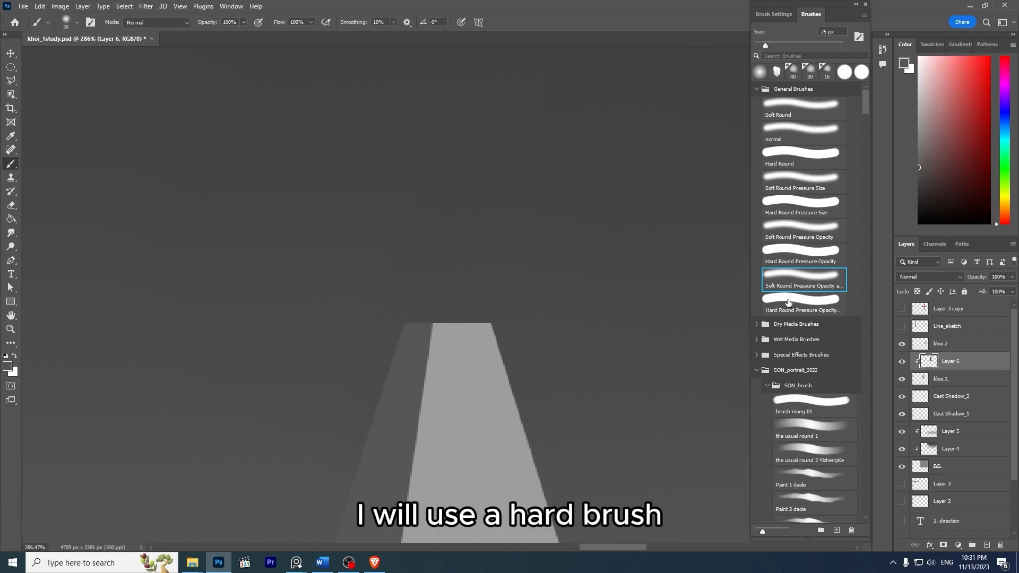
pyautogui.press('e')
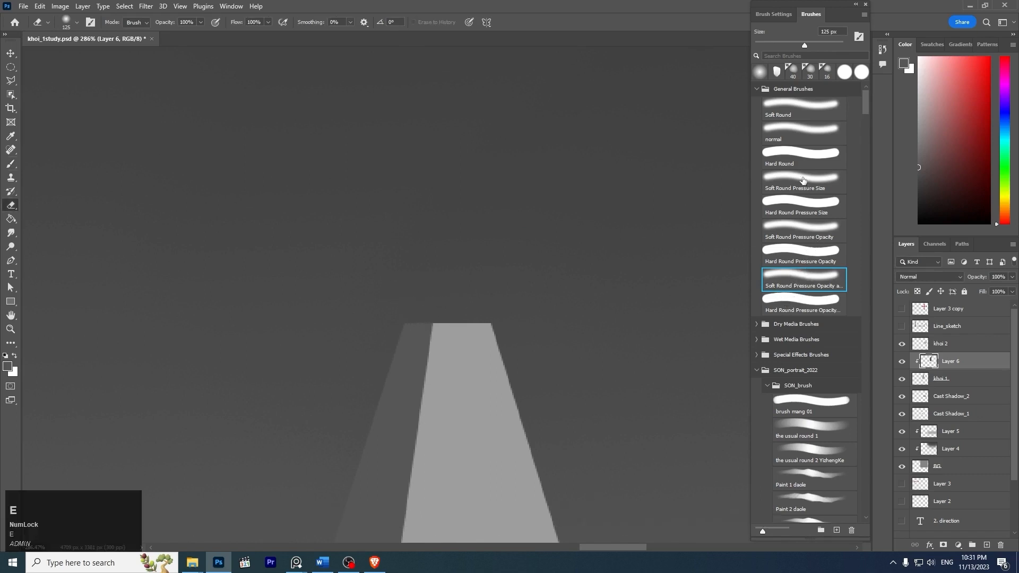
# - Outline a thin tilted top face at the pyramid's tip with the Polygonal Lasso, delete Layer 6's dark gray inside it, and deselect
pyautogui.press('space')
pyautogui.moveTo(520, 334); pyautogui.dragTo(547, 285)
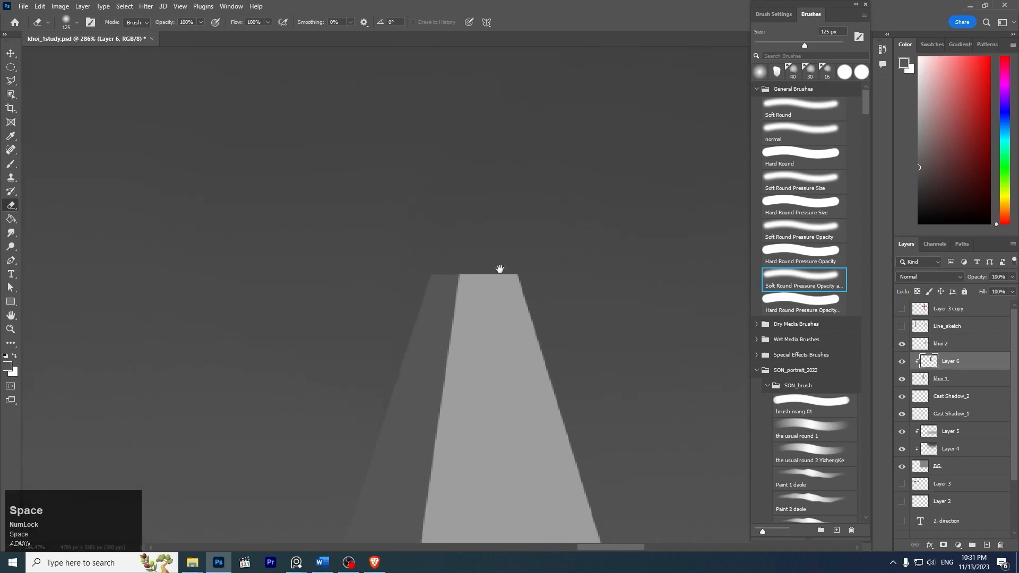
pyautogui.press('l')
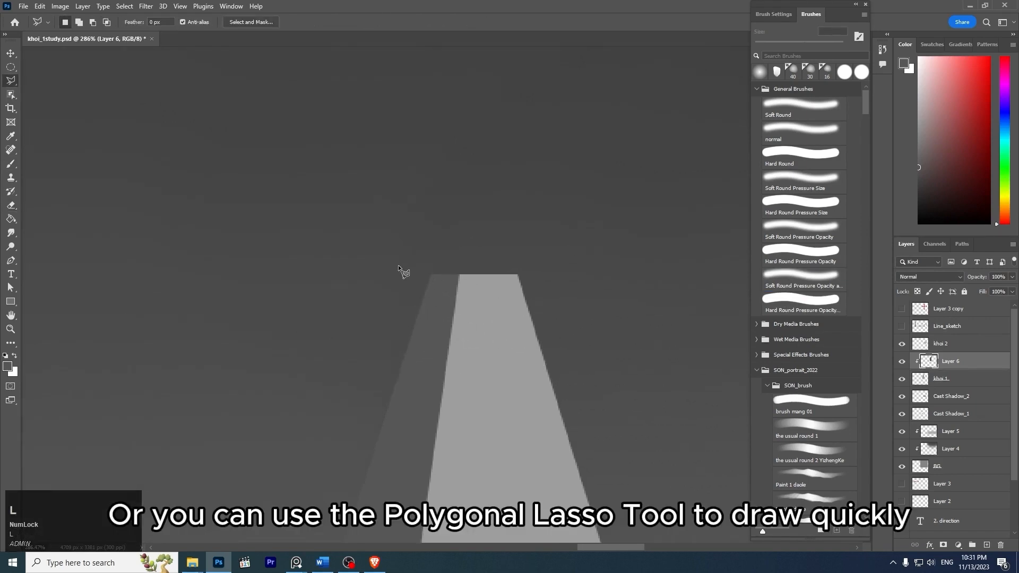
pyautogui.click(11, 81)
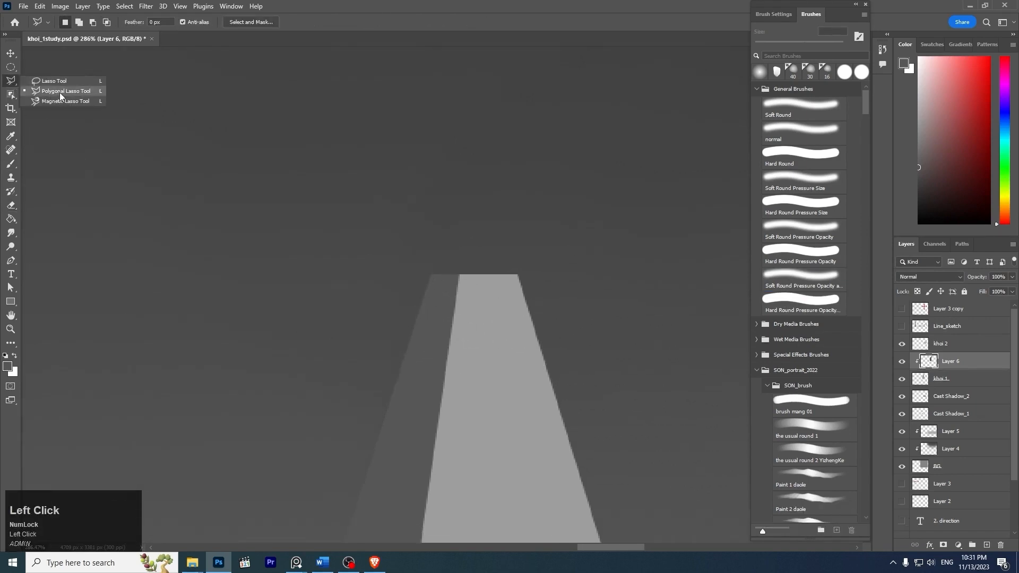
pyautogui.click(60, 94)
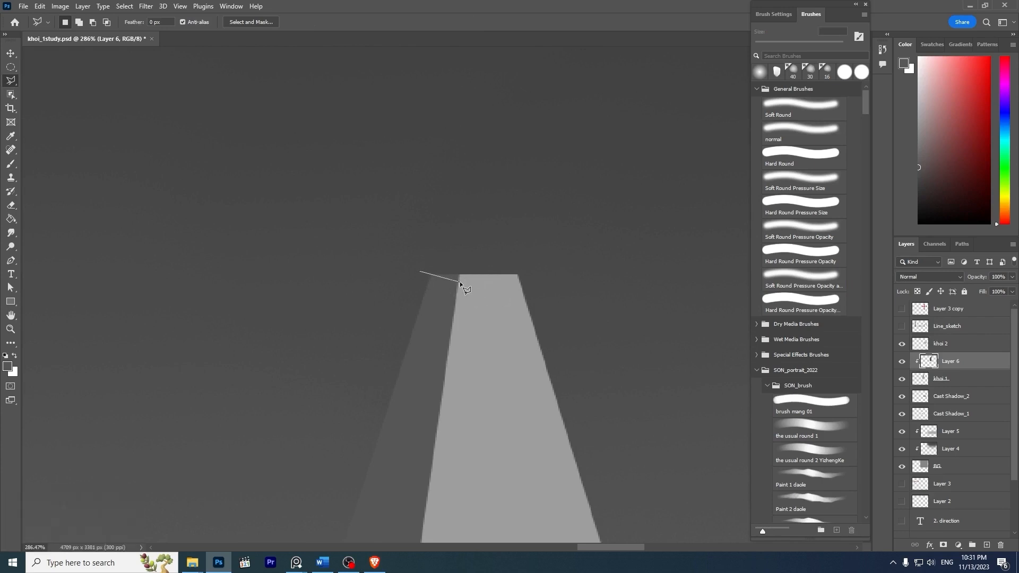
pyautogui.click(464, 283)
pyautogui.click(547, 271)
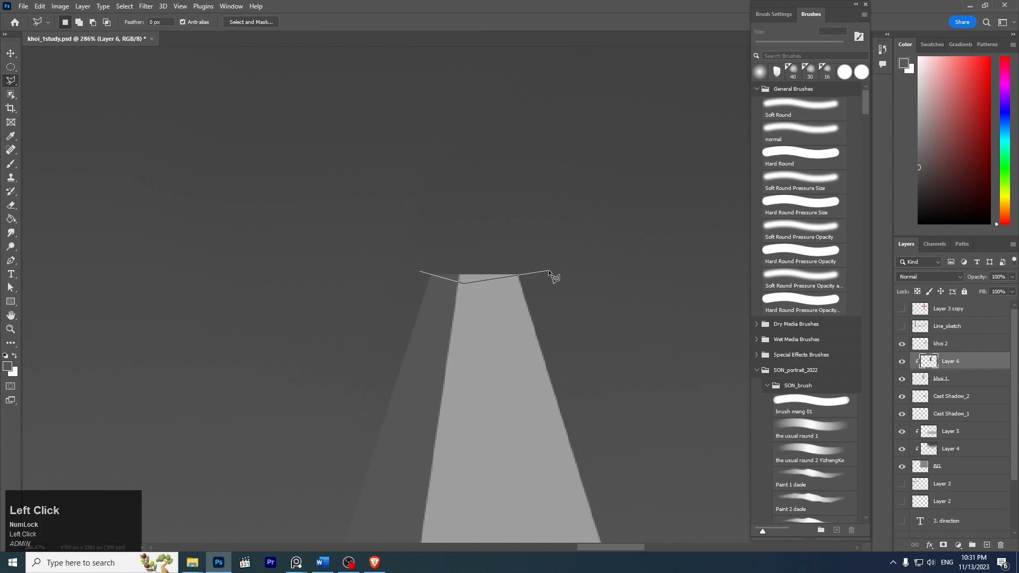
pyautogui.click(472, 232)
pyautogui.click(421, 273)
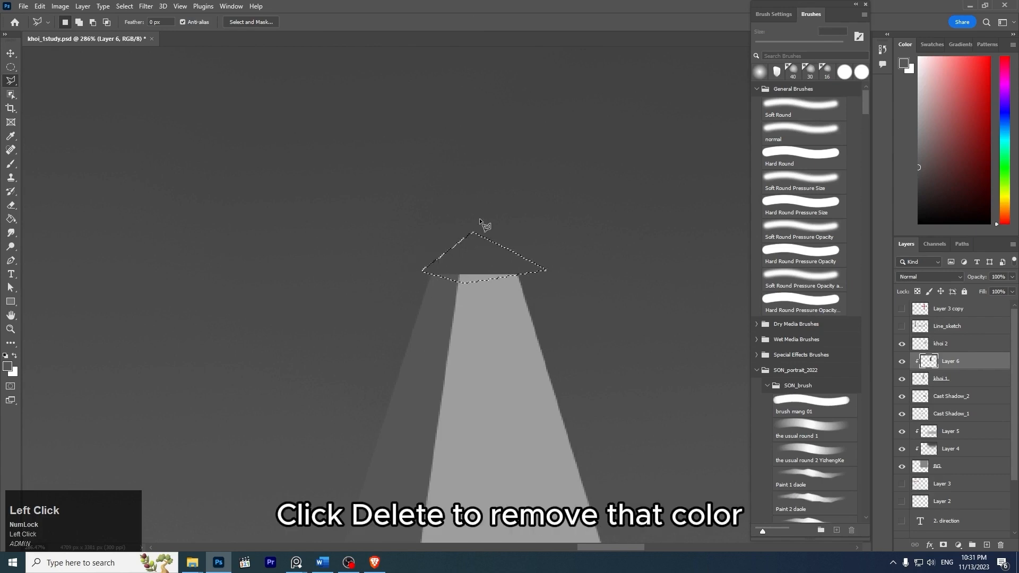
pyautogui.press('Delete')
pyautogui.hotkey('ctrl', 'd')
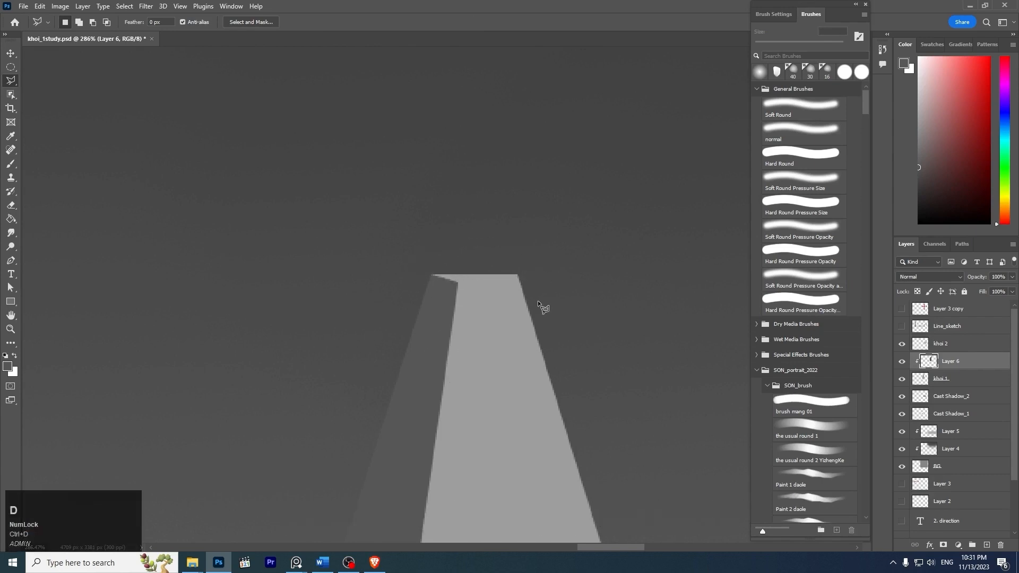
# - Compare the shaded gray pyramid with the reference photo, and examine the light and dark areas of the photo's sphere
pyautogui.press('z')
pyautogui.moveTo(589, 260)
pyautogui.mouseDown()
pyautogui.moveTo(526, 213)
pyautogui.moveTo(550, 235)
pyautogui.moveTo(509, 285)
pyautogui.mouseUp()
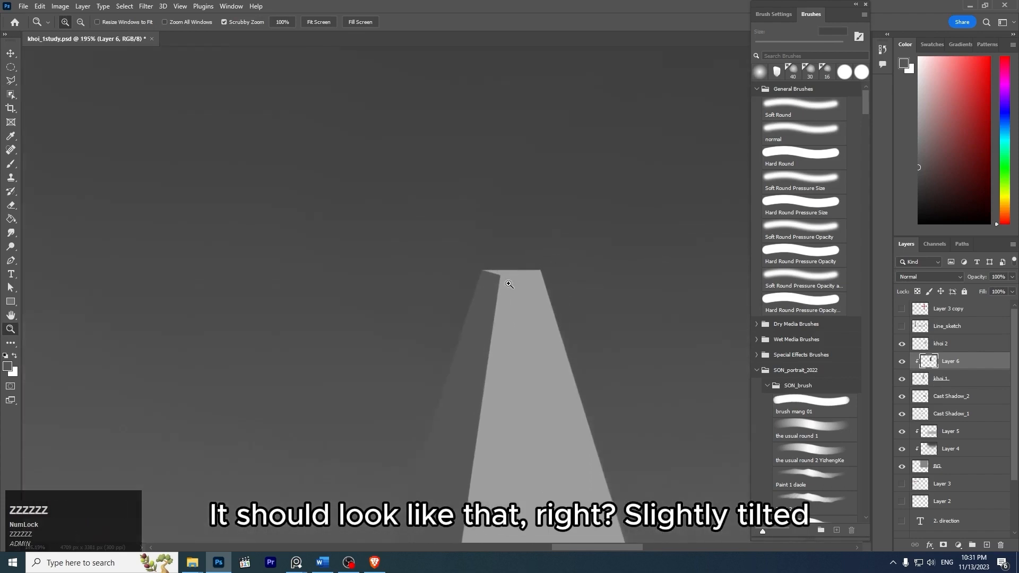
pyautogui.moveTo(589, 262); pyautogui.dragTo(533, 237)
pyautogui.press('space')
pyautogui.moveTo(625, 268); pyautogui.dragTo(532, 221)
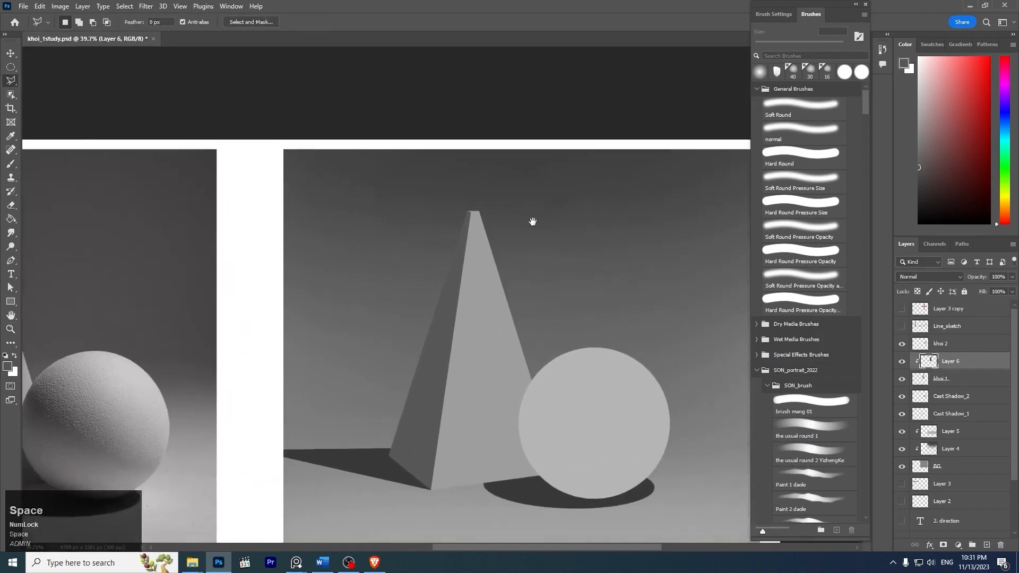
pyautogui.press('z')
pyautogui.moveTo(574, 258); pyautogui.dragTo(527, 227)
pyautogui.press('space')
pyautogui.moveTo(627, 280); pyautogui.dragTo(546, 237)
pyautogui.press('z')
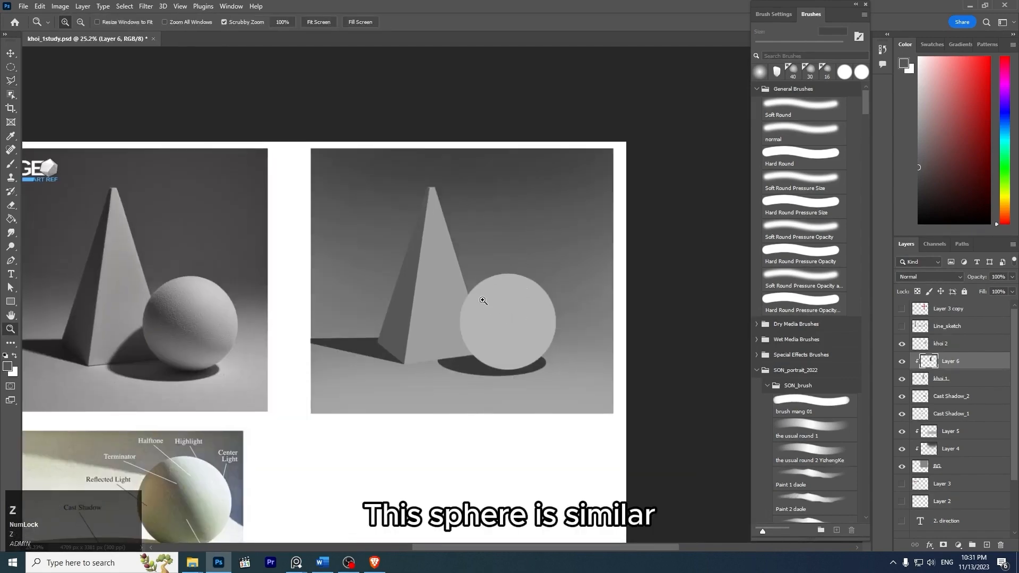
pyautogui.moveTo(482, 301)
pyautogui.mouseDown()
pyautogui.moveTo(535, 300)
pyautogui.moveTo(588, 257)
pyautogui.moveTo(645, 250)
pyautogui.mouseUp()
pyautogui.press('space')
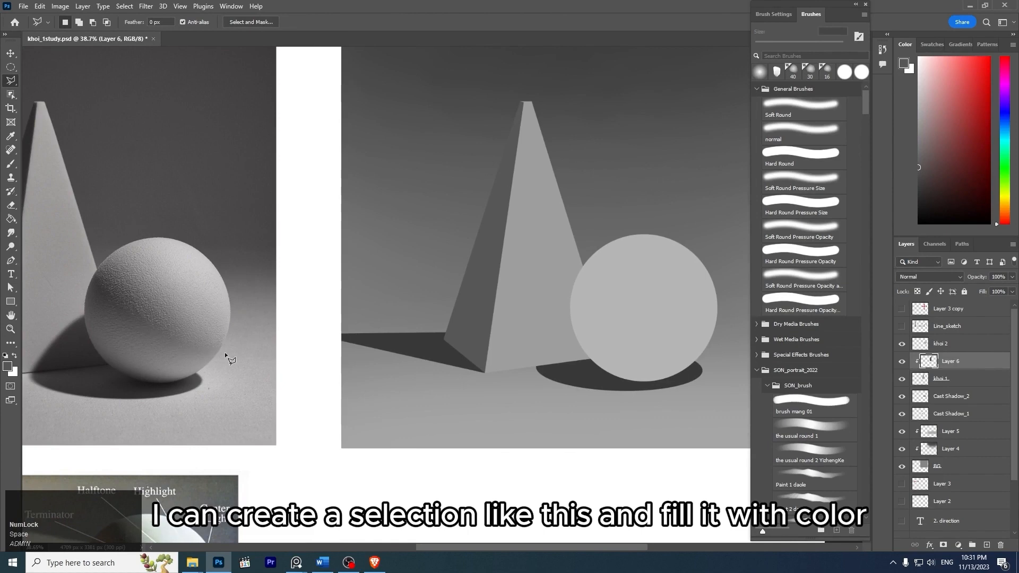
pyautogui.press('z')
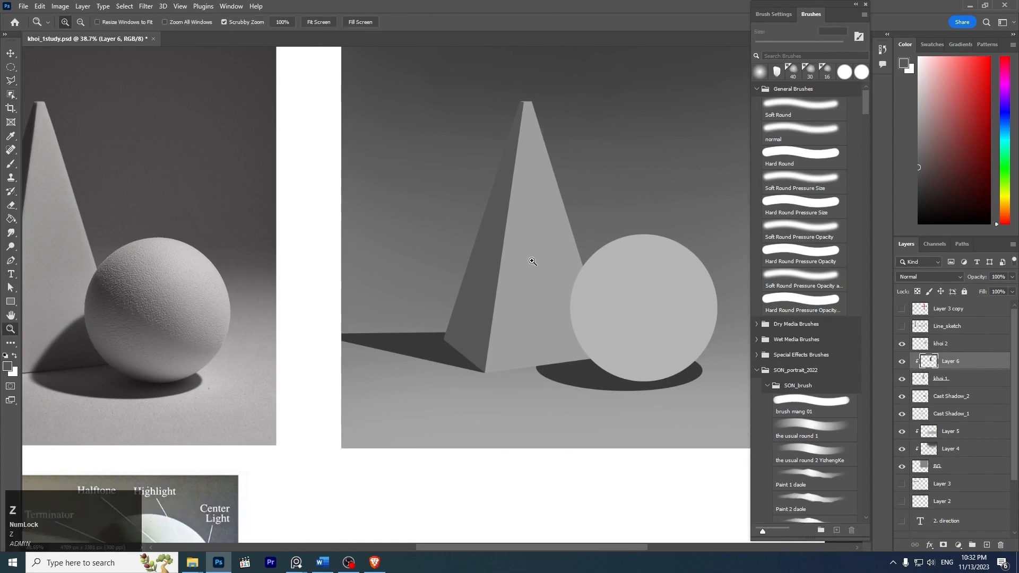
pyautogui.moveTo(530, 261)
pyautogui.mouseDown()
pyautogui.moveTo(478, 261)
pyautogui.moveTo(536, 253)
pyautogui.mouseUp()
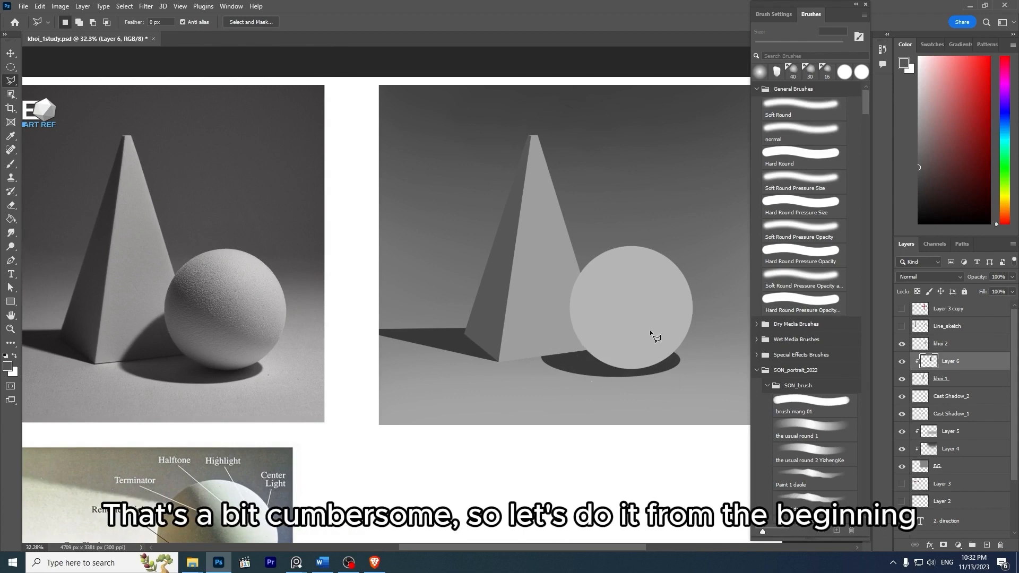
# - Add a new layer directly above the khoi 2 sphere layer and clip it to that shape
pyautogui.moveTo(685, 308); pyautogui.dragTo(646, 282)
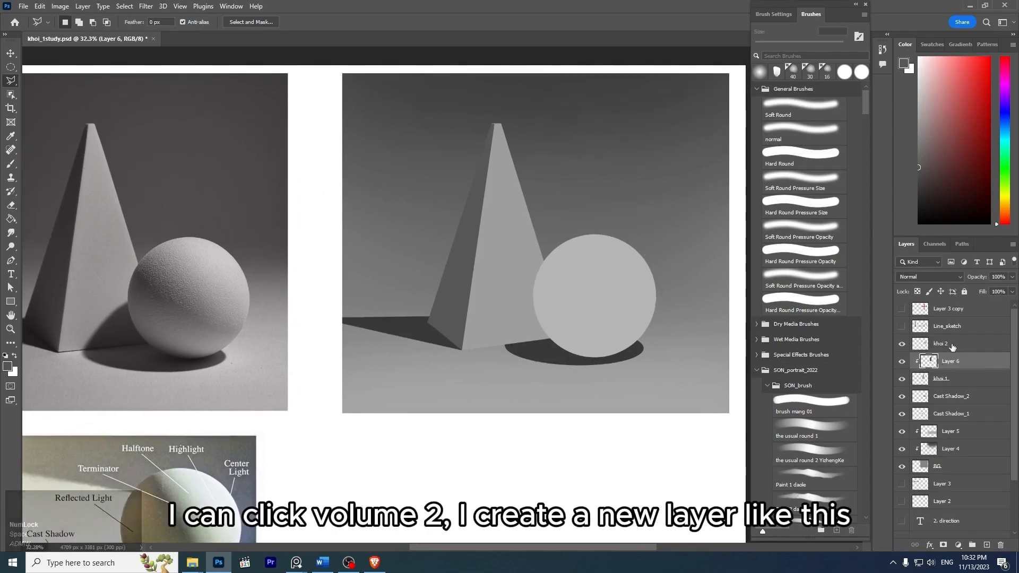
pyautogui.click(911, 346)
pyautogui.hotkey('ctrl', 'shift', 'n')
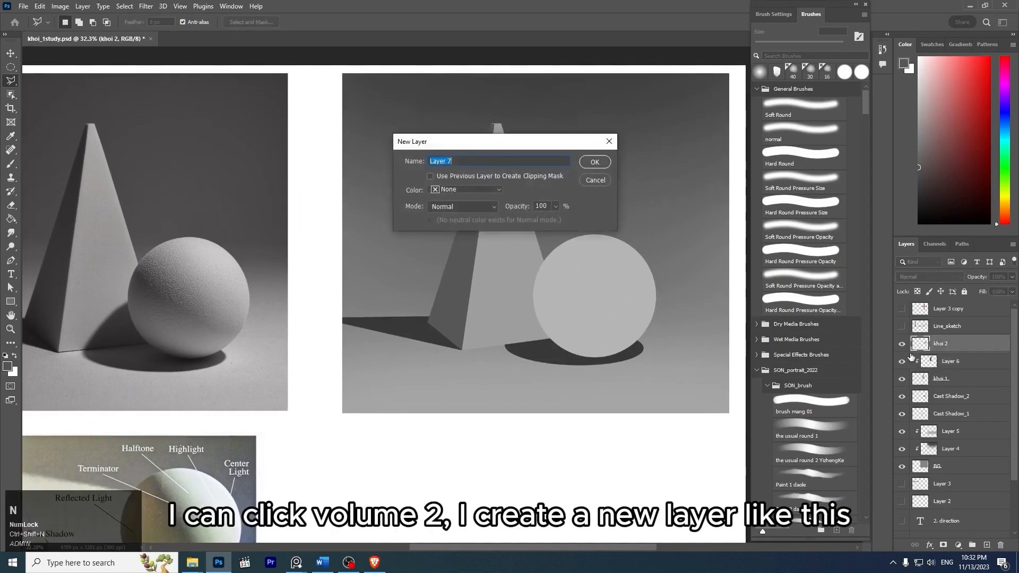
pyautogui.press('Return')
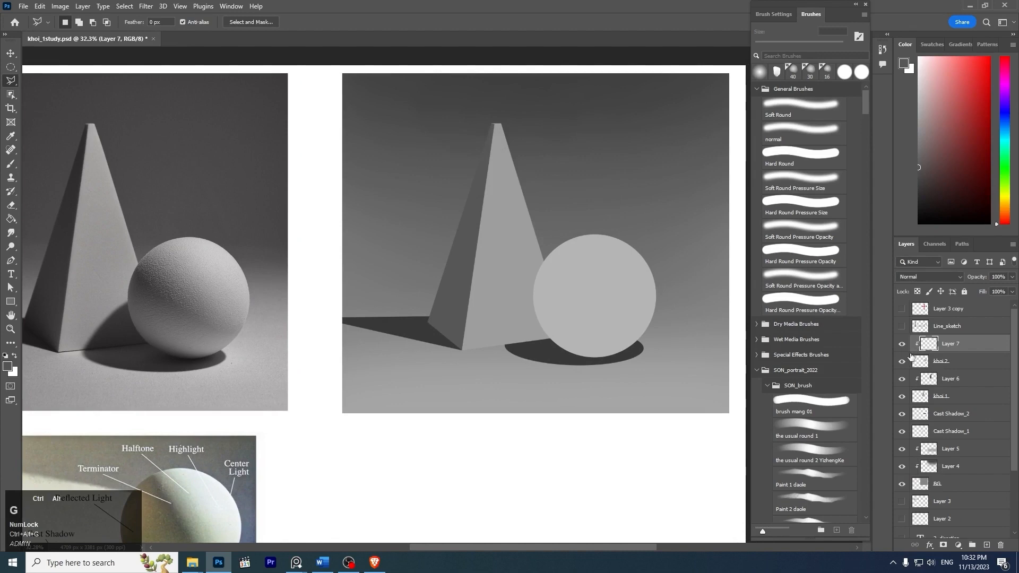
# - Examine the light-dark border on the photo's sphere, and choose the soft round pressure-opacity brush enlarged to 600 px
pyautogui.press('z')
pyautogui.moveTo(145, 279); pyautogui.dragTo(150, 244)
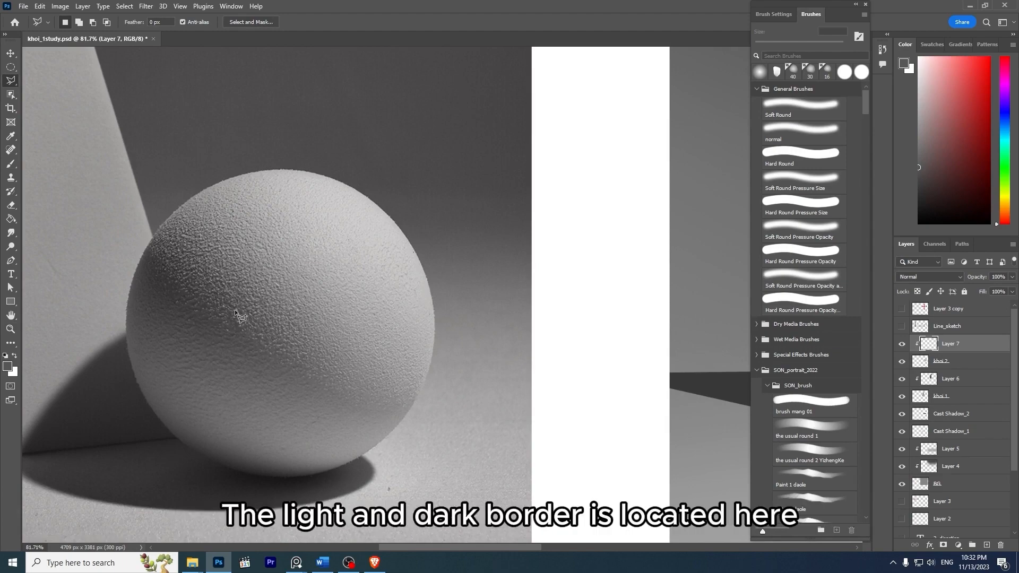
pyautogui.moveTo(387, 287); pyautogui.dragTo(285, 290)
pyautogui.moveTo(548, 273); pyautogui.dragTo(434, 244)
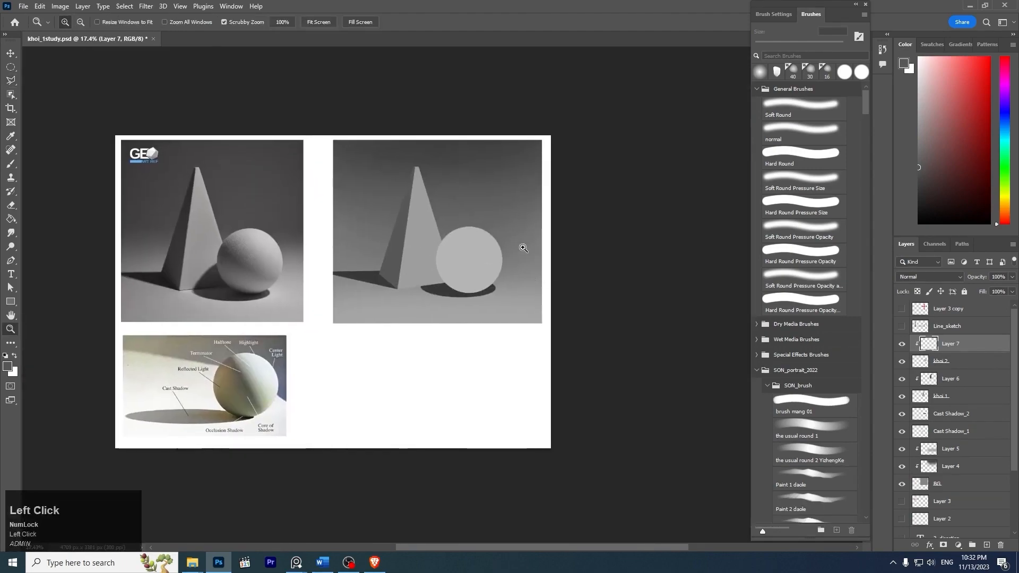
pyautogui.moveTo(524, 248)
pyautogui.mouseDown()
pyautogui.moveTo(555, 249)
pyautogui.moveTo(557, 267)
pyautogui.mouseUp()
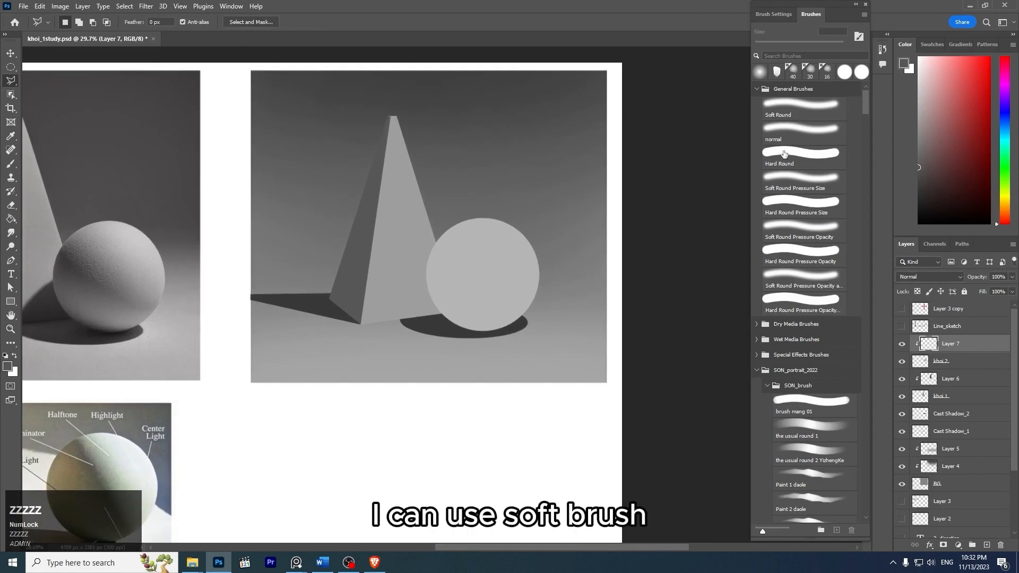
pyautogui.click(799, 280)
pyautogui.press(']')
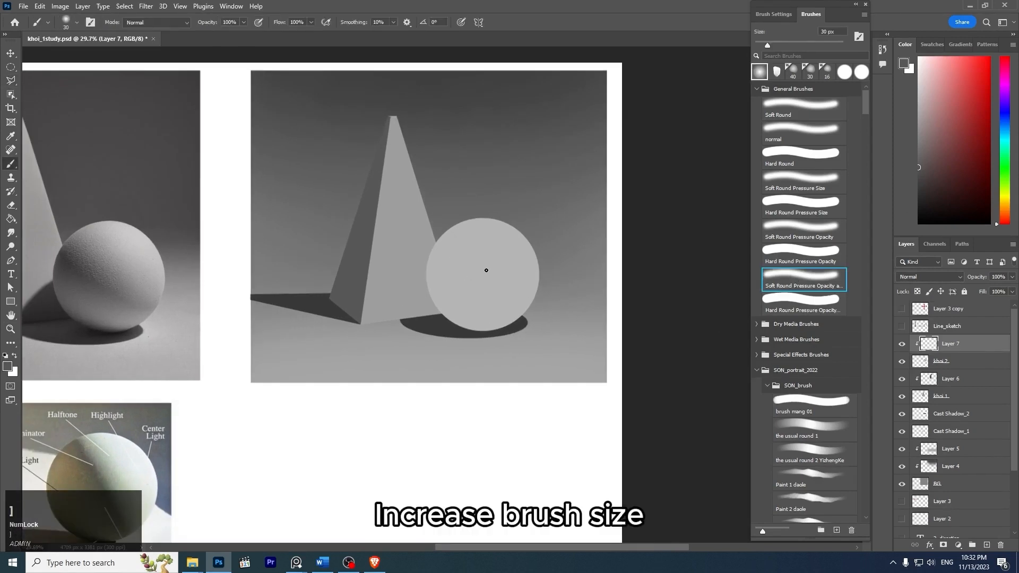
pyautogui.press(']')
pyautogui.press(']')
pyautogui.press(']')
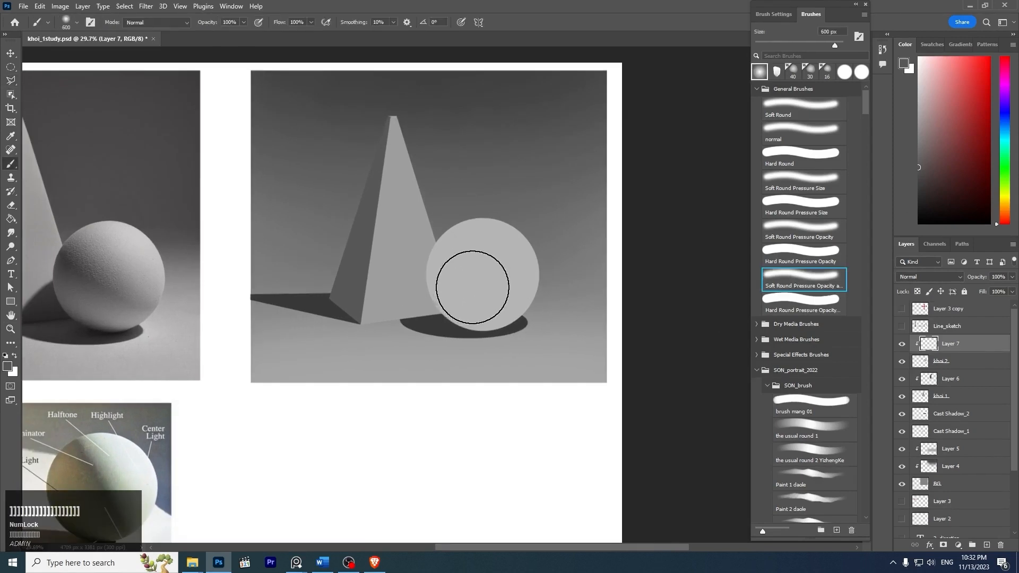
pyautogui.hotkey('ctrl', 'z')
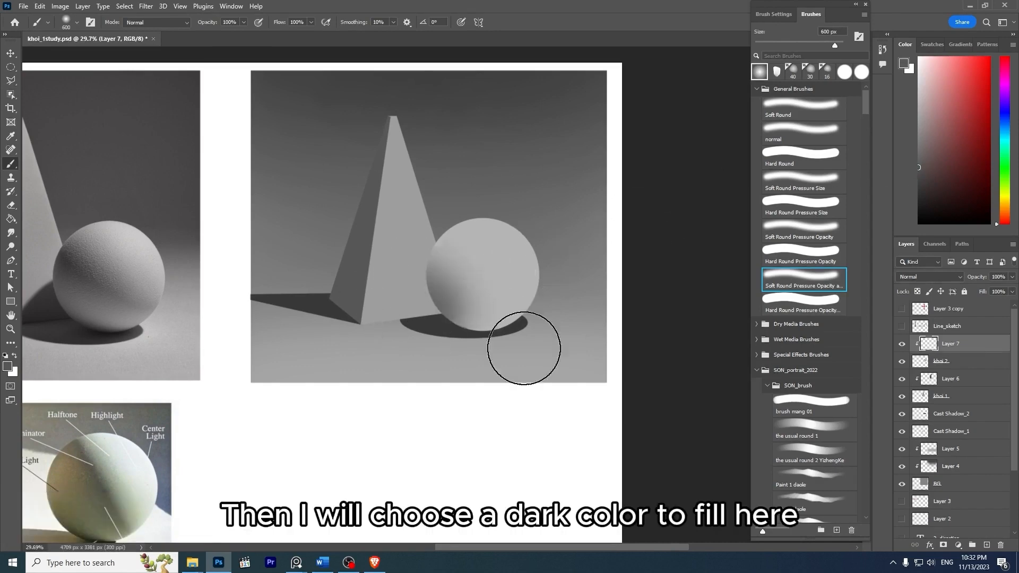
pyautogui.hotkey('ctrl', 'z')
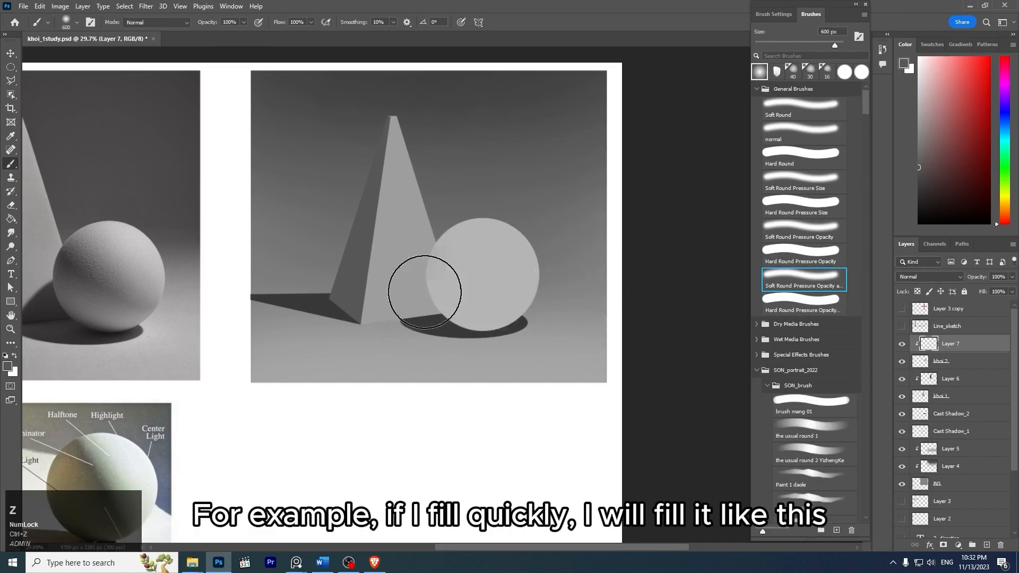
pyautogui.moveTo(425, 291); pyautogui.dragTo(572, 307)
pyautogui.hotkey('ctrl', 'z')
# - Reduce the soft brush to 500 px and shade the sphere's lower-left side dark gray on the clipped layer
pyautogui.press('[')
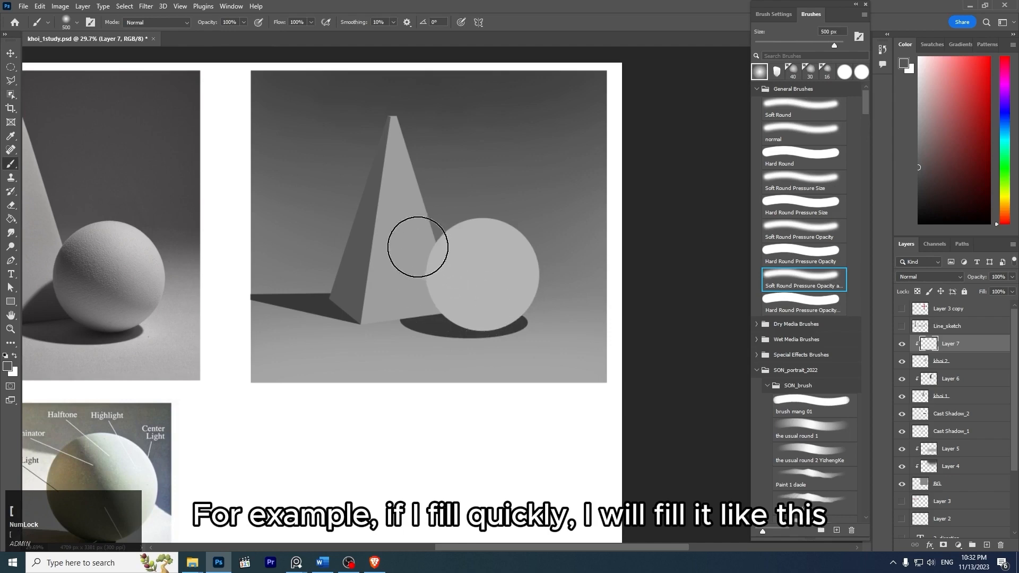
pyautogui.moveTo(418, 246); pyautogui.dragTo(590, 293)
pyautogui.moveTo(416, 246); pyautogui.dragTo(566, 325)
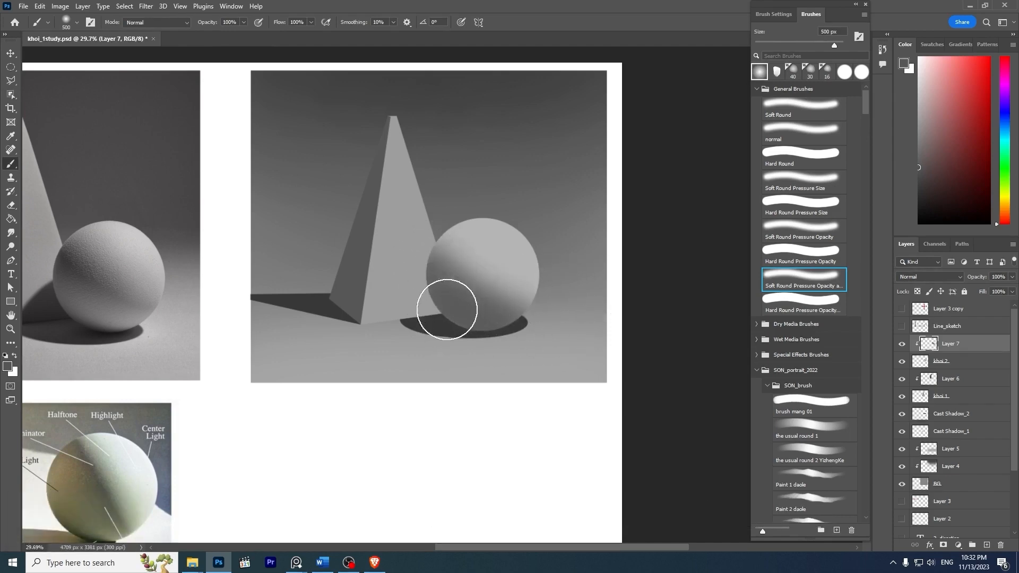
pyautogui.hotkey('ctrl', 'z')
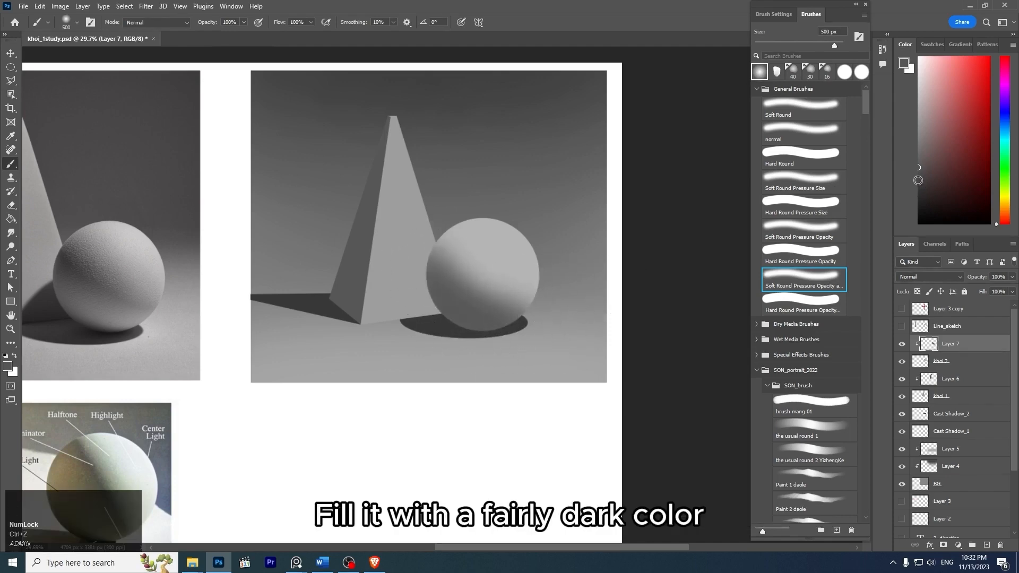
# - Pick a slightly darker gray and deepen the soft shading across the sphere's lower-left part and underside
pyautogui.moveTo(907, 170); pyautogui.dragTo(909, 180)
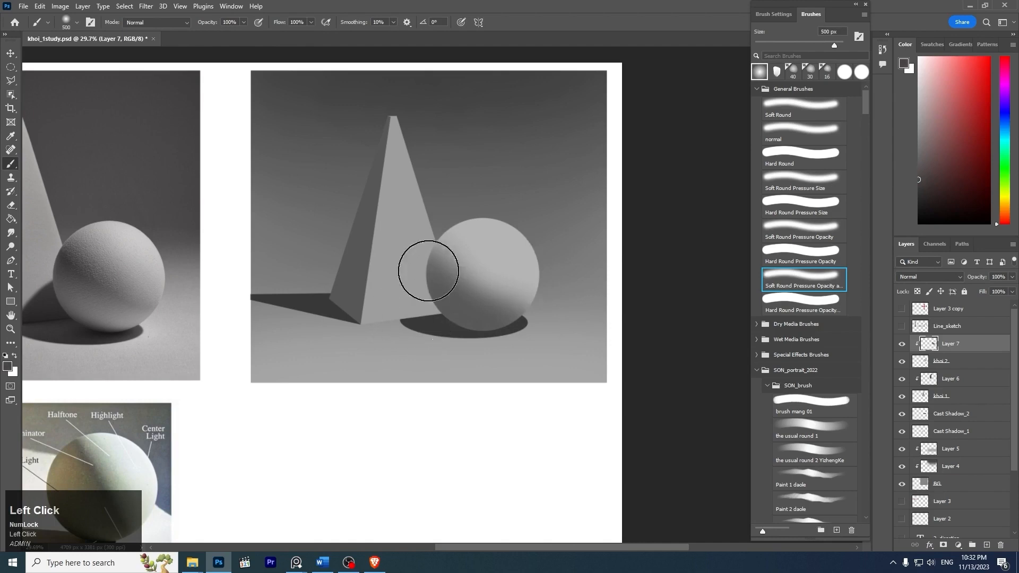
pyautogui.moveTo(452, 318); pyautogui.dragTo(519, 300)
pyautogui.moveTo(428, 276); pyautogui.dragTo(599, 311)
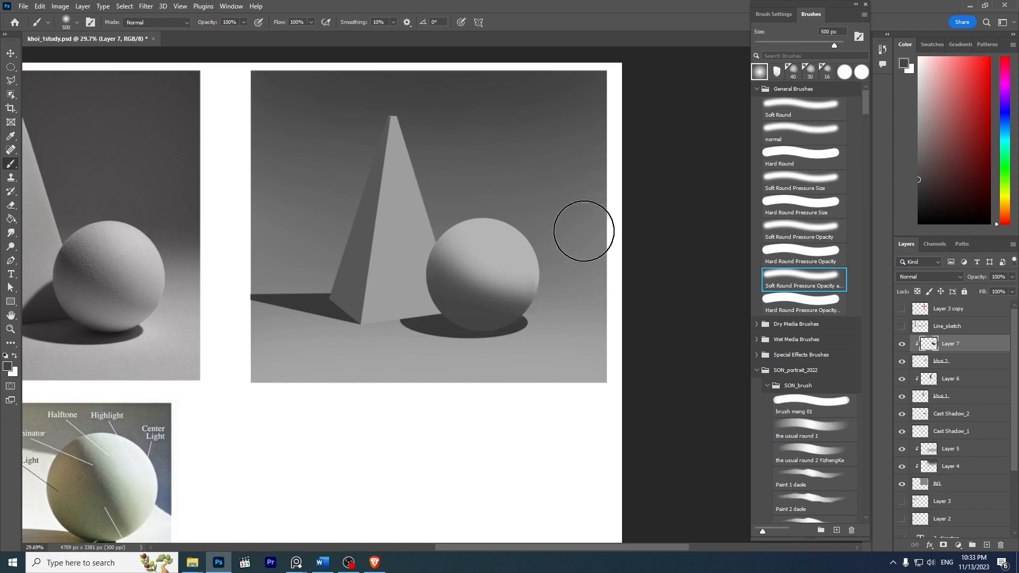
# - Examine how the edge of the photo's sphere darkens, and compare it with the shaded gray sphere
pyautogui.press('z')
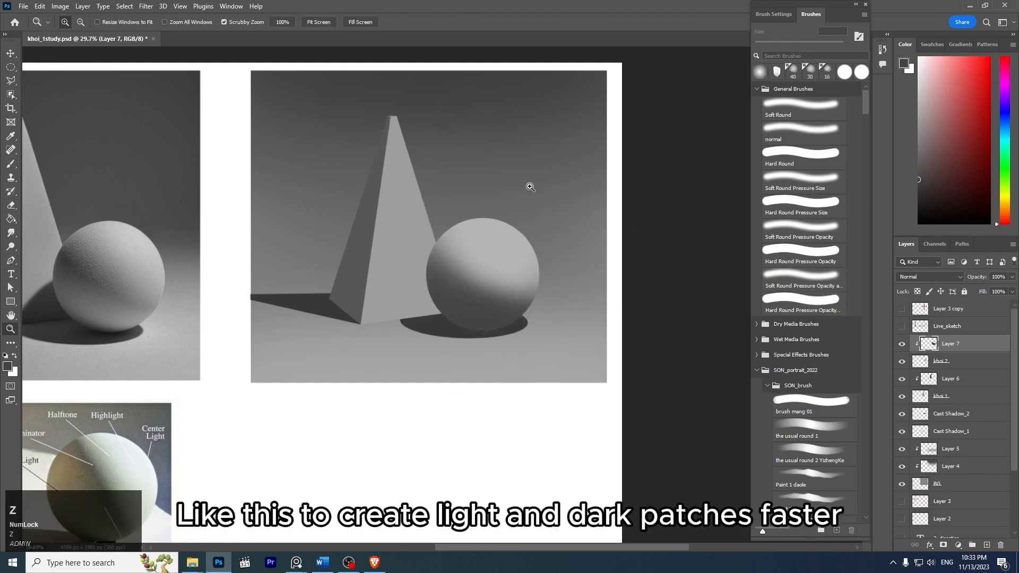
pyautogui.moveTo(528, 189); pyautogui.dragTo(510, 204)
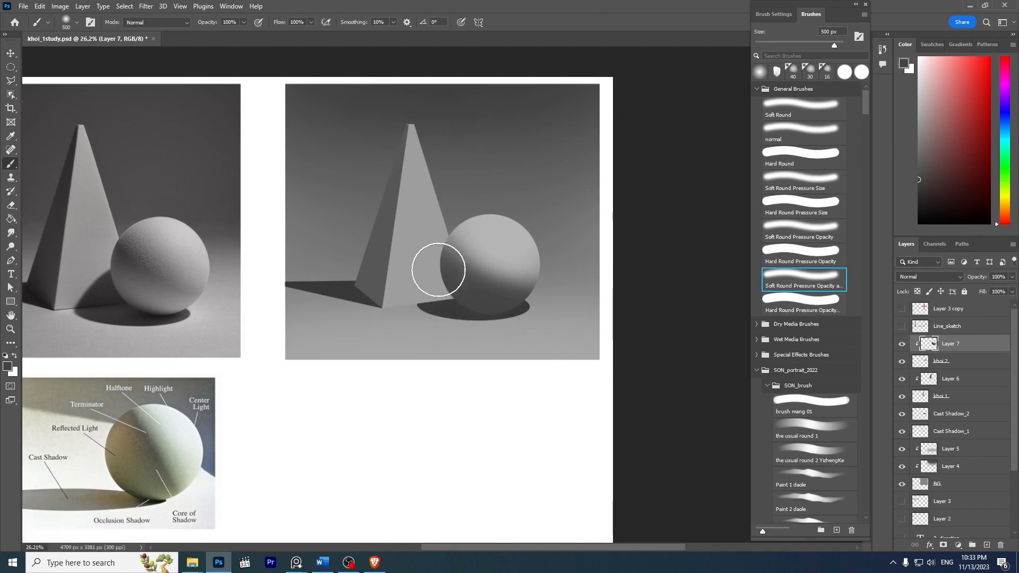
pyautogui.press('z')
pyautogui.moveTo(165, 224); pyautogui.dragTo(259, 279)
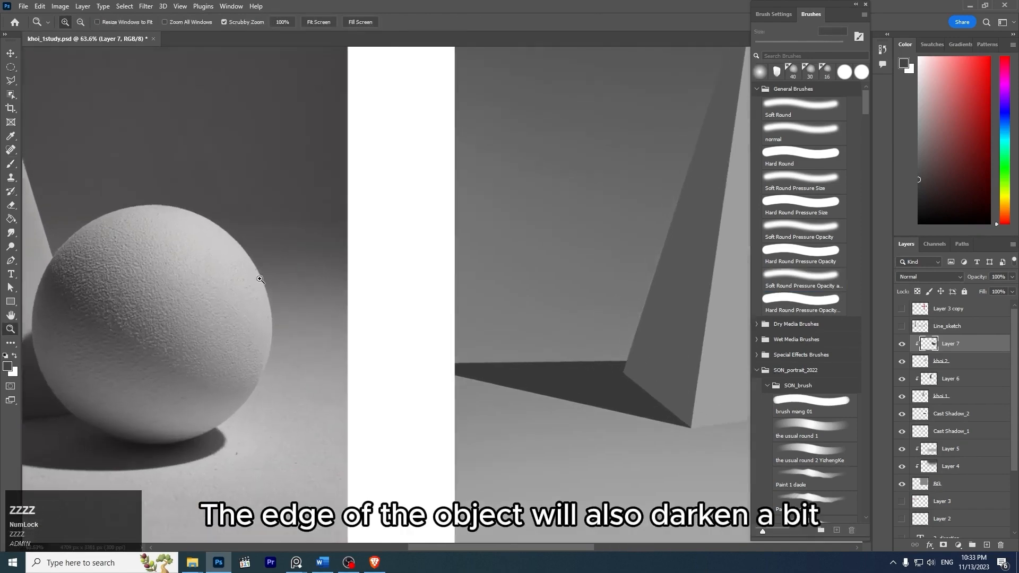
pyautogui.press('z')
pyautogui.moveTo(314, 263); pyautogui.dragTo(268, 228)
pyautogui.press('space')
pyautogui.moveTo(560, 228)
pyautogui.mouseDown()
pyautogui.moveTo(577, 236)
pyautogui.moveTo(546, 255)
pyautogui.moveTo(597, 223)
pyautogui.moveTo(566, 210)
pyautogui.moveTo(596, 207)
pyautogui.moveTo(580, 192)
pyautogui.mouseUp()
pyautogui.press('z')
pyautogui.press('space')
pyautogui.press('space')
pyautogui.press('z')
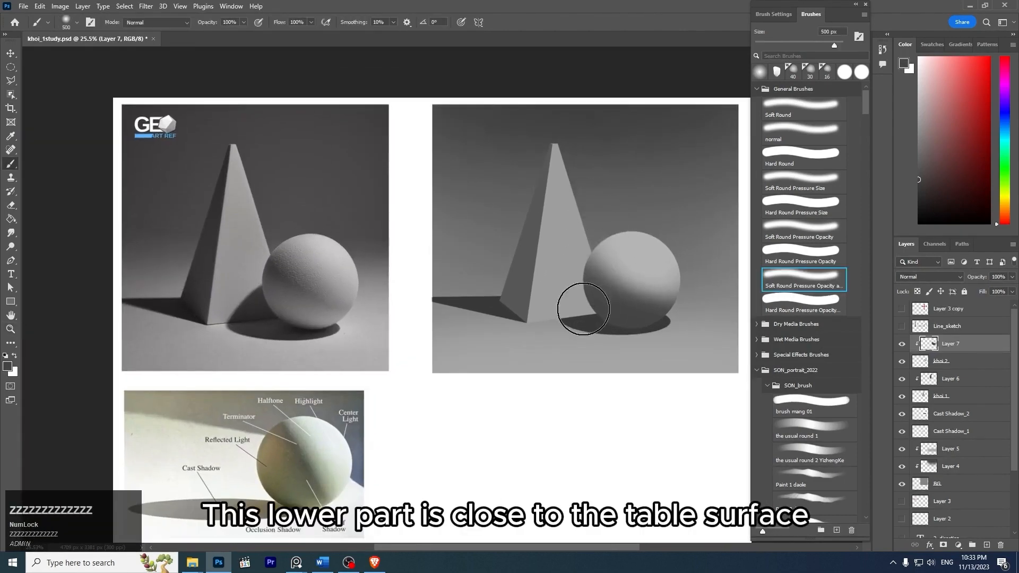
# - Examine the underside of the photo's sphere near the table and the tone of its light-dark border
pyautogui.press('z')
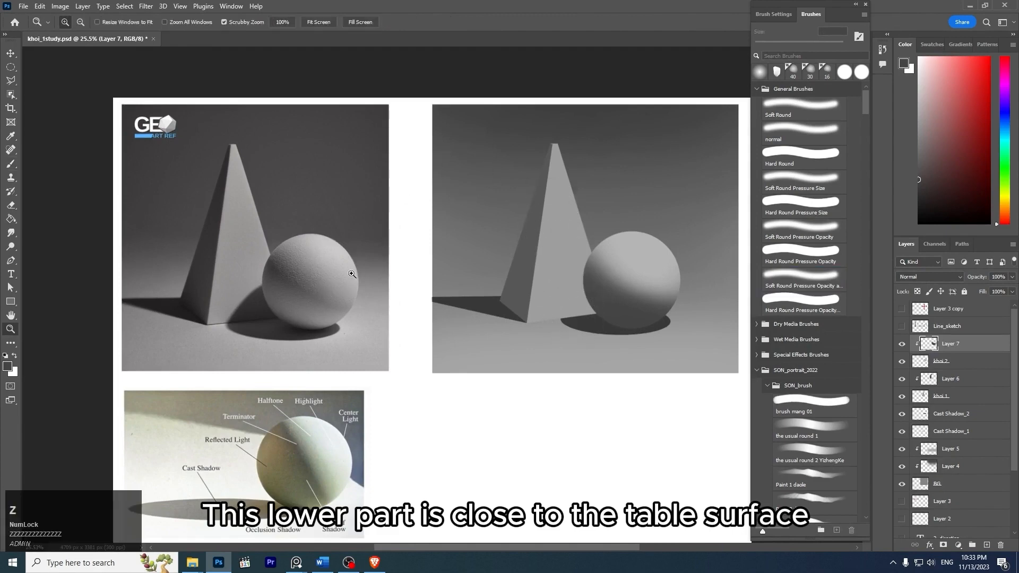
pyautogui.moveTo(345, 275); pyautogui.dragTo(377, 325)
pyautogui.press('[')
pyautogui.press('[')
pyautogui.press('[')
pyautogui.press('[')
pyautogui.press('[')
pyautogui.press('[')
pyautogui.press('[')
pyautogui.press('[')
pyautogui.press('[')
pyautogui.press('[')
pyautogui.press('[')
pyautogui.press('[')
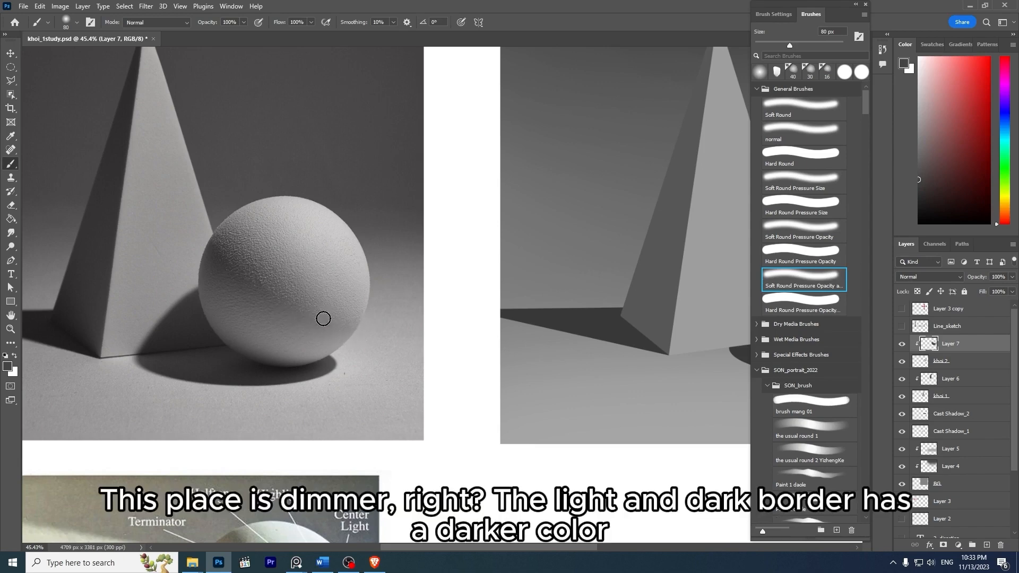
pyautogui.press('z')
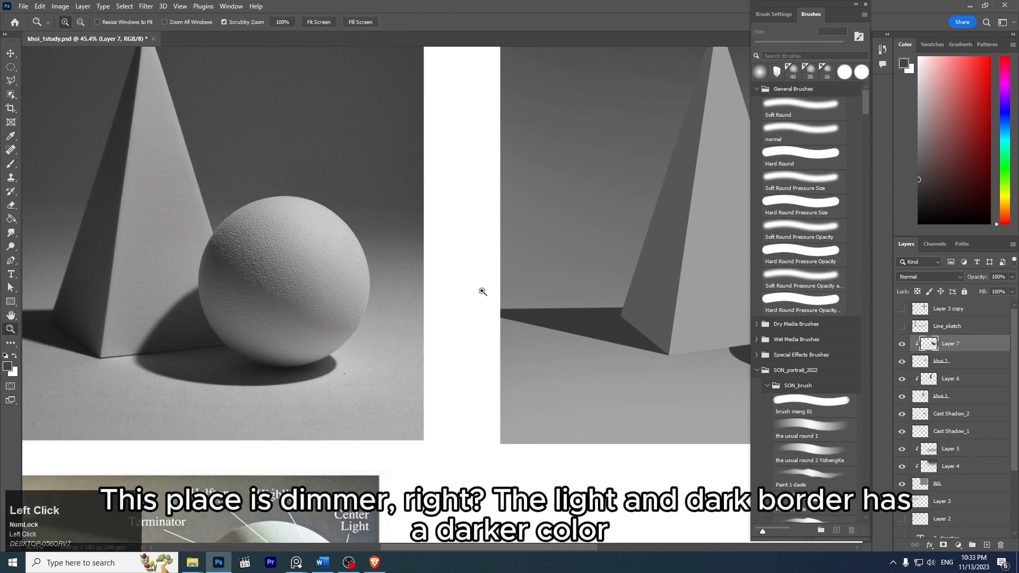
pyautogui.moveTo(482, 291); pyautogui.dragTo(450, 275)
pyautogui.press('space')
pyautogui.moveTo(562, 265); pyautogui.dragTo(482, 259)
# - Check the evenness of the dark shading on the gray sphere against the whole reference photo
pyautogui.press('z')
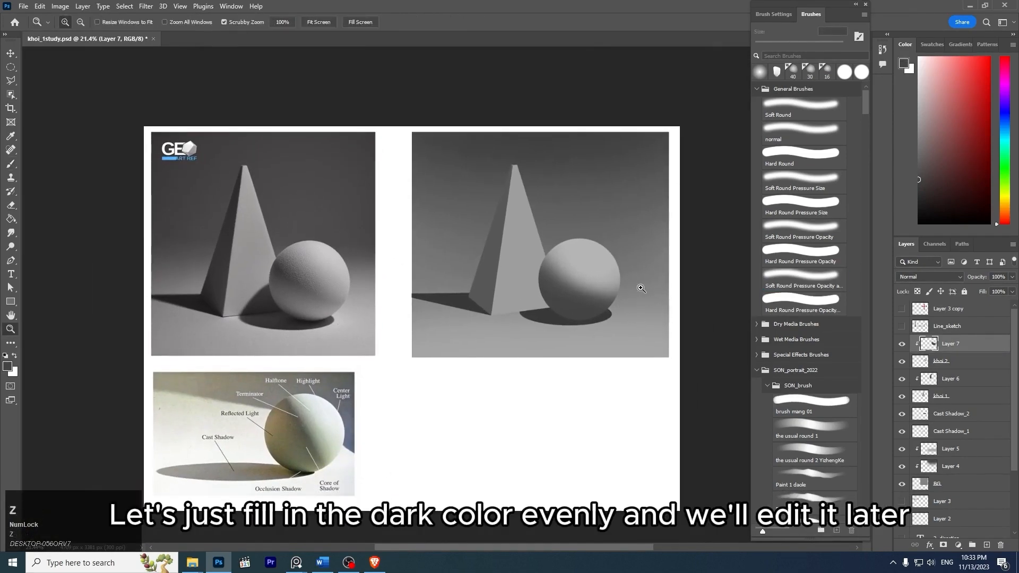
pyautogui.moveTo(639, 287); pyautogui.dragTo(664, 303)
pyautogui.press('space')
pyautogui.moveTo(621, 329); pyautogui.dragTo(656, 335)
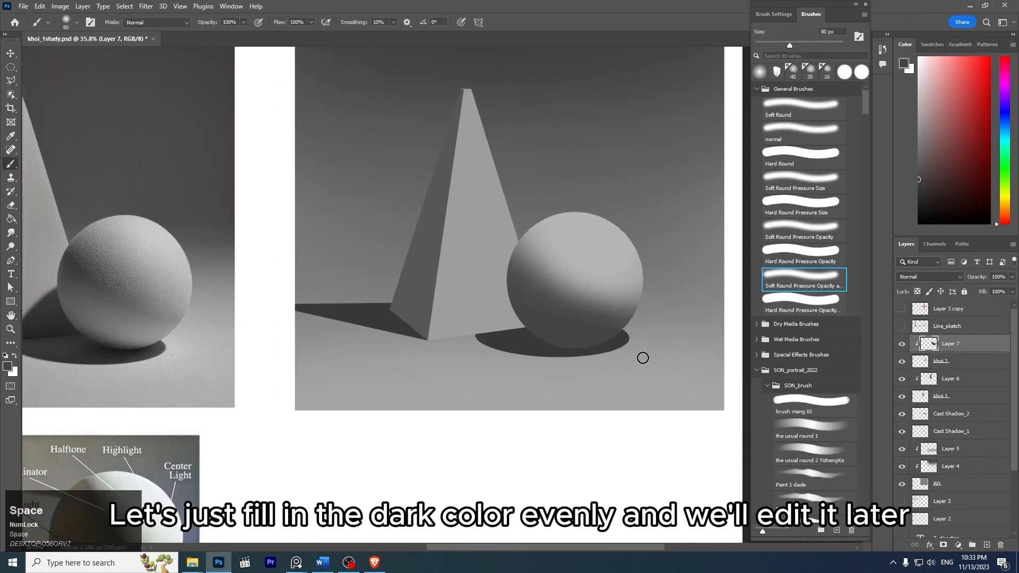
pyautogui.press('z')
pyautogui.moveTo(564, 257)
pyautogui.mouseDown()
pyautogui.moveTo(518, 237)
pyautogui.moveTo(533, 246)
pyautogui.moveTo(508, 259)
pyautogui.moveTo(564, 252)
pyautogui.mouseUp()
pyautogui.press('space')
pyautogui.press('z')
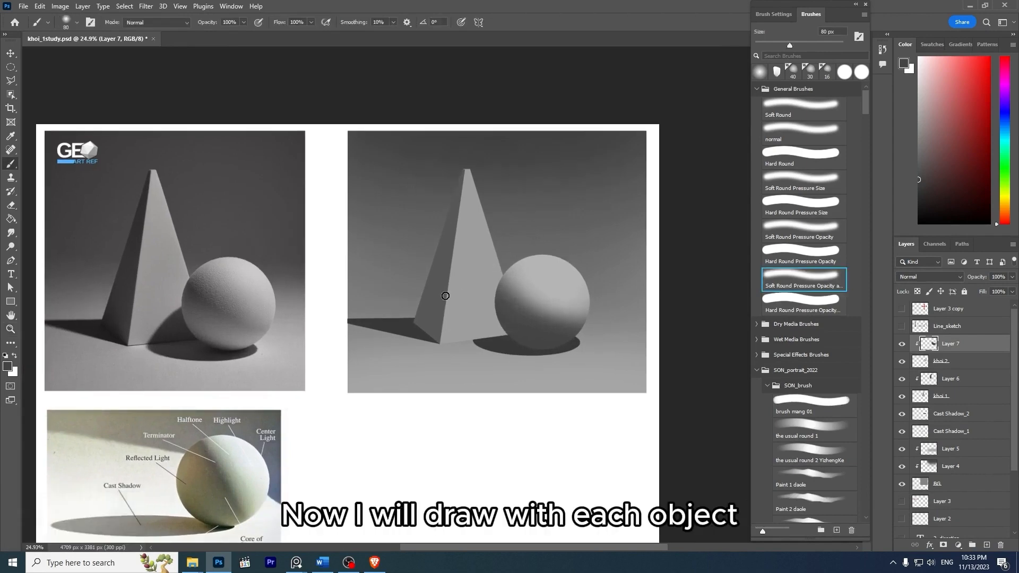
# - Select the pyramid's shading on Layer 6, add a new layer above it, and clip it to the pyramid
pyautogui.press('z')
pyautogui.moveTo(430, 257); pyautogui.dragTo(514, 226)
pyautogui.press('space')
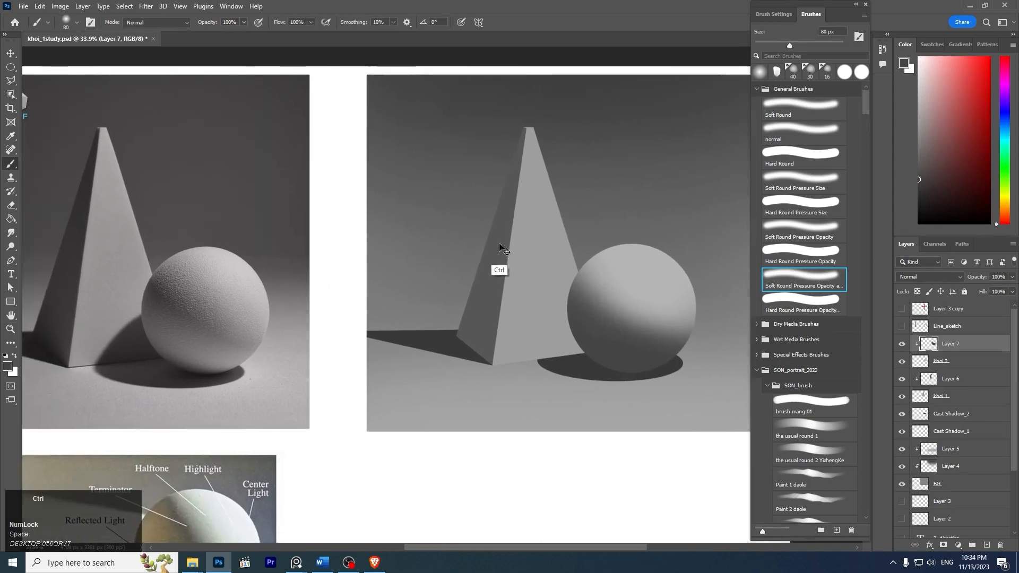
pyautogui.keyDown('ctrl'); pyautogui.click(503, 248); pyautogui.keyUp('ctrl')
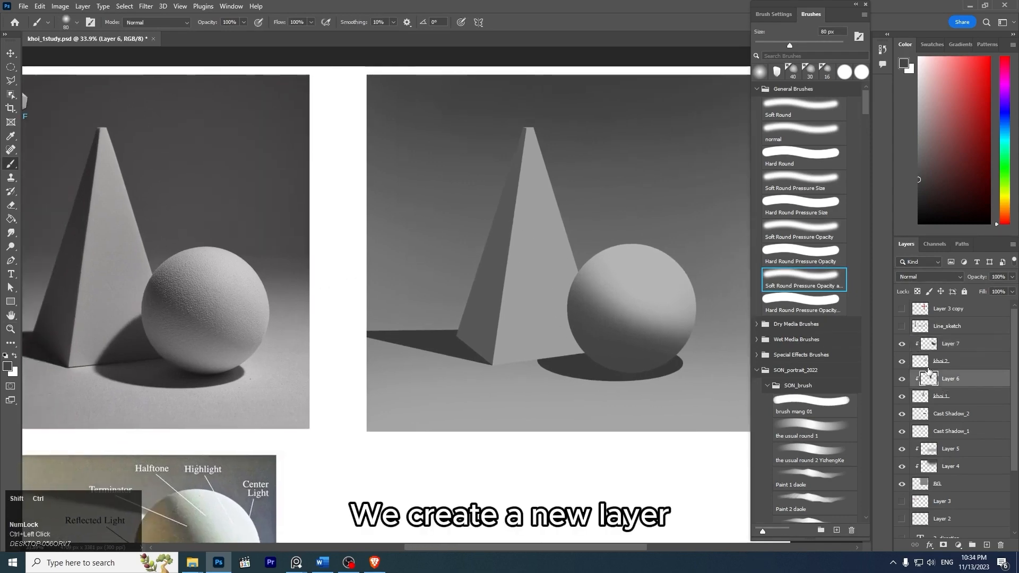
pyautogui.hotkey('ctrl', 'shift', 'n')
pyautogui.press('Return')
pyautogui.hotkey('ctrl', 'alt', 'g')
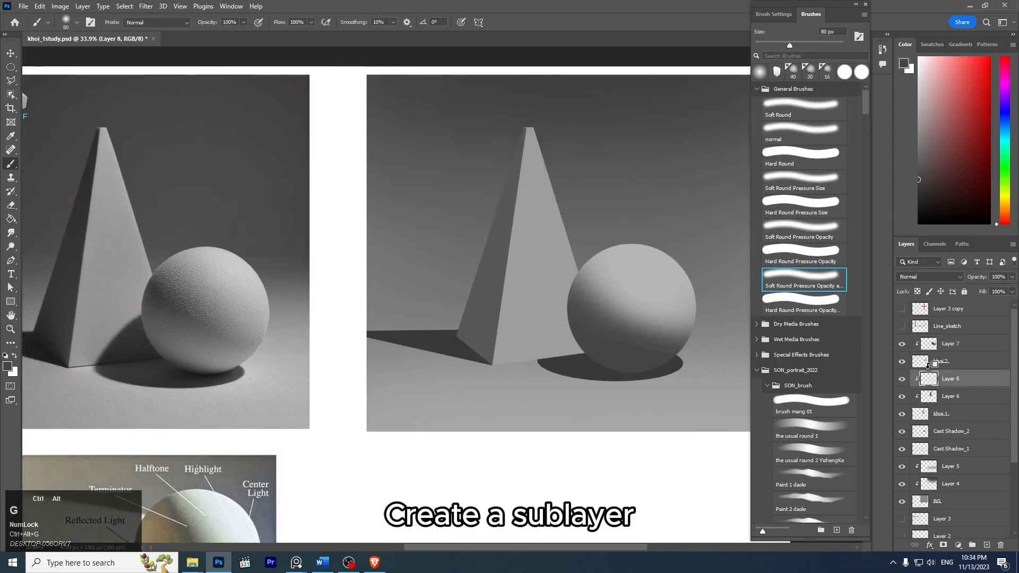
# - Enlarge the soft brush to 200 px and try a darker stroke down the pyramid's shaded side
pyautogui.moveTo(555, 303)
pyautogui.mouseDown()
pyautogui.moveTo(516, 285)
pyautogui.moveTo(536, 297)
pyautogui.mouseUp()
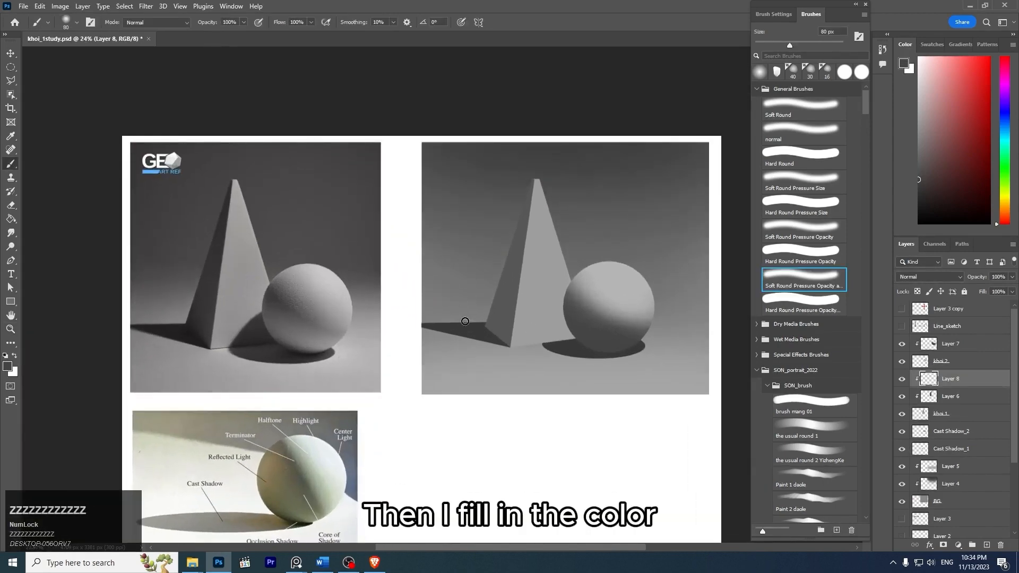
pyautogui.press(']')
pyautogui.press(']')
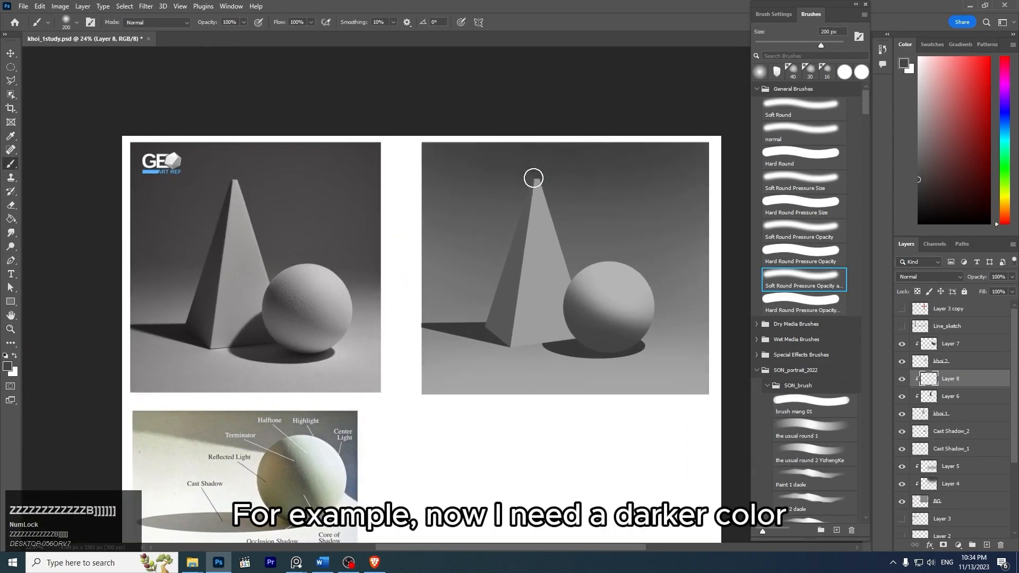
pyautogui.moveTo(534, 176); pyautogui.dragTo(520, 244)
pyautogui.hotkey('ctrl', 'z')
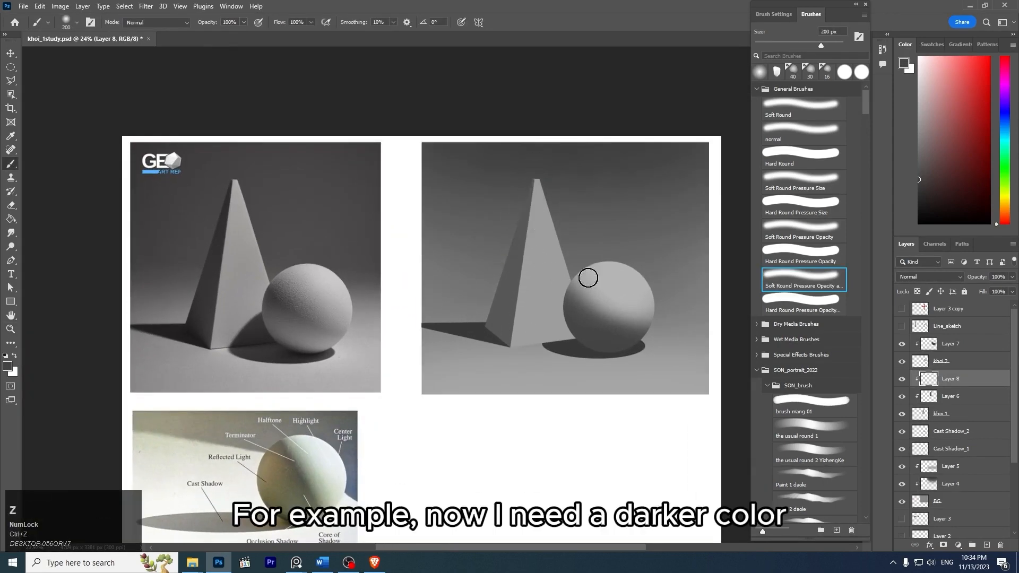
# - Load Layer 6's painted area as a selection around the pyramid's shaded side, keeping Layer 8 active
pyautogui.keyDown('ctrl'); pyautogui.click(929, 380); pyautogui.keyUp('ctrl')
pyautogui.click(480, 211)
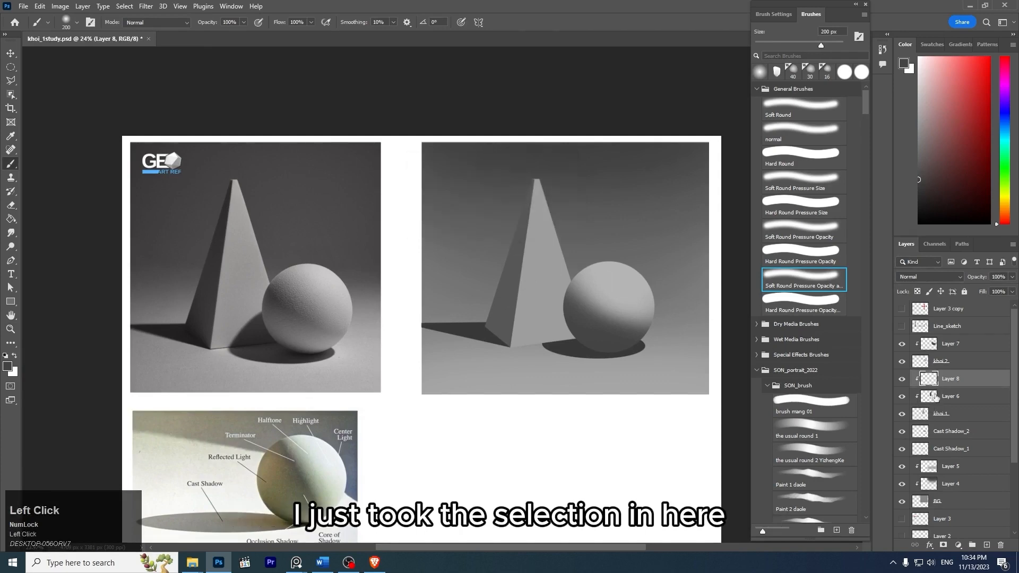
pyautogui.keyDown('ctrl'); pyautogui.click(932, 398); pyautogui.keyUp('ctrl')
pyautogui.press('z')
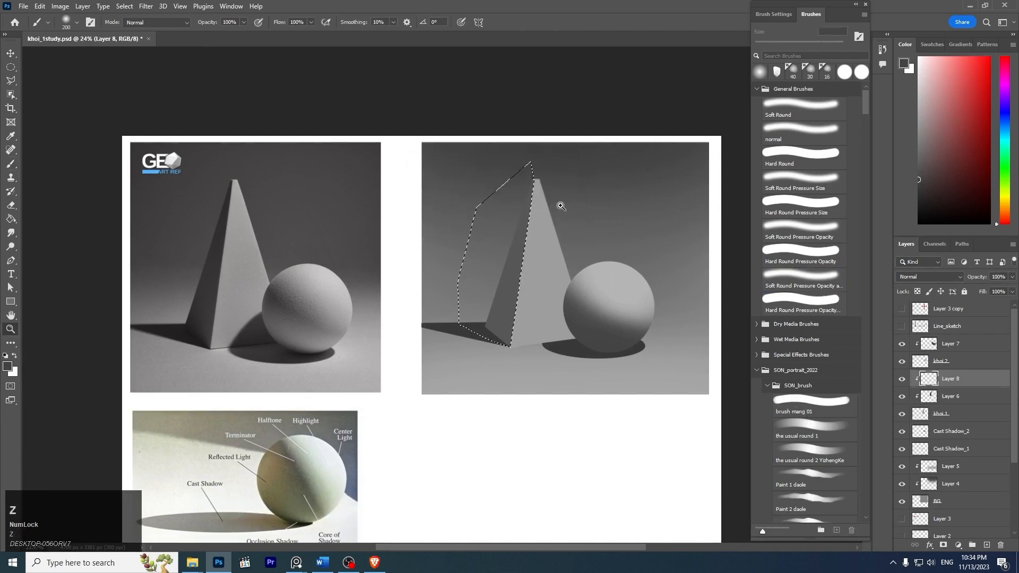
pyautogui.moveTo(573, 176); pyautogui.dragTo(596, 190)
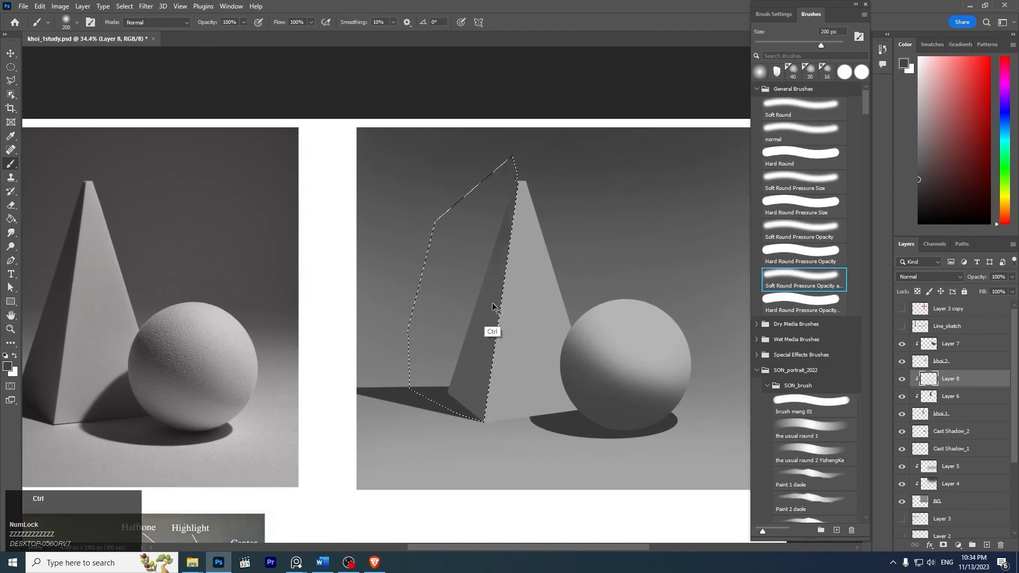
# - Undo the last stroke and repaint soft dark shading down the pyramid's shaded side inside the selection on Layer 8
pyautogui.hotkey('ctrl', 'z')
pyautogui.moveTo(521, 164); pyautogui.dragTo(457, 374)
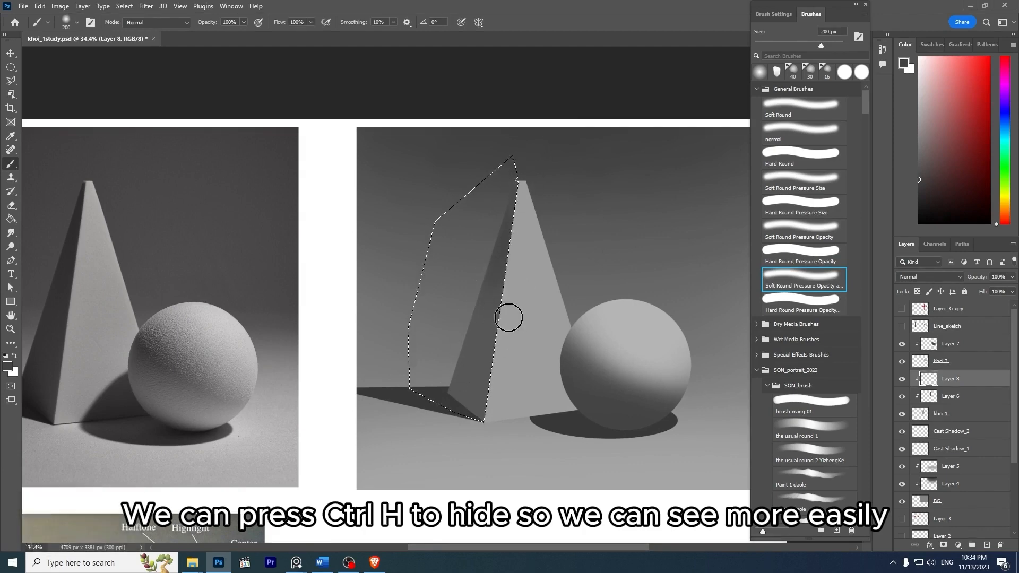
pyautogui.press('ctrl')
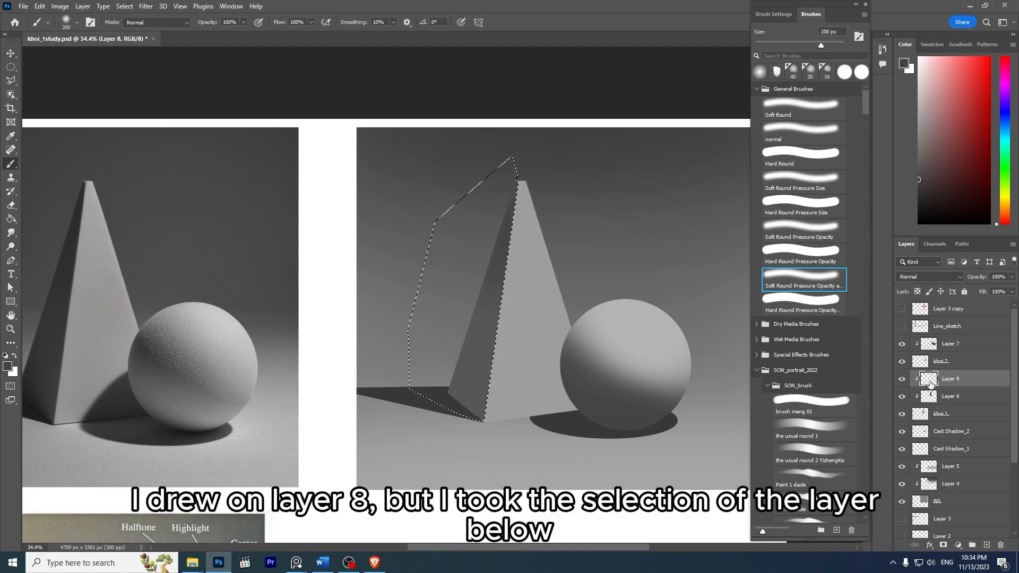
pyautogui.click(902, 379)
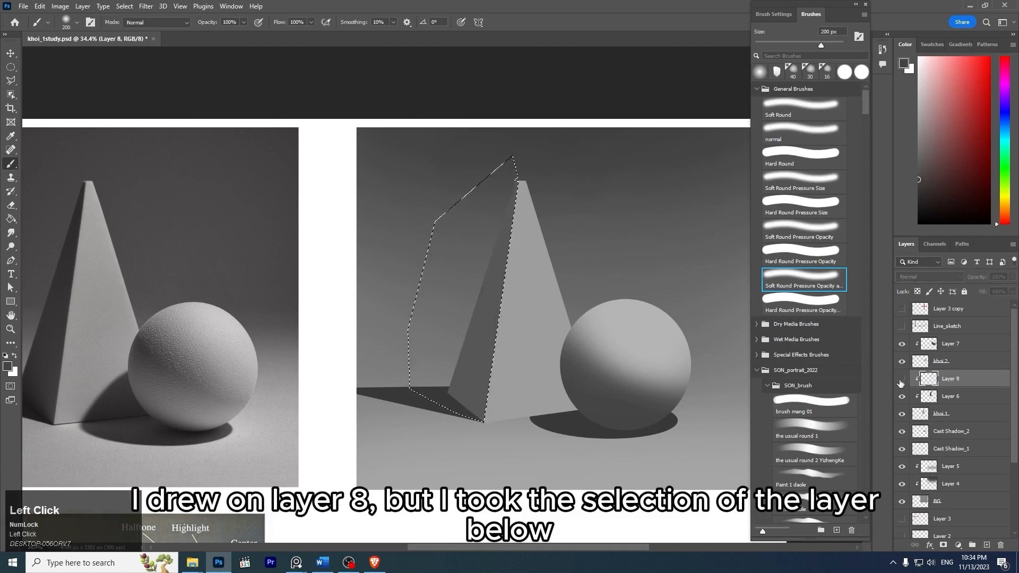
# - Reload Layer 6's painted area as the selection with Layer 8 active, and hide the selection outline
pyautogui.click(964, 402)
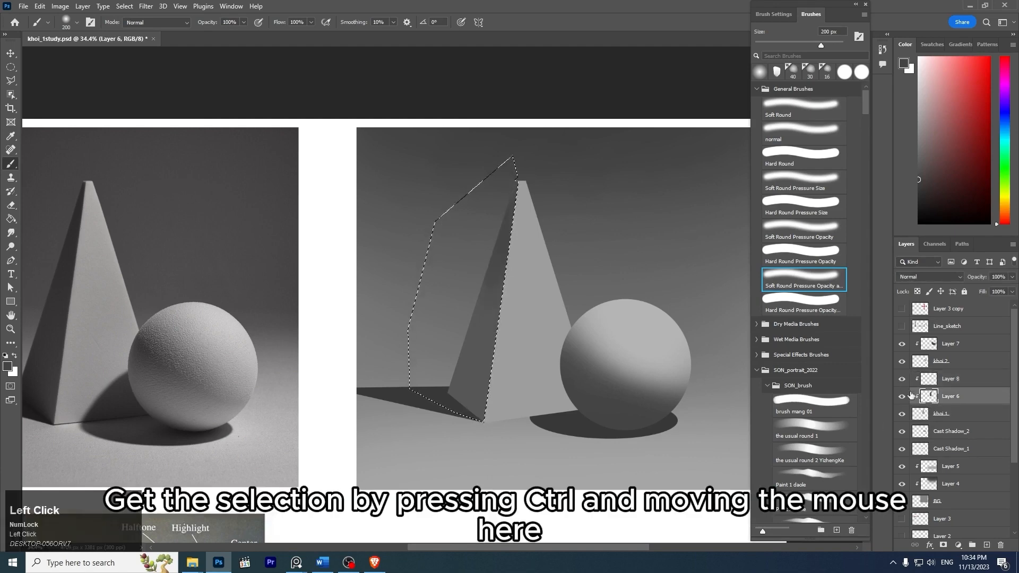
pyautogui.hotkey('ctrl', 'd')
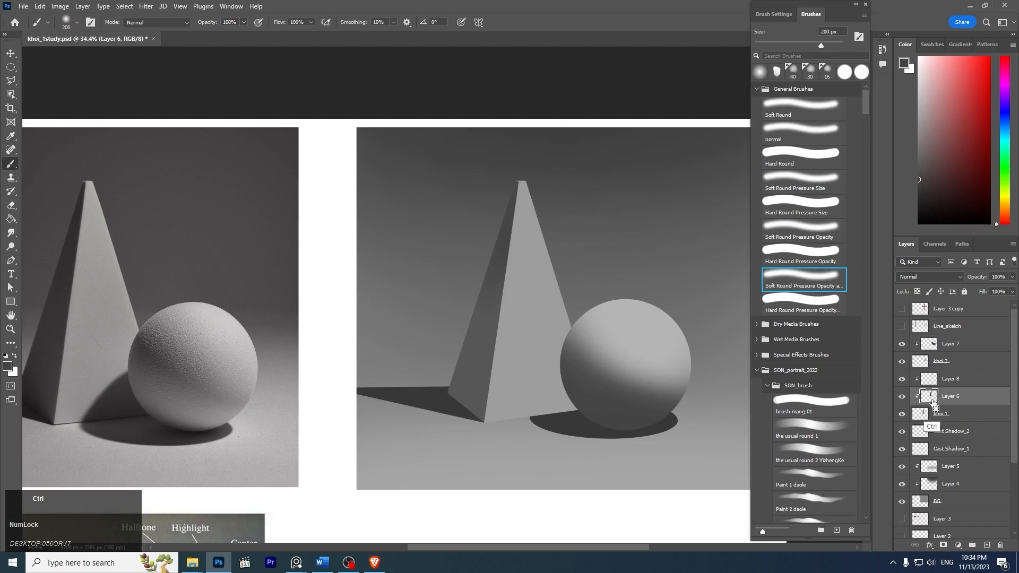
pyautogui.keyDown('ctrl'); pyautogui.click(936, 403); pyautogui.keyUp('ctrl')
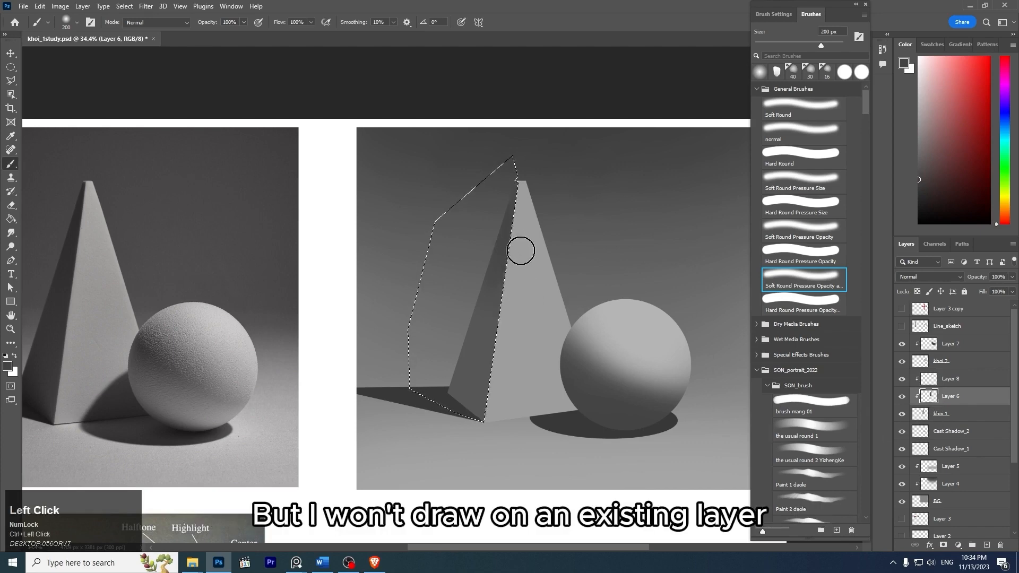
pyautogui.click(957, 382)
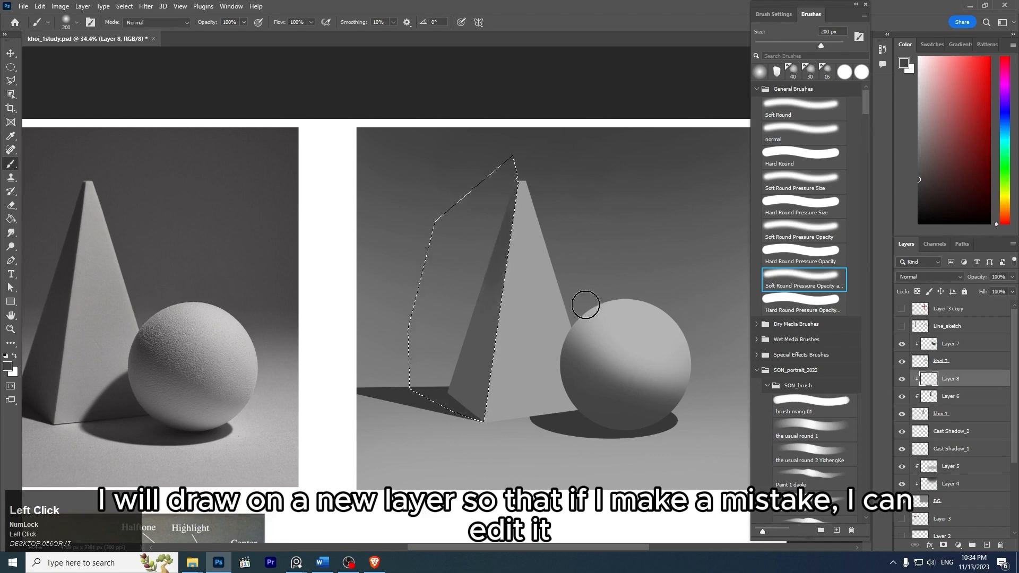
pyautogui.press('z')
pyautogui.moveTo(584, 264)
pyautogui.mouseDown()
pyautogui.moveTo(556, 240)
pyautogui.moveTo(572, 277)
pyautogui.moveTo(594, 250)
pyautogui.mouseUp()
pyautogui.press('space')
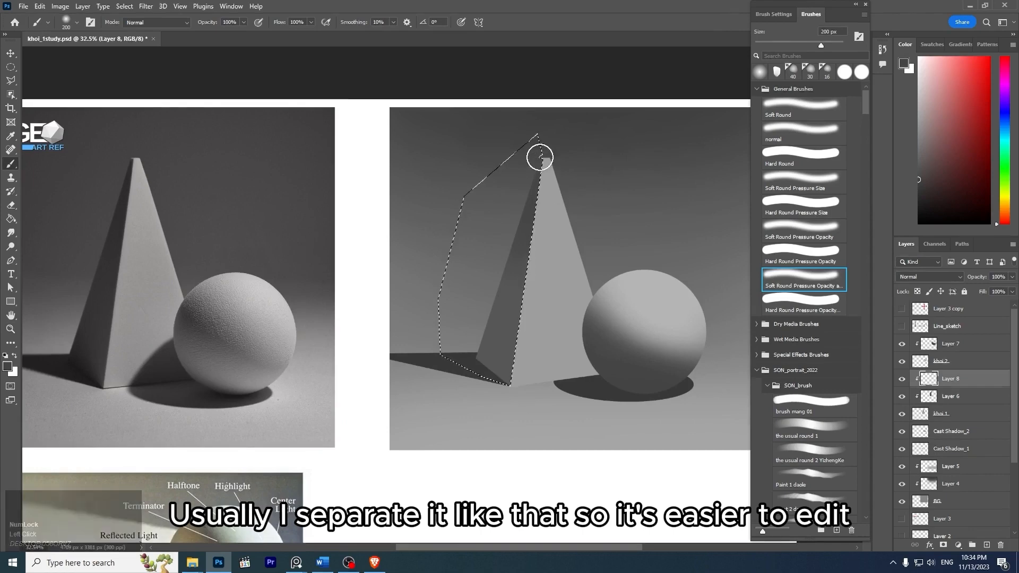
pyautogui.hotkey('ctrl', 'h')
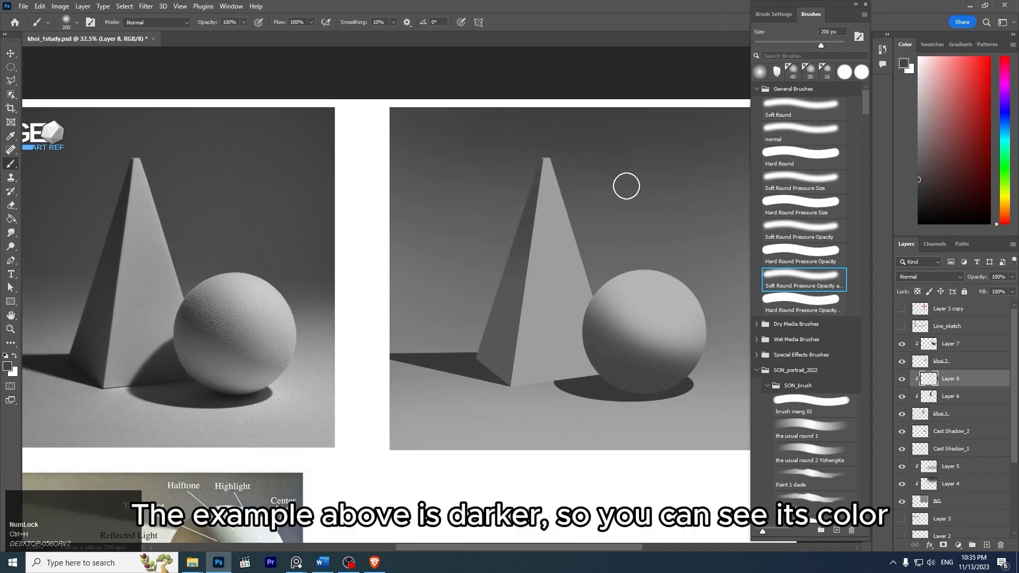
# - Examine the tonal gradation and reflected light on the shaded side of the reference photo's pyramid
pyautogui.moveTo(143, 244); pyautogui.dragTo(169, 242)
pyautogui.moveTo(168, 238); pyautogui.dragTo(324, 204)
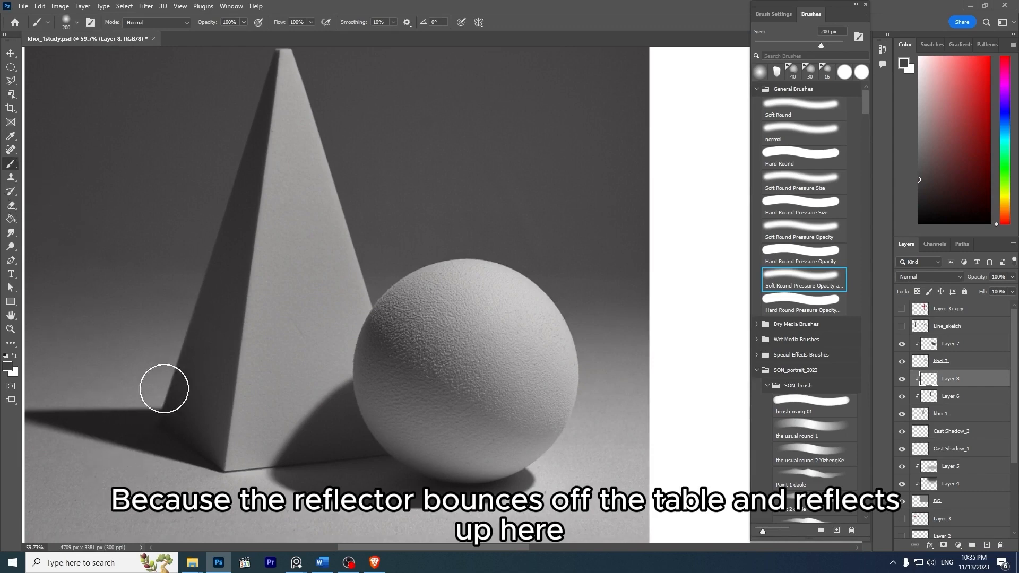
pyautogui.moveTo(311, 283); pyautogui.dragTo(286, 259)
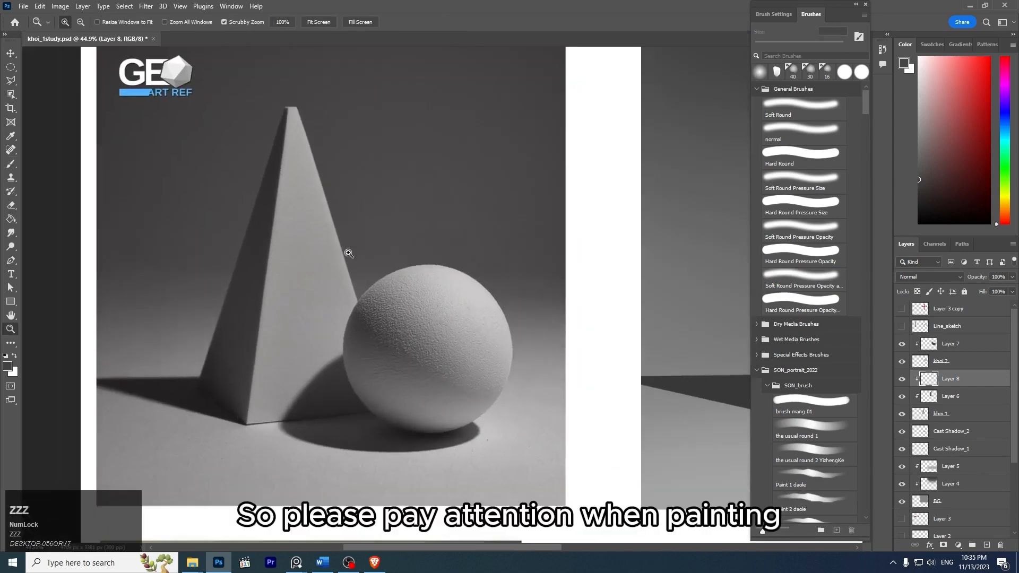
pyautogui.moveTo(422, 255); pyautogui.dragTo(283, 319)
pyautogui.moveTo(418, 285); pyautogui.dragTo(395, 272)
pyautogui.moveTo(454, 262); pyautogui.dragTo(416, 243)
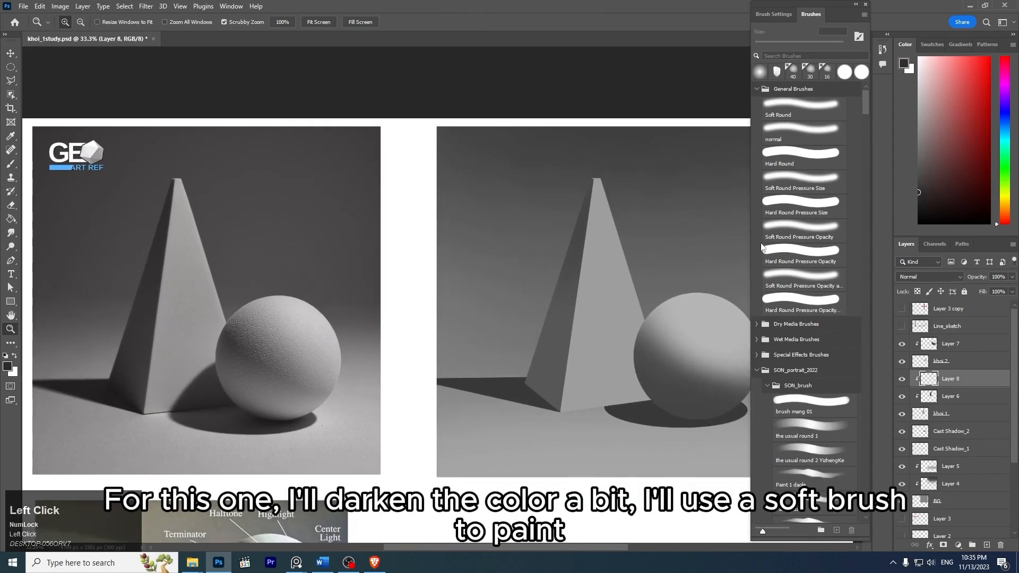
# - Darken the pyramid's shaded side with a darker gray, using the soft pressure-opacity brush at 300 px and 175 px
pyautogui.click(783, 282)
pyautogui.press('b')
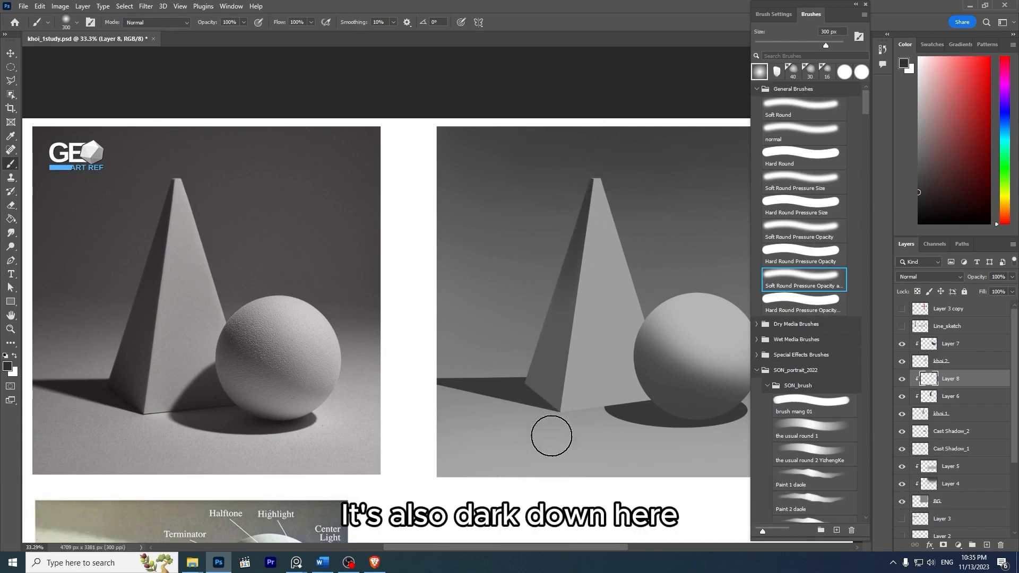
pyautogui.press('[')
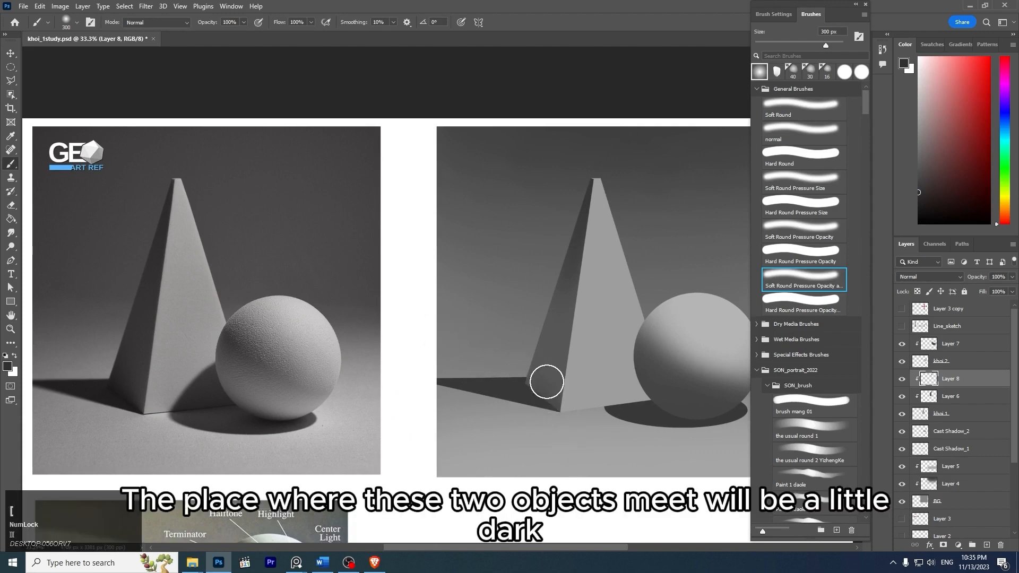
pyautogui.press('z')
pyautogui.moveTo(562, 415); pyautogui.dragTo(569, 415)
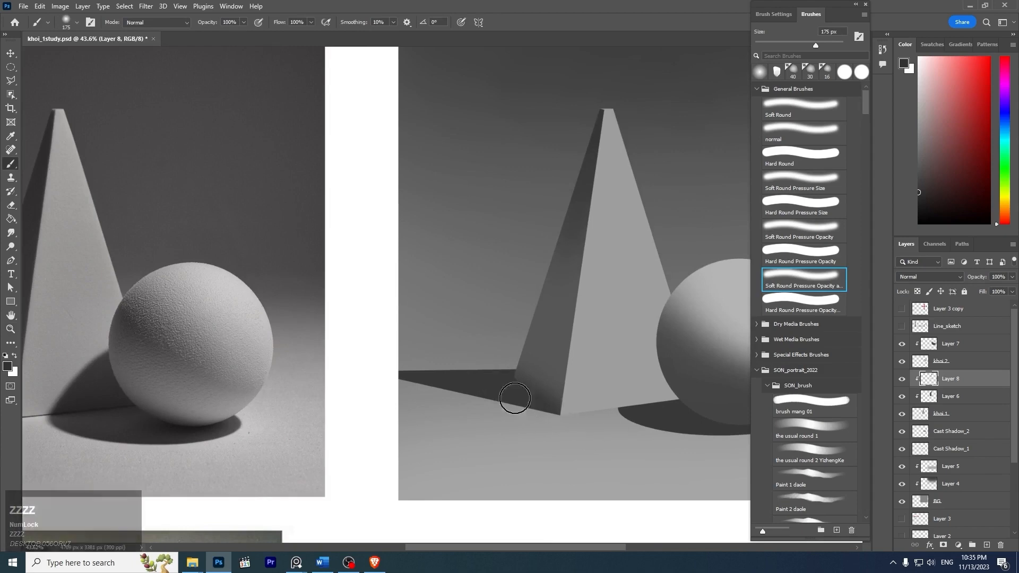
# - Smooth the tonal transition on the pyramid's shaded side with the soft brush at 400 px, and compare it with Layer 8 hidden and shown
pyautogui.press('z')
pyautogui.moveTo(587, 316)
pyautogui.mouseDown()
pyautogui.moveTo(542, 282)
pyautogui.moveTo(550, 290)
pyautogui.mouseUp()
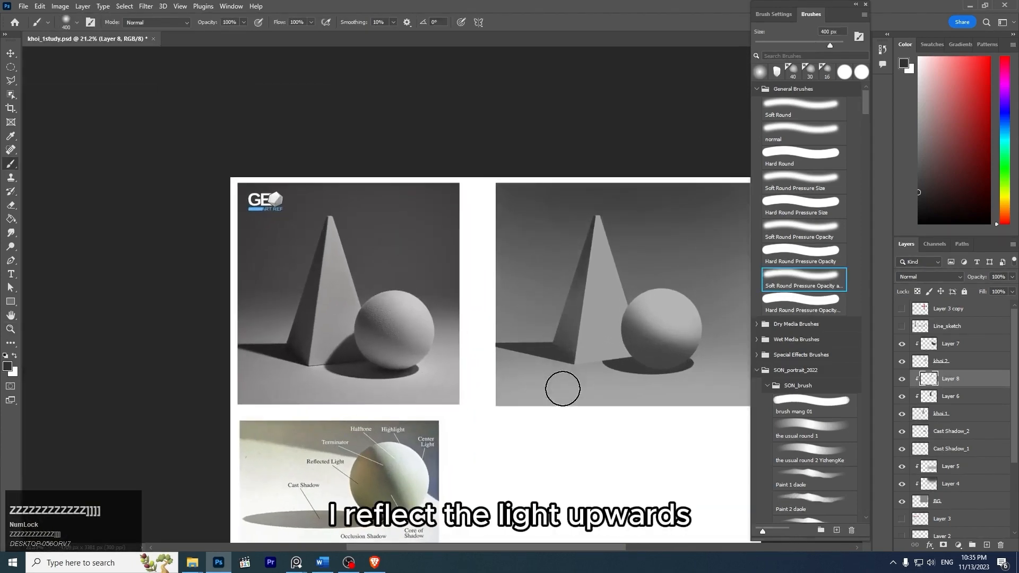
pyautogui.press('z')
pyautogui.moveTo(623, 265); pyautogui.dragTo(649, 282)
pyautogui.press('z')
pyautogui.moveTo(627, 221)
pyautogui.mouseDown()
pyautogui.moveTo(596, 187)
pyautogui.moveTo(608, 202)
pyautogui.mouseUp()
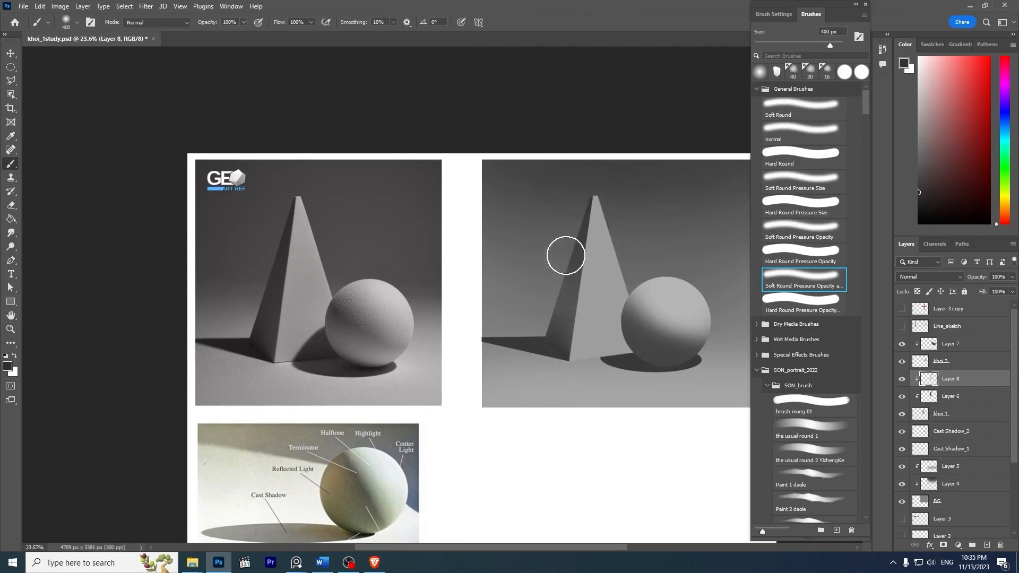
pyautogui.press('z')
pyautogui.moveTo(658, 204)
pyautogui.mouseDown()
pyautogui.moveTo(639, 207)
pyautogui.moveTo(651, 213)
pyautogui.mouseUp()
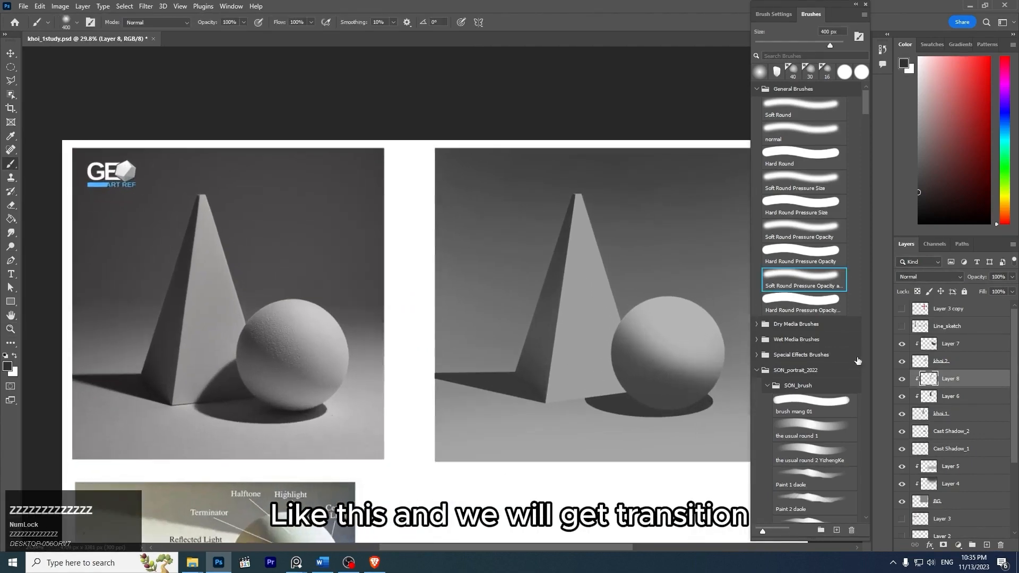
pyautogui.click(903, 380)
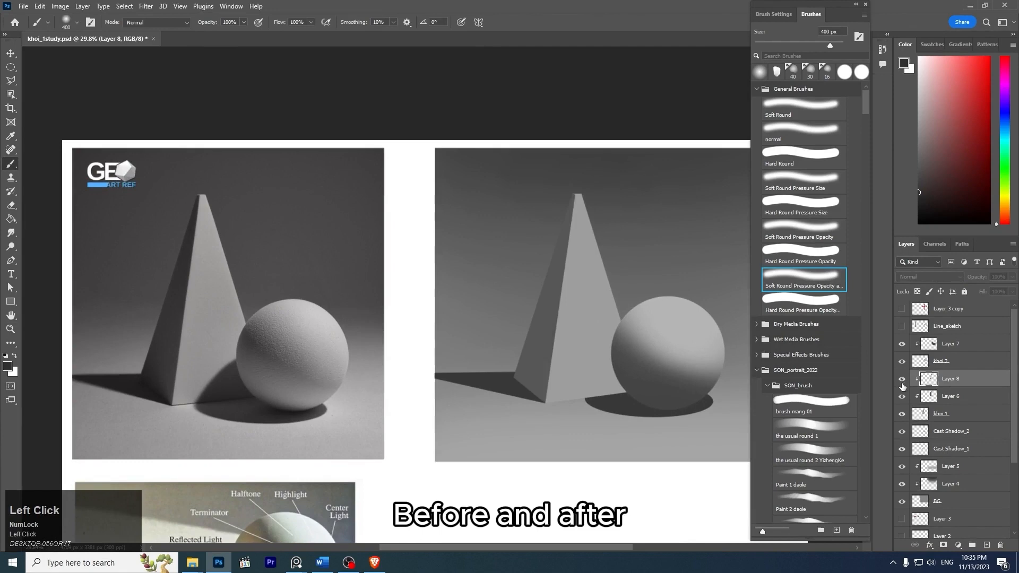
pyautogui.click(903, 381)
# - Examine how the reference pyramid's cast shadow changes in tone from the base outward, and compare it with the painting
pyautogui.press('space')
pyautogui.moveTo(628, 241); pyautogui.dragTo(615, 194)
pyautogui.press('z')
pyautogui.moveTo(138, 354); pyautogui.dragTo(148, 341)
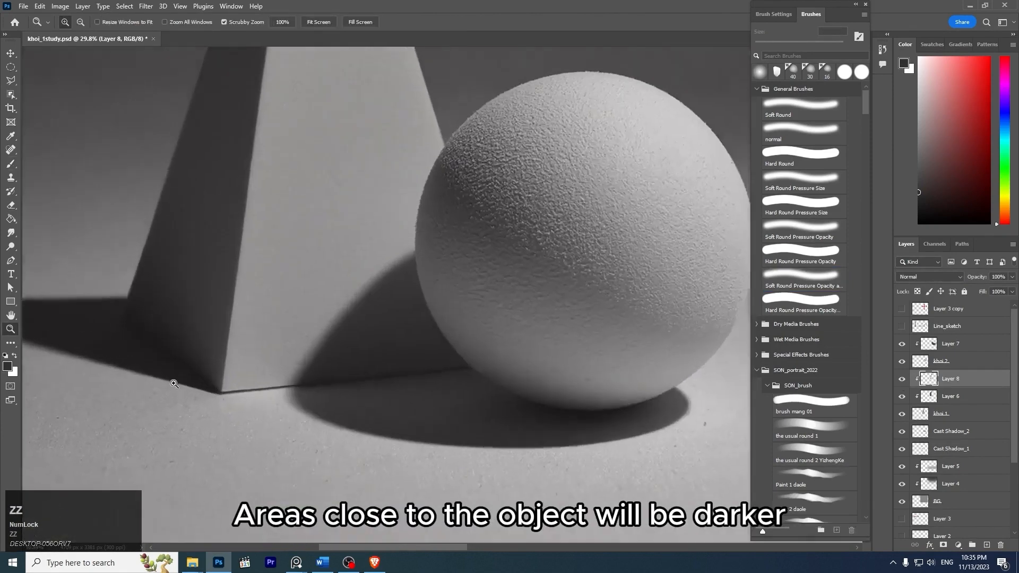
pyautogui.press('z')
pyautogui.moveTo(298, 309); pyautogui.dragTo(251, 284)
pyautogui.press('space')
pyautogui.moveTo(375, 225)
pyautogui.mouseDown()
pyautogui.moveTo(340, 244)
pyautogui.moveTo(200, 251)
pyautogui.mouseUp()
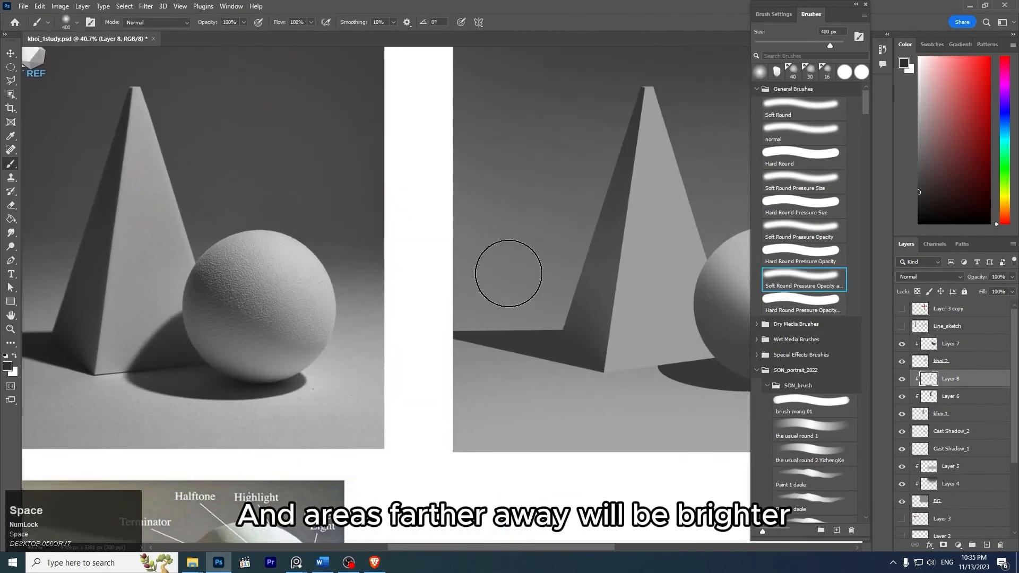
# - Select the Cast Shadow_1 layer behind the pyramid and add a new layer directly above it
pyautogui.press('z')
pyautogui.moveTo(622, 336); pyautogui.dragTo(642, 335)
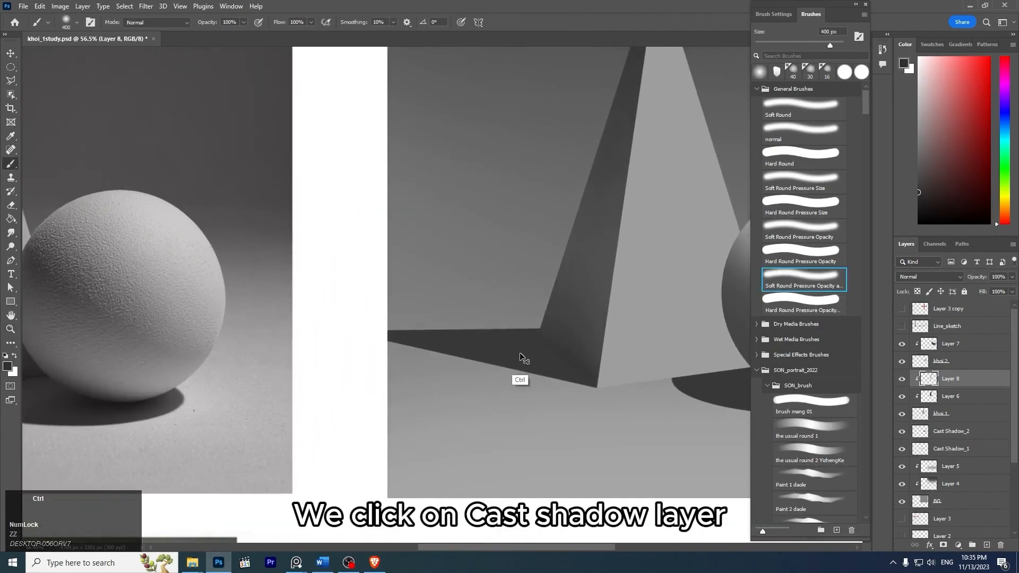
pyautogui.keyDown('ctrl'); pyautogui.click(520, 354); pyautogui.keyUp('ctrl')
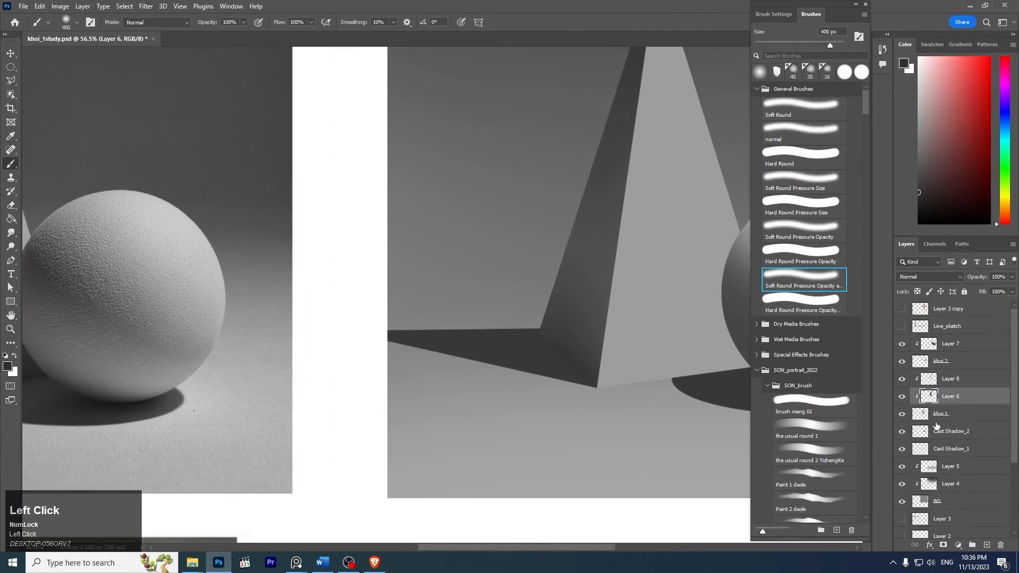
pyautogui.click(959, 449)
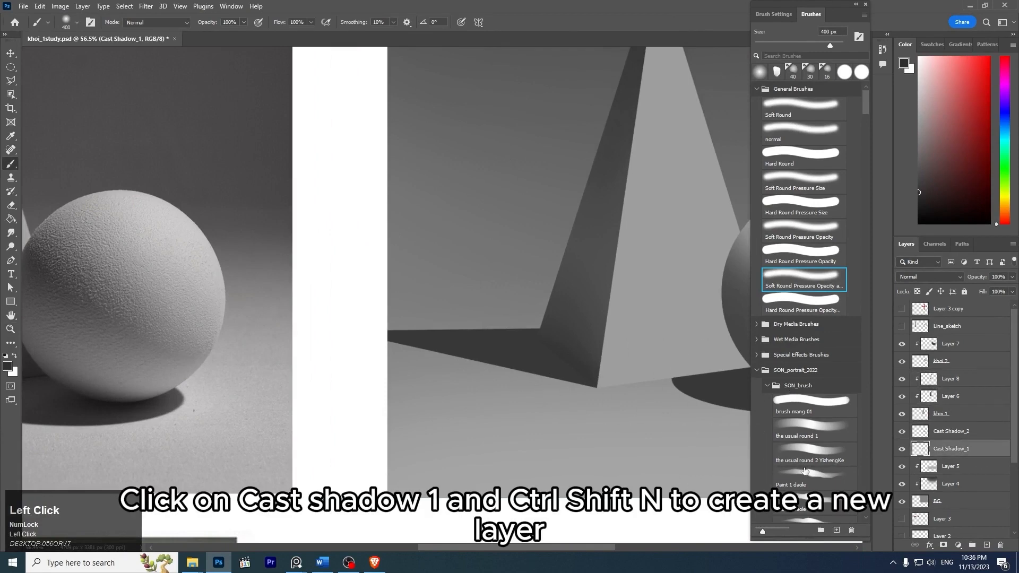
pyautogui.hotkey('ctrl', 'shift', 'n')
pyautogui.press('Return')
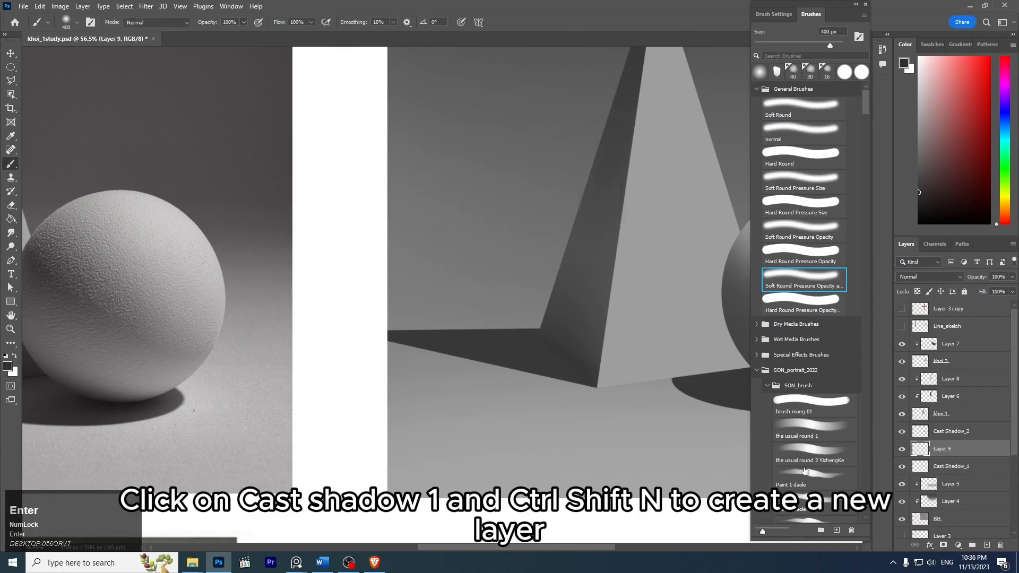
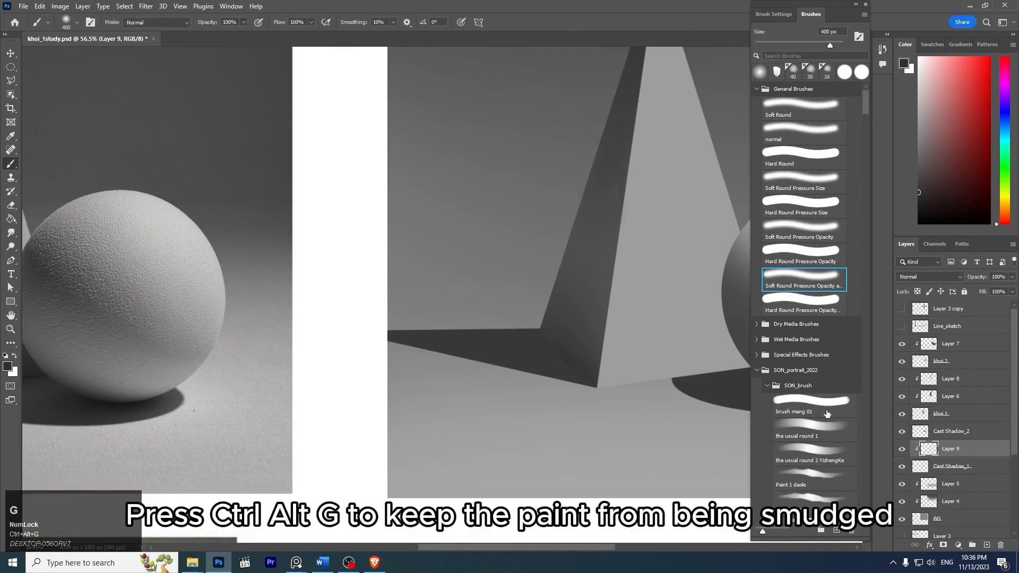
# - Darken the pyramid's cast shadow along the base edge of its shaded side on Layer 9, using the soft brush at 90 px
pyautogui.press('z')
pyautogui.moveTo(566, 289); pyautogui.dragTo(515, 256)
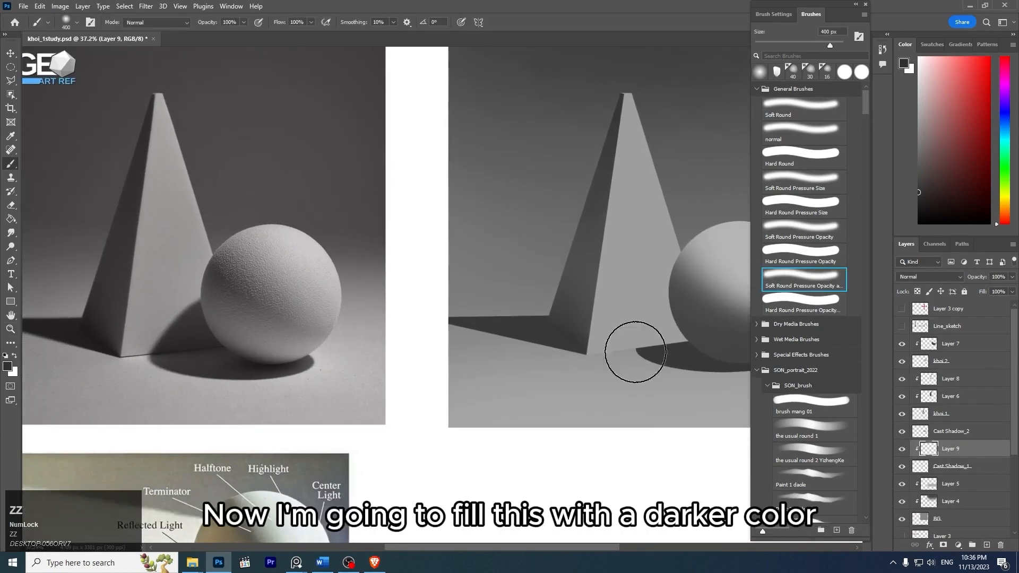
pyautogui.press('z')
pyautogui.moveTo(636, 352); pyautogui.dragTo(669, 352)
pyautogui.press('[')
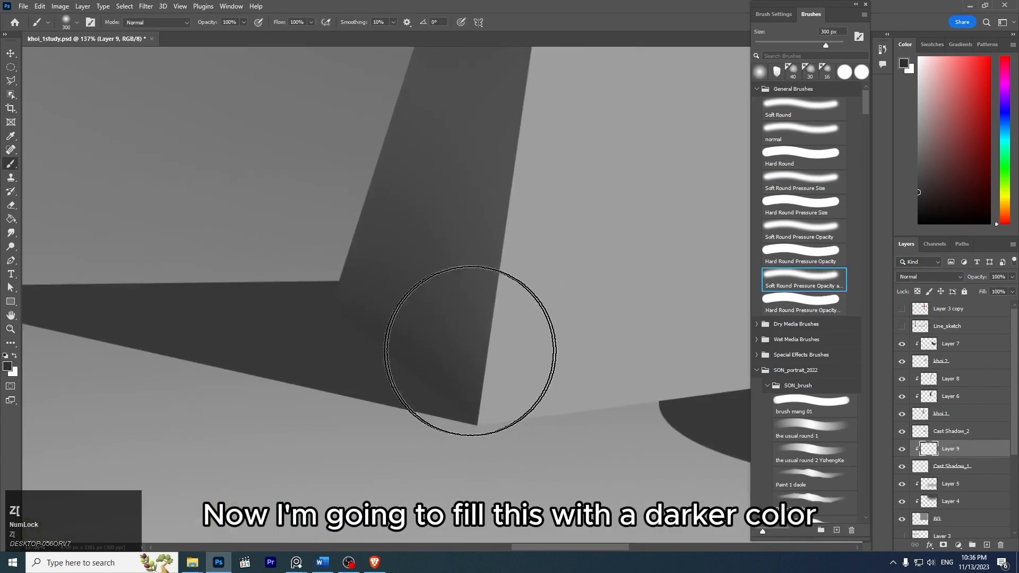
pyautogui.press('[')
pyautogui.press('[')
pyautogui.press('[')
pyautogui.press('[')
pyautogui.press('[')
pyautogui.press('[')
pyautogui.press('[')
pyautogui.hotkey('ctrl', 'z')
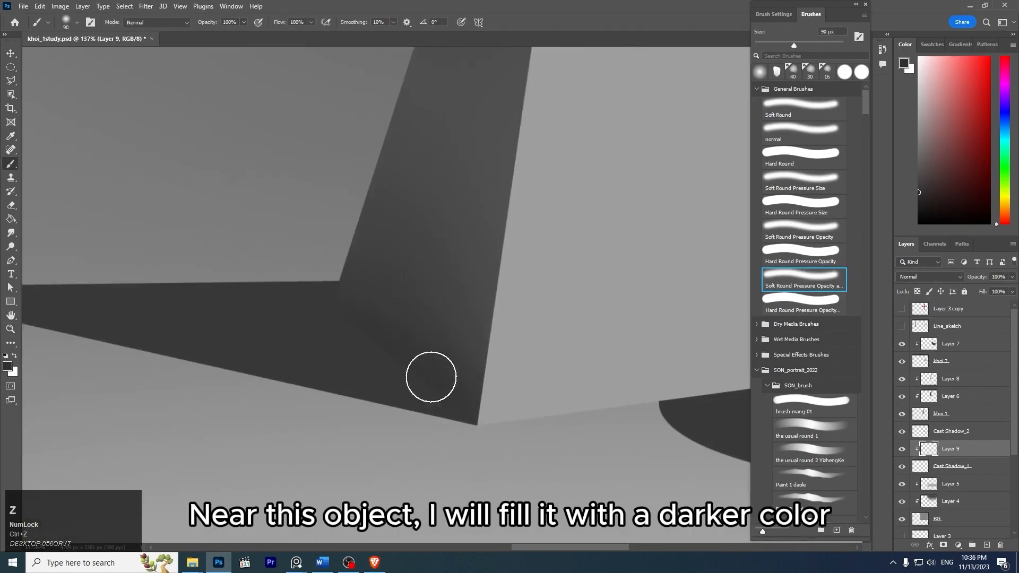
pyautogui.moveTo(431, 377)
pyautogui.mouseDown()
pyautogui.moveTo(525, 435)
pyautogui.moveTo(366, 298)
pyautogui.moveTo(471, 406)
pyautogui.mouseUp()
pyautogui.hotkey('ctrl', 'z')
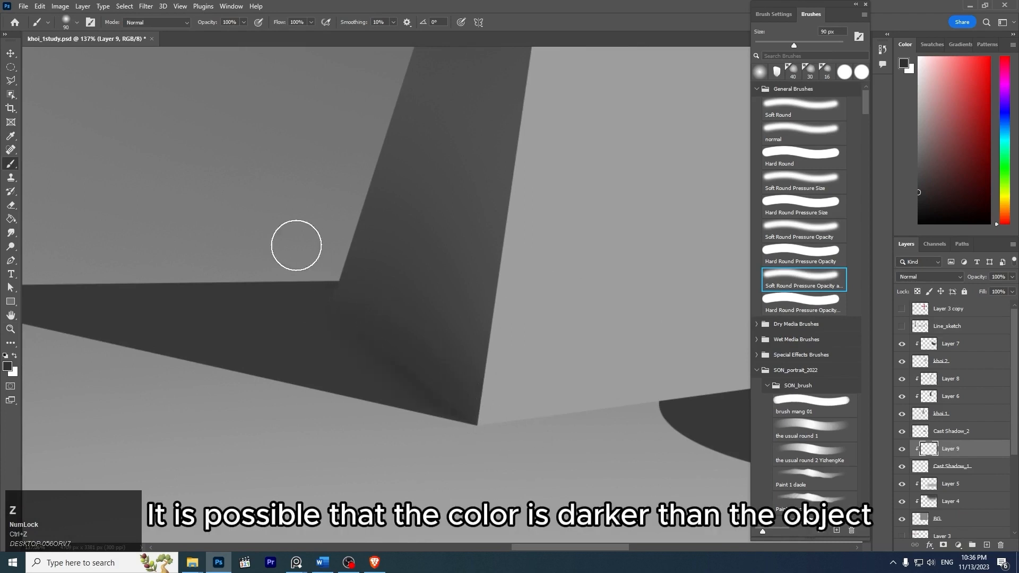
# - Pick a slightly darker gray and deepen the cast shadow beside the pyramid's base edge, enlarging the soft brush to 150 px
pyautogui.click(919, 198)
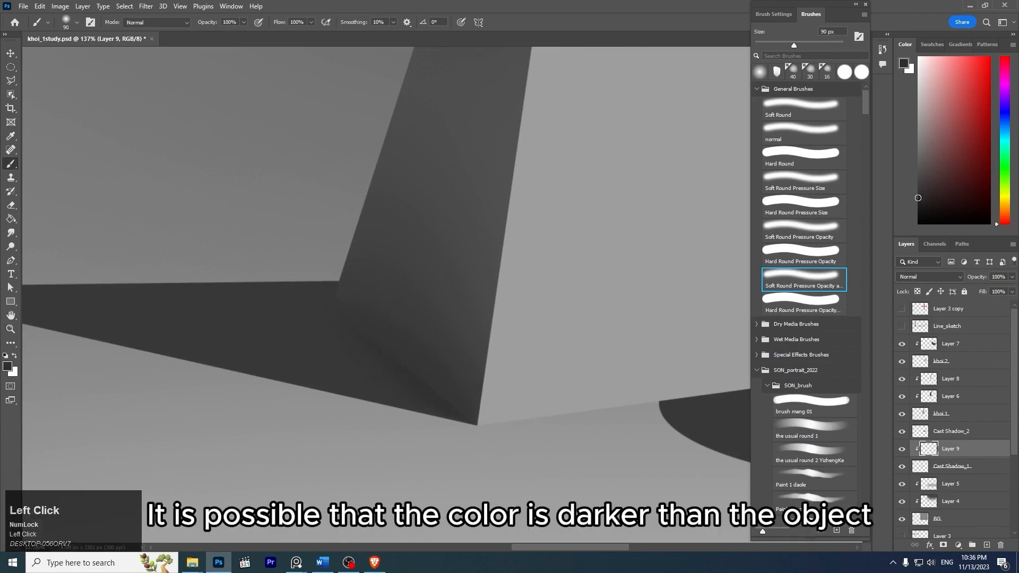
pyautogui.hotkey('ctrl', 'z')
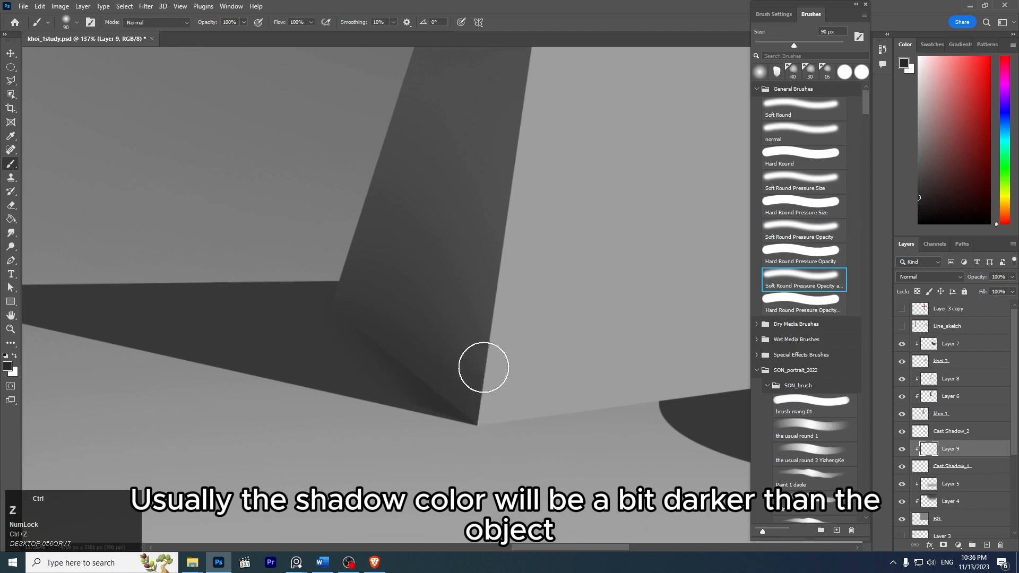
pyautogui.press(']')
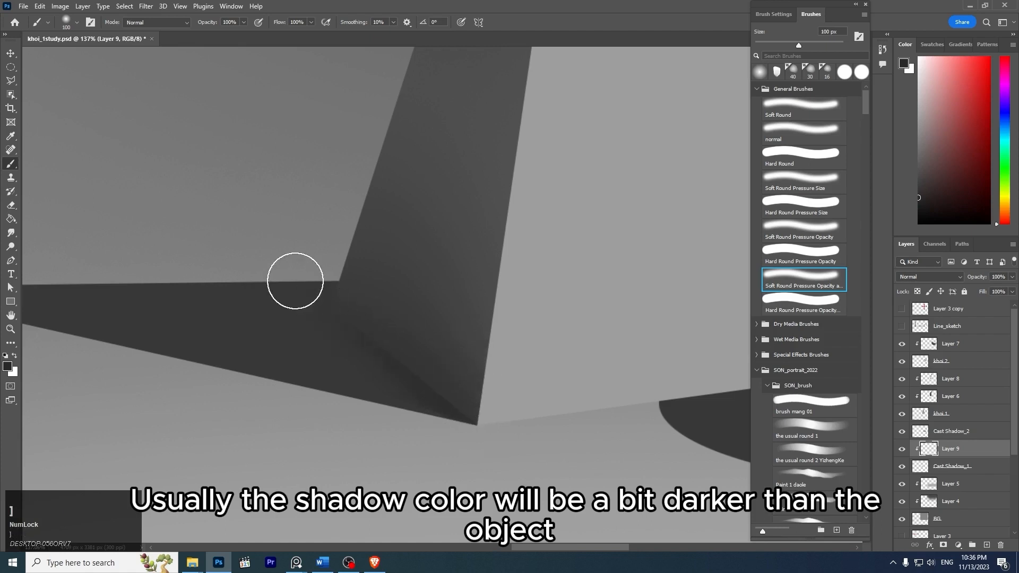
pyautogui.press(']')
pyautogui.press(']')
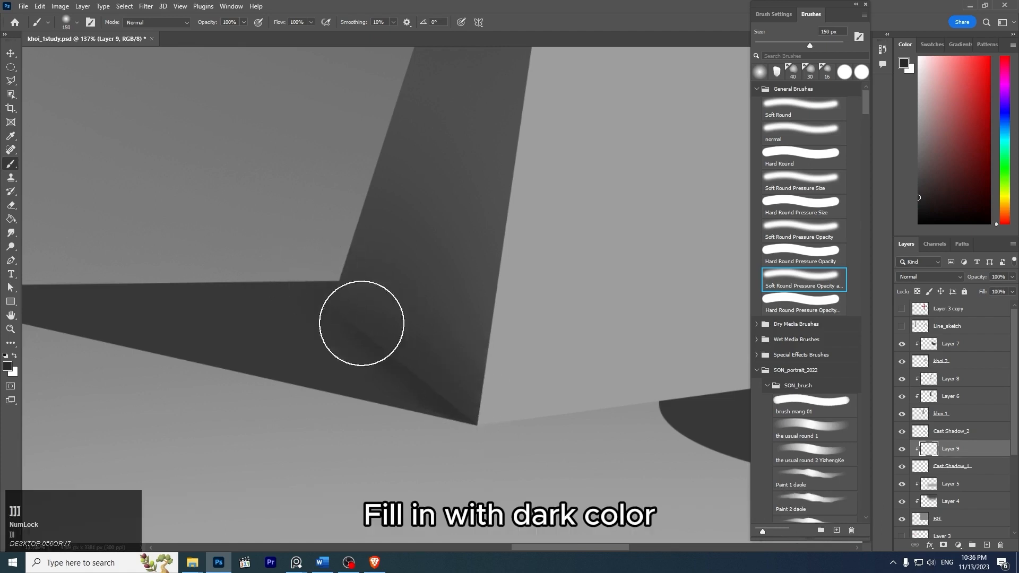
# - Compare the pyramid's cast shadow with Layer 9 hidden and shown
pyautogui.press('z')
pyautogui.moveTo(508, 257); pyautogui.dragTo(428, 209)
pyautogui.press('space')
pyautogui.moveTo(530, 217); pyautogui.dragTo(624, 220)
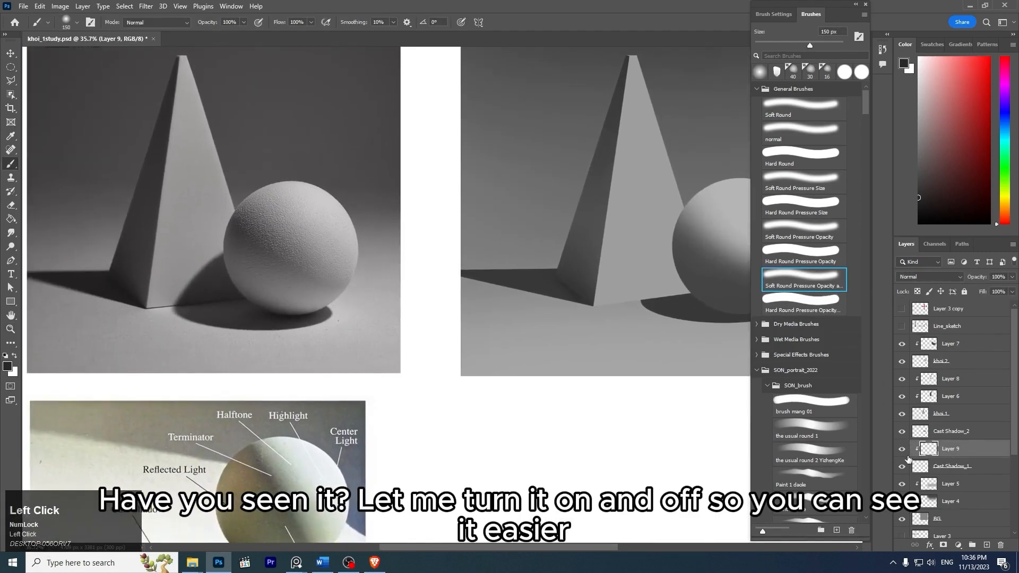
pyautogui.click(904, 451)
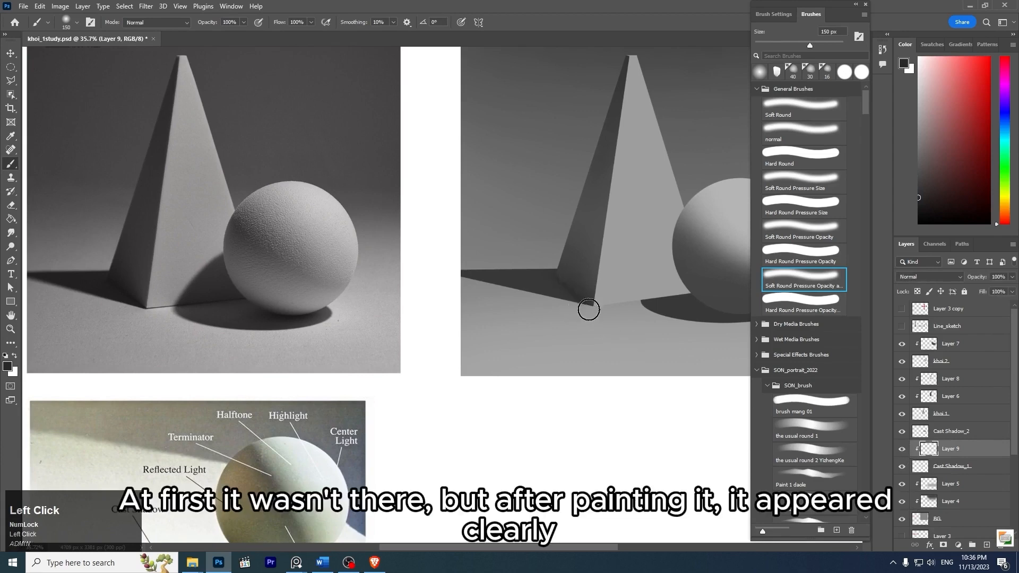
# - Reveal the hidden selection around the pyramid's shaded side and deselect it, with the soft brush set to 250 px
pyautogui.press(']')
pyautogui.press(']')
pyautogui.press(']')
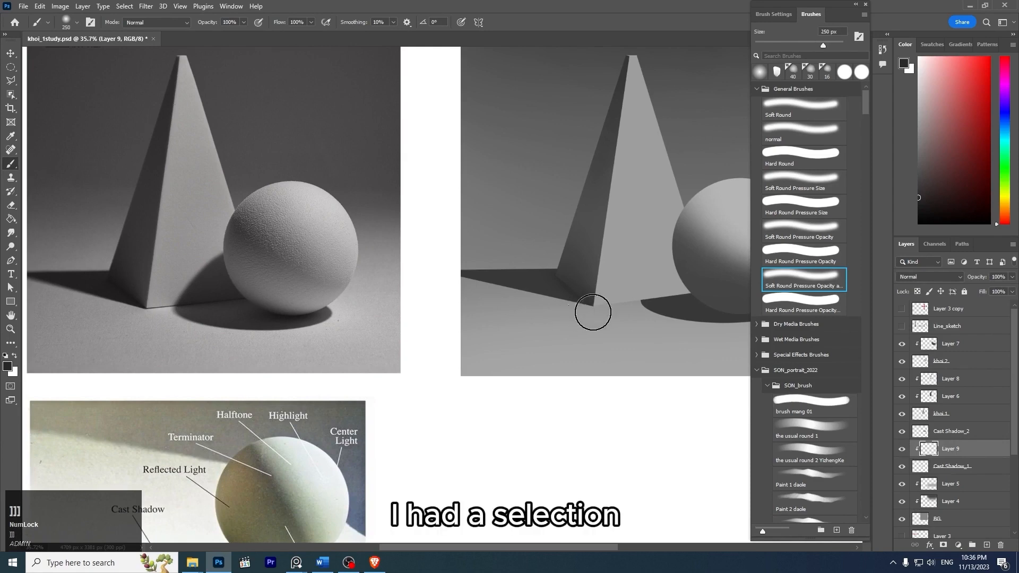
pyautogui.press('ctrl')
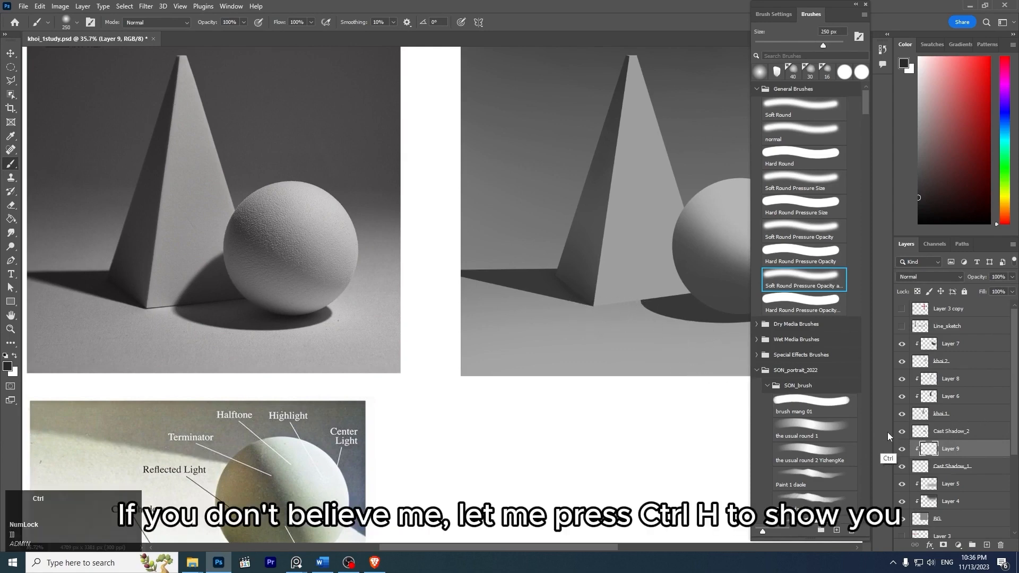
pyautogui.hotkey('ctrl', 'h')
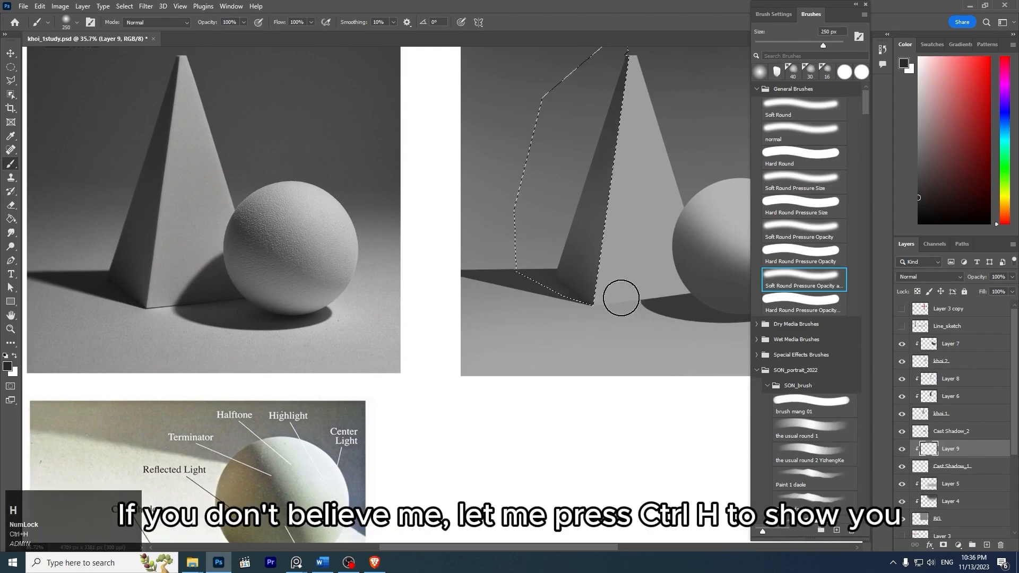
pyautogui.press('z')
pyautogui.moveTo(617, 290); pyautogui.dragTo(696, 388)
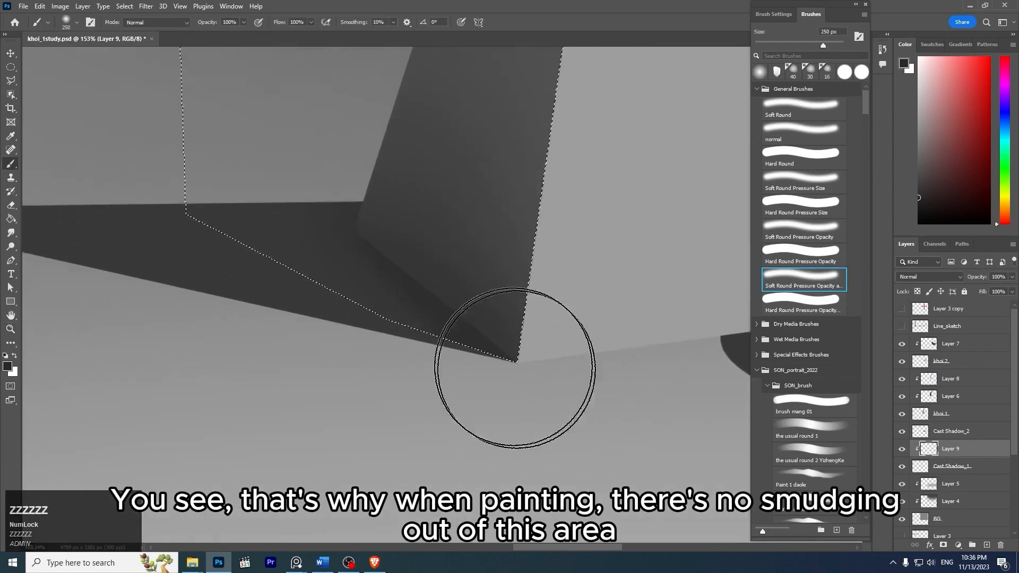
pyautogui.press('z')
pyautogui.moveTo(554, 297); pyautogui.dragTo(516, 274)
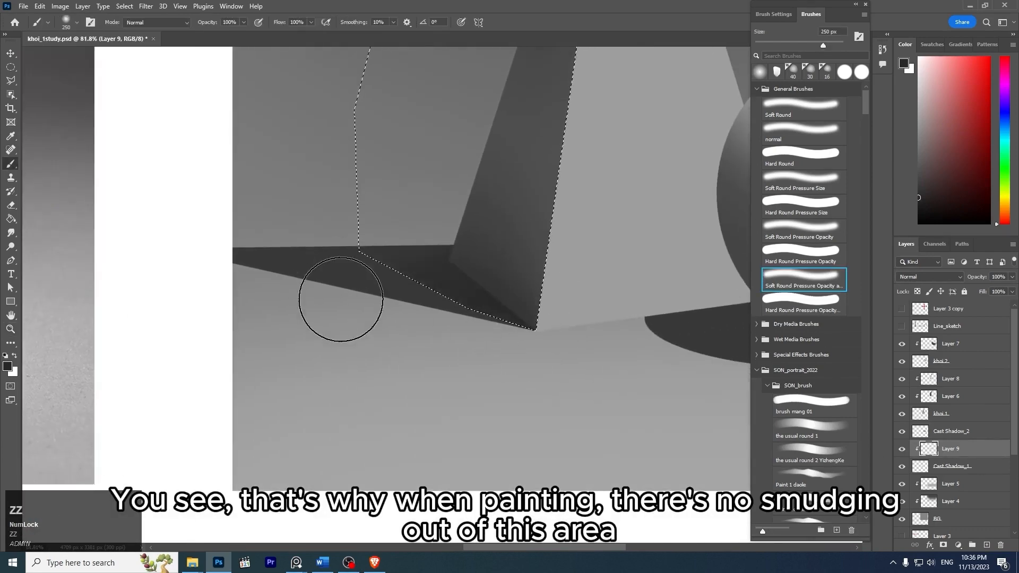
pyautogui.hotkey('ctrl', 'z')
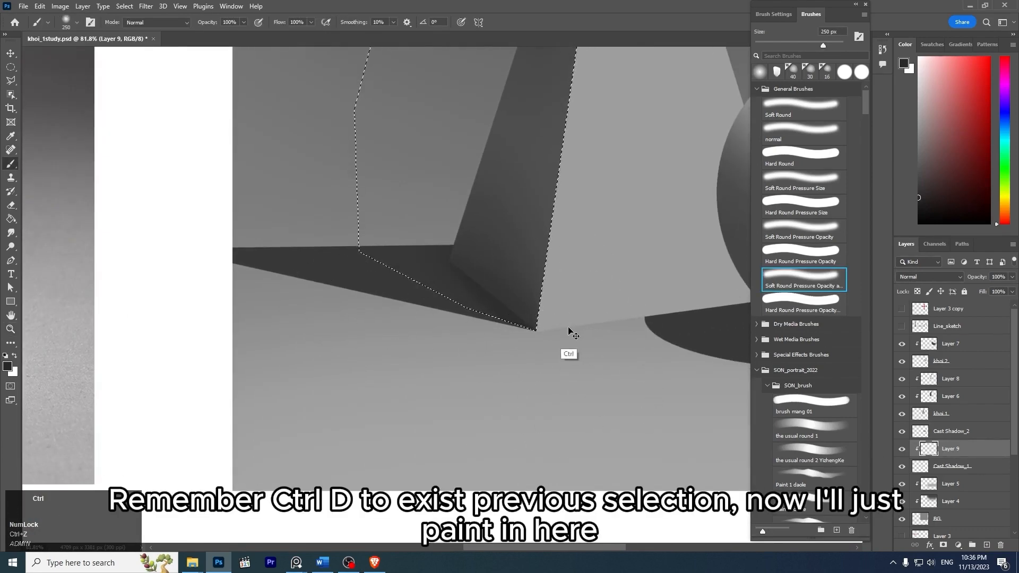
pyautogui.hotkey('ctrl', 'd')
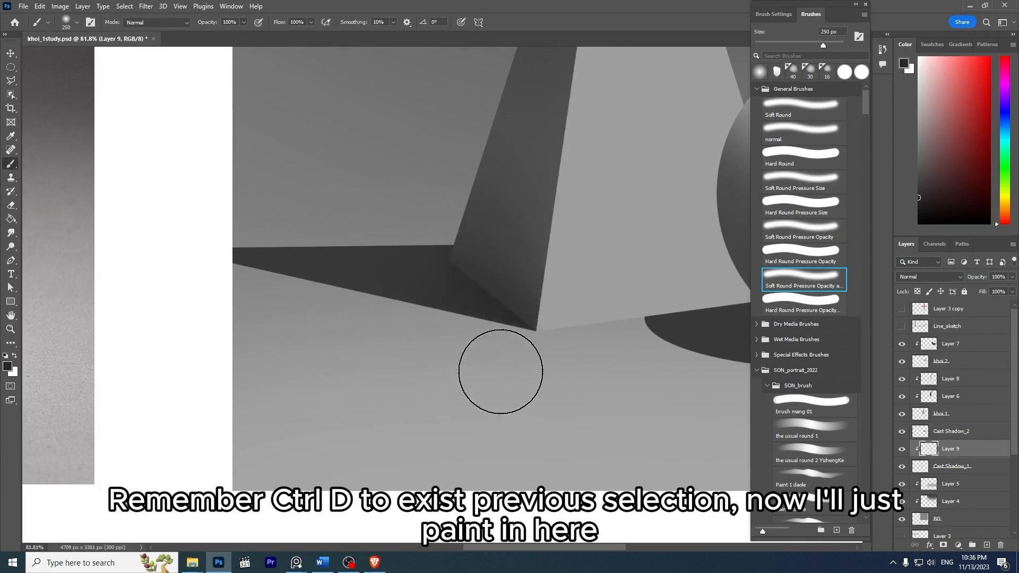
# - Examine how the edge sharpness of the reference pyramid's cast shadow changes from the base outward, and compare it with the painting
pyautogui.press('z')
pyautogui.moveTo(609, 305); pyautogui.dragTo(576, 288)
pyautogui.press('b')
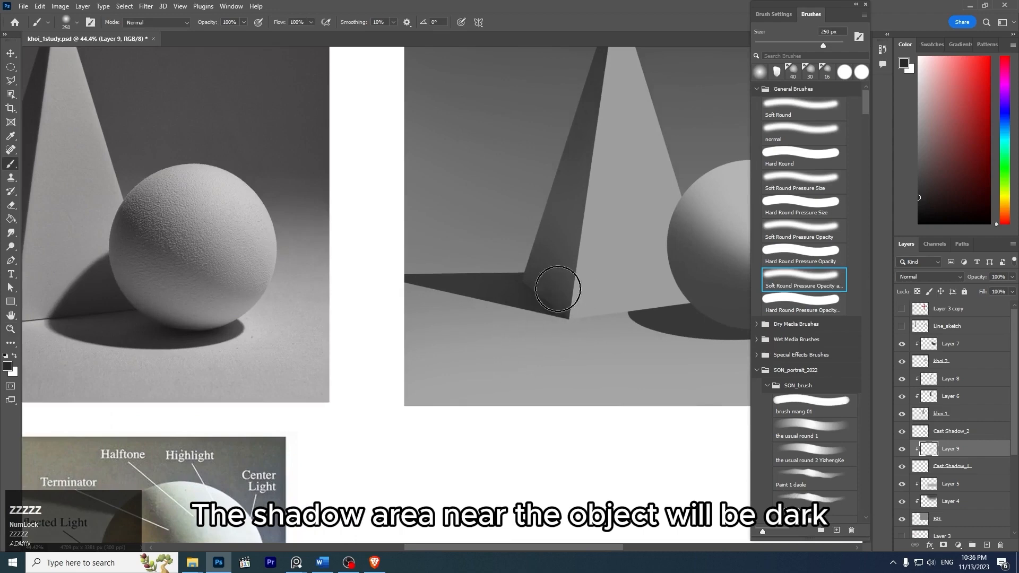
pyautogui.press('z')
pyautogui.moveTo(587, 282)
pyautogui.mouseDown()
pyautogui.moveTo(567, 234)
pyautogui.moveTo(575, 245)
pyautogui.mouseUp()
pyautogui.press('z')
pyautogui.moveTo(70, 279); pyautogui.dragTo(118, 312)
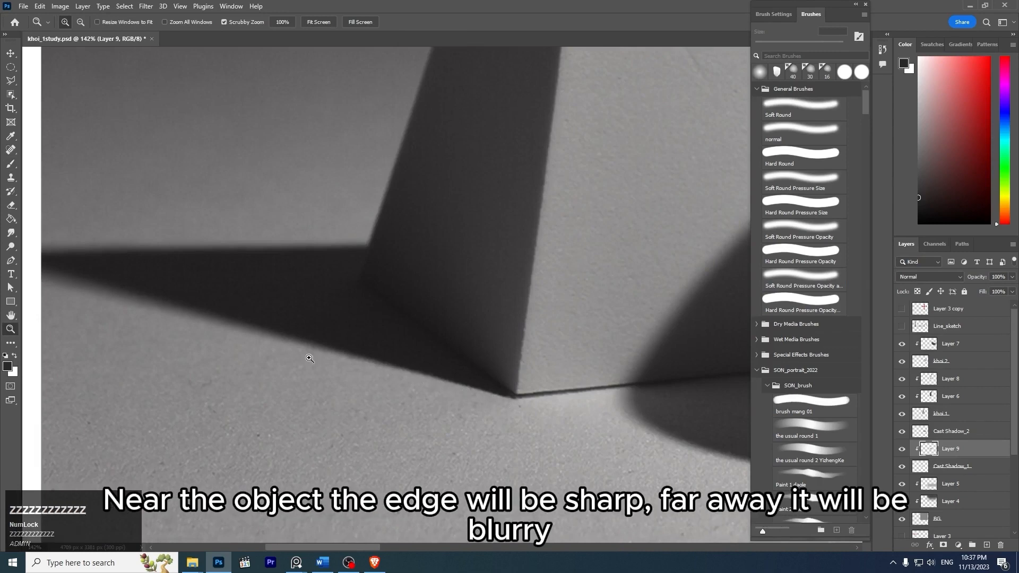
pyautogui.moveTo(467, 288); pyautogui.dragTo(413, 272)
pyautogui.press('z')
pyautogui.moveTo(476, 323); pyautogui.dragTo(524, 342)
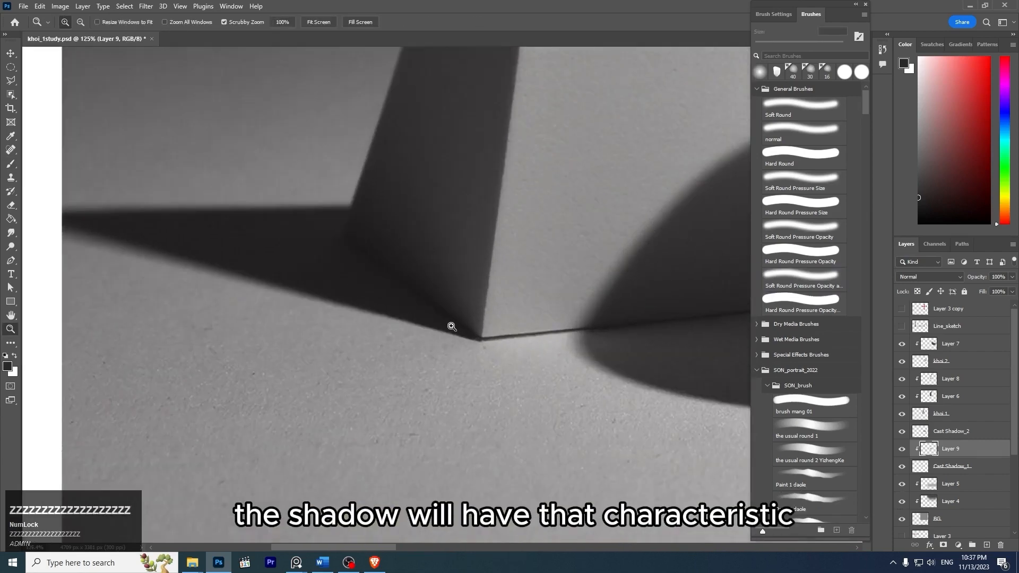
pyautogui.moveTo(469, 284); pyautogui.dragTo(429, 248)
pyautogui.press('space')
pyautogui.moveTo(690, 244); pyautogui.dragTo(466, 207)
pyautogui.moveTo(643, 189)
pyautogui.mouseDown()
pyautogui.moveTo(548, 222)
pyautogui.moveTo(580, 257)
pyautogui.mouseUp()
pyautogui.moveTo(555, 207); pyautogui.dragTo(634, 262)
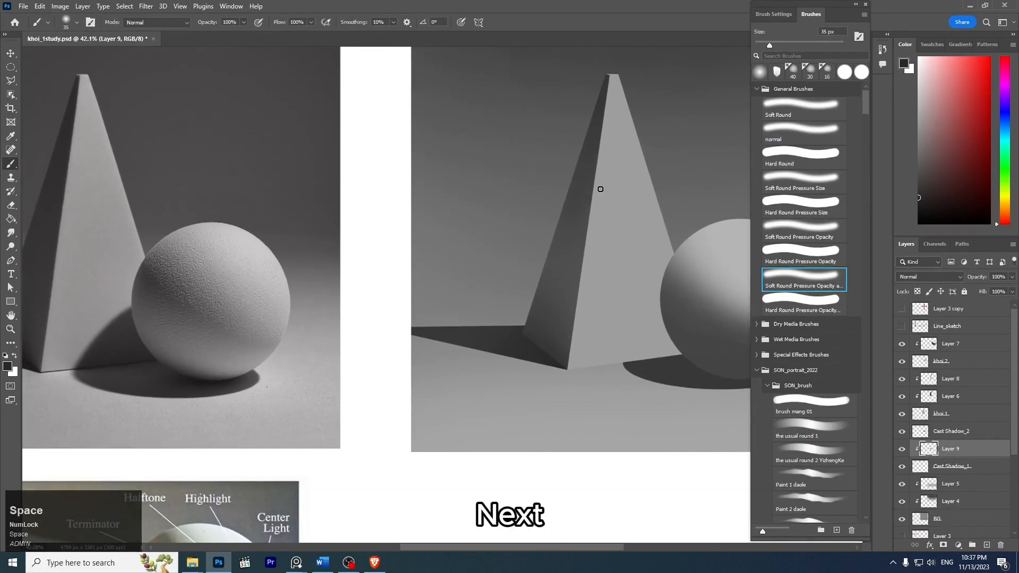
# - Add a new layer directly above Layer 8 and clip it to the pyramid's base layer
pyautogui.moveTo(601, 186); pyautogui.dragTo(574, 167)
pyautogui.moveTo(464, 322); pyautogui.dragTo(517, 298)
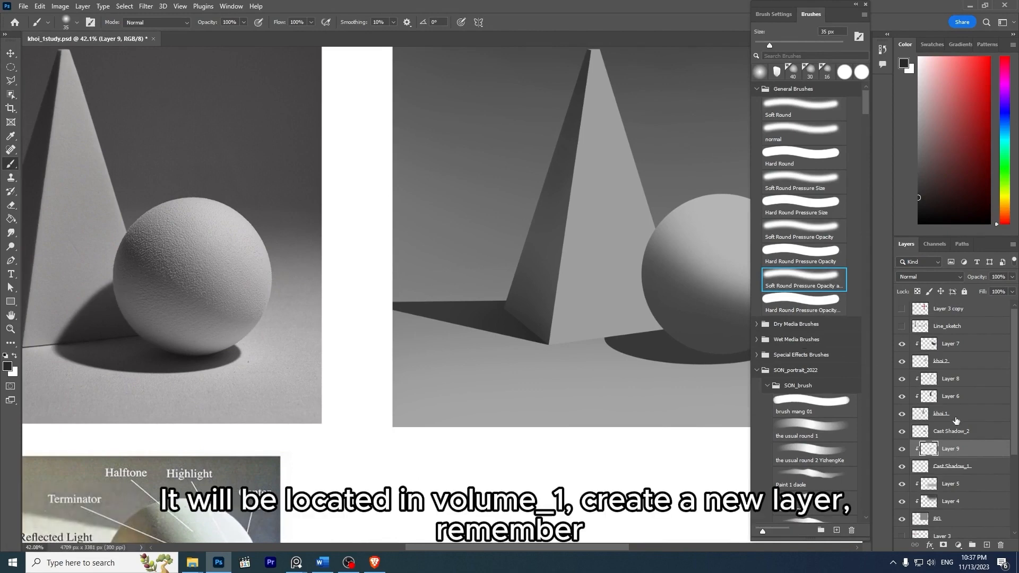
pyautogui.click(975, 380)
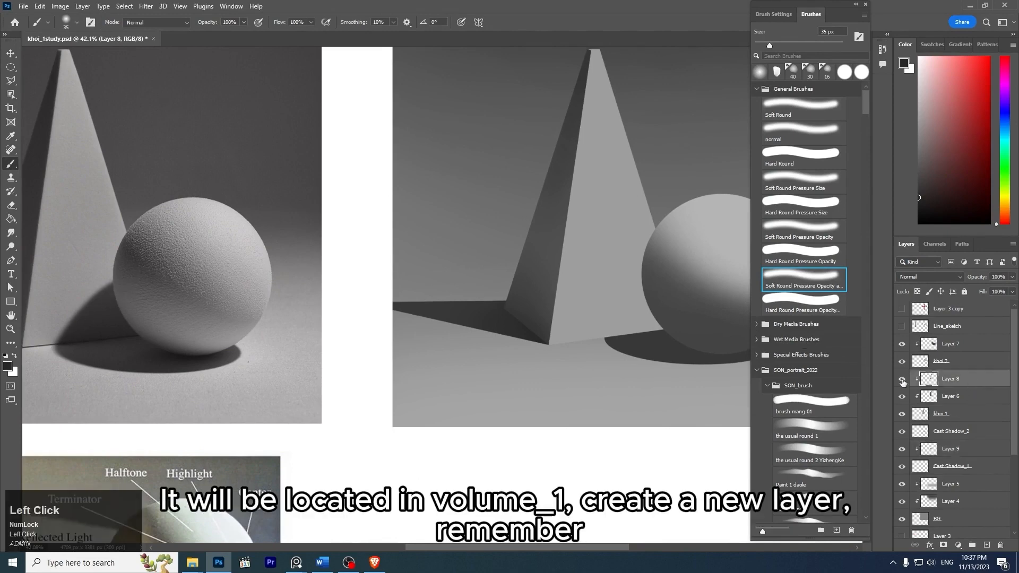
pyautogui.hotkey('ctrl', 'shift', 'n')
pyautogui.press('Return')
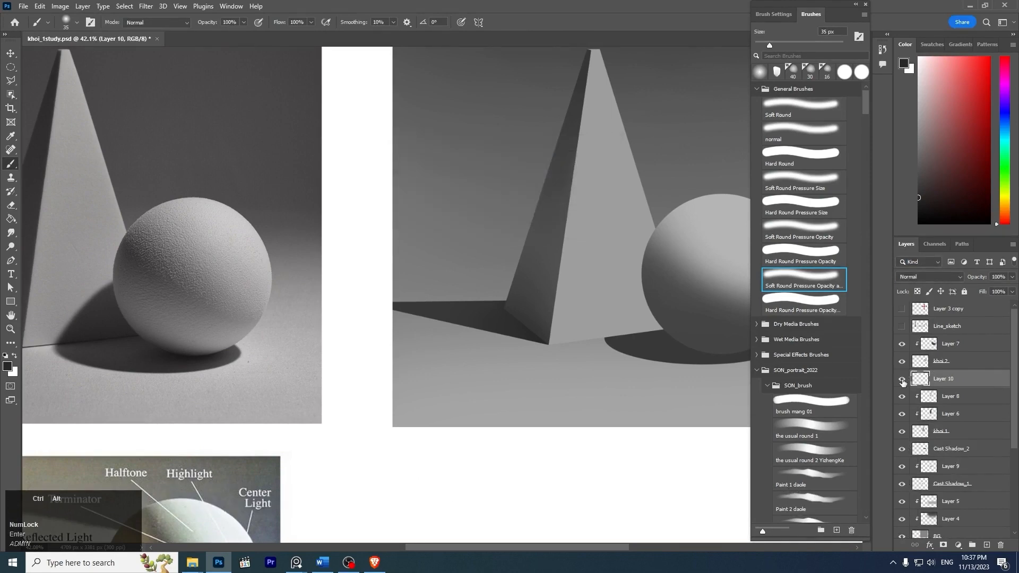
pyautogui.hotkey('ctrl', 'alt', 'g')
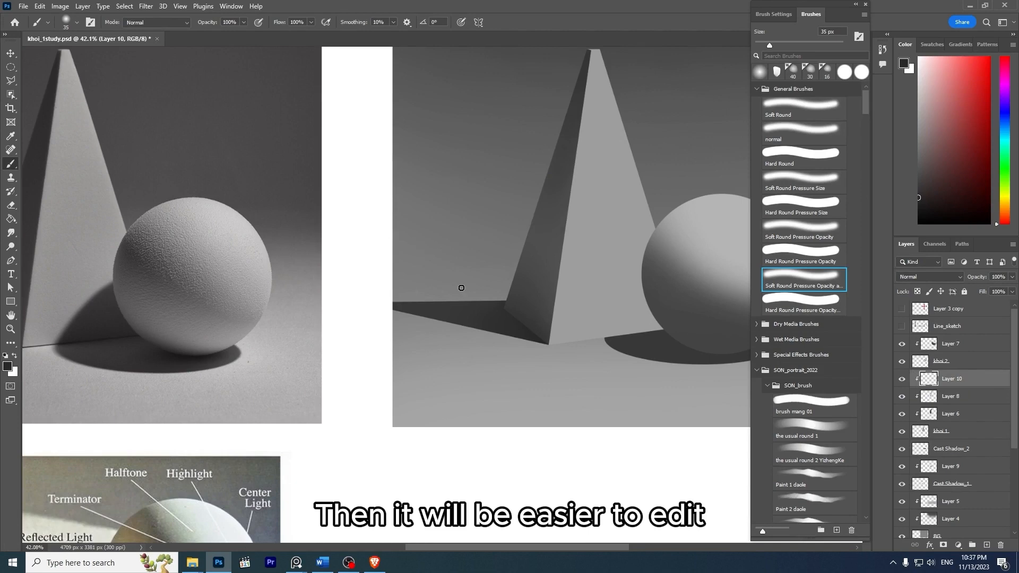
# - Start a Pen path where the sphere's cast shadow meets the pyramid's base edge, and curve it up onto the sphere's shaded side
pyautogui.moveTo(625, 265); pyautogui.dragTo(619, 209)
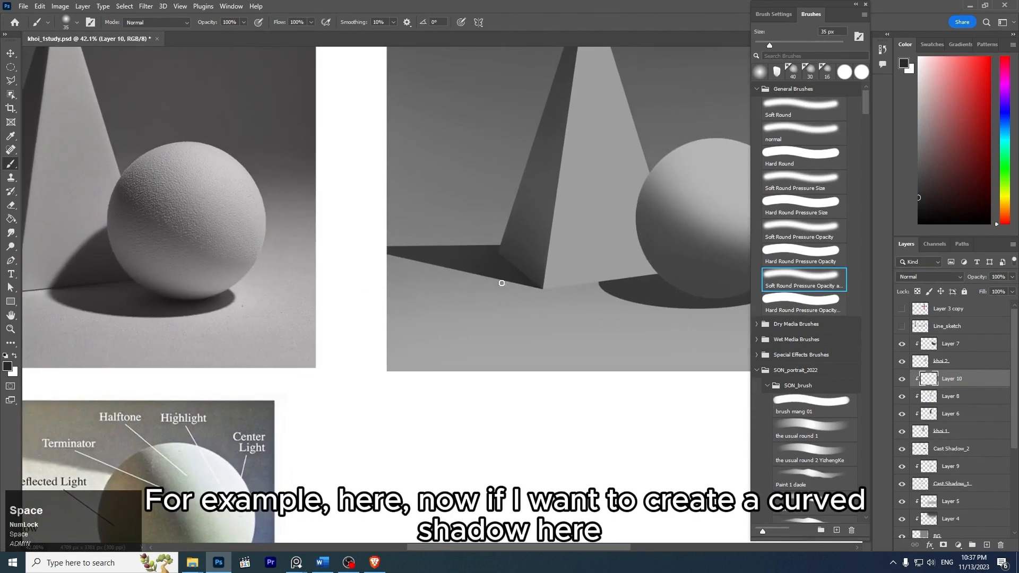
pyautogui.press('z')
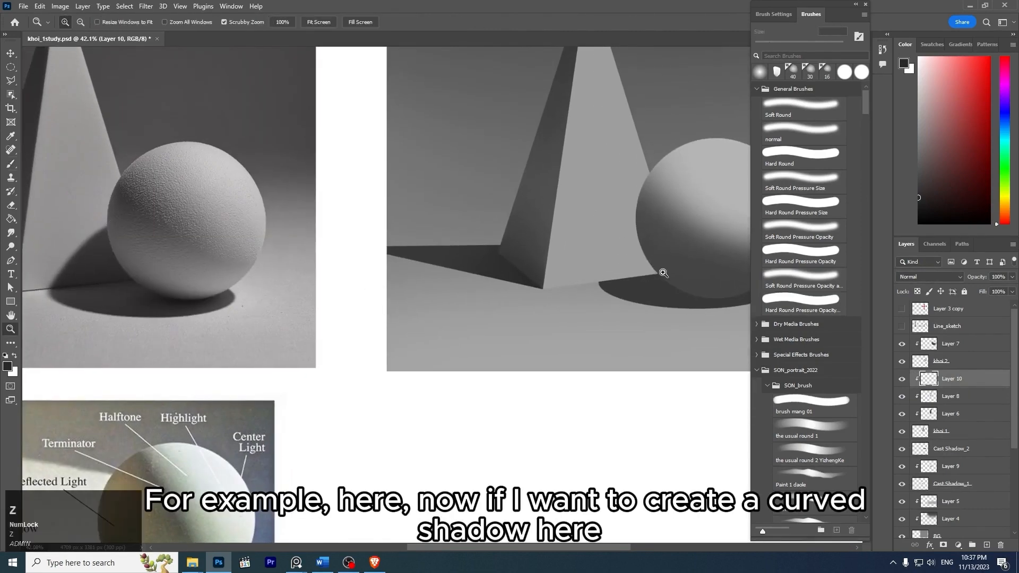
pyautogui.moveTo(678, 263)
pyautogui.mouseDown()
pyautogui.moveTo(692, 294)
pyautogui.moveTo(662, 292)
pyautogui.moveTo(644, 262)
pyautogui.moveTo(680, 255)
pyautogui.mouseUp()
pyautogui.press('z')
pyautogui.press('p')
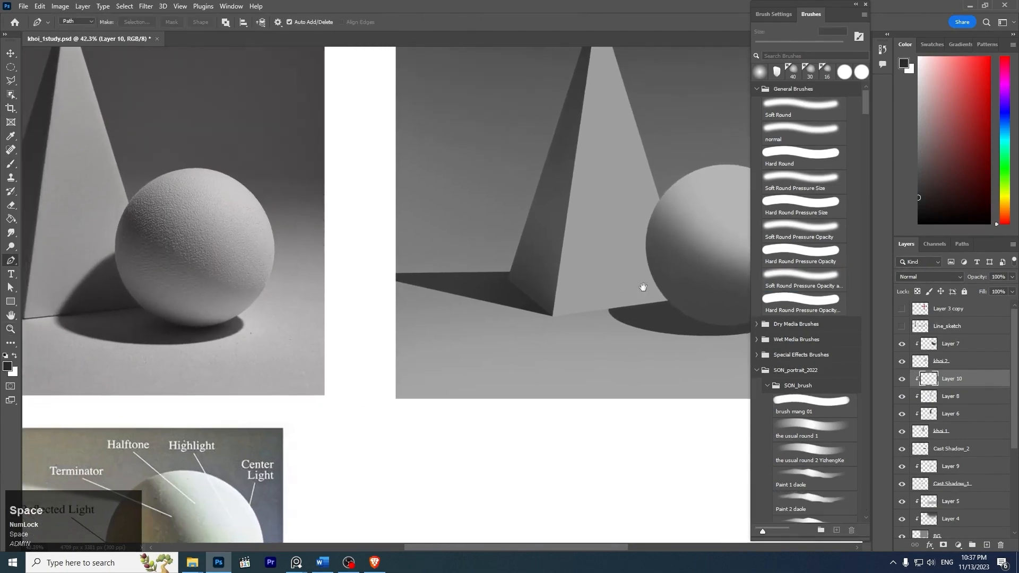
pyautogui.press('z')
pyautogui.moveTo(616, 313); pyautogui.dragTo(652, 320)
pyautogui.press('z')
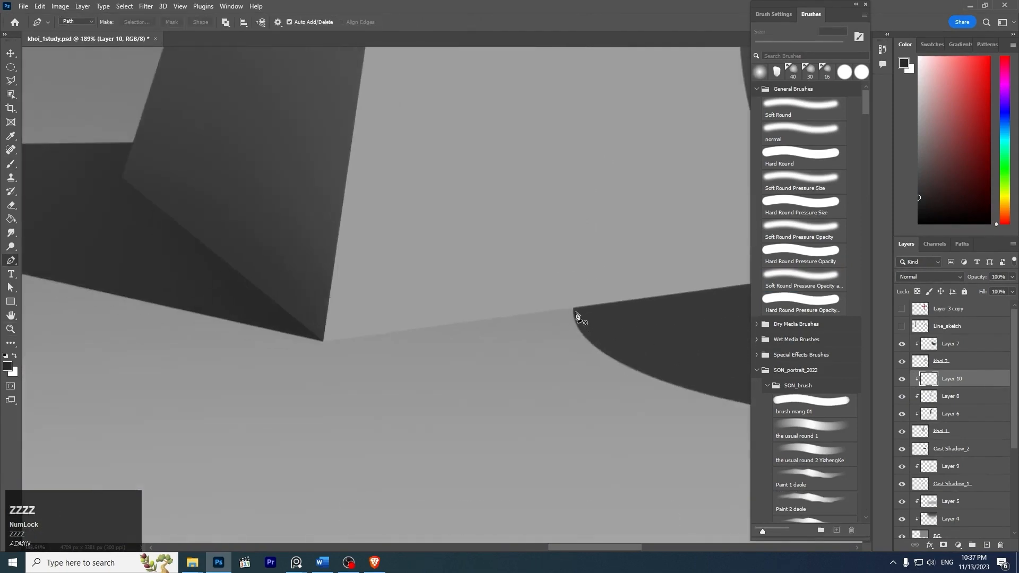
pyautogui.press('z')
pyautogui.moveTo(640, 242); pyautogui.dragTo(603, 234)
pyautogui.moveTo(633, 232); pyautogui.dragTo(649, 274)
pyautogui.press('z')
pyautogui.moveTo(672, 240); pyautogui.dragTo(636, 201)
pyautogui.press('z')
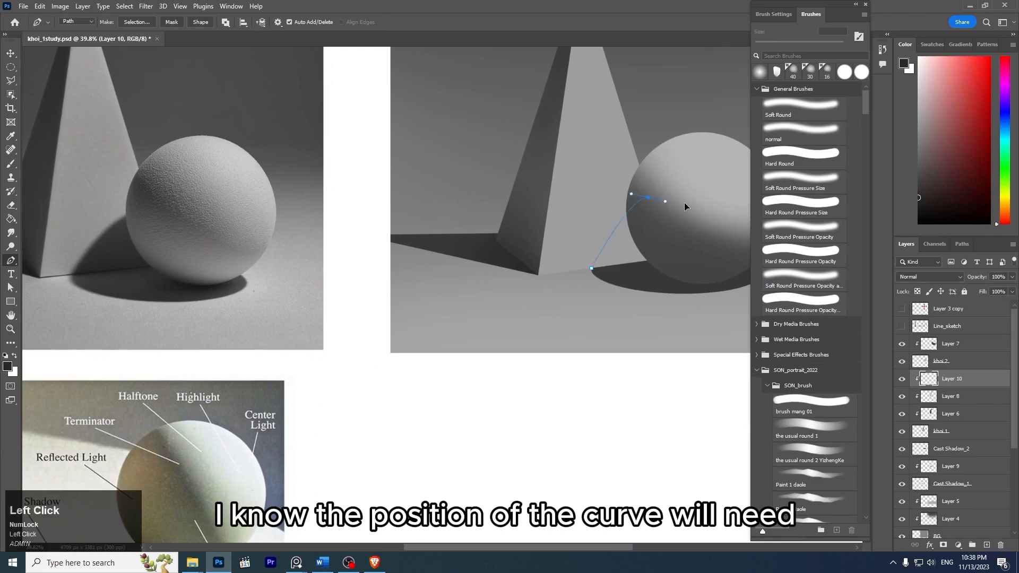
pyautogui.moveTo(685, 206)
pyautogui.mouseDown()
pyautogui.moveTo(696, 206)
pyautogui.moveTo(686, 185)
pyautogui.moveTo(704, 195)
pyautogui.moveTo(668, 204)
pyautogui.mouseUp()
# - Continue the path across the sphere, replacing the misplaced lower anchor, and close it along the sphere's underside at the starting point
pyautogui.press('space')
pyautogui.press('space')
pyautogui.click(686, 218)
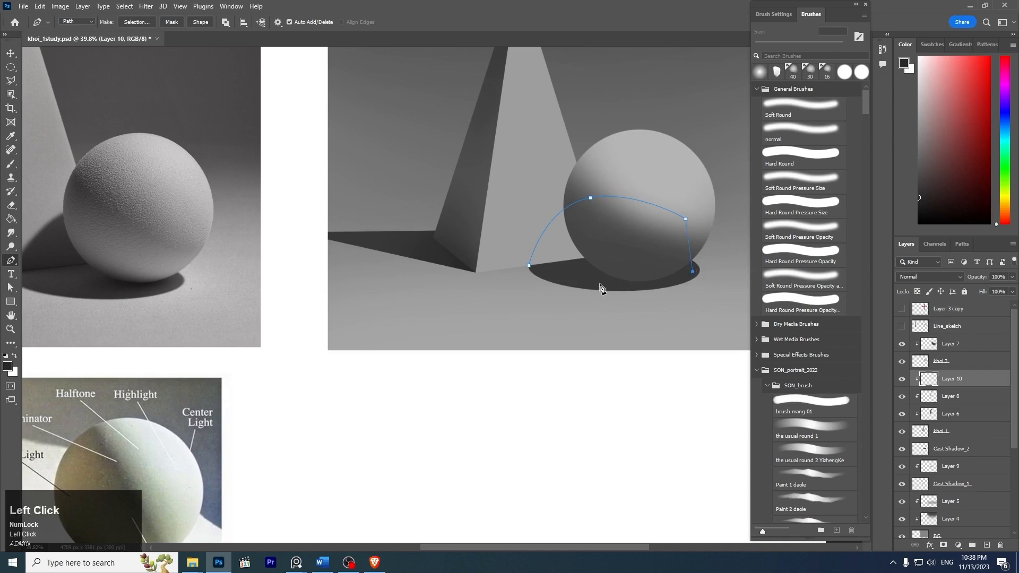
pyautogui.hotkey('ctrl', 'z')
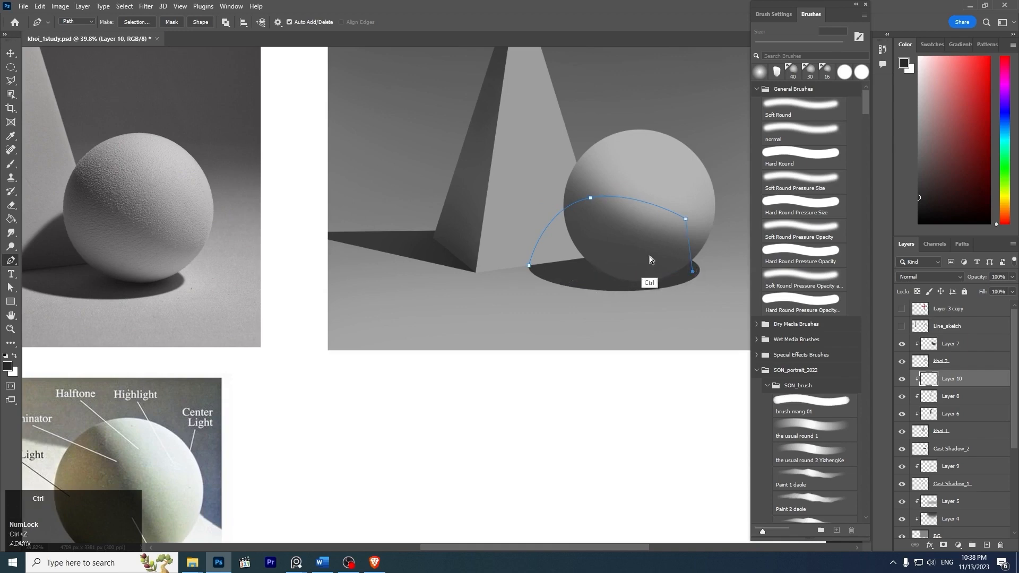
pyautogui.click(668, 262)
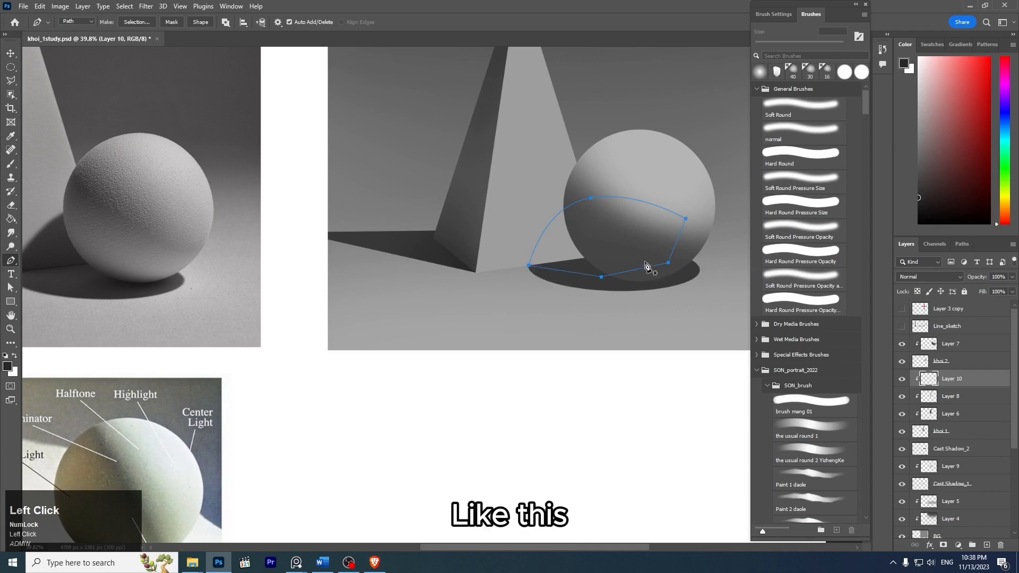
pyautogui.press('z')
pyautogui.moveTo(597, 284); pyautogui.dragTo(560, 277)
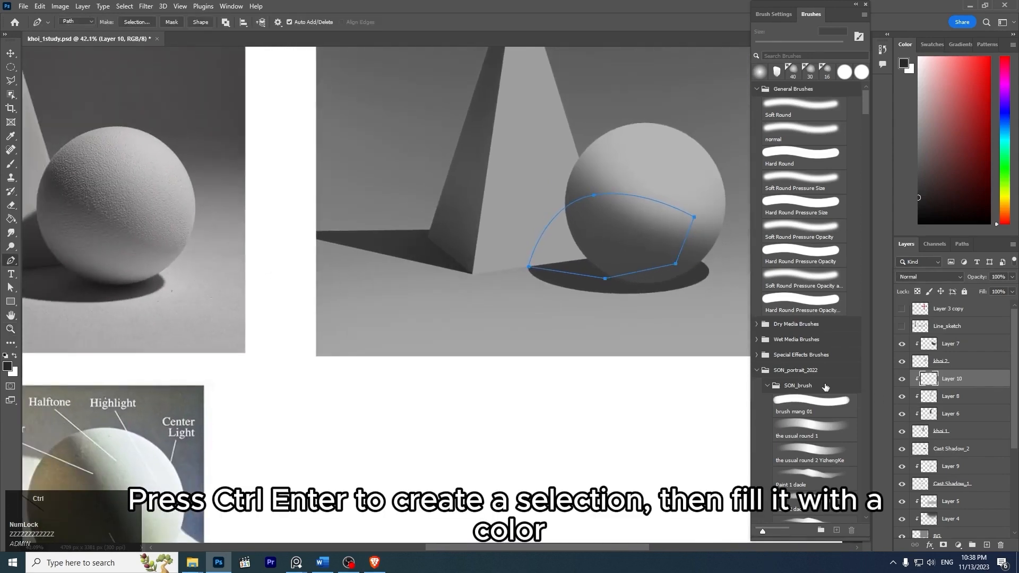
# - Convert the curved shadow path into a selection and switch to the soft brush for painting inside it
pyautogui.hotkey('ctrl', 'Return')
pyautogui.press('space')
pyautogui.moveTo(604, 207); pyautogui.dragTo(583, 287)
pyautogui.press('z')
pyautogui.press('b')
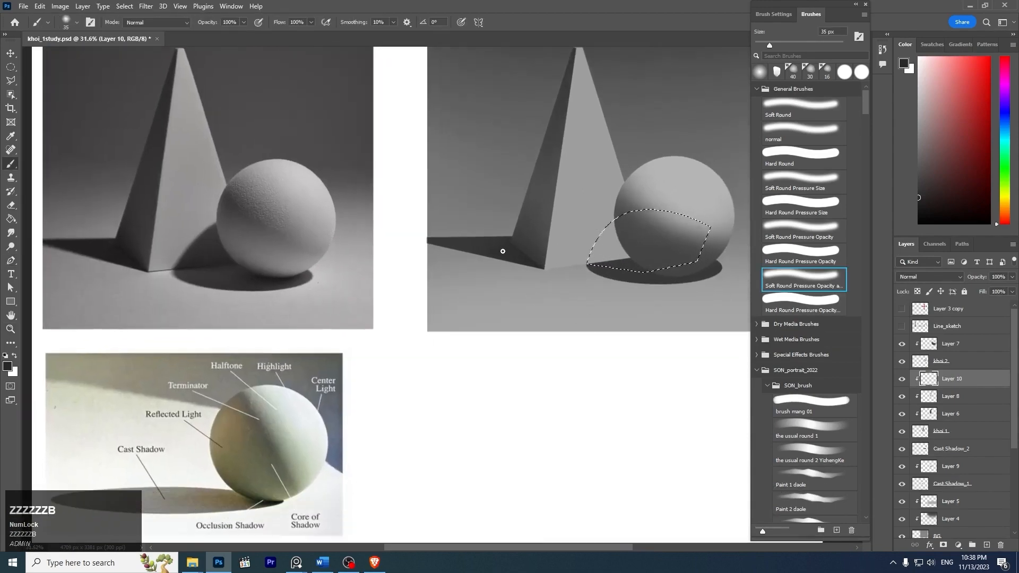
# - Fill the selected shadow area on the pyramid with a medium-dark gray based on the pyramid's cast shadow, and deselect it
pyautogui.keyDown('alt'); pyautogui.click(480, 242); pyautogui.keyUp('alt')
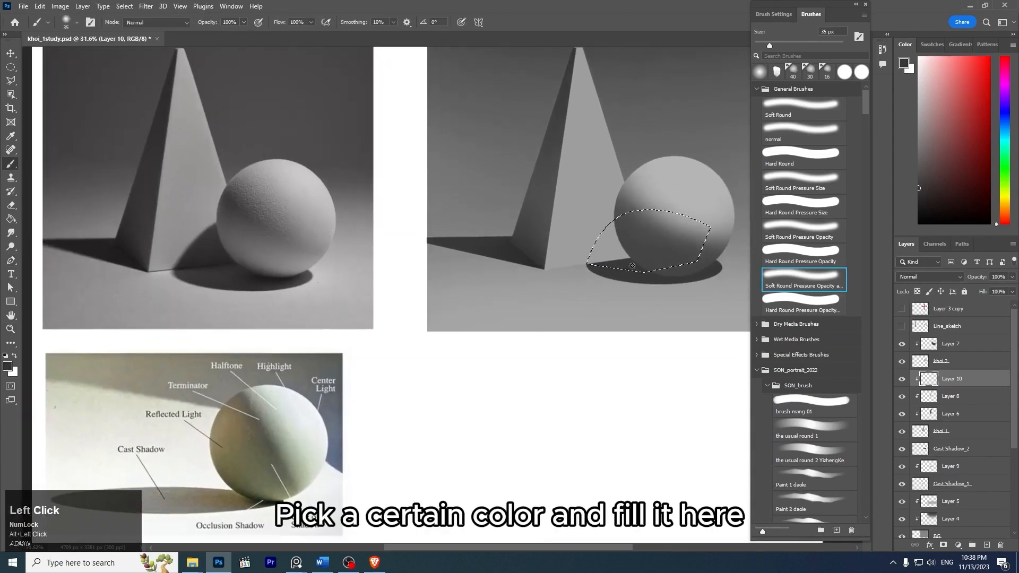
pyautogui.hotkey('alt', 'BackSpace')
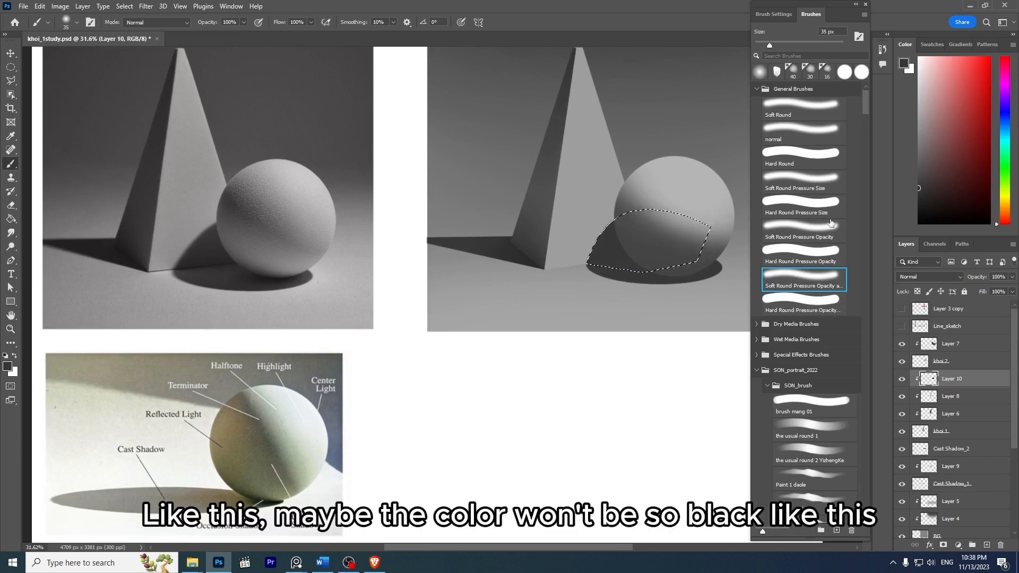
pyautogui.press('z')
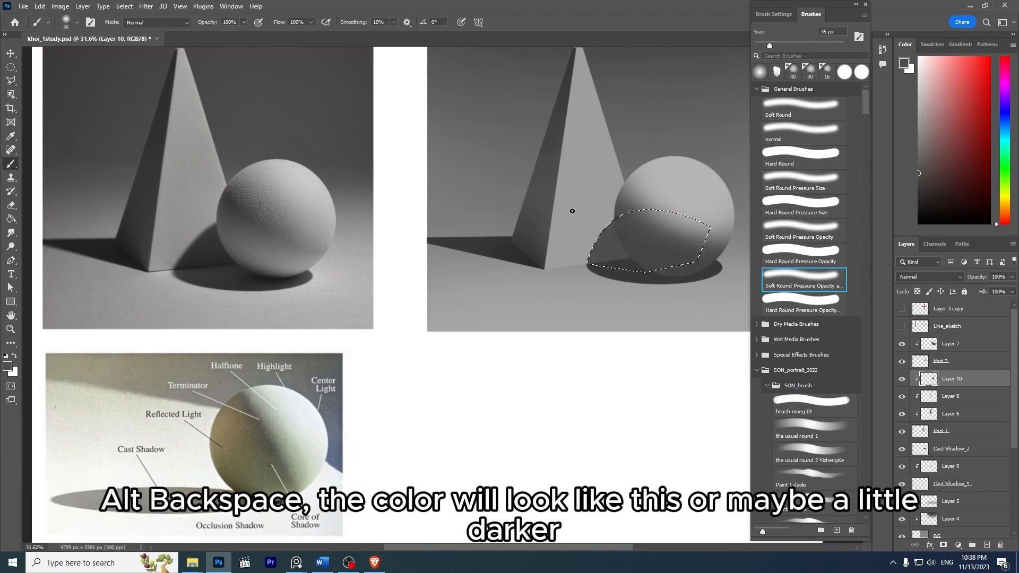
pyautogui.click(920, 176)
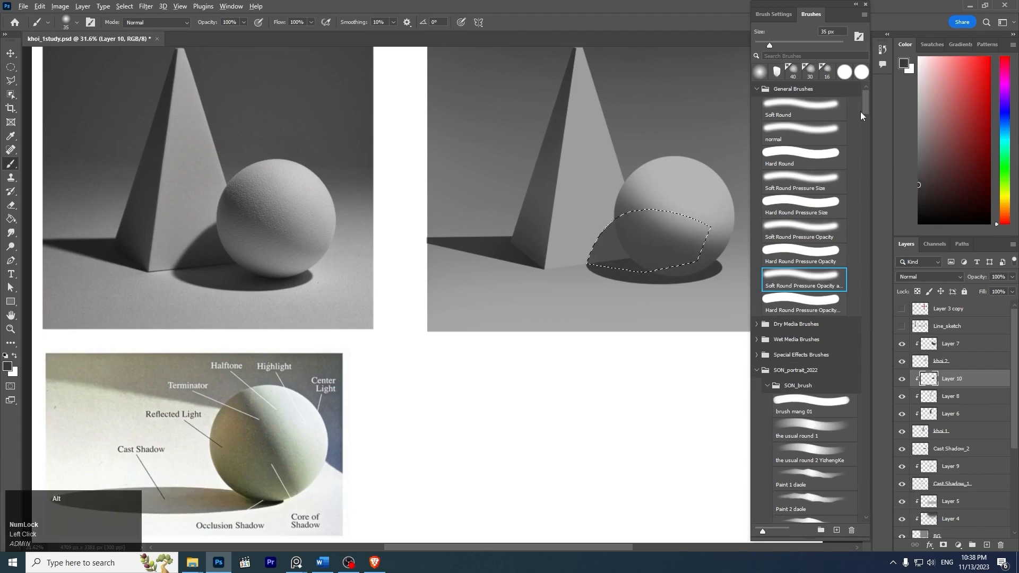
pyautogui.click(919, 183)
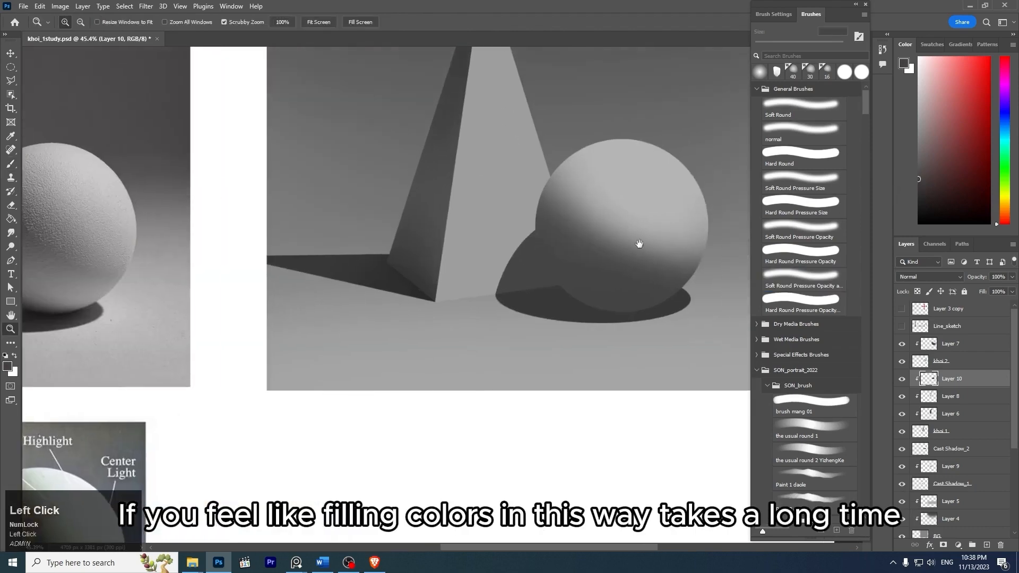
pyautogui.moveTo(639, 244); pyautogui.dragTo(644, 237)
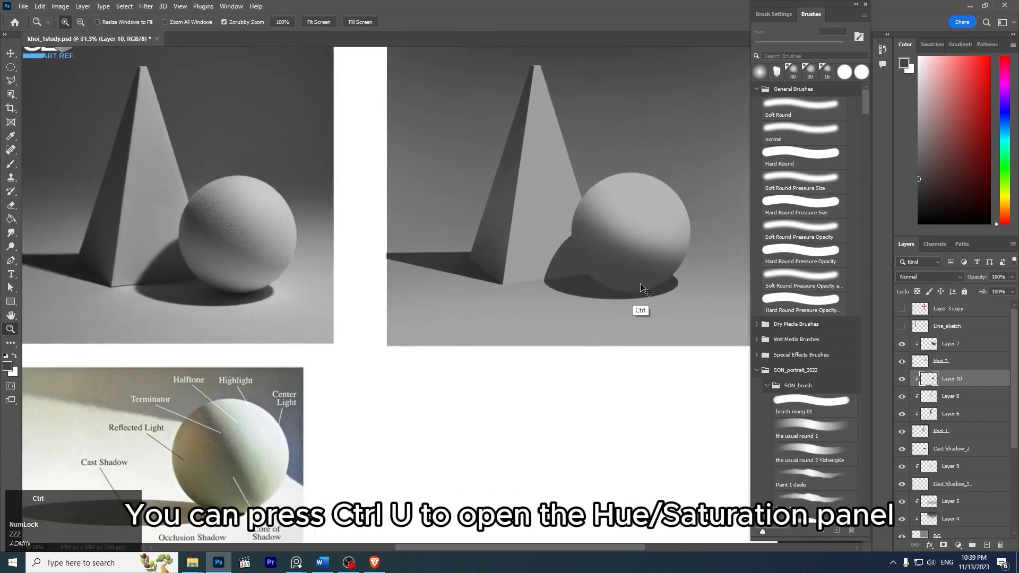
# - Darken the sphere's shadow on the pyramid with Hue/Saturation, setting Lightness to -27
pyautogui.hotkey('ctrl', 'u')
pyautogui.moveTo(756, 110); pyautogui.dragTo(800, 107)
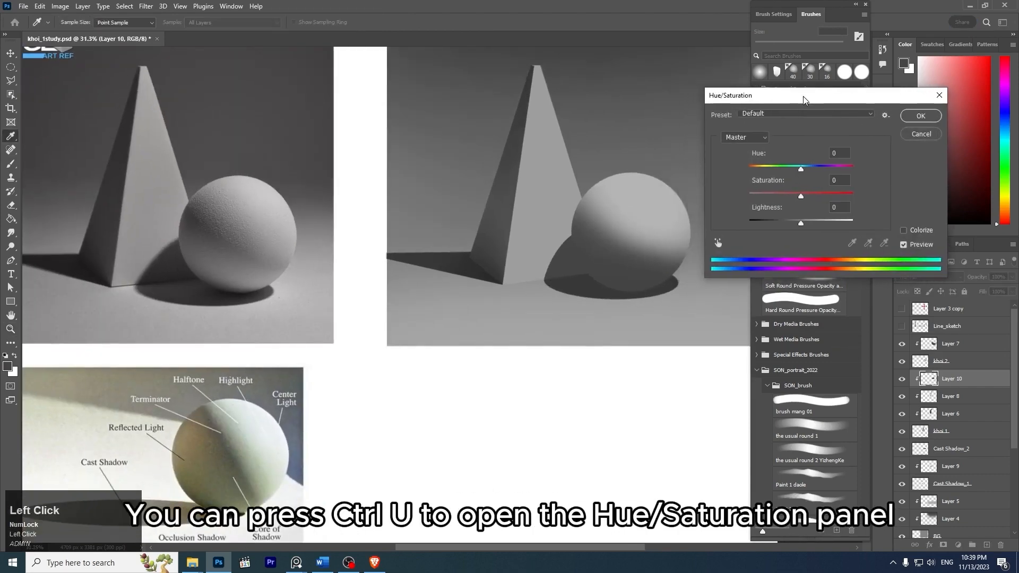
pyautogui.moveTo(803, 227)
pyautogui.mouseDown()
pyautogui.moveTo(815, 227)
pyautogui.moveTo(786, 224)
pyautogui.mouseUp()
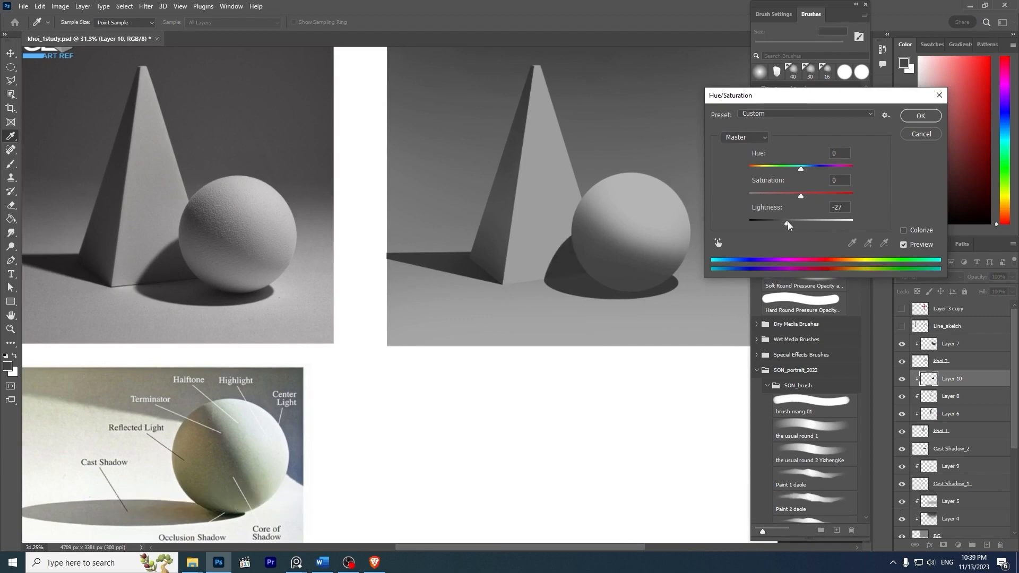
pyautogui.click(922, 119)
# - Examine the edge of the sphere's cast shadow in the reference photo and compare it with the painted shadow
pyautogui.press('z')
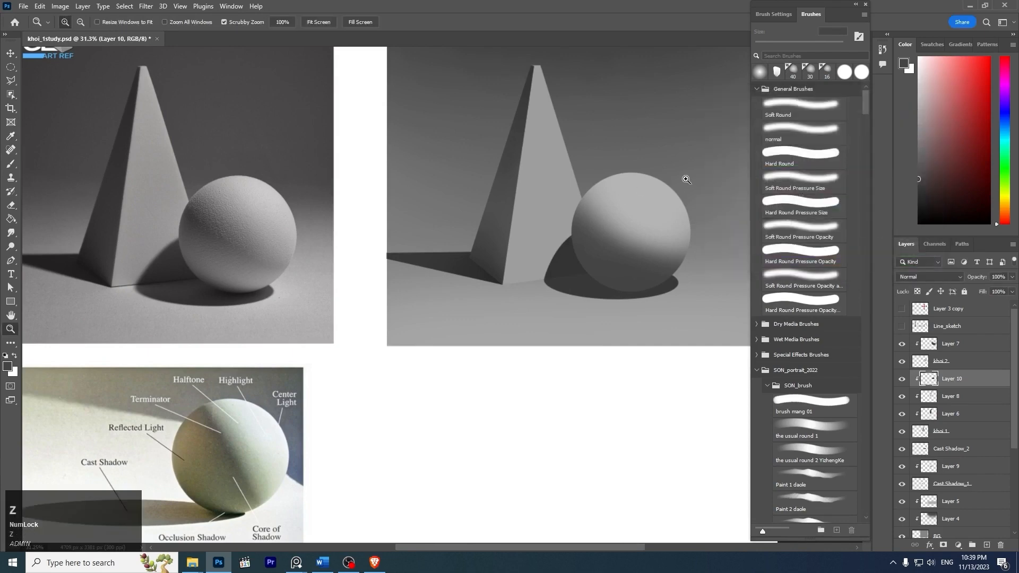
pyautogui.moveTo(688, 178); pyautogui.dragTo(645, 197)
pyautogui.press('z')
pyautogui.moveTo(169, 270); pyautogui.dragTo(149, 323)
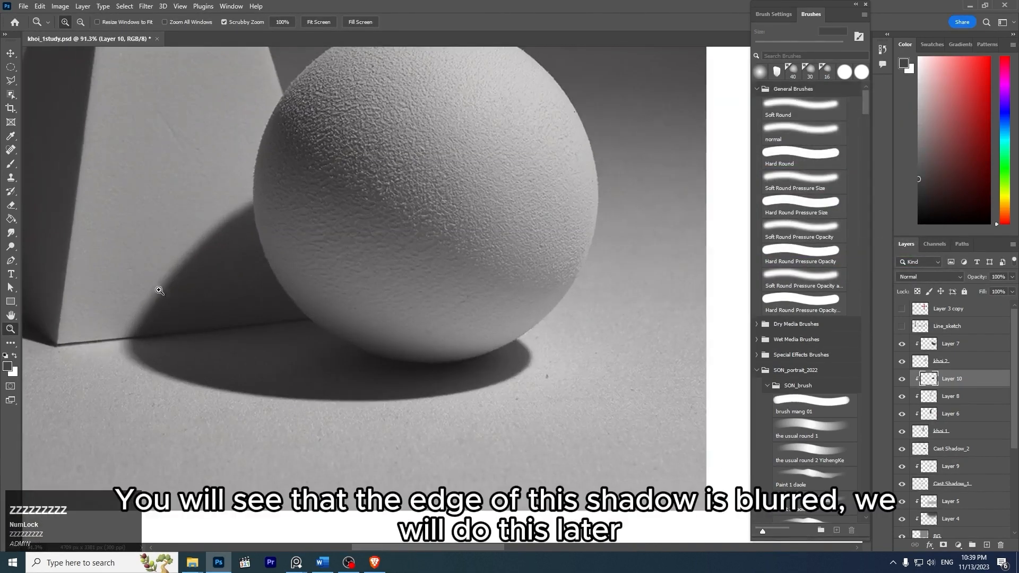
pyautogui.moveTo(391, 217); pyautogui.dragTo(336, 188)
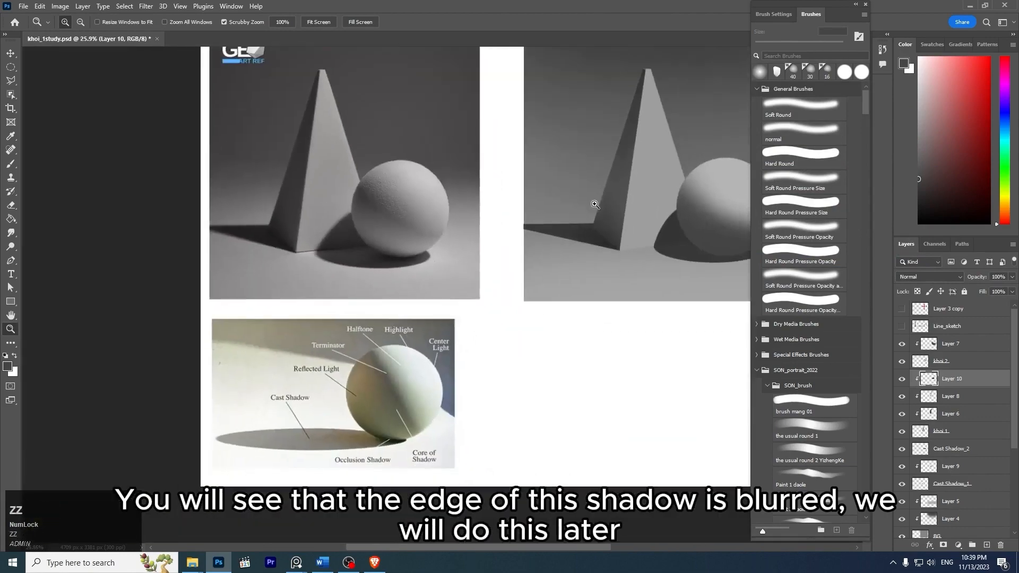
pyautogui.press('space')
pyautogui.moveTo(603, 179); pyautogui.dragTo(462, 210)
pyautogui.press('z')
pyautogui.moveTo(562, 220); pyautogui.dragTo(569, 221)
pyautogui.press('space')
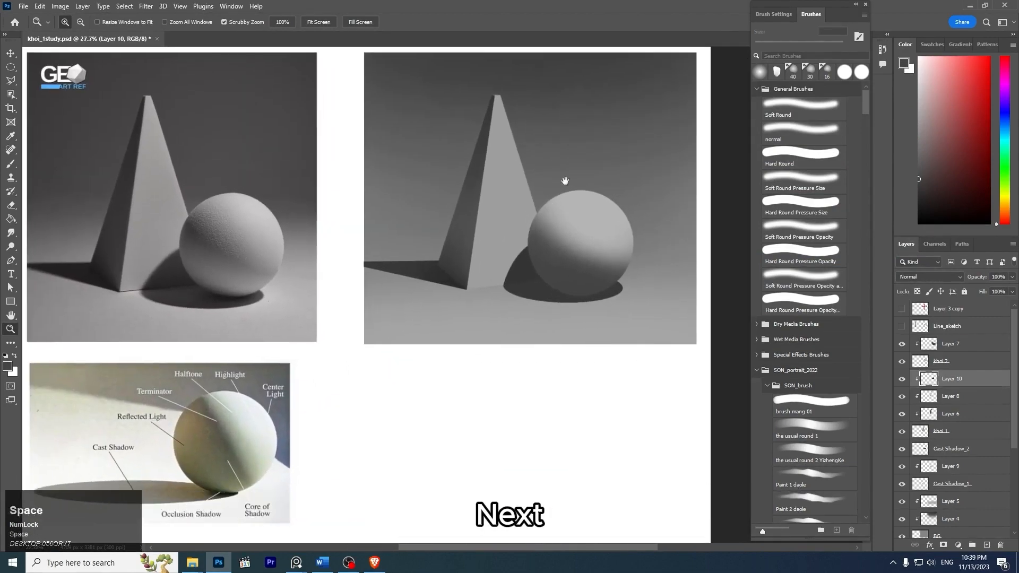
pyautogui.moveTo(565, 182); pyautogui.dragTo(587, 211)
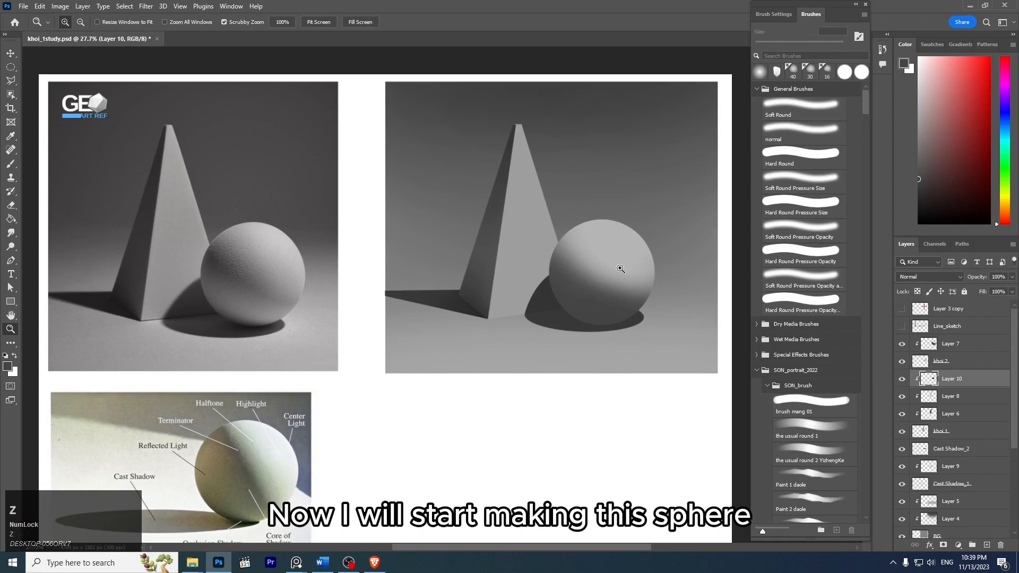
# - Add a new layer directly above Layer 7 and clip it to the sphere's base layer
pyautogui.moveTo(621, 269); pyautogui.dragTo(545, 206)
pyautogui.press('space')
pyautogui.press('space')
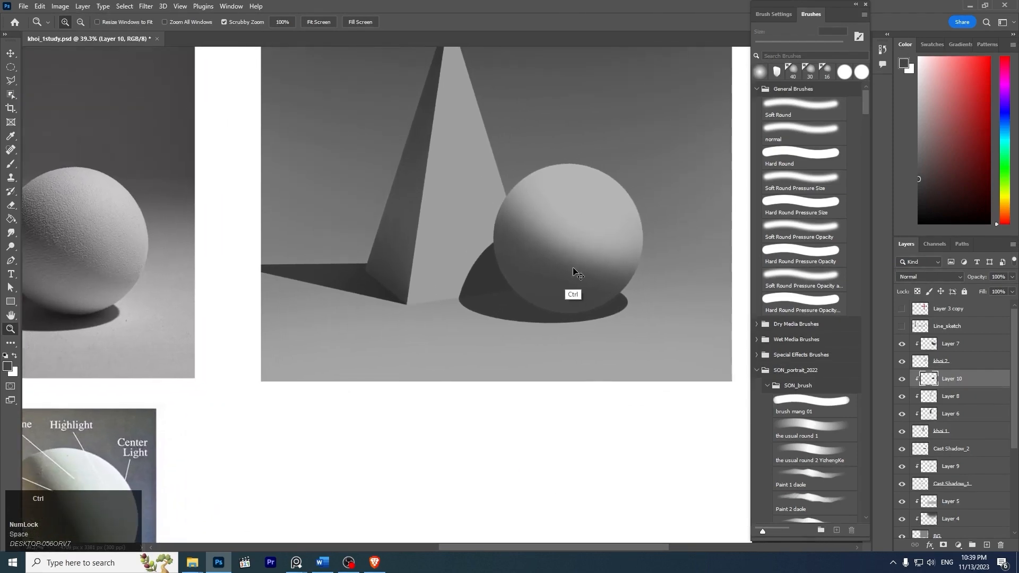
pyautogui.keyDown('ctrl'); pyautogui.click(576, 273); pyautogui.keyUp('ctrl')
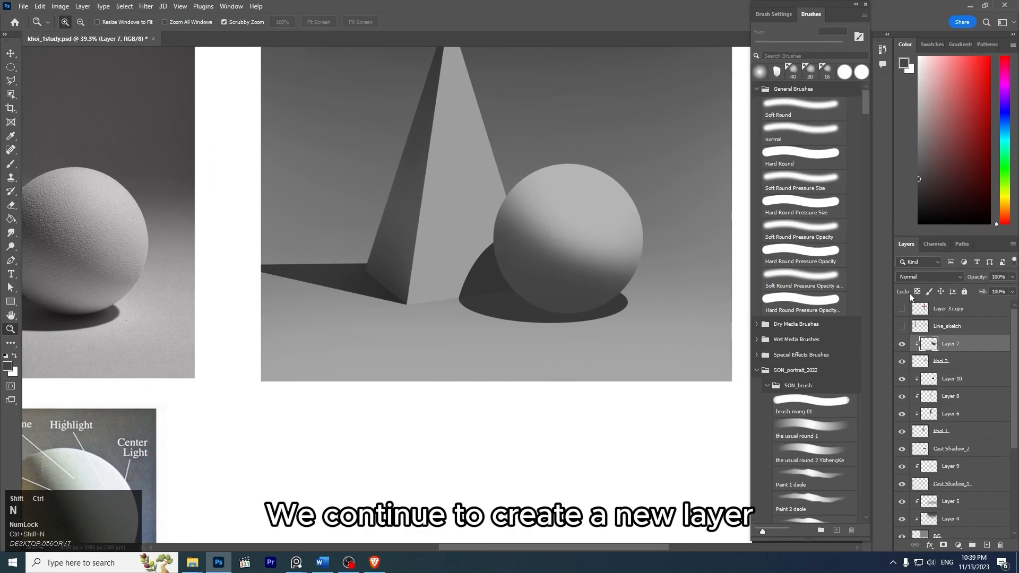
pyautogui.hotkey('ctrl', 'shift', 'n')
pyautogui.press('Return')
pyautogui.hotkey('ctrl', 'alt', 'g')
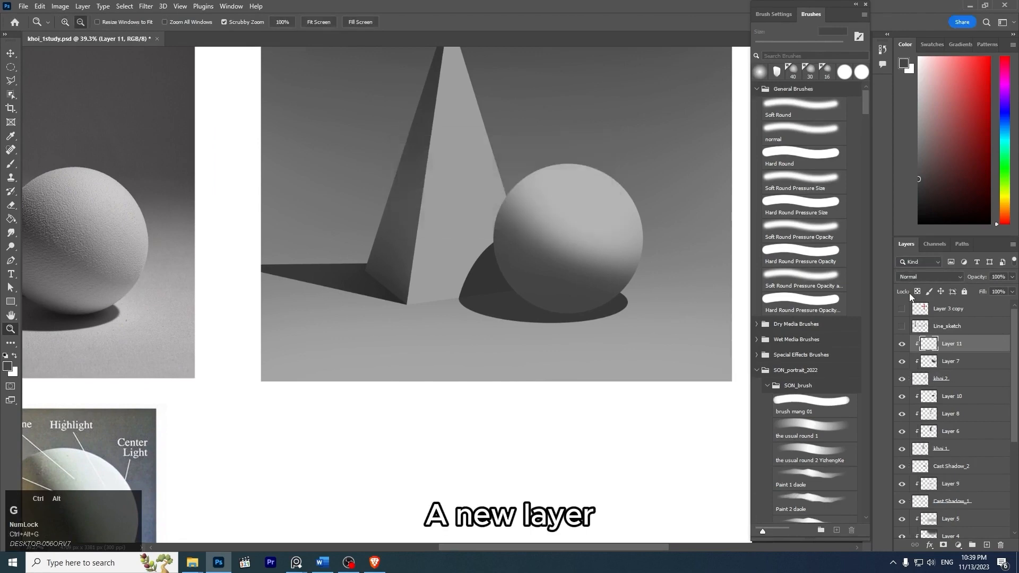
# - Switch to the soft round pressure brush, enlarge it to 250 px for the sphere's shading, and save the document
pyautogui.press('z')
pyautogui.moveTo(556, 246); pyautogui.dragTo(536, 218)
pyautogui.press('space')
pyautogui.moveTo(580, 234); pyautogui.dragTo(621, 241)
pyautogui.press('z')
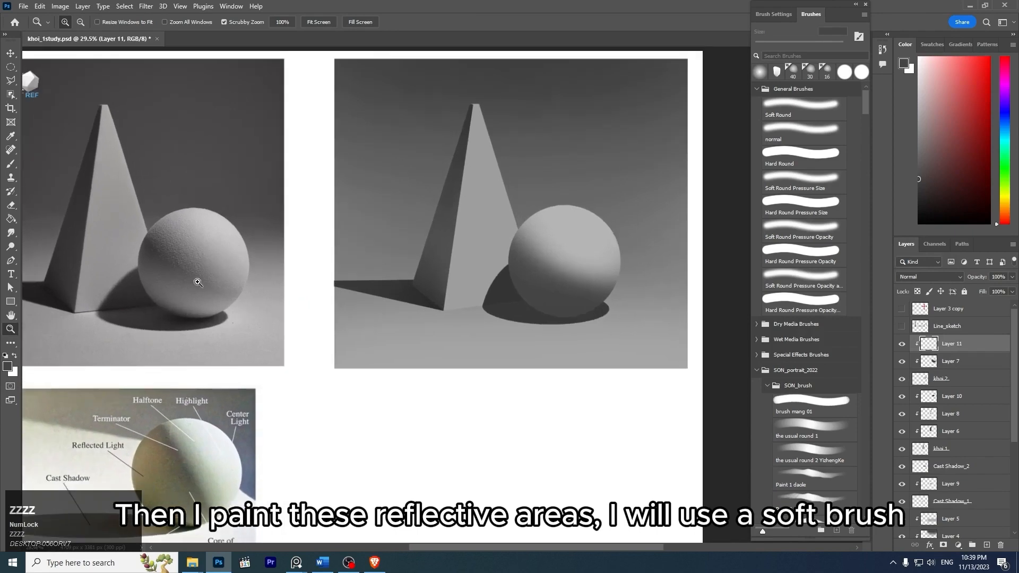
pyautogui.press('b')
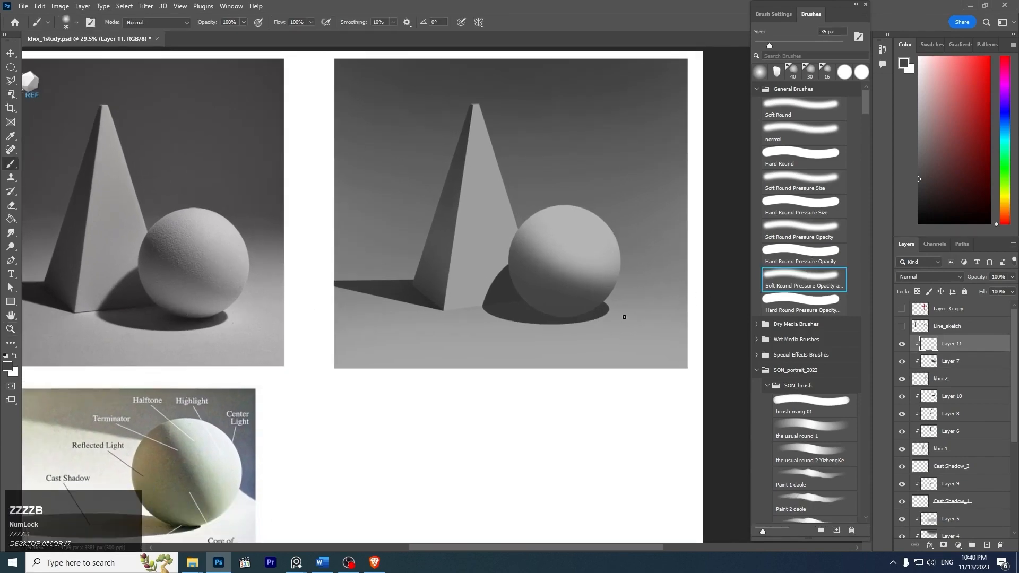
pyautogui.press(']')
pyautogui.press(']')
pyautogui.press(']')
pyautogui.press(']')
pyautogui.press(']')
pyautogui.press(']')
pyautogui.press(']')
pyautogui.press(']')
pyautogui.press(']')
pyautogui.press(']')
pyautogui.press(']')
pyautogui.press(']')
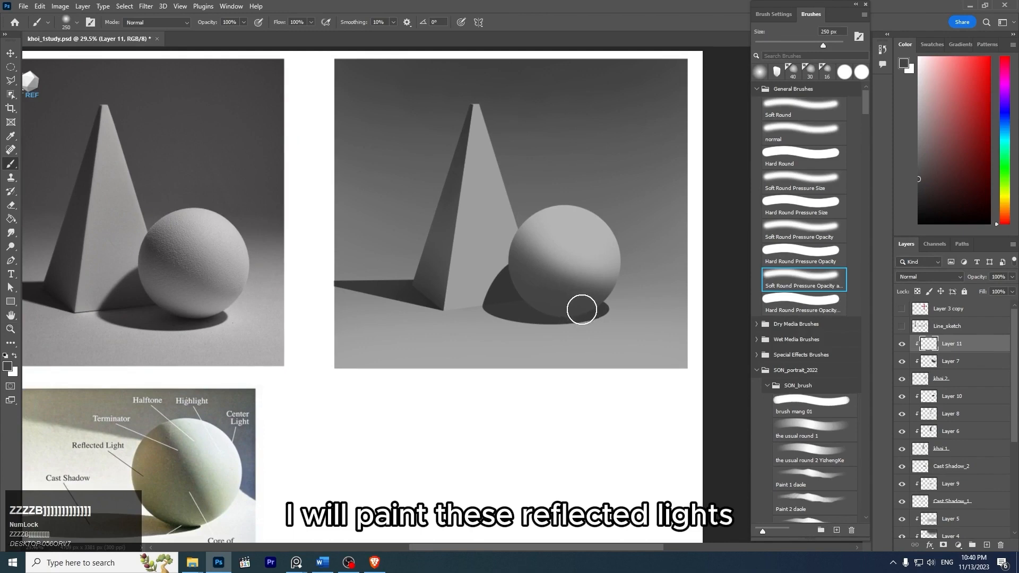
pyautogui.hotkey('ctrl', 's')
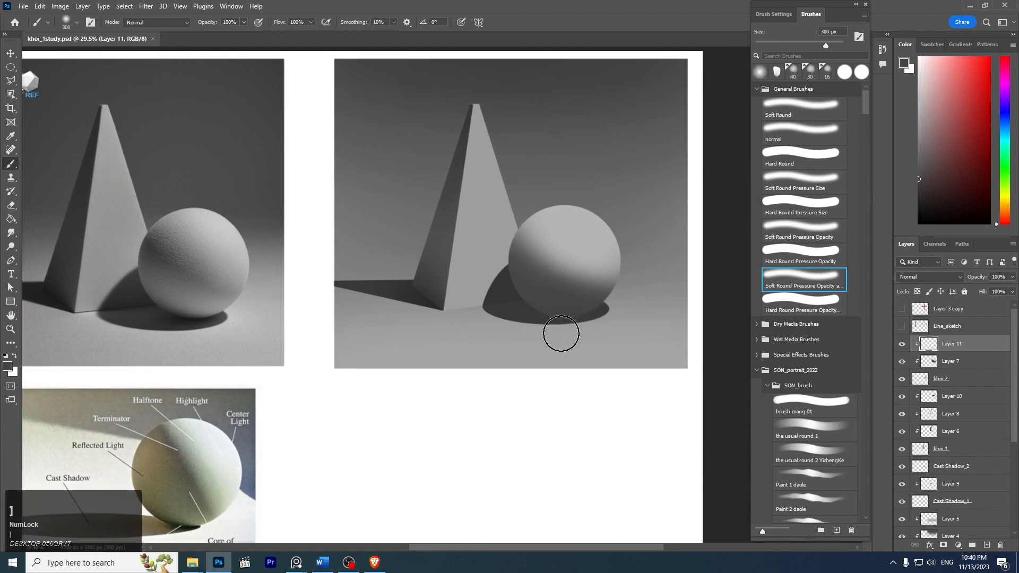
# - Try to paint reflected light along the sphere's underside with a 500 px brush and a slightly brighter gray sampled from the sphere
pyautogui.press(']')
pyautogui.press(']')
pyautogui.press(']')
pyautogui.press(']')
pyautogui.press(']')
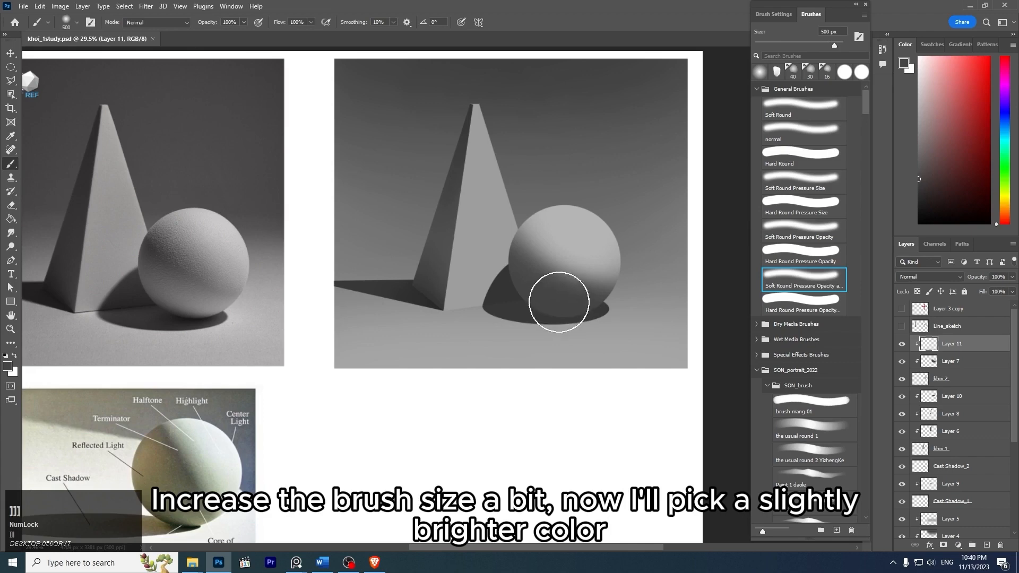
pyautogui.press('alt')
pyautogui.keyDown('alt'); pyautogui.click(569, 283); pyautogui.keyUp('alt')
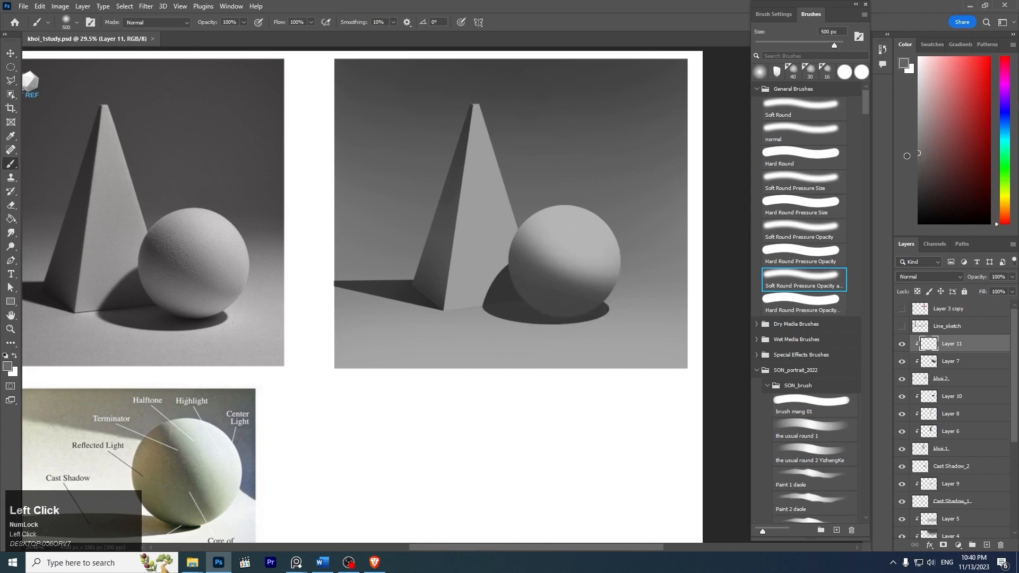
pyautogui.keyDown('alt'); pyautogui.click(571, 283); pyautogui.keyUp('alt')
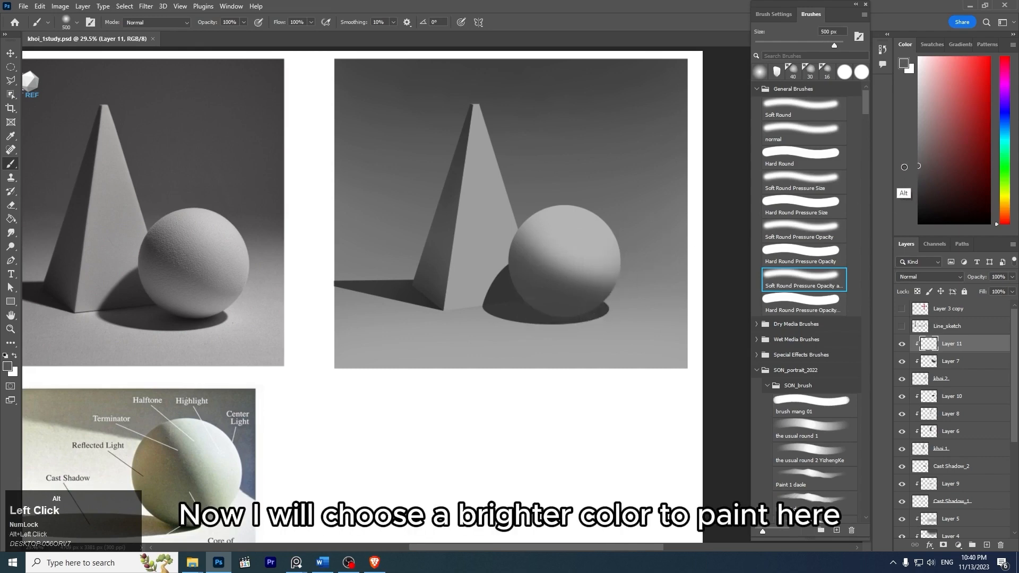
pyautogui.hotkey('ctrl', 'z')
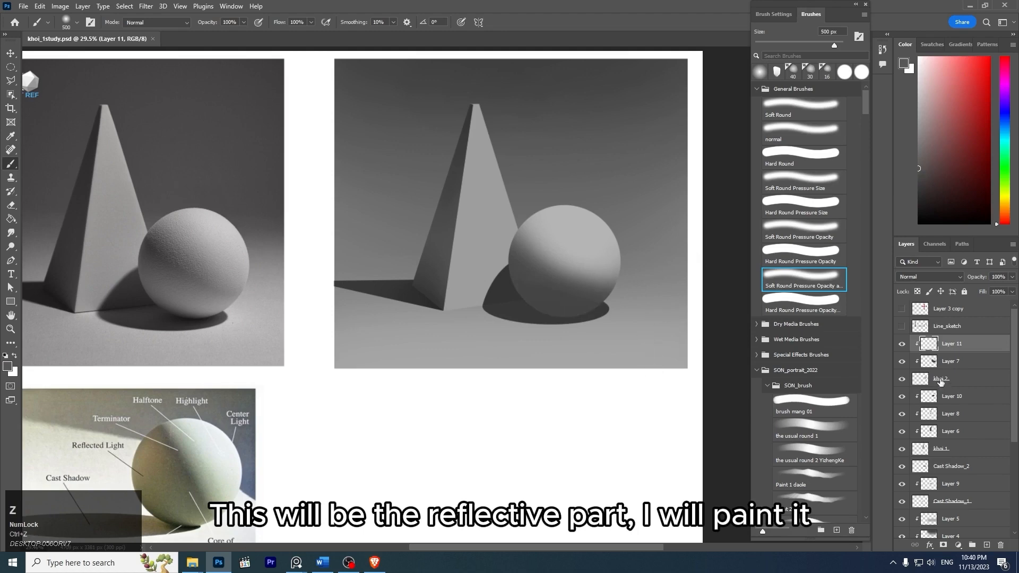
pyautogui.moveTo(620, 315); pyautogui.dragTo(468, 315)
pyautogui.hotkey('ctrl', 'z')
# - Darken the sphere's core shadow with a darker gray and a 250 px soft brush, stroking diagonally across its shaded side
pyautogui.press('[')
pyautogui.press('[')
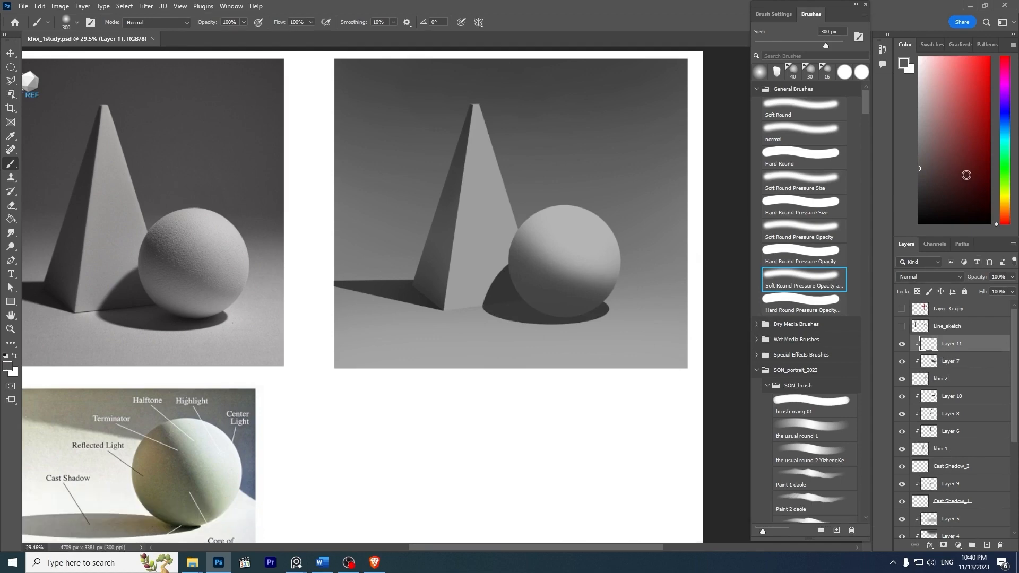
pyautogui.click(920, 188)
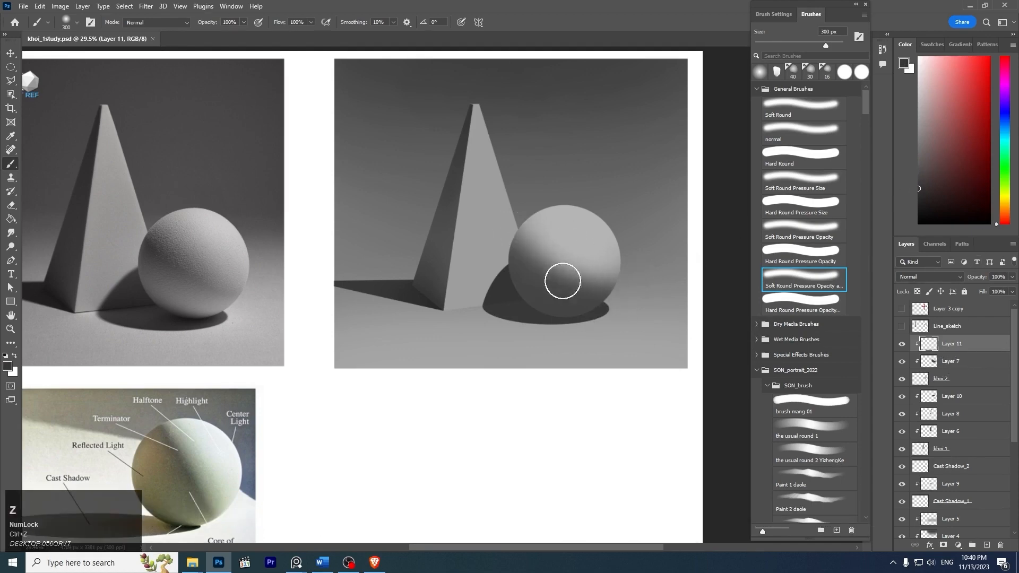
pyautogui.press('[')
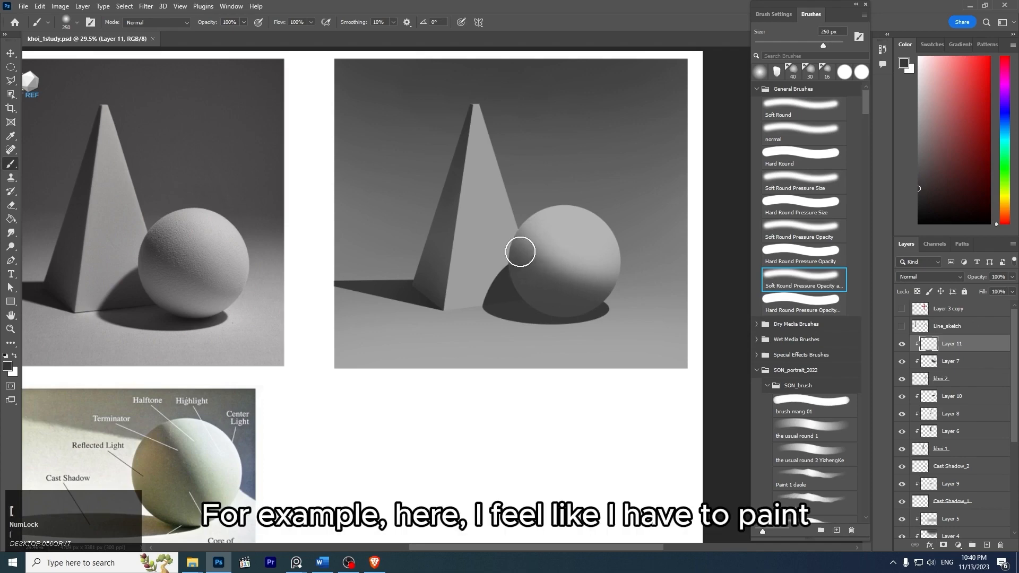
pyautogui.hotkey('ctrl', 'z')
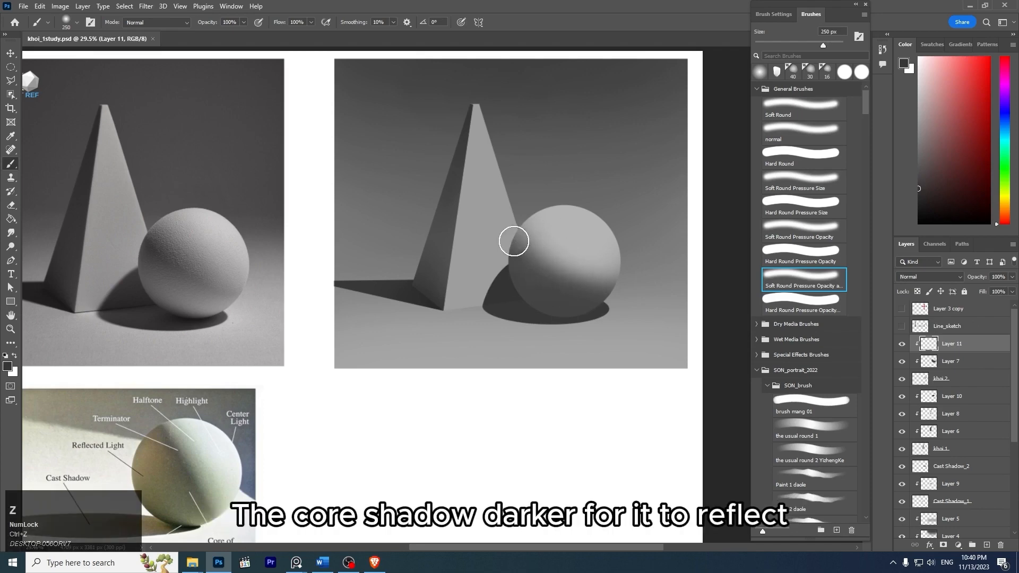
pyautogui.moveTo(514, 242); pyautogui.dragTo(586, 286)
pyautogui.hotkey('ctrl', 'z')
pyautogui.hotkey('ctrl', 'z')
pyautogui.moveTo(522, 250)
pyautogui.mouseDown()
pyautogui.moveTo(524, 265)
pyautogui.moveTo(564, 289)
pyautogui.moveTo(584, 285)
pyautogui.mouseUp()
pyautogui.hotkey('ctrl', 'z')
pyautogui.hotkey('ctrl', 'z')
pyautogui.moveTo(514, 237); pyautogui.dragTo(592, 291)
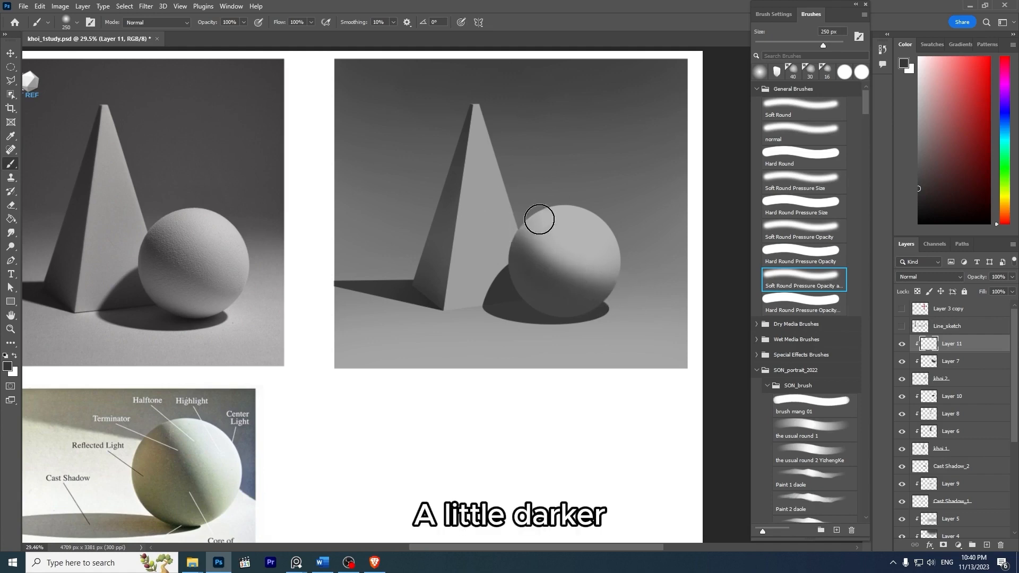
# - Darken the sphere's top edge and blend its halftone with a slightly lighter gray and a soft brush enlarged to 300 px
pyautogui.click(906, 171)
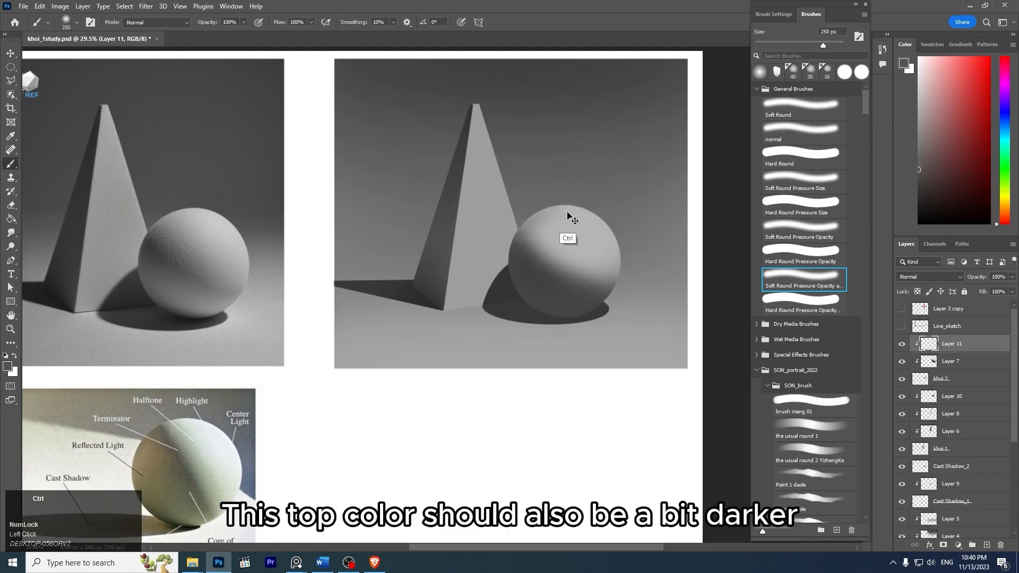
pyautogui.hotkey('ctrl', 'z')
pyautogui.press('[')
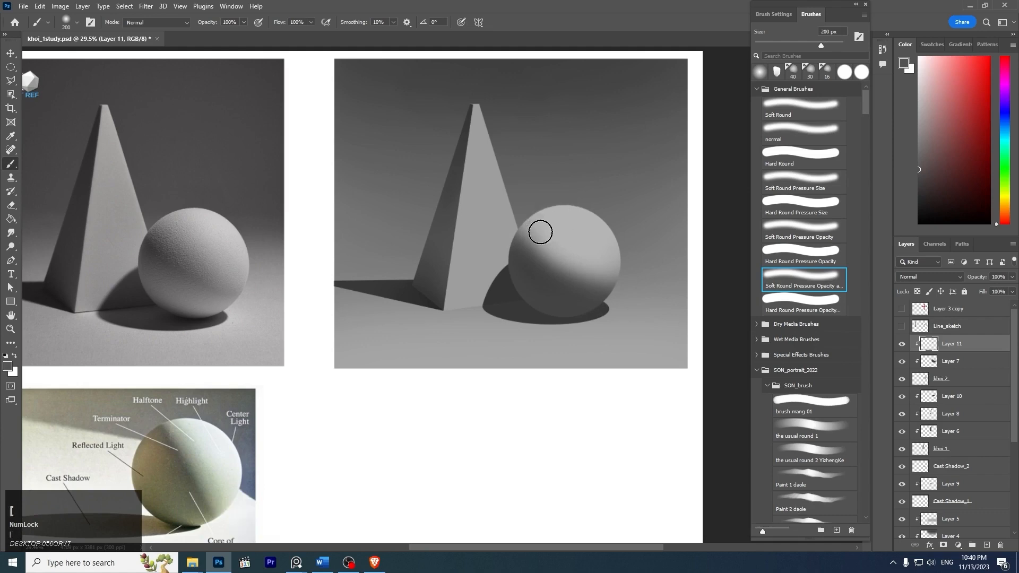
pyautogui.hotkey('ctrl', 'z')
pyautogui.moveTo(527, 221); pyautogui.dragTo(588, 278)
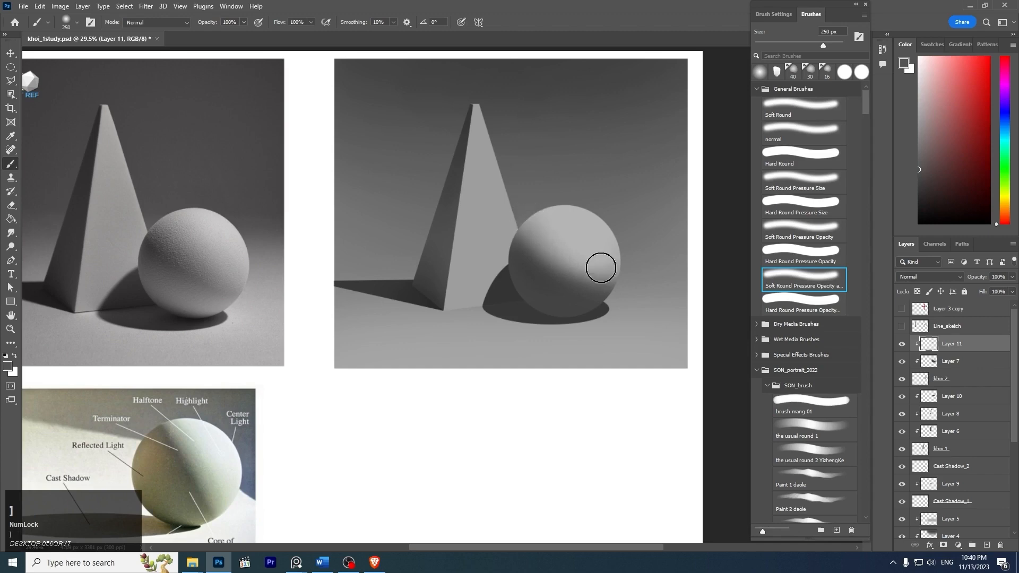
pyautogui.hotkey('ctrl', 'z')
pyautogui.press(']')
pyautogui.moveTo(565, 254); pyautogui.dragTo(640, 250)
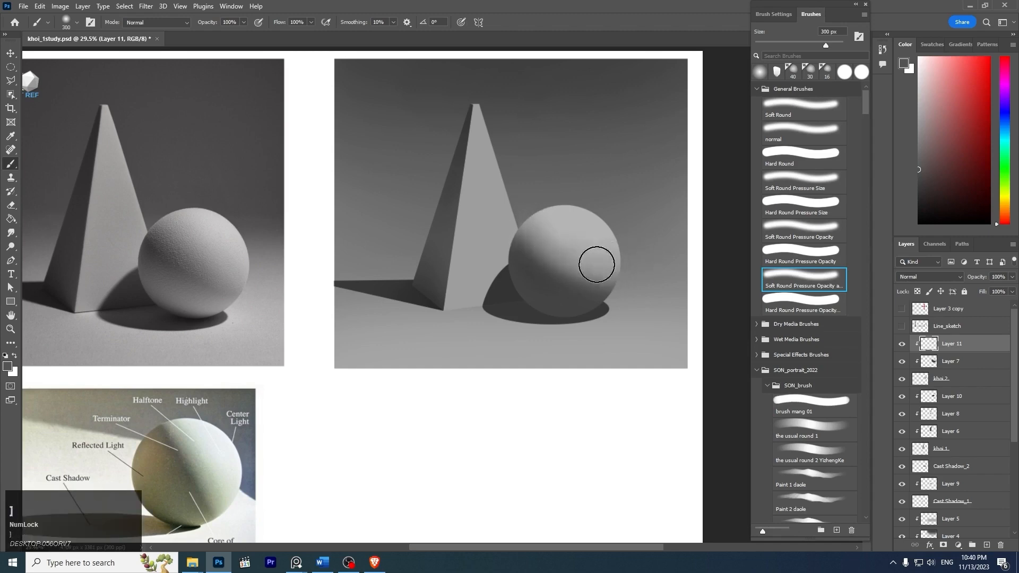
pyautogui.hotkey('ctrl', 'z')
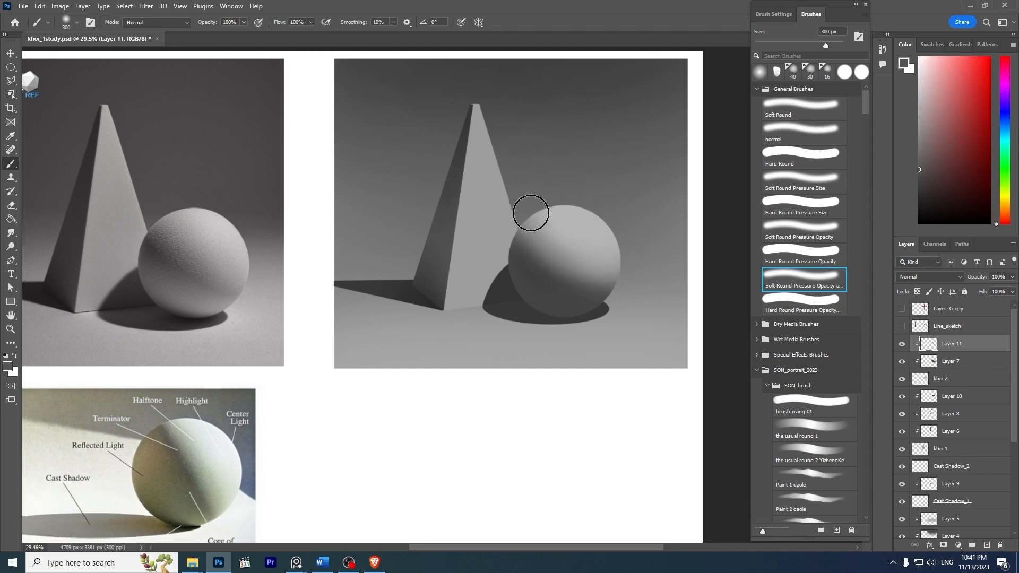
pyautogui.hotkey('ctrl', 'z')
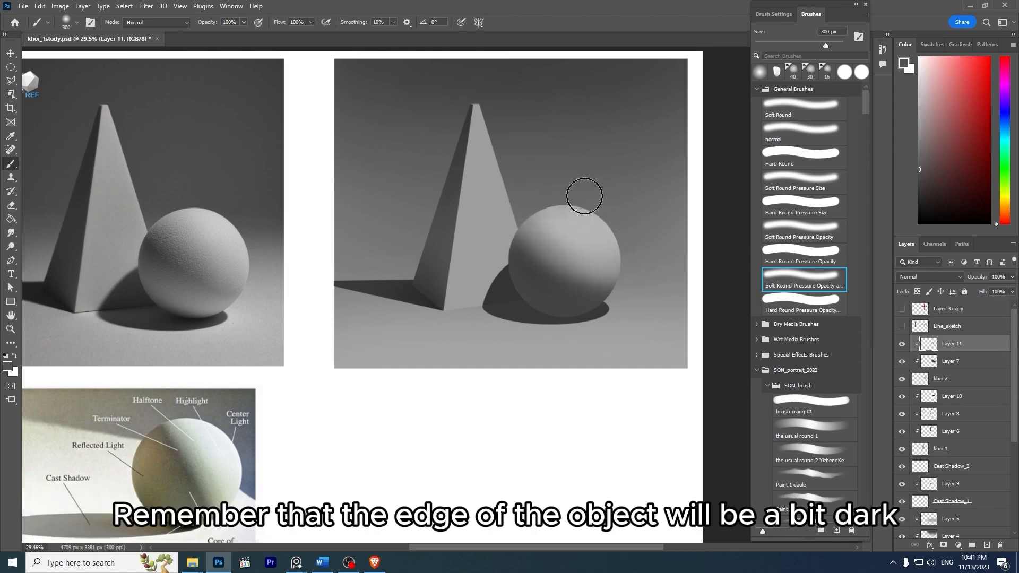
# - Examine the sphere's shading up close and compare its roundness with the reference photo
pyautogui.press('ctrl')
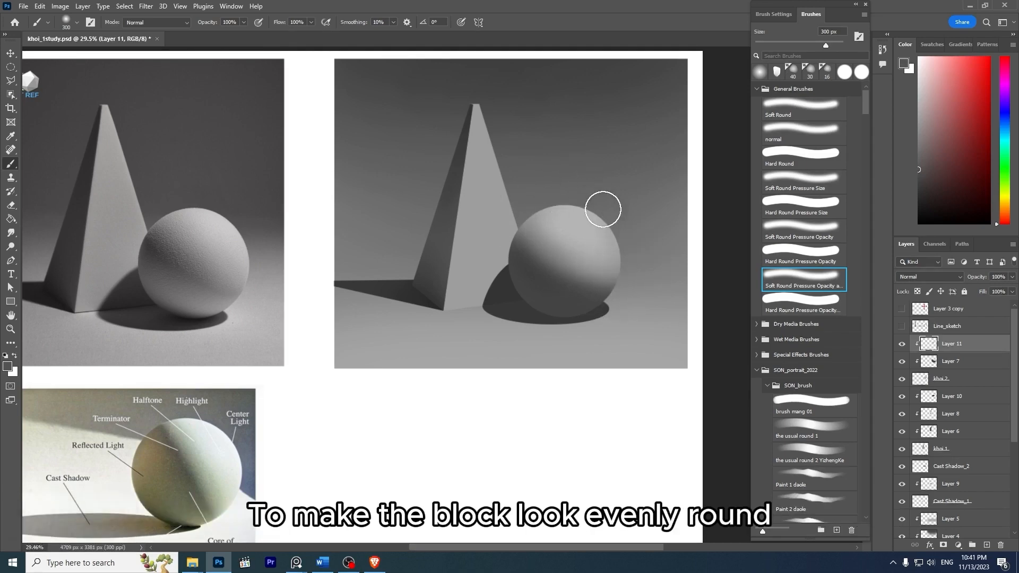
pyautogui.press('z')
pyautogui.moveTo(618, 173); pyautogui.dragTo(679, 215)
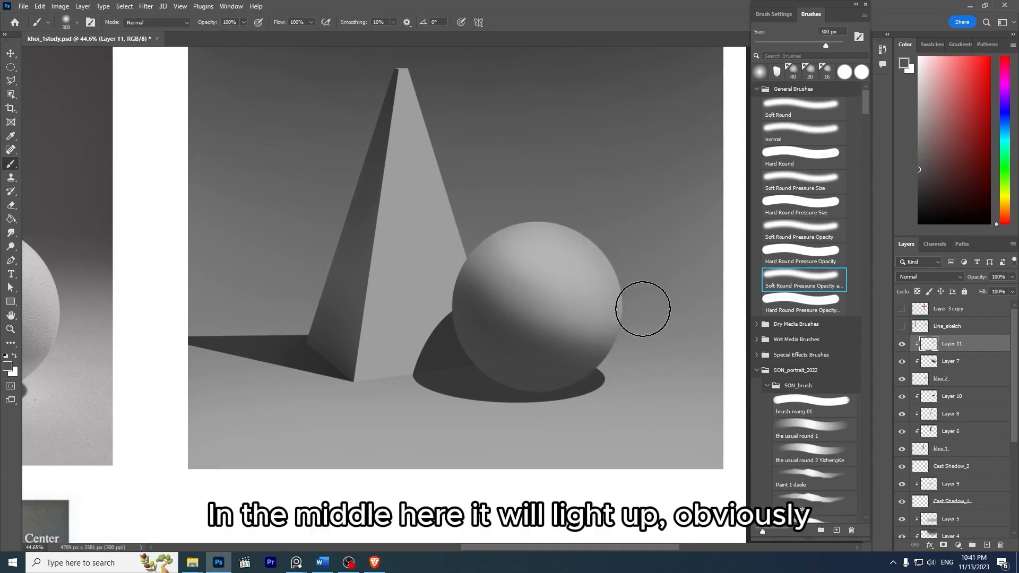
pyautogui.press('z')
pyautogui.moveTo(674, 316); pyautogui.dragTo(637, 230)
pyautogui.press('space')
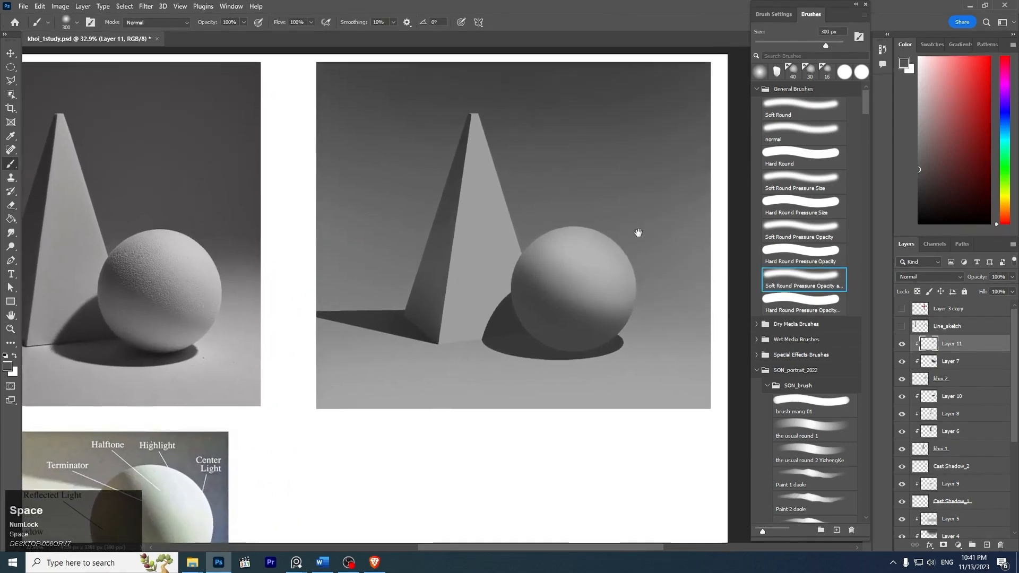
pyautogui.press('z')
pyautogui.moveTo(664, 276); pyautogui.dragTo(670, 272)
pyautogui.press('b')
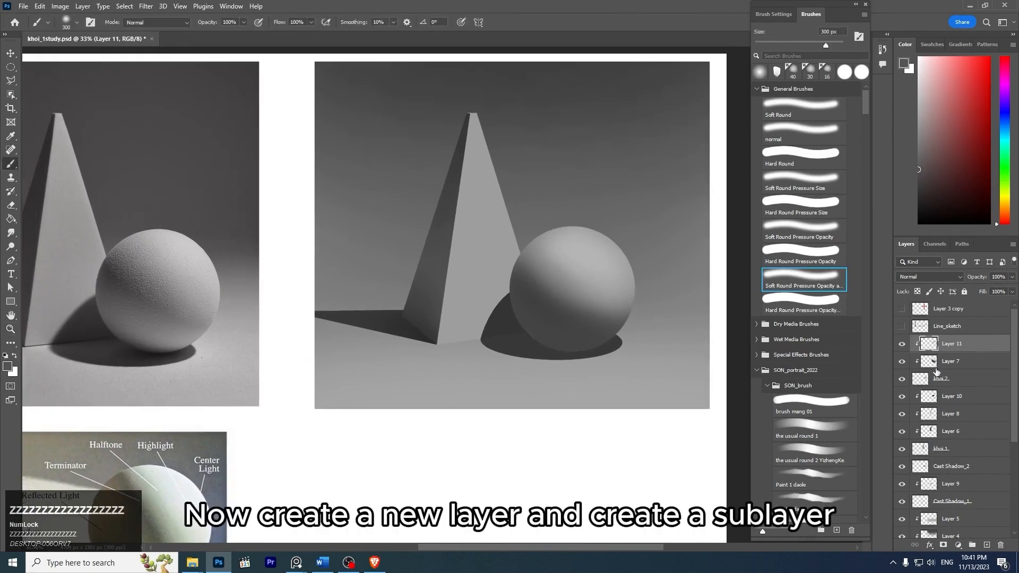
# - Add a new layer above Layer 11 clipped to the sphere, and sample a gray from the sphere's shaded side
pyautogui.hotkey('ctrl', 'shift', 'alt', 'n')
pyautogui.hotkey('ctrl', 'alt', 'g')
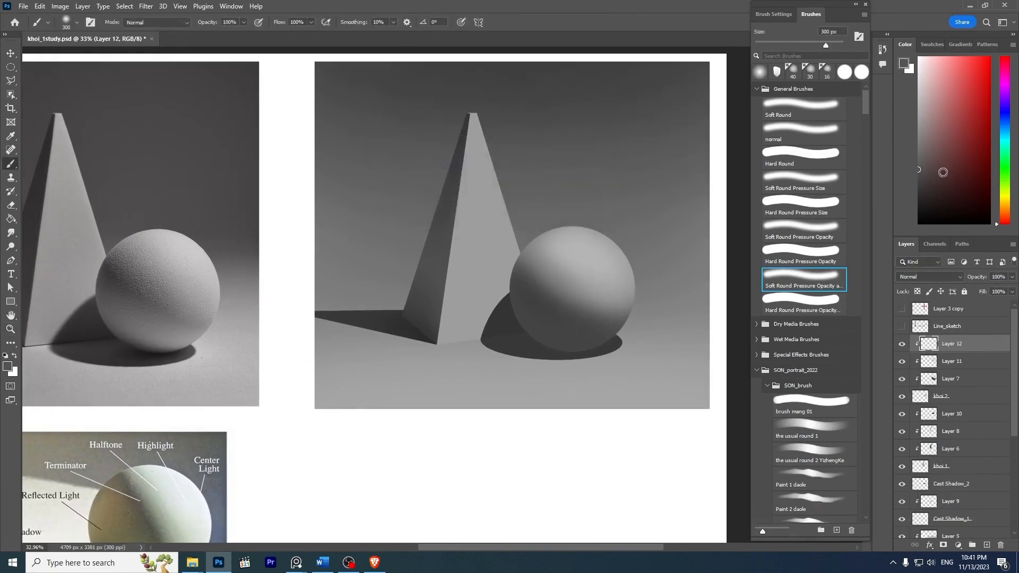
pyautogui.click(919, 167)
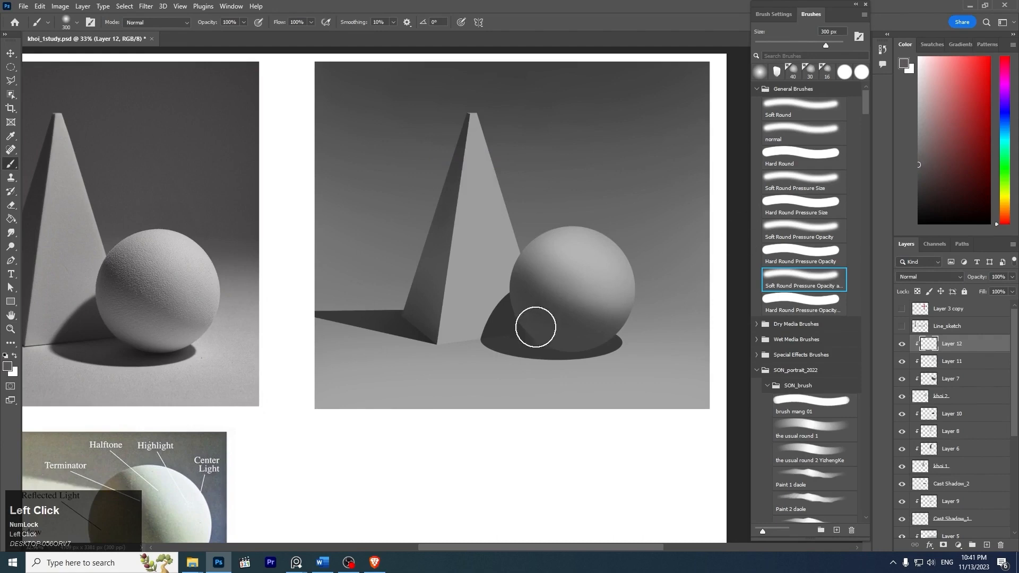
pyautogui.keyDown('alt'); pyautogui.click(565, 315); pyautogui.keyUp('alt')
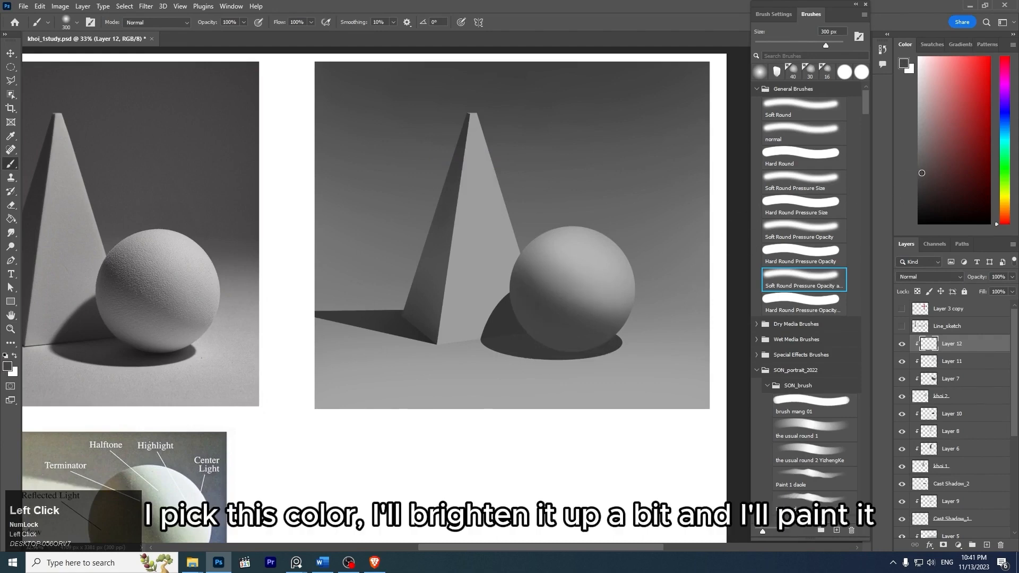
# - Paint reflected light along the sphere's underside with a slightly brighter gray and a soft brush enlarged from 300 to 400 px
pyautogui.moveTo(629, 357); pyautogui.dragTo(499, 340)
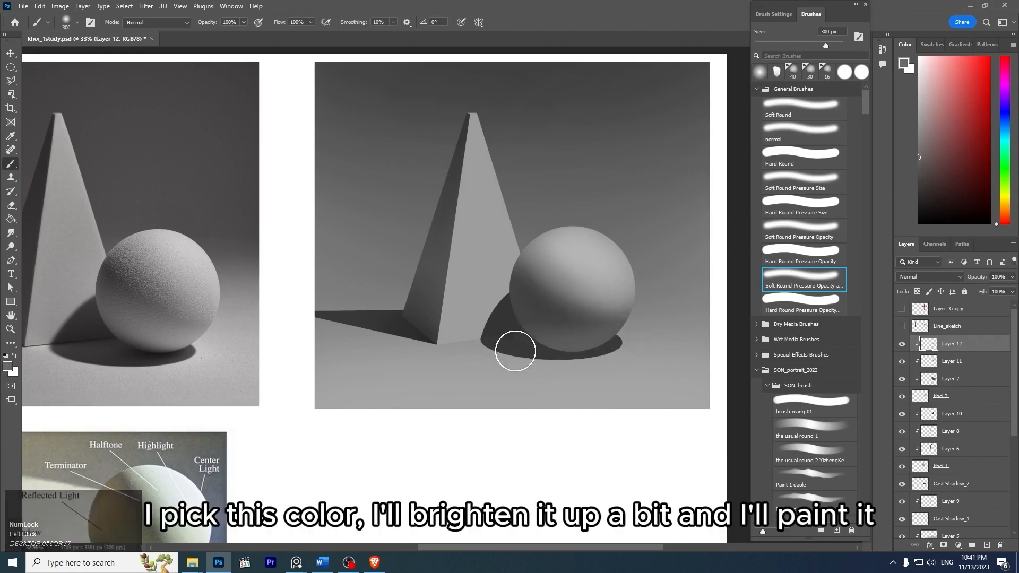
pyautogui.hotkey('ctrl', 'z')
pyautogui.moveTo(618, 345); pyautogui.dragTo(509, 340)
pyautogui.hotkey('ctrl', 'z')
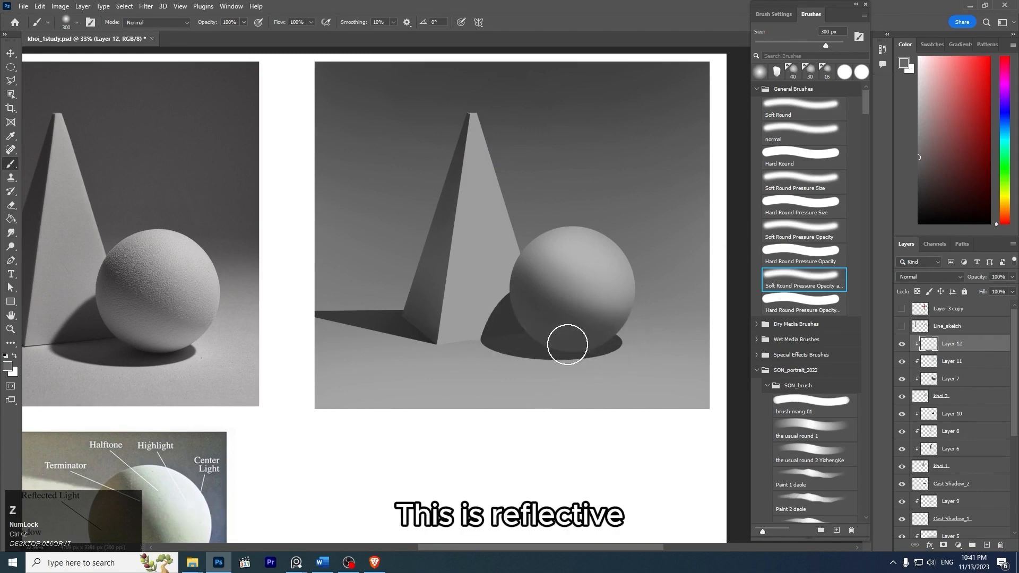
pyautogui.moveTo(589, 347); pyautogui.dragTo(488, 297)
pyautogui.hotkey('ctrl', 'z')
pyautogui.press(']')
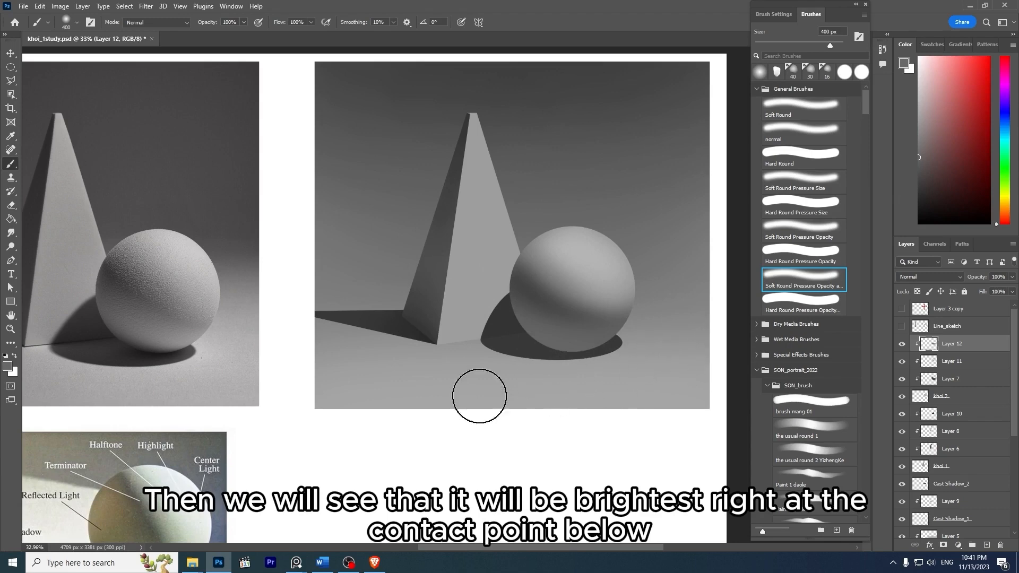
# - Inspect the reflected light where the reference sphere meets the table, and choose a brighter gray for the drawn sphere's underside
pyautogui.press('z')
pyautogui.moveTo(187, 366); pyautogui.dragTo(226, 366)
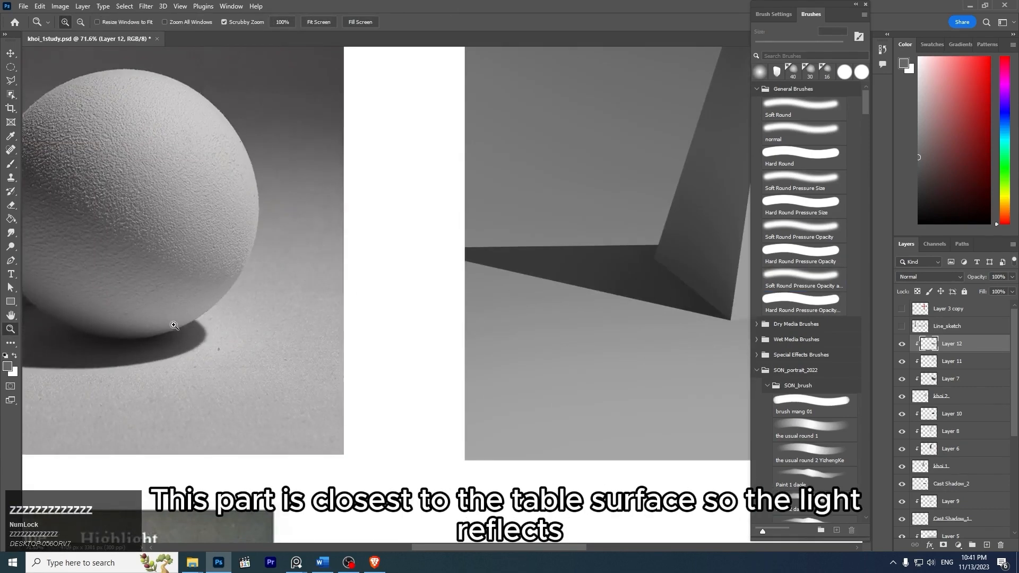
pyautogui.moveTo(336, 313)
pyautogui.mouseDown()
pyautogui.moveTo(273, 284)
pyautogui.moveTo(289, 285)
pyautogui.mouseUp()
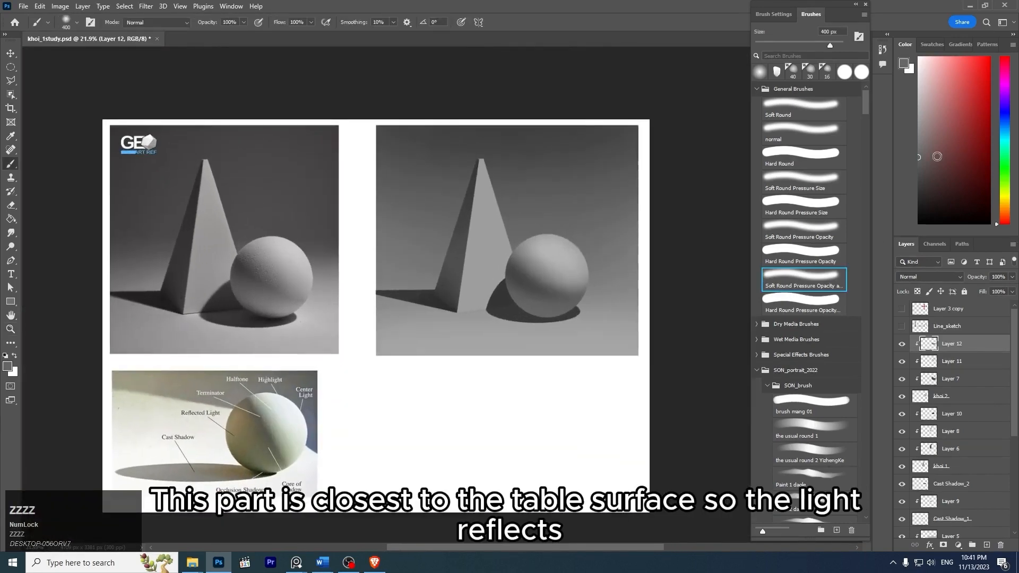
pyautogui.moveTo(924, 150); pyautogui.dragTo(909, 147)
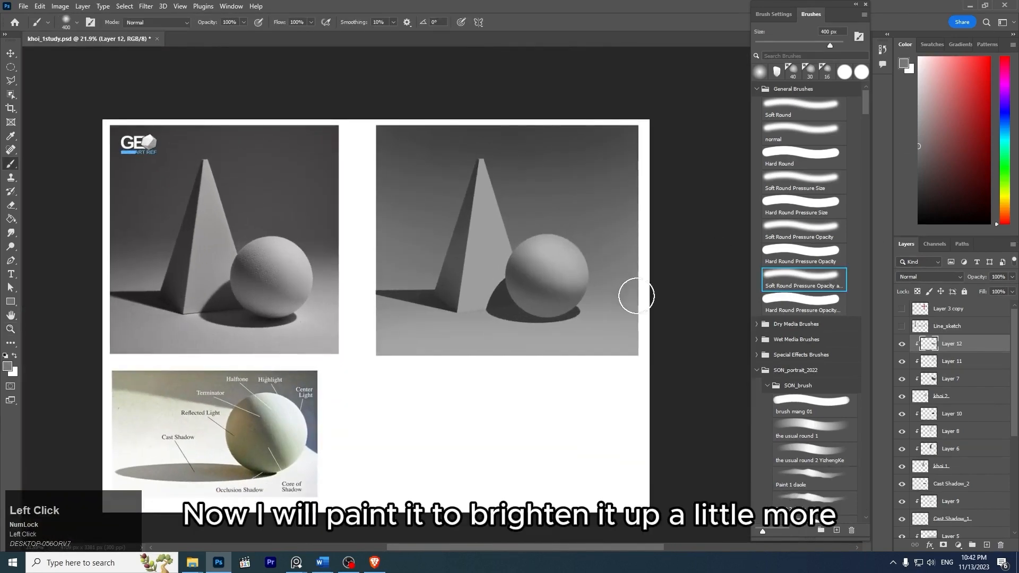
pyautogui.press('z')
pyautogui.moveTo(612, 307); pyautogui.dragTo(628, 317)
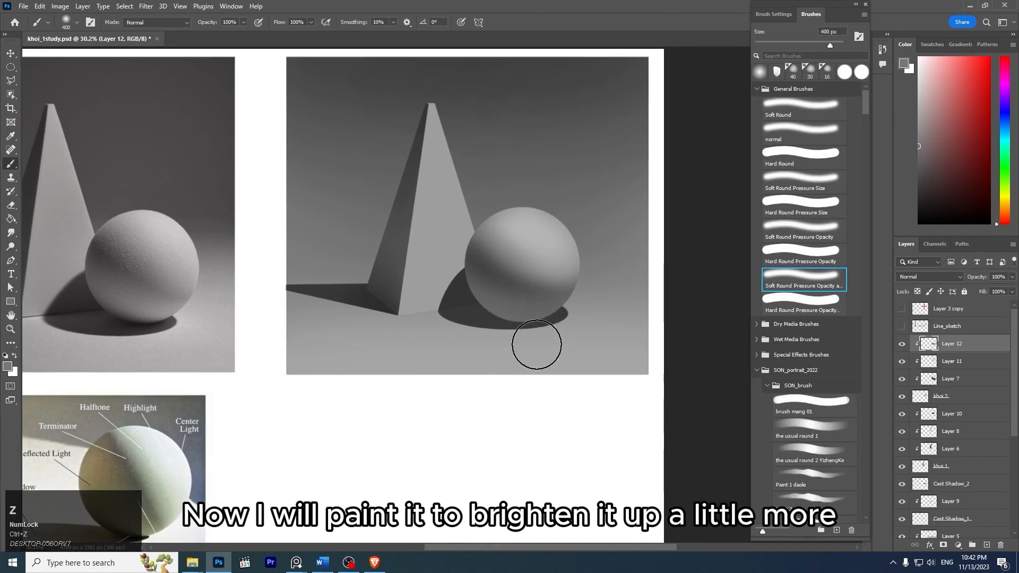
# - Add another new layer clipped to the sphere and brighten its underside with a lighter gray and the 400 px brush
pyautogui.hotkey('ctrl', 'shift', 'n')
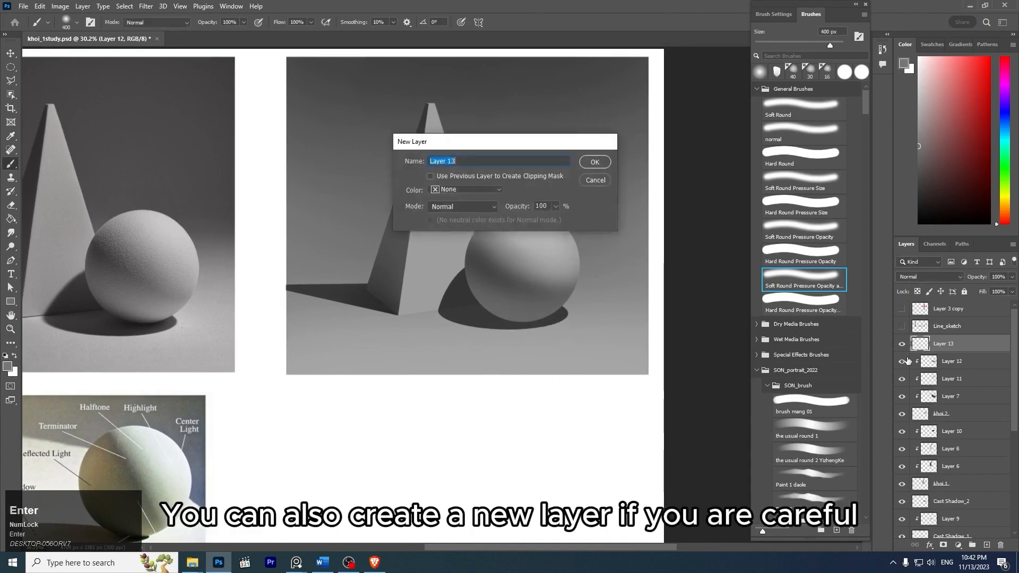
pyautogui.press('Return')
pyautogui.hotkey('ctrl', 'alt', 'g')
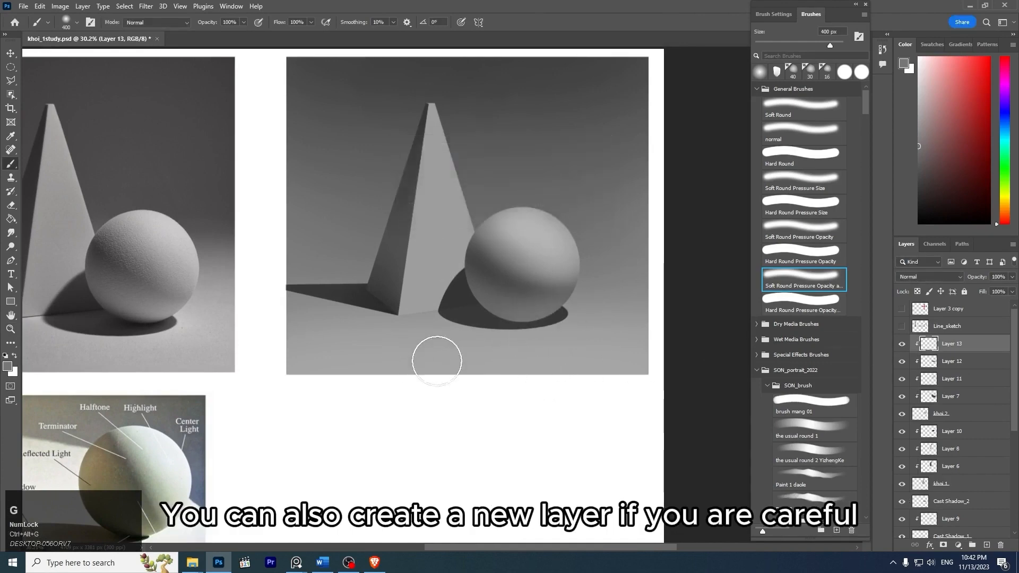
pyautogui.click(904, 140)
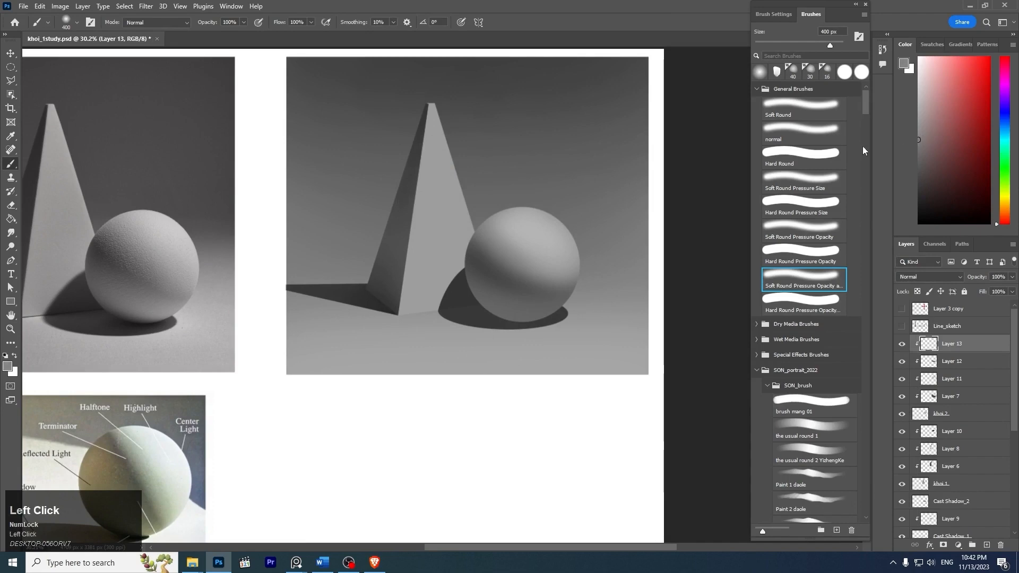
pyautogui.hotkey('ctrl', 'z')
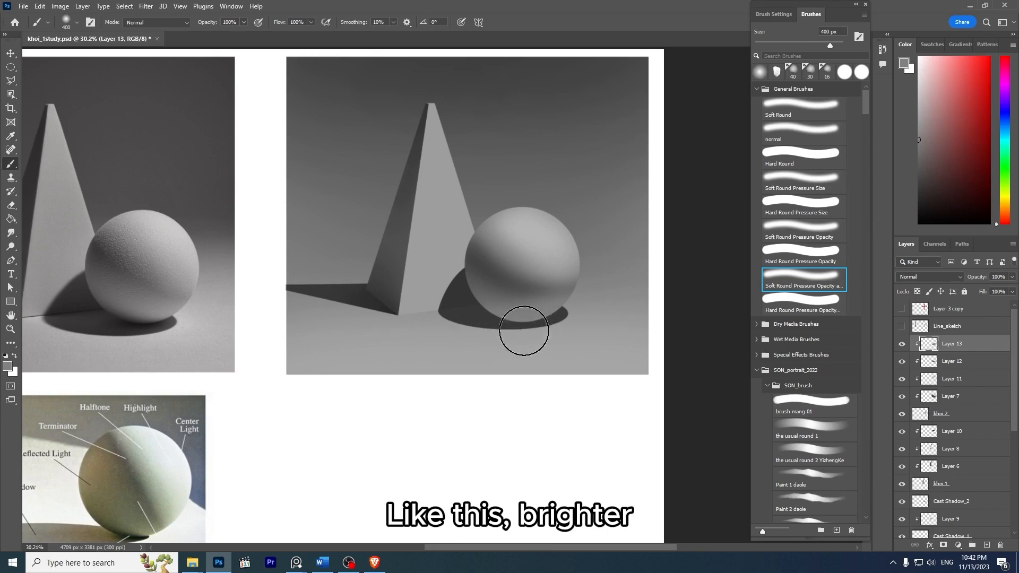
# - Brighten the reflected light near the sphere's contact point with an even lighter gray and a 250 px brush
pyautogui.click(907, 118)
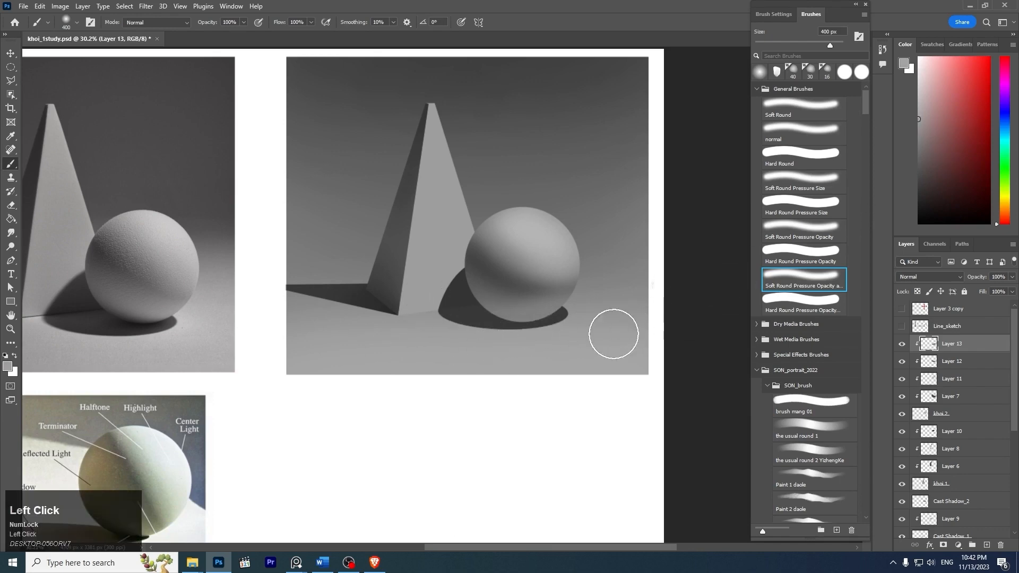
pyautogui.press('[')
pyautogui.press('[')
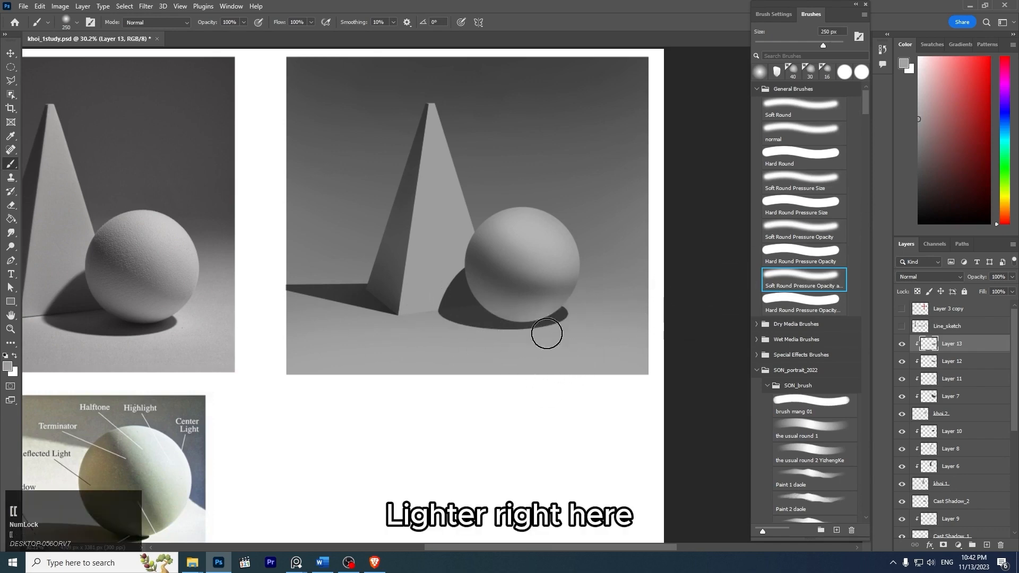
pyautogui.hotkey('ctrl', 'z')
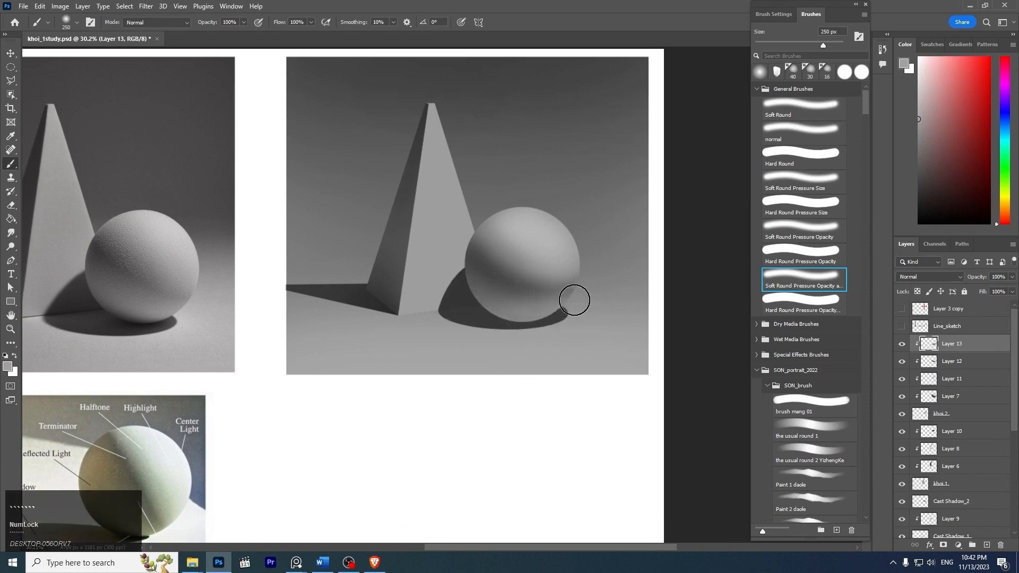
# - Examine how the bottom edge of the reference photo's sphere darkens near the cast shadow
pyautogui.press('z')
pyautogui.moveTo(602, 284); pyautogui.dragTo(629, 285)
pyautogui.press('space')
pyautogui.moveTo(425, 292); pyautogui.dragTo(635, 238)
pyautogui.press('z')
pyautogui.moveTo(184, 260); pyautogui.dragTo(253, 263)
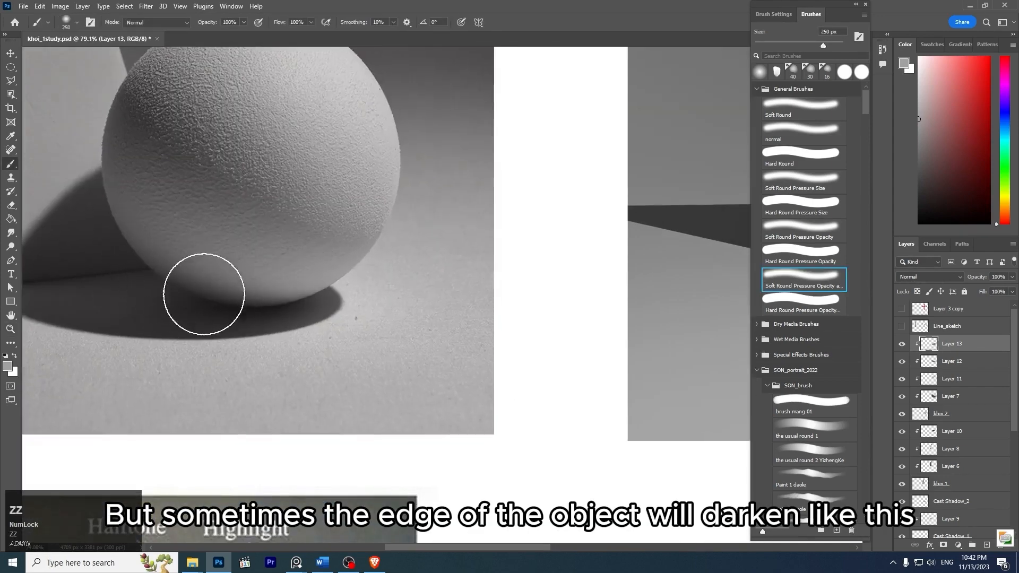
pyautogui.press('z')
pyautogui.moveTo(408, 268); pyautogui.dragTo(350, 237)
pyautogui.press('space')
pyautogui.moveTo(595, 282)
pyautogui.mouseDown()
pyautogui.moveTo(455, 269)
pyautogui.moveTo(588, 282)
pyautogui.moveTo(614, 307)
pyautogui.mouseUp()
pyautogui.press('z')
# - Reduce the brush to 200 px, then toggle Layer 12's visibility off and on to check its reflected-light strokes
pyautogui.press('[')
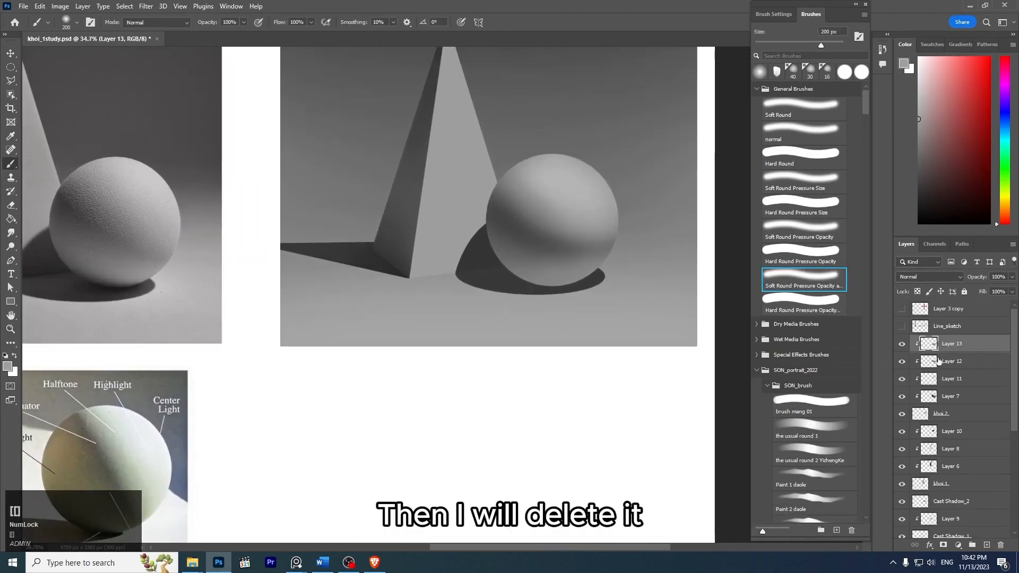
pyautogui.click(950, 362)
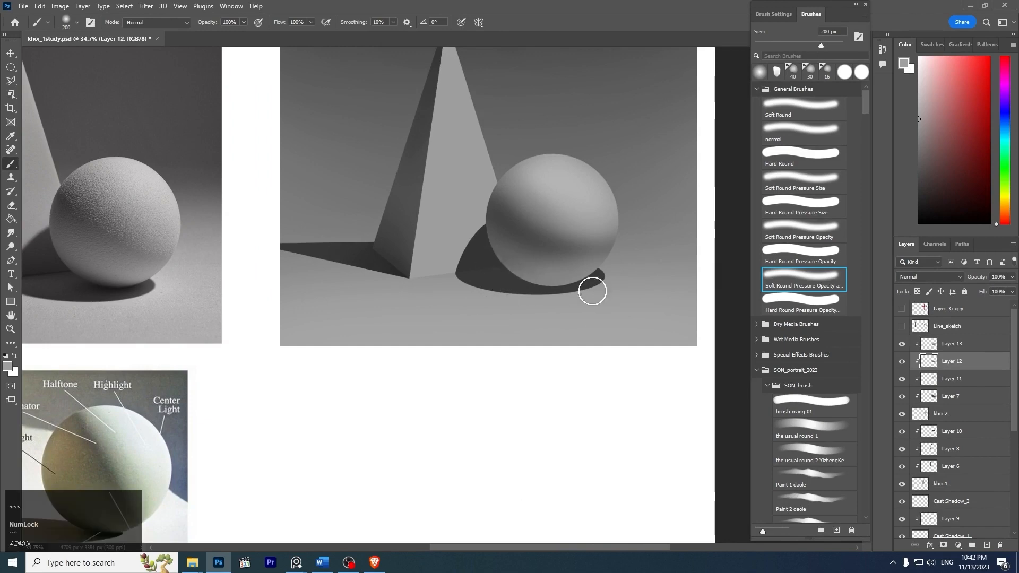
pyautogui.click(903, 362)
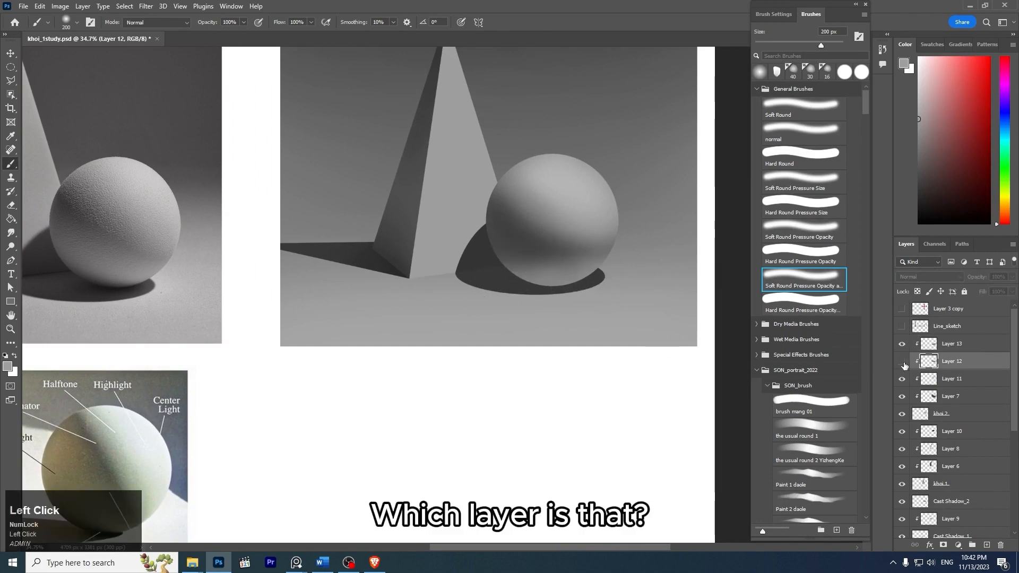
pyautogui.click(905, 363)
# - Add a new layer above Layer 13 and clip it to the sphere's base layer
pyautogui.click(930, 350)
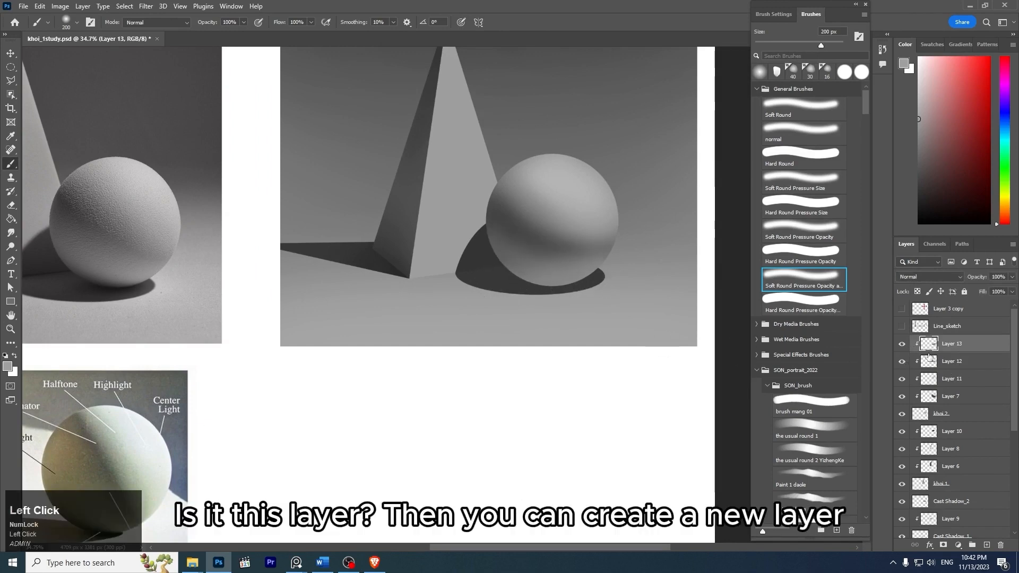
pyautogui.press('Return')
pyautogui.hotkey('ctrl', 'alt', 'g')
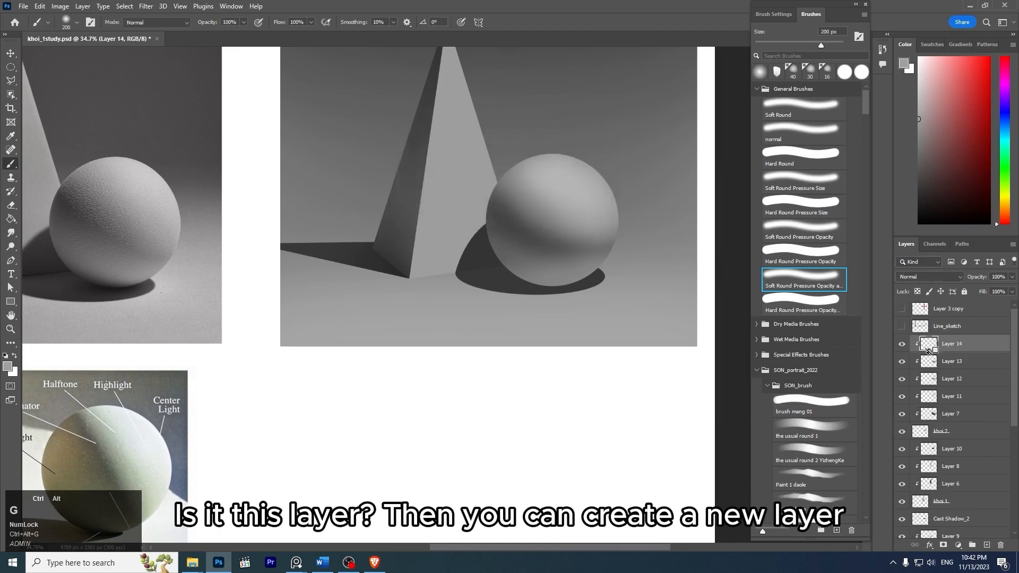
# - Darken the sphere's bottom edge with a dark gray sampled from its cast shadow, using the 200 px soft brush
pyautogui.moveTo(553, 288); pyautogui.dragTo(579, 274)
pyautogui.hotkey('ctrl', 'z')
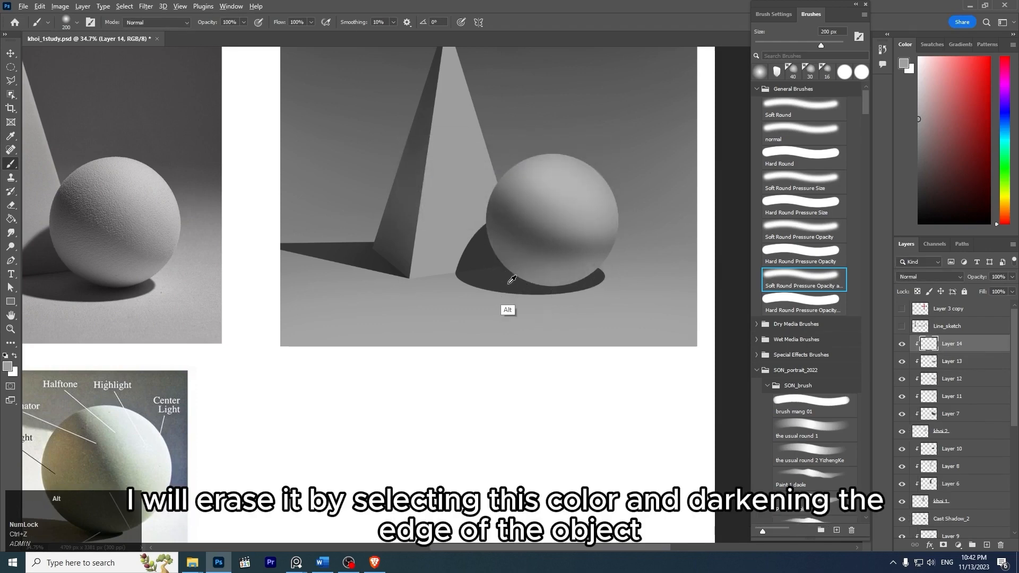
pyautogui.keyDown('alt'); pyautogui.click(508, 284); pyautogui.keyUp('alt')
pyautogui.moveTo(497, 273); pyautogui.dragTo(608, 273)
pyautogui.hotkey('ctrl', 'z')
pyautogui.moveTo(498, 275); pyautogui.dragTo(607, 280)
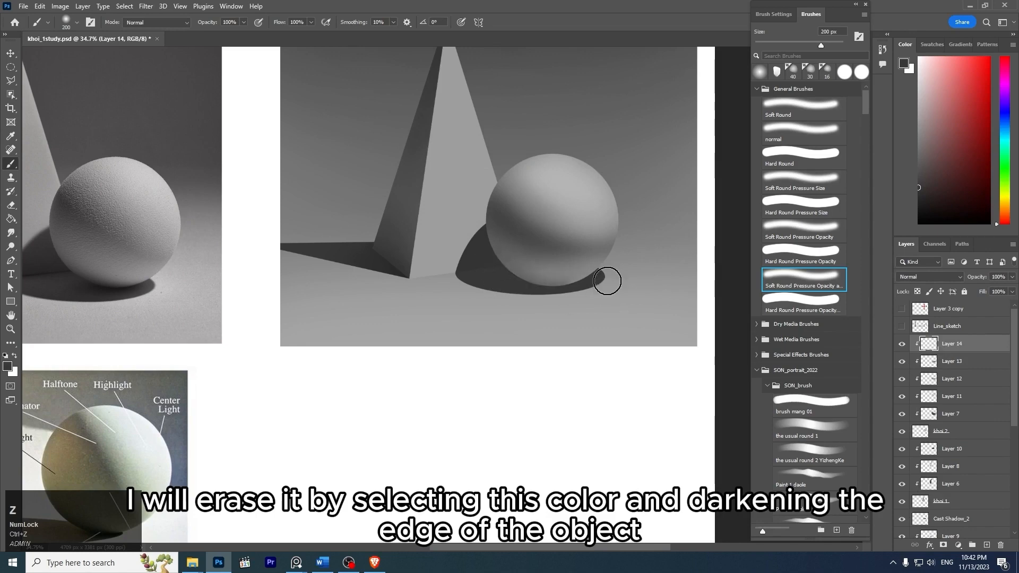
# - Refine the dark bottom edge of the sphere on Layer 14 with the 200 px soft brush, undoing unsuitable strokes
pyautogui.hotkey('ctrl', 'z')
pyautogui.moveTo(514, 285); pyautogui.dragTo(584, 290)
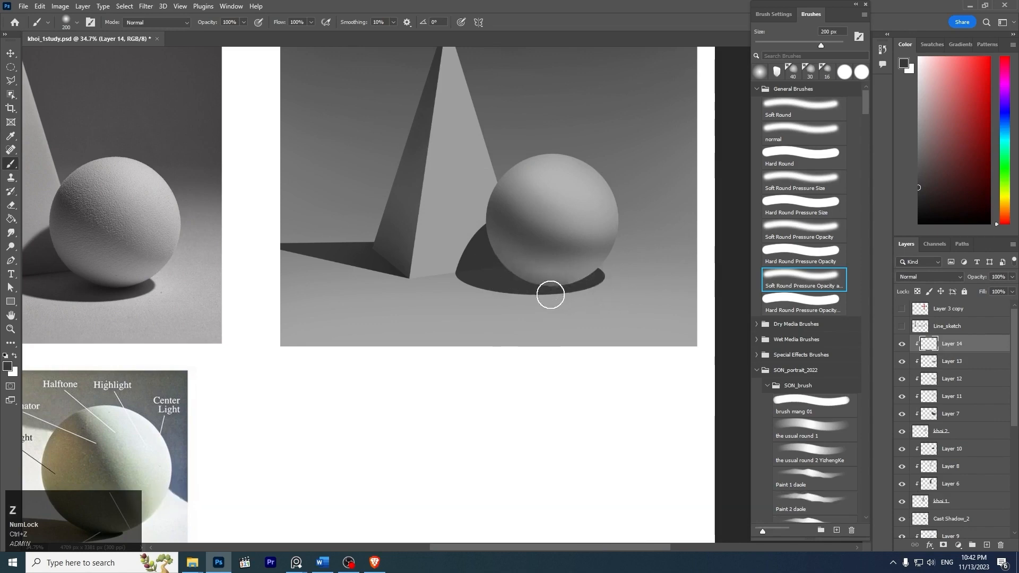
pyautogui.hotkey('ctrl', 'z')
pyautogui.moveTo(514, 294); pyautogui.dragTo(618, 292)
pyautogui.moveTo(547, 301); pyautogui.dragTo(599, 293)
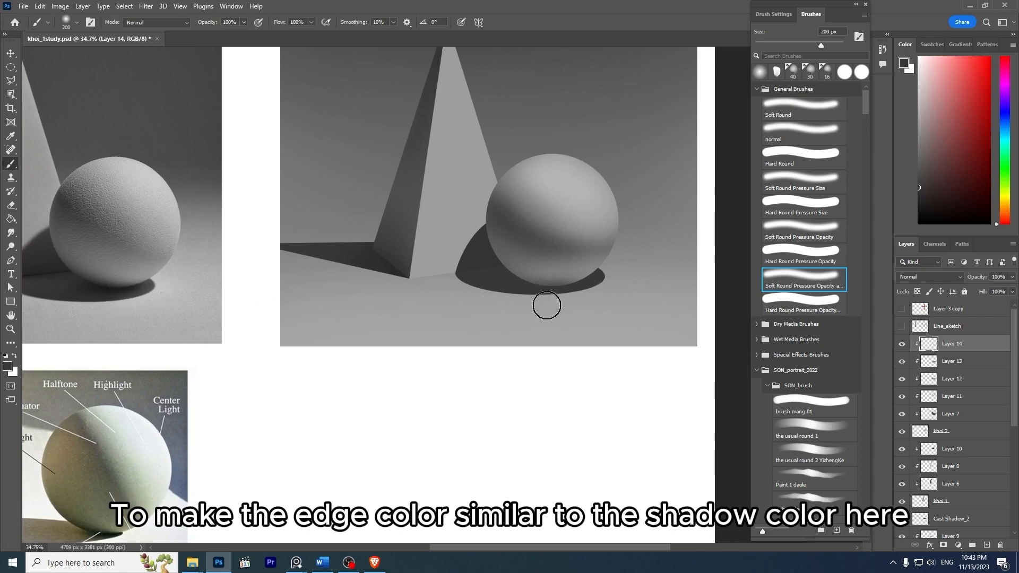
pyautogui.hotkey('ctrl', 'z')
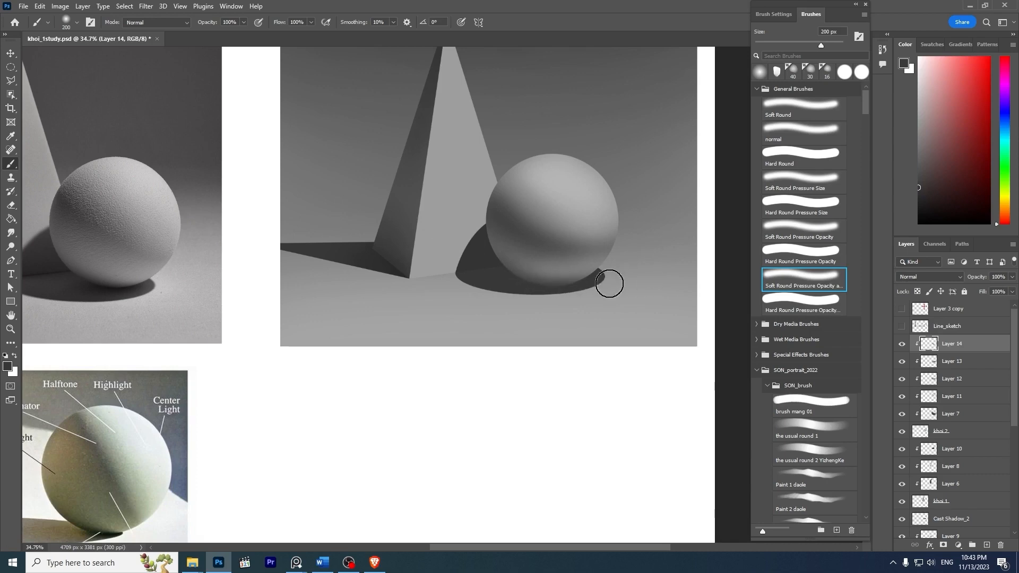
pyautogui.press('z')
pyautogui.moveTo(669, 206)
pyautogui.mouseDown()
pyautogui.moveTo(611, 164)
pyautogui.moveTo(666, 225)
pyautogui.mouseUp()
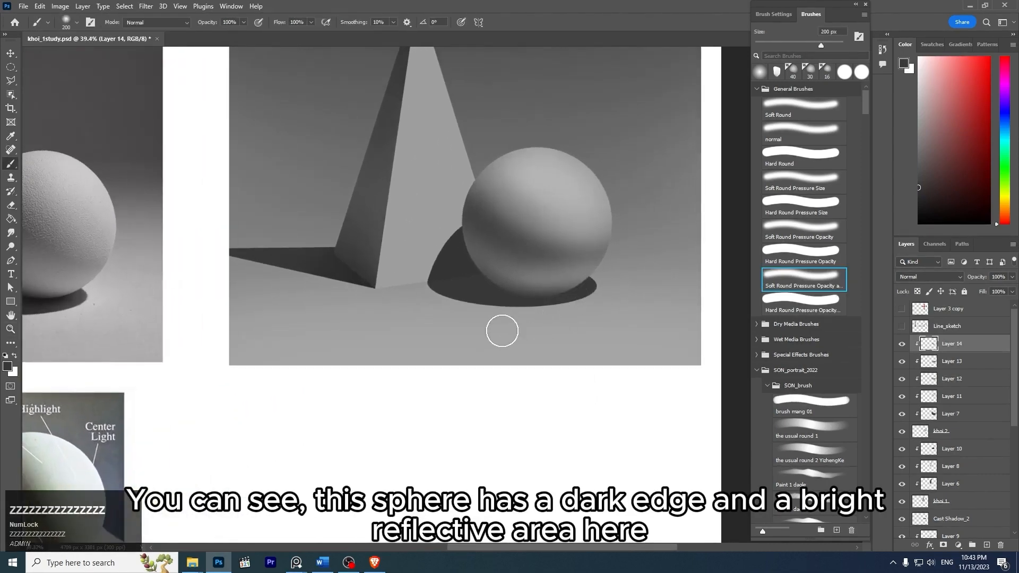
pyautogui.press('z')
pyautogui.moveTo(626, 289)
pyautogui.mouseDown()
pyautogui.moveTo(643, 289)
pyautogui.moveTo(565, 265)
pyautogui.mouseUp()
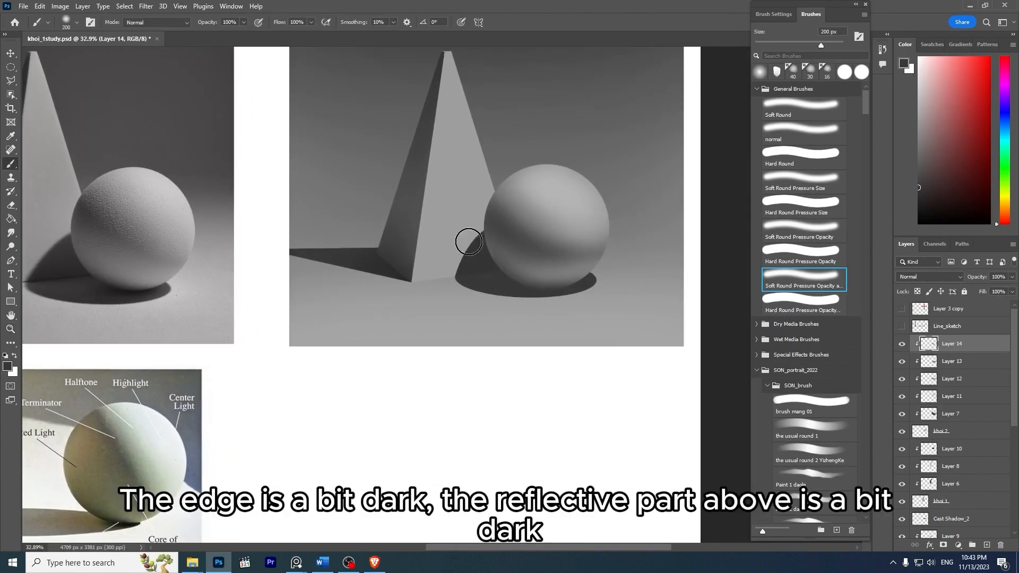
pyautogui.hotkey('ctrl', 'z')
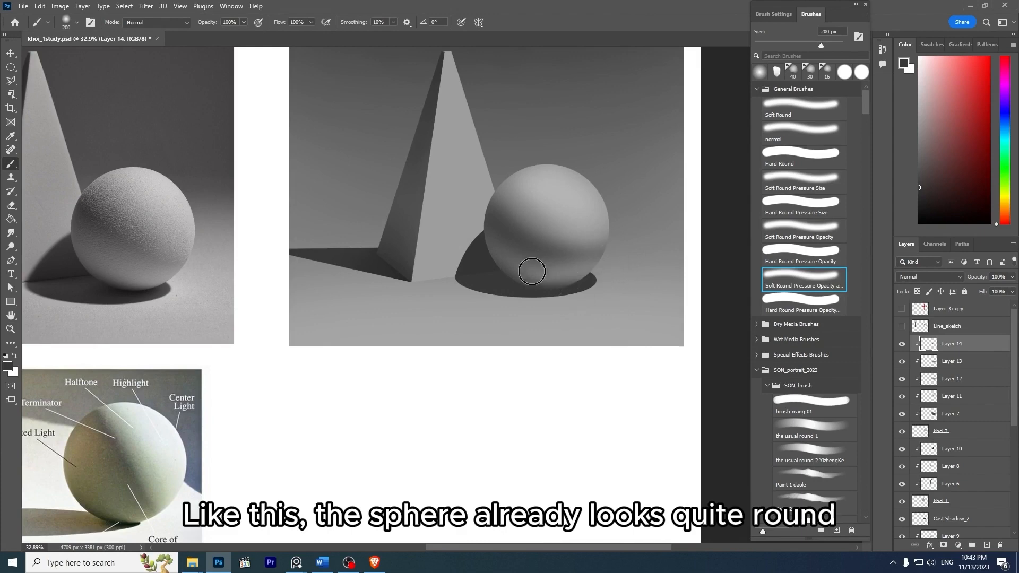
# - Compare the sphere with the reference photo, then select Layer 13 and toggle its visibility off and on
pyautogui.press('z')
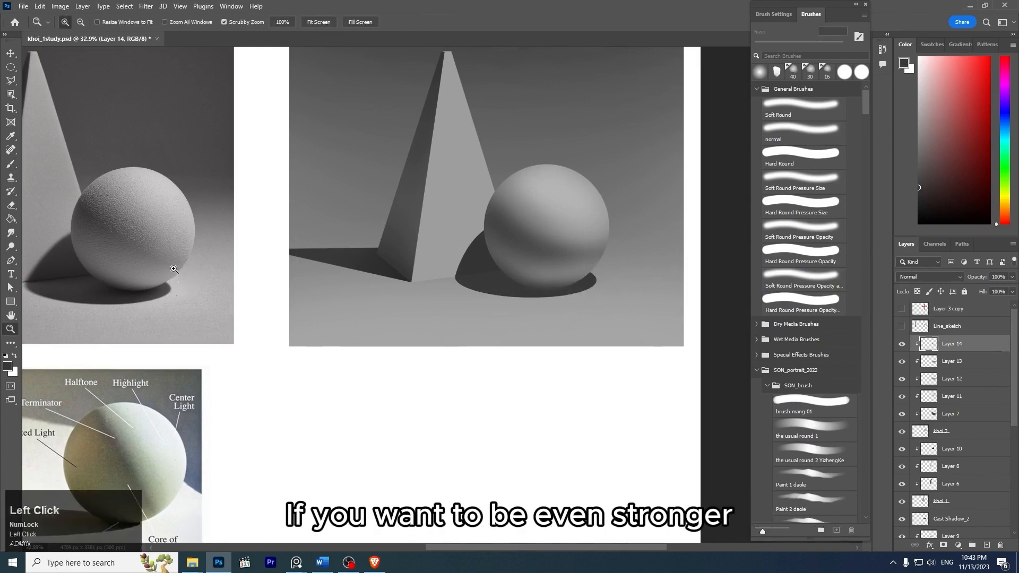
pyautogui.moveTo(165, 265); pyautogui.dragTo(213, 270)
pyautogui.press('z')
pyautogui.moveTo(294, 269); pyautogui.dragTo(242, 242)
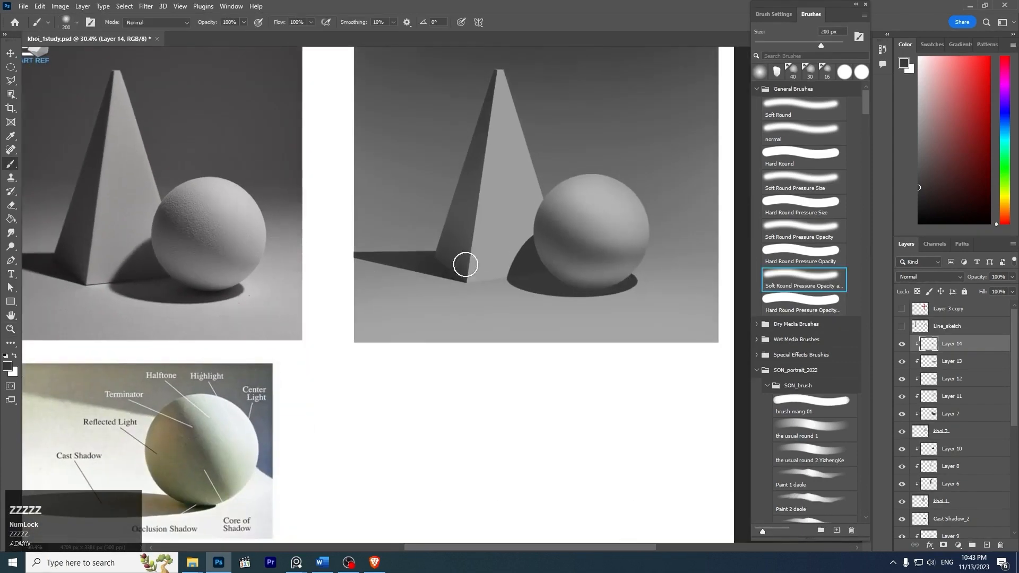
pyautogui.press('space')
pyautogui.moveTo(628, 259); pyautogui.dragTo(583, 258)
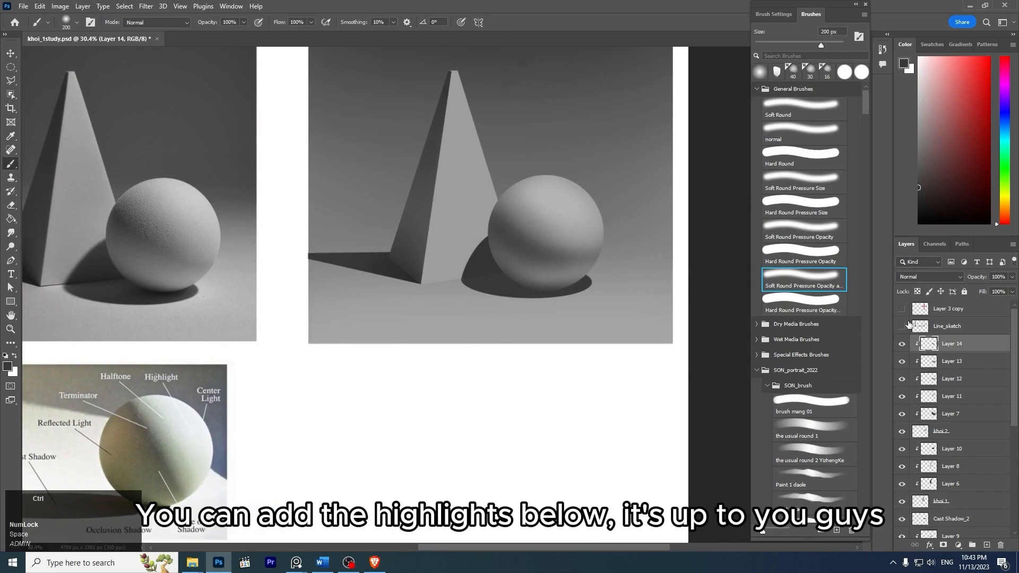
pyautogui.click(922, 362)
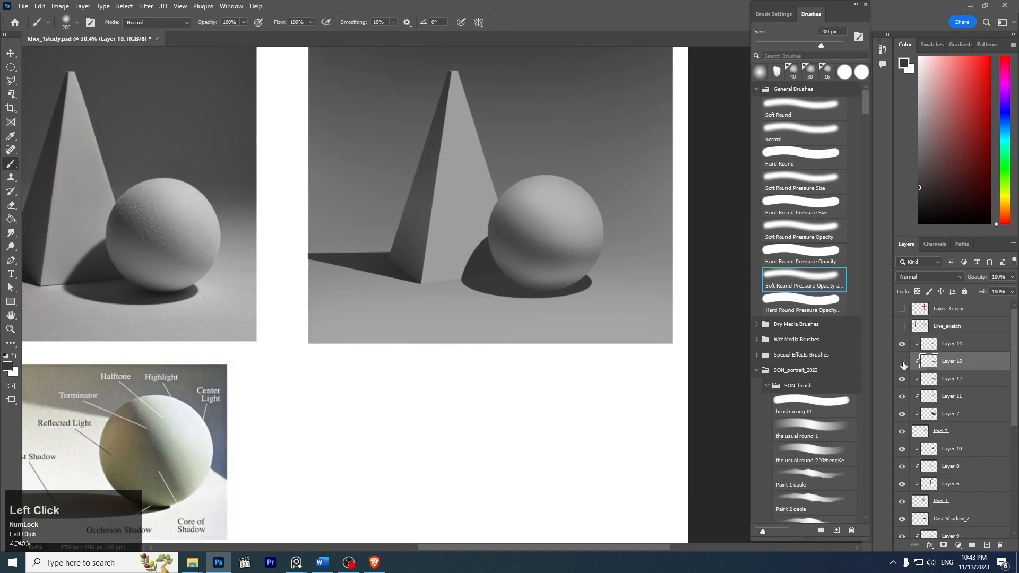
pyautogui.click(903, 362)
pyautogui.click(902, 362)
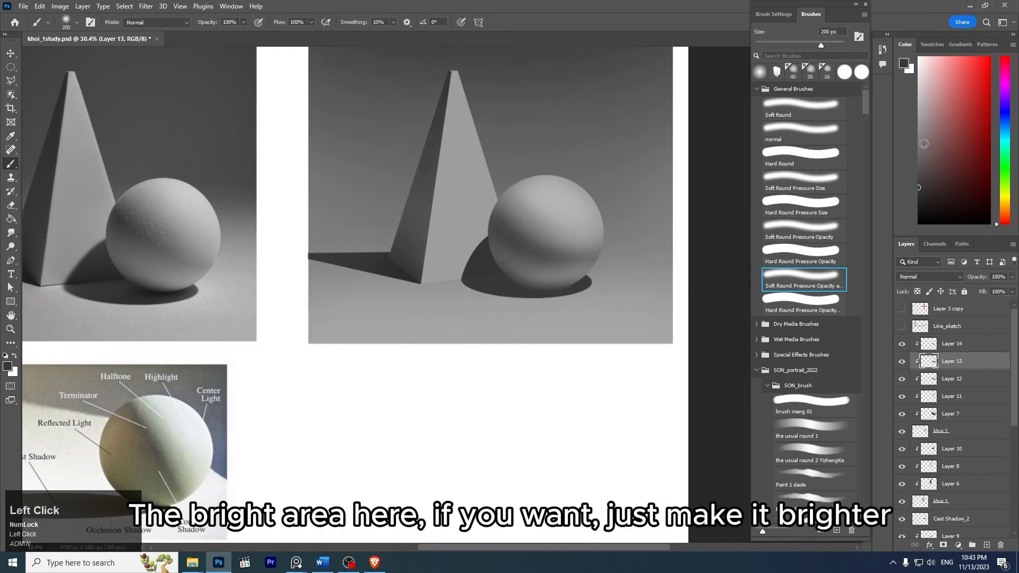
# - Brighten the reflected-light area low on the sphere on Layer 13 with a lighter gray and the 200 px soft brush
pyautogui.keyDown('alt'); pyautogui.click(562, 282); pyautogui.keyUp('alt')
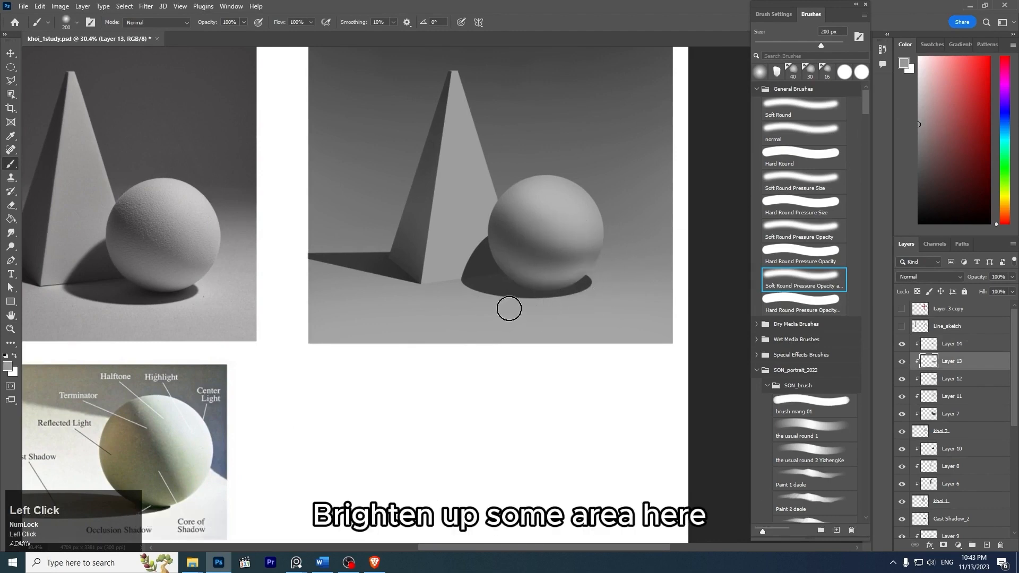
pyautogui.hotkey('ctrl', 'z')
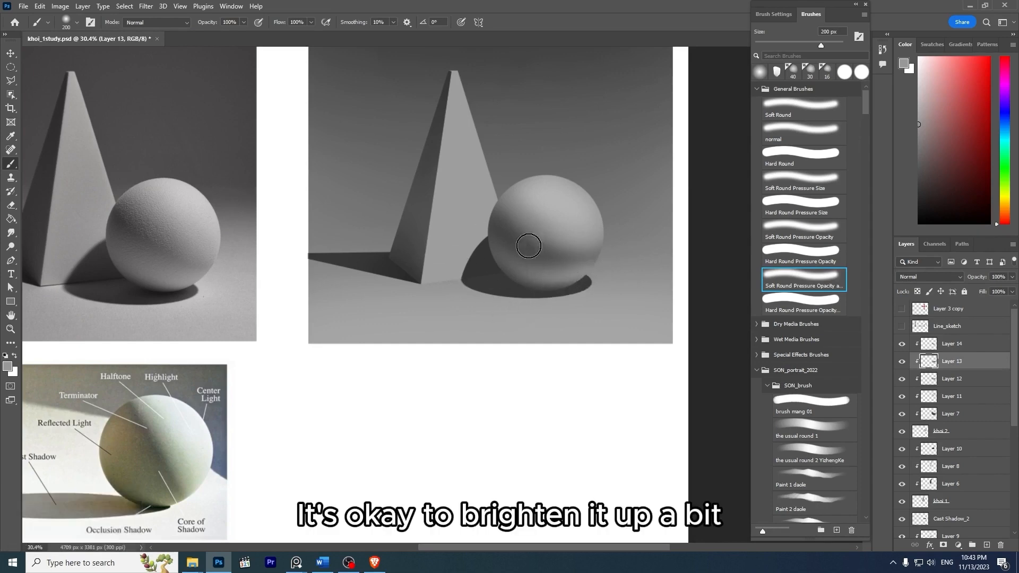
pyautogui.press('`')
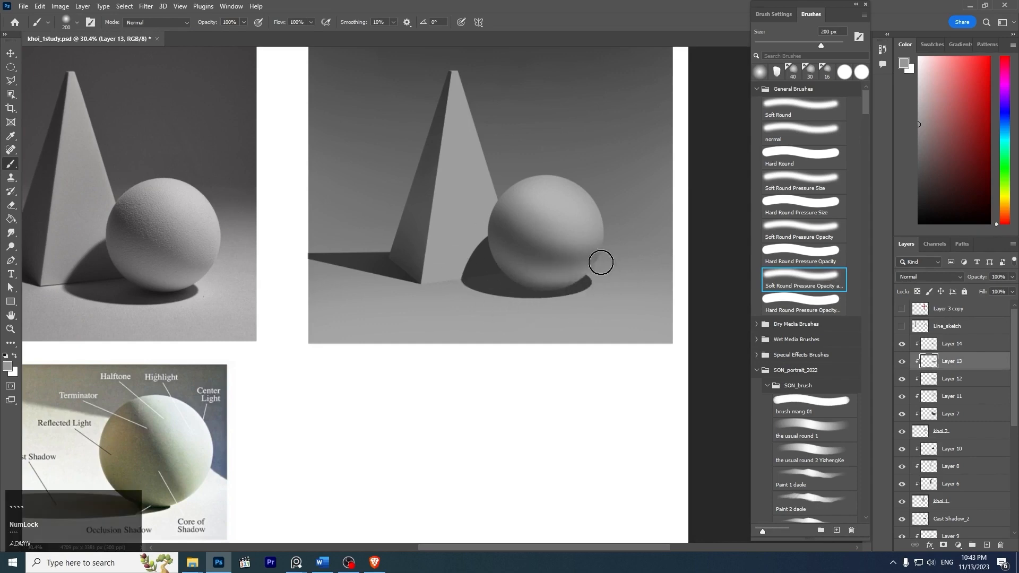
pyautogui.press('z')
pyautogui.moveTo(665, 242)
pyautogui.mouseDown()
pyautogui.moveTo(587, 189)
pyautogui.moveTo(642, 245)
pyautogui.moveTo(623, 260)
pyautogui.mouseUp()
pyautogui.press('space')
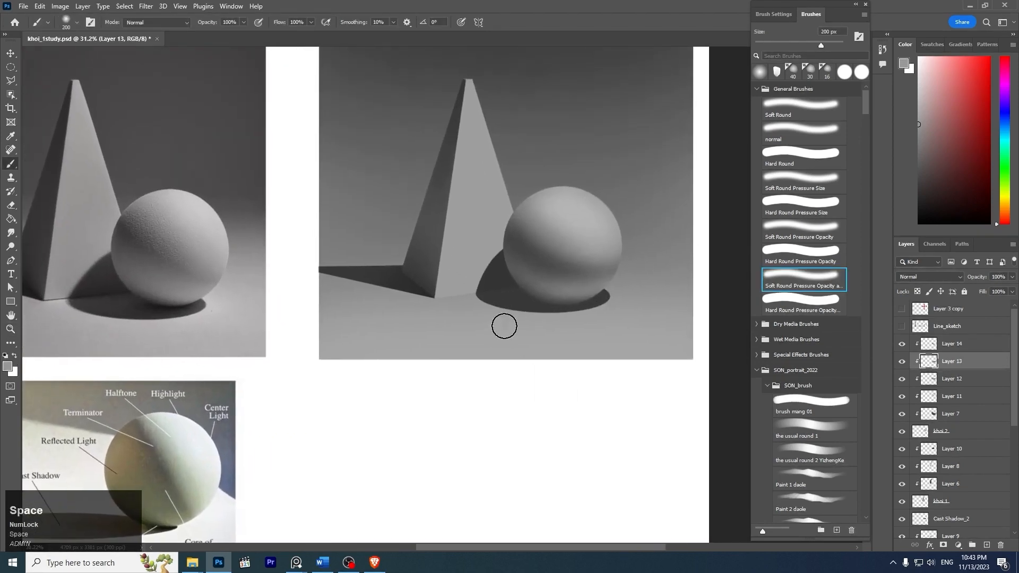
# - Add a new layer above Cast Shadow_2 and clip it to that layer
pyautogui.press('z')
pyautogui.moveTo(564, 325)
pyautogui.mouseDown()
pyautogui.moveTo(551, 304)
pyautogui.moveTo(612, 316)
pyautogui.mouseUp()
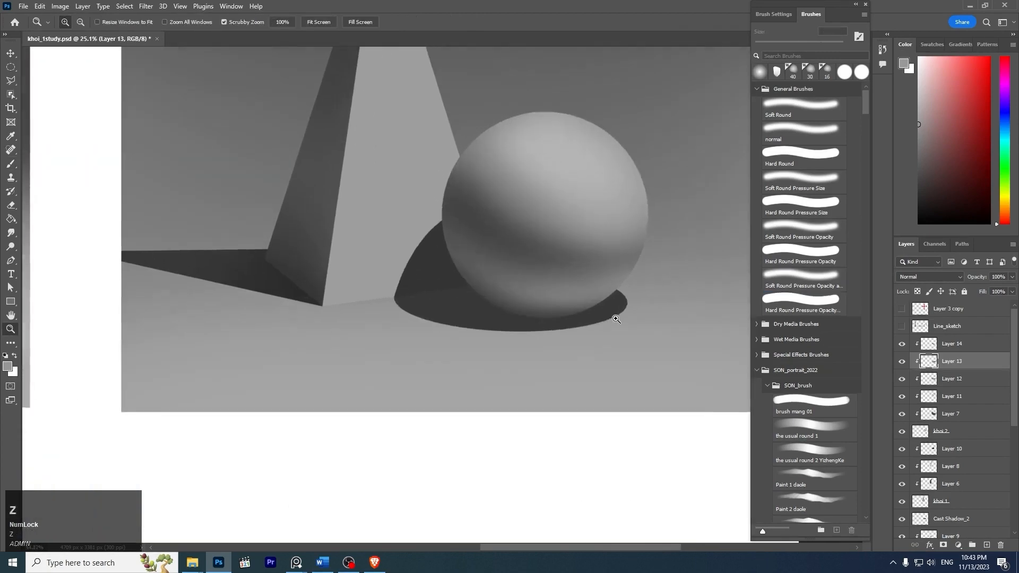
pyautogui.keyDown('ctrl'); pyautogui.click(497, 329); pyautogui.keyUp('ctrl')
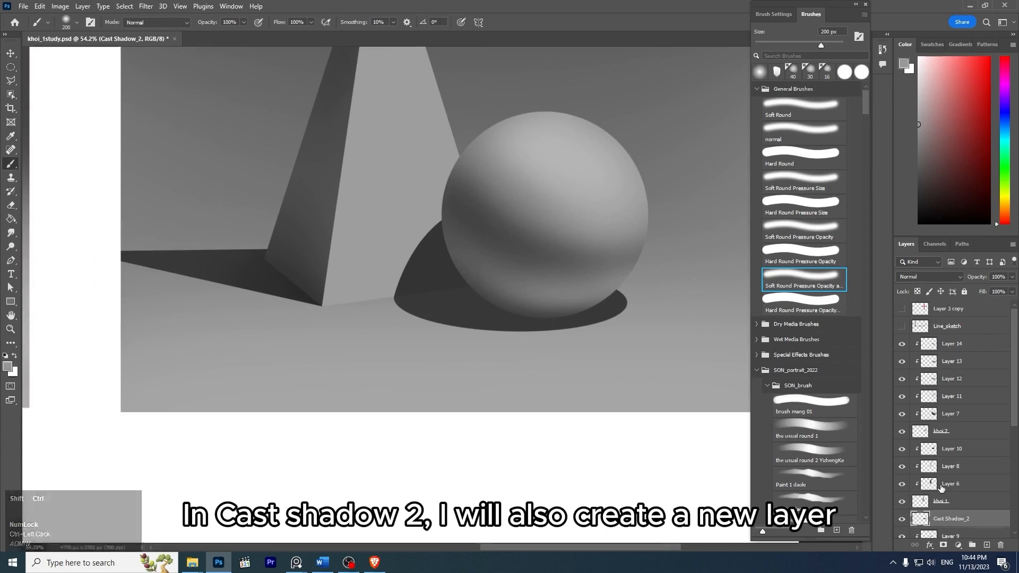
pyautogui.hotkey('ctrl', 'shift', 'n')
pyautogui.press('Return')
pyautogui.hotkey('ctrl', 'alt', 'g')
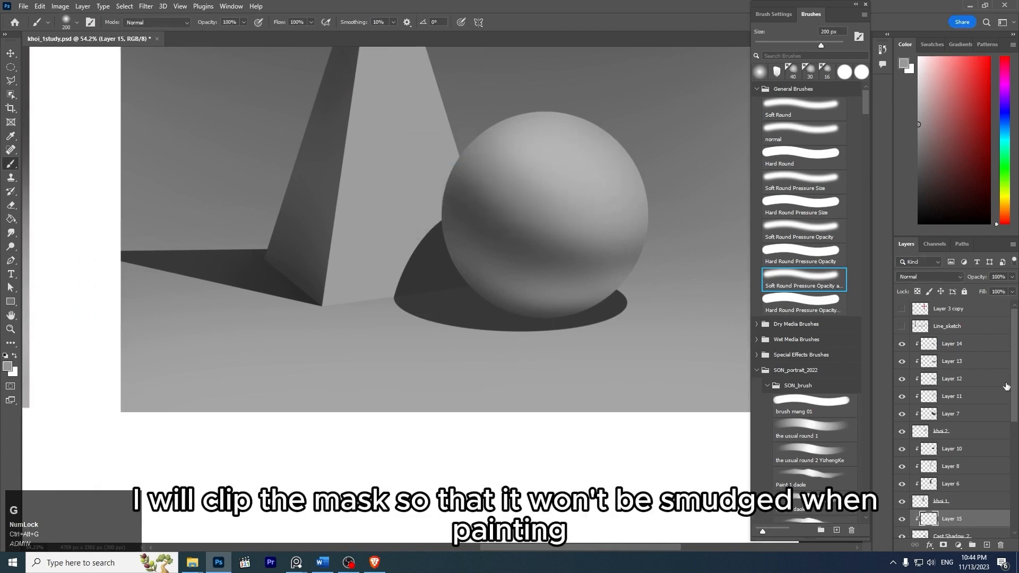
pyautogui.moveTo(1014, 368); pyautogui.dragTo(1015, 403)
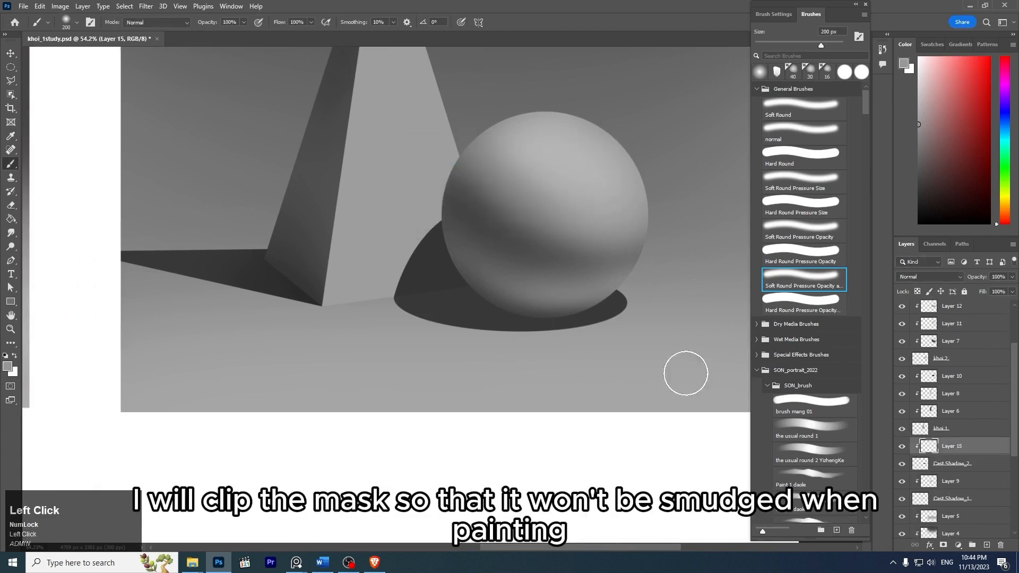
# - Sample the cast shadow's dark gray, choose a darker shade and paint the shadow directly beneath the sphere at 200 px
pyautogui.press('z')
pyautogui.moveTo(617, 334); pyautogui.dragTo(564, 305)
pyautogui.press('z')
pyautogui.moveTo(209, 324); pyautogui.dragTo(251, 350)
pyautogui.moveTo(387, 330); pyautogui.dragTo(342, 324)
pyautogui.press('space')
pyautogui.moveTo(662, 293)
pyautogui.mouseDown()
pyautogui.moveTo(519, 279)
pyautogui.moveTo(572, 334)
pyautogui.mouseUp()
pyautogui.press('z')
pyautogui.keyDown('alt'); pyautogui.click(522, 345); pyautogui.keyUp('alt')
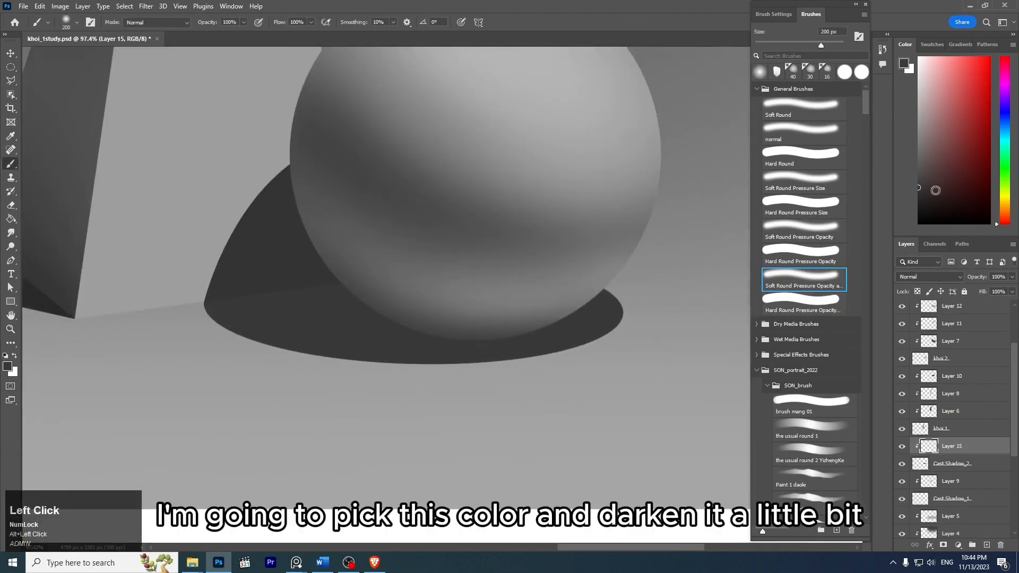
pyautogui.moveTo(407, 339); pyautogui.dragTo(560, 310)
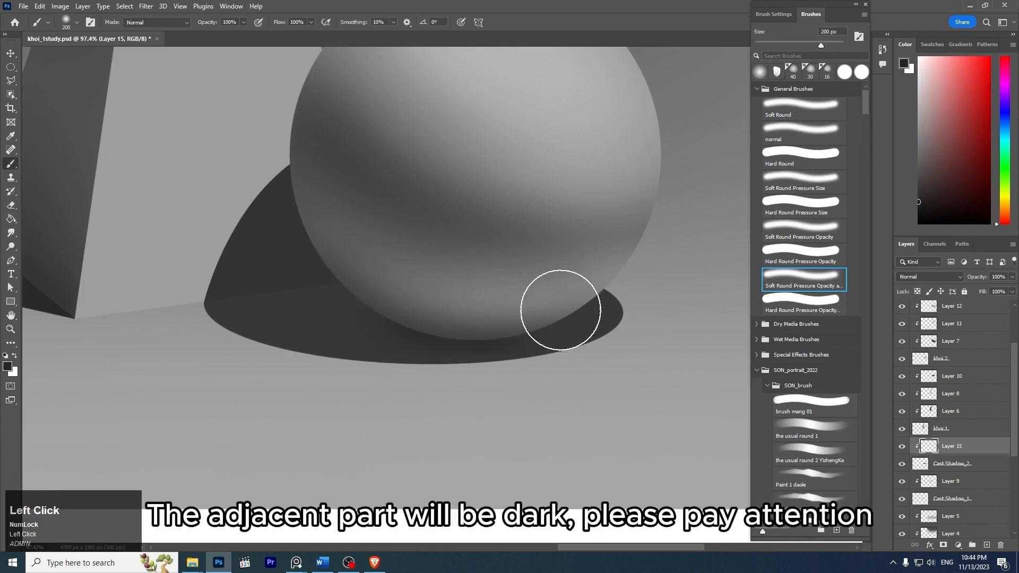
# - Undo the last wide stroke, reduce the brush to 125 px and darken the shadow close along the sphere's bottom edge
pyautogui.hotkey('ctrl', 'z')
pyautogui.press('[')
pyautogui.press('[')
pyautogui.press('[')
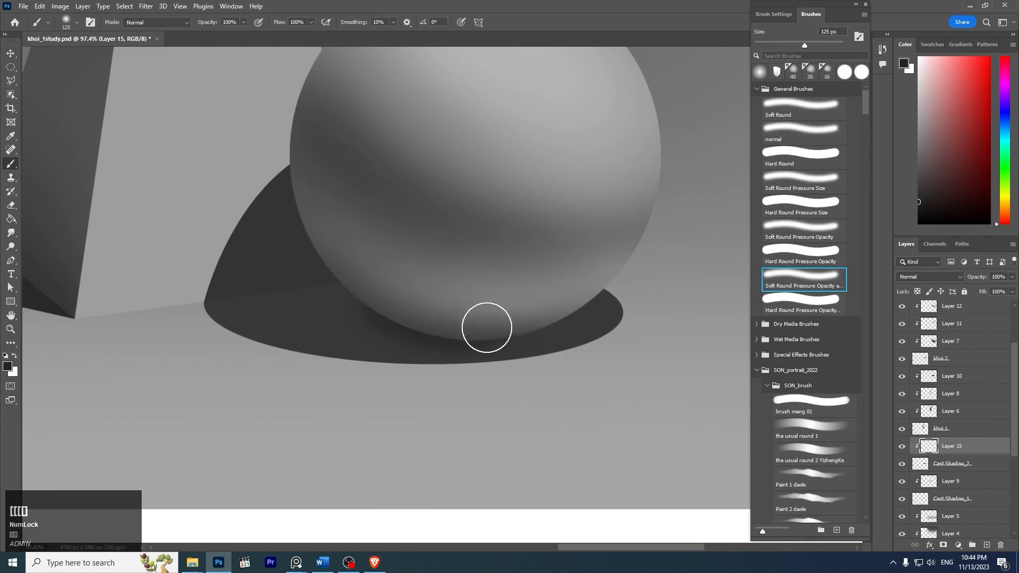
pyautogui.press('z')
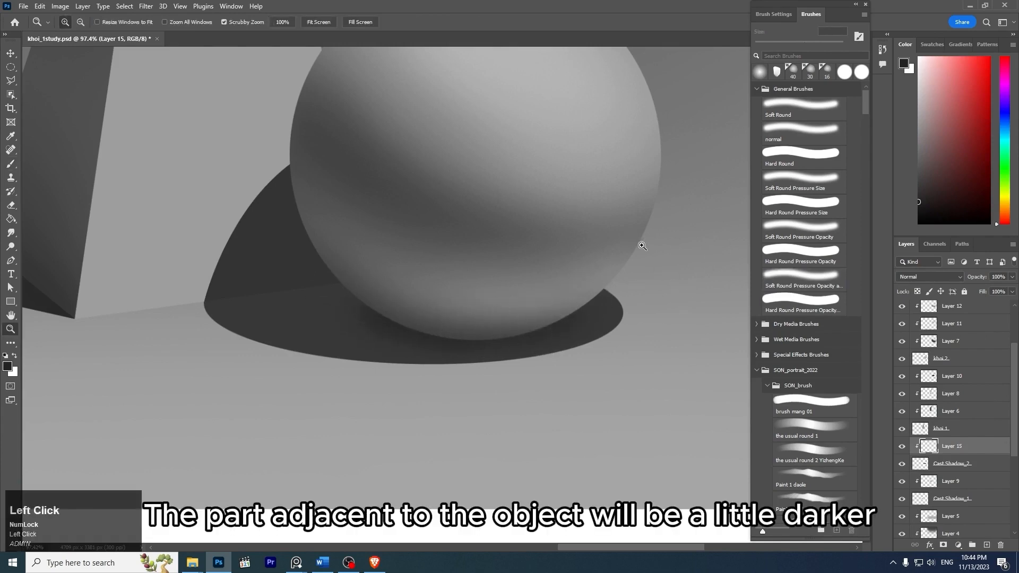
pyautogui.moveTo(640, 245)
pyautogui.mouseDown()
pyautogui.moveTo(556, 193)
pyautogui.moveTo(530, 199)
pyautogui.mouseUp()
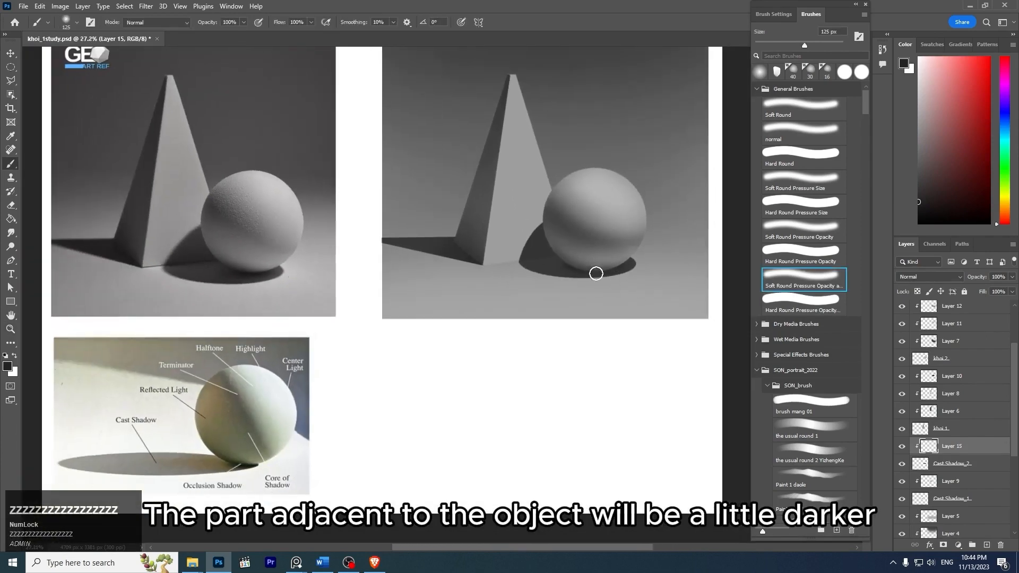
# - Enlarge the brush to 175 px and rework the contact shadow under the sphere, undoing the last stroke
pyautogui.press('z')
pyautogui.moveTo(597, 274); pyautogui.dragTo(624, 274)
pyautogui.press(']')
pyautogui.press(']')
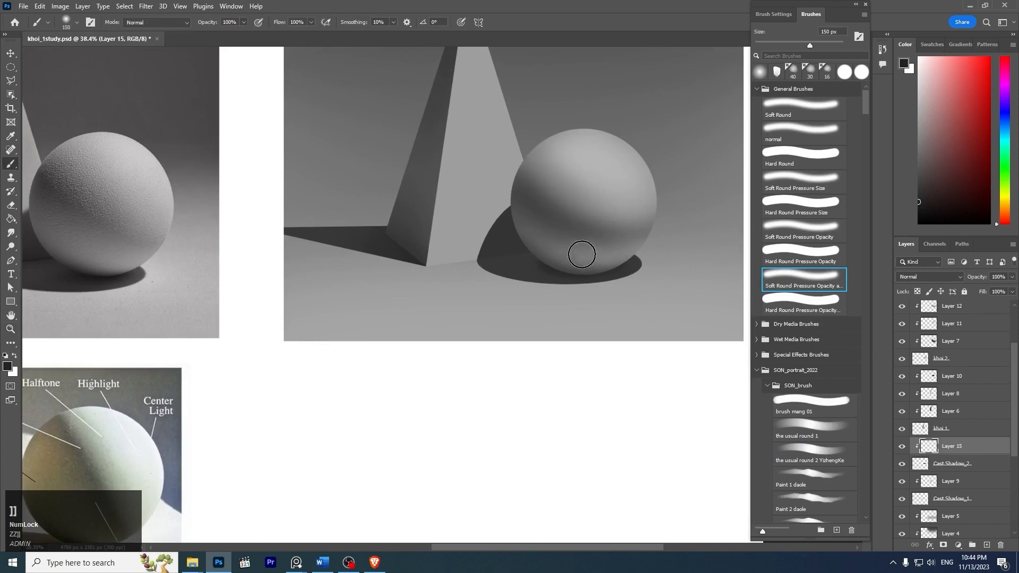
pyautogui.hotkey('ctrl', 'z')
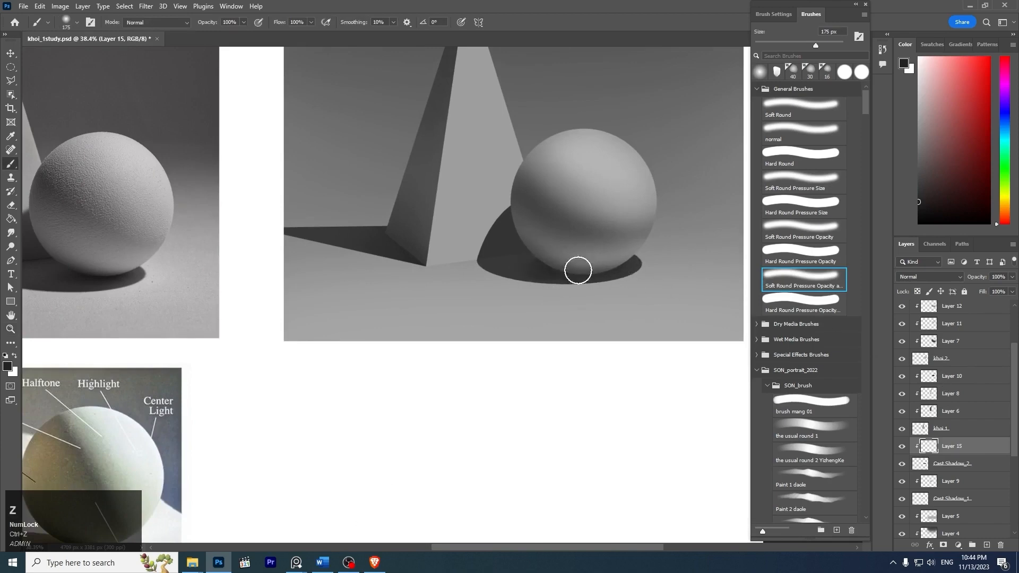
# - Darken the part of the sphere's cast shadow nearest the pyramid's base with the brush reduced to 70 px, undoing the last stroke
pyautogui.press('z')
pyautogui.moveTo(604, 233); pyautogui.dragTo(577, 253)
pyautogui.press('z')
pyautogui.press('[')
pyautogui.press('[')
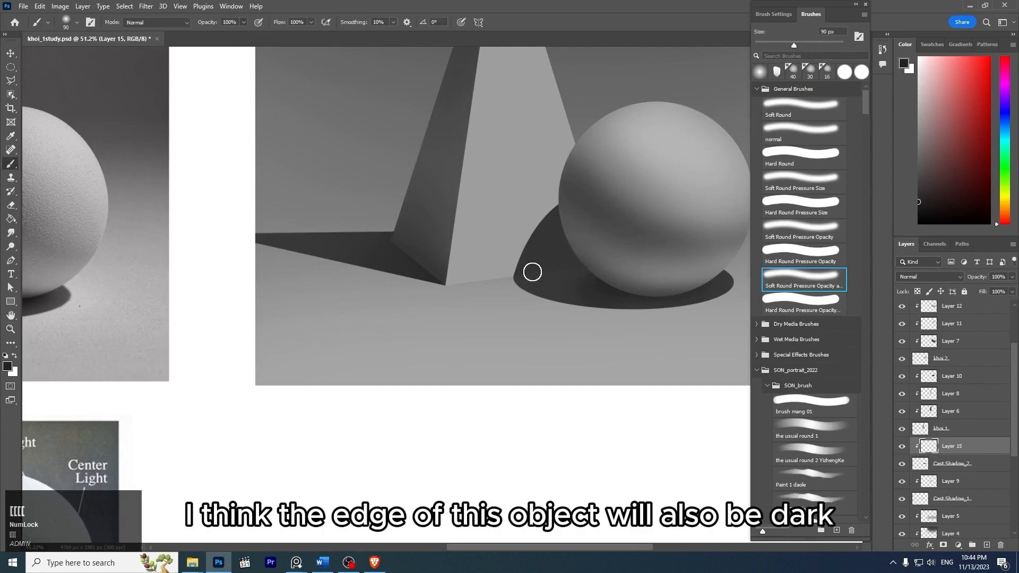
pyautogui.press('z')
pyautogui.moveTo(581, 264)
pyautogui.mouseDown()
pyautogui.moveTo(551, 244)
pyautogui.moveTo(566, 287)
pyautogui.mouseUp()
pyautogui.press('b')
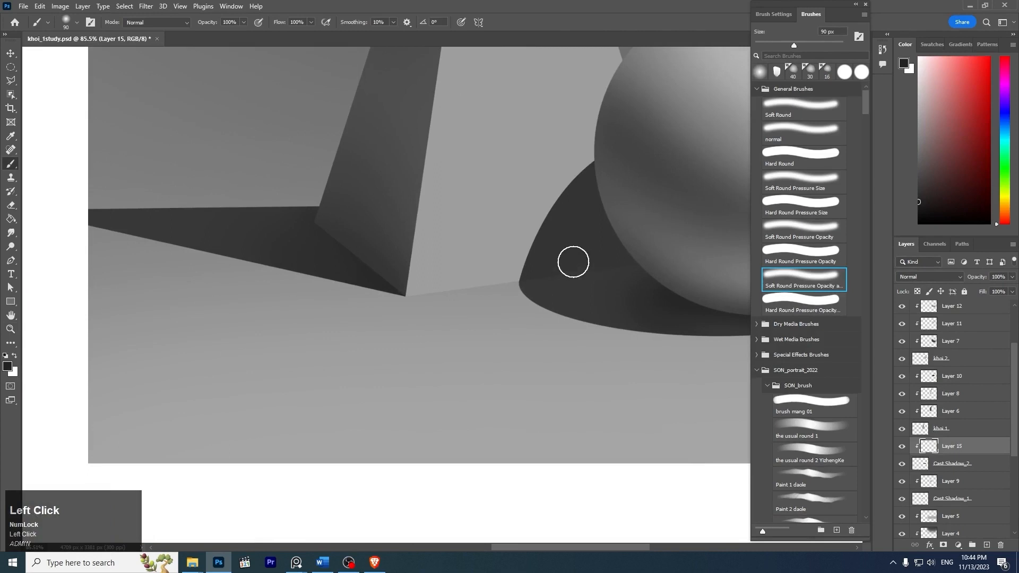
pyautogui.press('[')
pyautogui.press('[')
pyautogui.hotkey('ctrl', 'z')
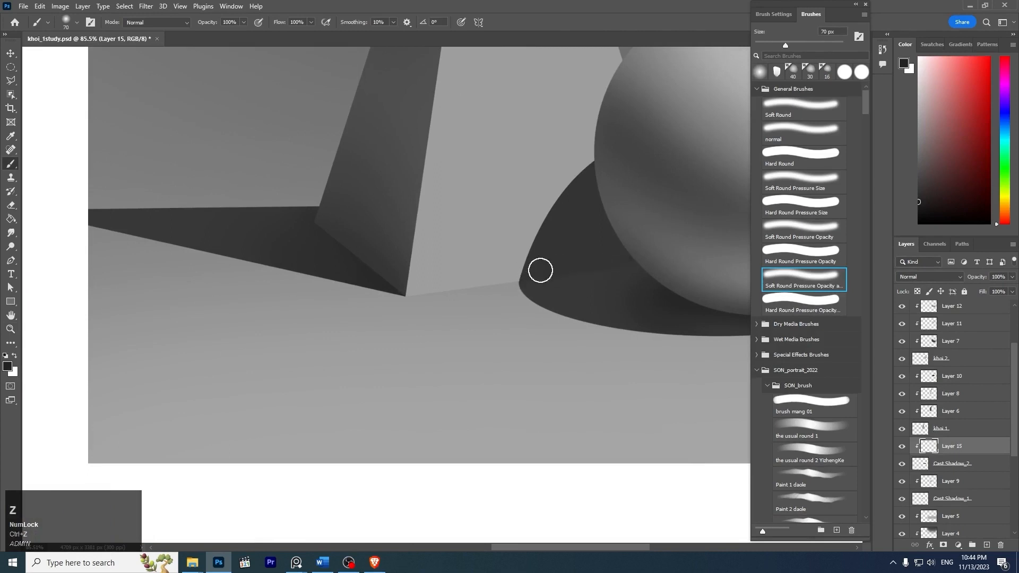
# - Sample the cast shadow's dark gray and add a new layer above Layer 15, clipped to Cast Shadow_2
pyautogui.press('z')
pyautogui.moveTo(694, 227); pyautogui.dragTo(572, 217)
pyautogui.press('space')
pyautogui.press('z')
pyautogui.press('z')
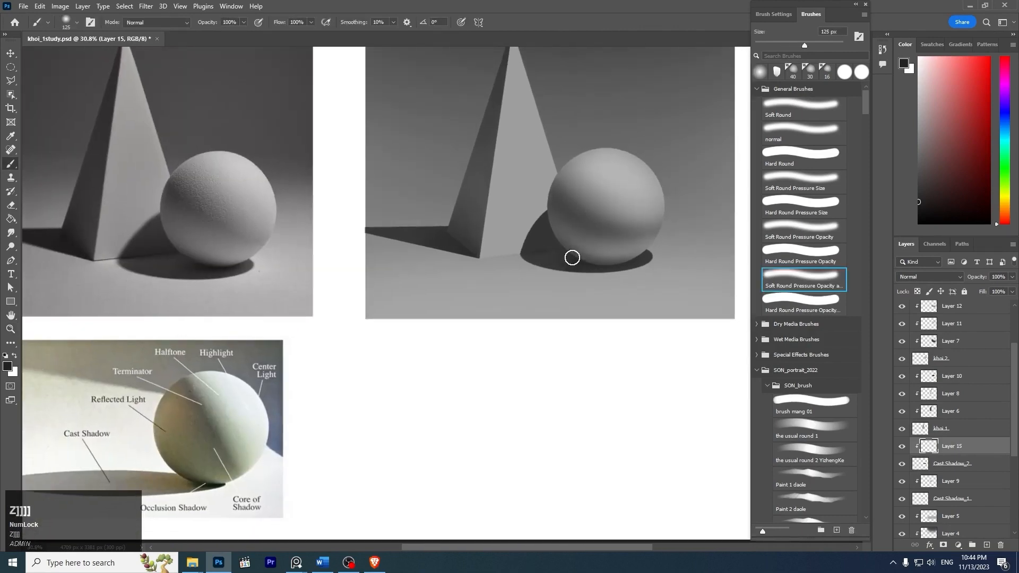
pyautogui.keyDown('alt'); pyautogui.click(557, 284); pyautogui.keyUp('alt')
pyautogui.click(922, 196)
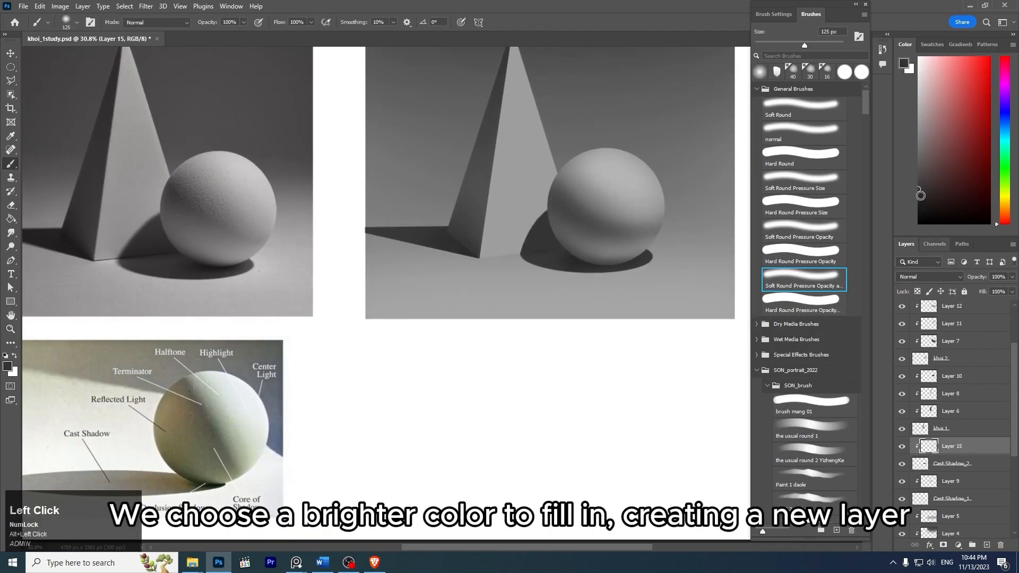
pyautogui.press('Return')
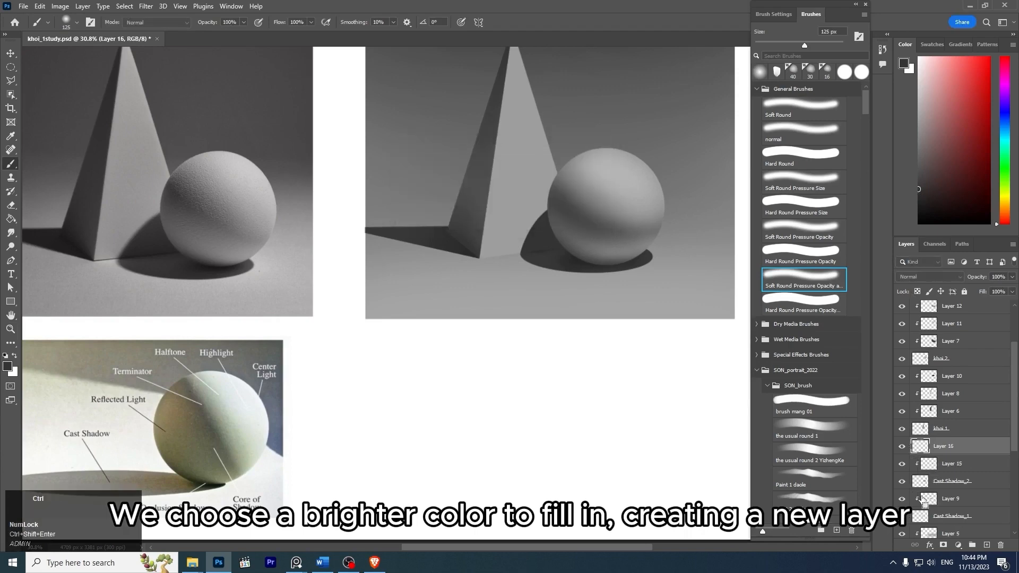
pyautogui.hotkey('ctrl', 'alt', 'g')
# - Pick a lighter gray and try lightening the sphere's cast shadow with the soft brush at 150 px, undoing unsuitable strokes
pyautogui.click(919, 186)
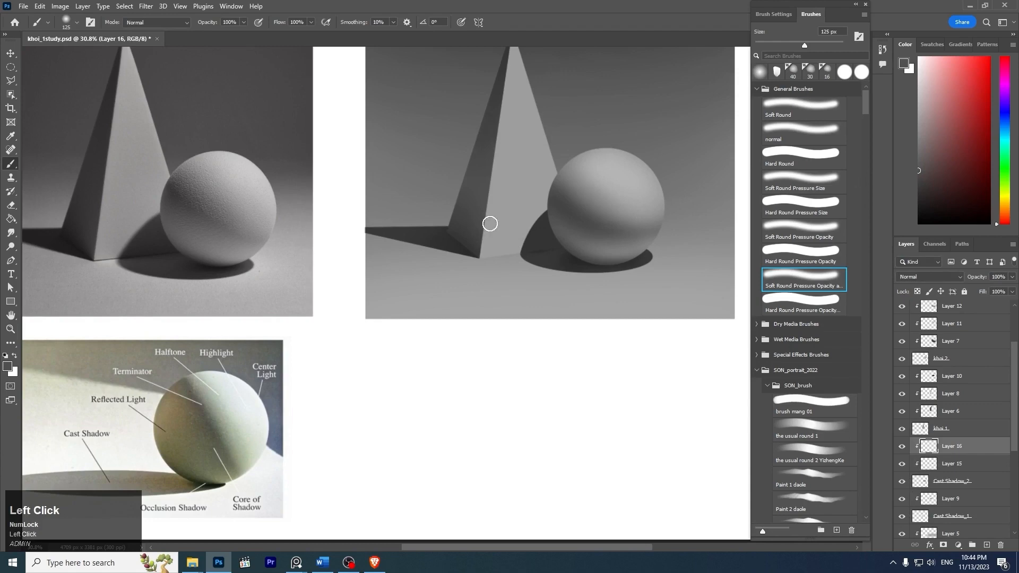
pyautogui.hotkey('ctrl', 'z')
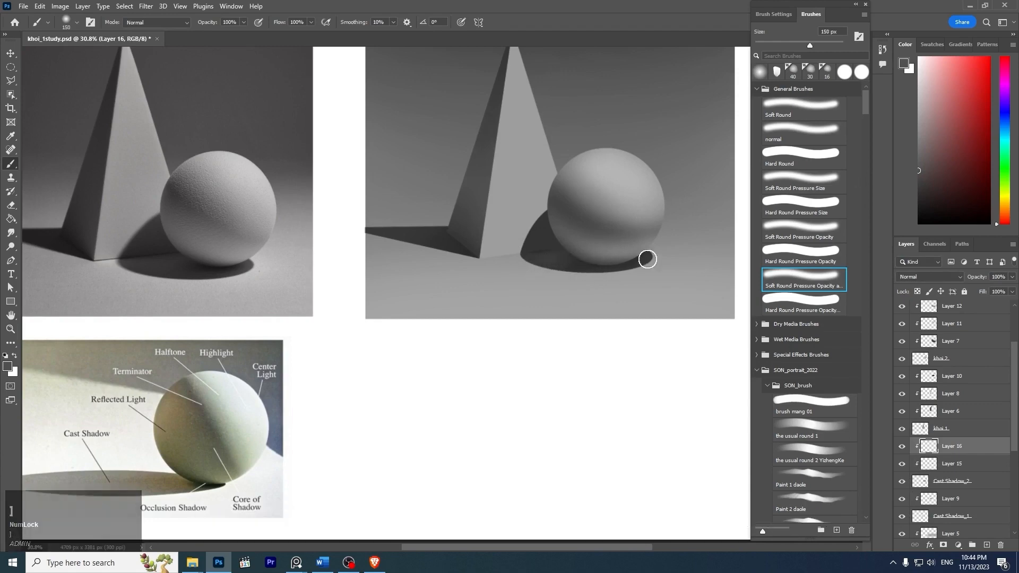
pyautogui.hotkey('ctrl', 'z')
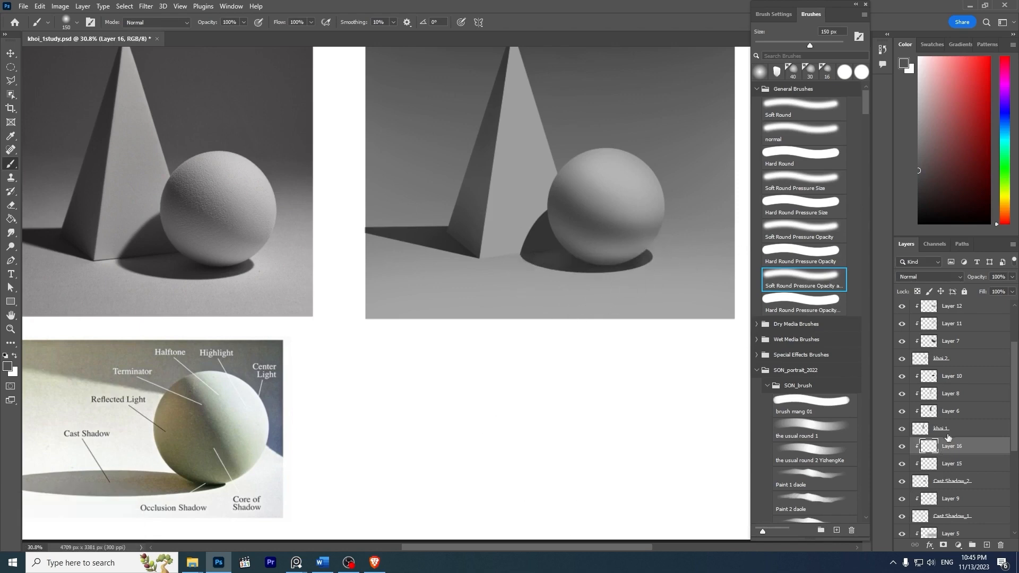
# - On Layer 15, darken the sphere's cast shadow along the pyramid's base with a darker gray and the soft brush at 80 px, undoing an unsuitable stroke
pyautogui.click(950, 464)
pyautogui.press('z')
pyautogui.moveTo(565, 239); pyautogui.dragTo(708, 276)
pyautogui.press('[')
pyautogui.press('[')
pyautogui.press('[')
pyautogui.press('z')
pyautogui.keyDown('alt'); pyautogui.click(722, 286); pyautogui.keyUp('alt')
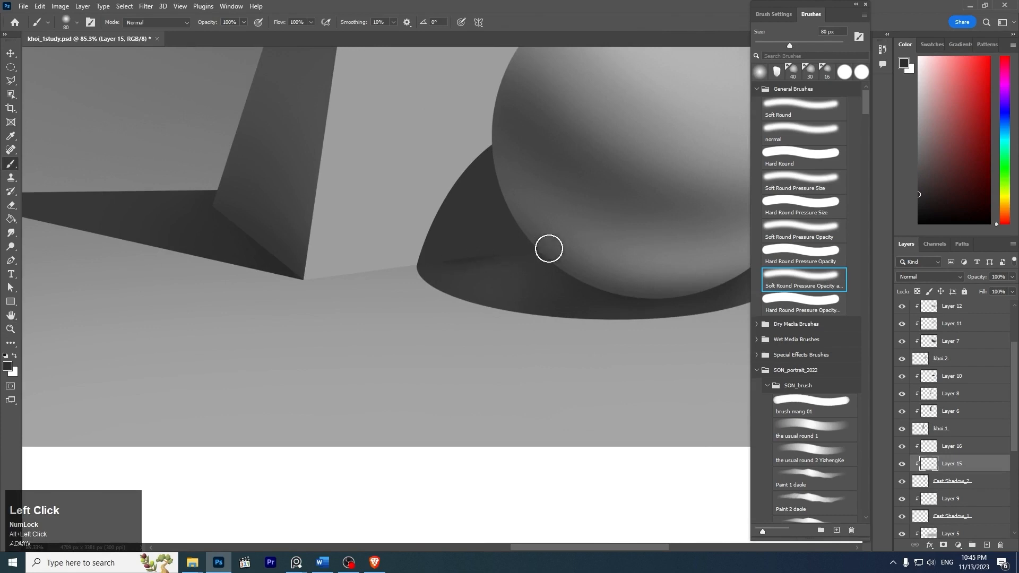
pyautogui.click(930, 200)
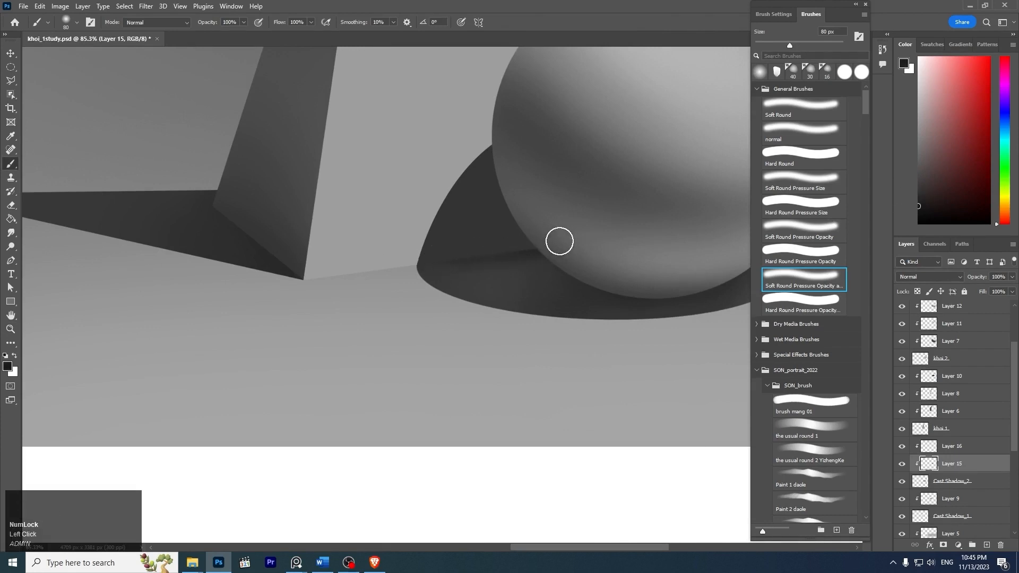
pyautogui.hotkey('ctrl', 'z')
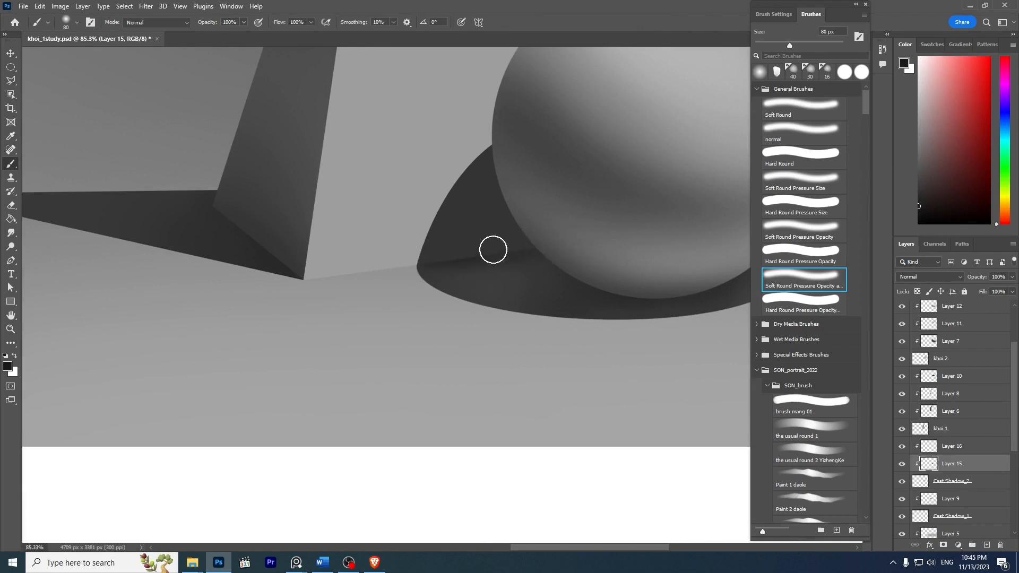
# - On Layer 14, darken the sphere's underside where it meets the ground with the soft brush at 90 px, and save the file
pyautogui.press('z')
pyautogui.moveTo(654, 204); pyautogui.dragTo(591, 162)
pyautogui.press('z')
pyautogui.moveTo(641, 184); pyautogui.dragTo(581, 184)
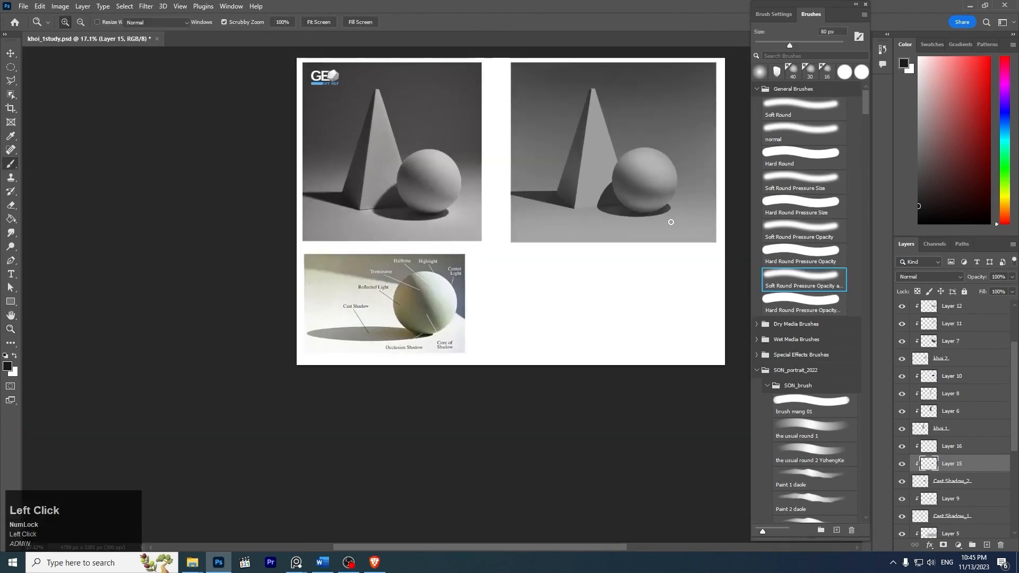
pyautogui.press('z')
pyautogui.moveTo(672, 220); pyautogui.dragTo(738, 256)
pyautogui.keyDown('ctrl'); pyautogui.click(632, 309); pyautogui.keyUp('ctrl')
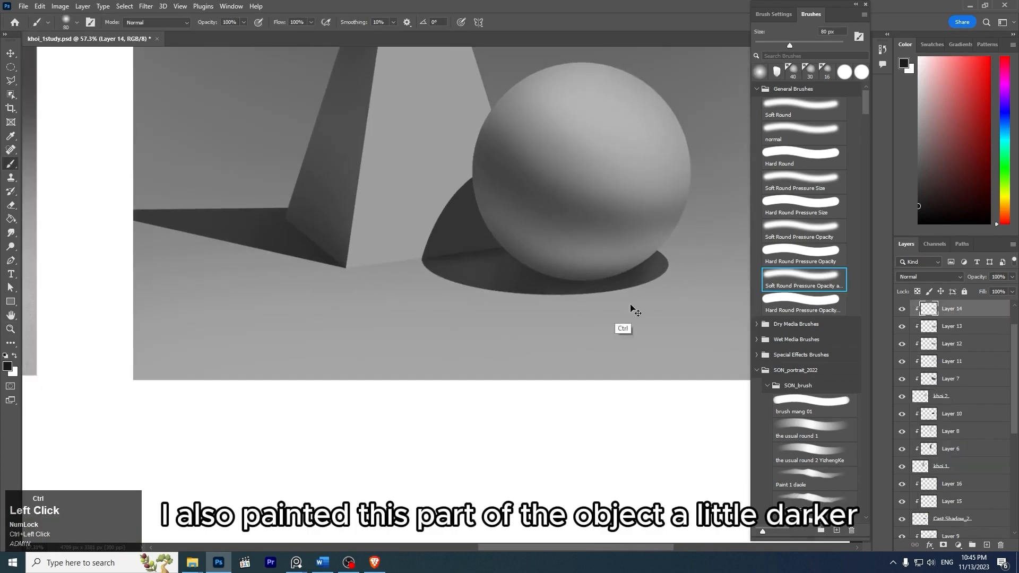
pyautogui.click(902, 309)
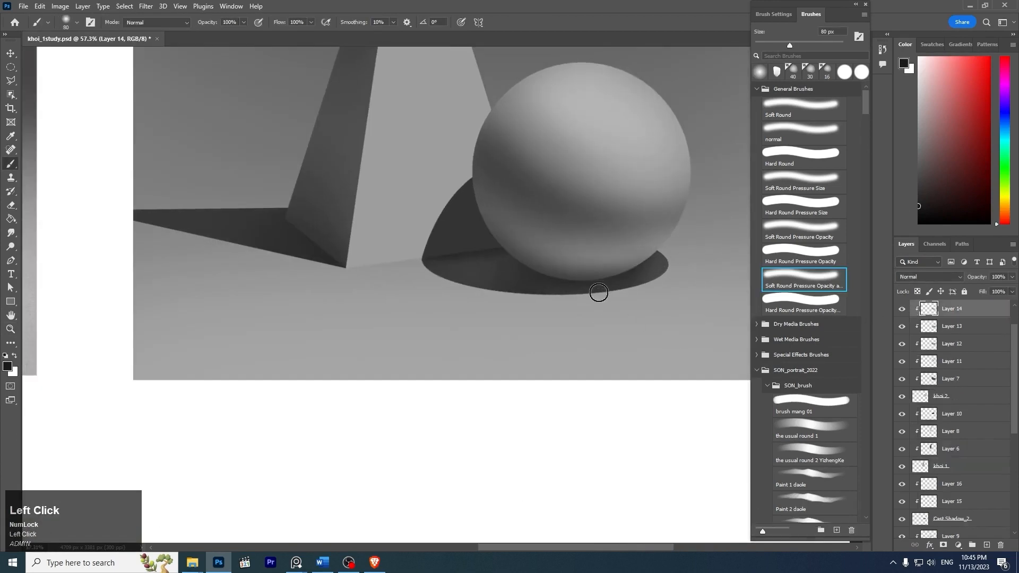
pyautogui.moveTo(527, 274); pyautogui.dragTo(643, 274)
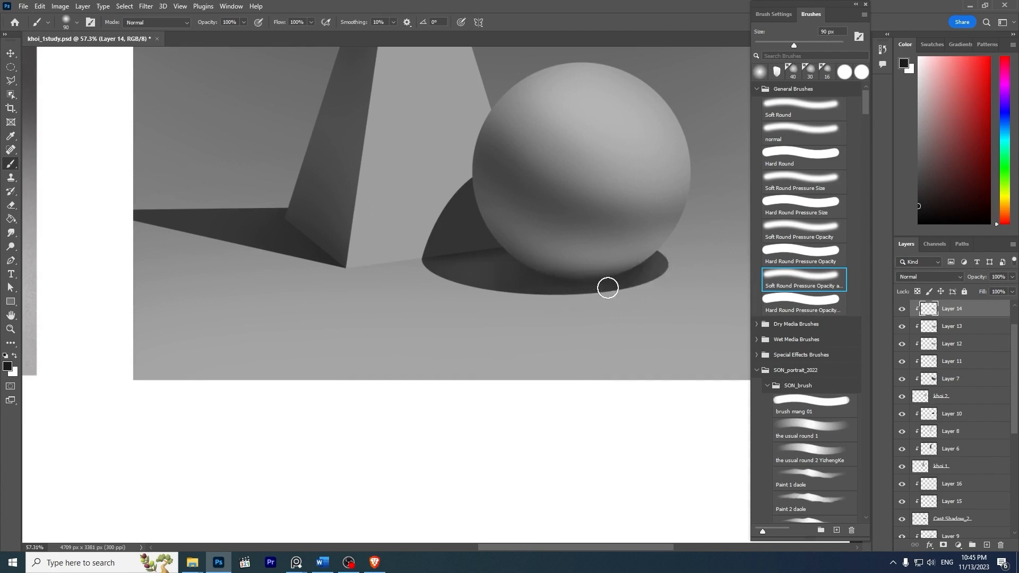
pyautogui.press('z')
pyautogui.moveTo(673, 267)
pyautogui.mouseDown()
pyautogui.moveTo(564, 207)
pyautogui.moveTo(614, 221)
pyautogui.mouseUp()
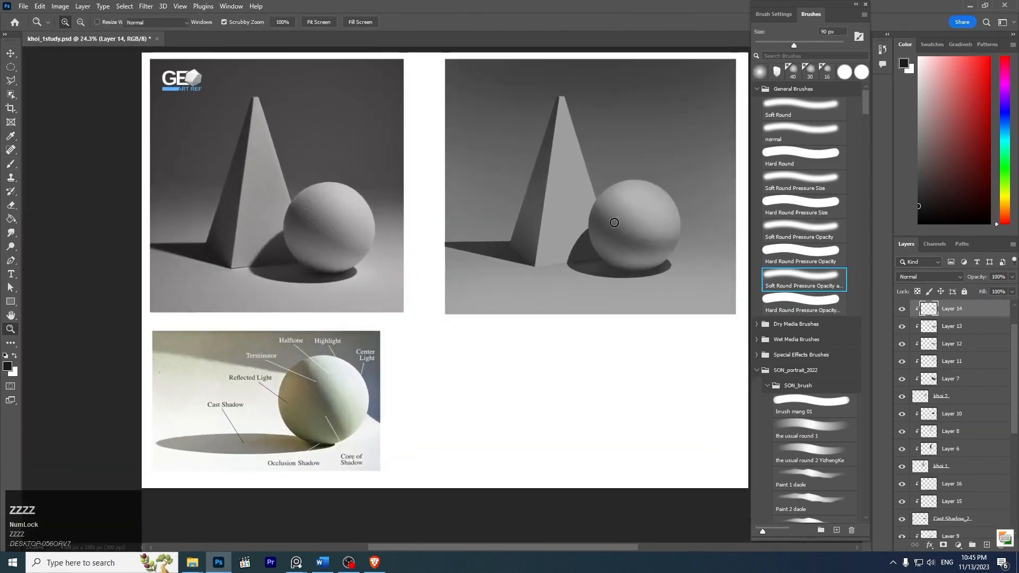
pyautogui.hotkey('ctrl', 's')
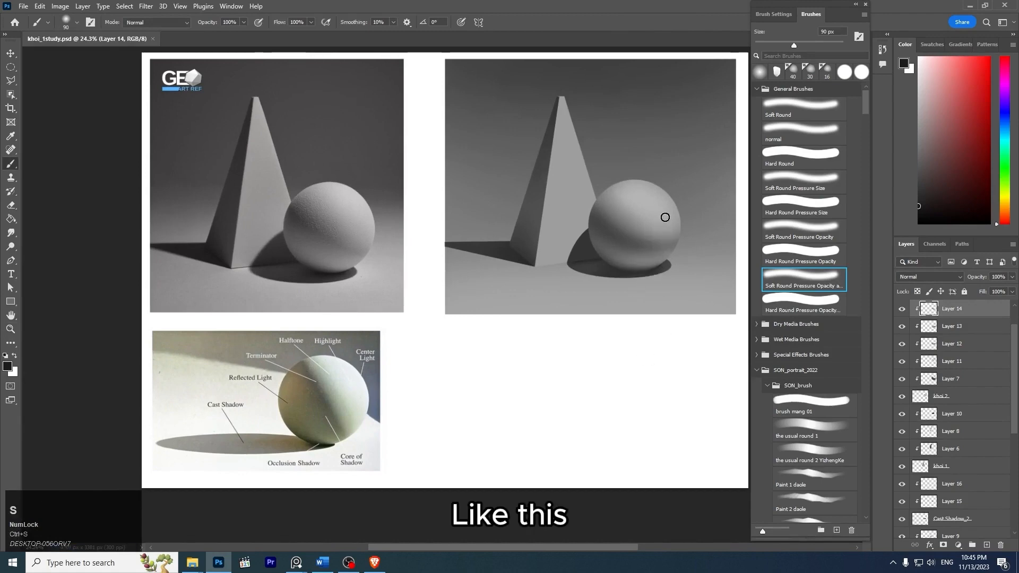
# - Compare the shaded pyramid and sphere with the reference photo
pyautogui.press('z')
pyautogui.moveTo(661, 183)
pyautogui.mouseDown()
pyautogui.moveTo(707, 195)
pyautogui.moveTo(627, 202)
pyautogui.moveTo(612, 173)
pyautogui.moveTo(628, 191)
pyautogui.moveTo(622, 206)
pyautogui.moveTo(658, 178)
pyautogui.mouseUp()
pyautogui.press('space')
pyautogui.press('z')
pyautogui.press('space')
pyautogui.press('z')
pyautogui.moveTo(545, 230); pyautogui.dragTo(643, 237)
pyautogui.press('space')
pyautogui.press('z')
pyautogui.moveTo(643, 236); pyautogui.dragTo(628, 218)
pyautogui.press('space')
pyautogui.moveTo(635, 158)
pyautogui.mouseDown()
pyautogui.moveTo(568, 199)
pyautogui.moveTo(611, 212)
pyautogui.mouseUp()
pyautogui.press('z')
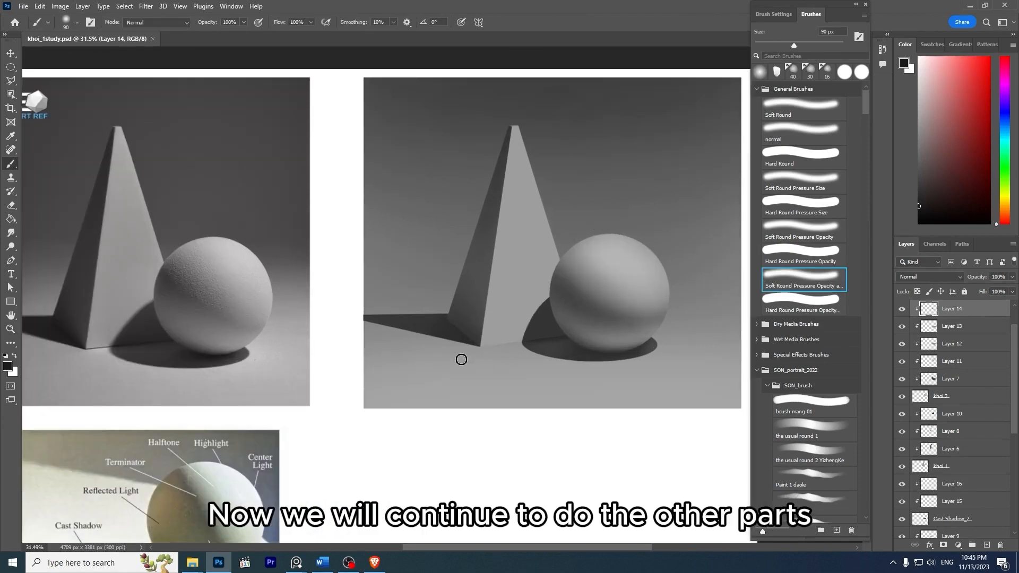
# - Add a new unclipped layer directly above Layer 16 for the gap between the pyramid and the tabletop
pyautogui.press('z')
pyautogui.moveTo(462, 360); pyautogui.dragTo(481, 358)
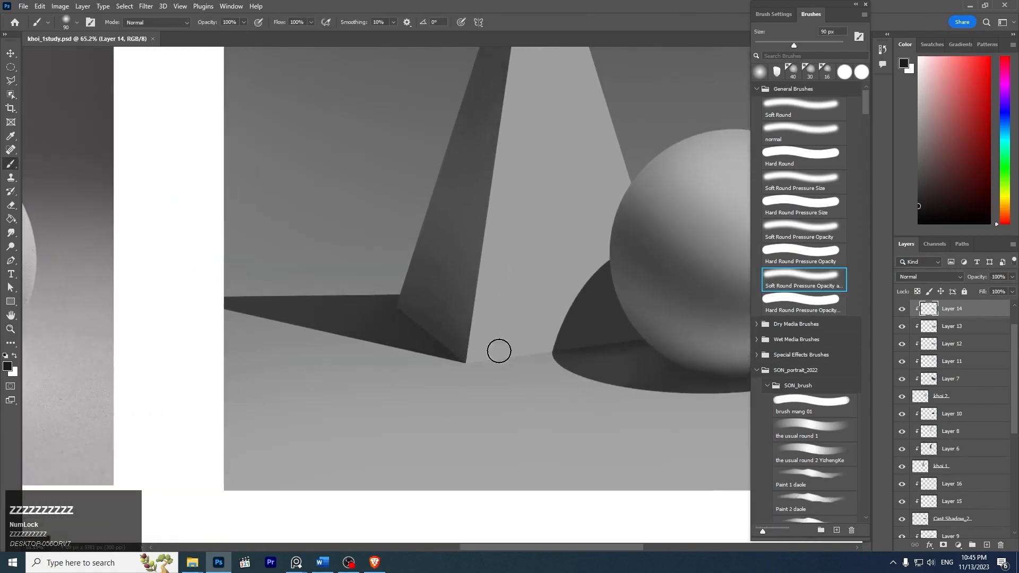
pyautogui.keyDown('ctrl'); pyautogui.click(461, 359); pyautogui.keyUp('ctrl')
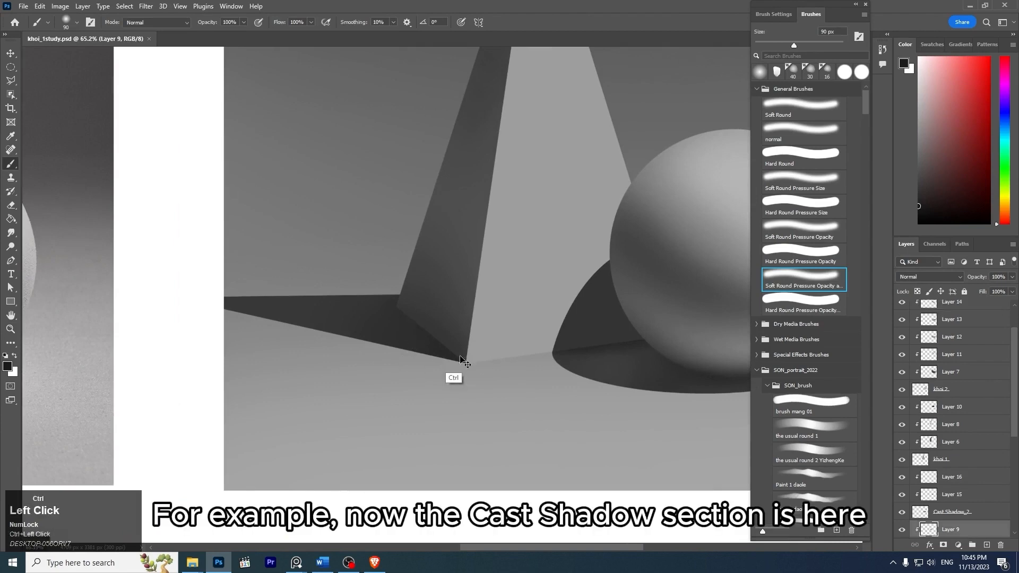
pyautogui.click(950, 517)
pyautogui.click(955, 478)
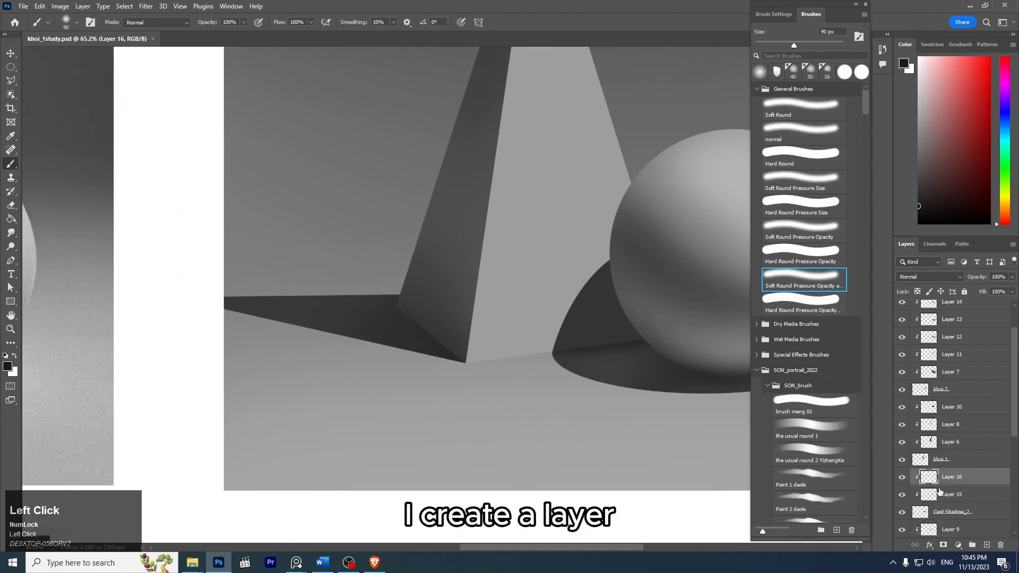
pyautogui.hotkey('ctrl', 'shift', 'n')
pyautogui.press('Return')
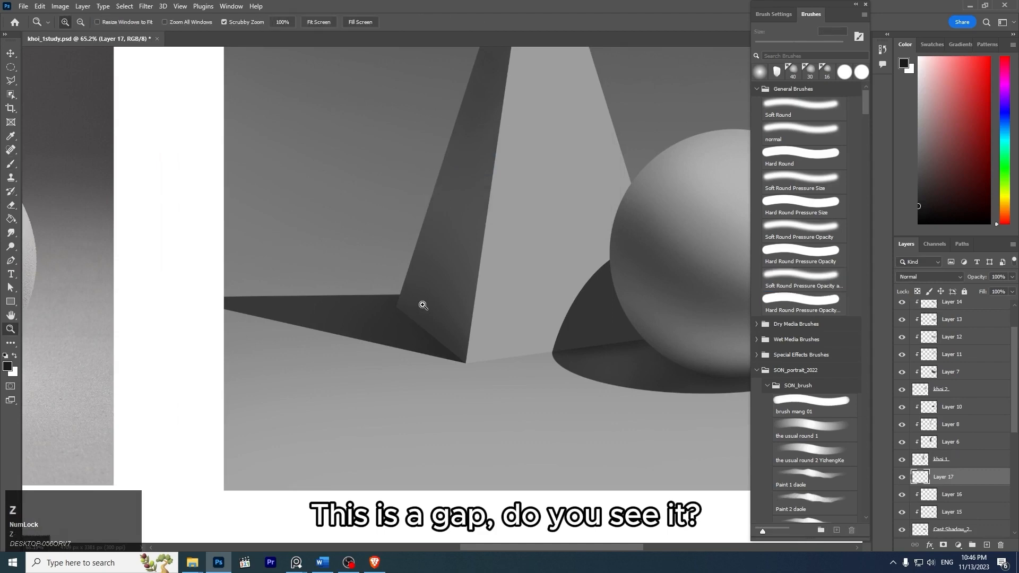
# - Examine the dark gap between the pyramid's base and the tabletop in the reference photo
pyautogui.moveTo(421, 302); pyautogui.dragTo(465, 289)
pyautogui.press('z')
pyautogui.moveTo(244, 297); pyautogui.dragTo(318, 358)
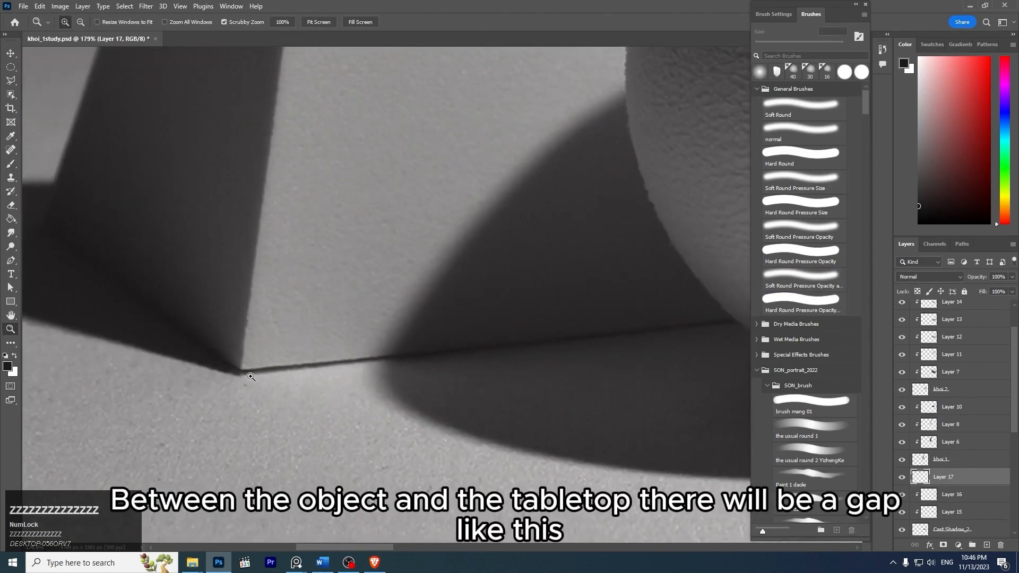
pyautogui.moveTo(447, 315); pyautogui.dragTo(395, 315)
pyautogui.press('space')
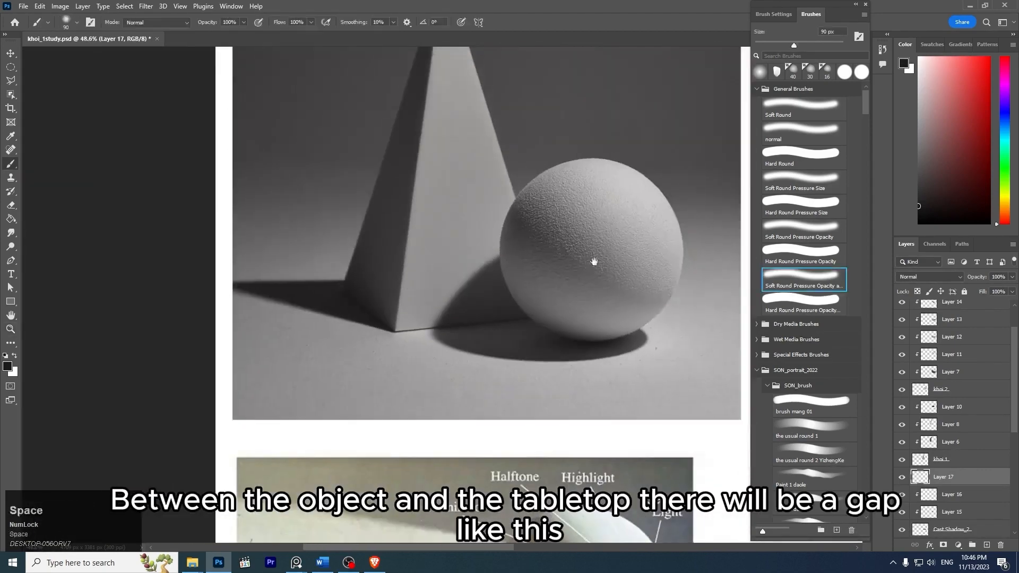
pyautogui.moveTo(679, 265)
pyautogui.mouseDown()
pyautogui.moveTo(339, 287)
pyautogui.moveTo(227, 258)
pyautogui.mouseUp()
pyautogui.moveTo(464, 244); pyautogui.dragTo(451, 231)
# - Paint a thin dark contact shadow under the pyramid's lit face with the soft brush at 35 px, undoing unsuitable strokes
pyautogui.press('z')
pyautogui.moveTo(562, 305); pyautogui.dragTo(585, 308)
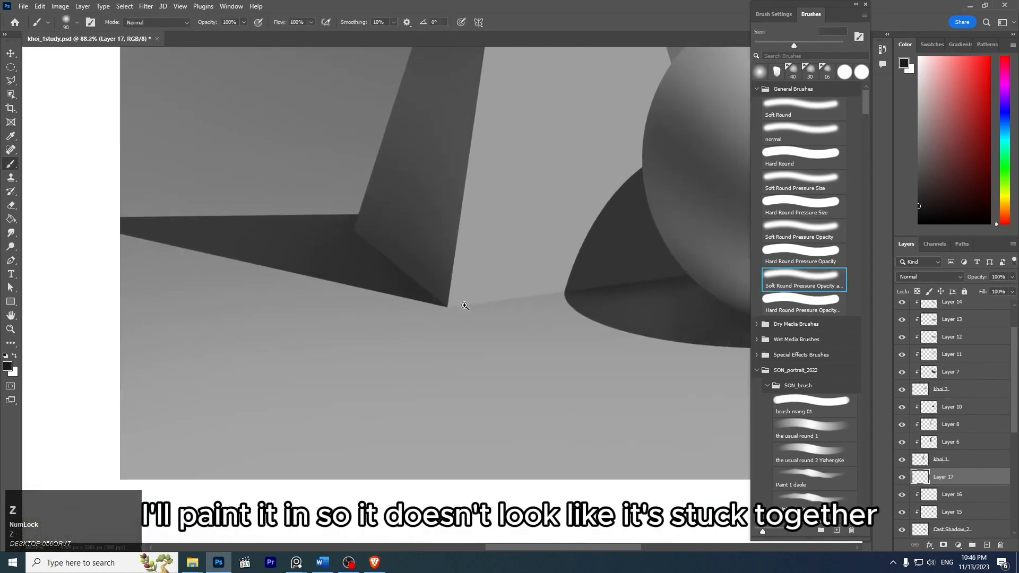
pyautogui.press('z')
pyautogui.moveTo(460, 299); pyautogui.dragTo(607, 270)
pyautogui.hotkey('ctrl', 'z')
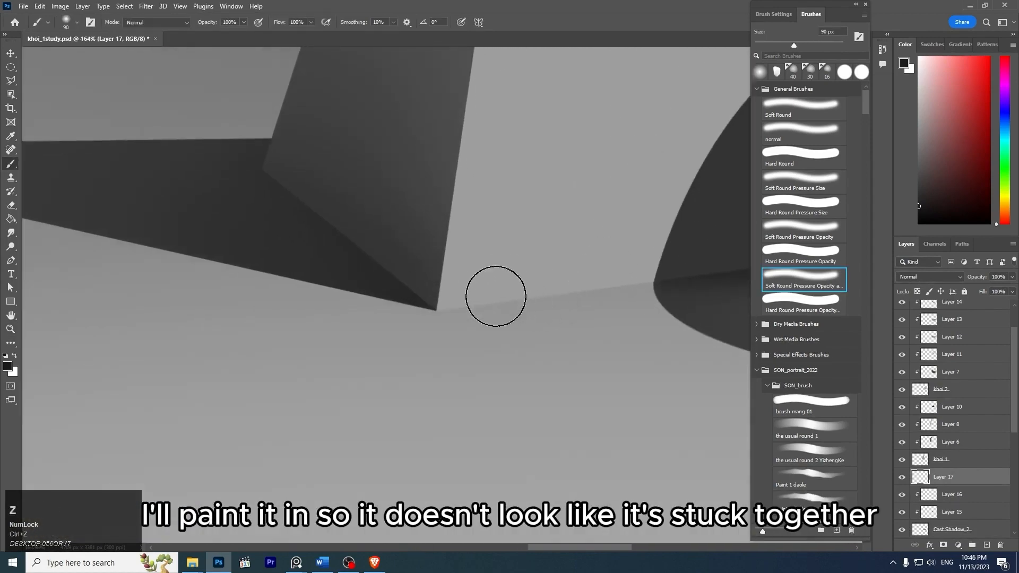
pyautogui.press('[')
pyautogui.press('[')
pyautogui.press('[')
pyautogui.moveTo(426, 305); pyautogui.dragTo(564, 287)
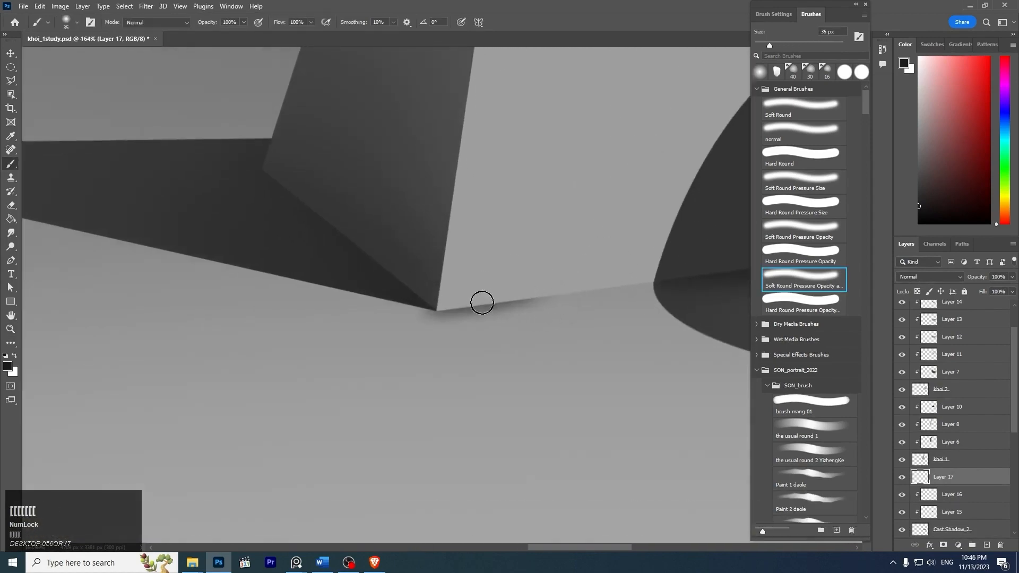
pyautogui.hotkey('ctrl', 'z')
pyautogui.moveTo(436, 309); pyautogui.dragTo(555, 277)
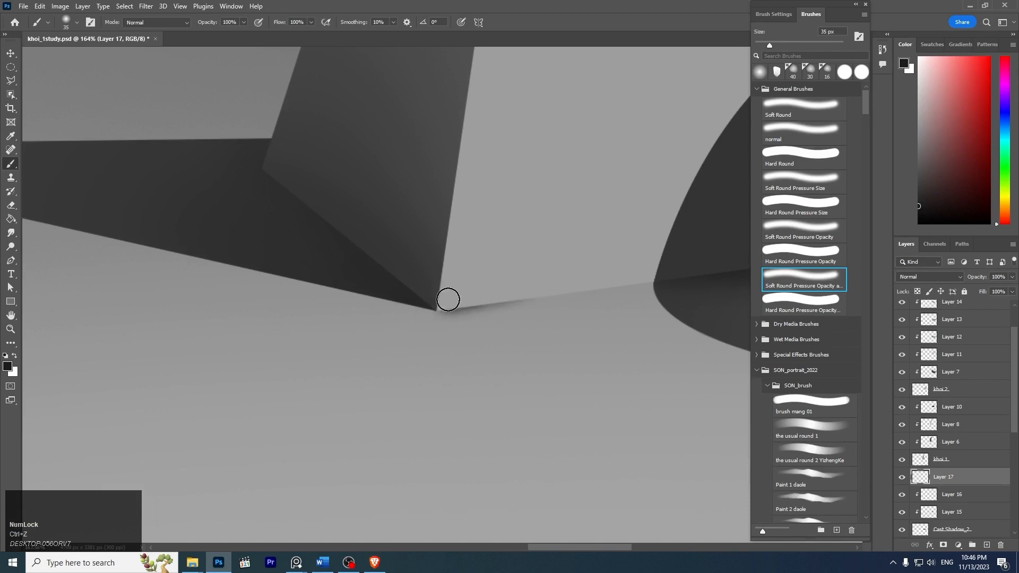
pyautogui.moveTo(476, 298); pyautogui.dragTo(572, 282)
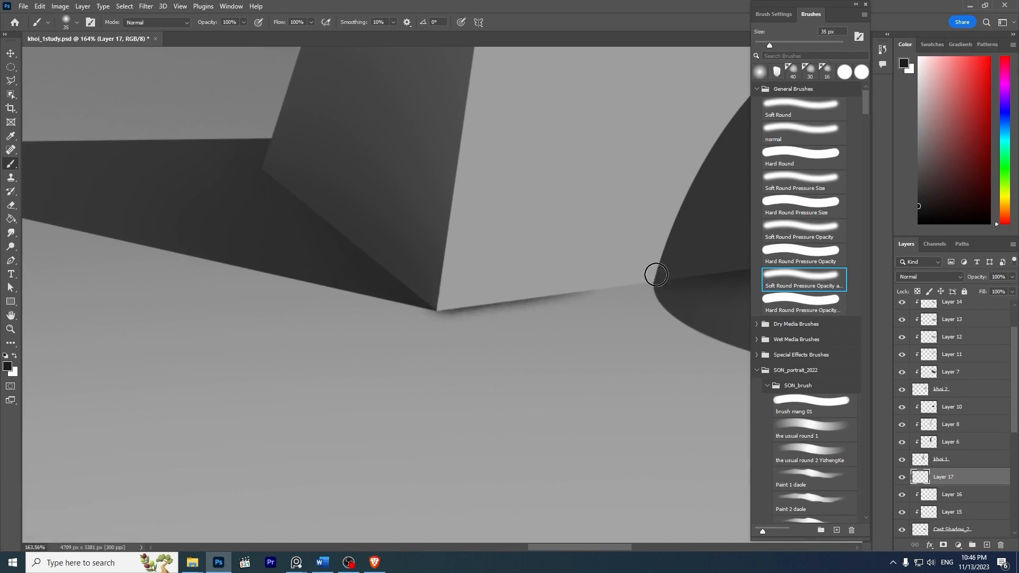
pyautogui.press('Num_Lock')
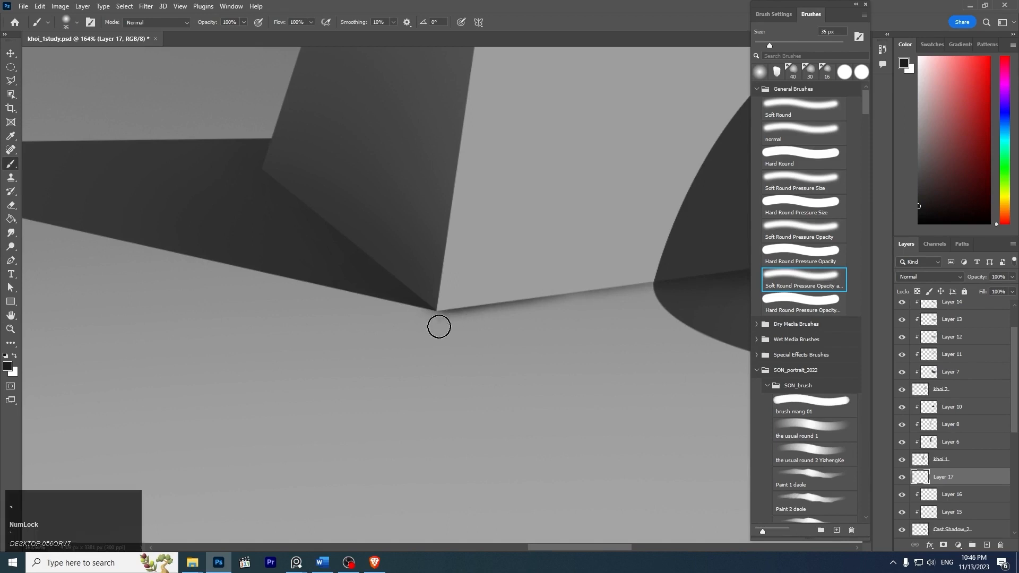
# - Cut the contact shadow's lower edge sharp by clearing a Polygonal Lasso selection just below the pyramid's base line, and deselect
pyautogui.moveTo(573, 331); pyautogui.dragTo(603, 334)
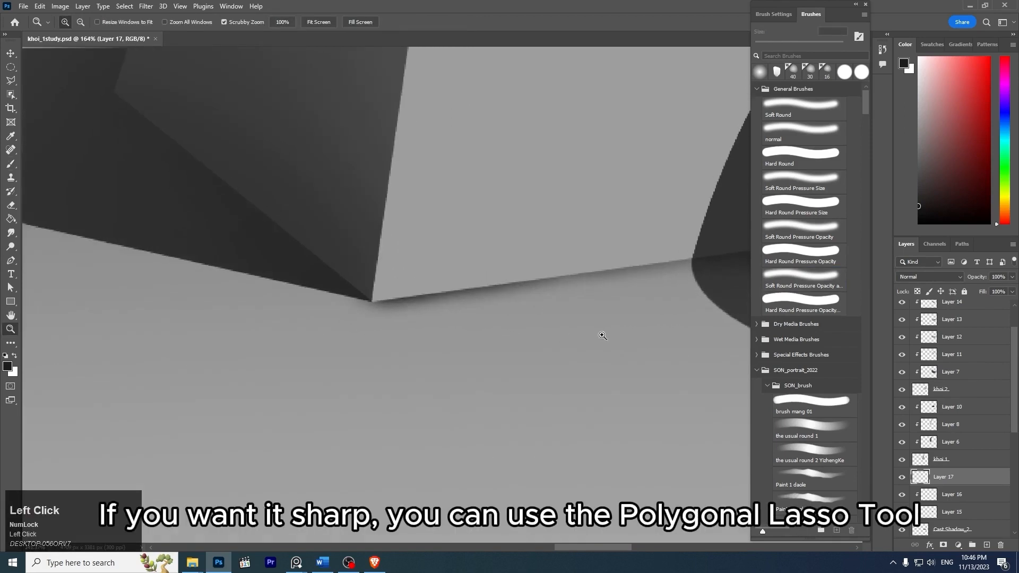
pyautogui.press('space')
pyautogui.moveTo(660, 307); pyautogui.dragTo(580, 304)
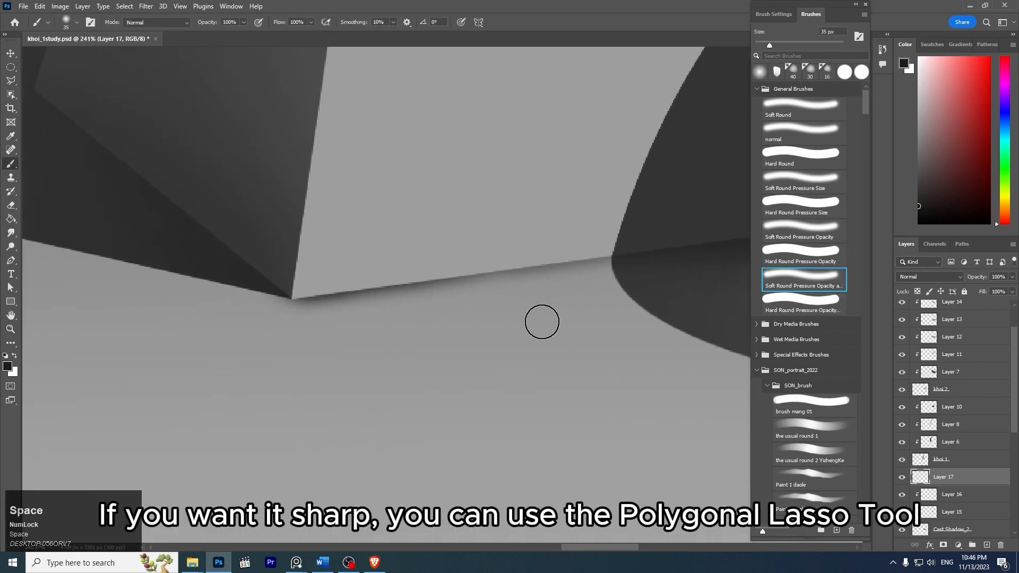
pyautogui.press('l')
pyautogui.click(285, 308)
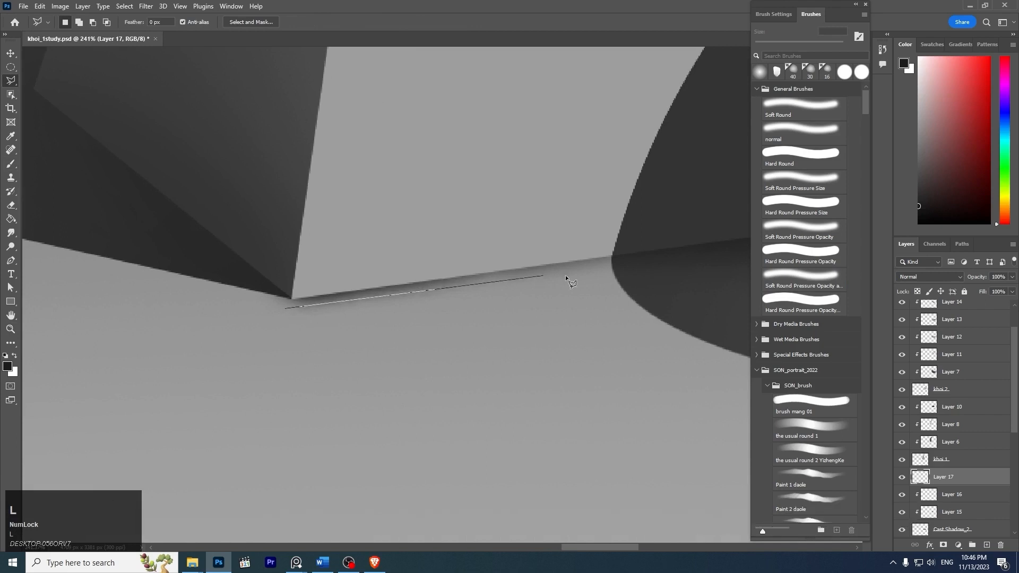
pyautogui.click(631, 259)
pyautogui.click(655, 324)
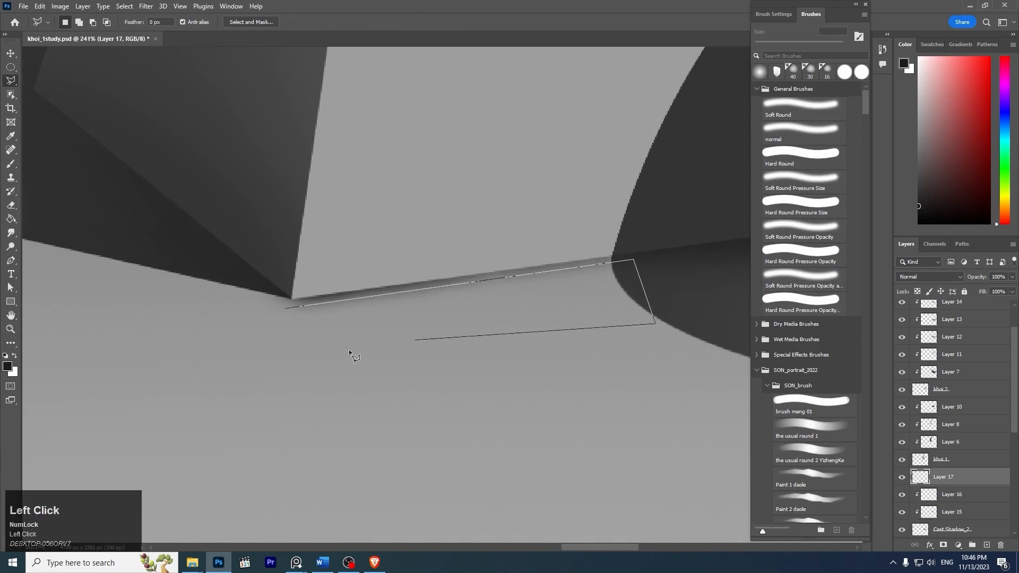
pyautogui.click(218, 370)
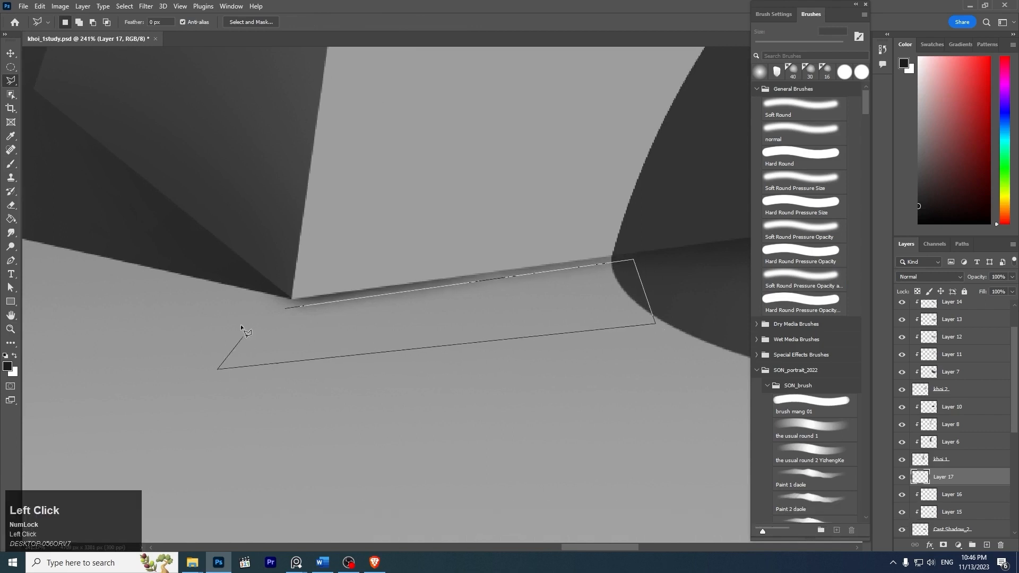
pyautogui.click(285, 306)
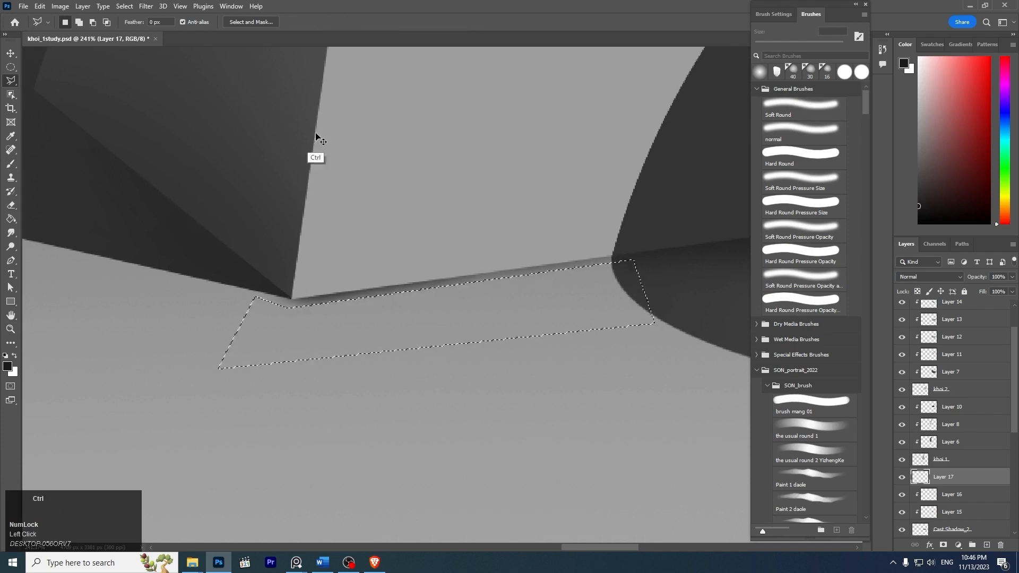
pyautogui.hotkey('ctrl', 'd')
# - Soften and thin the contact shadow under the pyramid with the eraser at 25 px
pyautogui.press('z')
pyautogui.moveTo(461, 179)
pyautogui.mouseDown()
pyautogui.moveTo(409, 142)
pyautogui.moveTo(448, 189)
pyautogui.moveTo(434, 228)
pyautogui.mouseUp()
pyautogui.press('b')
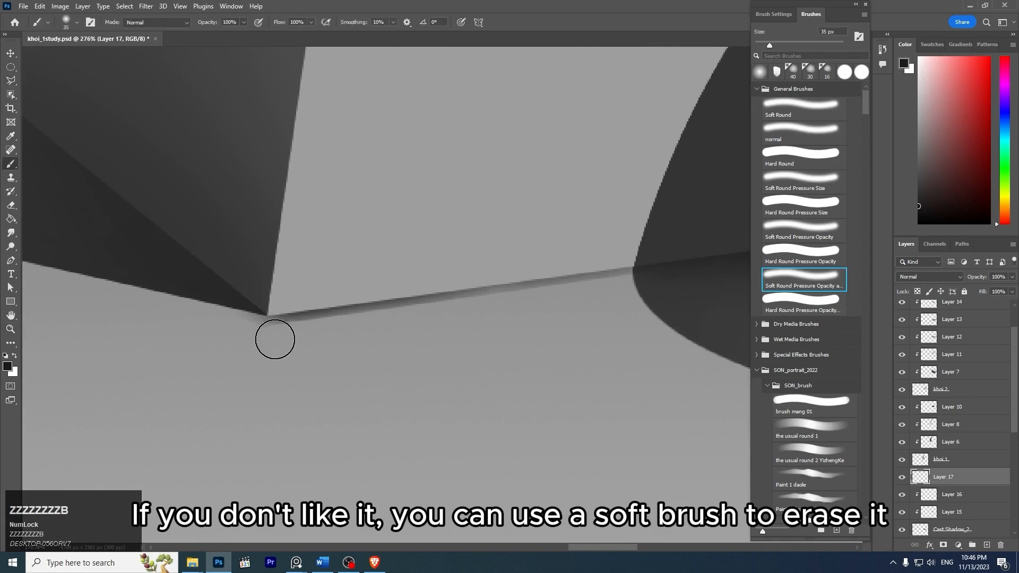
pyautogui.press('e')
pyautogui.press('[')
pyautogui.press('[')
pyautogui.press('[')
pyautogui.press('[')
pyautogui.press('[')
pyautogui.press('[')
pyautogui.press('[')
pyautogui.press('[')
pyautogui.press('[')
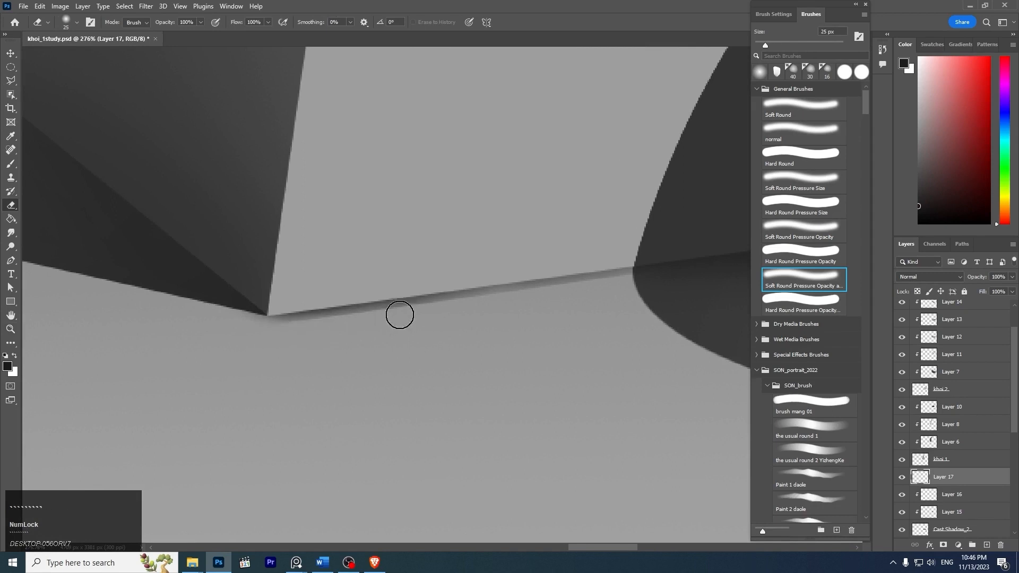
pyautogui.press('z')
pyautogui.moveTo(400, 314)
pyautogui.mouseDown()
pyautogui.moveTo(446, 230)
pyautogui.moveTo(413, 196)
pyautogui.mouseUp()
pyautogui.press('space')
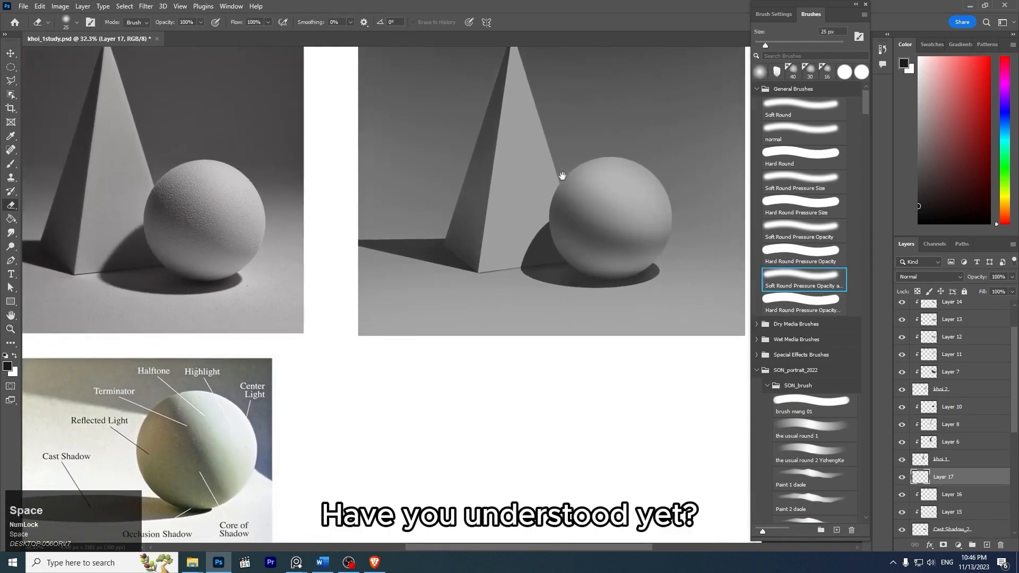
# - Add a new layer directly above Layer 14 for the sphere's reflected light
pyautogui.press('z')
pyautogui.moveTo(563, 176)
pyautogui.mouseDown()
pyautogui.moveTo(560, 258)
pyautogui.moveTo(564, 229)
pyautogui.mouseUp()
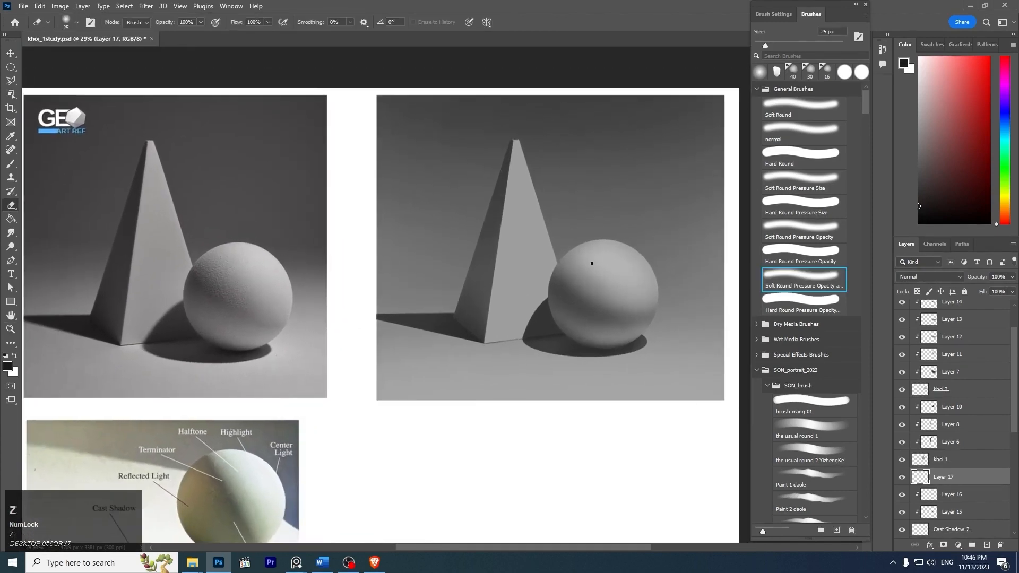
pyautogui.press('z')
pyautogui.moveTo(634, 244)
pyautogui.mouseDown()
pyautogui.moveTo(657, 248)
pyautogui.moveTo(628, 239)
pyautogui.moveTo(678, 276)
pyautogui.mouseUp()
pyautogui.press('z')
pyautogui.press('z')
pyautogui.keyDown('ctrl'); pyautogui.click(642, 302); pyautogui.keyUp('ctrl')
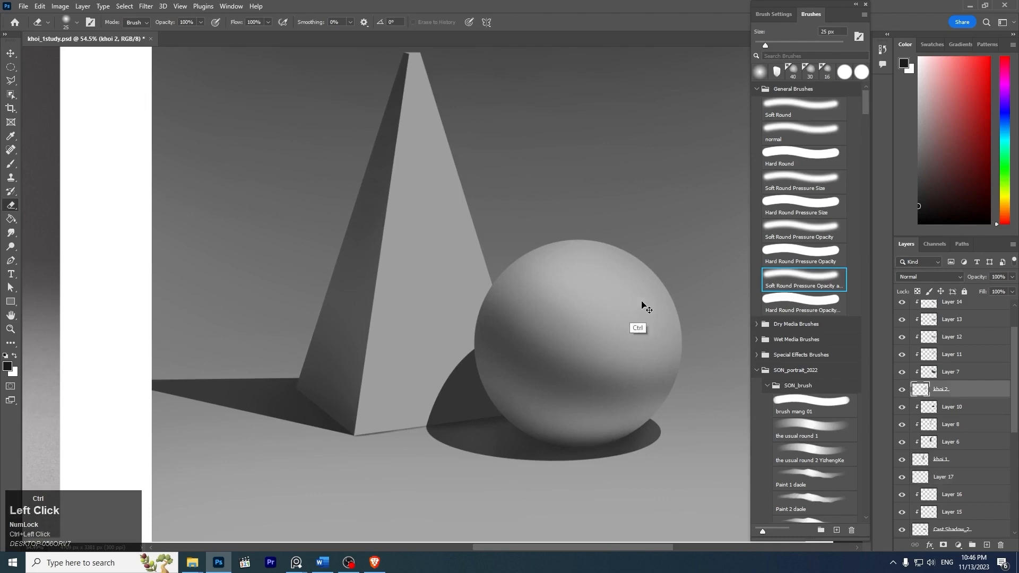
pyautogui.moveTo(1016, 357); pyautogui.dragTo(970, 334)
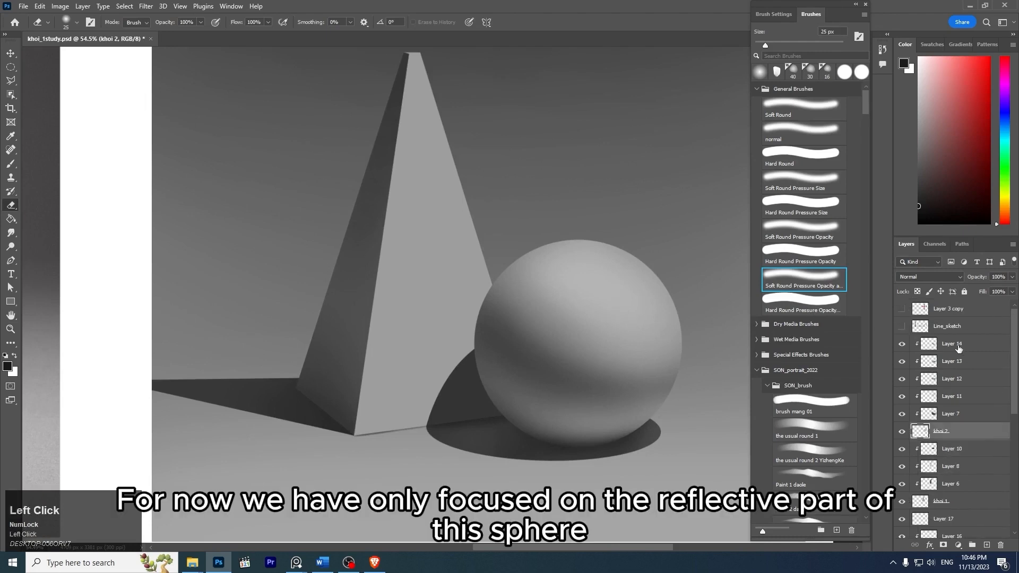
pyautogui.click(953, 346)
pyautogui.hotkey('ctrl', 'shift', 'n')
pyautogui.press('Return')
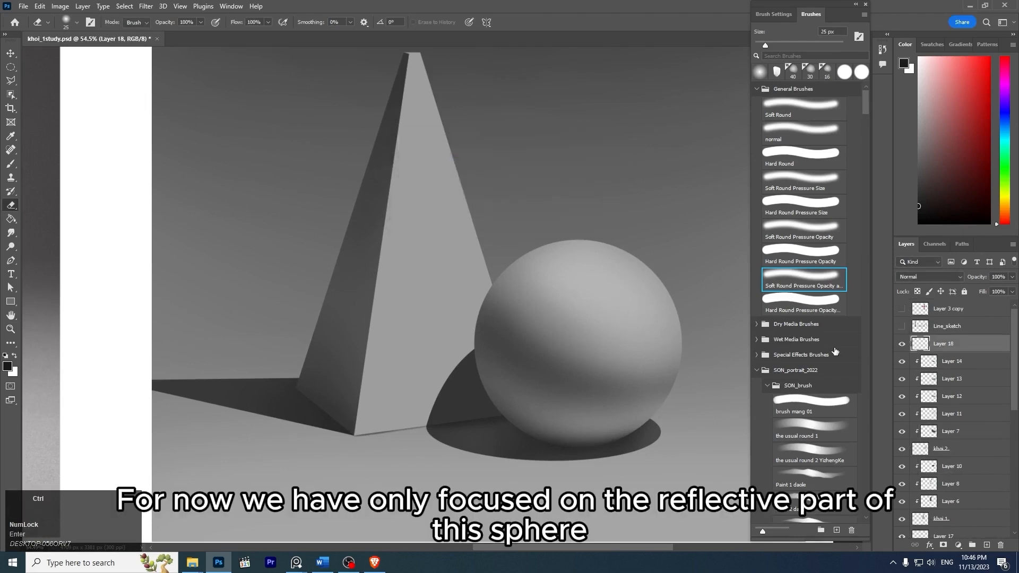
# - Dab a soft light-gray highlight on the sphere's upper right on Layer 18 with the soft brush at 400 px, undoing the 250 px attempt
pyautogui.press('z')
pyautogui.moveTo(601, 285); pyautogui.dragTo(578, 278)
pyautogui.press('b')
pyautogui.press(']')
pyautogui.press(']')
pyautogui.press(']')
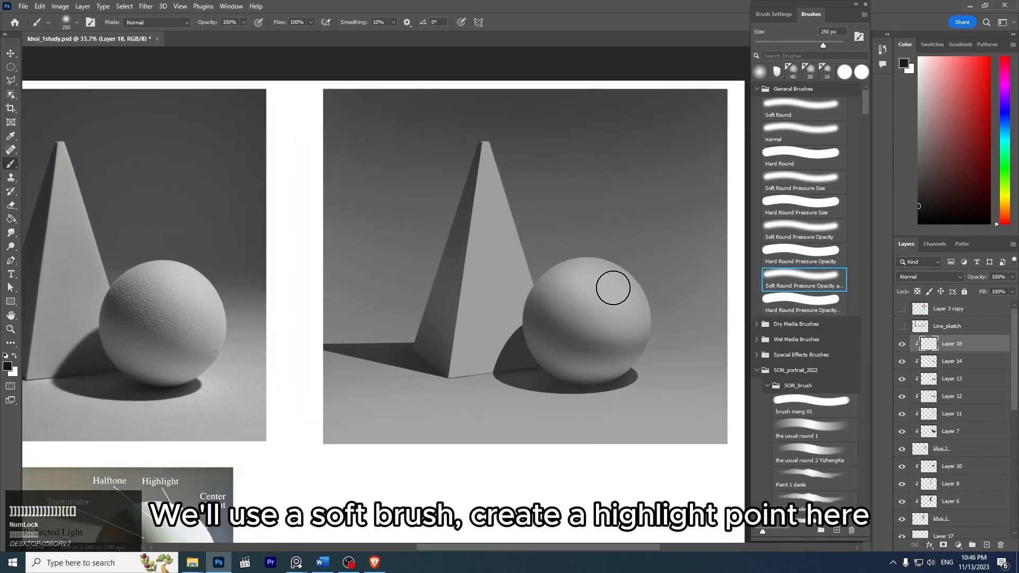
pyautogui.keyDown('alt'); pyautogui.click(610, 285); pyautogui.keyUp('alt')
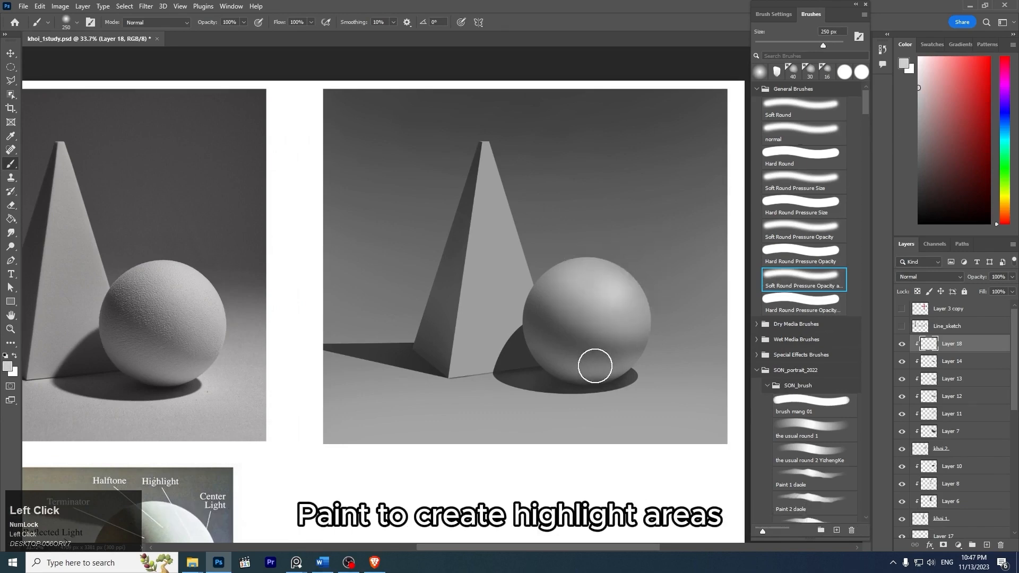
pyautogui.hotkey('ctrl', 'z')
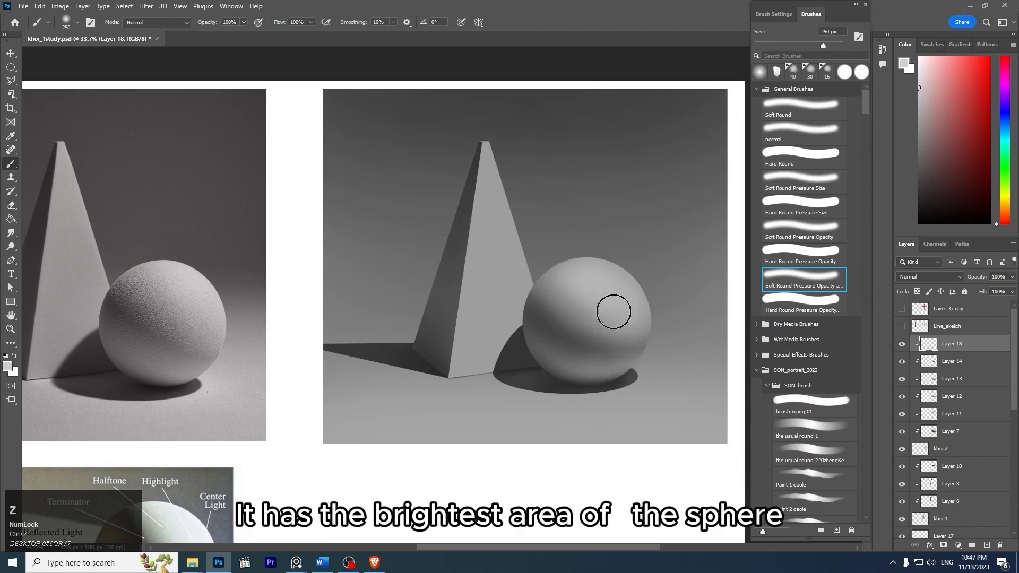
pyautogui.press(']')
pyautogui.press(']')
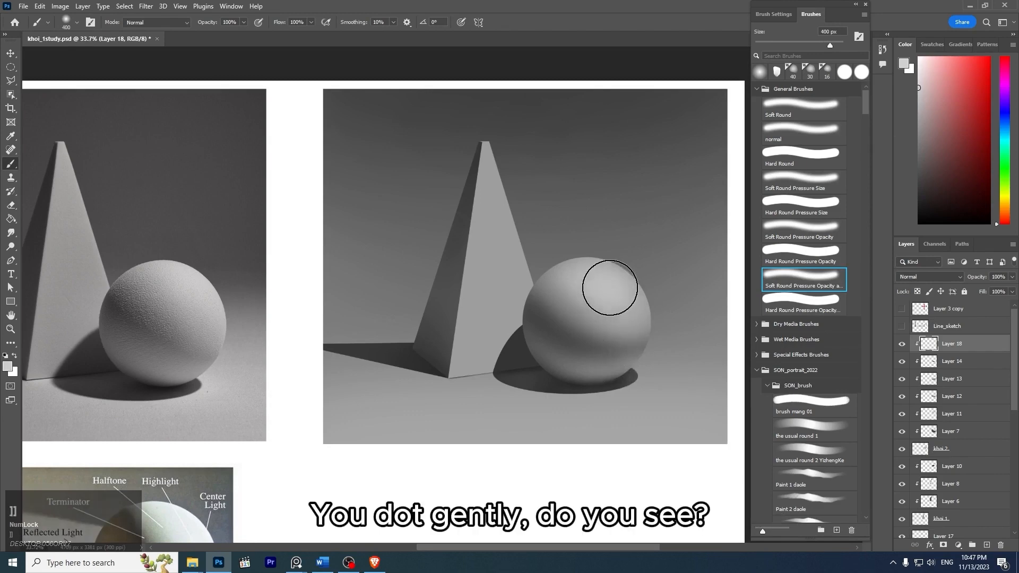
# - Compare the sphere with and without Layer 18's highlight by toggling the layer's visibility, and save the file
pyautogui.press('z')
pyautogui.moveTo(688, 243)
pyautogui.mouseDown()
pyautogui.moveTo(657, 221)
pyautogui.moveTo(690, 238)
pyautogui.mouseUp()
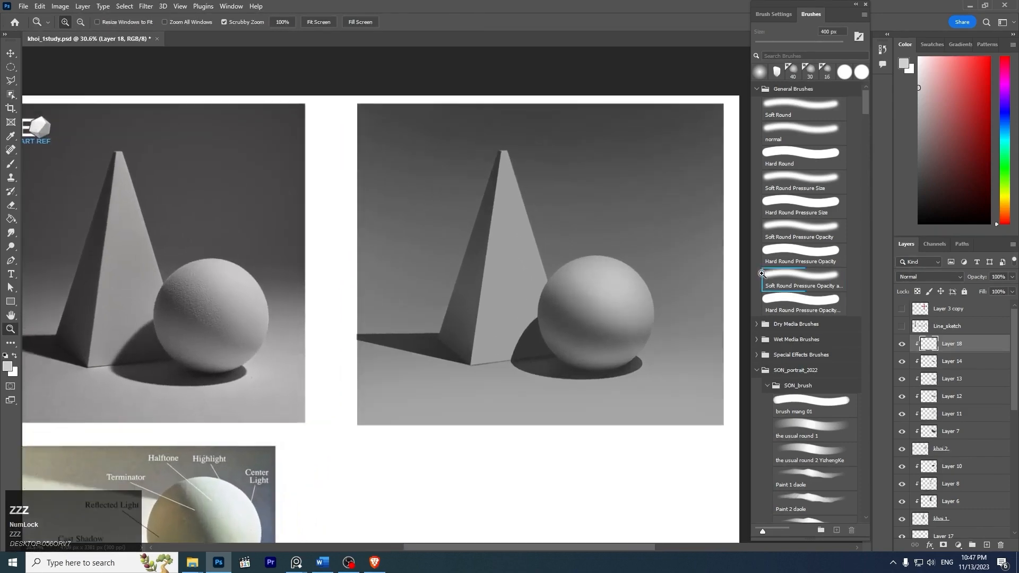
pyautogui.click(902, 344)
pyautogui.click(902, 344)
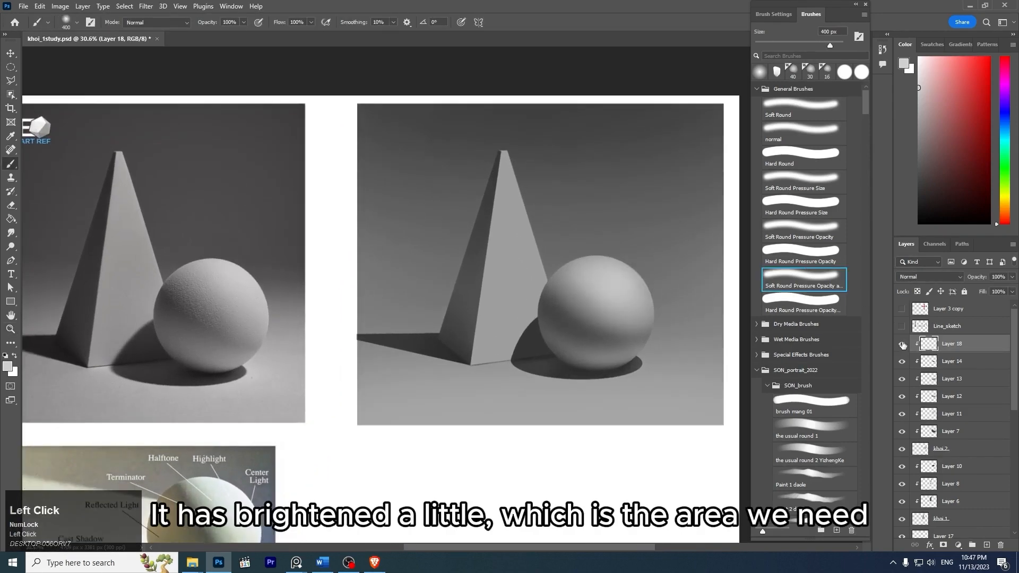
pyautogui.click(902, 344)
pyautogui.click(902, 344)
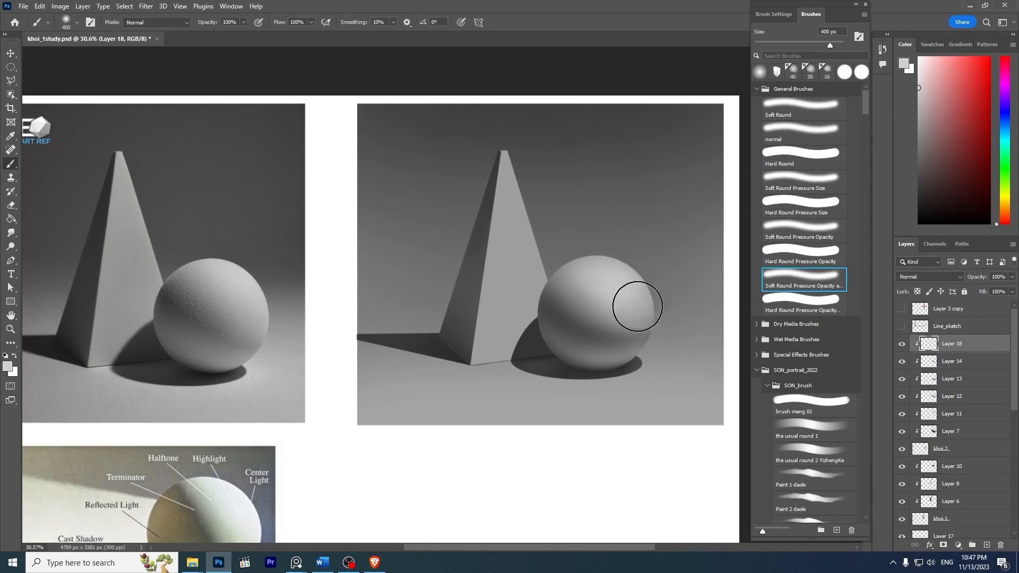
pyautogui.press('z')
pyautogui.moveTo(661, 247)
pyautogui.mouseDown()
pyautogui.moveTo(616, 212)
pyautogui.moveTo(627, 225)
pyautogui.mouseUp()
pyautogui.hotkey('ctrl', 's')
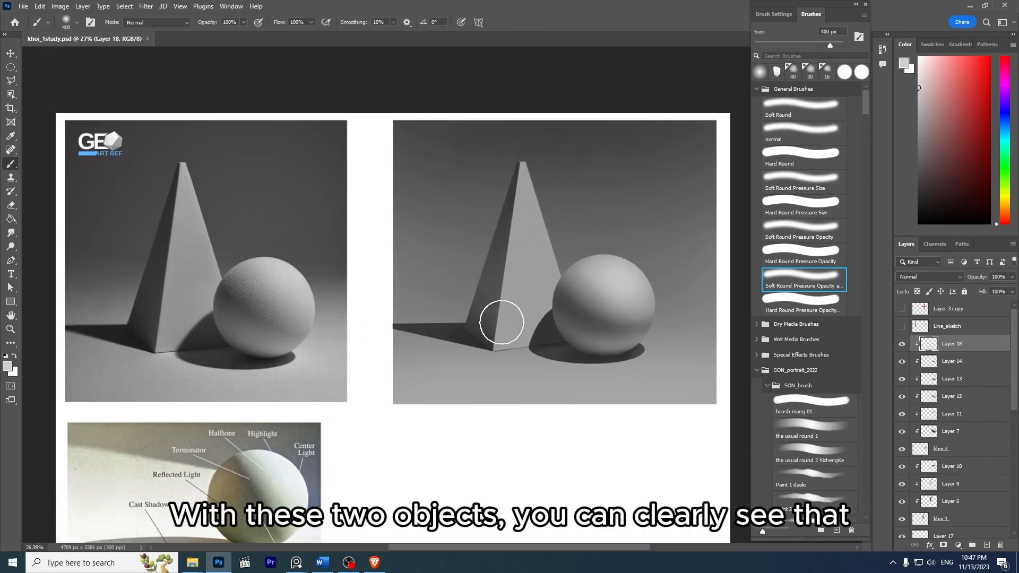
# - Compare the sharpness of the pyramid's edge between its light and dark faces in the reference photo and the painting
pyautogui.press('z')
pyautogui.moveTo(159, 230)
pyautogui.mouseDown()
pyautogui.moveTo(206, 272)
pyautogui.moveTo(194, 257)
pyautogui.mouseUp()
pyautogui.moveTo(241, 313); pyautogui.dragTo(218, 232)
pyautogui.press('z')
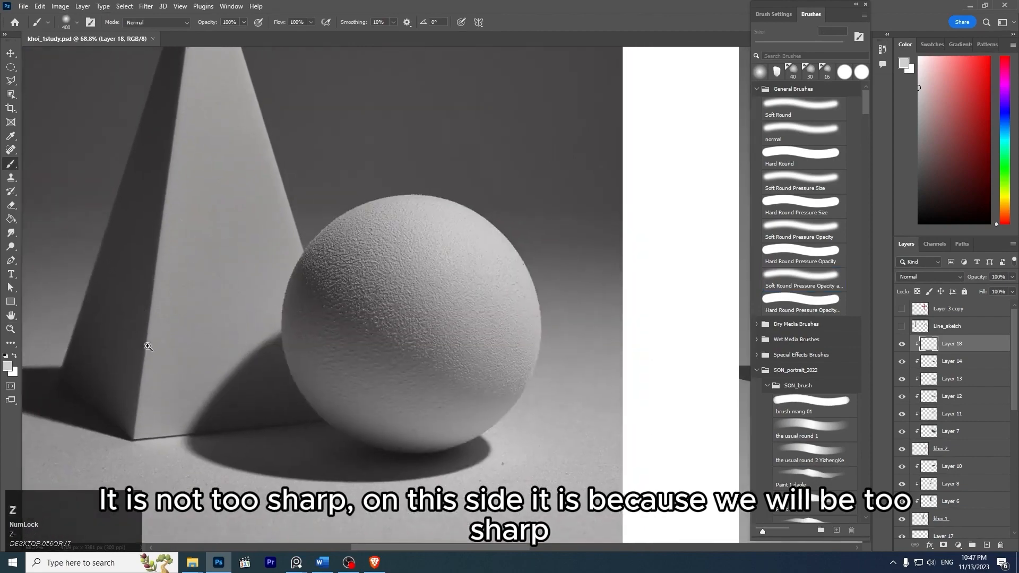
pyautogui.moveTo(154, 336); pyautogui.dragTo(126, 345)
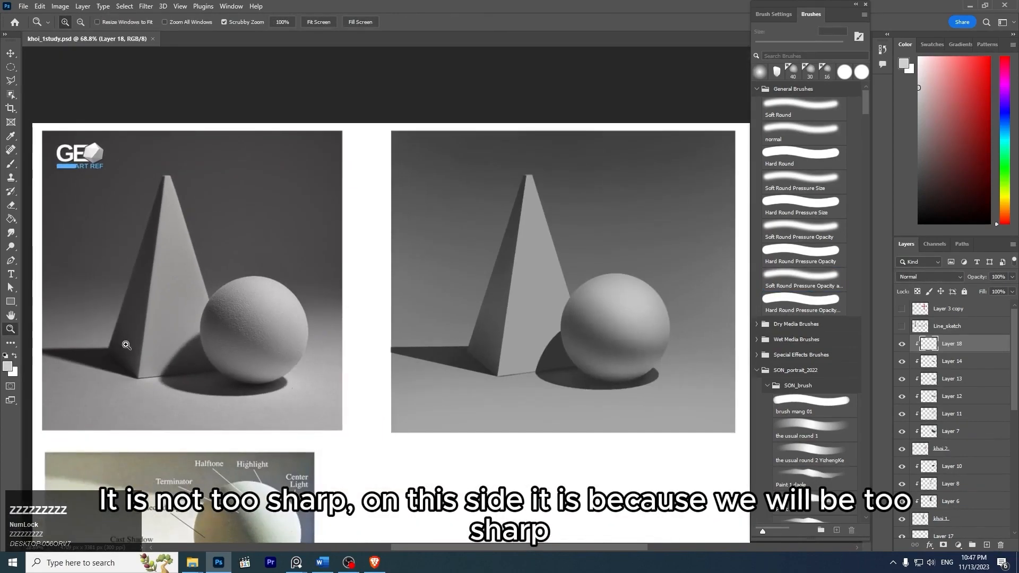
pyautogui.press('z')
pyautogui.moveTo(532, 261); pyautogui.dragTo(576, 291)
pyautogui.moveTo(519, 241)
pyautogui.mouseDown()
pyautogui.moveTo(550, 260)
pyautogui.moveTo(532, 251)
pyautogui.mouseUp()
pyautogui.press('[')
pyautogui.press('[')
pyautogui.press('[')
pyautogui.press('[')
pyautogui.press('[')
pyautogui.press('[')
pyautogui.press('[')
pyautogui.press('[')
pyautogui.press('[')
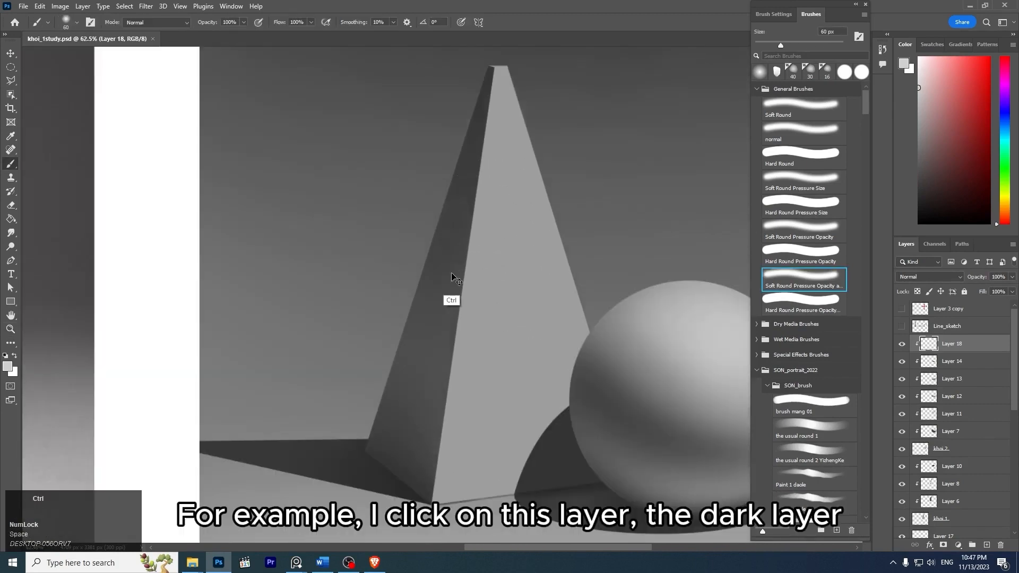
# - Identify the layer holding the pyramid's dark face by toggling Layer 8 and Layer 6, and select Layer 6
pyautogui.keyDown('ctrl'); pyautogui.click(456, 275); pyautogui.keyUp('ctrl')
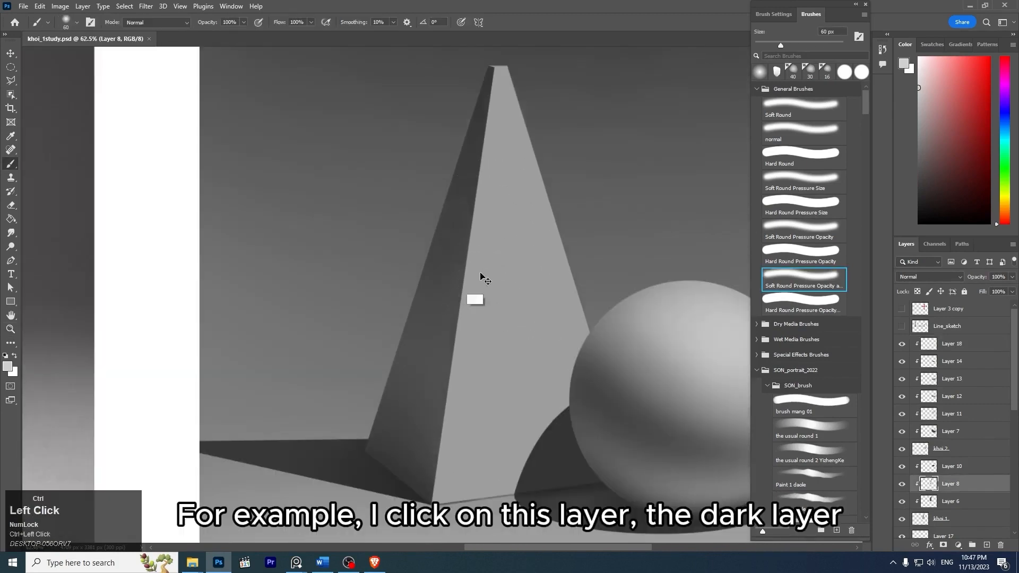
pyautogui.click(903, 485)
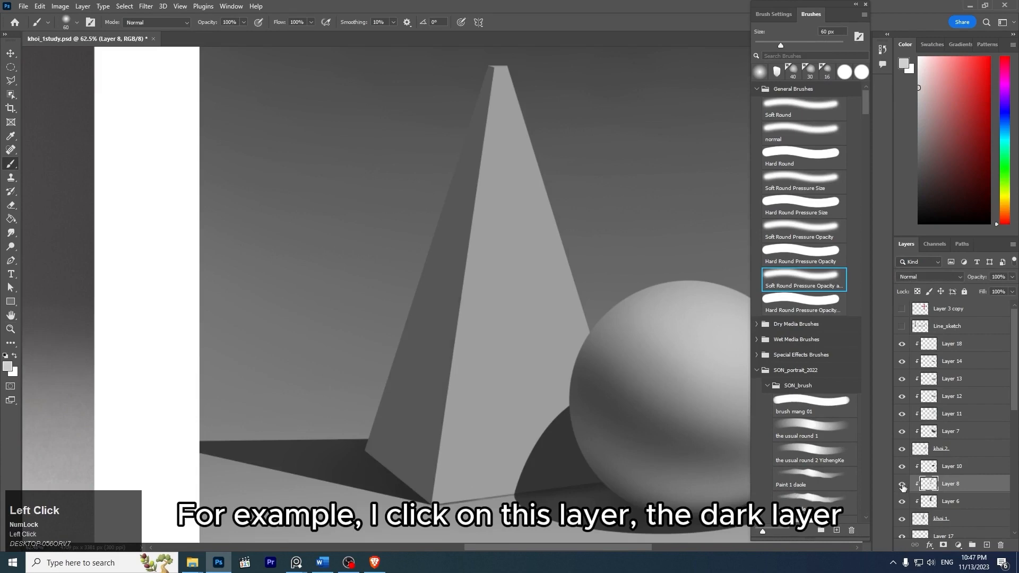
pyautogui.click(902, 485)
pyautogui.scroll(-3, 1015, 401)
pyautogui.click(950, 443)
pyautogui.click(903, 443)
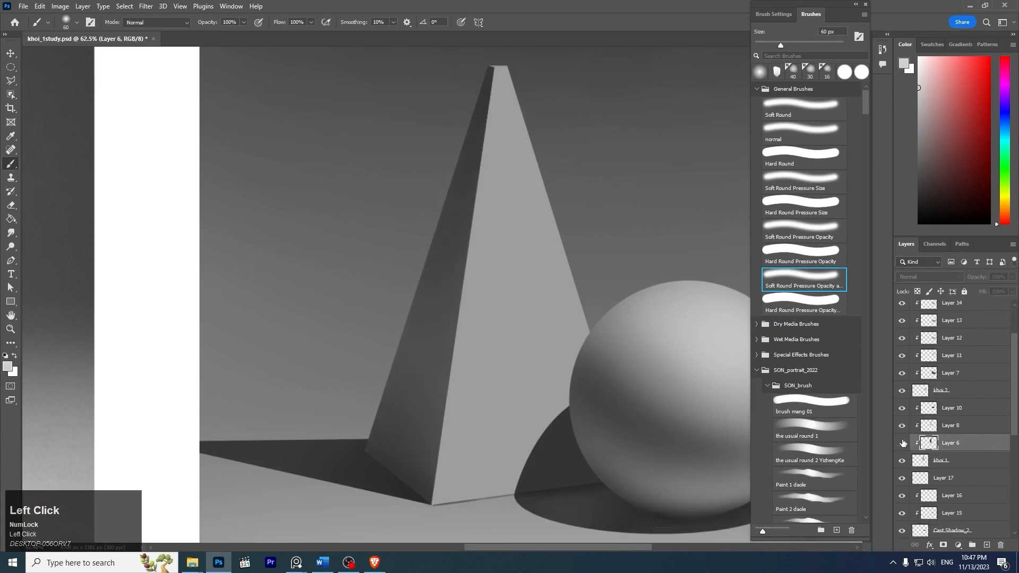
pyautogui.click(903, 443)
# - Slightly soften the edge between the pyramid's dark and lit faces by applying a low-radius Gaussian Blur to Layer 6
pyautogui.press('z')
pyautogui.moveTo(516, 271)
pyautogui.mouseDown()
pyautogui.moveTo(507, 256)
pyautogui.moveTo(494, 265)
pyautogui.moveTo(542, 279)
pyautogui.mouseUp()
pyautogui.press('space')
pyautogui.press('z')
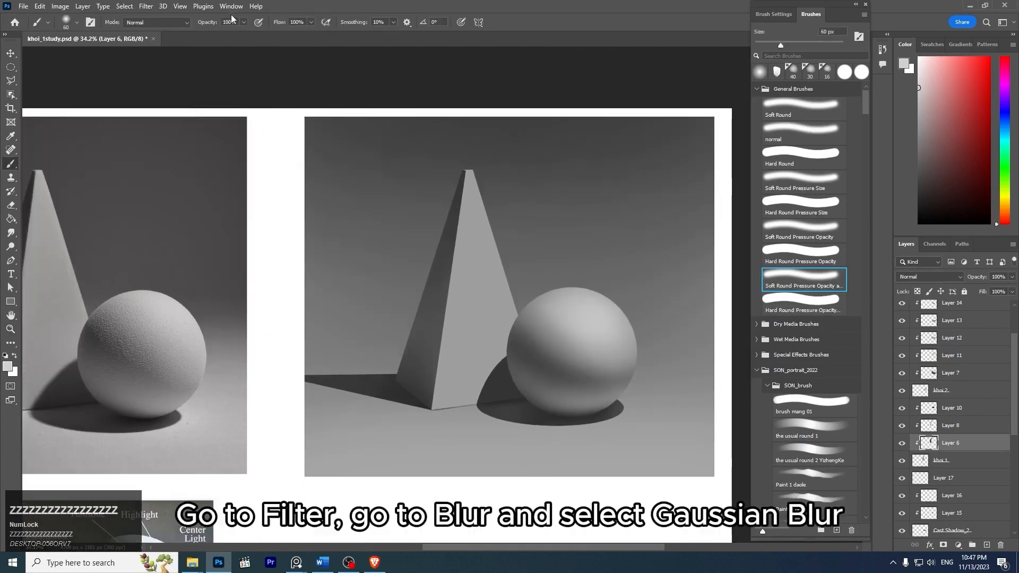
pyautogui.click(146, 6)
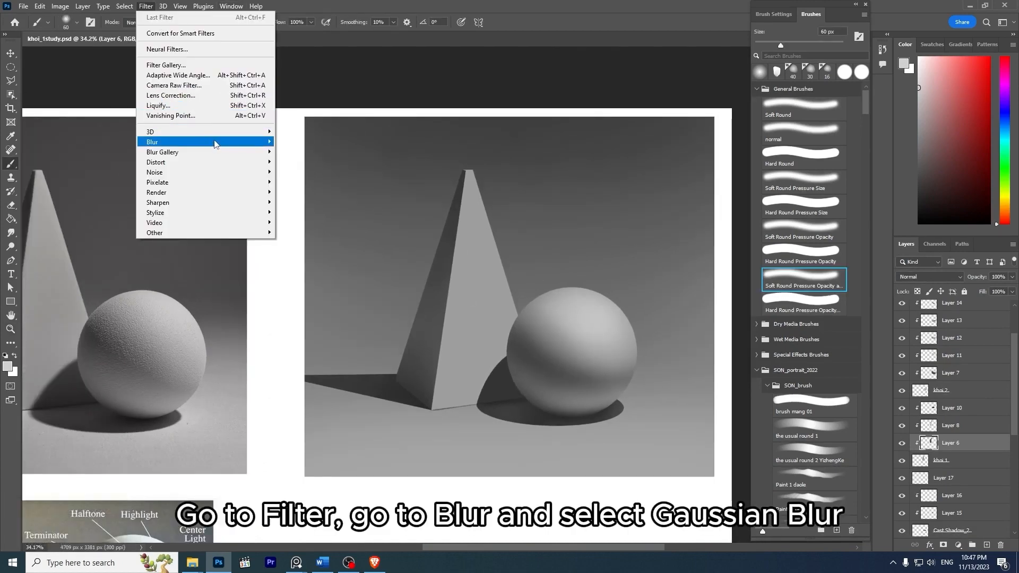
pyautogui.moveTo(215, 142)
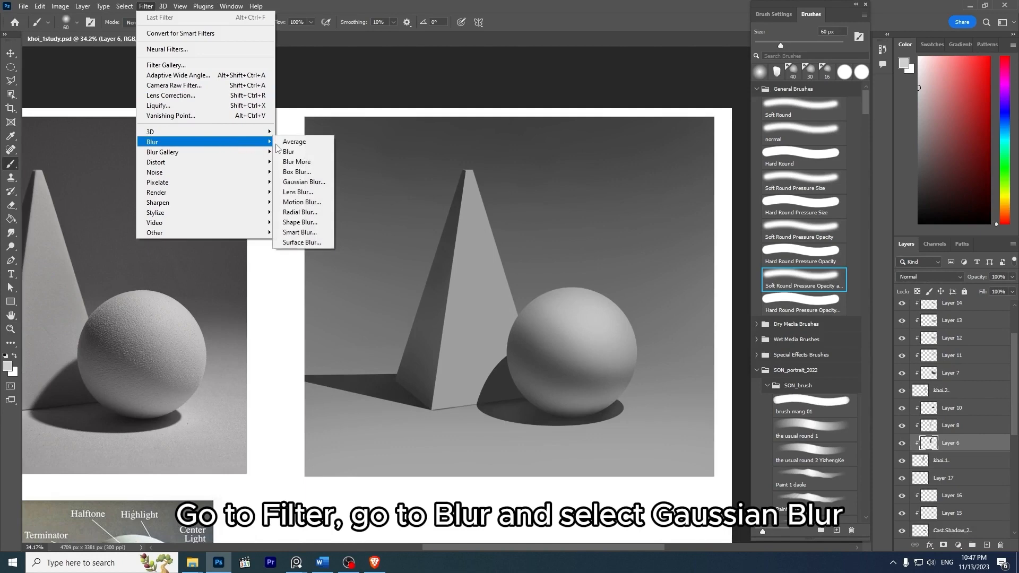
pyautogui.click(307, 183)
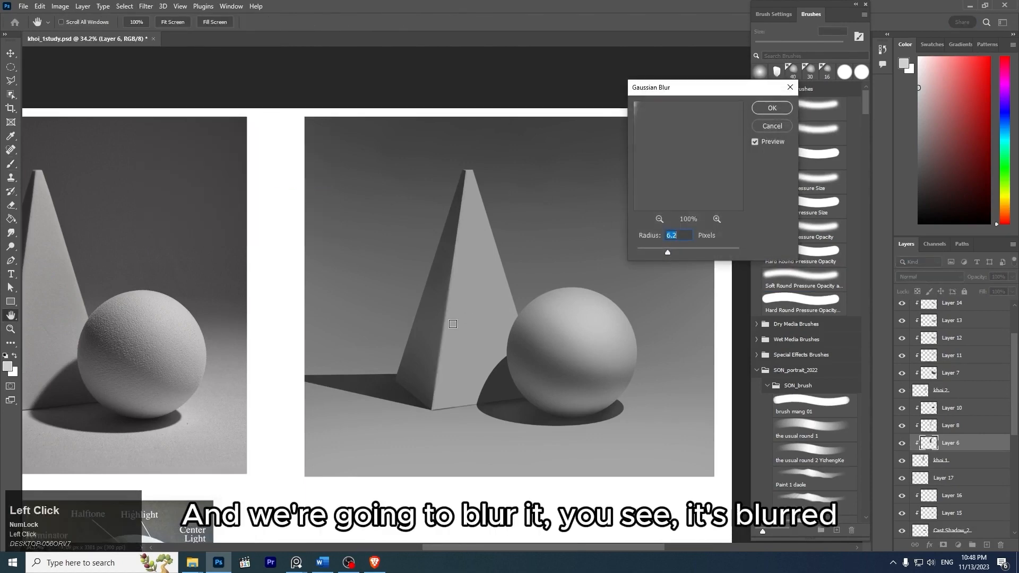
pyautogui.moveTo(655, 249); pyautogui.dragTo(693, 253)
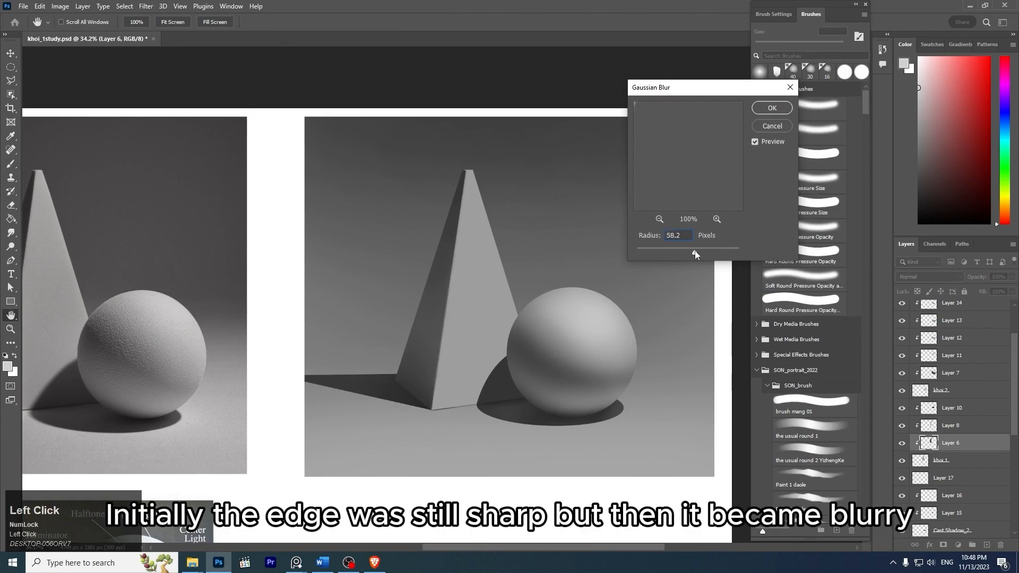
pyautogui.click(654, 252)
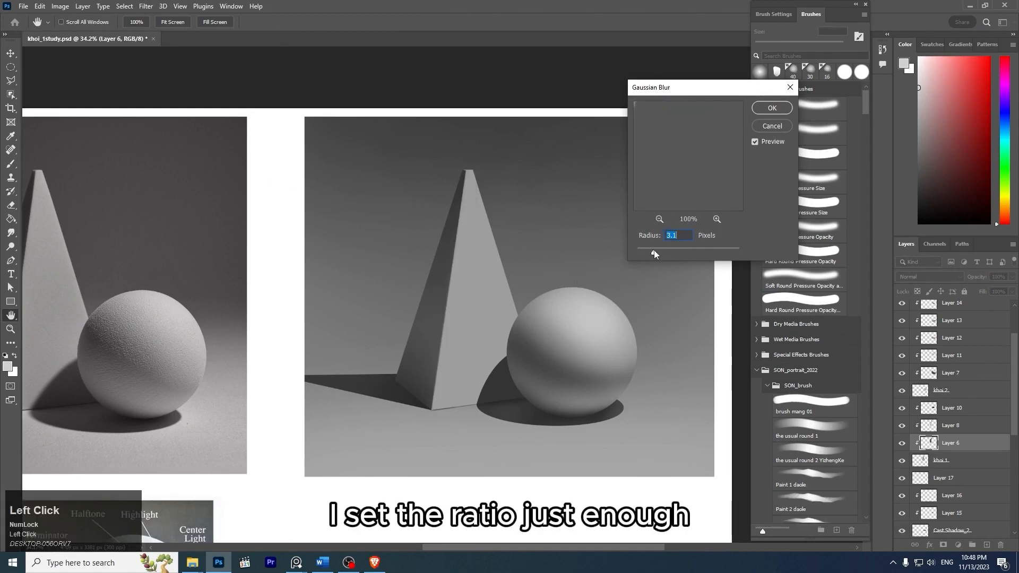
pyautogui.moveTo(648, 253); pyautogui.dragTo(666, 253)
pyautogui.click(773, 110)
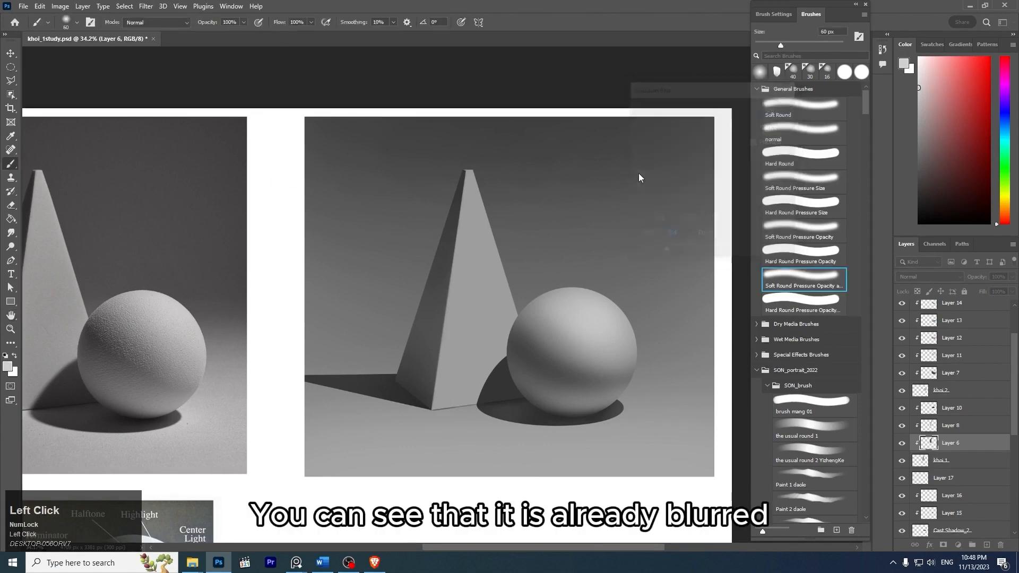
# - Try darkening the pyramid's central edge on Layer 8 with the soft brush at 125 px, freehand and inside Layer 6's selection, undoing the strokes
pyautogui.press('z')
pyautogui.moveTo(451, 300); pyautogui.dragTo(544, 353)
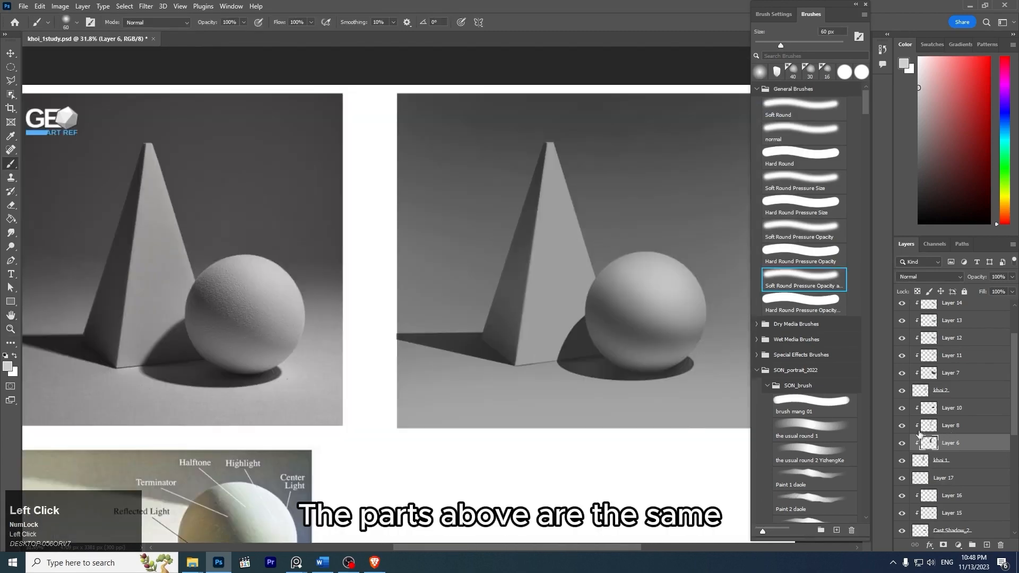
pyautogui.click(921, 430)
pyautogui.click(902, 427)
pyautogui.click(902, 427)
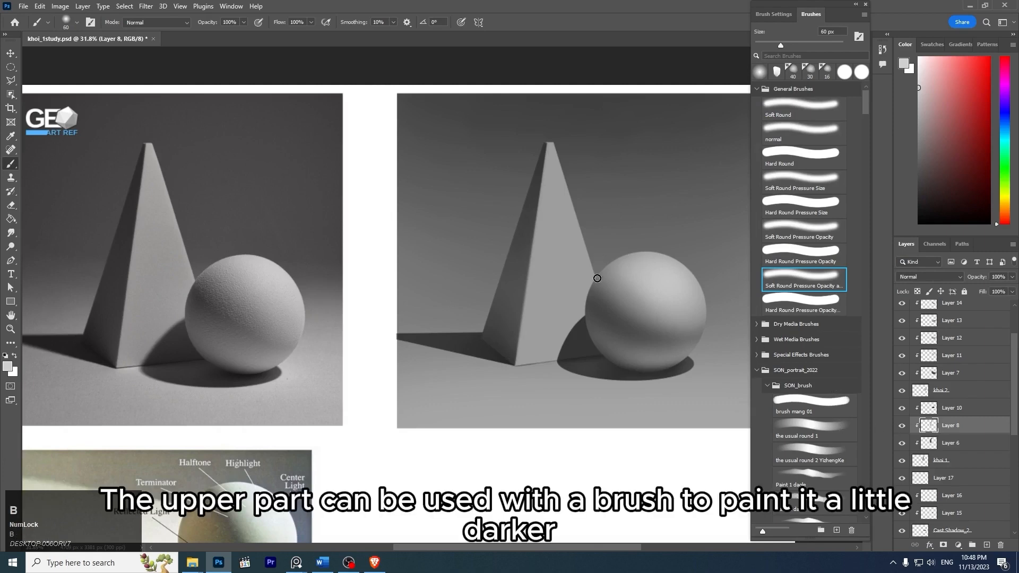
pyautogui.keyDown('alt'); pyautogui.click(533, 178); pyautogui.keyUp('alt')
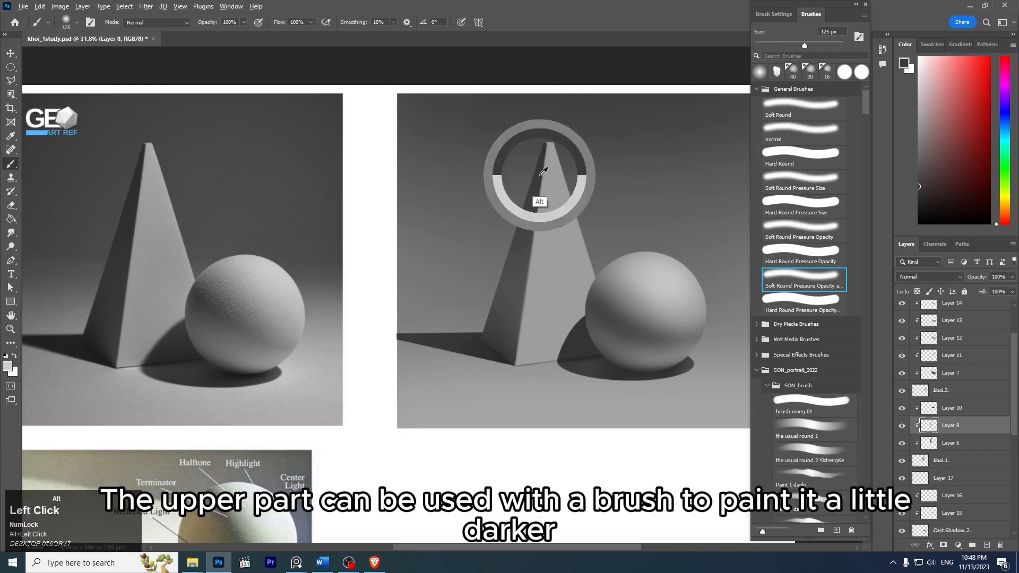
pyautogui.press('z')
pyautogui.click(557, 227)
pyautogui.moveTo(501, 256); pyautogui.dragTo(468, 466)
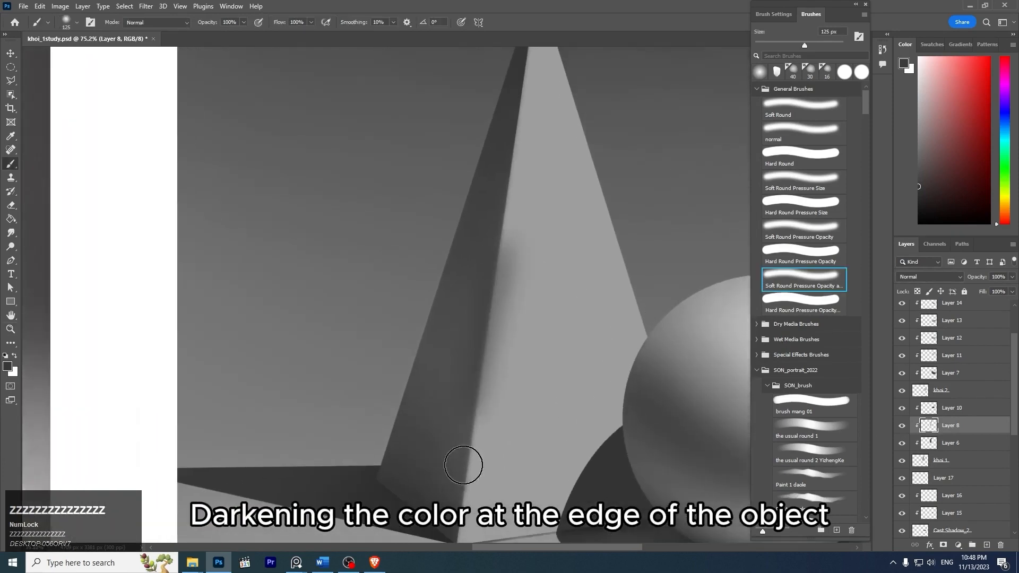
pyautogui.hotkey('ctrl', 'z')
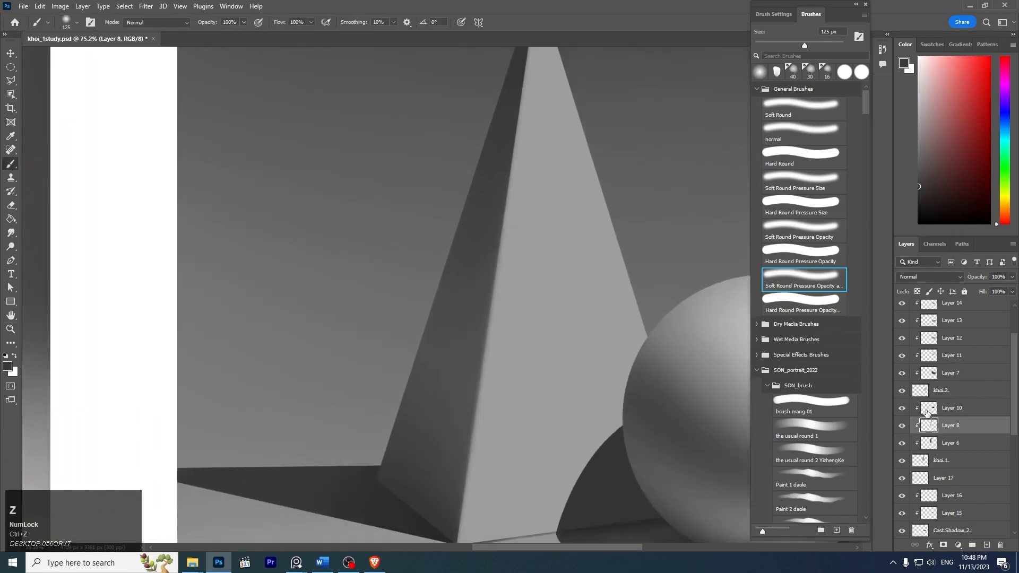
pyautogui.keyDown('ctrl'); pyautogui.click(932, 446); pyautogui.keyUp('ctrl')
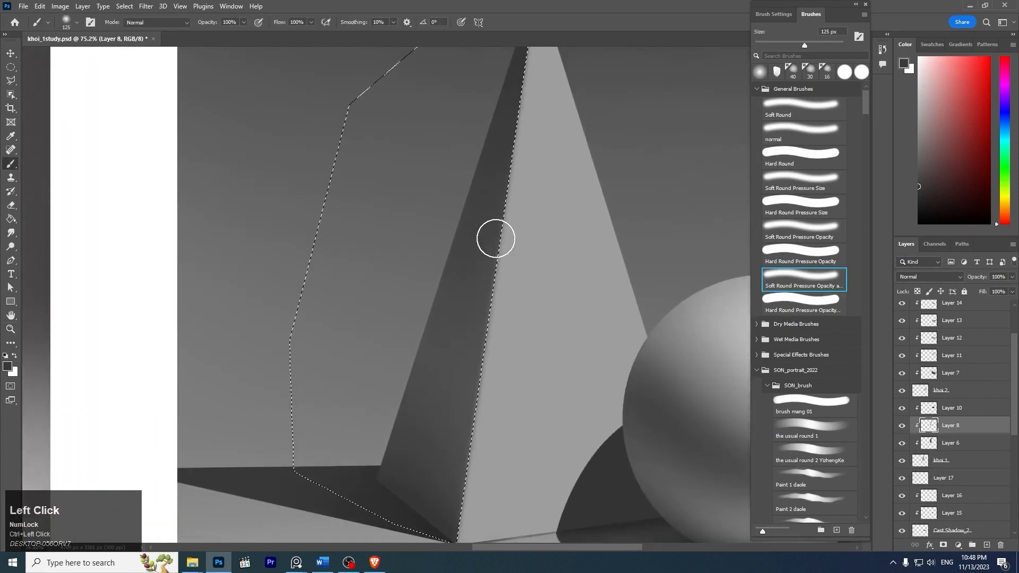
pyautogui.hotkey('ctrl', 'z')
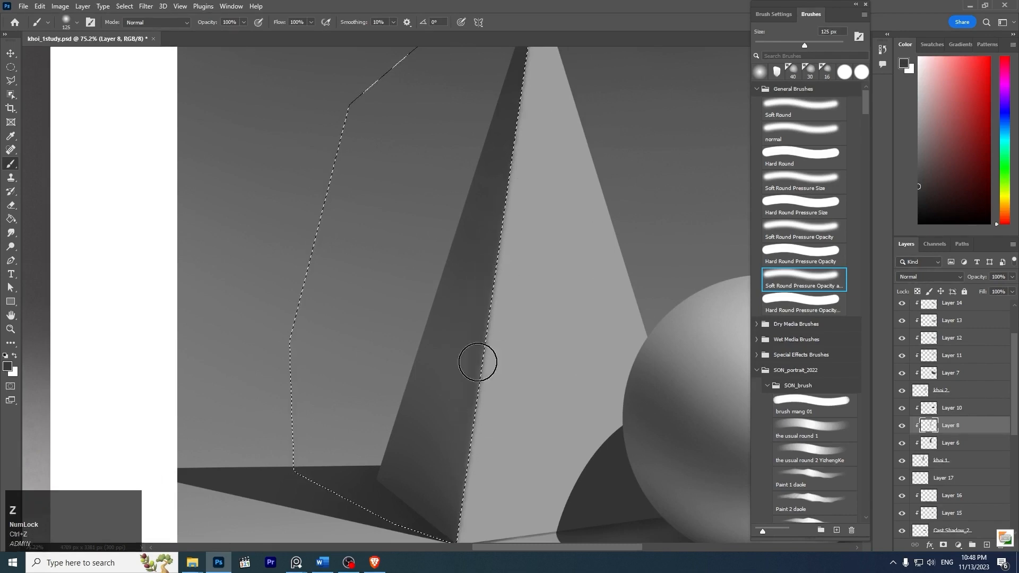
# - Compare the edges of the cast shadows in the painting with those in the reference photo
pyautogui.press('z')
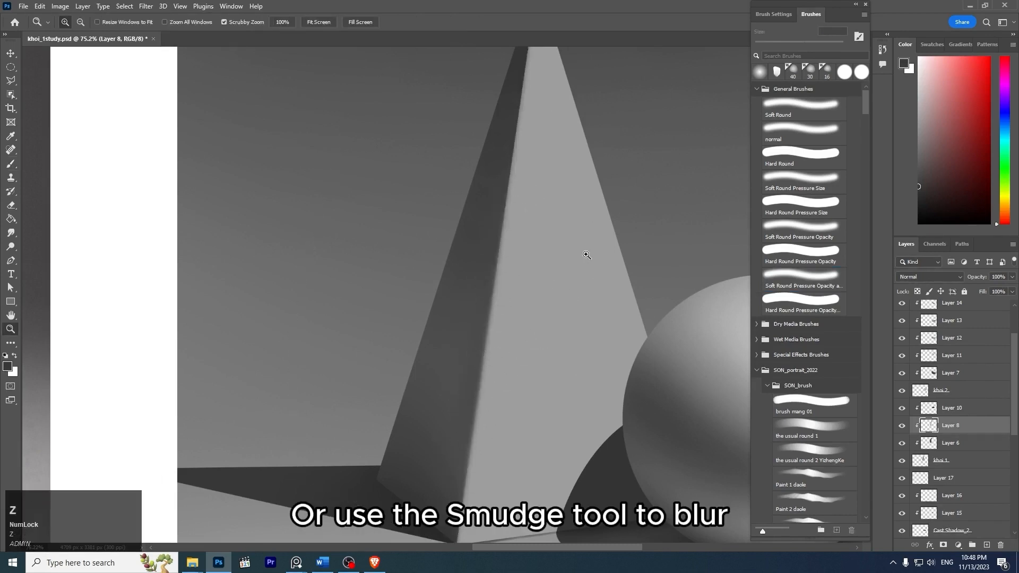
pyautogui.moveTo(587, 253)
pyautogui.mouseDown()
pyautogui.moveTo(554, 223)
pyautogui.moveTo(563, 223)
pyautogui.moveTo(548, 225)
pyautogui.moveTo(635, 209)
pyautogui.mouseUp()
pyautogui.press('space')
pyautogui.press('z')
pyautogui.moveTo(540, 299); pyautogui.dragTo(525, 285)
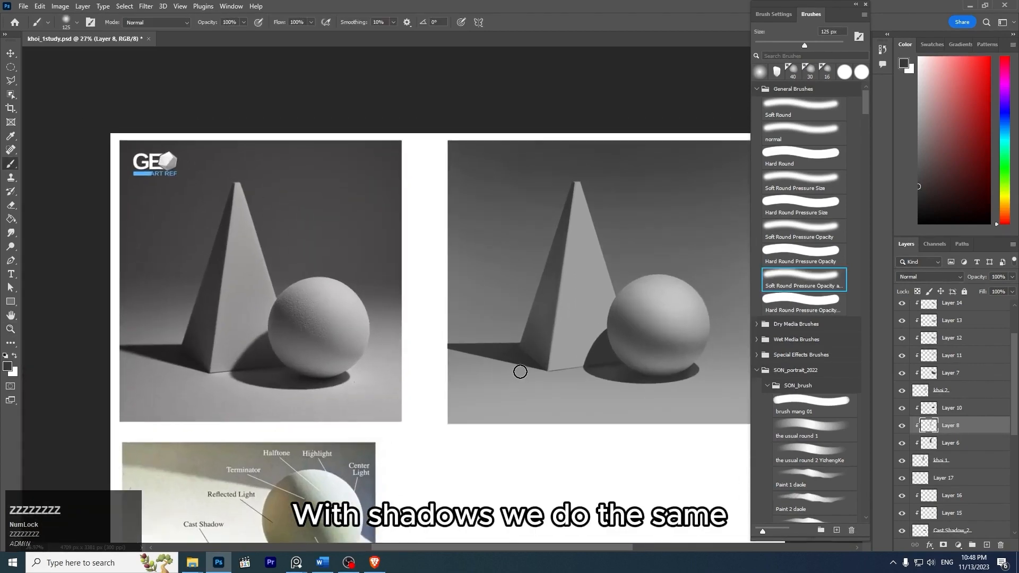
pyautogui.keyDown('ctrl'); pyautogui.click(504, 358); pyautogui.keyUp('ctrl')
pyautogui.press('z')
pyautogui.moveTo(183, 348)
pyautogui.mouseDown()
pyautogui.moveTo(223, 333)
pyautogui.moveTo(260, 365)
pyautogui.moveTo(168, 341)
pyautogui.mouseUp()
pyautogui.press('space')
pyautogui.moveTo(629, 270); pyautogui.dragTo(507, 289)
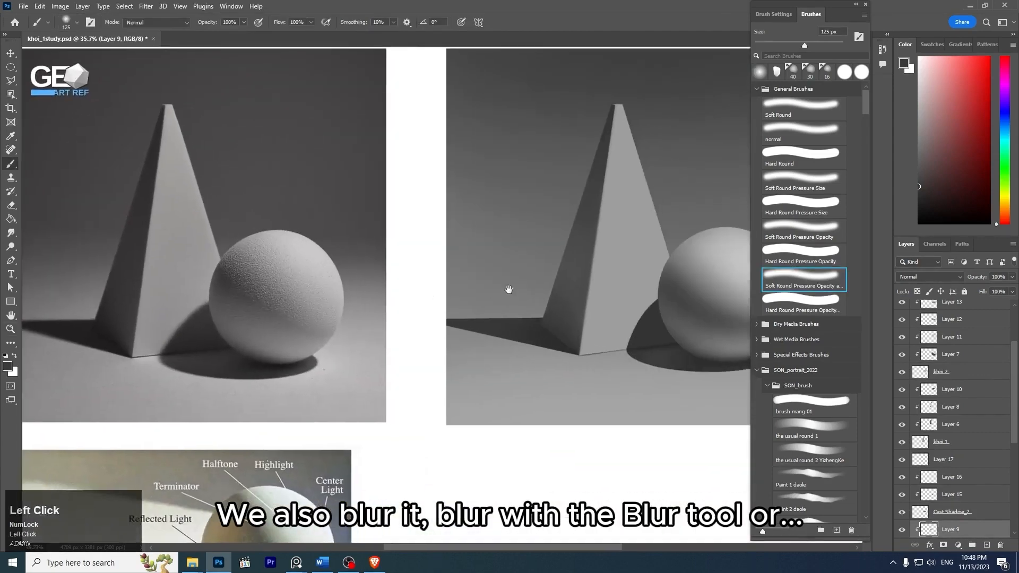
pyautogui.press('z')
pyautogui.moveTo(568, 334); pyautogui.dragTo(539, 351)
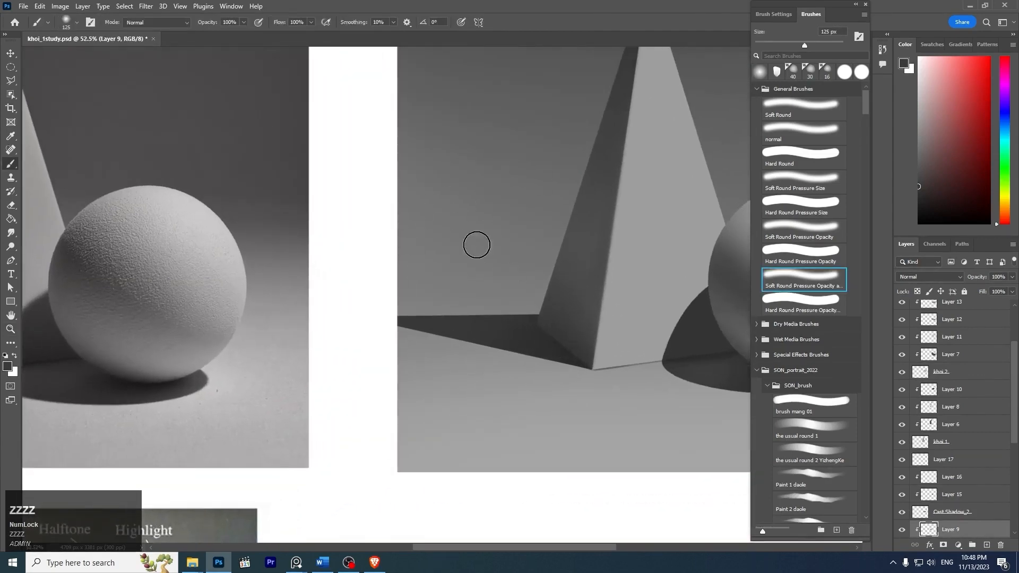
# - Identify the layer holding the pyramid's cast shadow by toggling Cast Shadow_1's visibility, and select it
pyautogui.moveTo(1014, 417); pyautogui.dragTo(1014, 452)
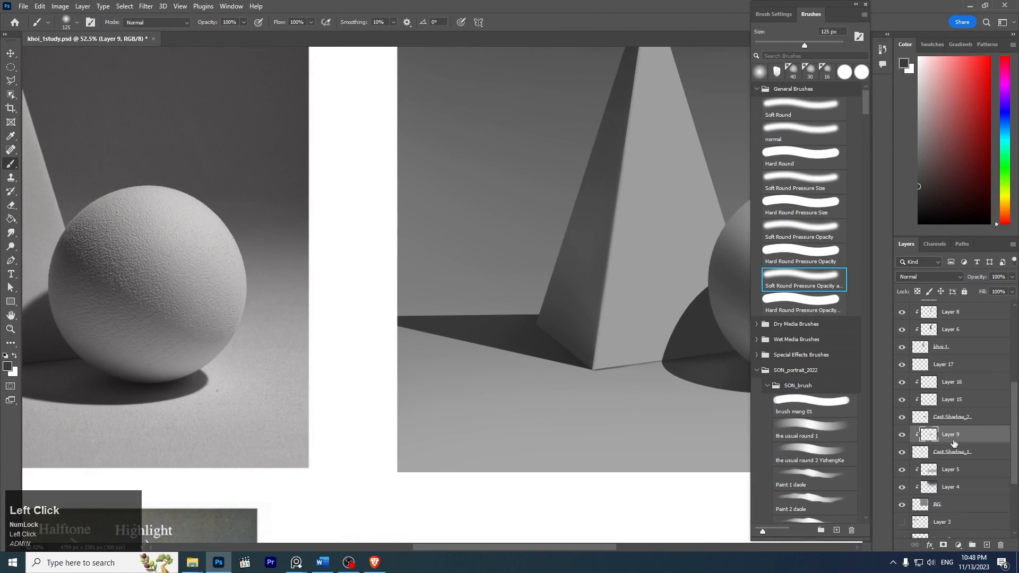
pyautogui.click(950, 451)
pyautogui.click(902, 453)
pyautogui.click(902, 453)
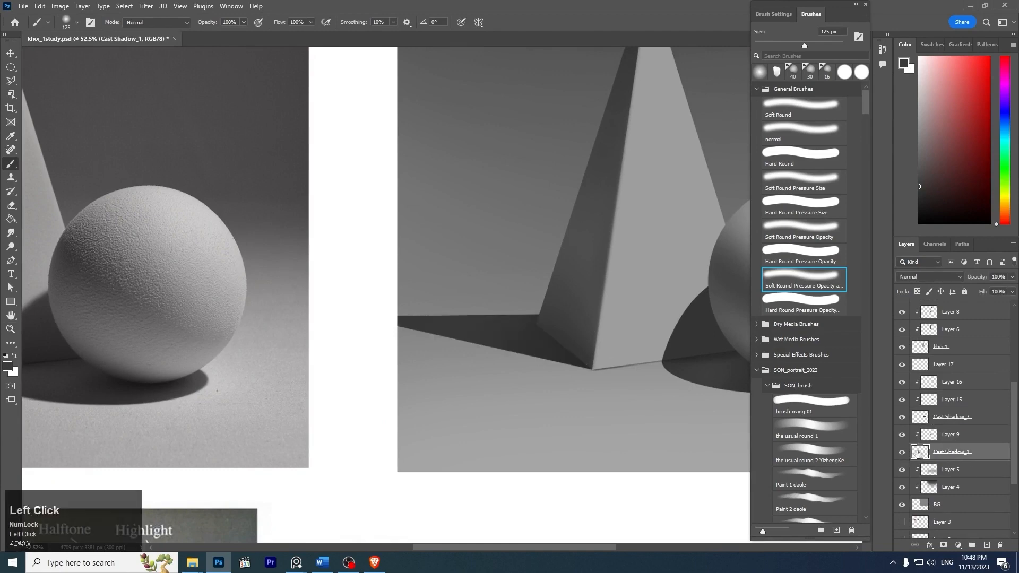
# - Soften the lower edge of the pyramid's cast shadow with the Smudge tool at 5% strength and 35 px, starting from the far end
pyautogui.click(11, 233)
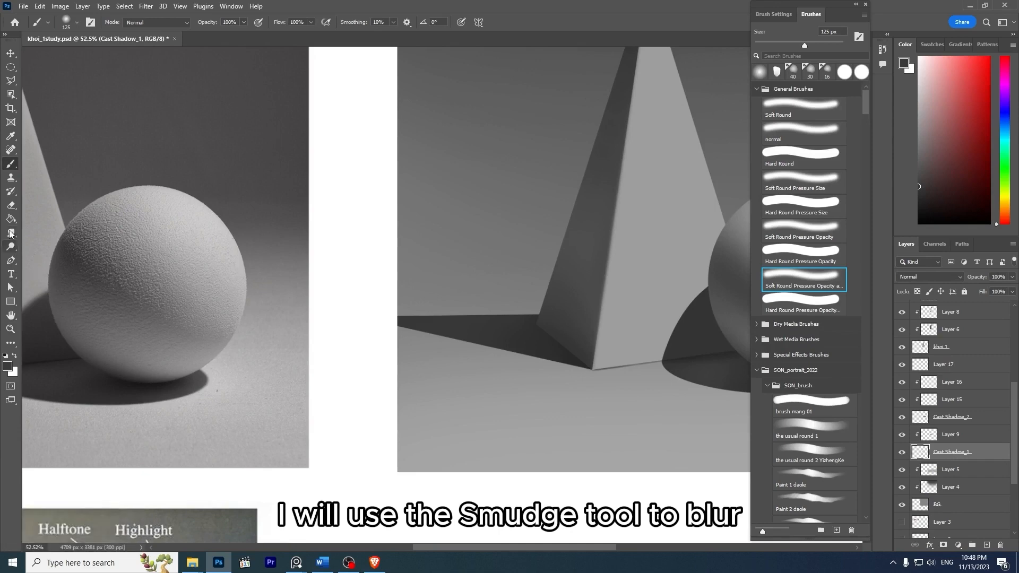
pyautogui.moveTo(481, 337); pyautogui.dragTo(350, 335)
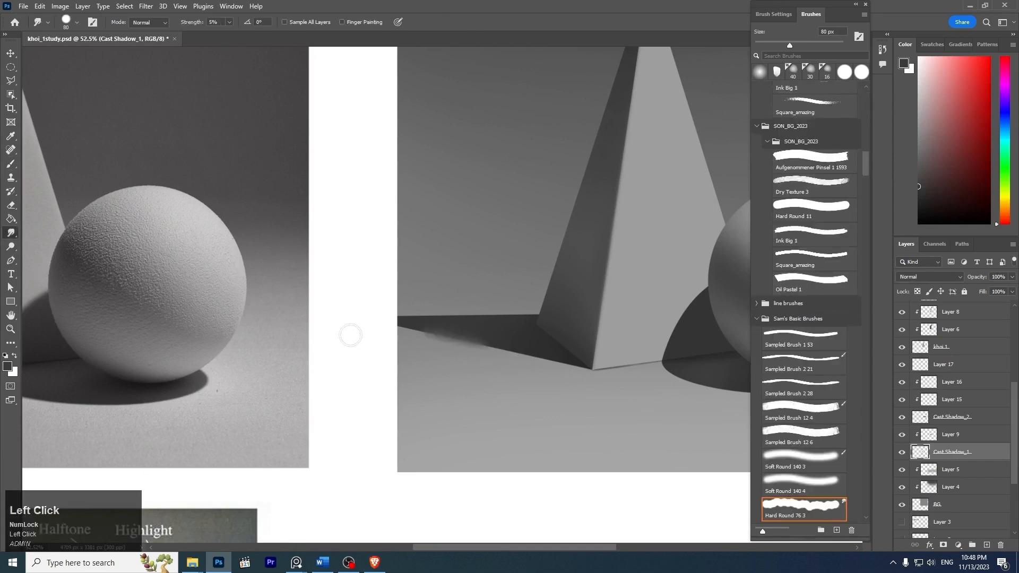
pyautogui.hotkey('ctrl', 'z')
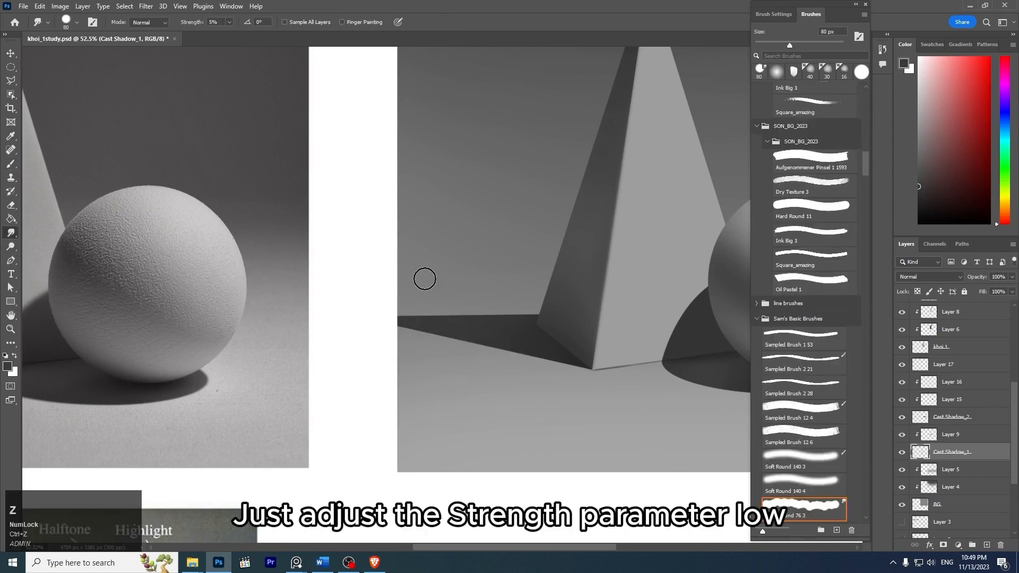
pyautogui.press('z')
pyautogui.moveTo(453, 325); pyautogui.dragTo(465, 339)
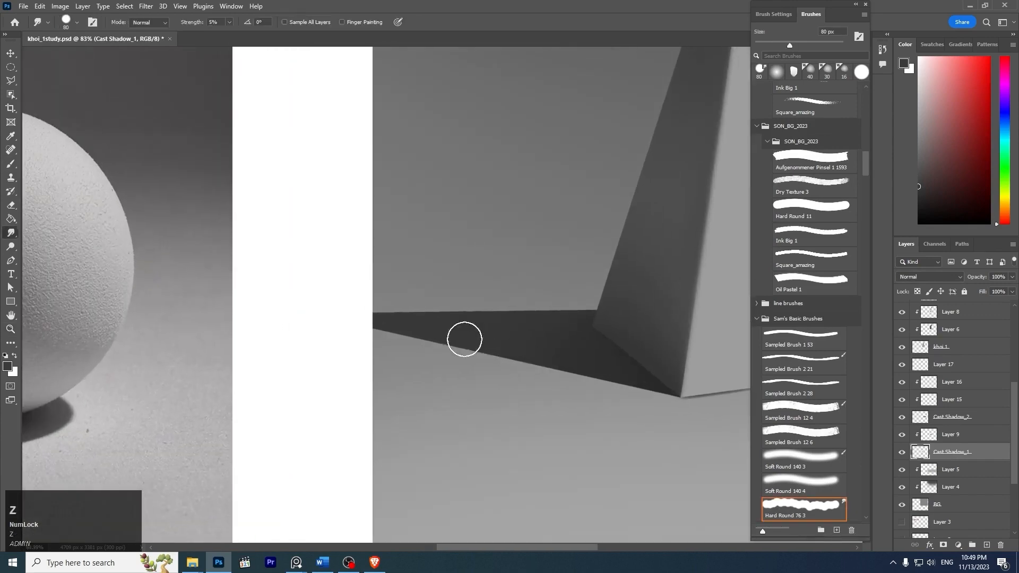
pyautogui.hotkey('ctrl', 'z')
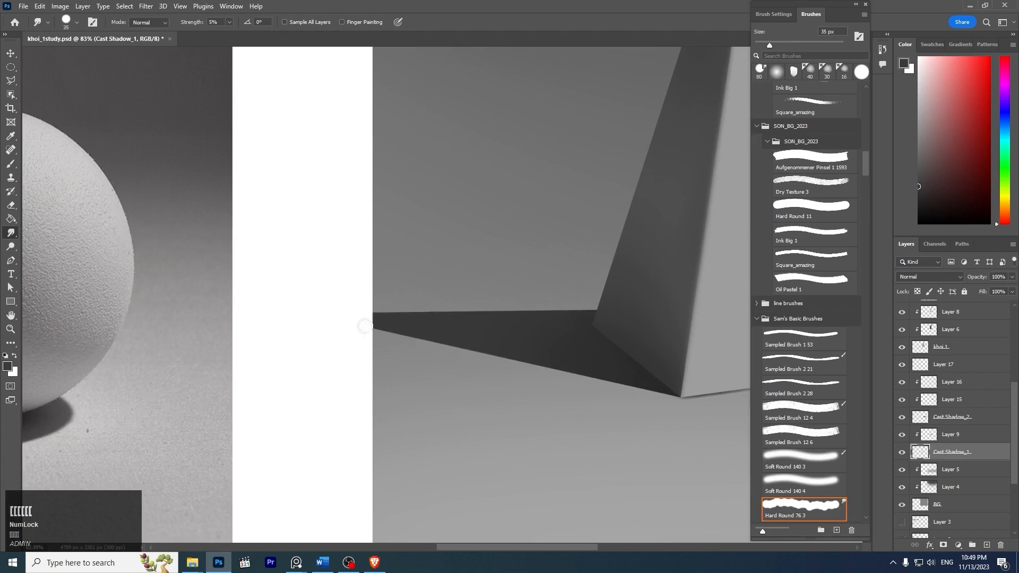
pyautogui.moveTo(365, 326); pyautogui.dragTo(505, 357)
pyautogui.hotkey('ctrl', 'z')
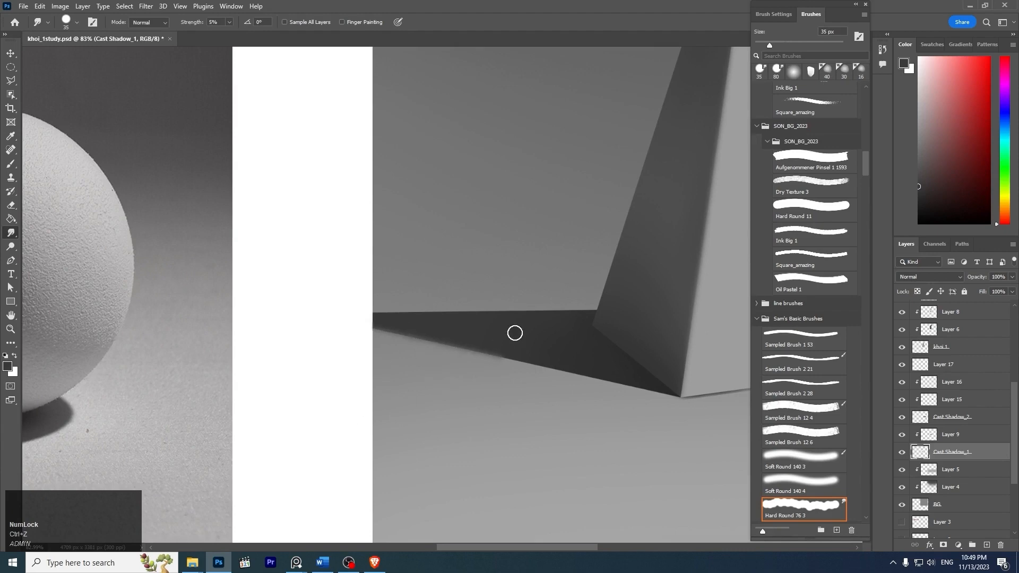
# - Lightly smudge the upper edge of the pyramid's cast shadow at 40 to 60 px, blurring the far end more than the part near the pyramid
pyautogui.moveTo(502, 329); pyautogui.dragTo(530, 342)
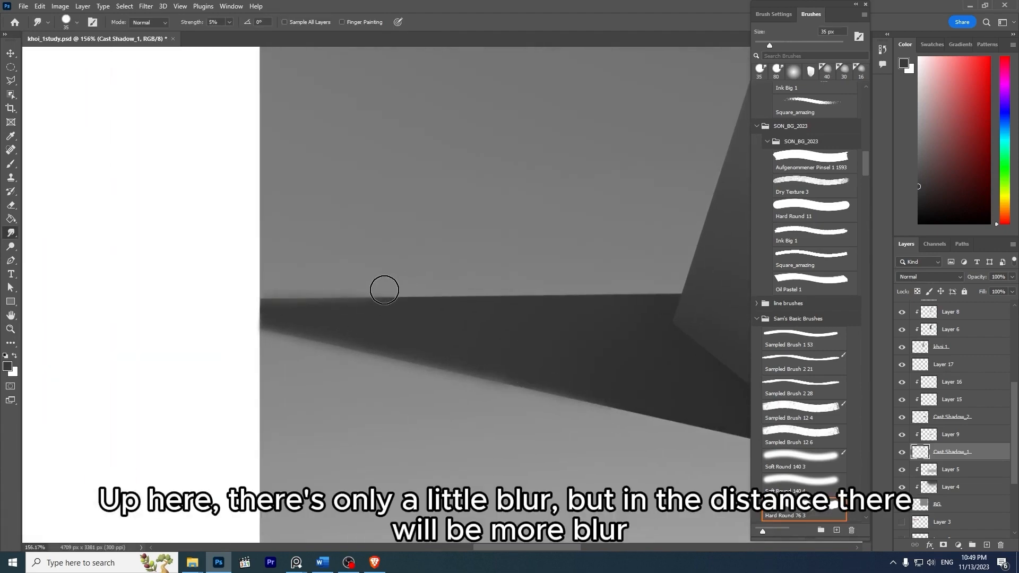
pyautogui.press(']')
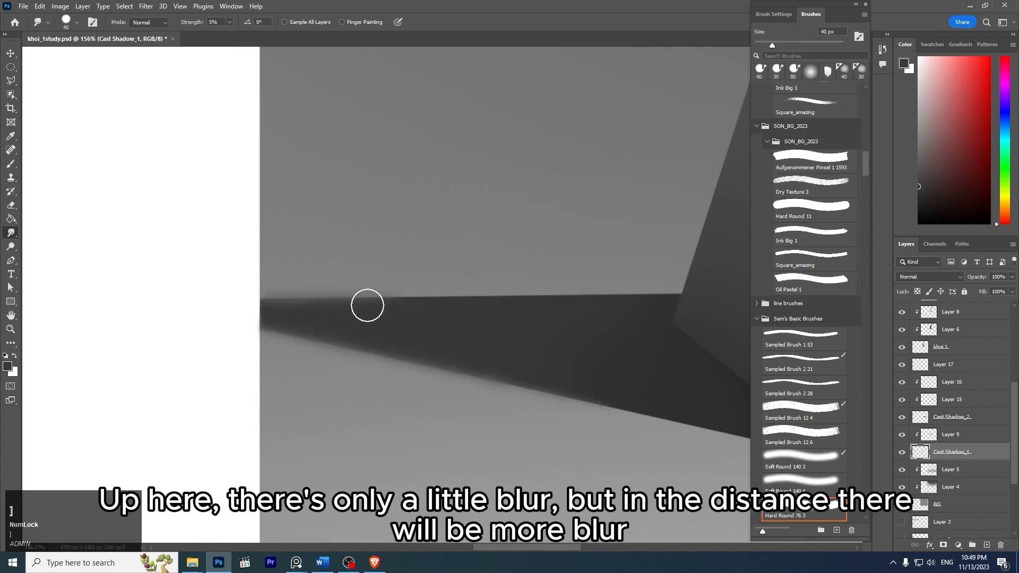
pyautogui.press(']')
pyautogui.press(']')
pyautogui.press(']')
pyautogui.moveTo(248, 313)
pyautogui.mouseDown()
pyautogui.moveTo(422, 313)
pyautogui.moveTo(409, 296)
pyautogui.moveTo(385, 304)
pyautogui.moveTo(404, 298)
pyautogui.moveTo(387, 292)
pyautogui.moveTo(430, 291)
pyautogui.moveTo(383, 294)
pyautogui.moveTo(501, 294)
pyautogui.mouseUp()
pyautogui.hotkey('ctrl', 'z')
pyautogui.press('[')
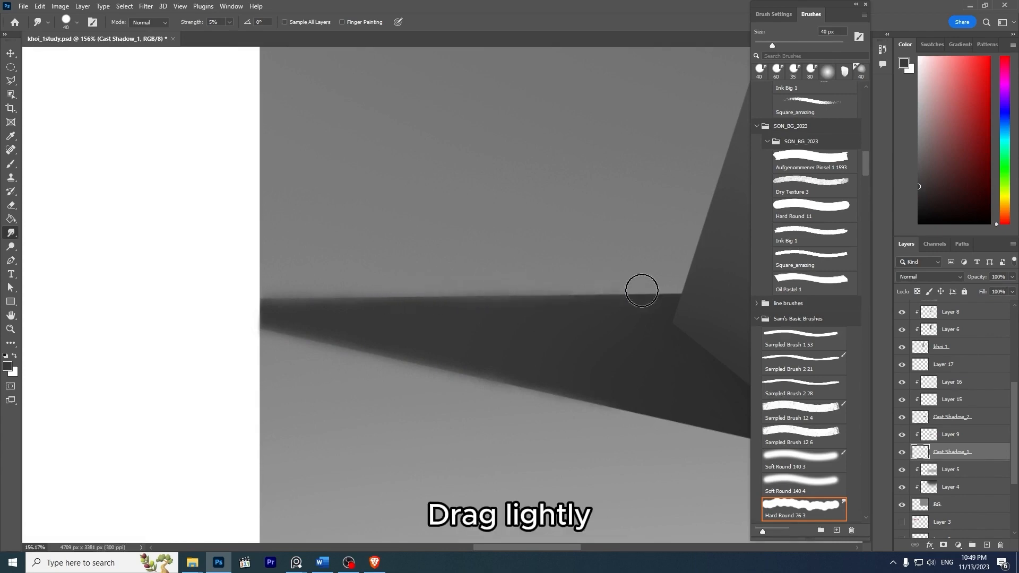
# - Compare the softened edges of the pyramid's cast shadow with the reference photo
pyautogui.press('z')
pyautogui.moveTo(592, 250); pyautogui.dragTo(555, 228)
pyautogui.press('space')
pyautogui.moveTo(592, 200); pyautogui.dragTo(591, 233)
pyautogui.press('z')
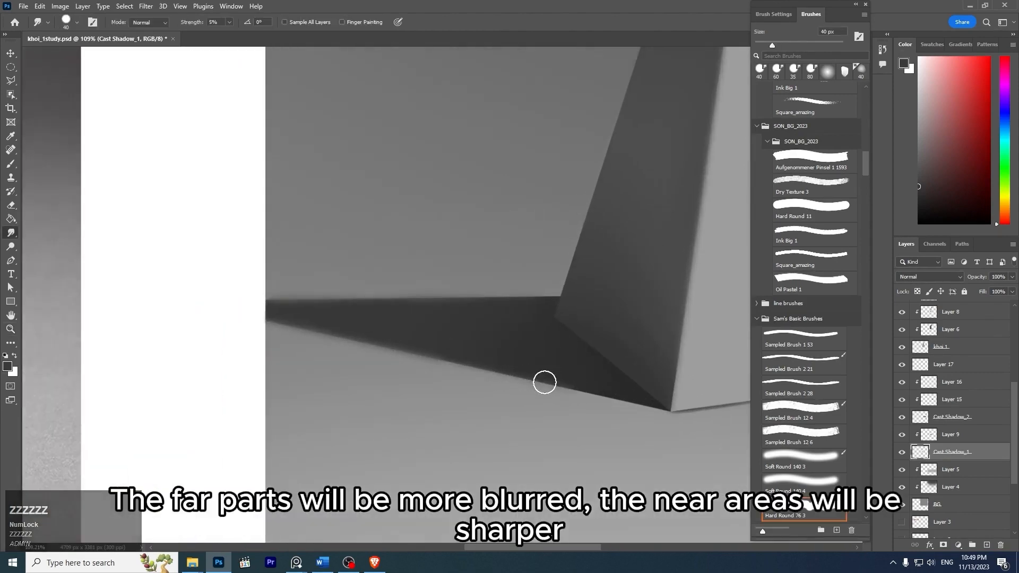
pyautogui.press('z')
pyautogui.moveTo(610, 337); pyautogui.dragTo(553, 278)
pyautogui.press('z')
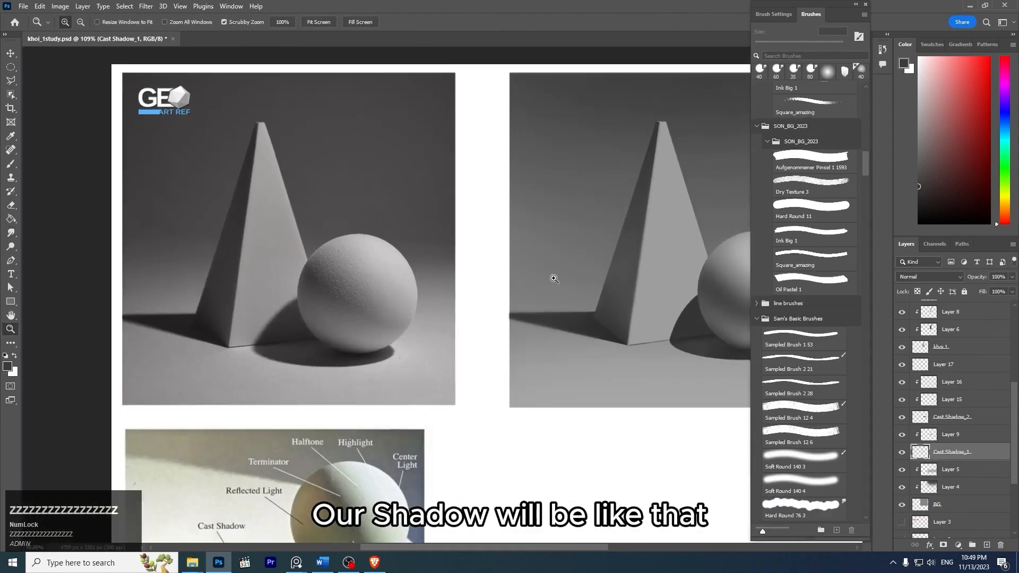
pyautogui.moveTo(618, 250); pyautogui.dragTo(515, 216)
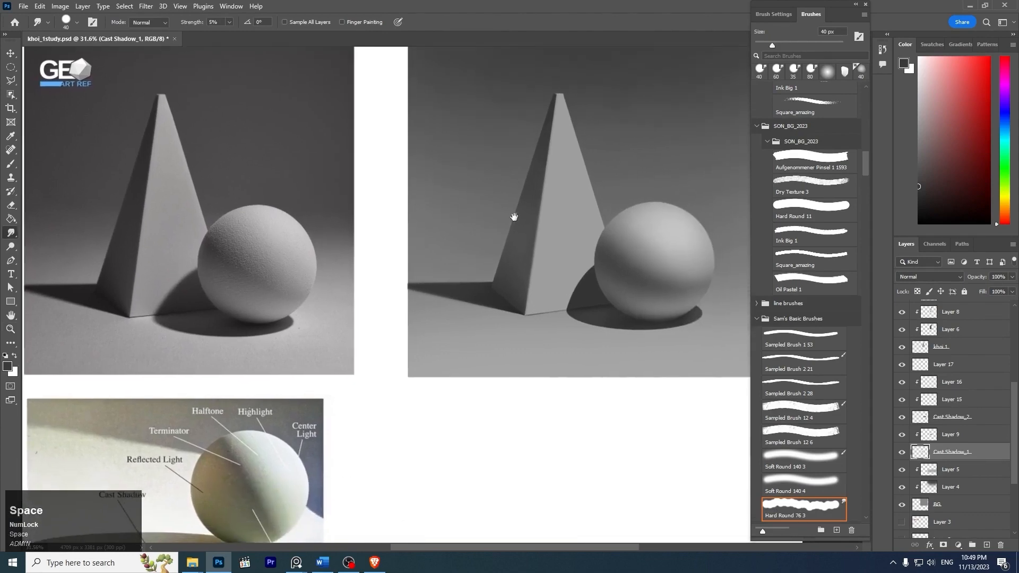
# - Identify the layer holding the sphere's cast shadow on the ground by toggling Cast Shadow_2's visibility, and select it
pyautogui.press('z')
pyautogui.click(661, 333)
pyautogui.moveTo(661, 333); pyautogui.dragTo(587, 341)
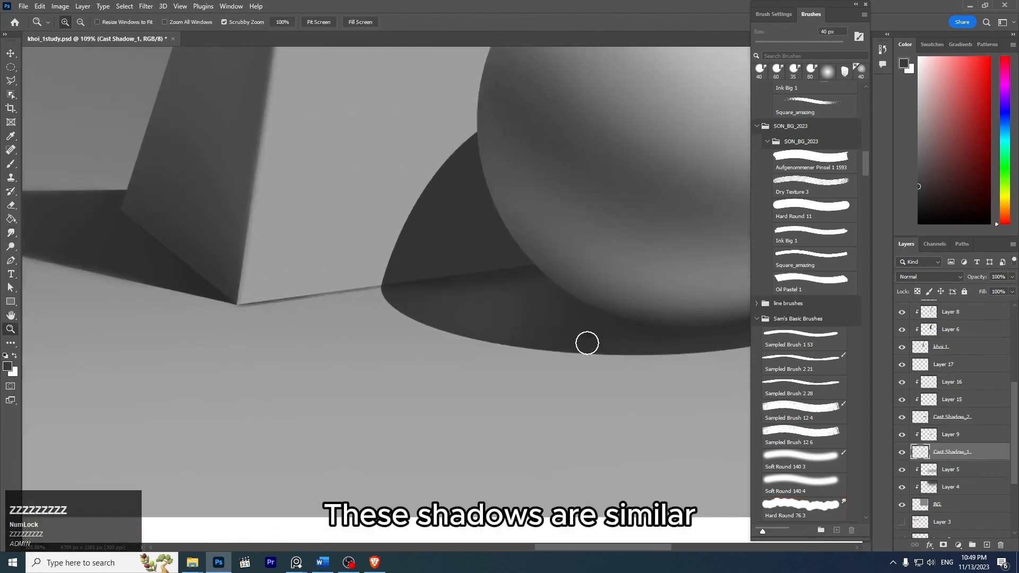
pyautogui.keyDown('ctrl'); pyautogui.click(445, 324); pyautogui.keyUp('ctrl')
pyautogui.press('z')
pyautogui.moveTo(529, 300); pyautogui.dragTo(470, 287)
pyautogui.moveTo(265, 305); pyautogui.dragTo(234, 299)
pyautogui.moveTo(93, 317)
pyautogui.mouseDown()
pyautogui.moveTo(174, 373)
pyautogui.moveTo(100, 332)
pyautogui.mouseUp()
pyautogui.moveTo(607, 291)
pyautogui.mouseDown()
pyautogui.moveTo(494, 273)
pyautogui.moveTo(557, 300)
pyautogui.moveTo(610, 301)
pyautogui.mouseUp()
pyautogui.press('z')
pyautogui.press('z')
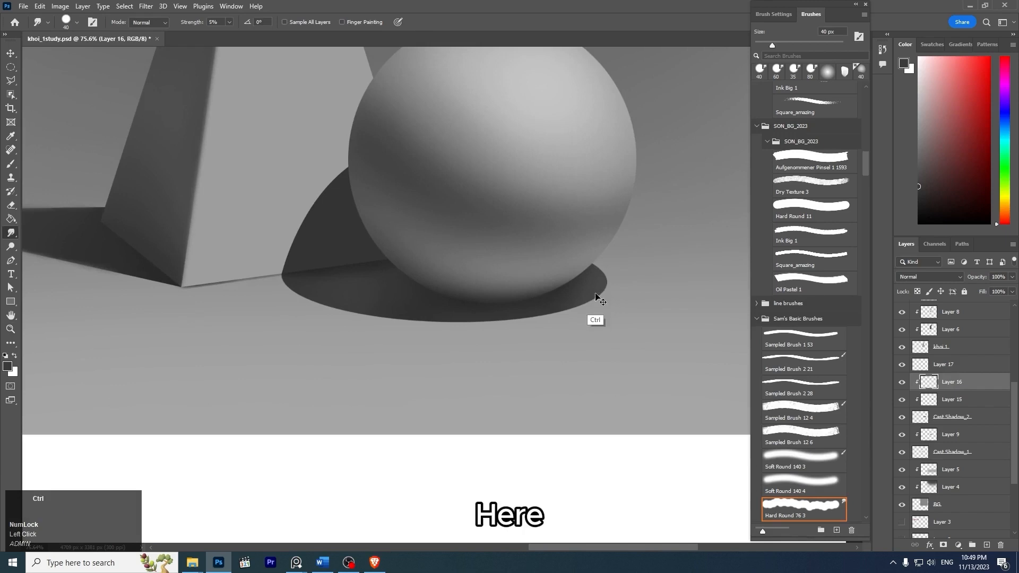
pyautogui.click(959, 421)
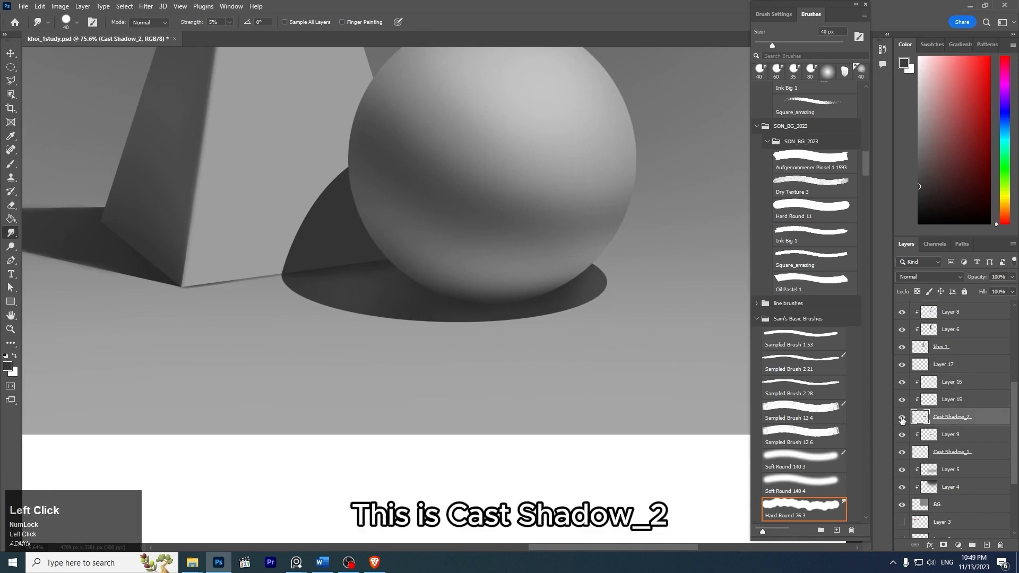
pyautogui.click(903, 418)
pyautogui.click(902, 418)
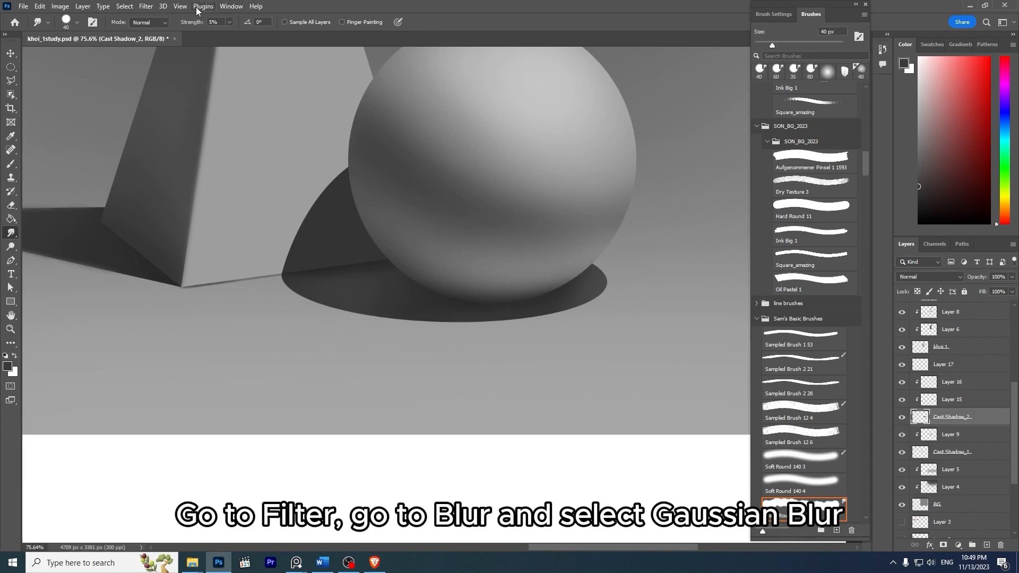
# - Try softening the sphere's ground shadow by applying a Gaussian Blur with a 3.2-pixel radius to Cast Shadow_2
pyautogui.click(147, 6)
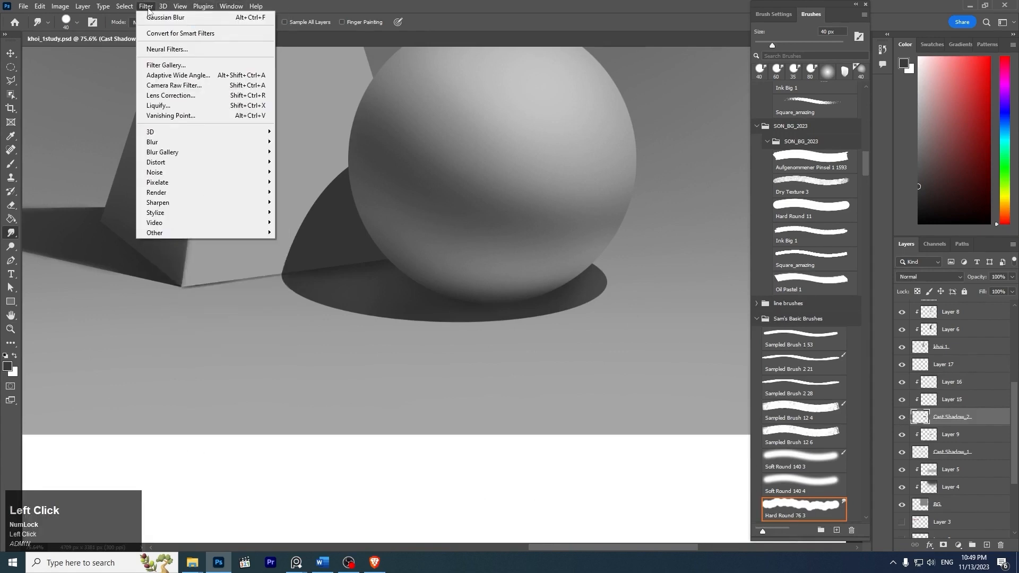
pyautogui.moveTo(194, 142)
pyautogui.click(319, 182)
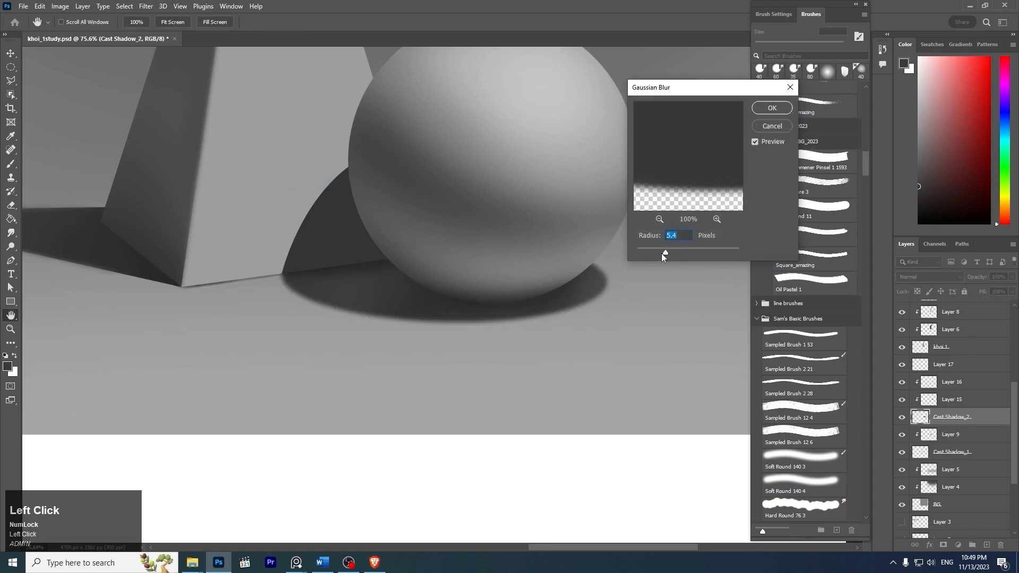
pyautogui.moveTo(662, 254); pyautogui.dragTo(655, 251)
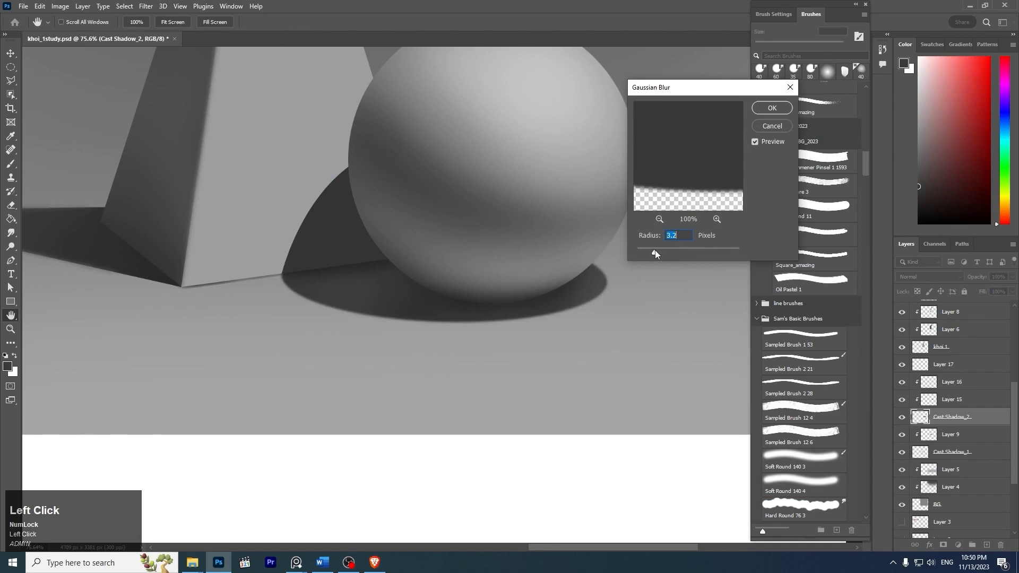
pyautogui.click(775, 110)
# - Compare how sharp the edges of the sphere's cast shadow are in the reference photo and in the painting
pyautogui.press('z')
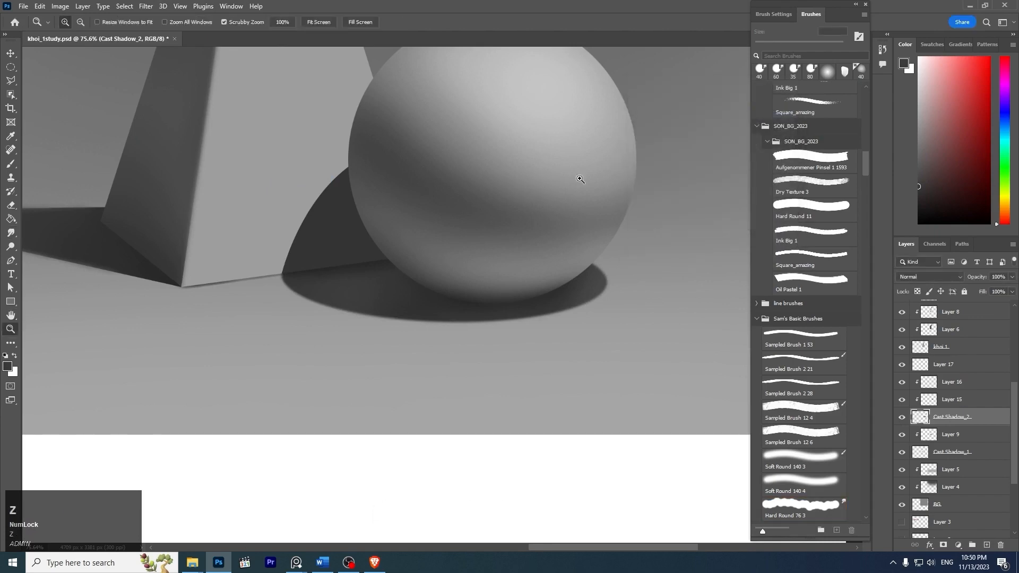
pyautogui.moveTo(607, 170)
pyautogui.mouseDown()
pyautogui.moveTo(580, 166)
pyautogui.moveTo(593, 168)
pyautogui.mouseUp()
pyautogui.press('space')
pyautogui.moveTo(465, 255); pyautogui.dragTo(723, 237)
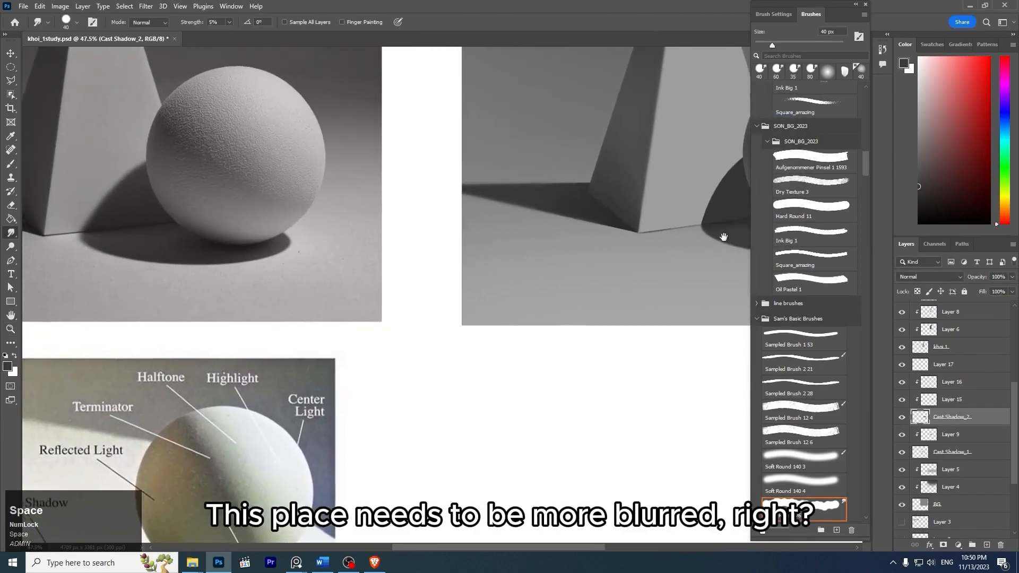
pyautogui.press('z')
pyautogui.moveTo(213, 250); pyautogui.dragTo(281, 294)
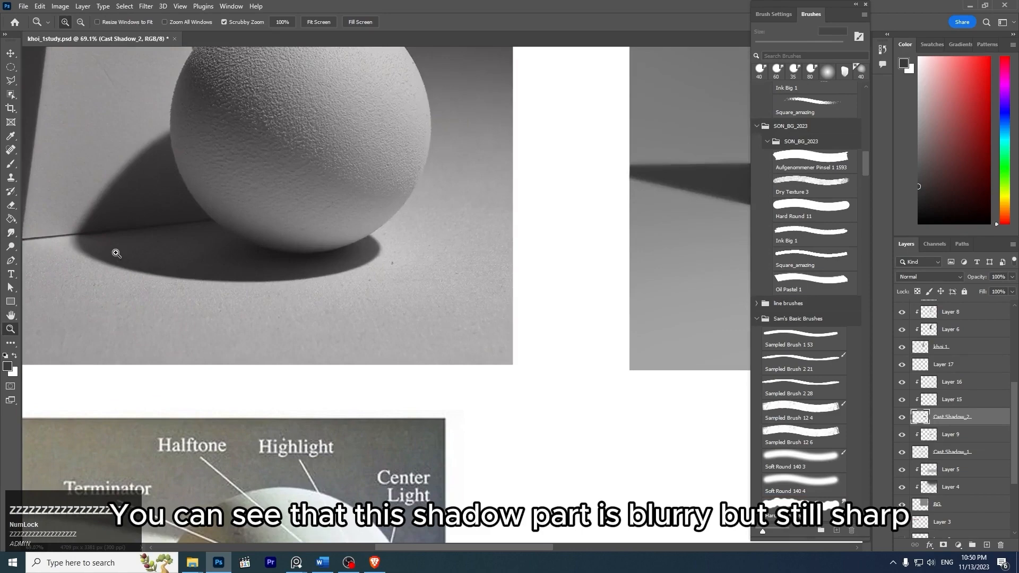
pyautogui.moveTo(343, 241); pyautogui.dragTo(297, 239)
pyautogui.press('space')
pyautogui.moveTo(622, 223)
pyautogui.mouseDown()
pyautogui.moveTo(493, 214)
pyautogui.moveTo(659, 275)
pyautogui.moveTo(585, 230)
pyautogui.mouseUp()
pyautogui.press('z')
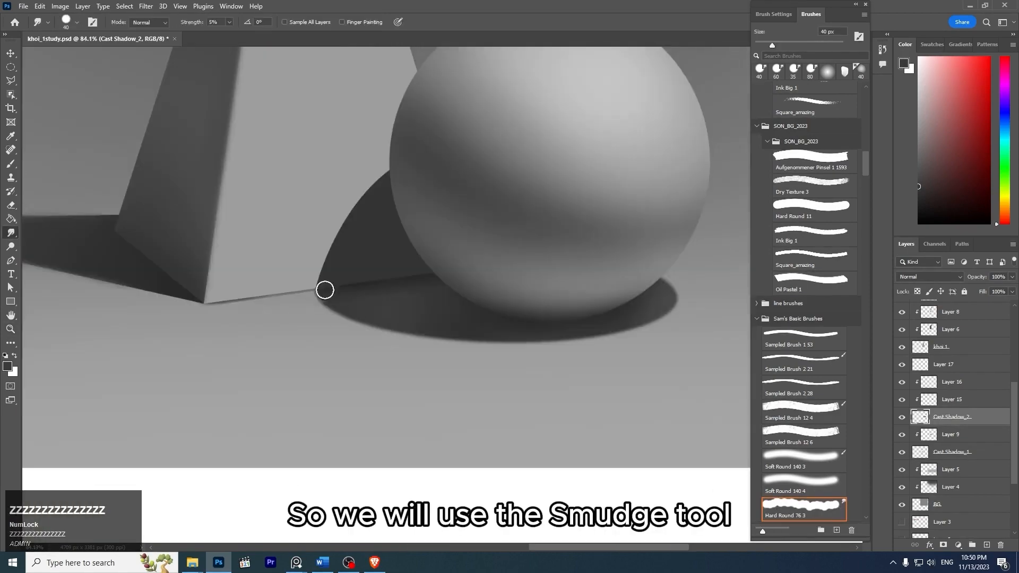
# - Undo the Gaussian Blur on Cast Shadow_2 and soften the ground shadow's outer ends with the Smudge tool at 40 to 45 px
pyautogui.hotkey('ctrl', 'z')
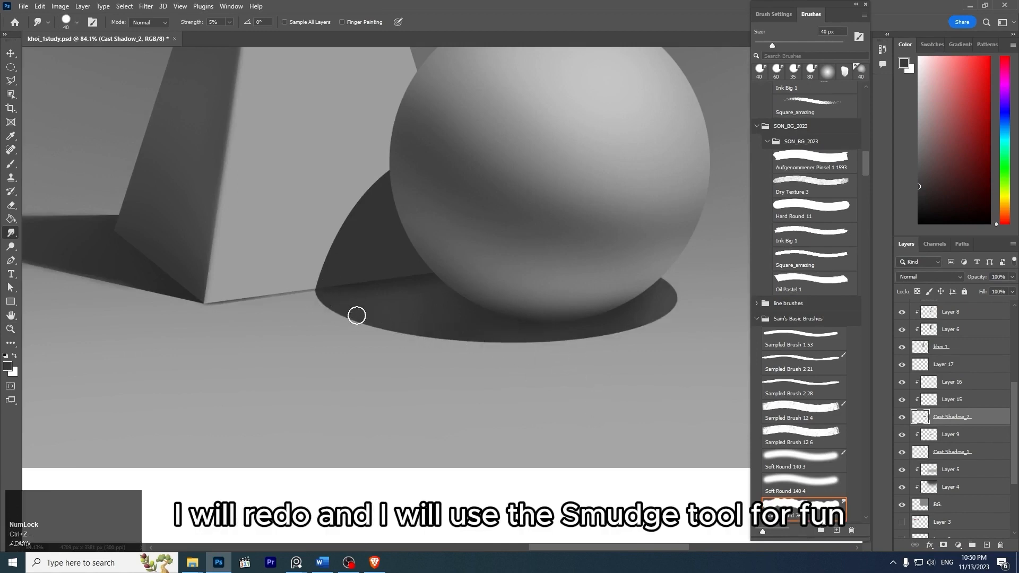
pyautogui.hotkey('ctrl', 'z')
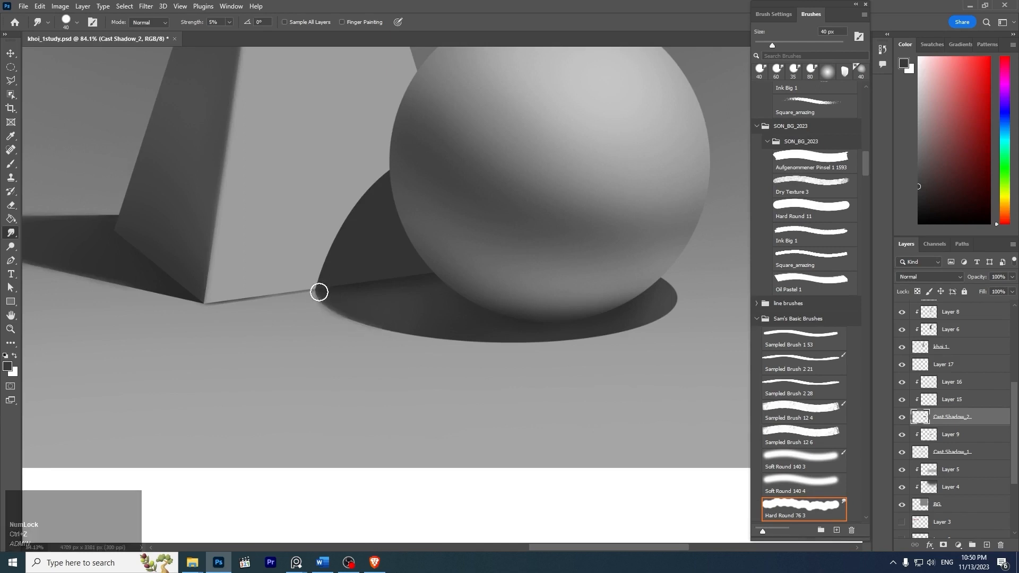
pyautogui.press(']')
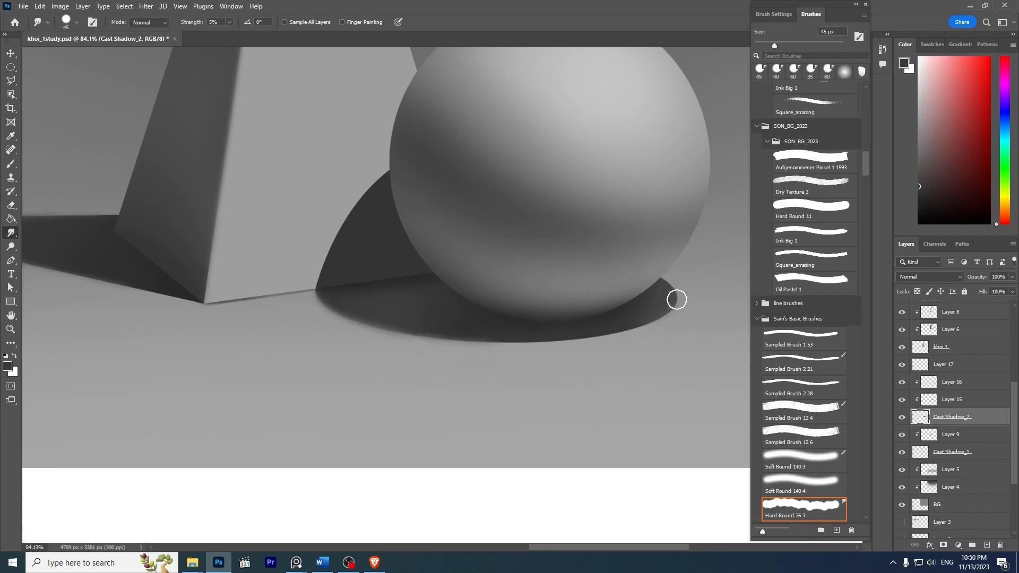
# - Select Layer 10, holding the sphere's shadow on the pyramid, and soften its curved edge with the Smudge tool at 45 px
pyautogui.press('ctrl')
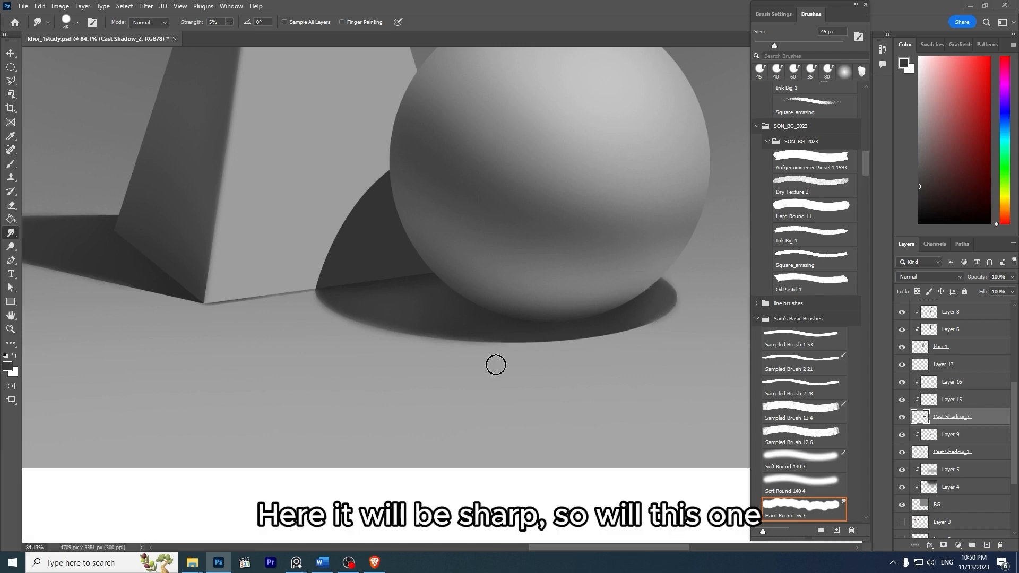
pyautogui.keyDown('ctrl'); pyautogui.click(343, 260); pyautogui.keyUp('ctrl')
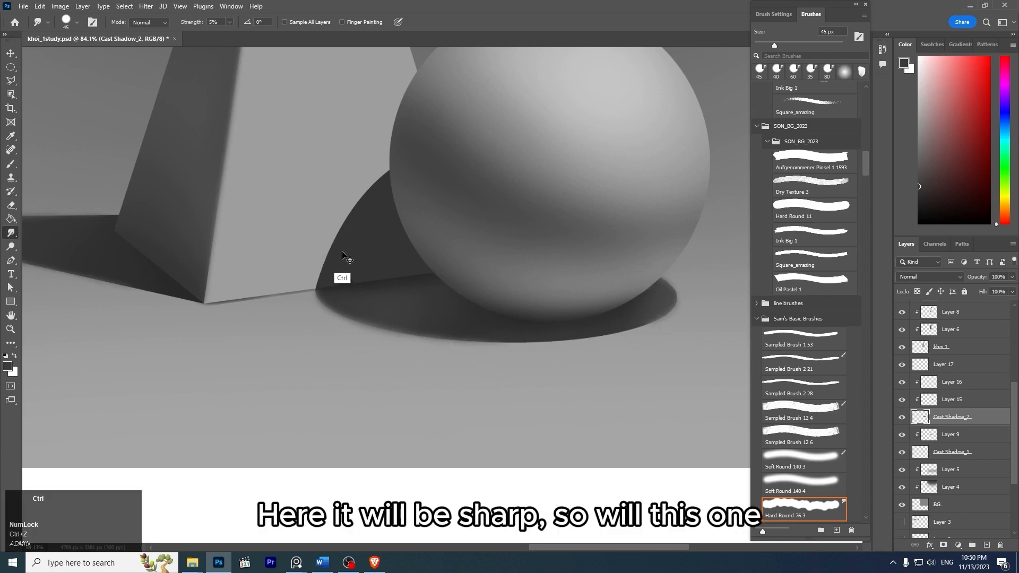
pyautogui.hotkey('ctrl', 'z')
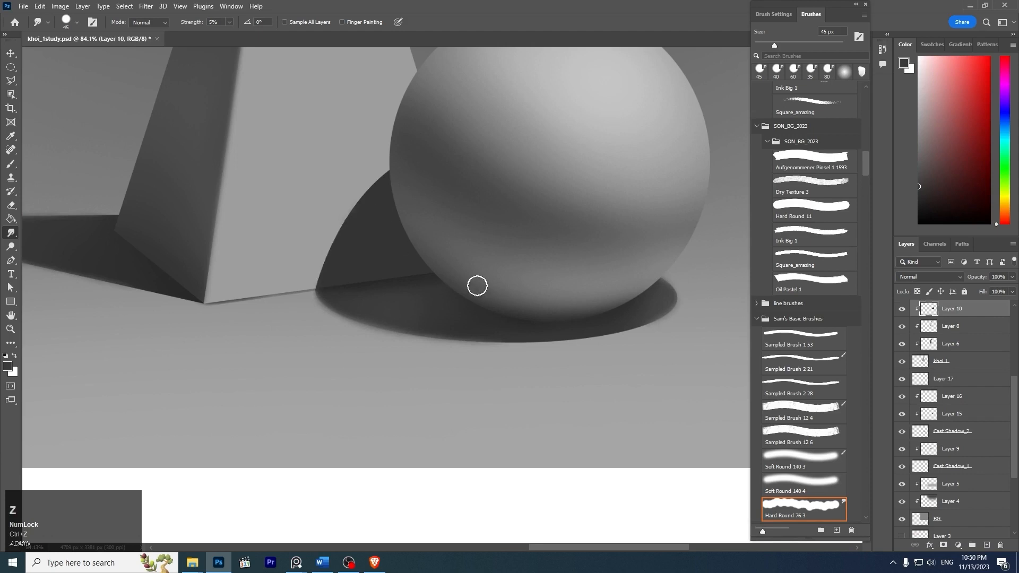
pyautogui.click(903, 311)
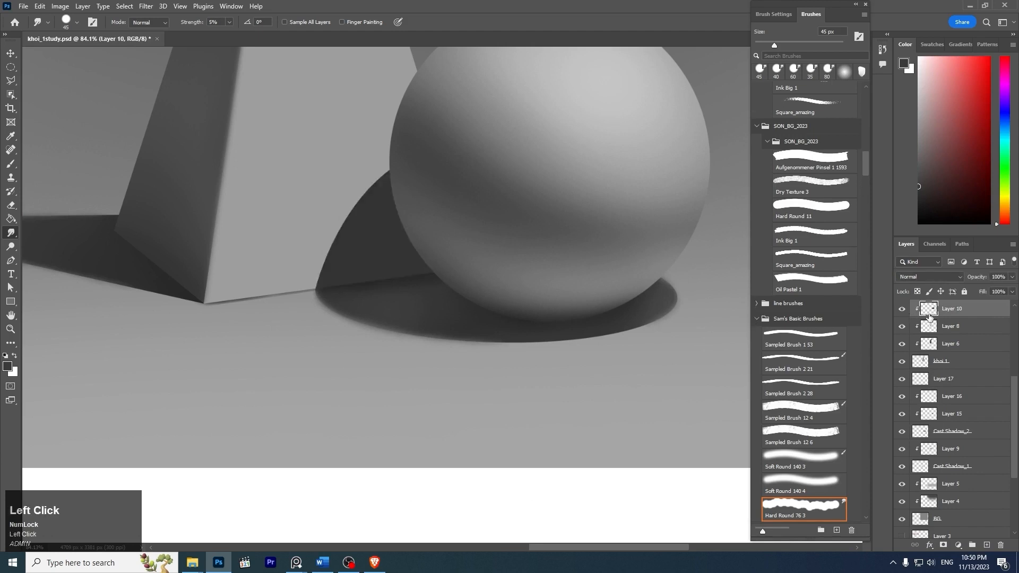
pyautogui.moveTo(315, 287)
pyautogui.mouseDown()
pyautogui.moveTo(325, 246)
pyautogui.moveTo(317, 294)
pyautogui.moveTo(329, 267)
pyautogui.mouseUp()
pyautogui.moveTo(346, 221); pyautogui.dragTo(325, 256)
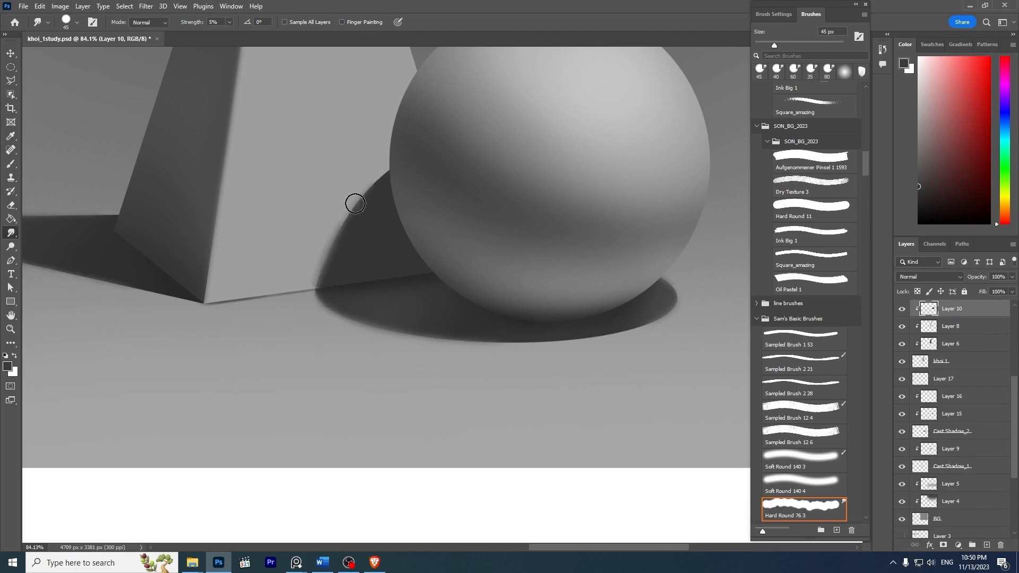
pyautogui.press('z')
pyautogui.moveTo(421, 196); pyautogui.dragTo(393, 218)
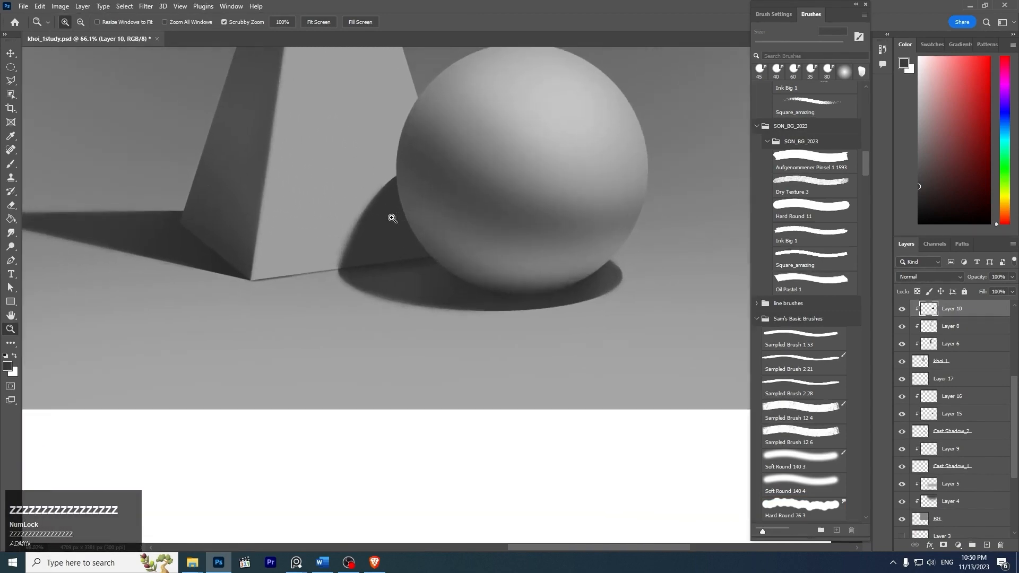
pyautogui.moveTo(1016, 393); pyautogui.dragTo(1015, 356)
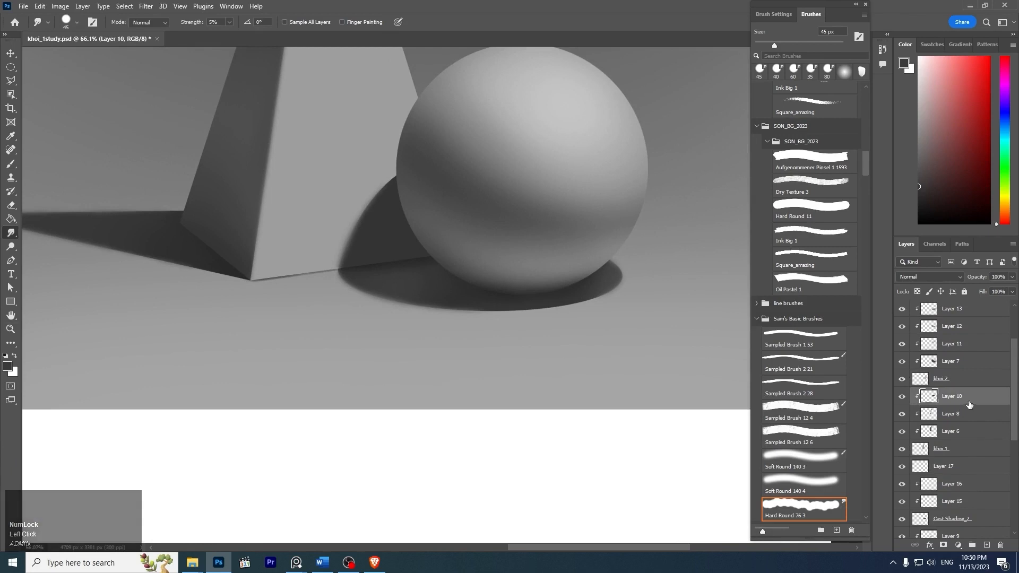
# - Add a new clipped layer above Layer 10 and load Layer 10's shadow shape as a selection
pyautogui.hotkey('ctrl', 'shift', 'n')
pyautogui.press('Return')
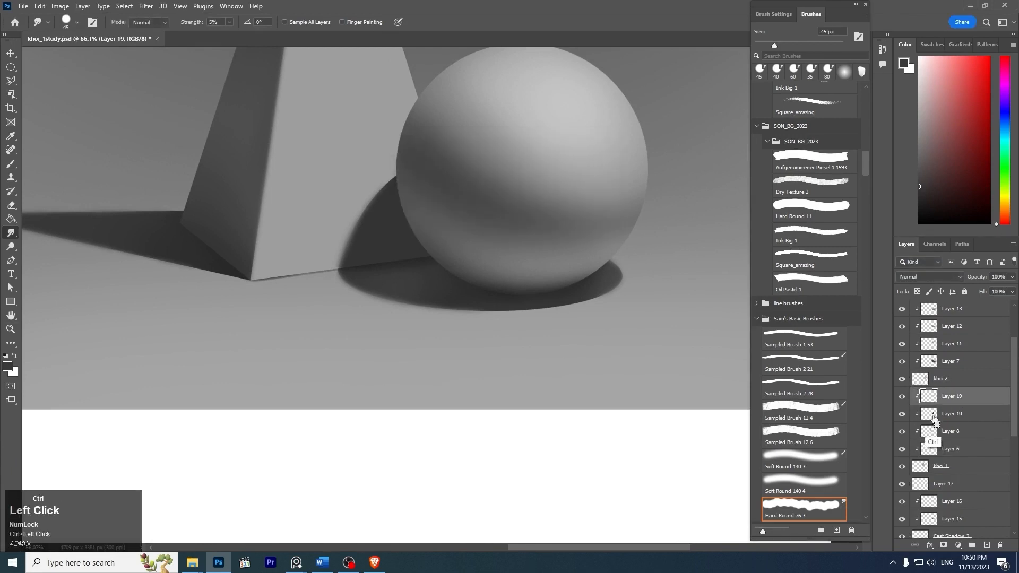
pyautogui.keyDown('ctrl'); pyautogui.click(934, 418); pyautogui.keyUp('ctrl')
pyautogui.press('z')
pyautogui.moveTo(502, 218); pyautogui.dragTo(522, 138)
pyautogui.press('space')
pyautogui.press('z')
pyautogui.press('space')
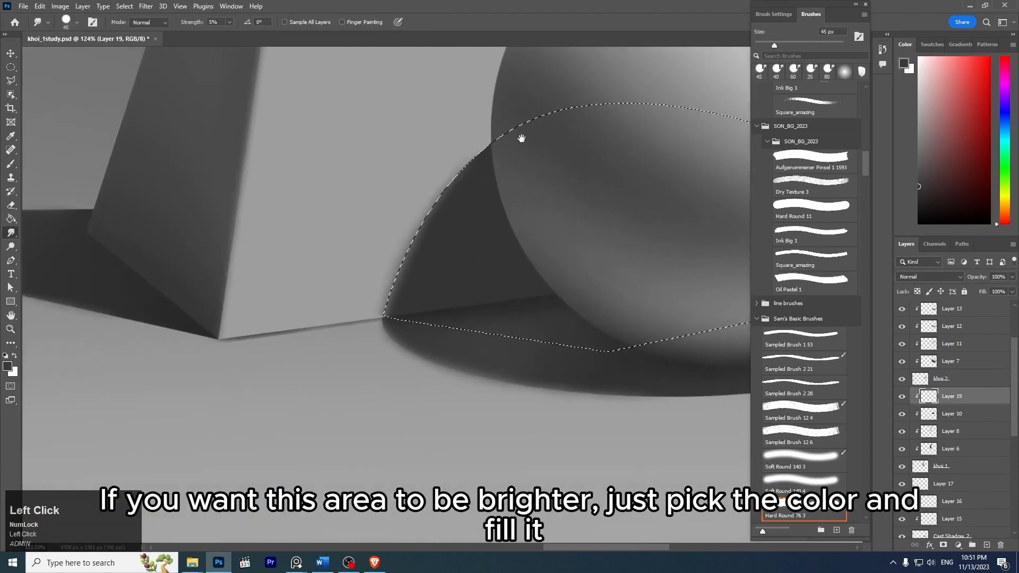
# - Try to lighten the sphere's shadow on the pyramid inside the selection with a 200 px soft round brush in a lighter gray
pyautogui.press('b')
pyautogui.press(']')
pyautogui.press(']')
pyautogui.press(']')
pyautogui.press(']')
pyautogui.press('[')
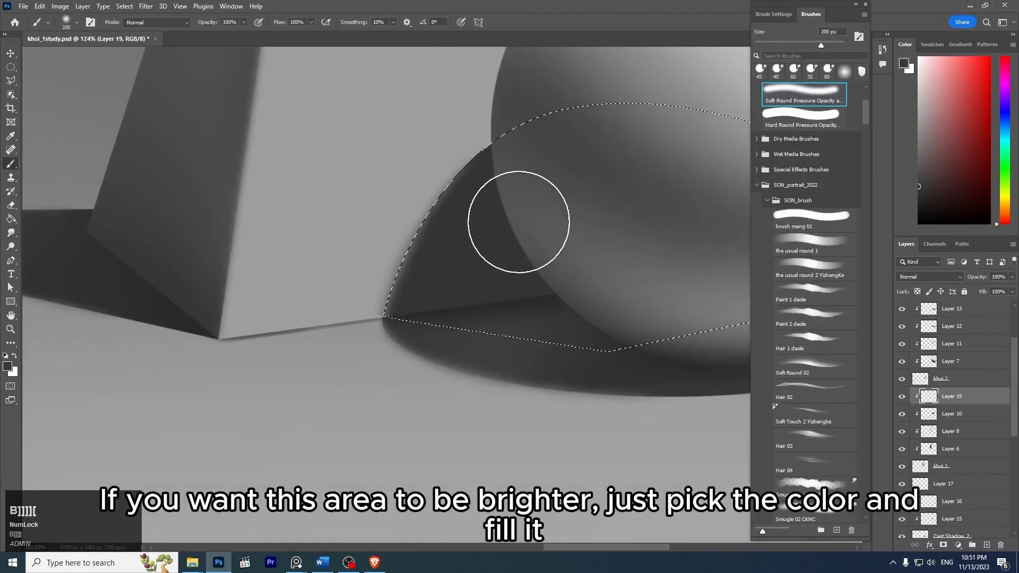
pyautogui.keyDown('alt'); pyautogui.click(439, 230); pyautogui.keyUp('alt')
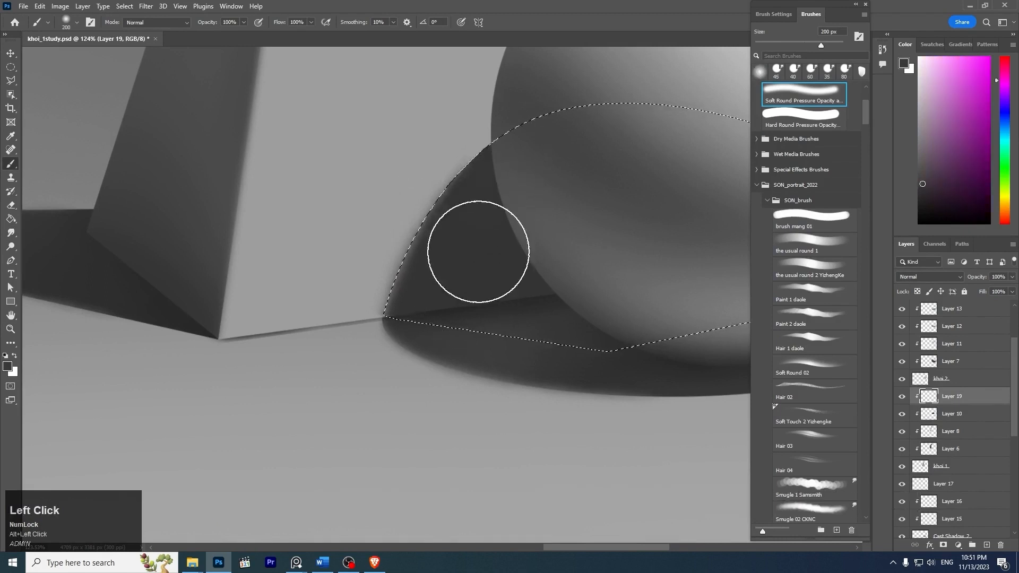
pyautogui.hotkey('ctrl', 'z')
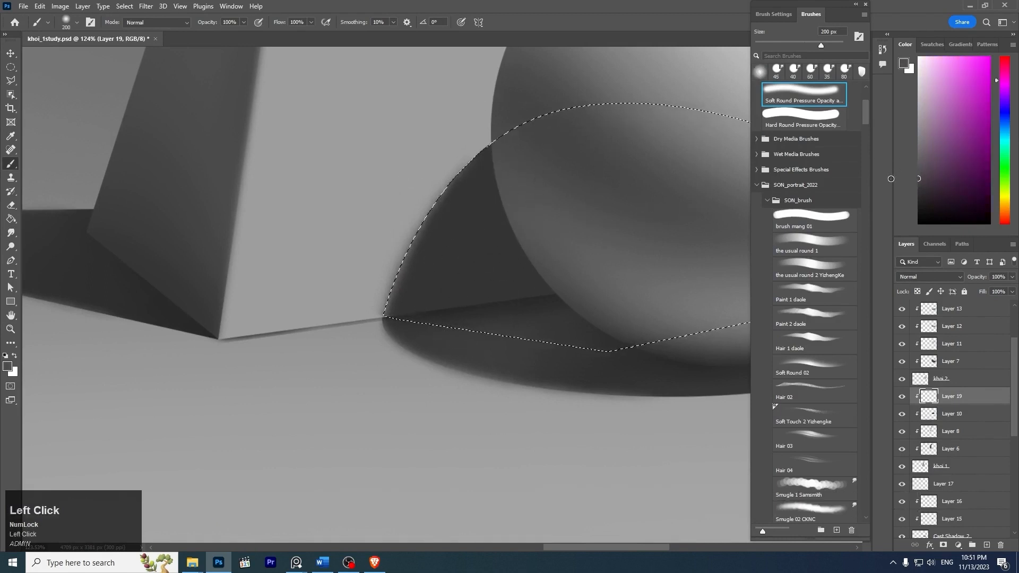
pyautogui.moveTo(505, 159); pyautogui.dragTo(439, 311)
pyautogui.hotkey('ctrl', 'z')
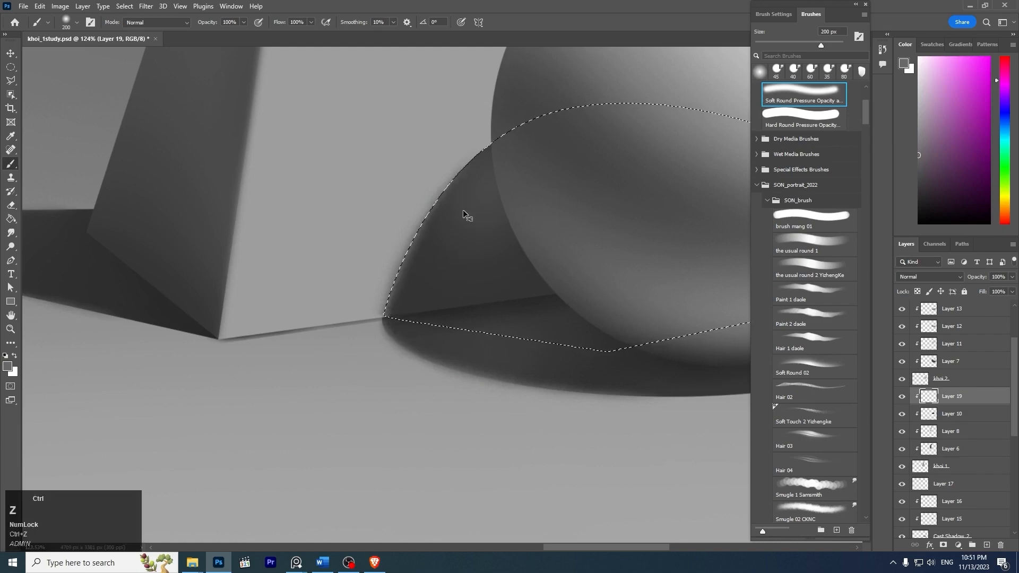
pyautogui.moveTo(484, 151); pyautogui.dragTo(425, 329)
pyautogui.hotkey('ctrl', 'z')
pyautogui.moveTo(490, 143); pyautogui.dragTo(430, 330)
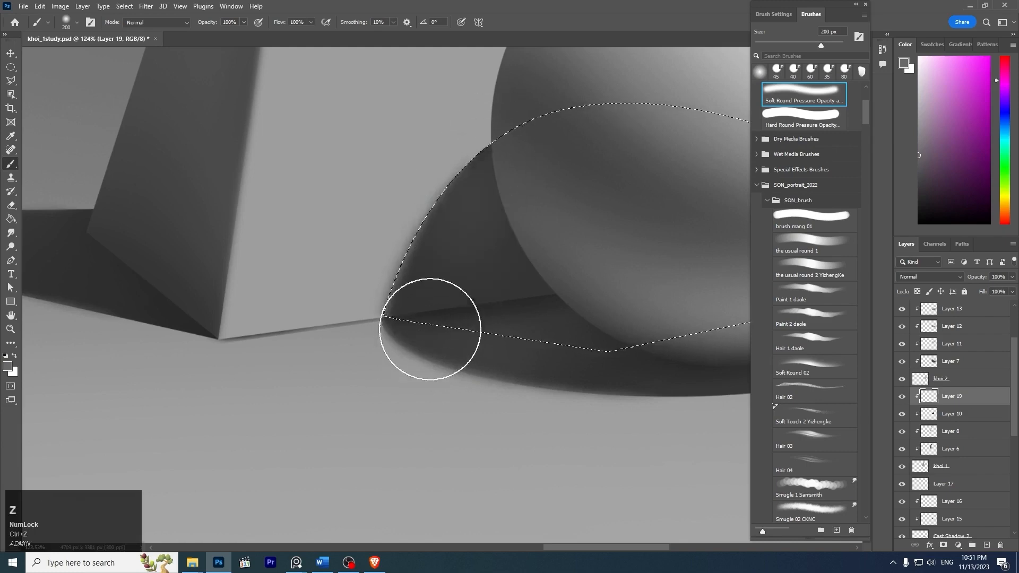
pyautogui.hotkey('ctrl', 'z')
pyautogui.press('z')
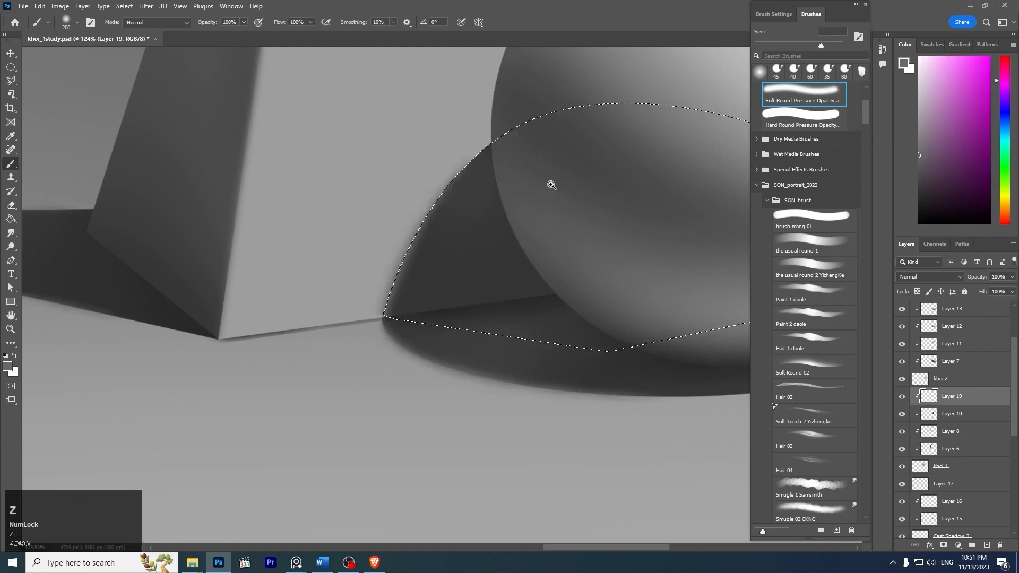
# - Clear the selection and compare the whole painting with the reference photo
pyautogui.moveTo(552, 182)
pyautogui.mouseDown()
pyautogui.moveTo(508, 144)
pyautogui.moveTo(522, 152)
pyautogui.mouseUp()
pyautogui.hotkey('ctrl', 'd')
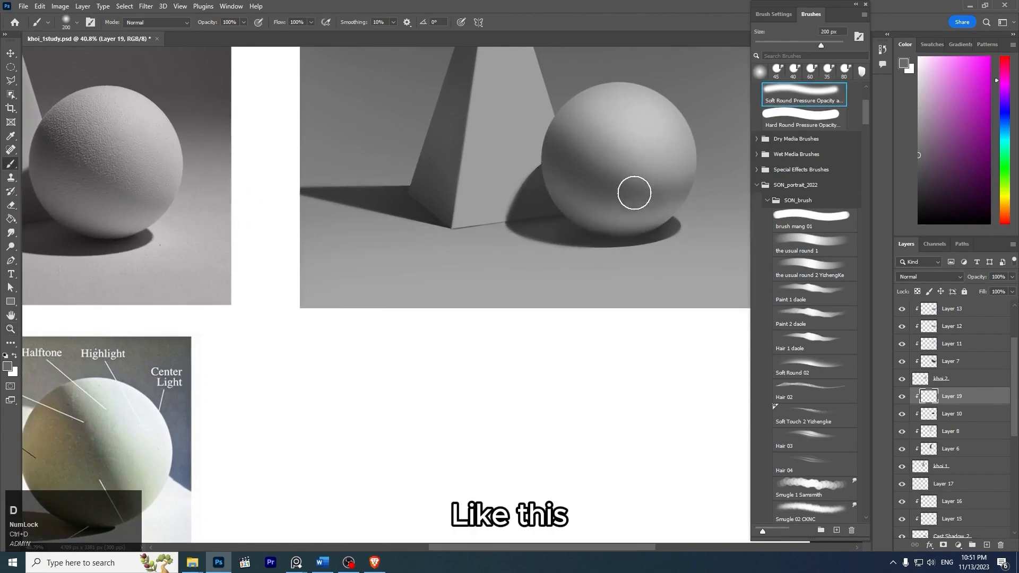
pyautogui.press('z')
pyautogui.moveTo(639, 173)
pyautogui.mouseDown()
pyautogui.moveTo(608, 149)
pyautogui.moveTo(641, 146)
pyautogui.moveTo(585, 206)
pyautogui.mouseUp()
pyautogui.press('space')
pyautogui.press('z')
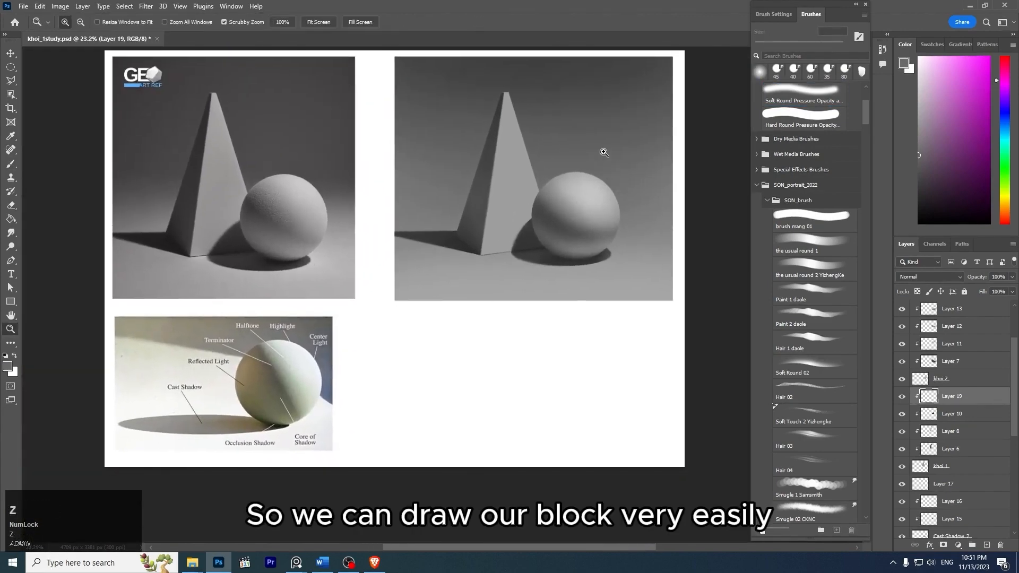
pyautogui.moveTo(599, 154); pyautogui.dragTo(615, 170)
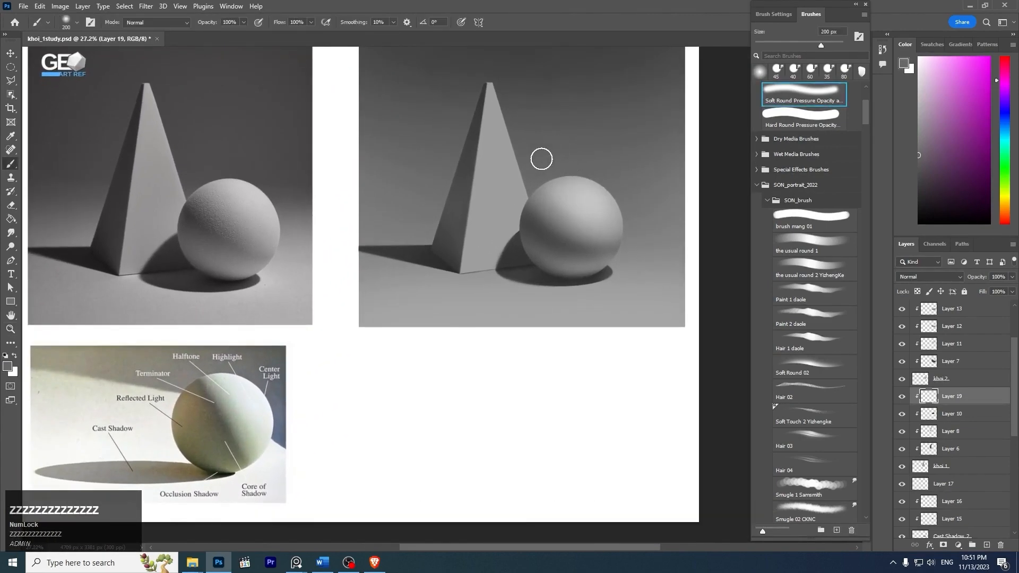
pyautogui.press('z')
pyautogui.moveTo(543, 136); pyautogui.dragTo(569, 143)
# - Select the pyramid's base layer, khoi 1, and add a new clipped layer directly above it
pyautogui.keyDown('ctrl'); pyautogui.click(485, 194); pyautogui.keyUp('ctrl')
pyautogui.press('z')
pyautogui.moveTo(488, 272); pyautogui.dragTo(438, 259)
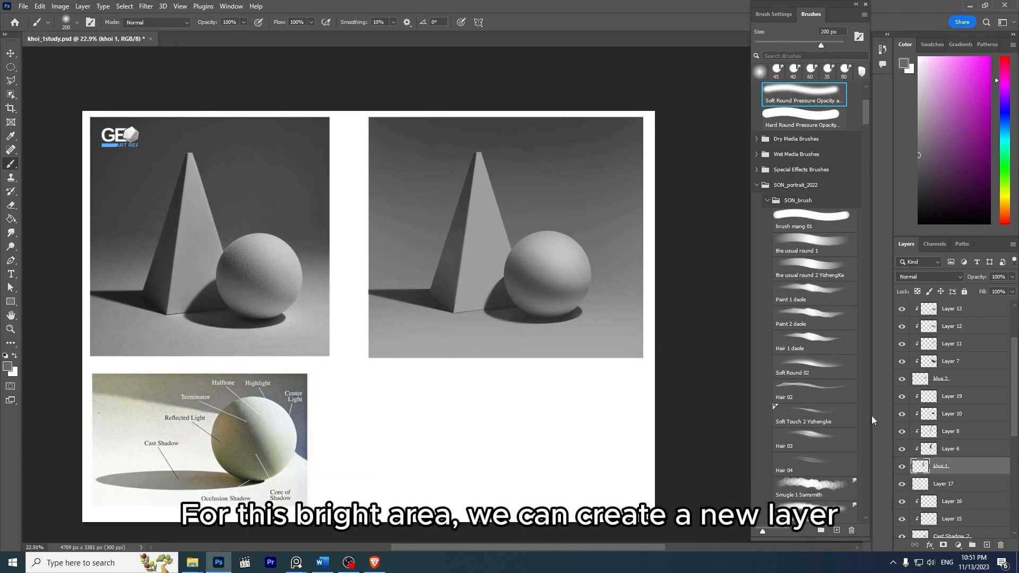
pyautogui.press('z')
pyautogui.moveTo(557, 223); pyautogui.dragTo(614, 291)
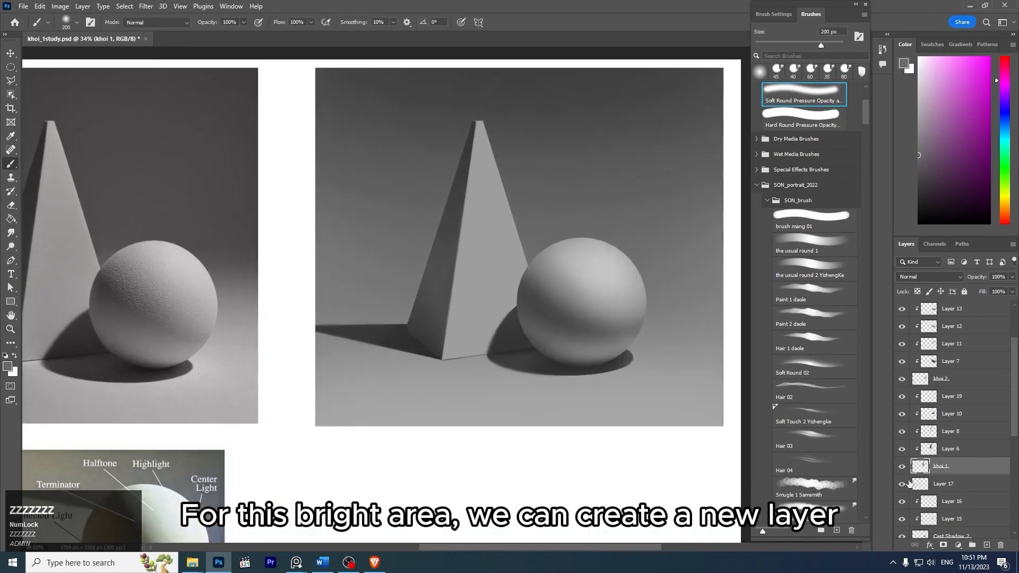
pyautogui.click(903, 469)
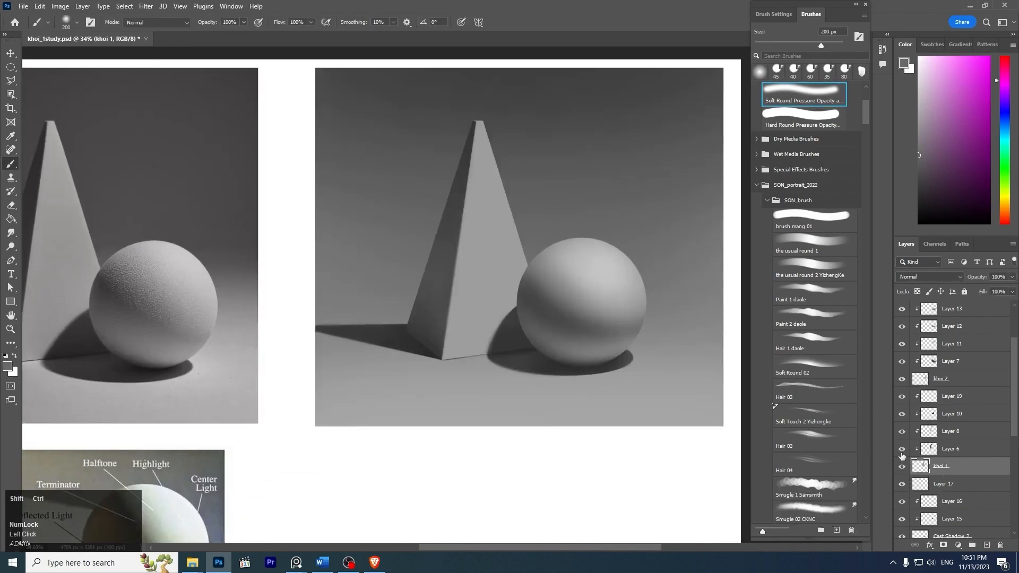
pyautogui.hotkey('ctrl', 'shift', 'n')
pyautogui.press('Return')
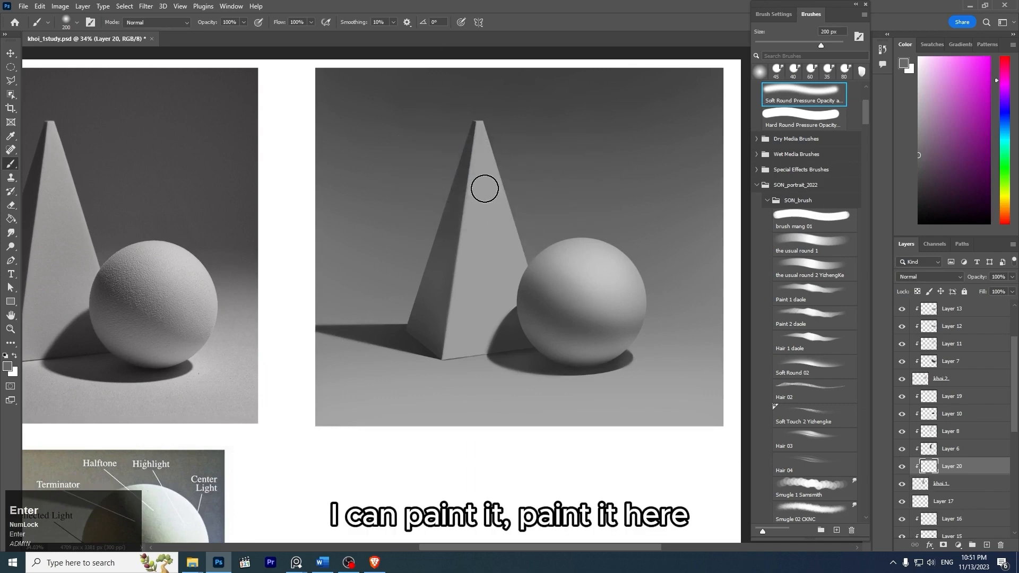
# - Try to darken the upper part of the pyramid's bright face with a soft brush stroke on the new layer
pyautogui.moveTo(481, 154)
pyautogui.mouseDown()
pyautogui.moveTo(461, 332)
pyautogui.moveTo(480, 212)
pyautogui.mouseUp()
pyautogui.hotkey('ctrl', 'z')
pyautogui.hotkey('ctrl', 'z')
pyautogui.press('z')
pyautogui.moveTo(566, 259)
pyautogui.mouseDown()
pyautogui.moveTo(523, 226)
pyautogui.moveTo(528, 233)
pyautogui.mouseUp()
# - Enlarge the soft round brush to 400 px and sample the light gray of the pyramid's bright face
pyautogui.press(']')
pyautogui.press(']')
pyautogui.press(']')
pyautogui.press(']')
pyautogui.press(']')
pyautogui.press(']')
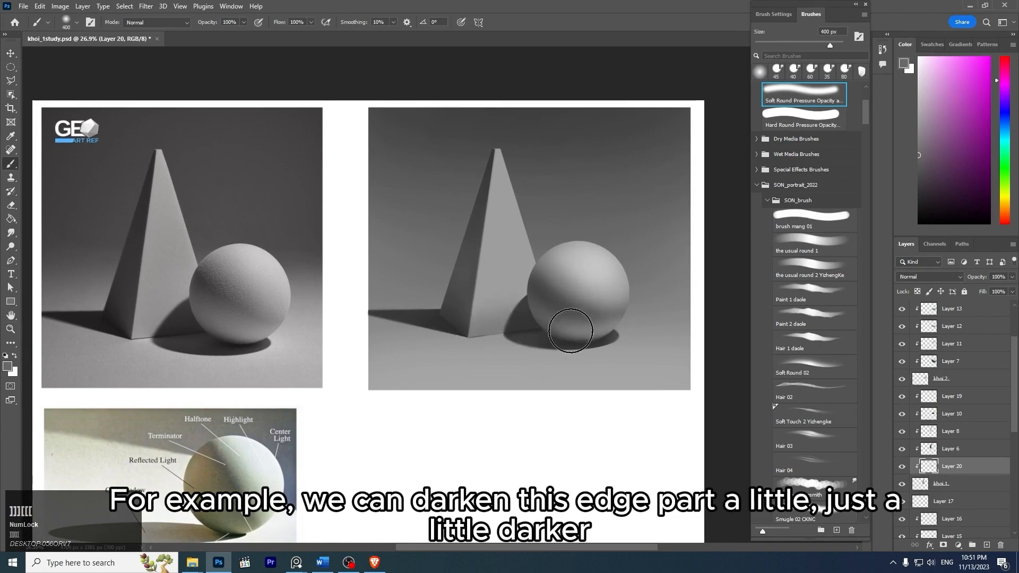
pyautogui.hotkey('ctrl', 'z')
pyautogui.click(910, 102)
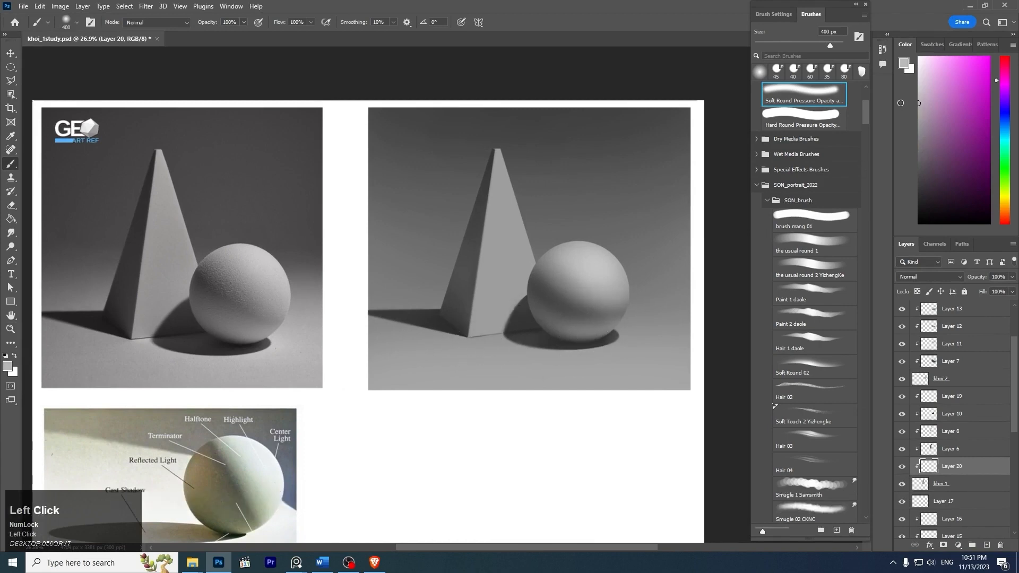
pyautogui.keyDown('alt'); pyautogui.click(497, 281); pyautogui.keyUp('alt')
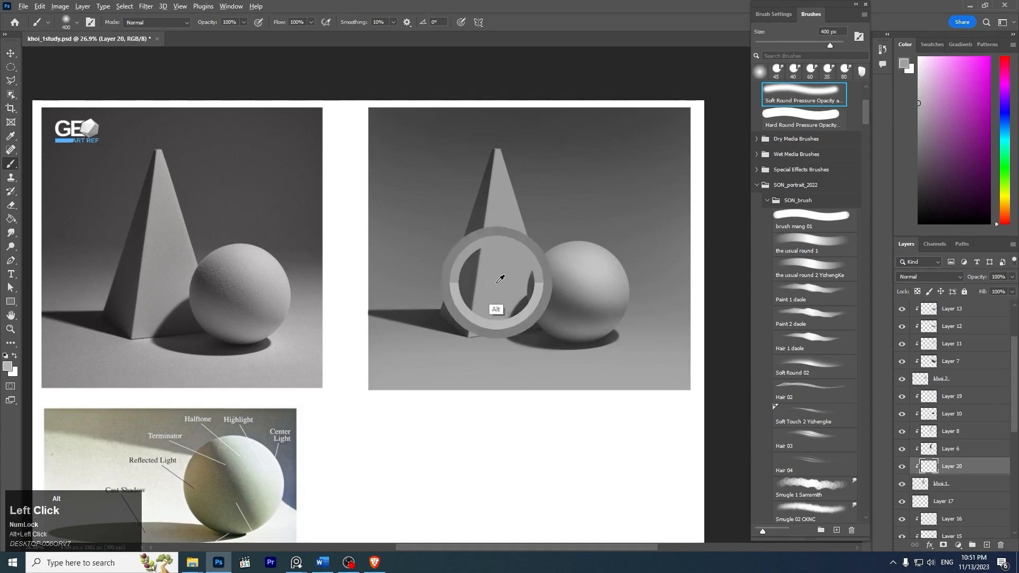
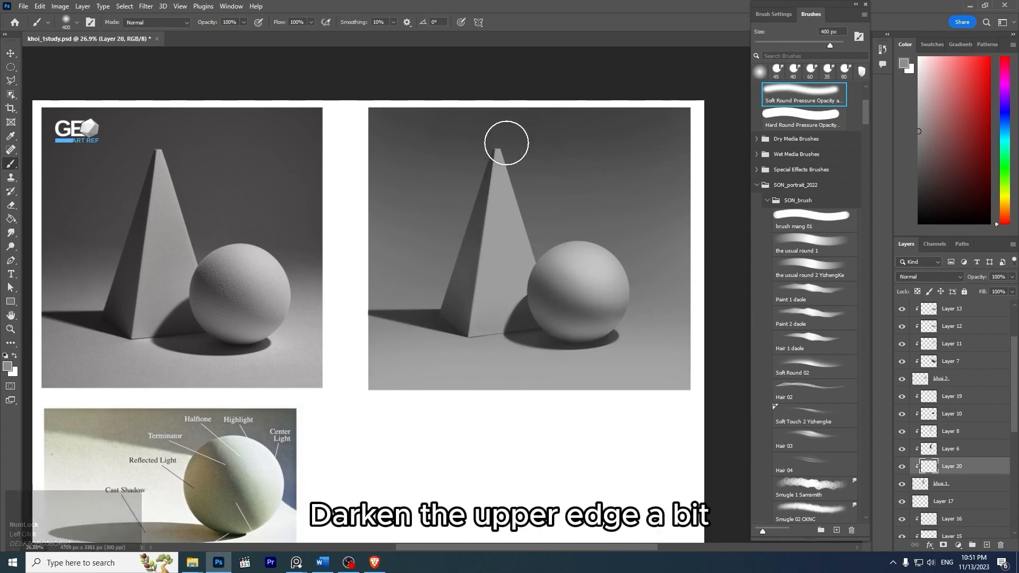
# - Undo the last face stroke and try to lighten the edge between the pyramid's bright and dark faces with a 175 px soft brush
pyautogui.hotkey('ctrl', 'z')
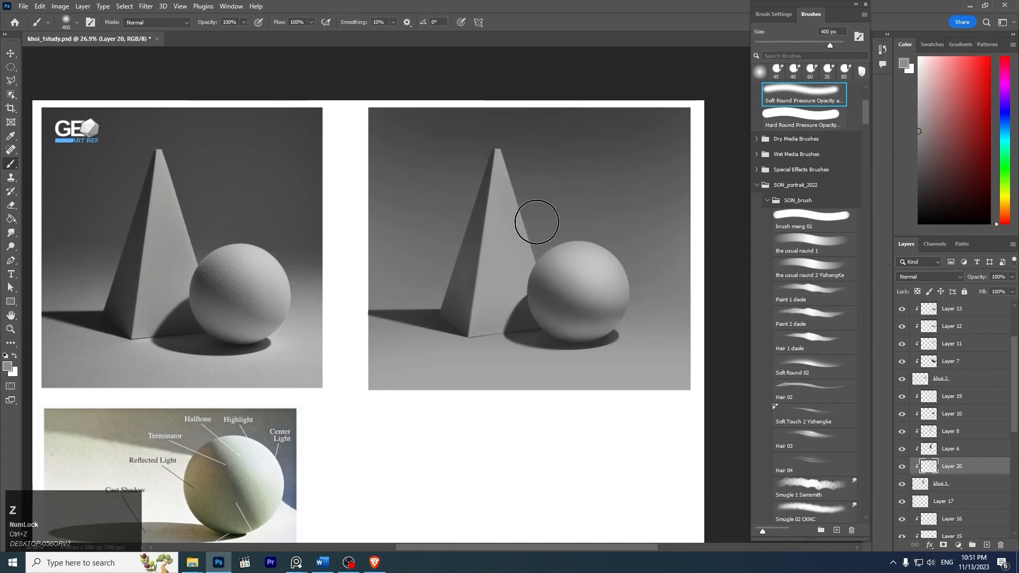
pyautogui.press('z')
pyautogui.click(517, 198)
pyautogui.press('[')
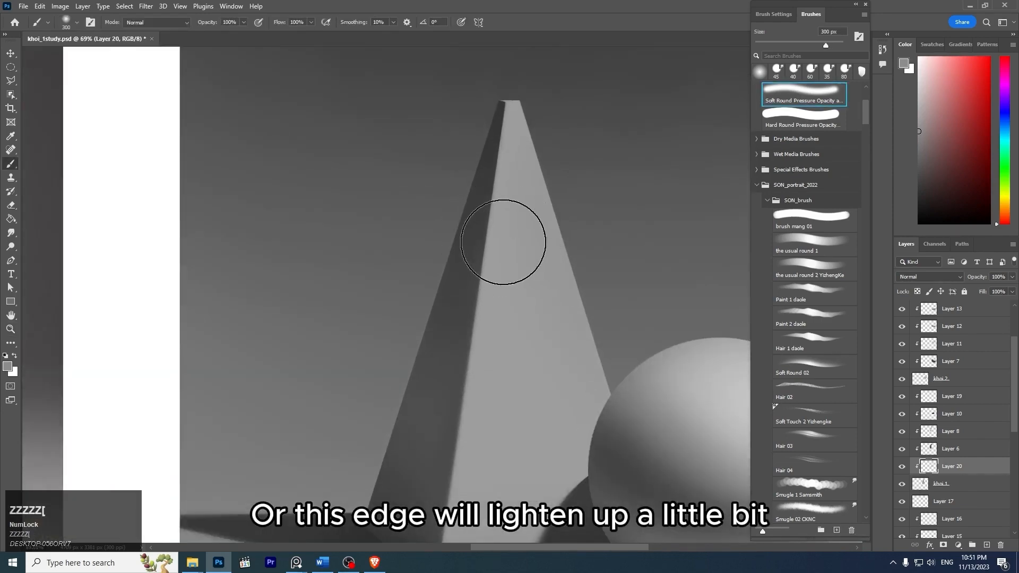
pyautogui.press('[')
pyautogui.press('[')
pyautogui.press('[')
pyautogui.moveTo(908, 114); pyautogui.dragTo(907, 112)
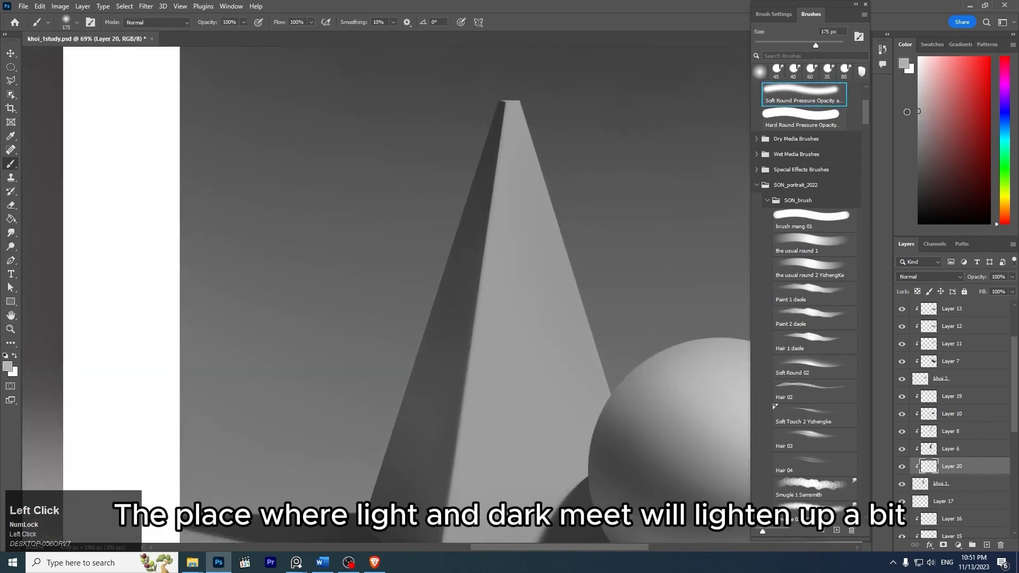
pyautogui.hotkey('ctrl', 'z')
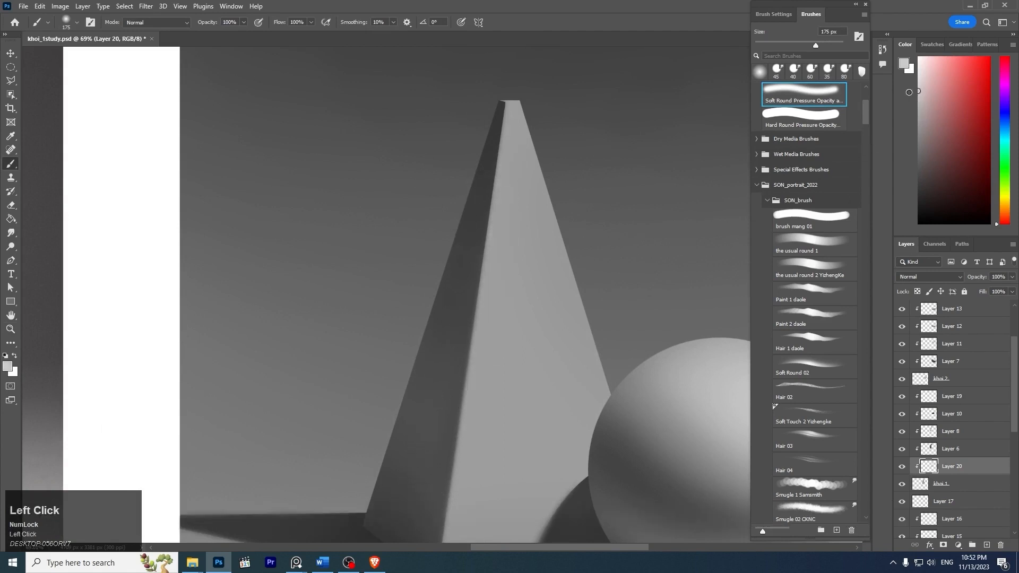
# - Lighten the bright face subtly along the pyramid's front edge with a light gray soft brush reduced to 125 px
pyautogui.moveTo(494, 192); pyautogui.dragTo(436, 448)
pyautogui.hotkey('ctrl', 'z')
pyautogui.hotkey('ctrl', 'z')
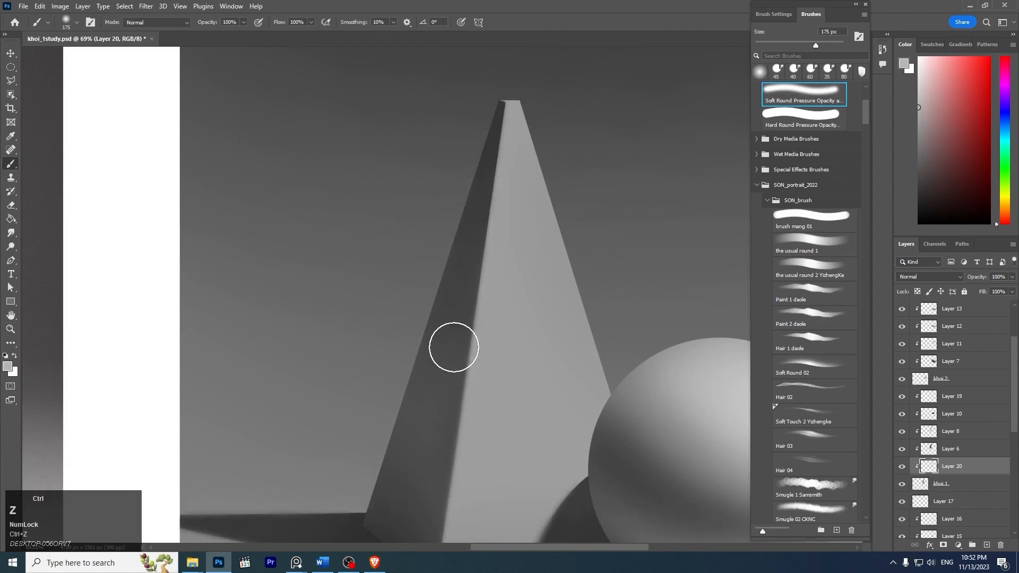
pyautogui.press('[')
pyautogui.press('[')
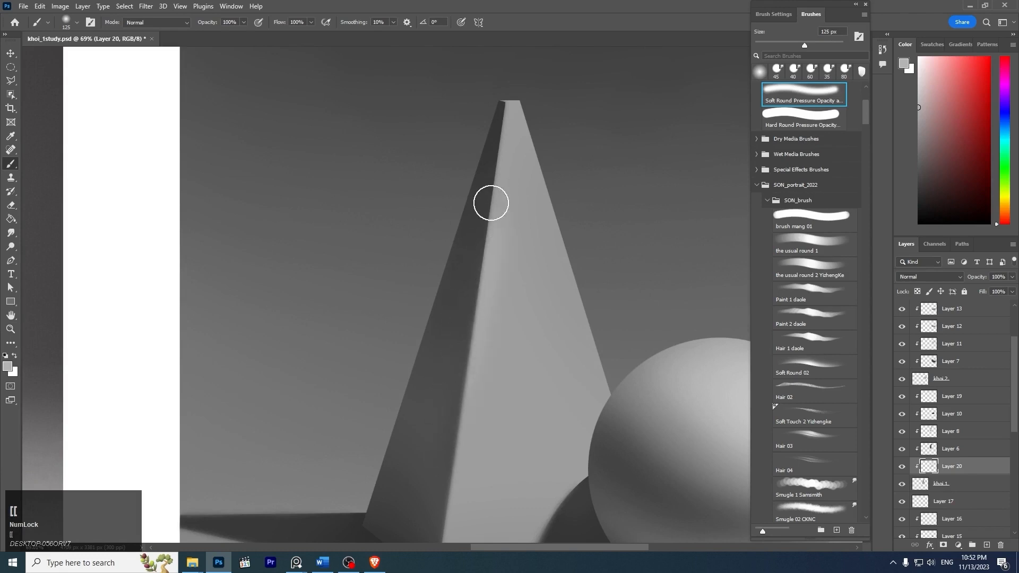
# - Lighten the small top face at the pyramid's tip with the soft round brush reduced to 30 px
pyautogui.press('z')
pyautogui.click(510, 69)
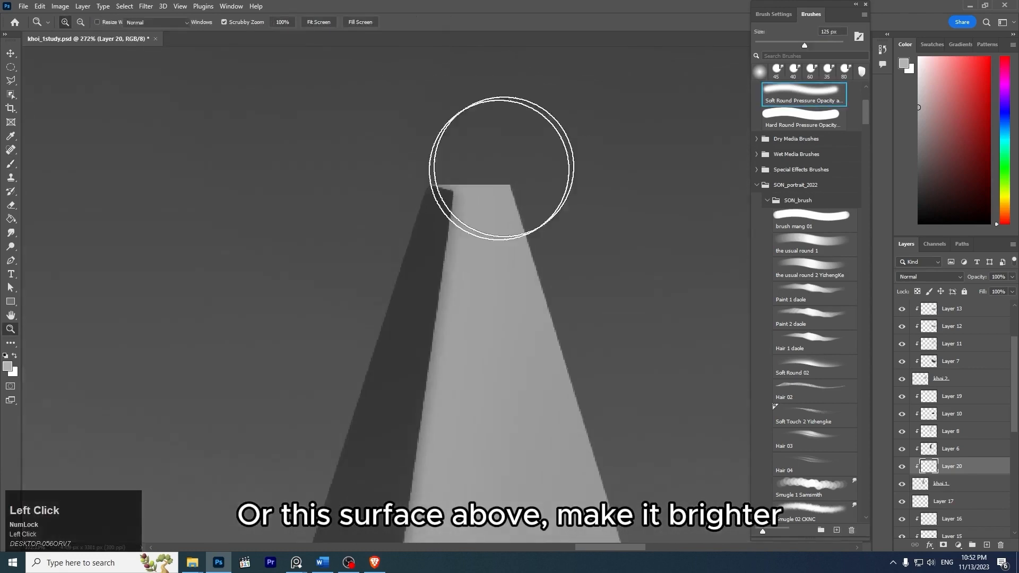
pyautogui.press('b')
pyautogui.press('[')
pyautogui.press('[')
pyautogui.press('[')
pyautogui.press('[')
pyautogui.press('[')
pyautogui.press('[')
pyautogui.press('[')
pyautogui.press('[')
pyautogui.press('[')
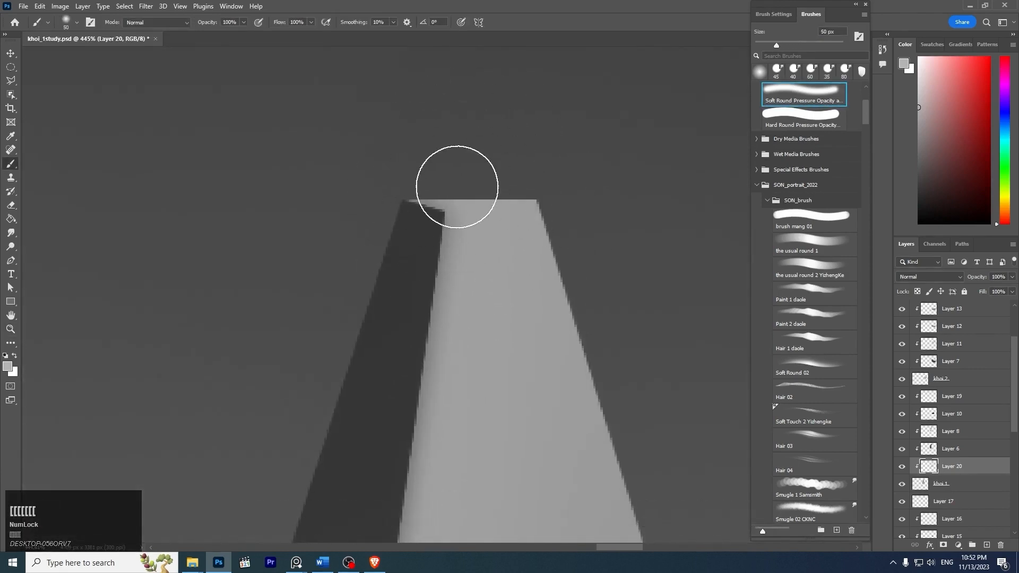
pyautogui.press('[')
pyautogui.moveTo(415, 182)
pyautogui.mouseDown()
pyautogui.moveTo(507, 184)
pyautogui.moveTo(421, 179)
pyautogui.moveTo(486, 188)
pyautogui.mouseUp()
pyautogui.hotkey('ctrl', 'z')
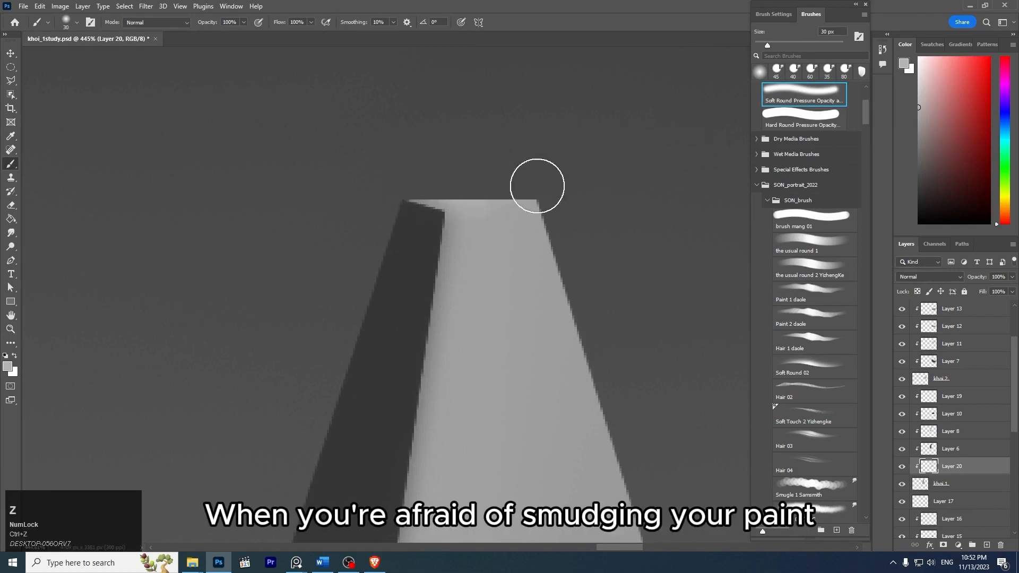
# - Select the pyramid's small top face with the Polygonal Lasso, following its lower edges and closing the outline above the tip
pyautogui.press('l')
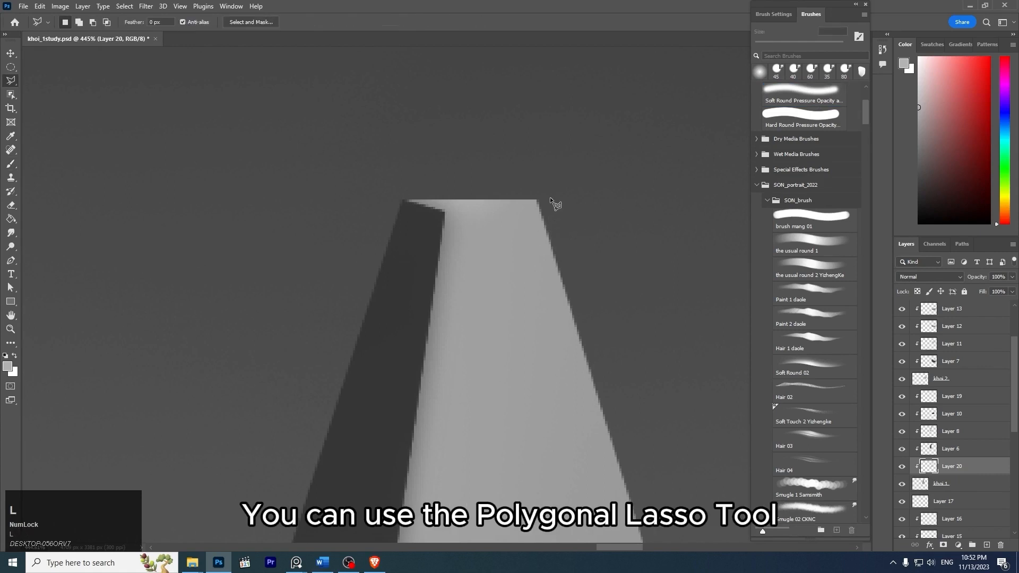
pyautogui.click(445, 212)
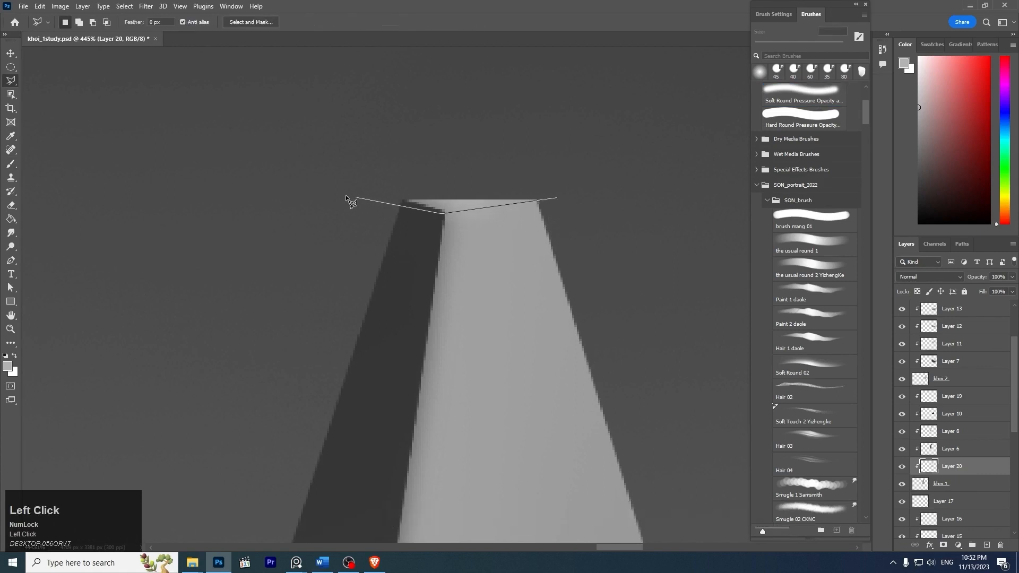
pyautogui.click(394, 169)
pyautogui.click(556, 167)
pyautogui.doubleClick(556, 198)
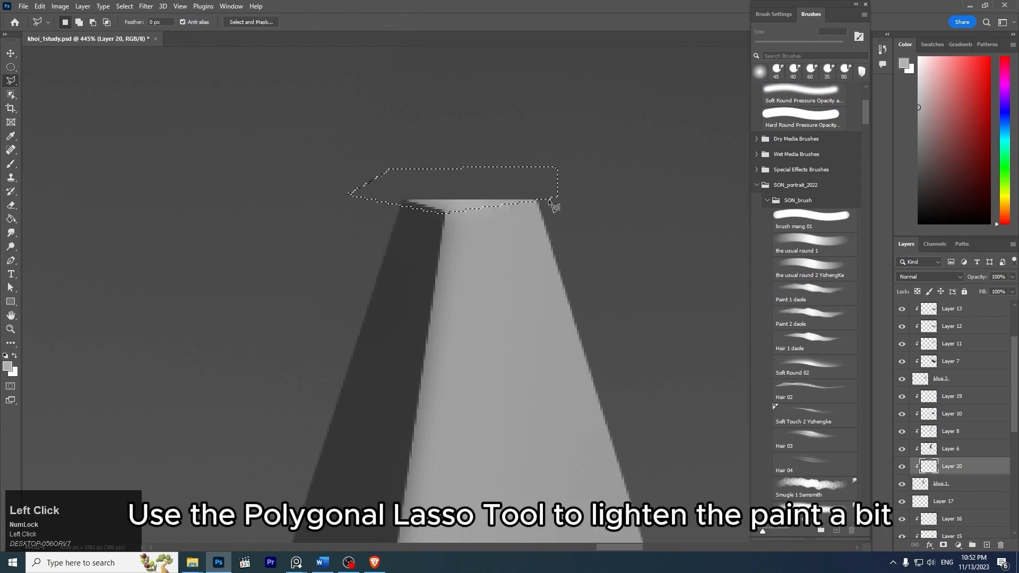
# - Brighten the top face inside the selection with a very light gray at 30 px, and clear the selection
pyautogui.click(919, 78)
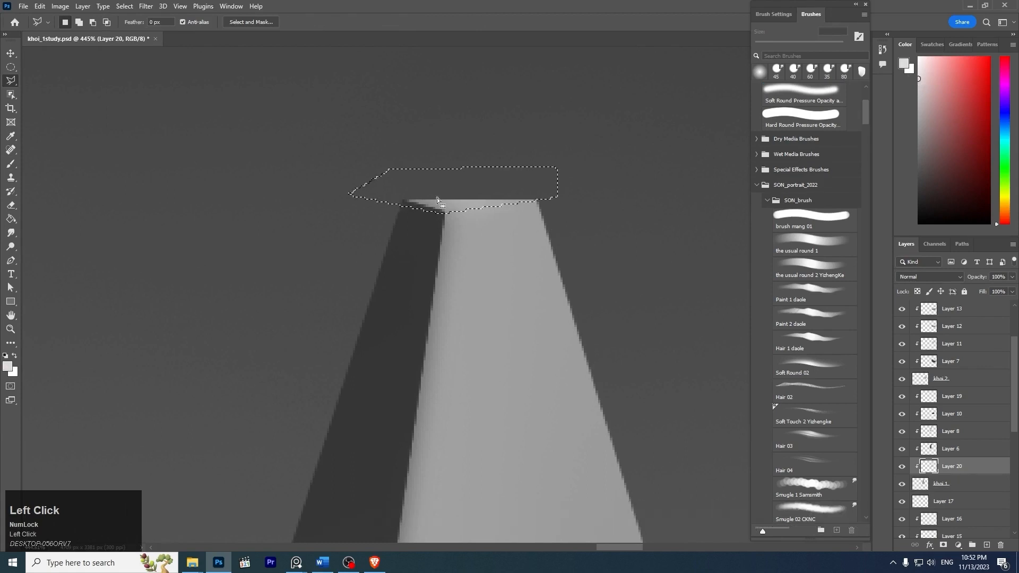
pyautogui.press('b')
pyautogui.moveTo(394, 180); pyautogui.dragTo(537, 177)
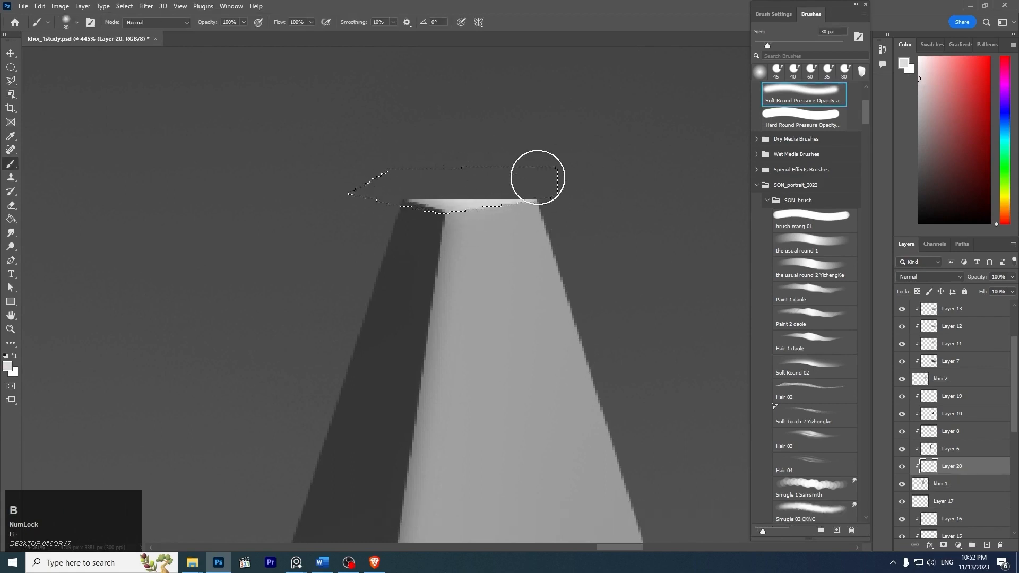
pyautogui.hotkey('ctrl', 'z')
pyautogui.press('z')
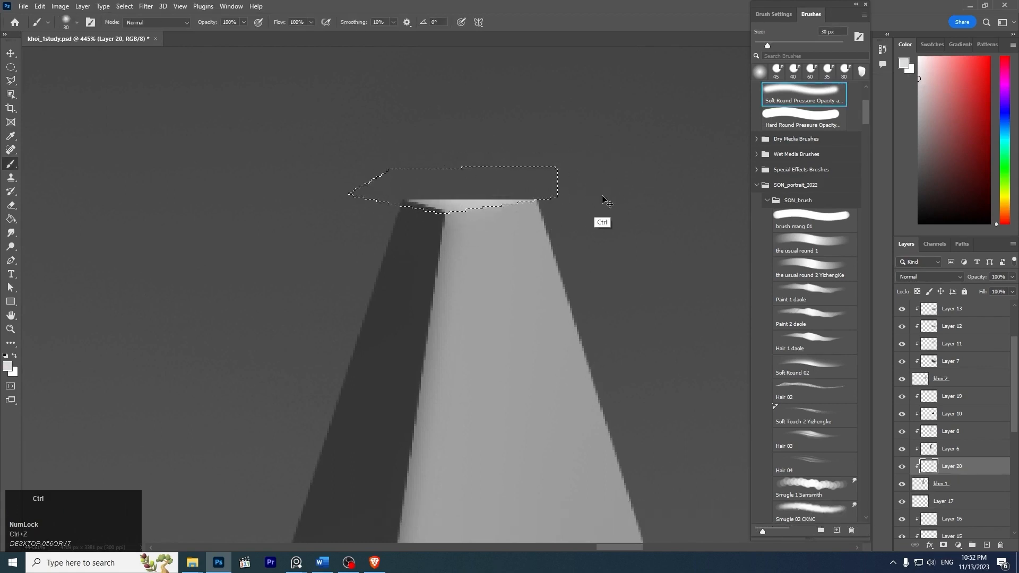
pyautogui.hotkey('ctrl', 'd')
# - Examine the pyramid's edges and the sphere's shading, comparing the painting with the reference photo
pyautogui.moveTo(602, 187); pyautogui.dragTo(578, 186)
pyautogui.press('space')
pyautogui.moveTo(639, 223); pyautogui.dragTo(518, 177)
pyautogui.press('z')
pyautogui.press('space')
pyautogui.moveTo(581, 230); pyautogui.dragTo(537, 225)
pyautogui.press('z')
pyautogui.press('space')
pyautogui.moveTo(585, 297); pyautogui.dragTo(614, 281)
pyautogui.press('z')
pyautogui.press('space')
pyautogui.moveTo(525, 279); pyautogui.dragTo(619, 280)
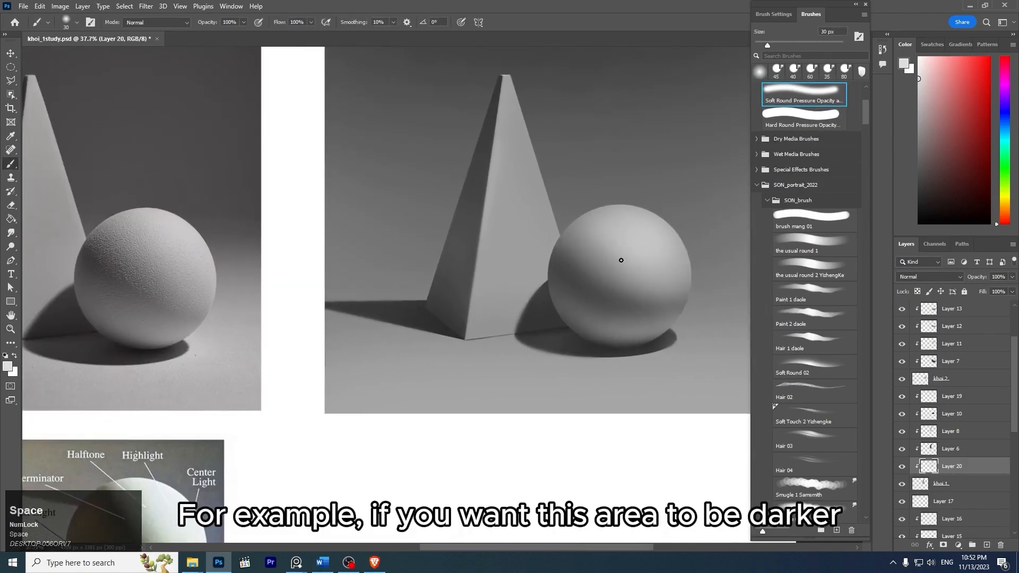
pyautogui.press('space')
pyautogui.moveTo(622, 184); pyautogui.dragTo(602, 212)
pyautogui.press('z')
pyautogui.moveTo(588, 289); pyautogui.dragTo(559, 256)
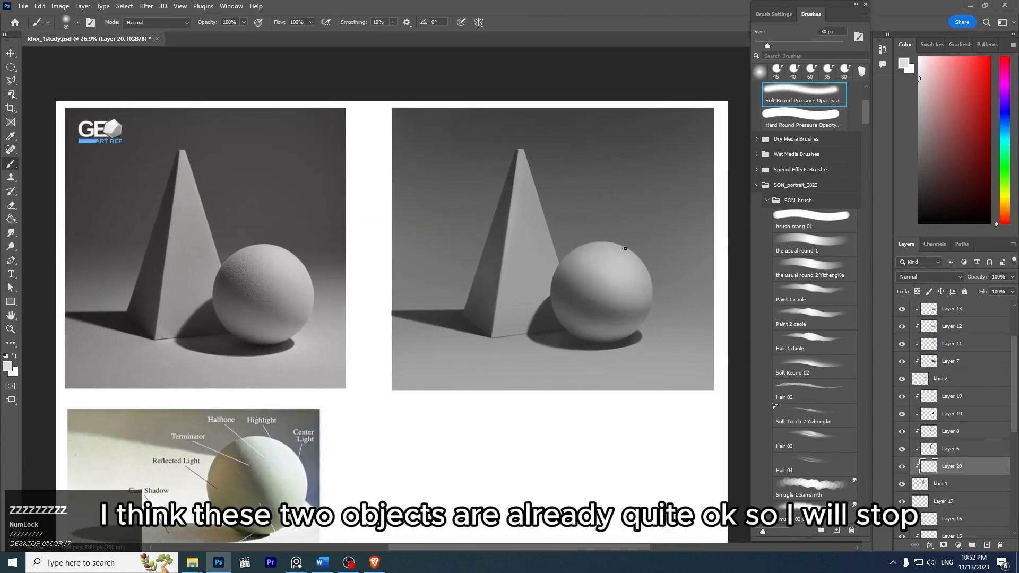
pyautogui.moveTo(637, 210); pyautogui.dragTo(624, 209)
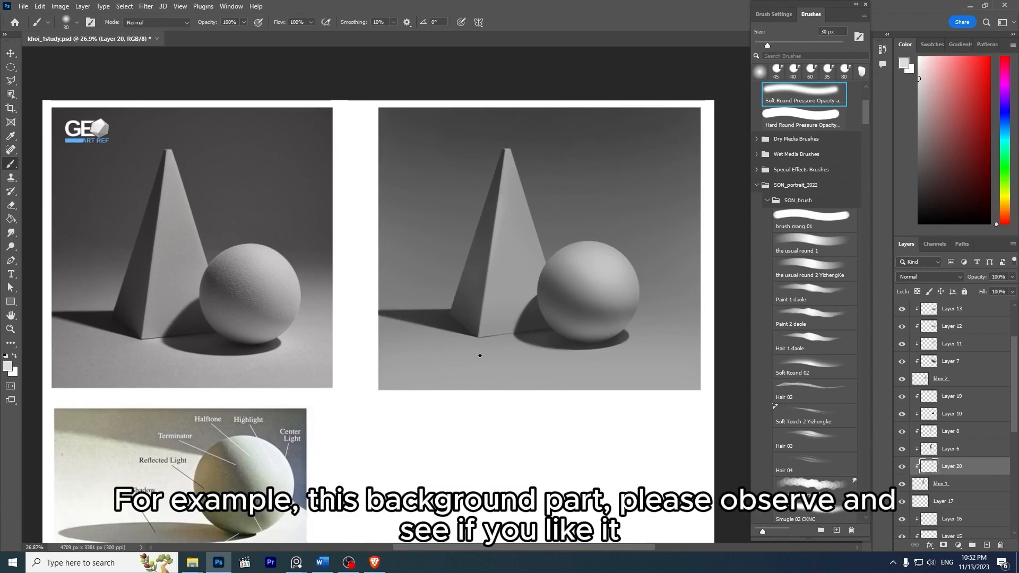
# - Darken the upper background on Layer 4 with a dark gray soft brush, enlarging it to 700 px and 900 px
pyautogui.keyDown('ctrl'); pyautogui.click(494, 375); pyautogui.keyUp('ctrl')
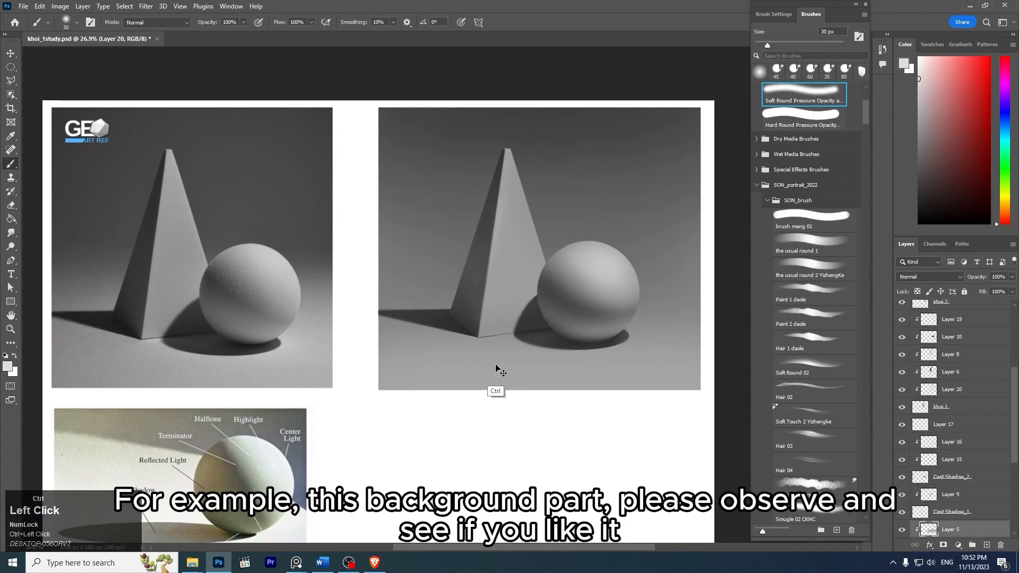
pyautogui.scroll(-4, 1014, 429)
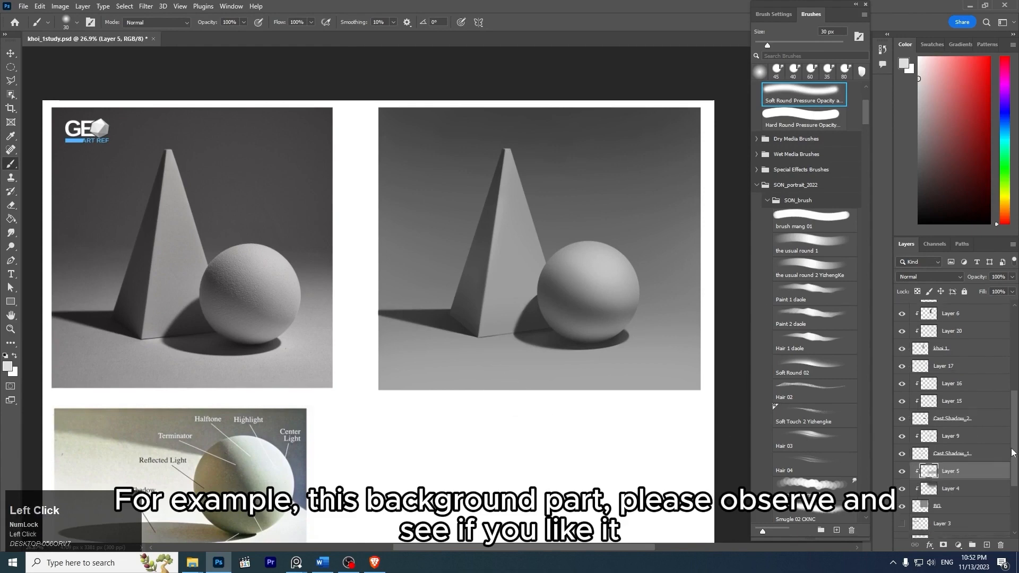
pyautogui.click(936, 478)
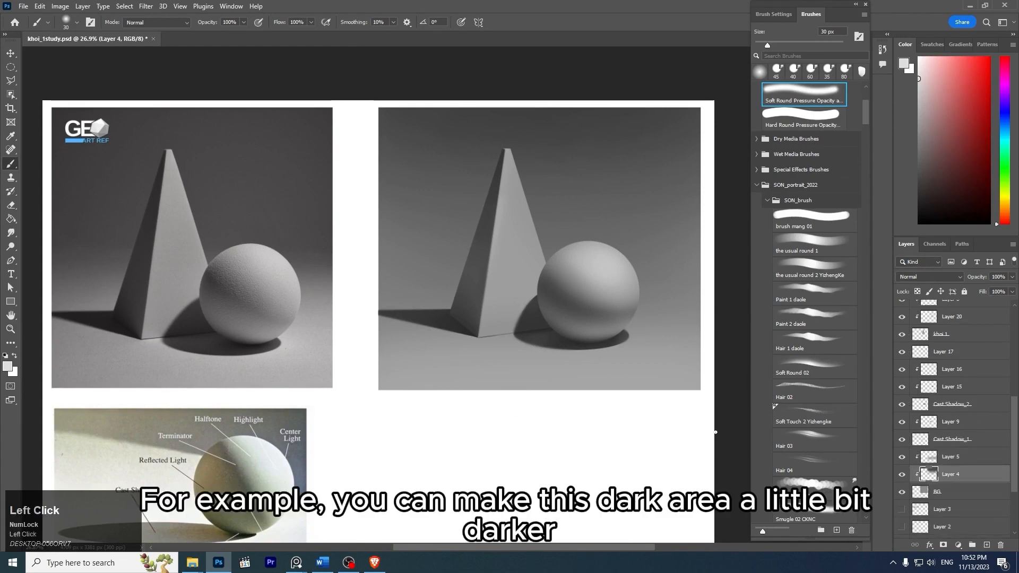
pyautogui.press(']')
pyautogui.press(']')
pyautogui.press(']')
pyautogui.press(']')
pyautogui.press(']')
pyautogui.press(']')
pyautogui.press(']')
pyautogui.press(']')
pyautogui.press(']')
pyautogui.press(']')
pyautogui.press(']')
pyautogui.press(']')
pyautogui.press(']')
pyautogui.press(']')
pyautogui.press(']')
pyautogui.press(']')
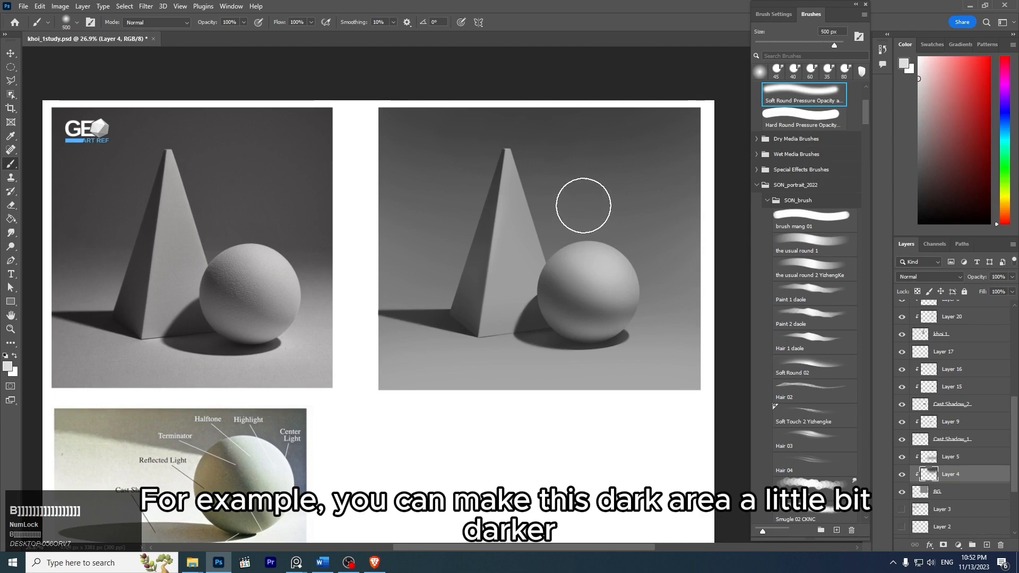
pyautogui.click(914, 126)
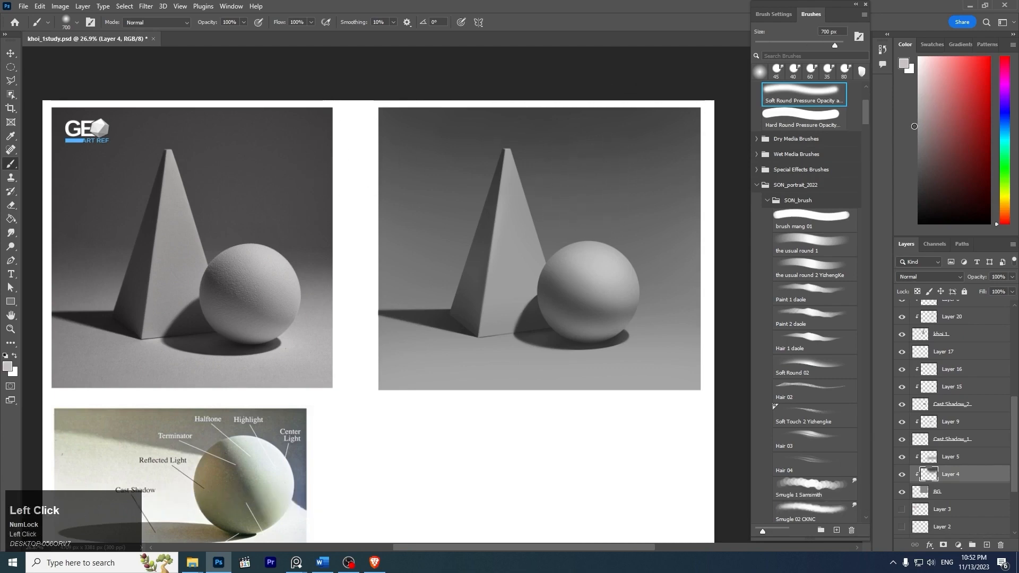
pyautogui.moveTo(381, 118); pyautogui.dragTo(715, 102)
pyautogui.keyDown('alt'); pyautogui.click(627, 149); pyautogui.keyUp('alt')
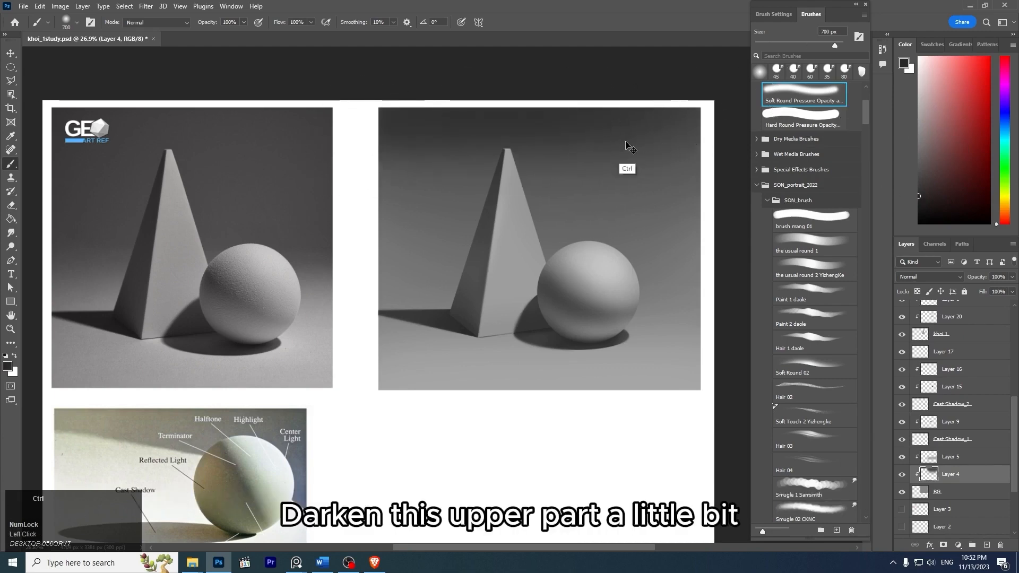
pyautogui.moveTo(626, 130); pyautogui.dragTo(380, 127)
pyautogui.press(']')
pyautogui.press(']')
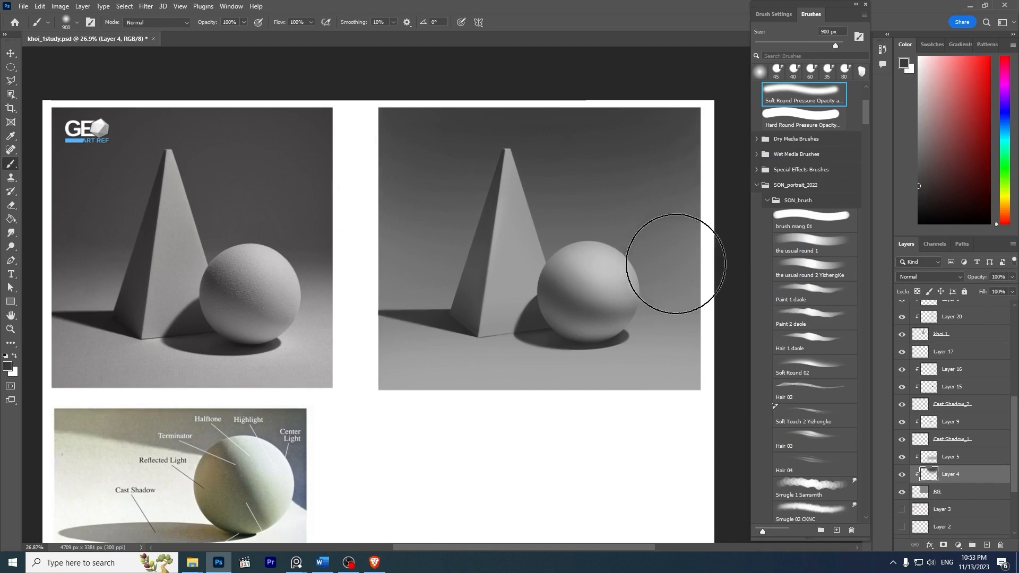
# - Add a new clipped layer directly above Layer 5 and reduce the soft brush to 400 px
pyautogui.click(981, 457)
pyautogui.press('[')
pyautogui.press('[')
pyautogui.press('[')
pyautogui.press('[')
pyautogui.press('[')
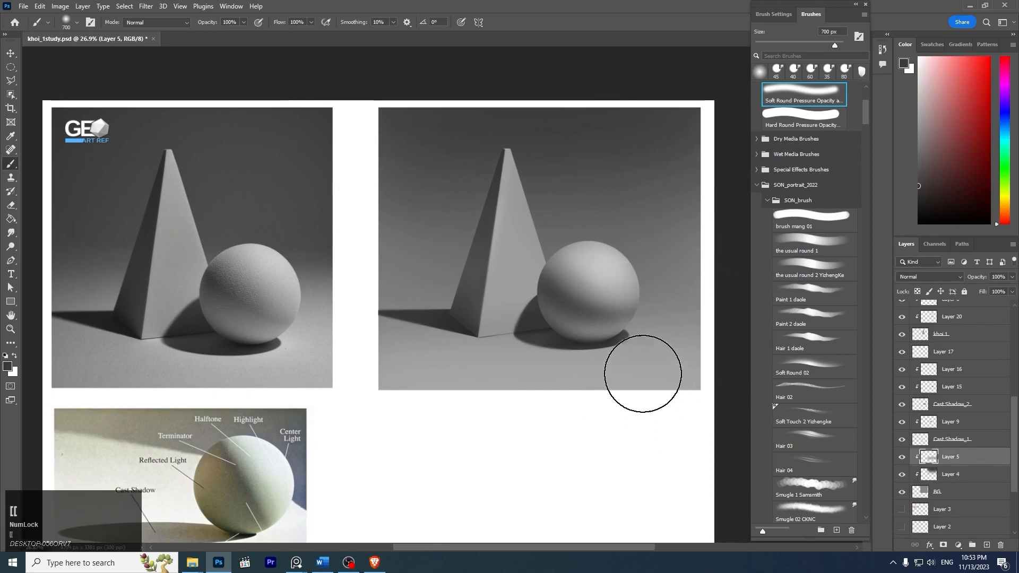
pyautogui.hotkey('ctrl', 'shift', 'n')
pyautogui.press('Return')
pyautogui.hotkey('ctrl', 'alt', 'g')
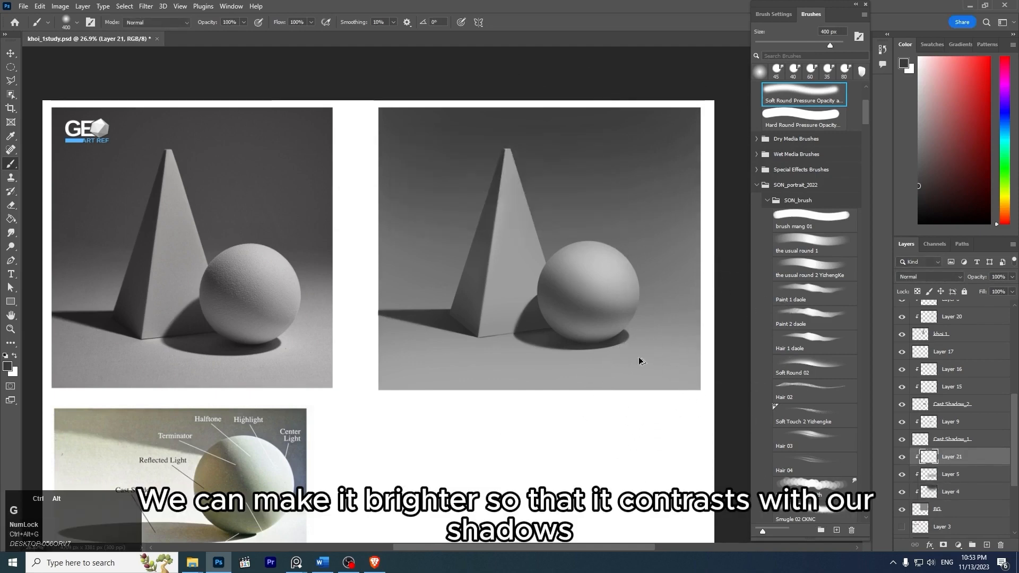
# - Lighten the floor around the sphere's cast shadow with light gray at 400 px on the new layer
pyautogui.keyDown('alt'); pyautogui.click(518, 347); pyautogui.keyUp('alt')
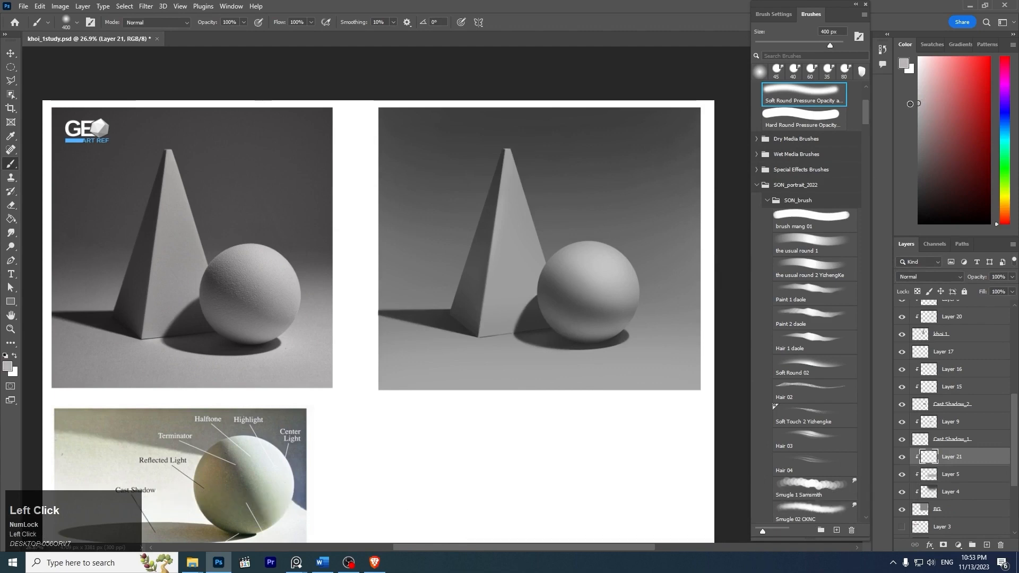
pyautogui.moveTo(531, 375); pyautogui.dragTo(679, 352)
pyautogui.hotkey('ctrl', 'z')
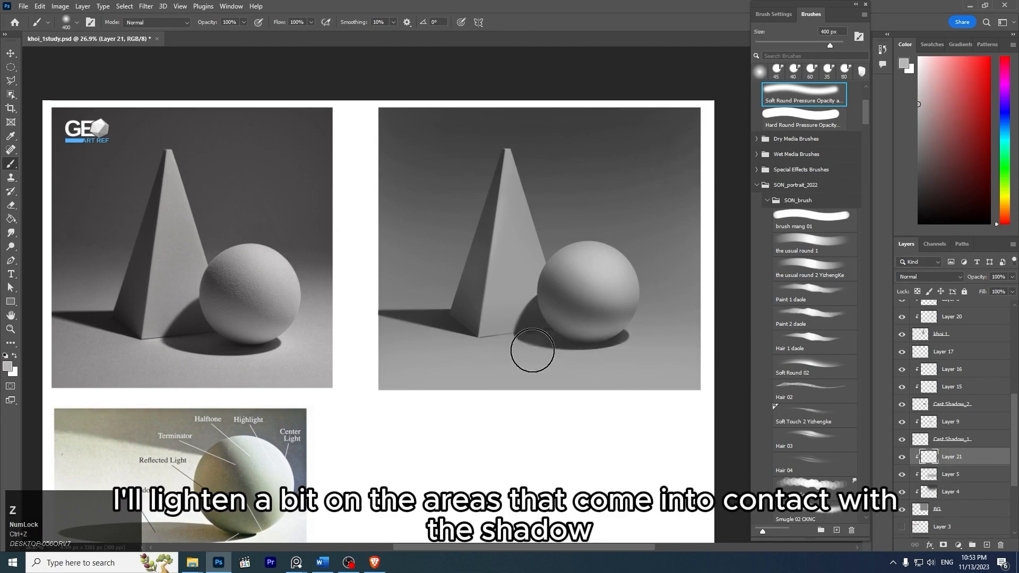
pyautogui.moveTo(533, 356); pyautogui.dragTo(674, 341)
pyautogui.hotkey('ctrl', 'z')
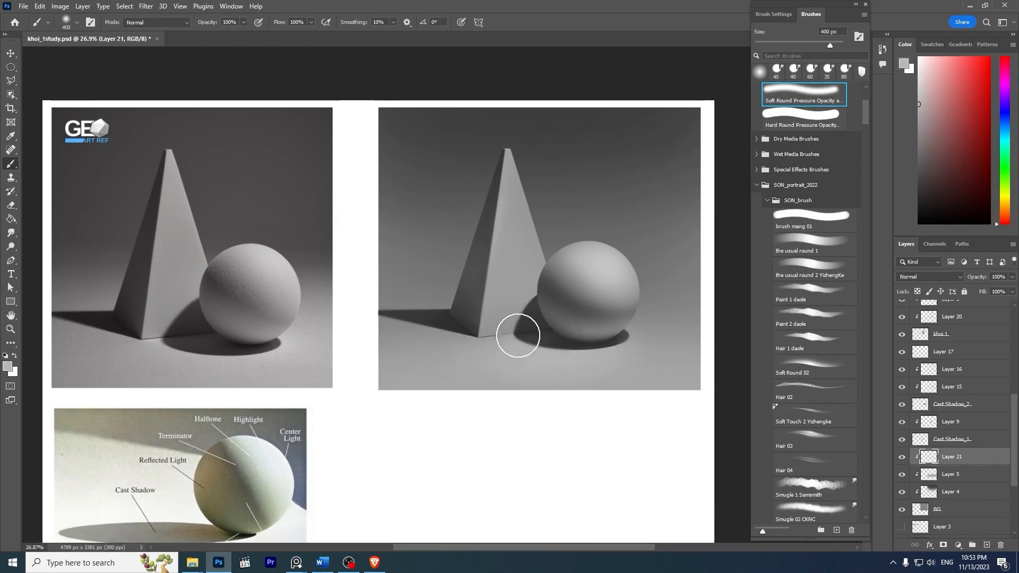
# - Lighten the exposed floor along the base of the pyramid's bright face with the soft brush reduced to 90 px
pyautogui.press('z')
pyautogui.moveTo(500, 317); pyautogui.dragTo(538, 366)
pyautogui.press('[')
pyautogui.press('[')
pyautogui.press('[')
pyautogui.press('[')
pyautogui.press('[')
pyautogui.press('[')
pyautogui.press('[')
pyautogui.press('[')
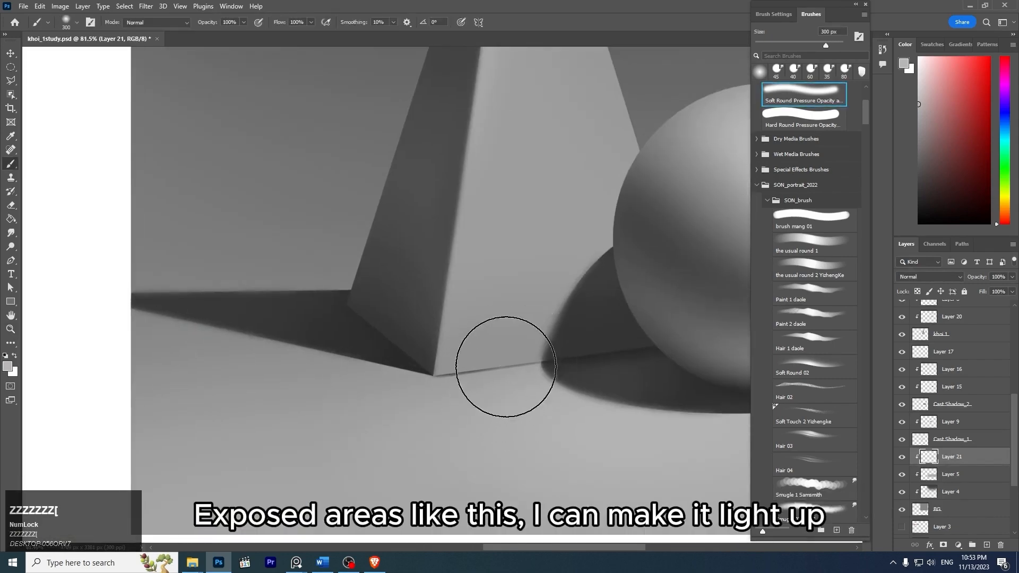
pyautogui.moveTo(455, 384); pyautogui.dragTo(523, 369)
pyautogui.hotkey('ctrl', 'z')
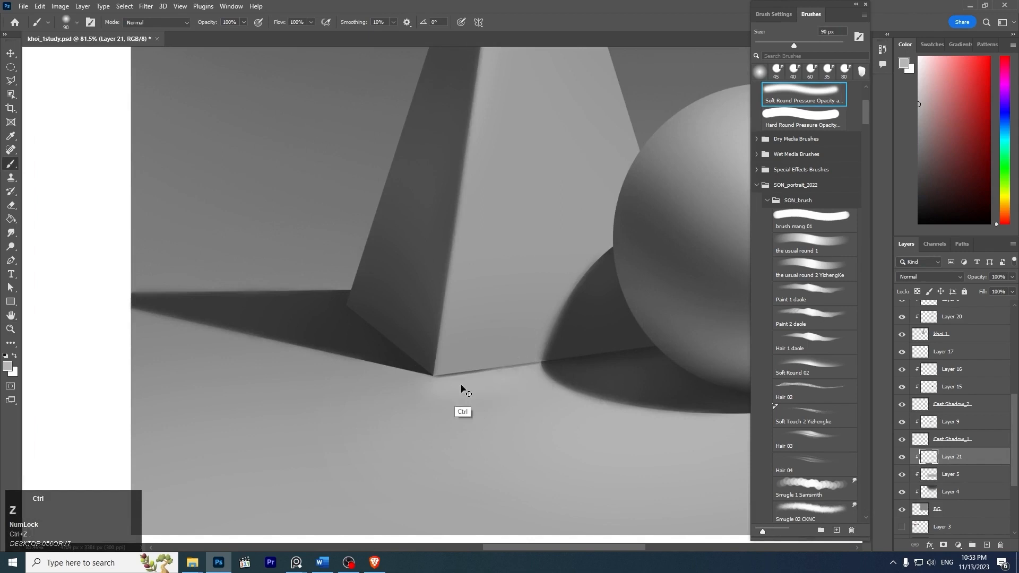
pyautogui.moveTo(451, 385); pyautogui.dragTo(556, 371)
# - Enlarge the soft brush to 250 px and lighten the floor along the lower edge of the pyramid's cast shadow
pyautogui.press('z')
pyautogui.moveTo(601, 338); pyautogui.dragTo(543, 364)
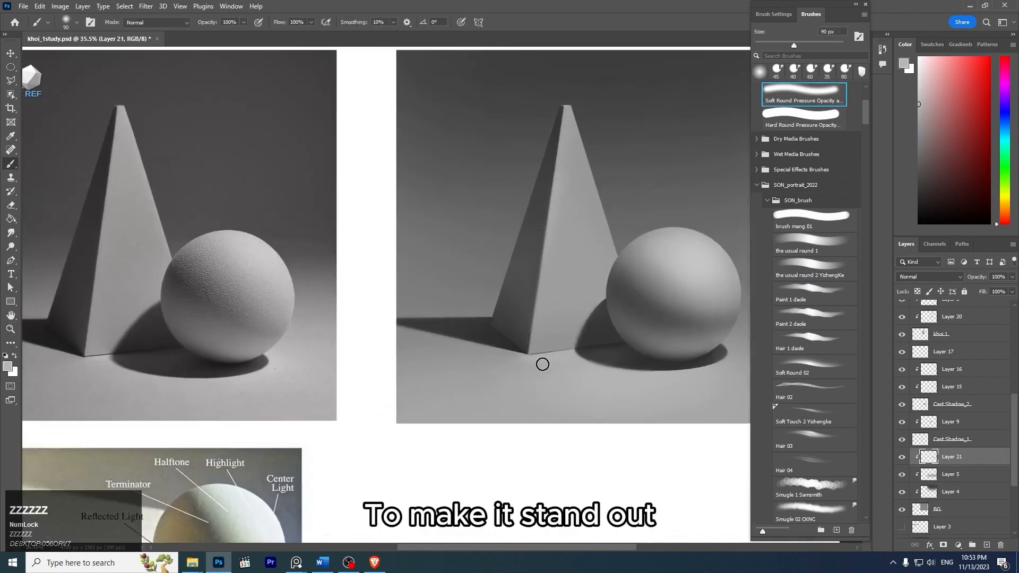
pyautogui.press(']')
pyautogui.press(']')
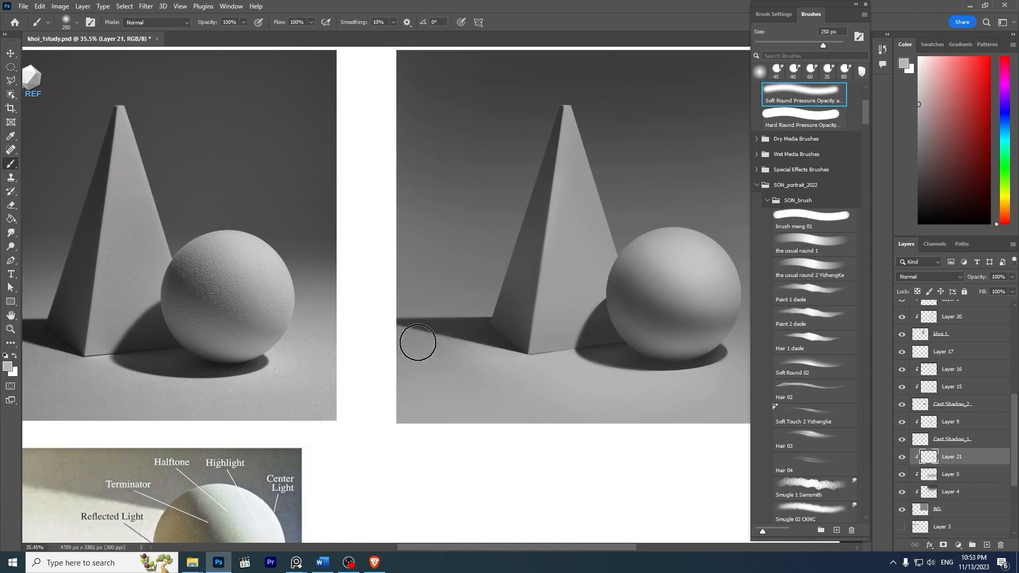
# - View the whole canvas to check the background and floor tones against the reference photo
pyautogui.press('z')
pyautogui.moveTo(610, 278); pyautogui.dragTo(592, 252)
pyautogui.press('space')
pyautogui.moveTo(646, 235); pyautogui.dragTo(541, 238)
pyautogui.press('z')
pyautogui.moveTo(587, 288); pyautogui.dragTo(600, 296)
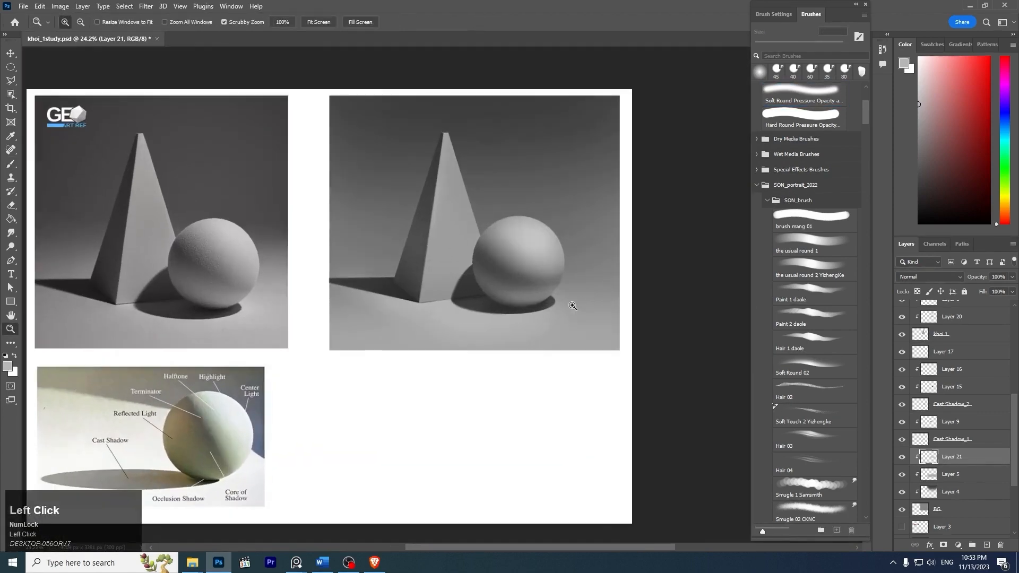
# - Lighten the floor beside the sphere's cast shadow with the soft brush enlarged to 300 px, replacing the unsatisfactory strokes
pyautogui.press(']')
pyautogui.press(']')
pyautogui.press(']')
pyautogui.click(252, 304)
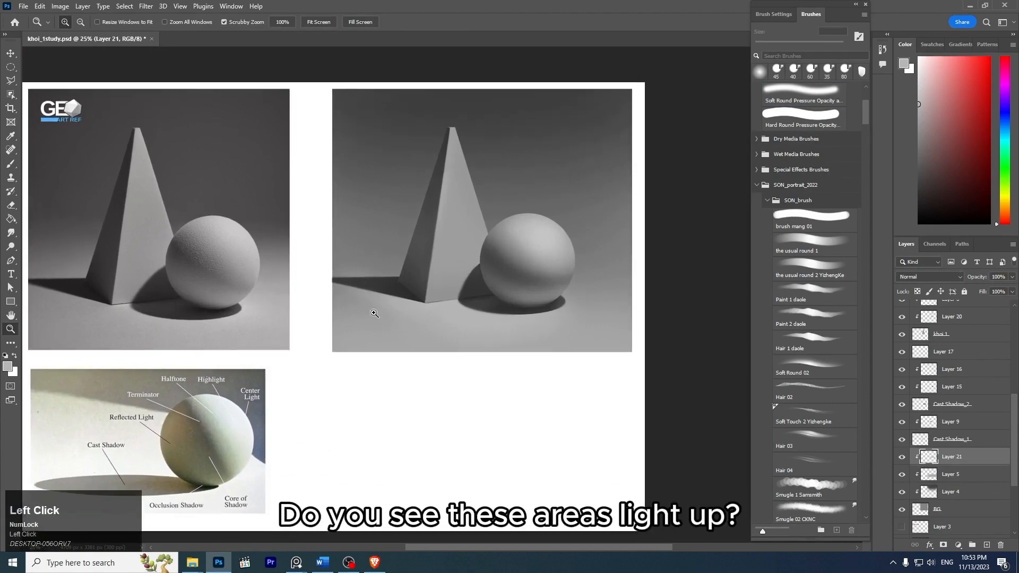
pyautogui.press('b')
pyautogui.hotkey('ctrl', 'z')
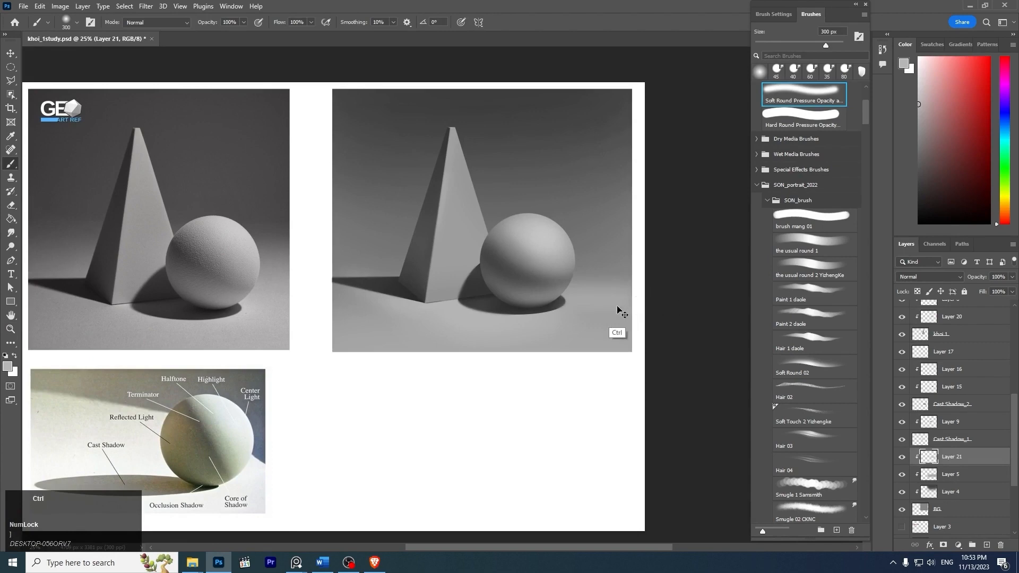
pyautogui.hotkey('ctrl', 'z')
pyautogui.moveTo(541, 295); pyautogui.dragTo(701, 298)
pyautogui.hotkey('ctrl', 'z')
pyautogui.moveTo(546, 298); pyautogui.dragTo(652, 305)
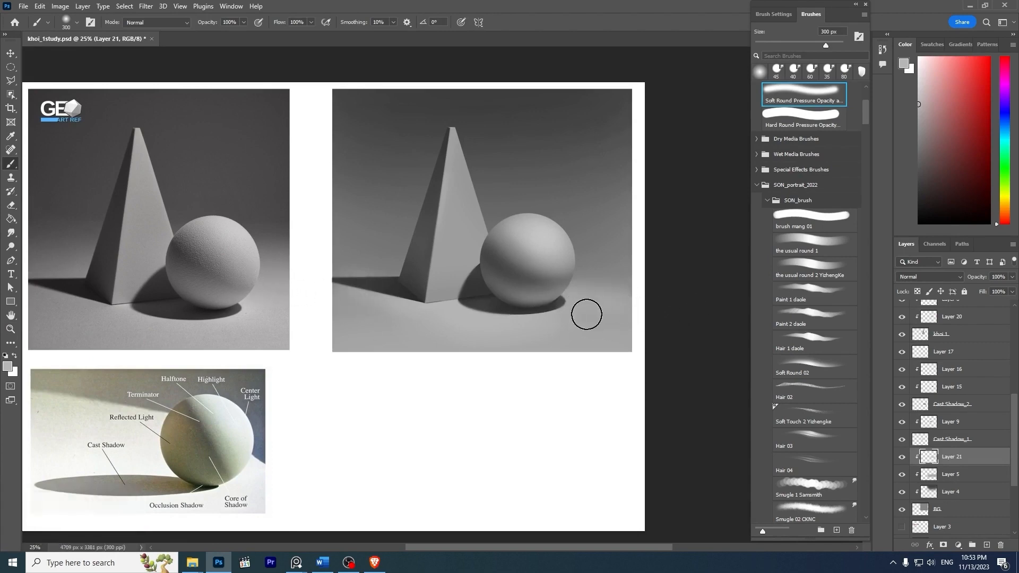
# - Try lightening the floor behind the sphere and pyramid with the soft brush at 700 px and 400 px
pyautogui.press(']')
pyautogui.press(']')
pyautogui.press(']')
pyautogui.press(']')
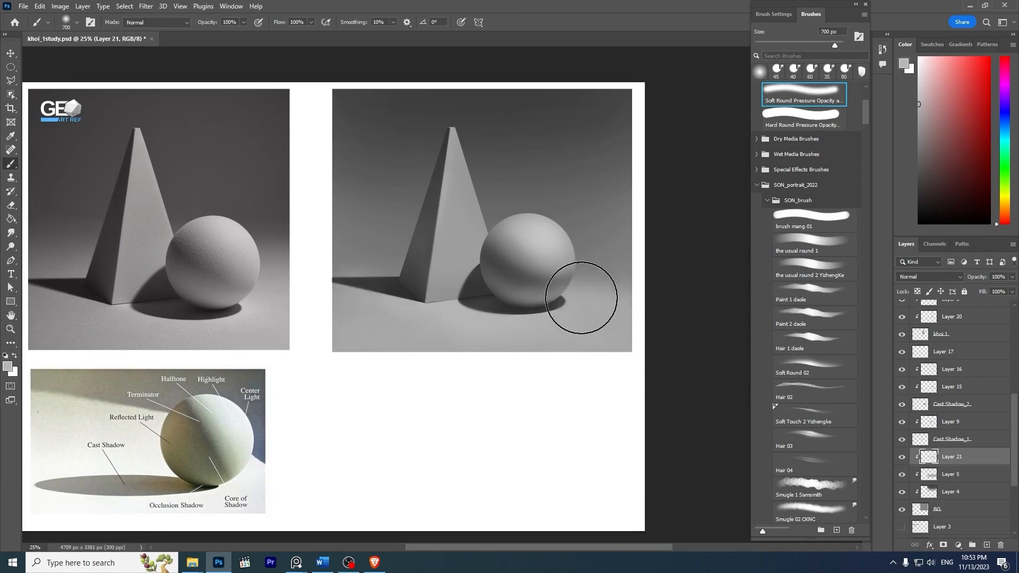
pyautogui.press('[')
pyautogui.press('[')
pyautogui.press('[')
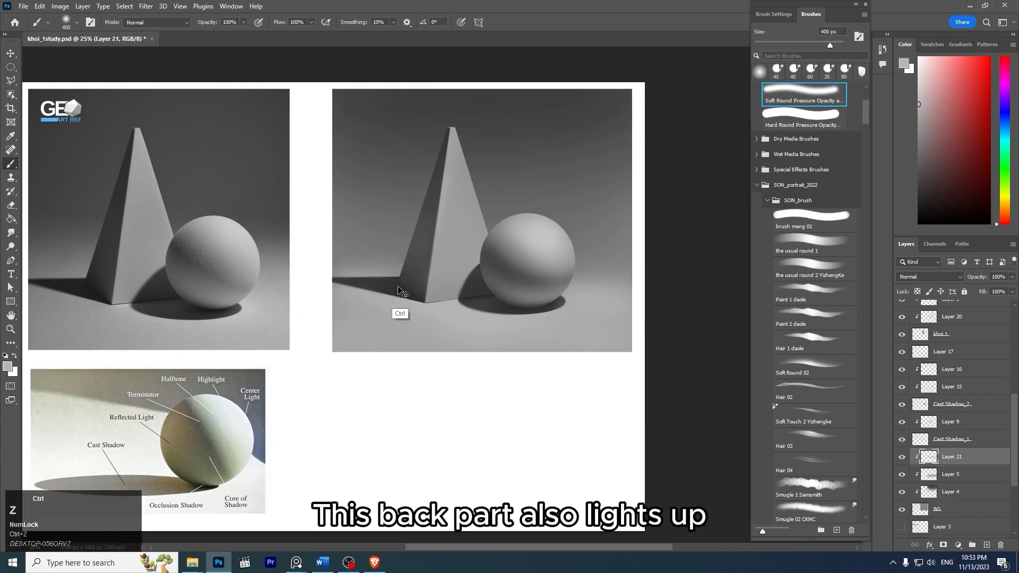
pyautogui.hotkey('ctrl', 'z')
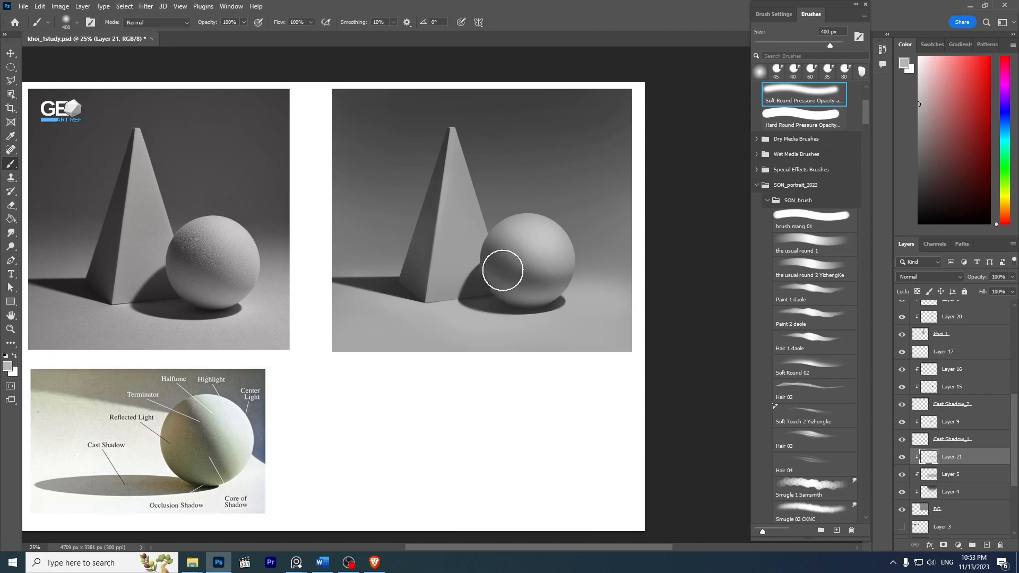
# - On Layer 20, brighten the pyramid's light face along the edge of the sphere's cast shadow with a 125 px soft brush
pyautogui.press('z')
pyautogui.moveTo(514, 244)
pyautogui.mouseDown()
pyautogui.moveTo(480, 232)
pyautogui.moveTo(531, 286)
pyautogui.moveTo(762, 291)
pyautogui.mouseUp()
pyautogui.keyDown('ctrl'); pyautogui.click(483, 272); pyautogui.keyUp('ctrl')
pyautogui.press('z')
pyautogui.keyDown('ctrl'); pyautogui.click(726, 292); pyautogui.keyUp('ctrl')
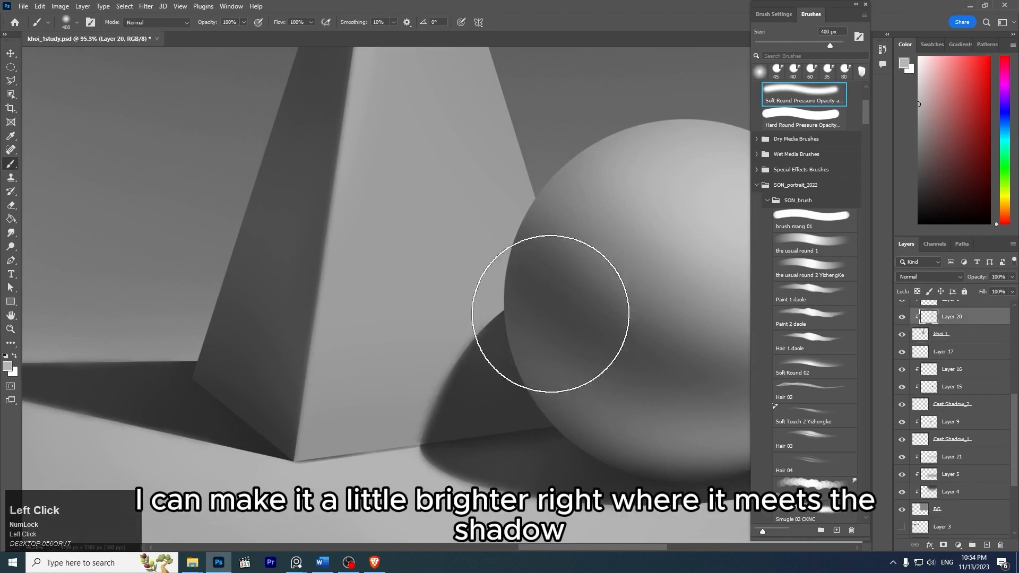
pyautogui.press('[')
pyautogui.press('[')
pyautogui.press('[')
pyautogui.press('[')
pyautogui.press('[')
pyautogui.press('[')
pyautogui.moveTo(511, 293); pyautogui.dragTo(423, 396)
pyautogui.hotkey('ctrl', 'z')
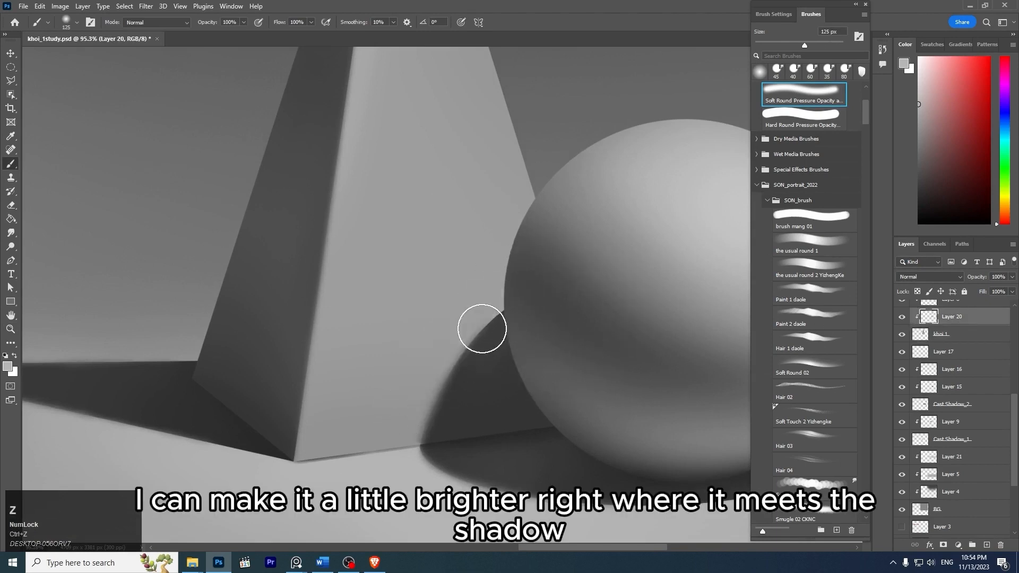
pyautogui.moveTo(502, 310); pyautogui.dragTo(420, 423)
# - Hide and show Layer 21 repeatedly to compare the floor with and without the added lightening
pyautogui.press('z')
pyautogui.moveTo(574, 269)
pyautogui.mouseDown()
pyautogui.moveTo(524, 245)
pyautogui.moveTo(456, 245)
pyautogui.moveTo(510, 214)
pyautogui.mouseUp()
pyautogui.press('space')
pyautogui.press('z')
pyautogui.moveTo(512, 299)
pyautogui.mouseDown()
pyautogui.moveTo(532, 319)
pyautogui.moveTo(469, 289)
pyautogui.mouseUp()
pyautogui.press('z')
pyautogui.press('space')
pyautogui.moveTo(469, 288); pyautogui.dragTo(507, 287)
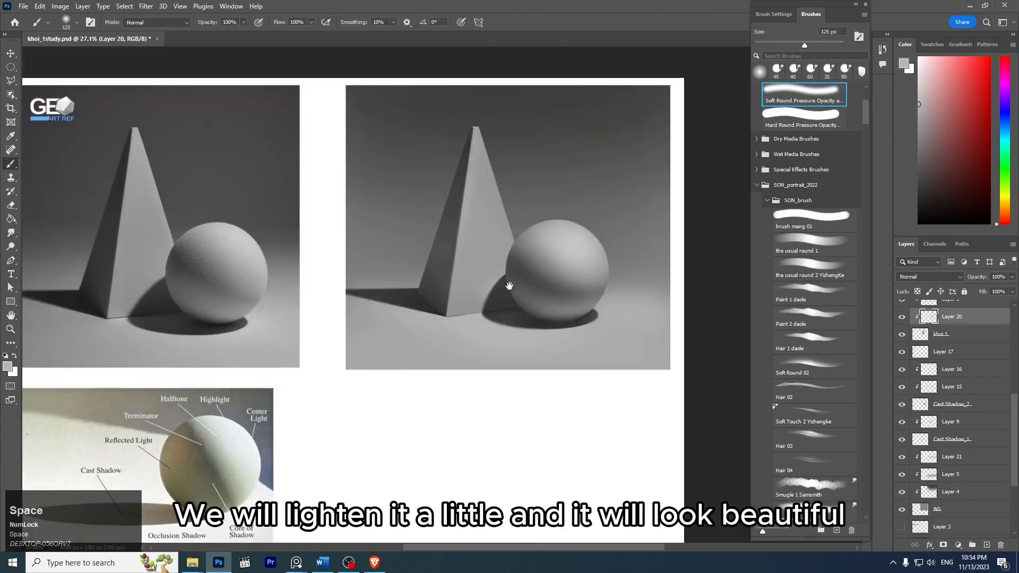
pyautogui.click(961, 460)
pyautogui.click(903, 458)
pyautogui.click(905, 458)
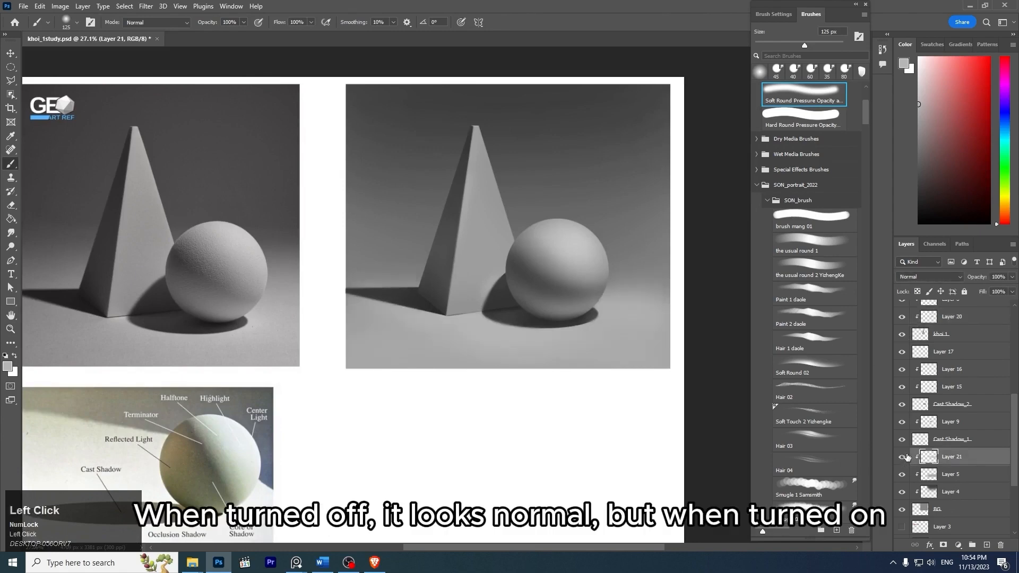
pyautogui.click(904, 457)
pyautogui.click(906, 457)
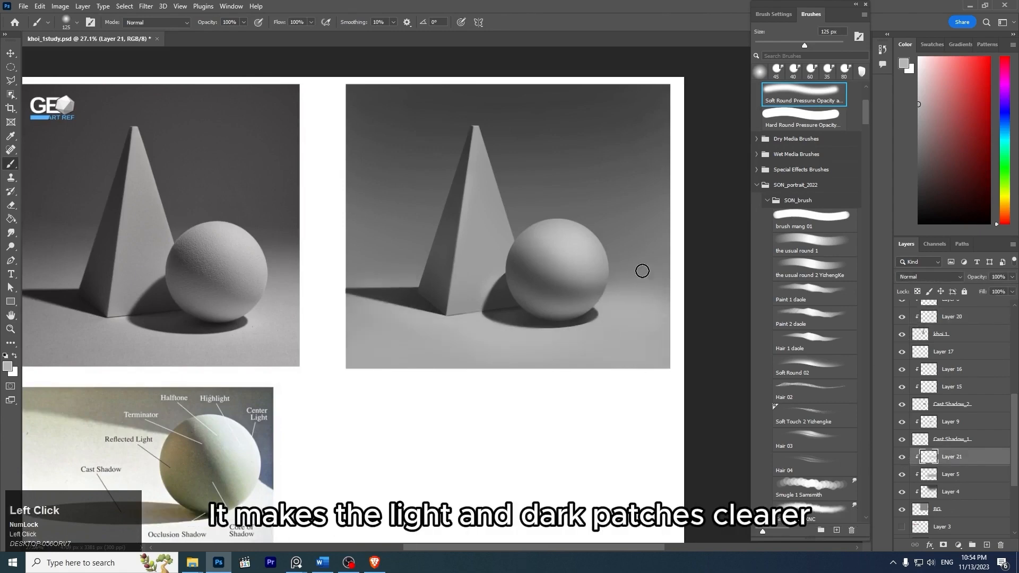
pyautogui.press('z')
pyautogui.moveTo(561, 273)
pyautogui.mouseDown()
pyautogui.moveTo(512, 239)
pyautogui.moveTo(578, 284)
pyautogui.moveTo(583, 276)
pyautogui.moveTo(584, 302)
pyautogui.moveTo(643, 289)
pyautogui.mouseUp()
pyautogui.press('space')
pyautogui.press('z')
pyautogui.press('space')
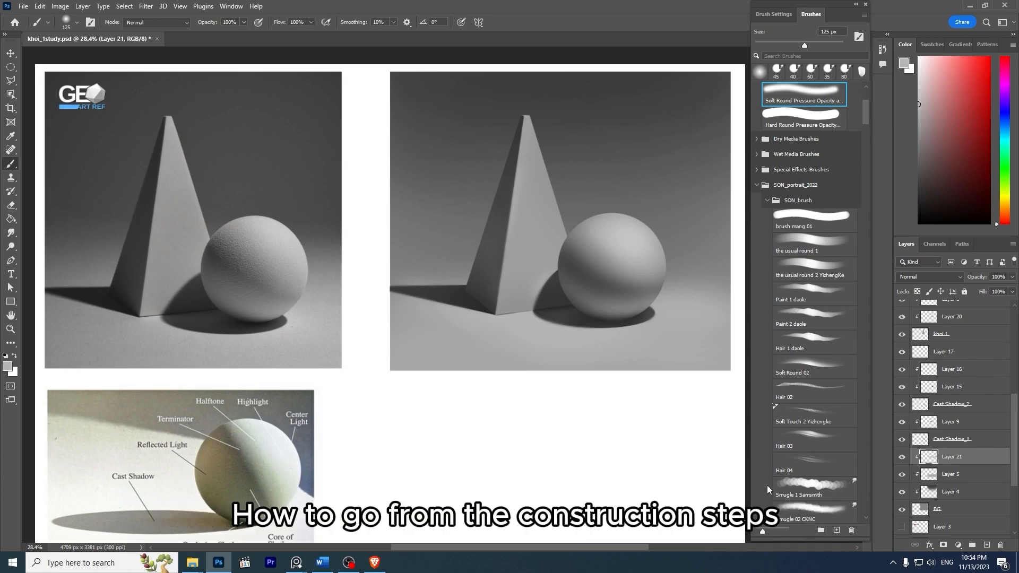
pyautogui.scroll(-1, 675, 245)
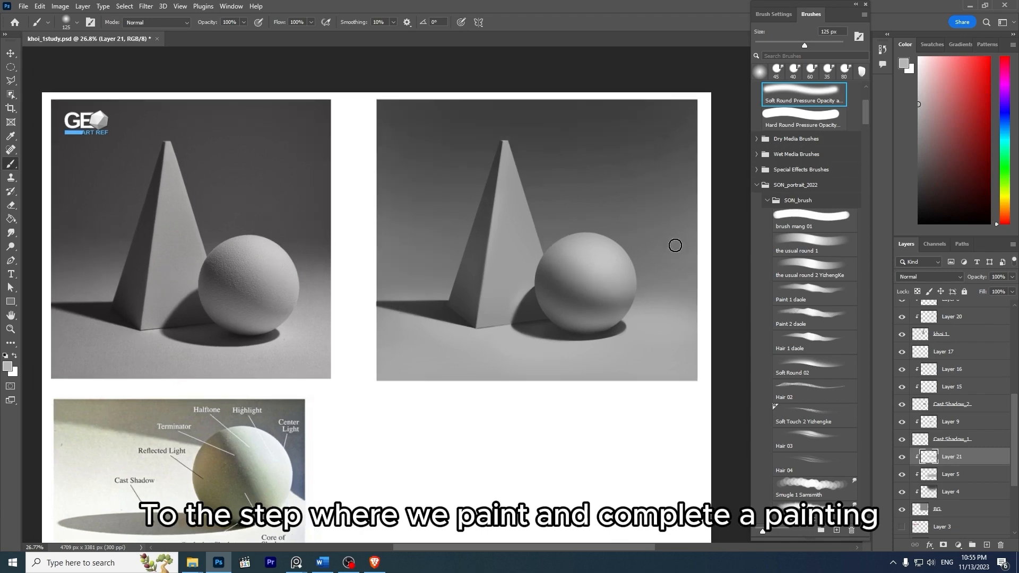